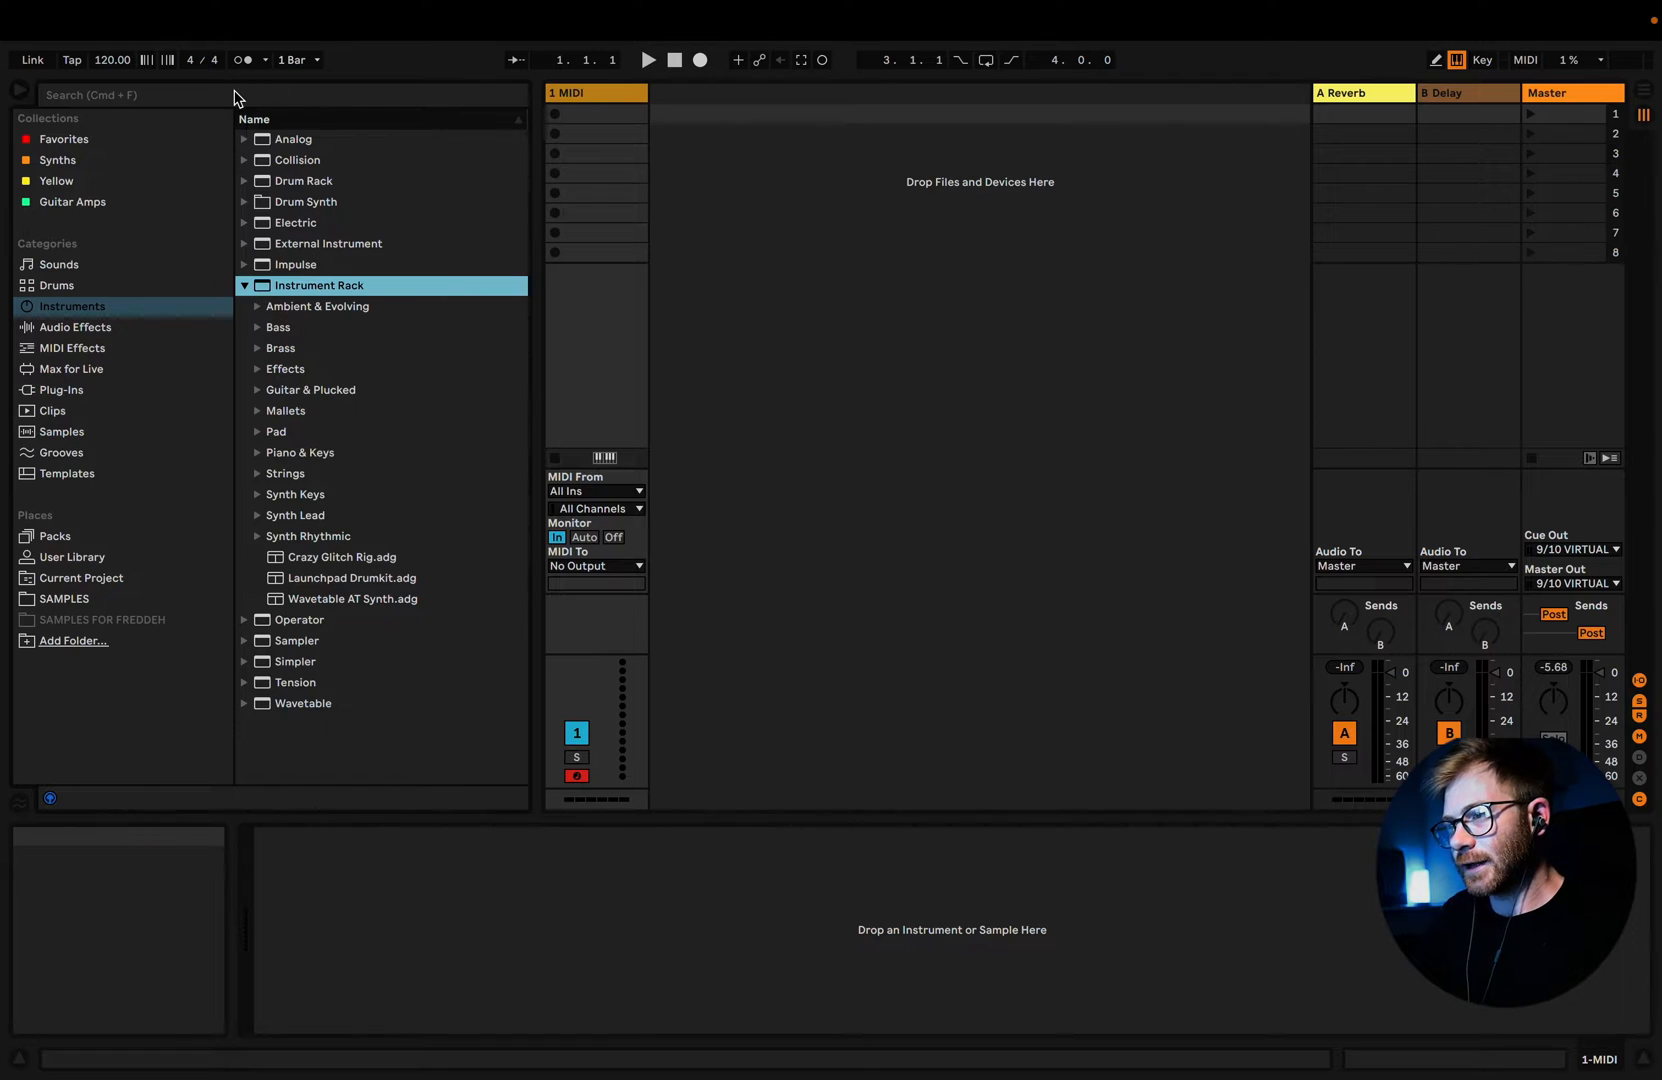
Step: Search the instruments for "e-piano" and load E-Piano Basic onto the MIDI track
{"action": "type", "text": "e-opia"}
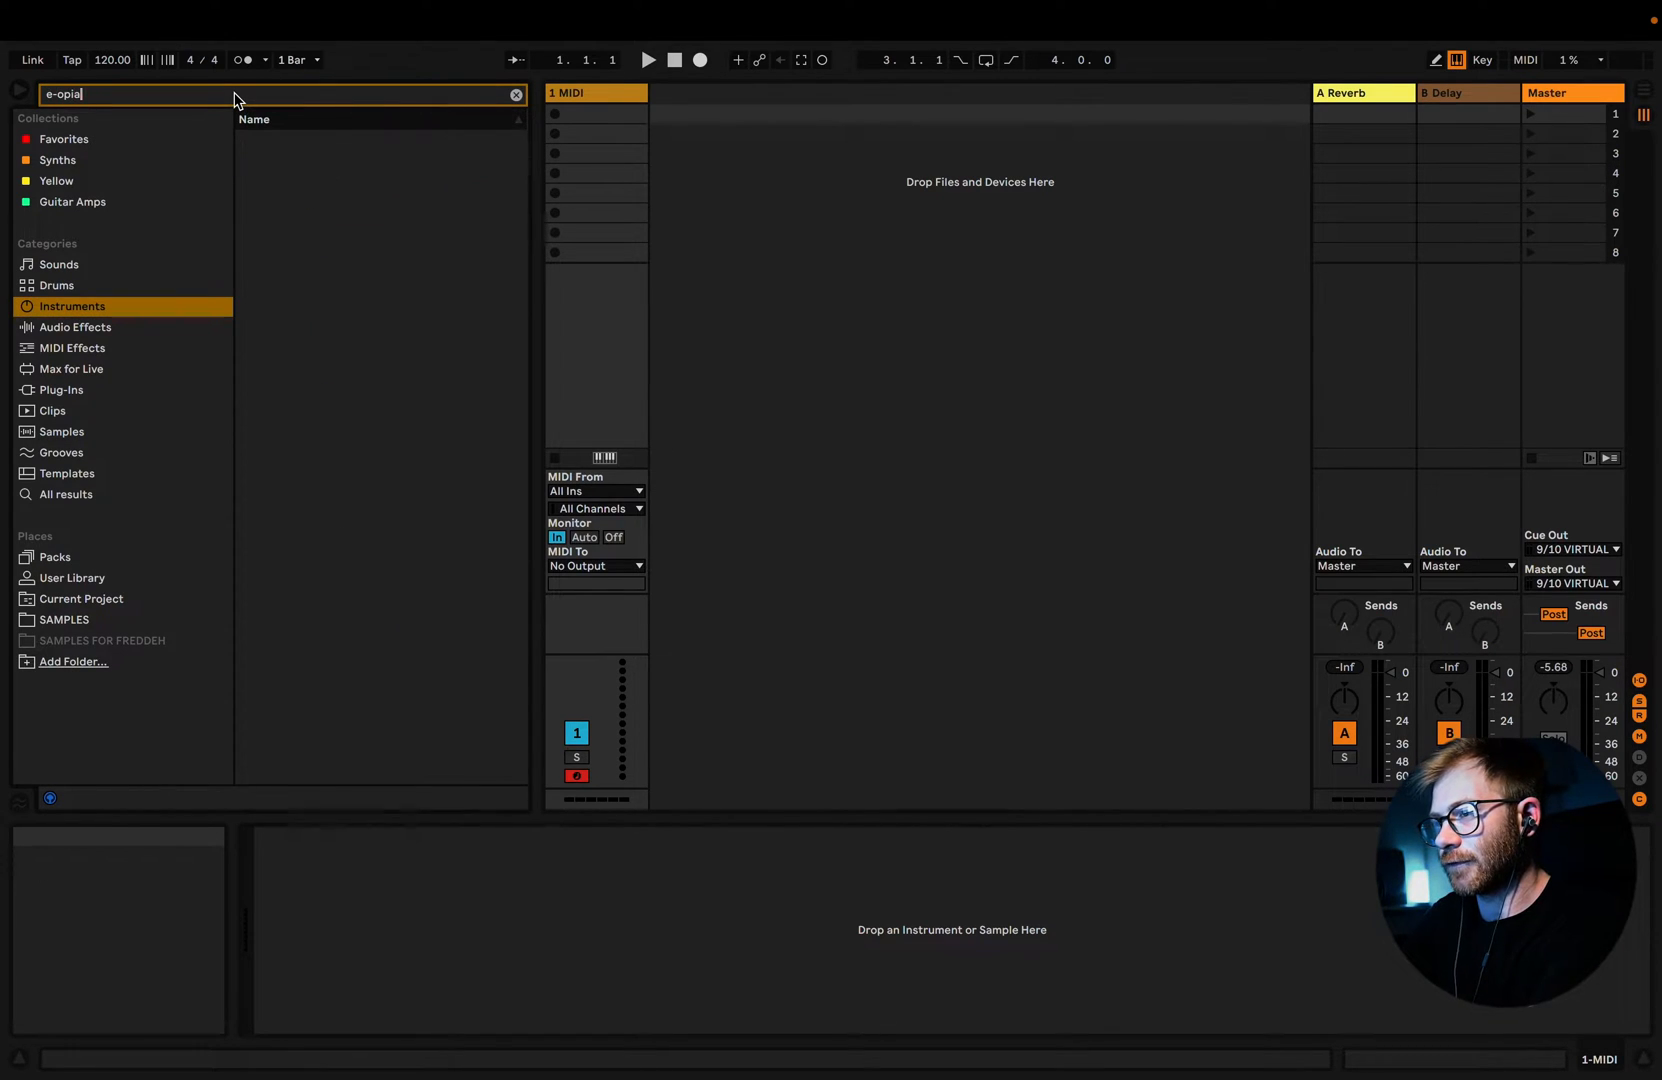
{"action": "type", "text": "piano"}
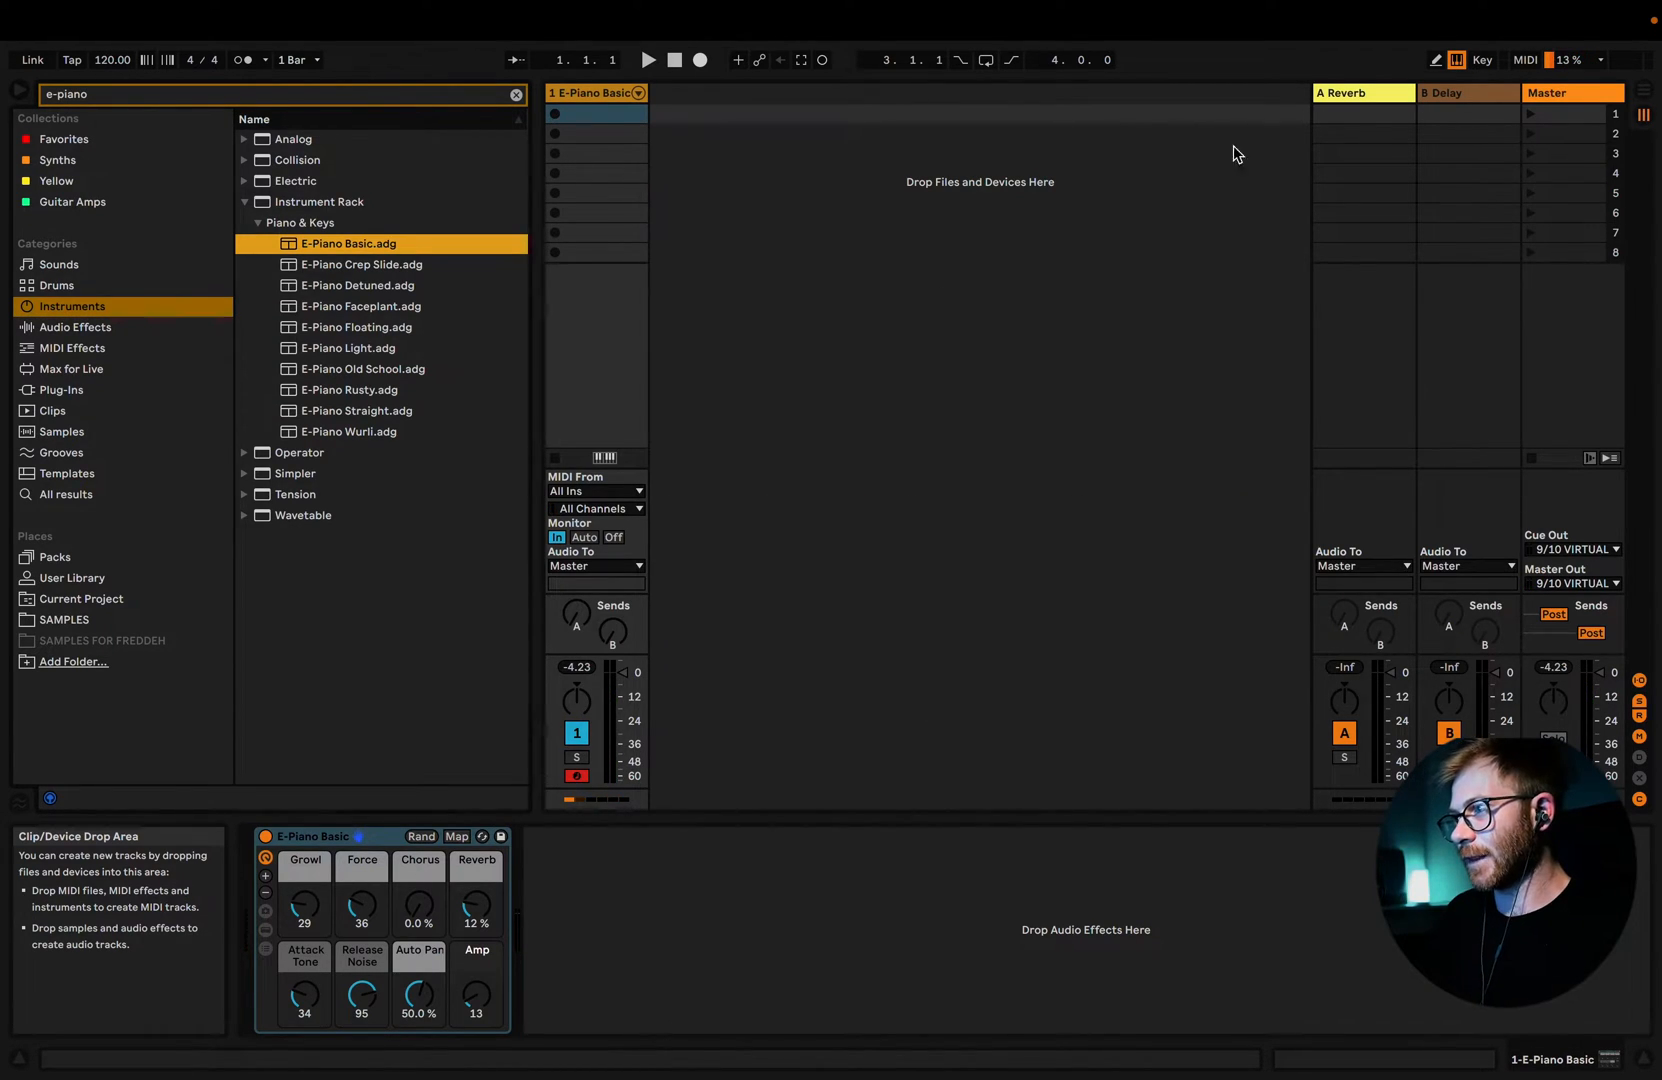
Step: Map the E-Piano track's volume to the controller fader on CC 80 in MIDI mapping mode
{"action": "left_click", "coordinate": [1523, 60]}
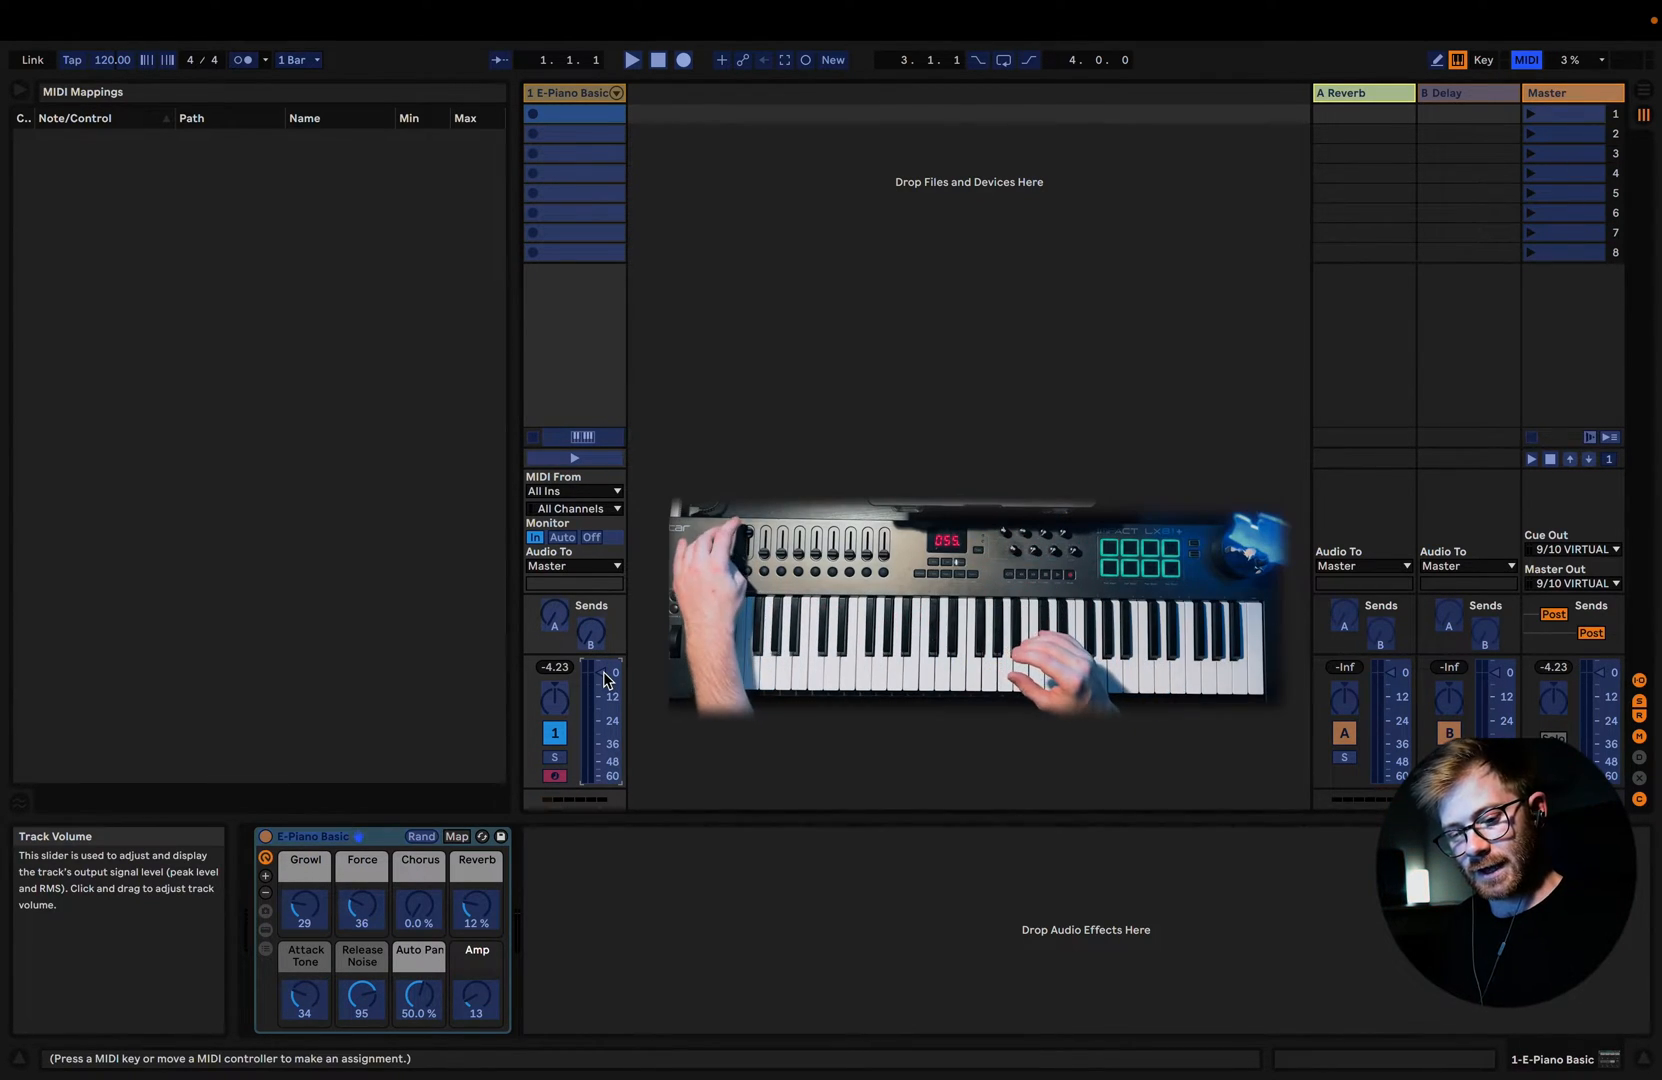
{"action": "left_click", "coordinate": [1527, 60]}
{"action": "left_click", "coordinate": [1527, 60]}
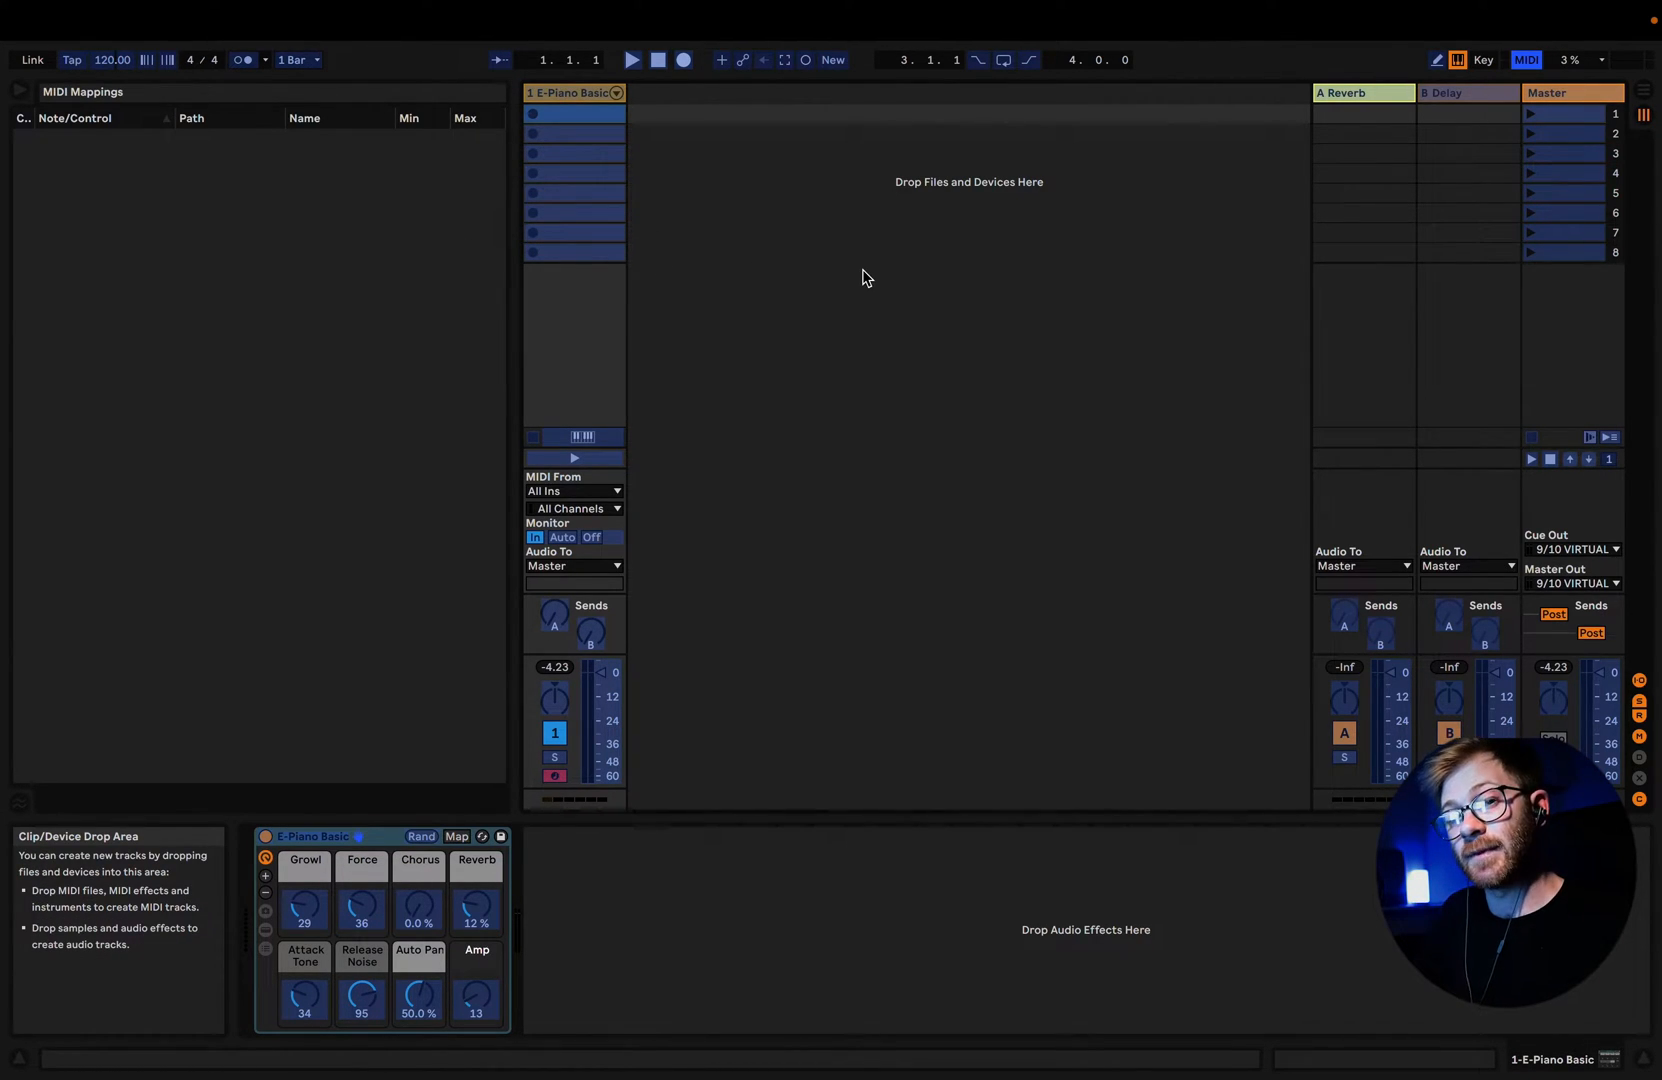
{"action": "left_click", "coordinate": [605, 681]}
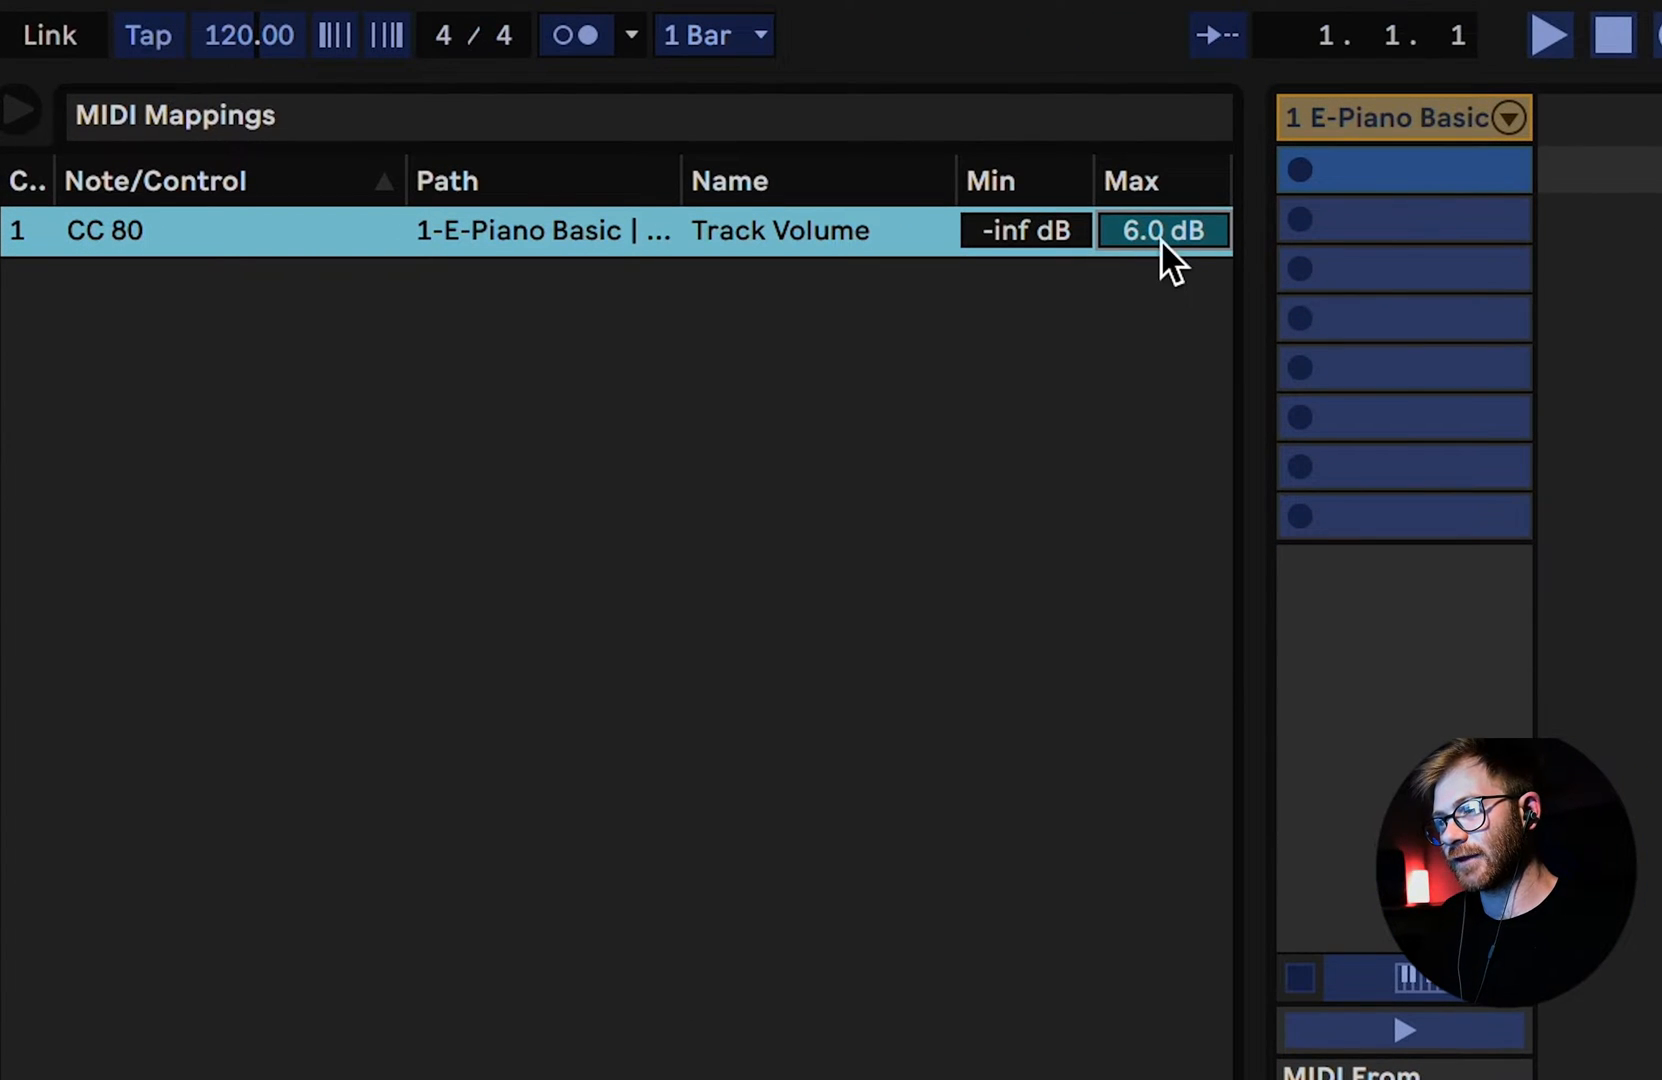
Step: Try lowering the maximum of the Track Volume mapping, and test the fader outside mapping mode
{"action": "type", "text": "0"}
{"action": "key", "text": "Return"}
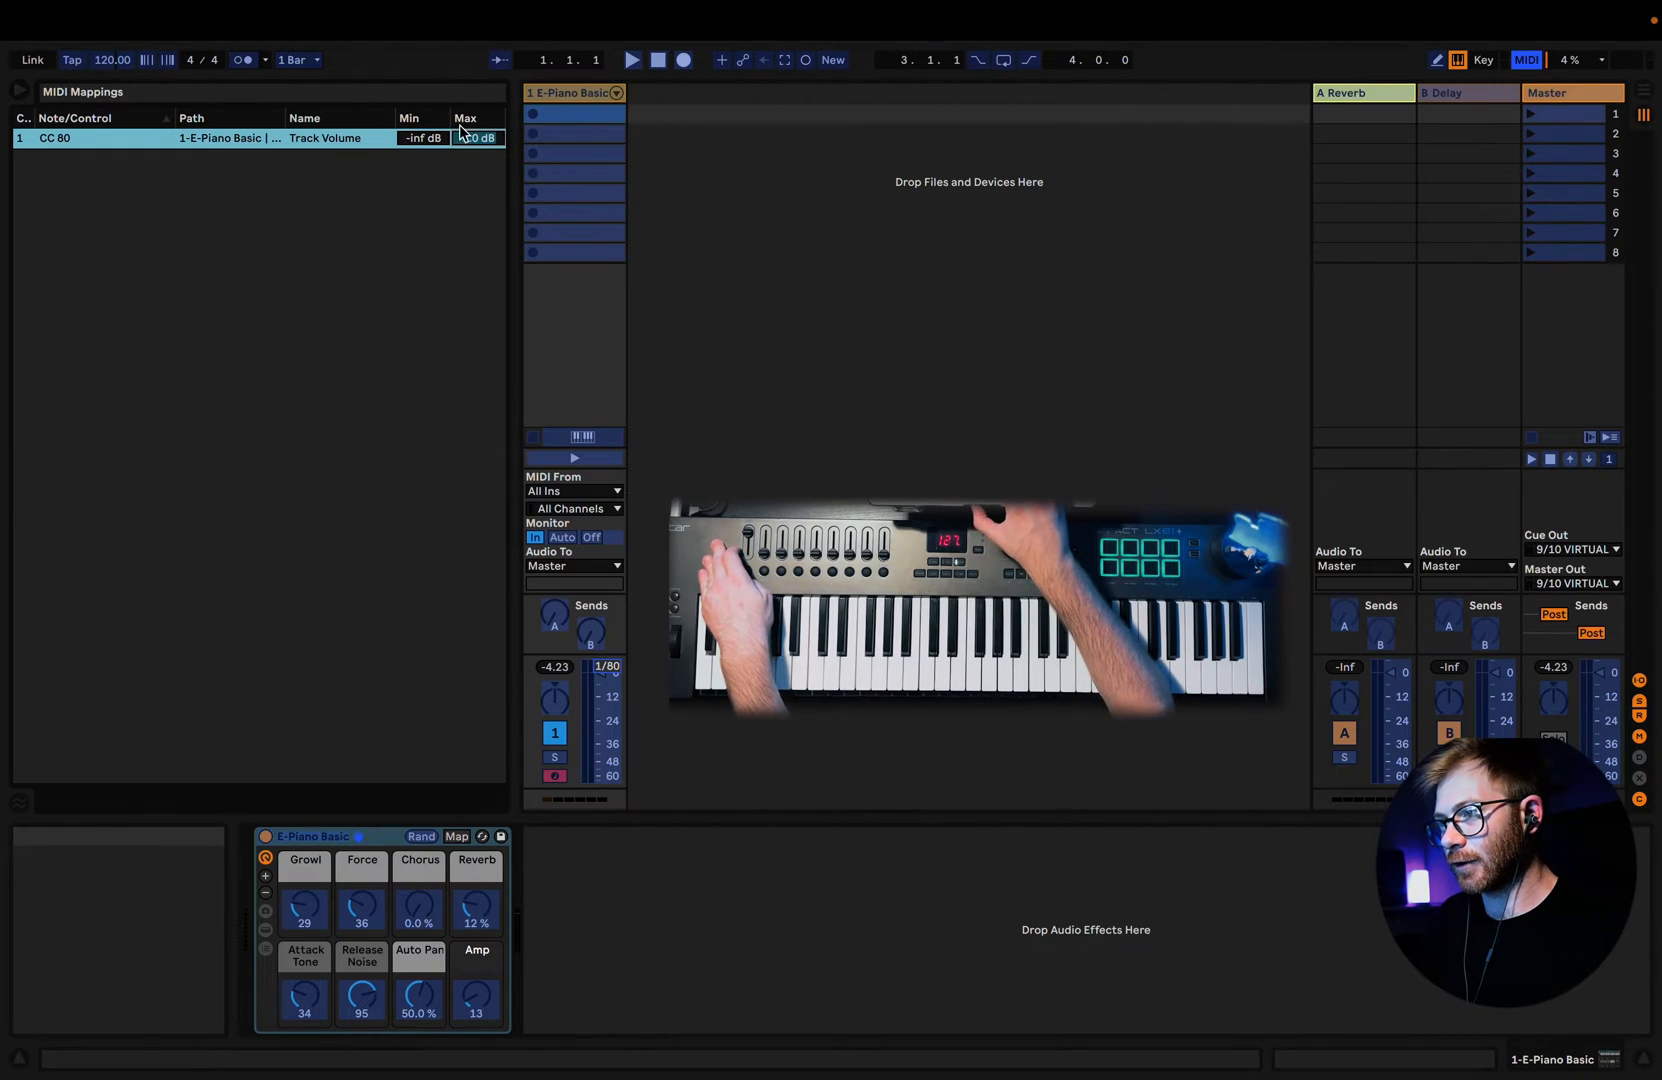
{"action": "left_click", "coordinate": [1526, 60]}
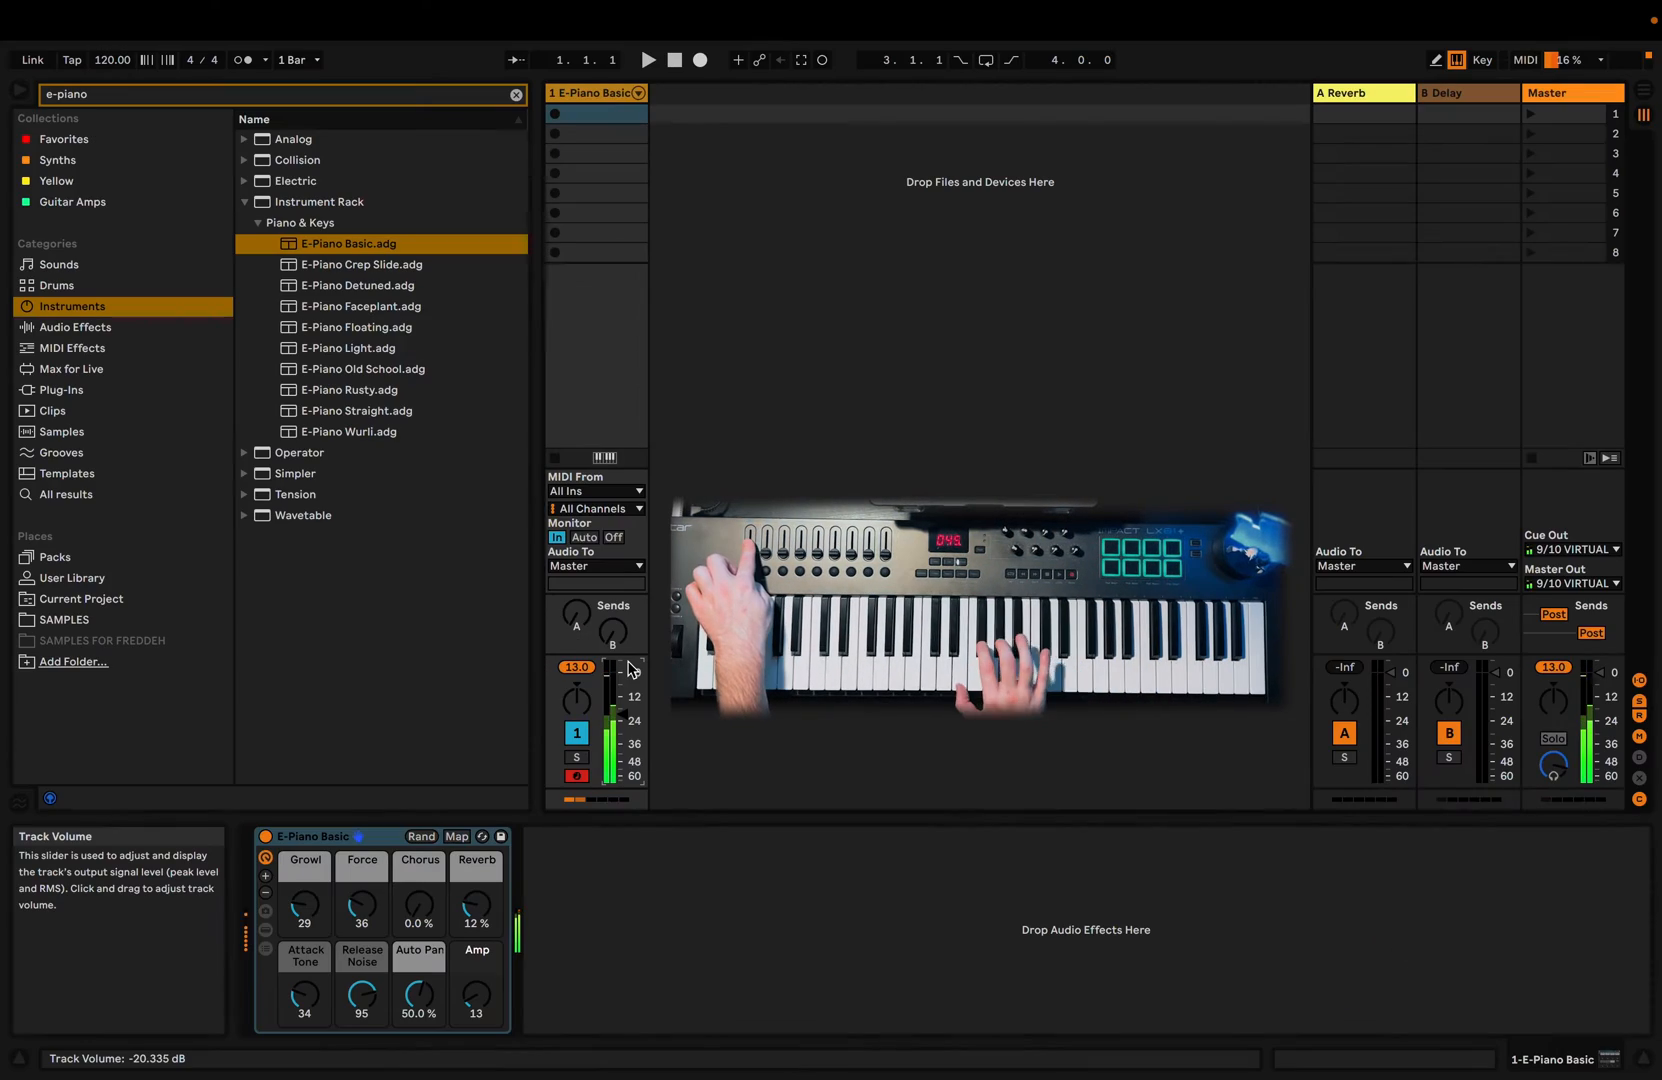
{"action": "left_click", "coordinate": [630, 670]}
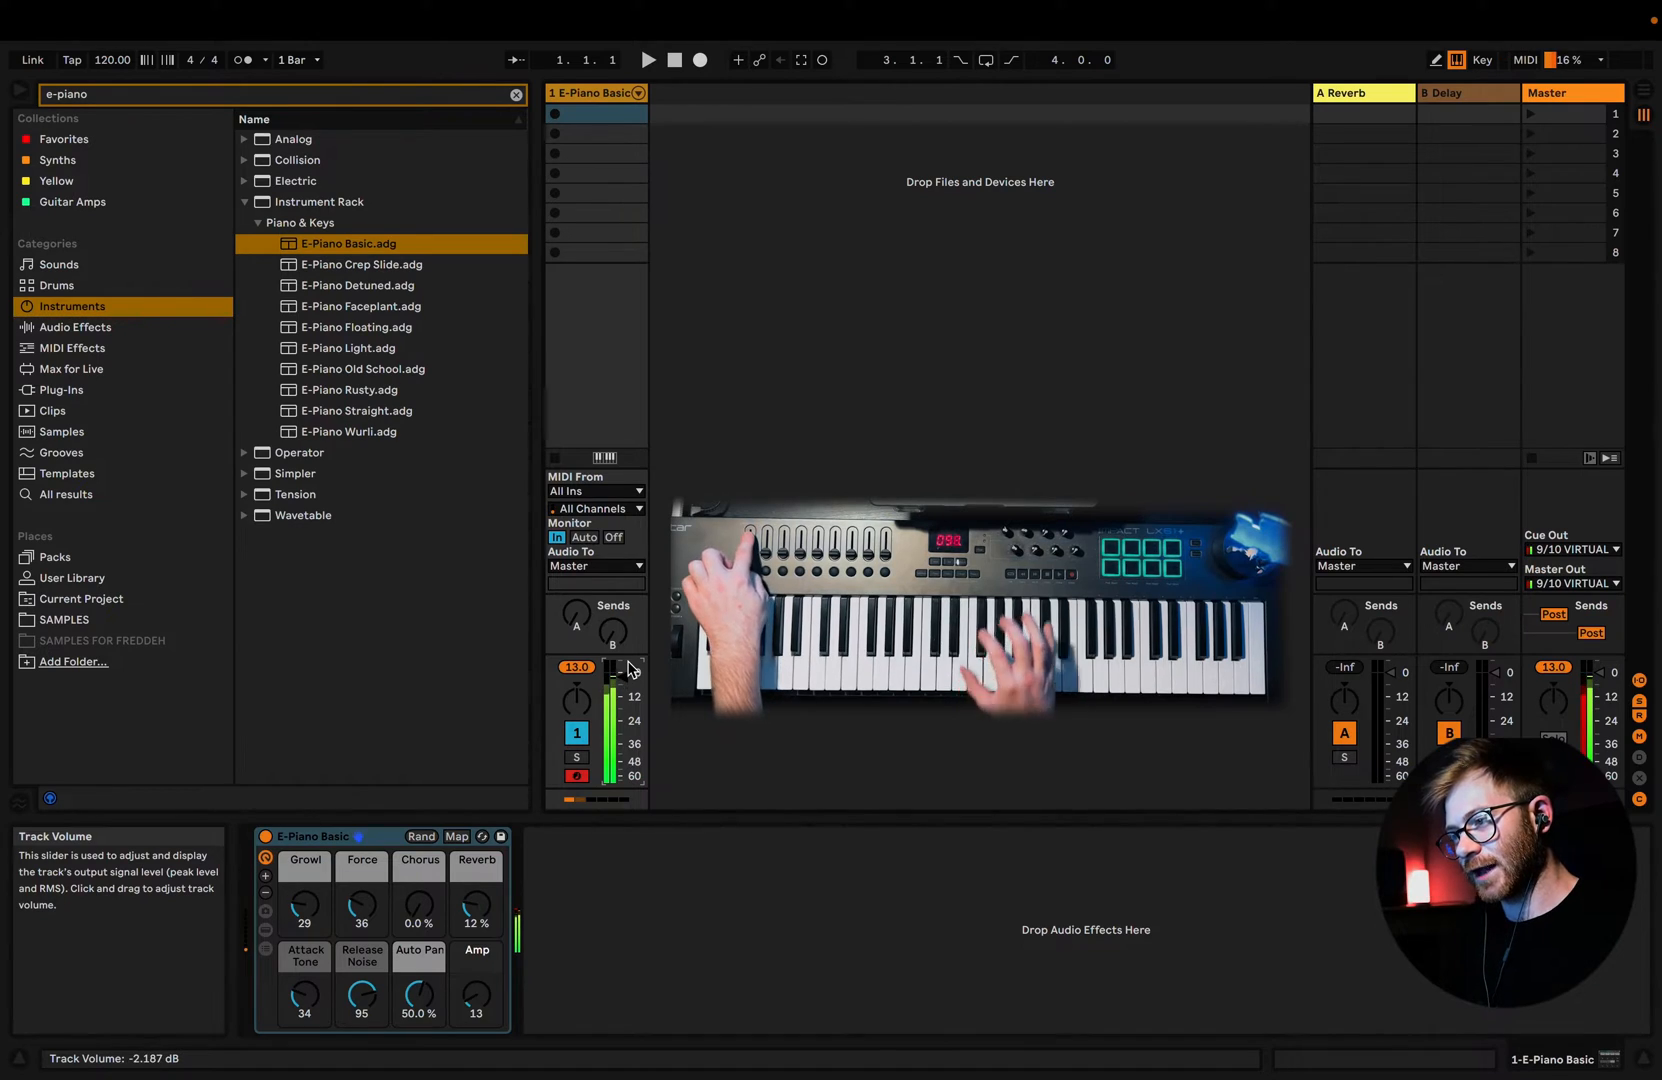
Step: Set the maximum of the E-Piano's Track Volume mapping to -6.0 dB and leave mapping mode
{"action": "key", "text": "ctrl+m"}
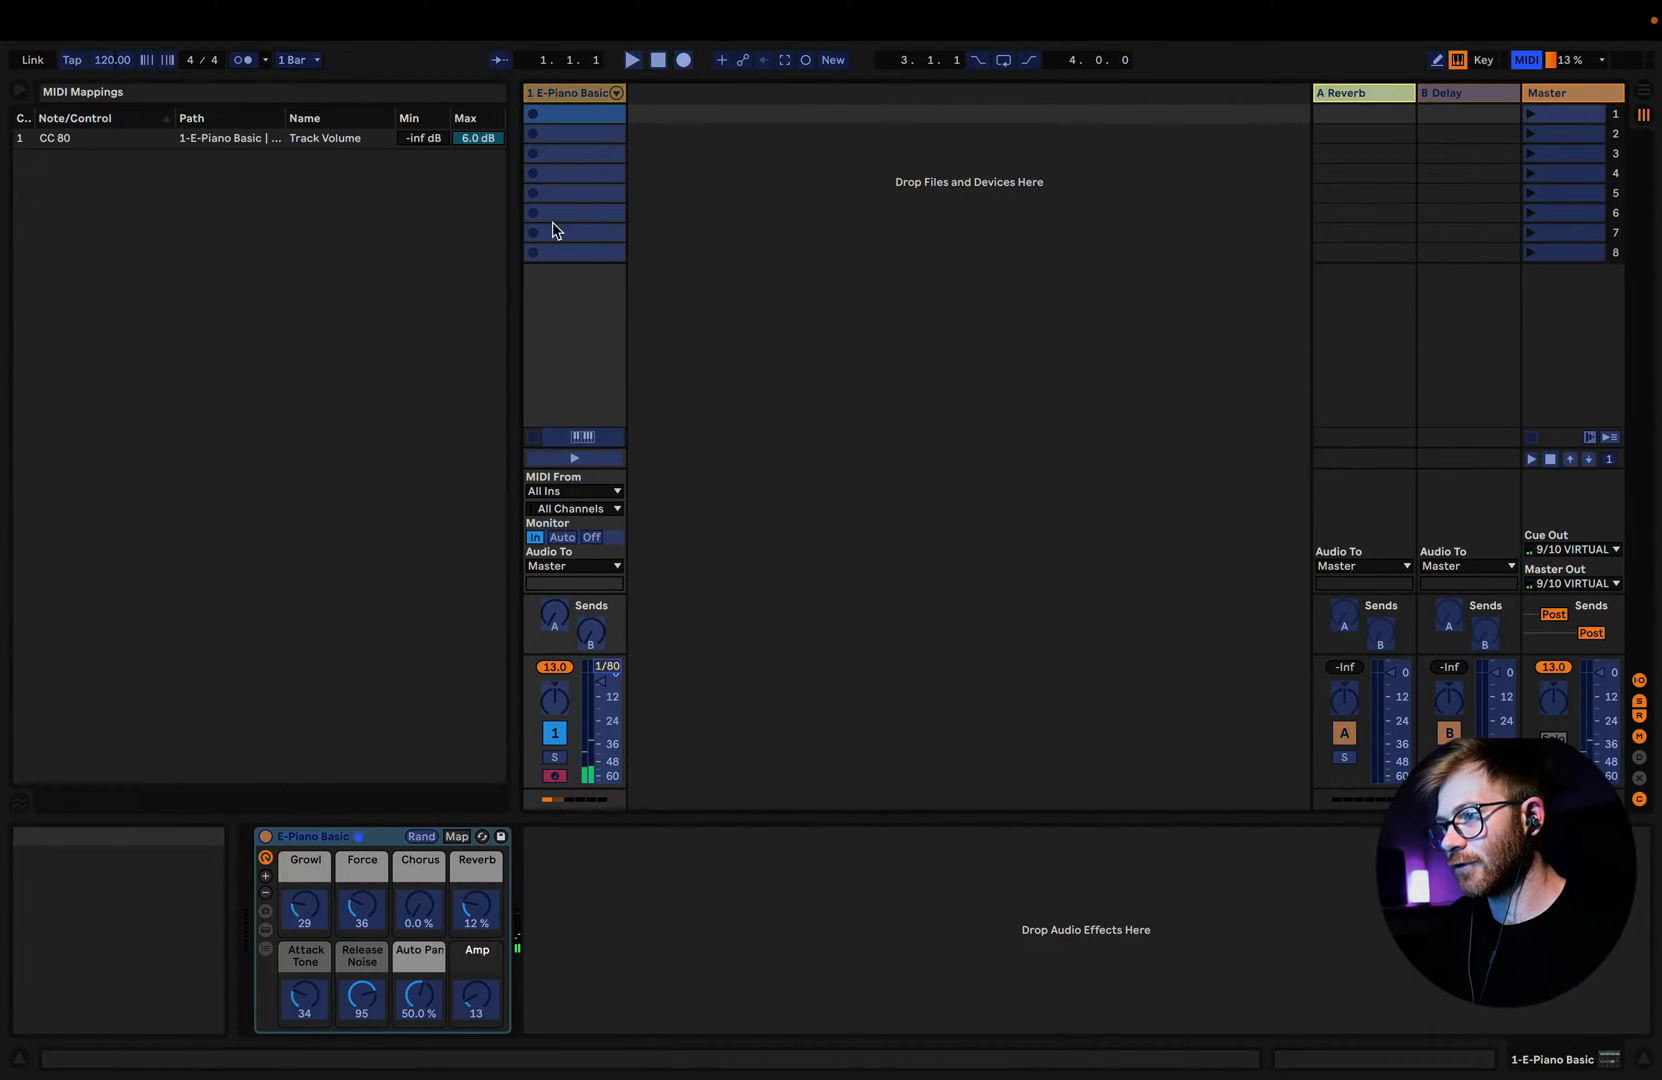
{"action": "left_click", "coordinate": [477, 142]}
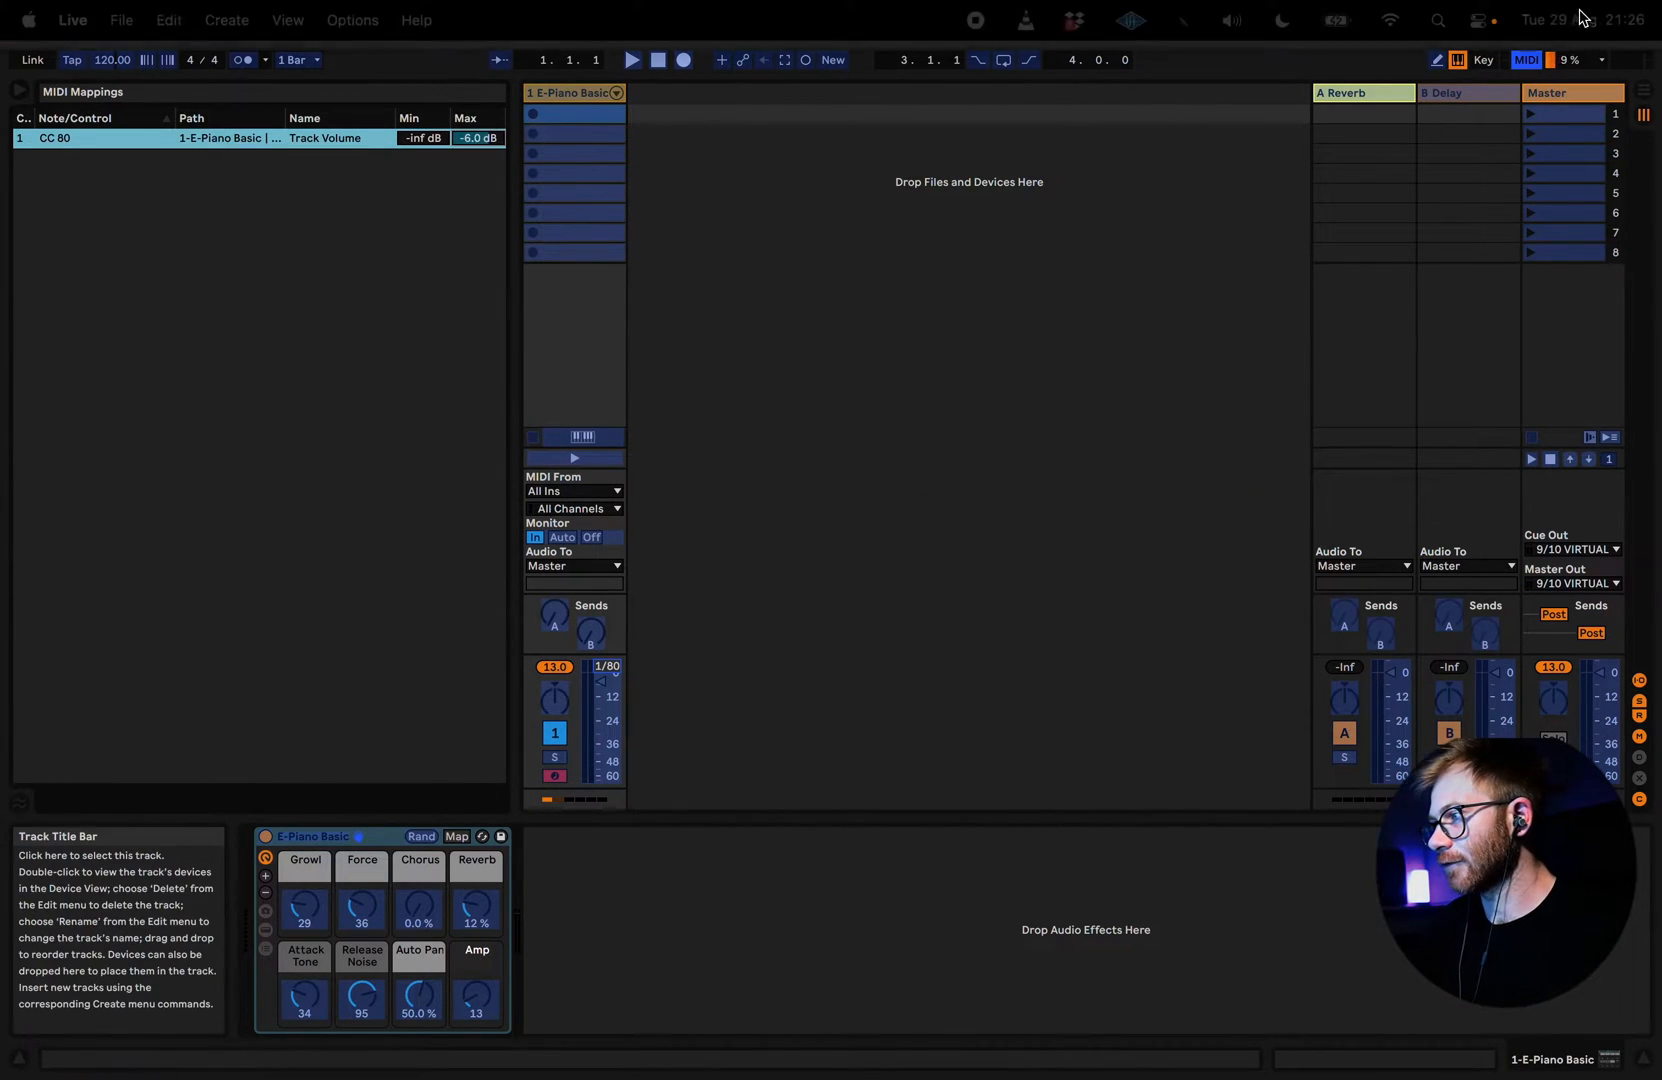
{"action": "left_click", "coordinate": [1524, 60]}
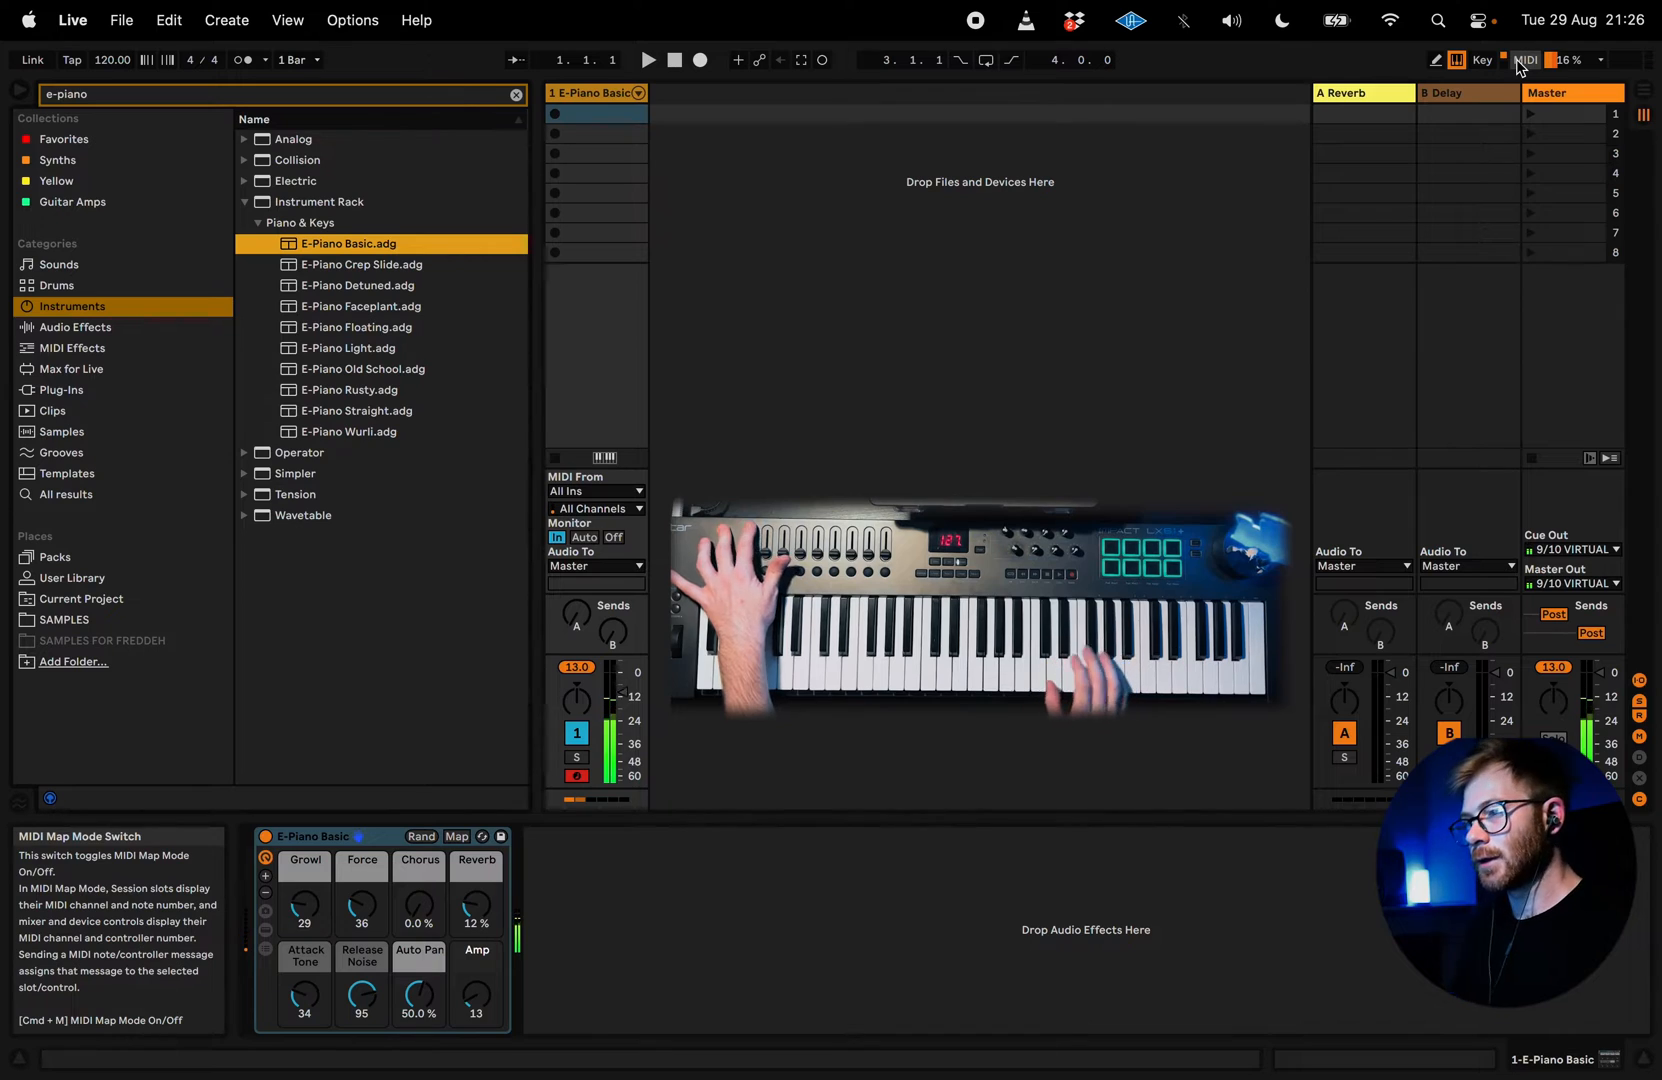
Step: Map the E-Piano track's reverb send to the knob on CC 89 and its delay send to CC 116
{"action": "left_click", "coordinate": [1524, 60]}
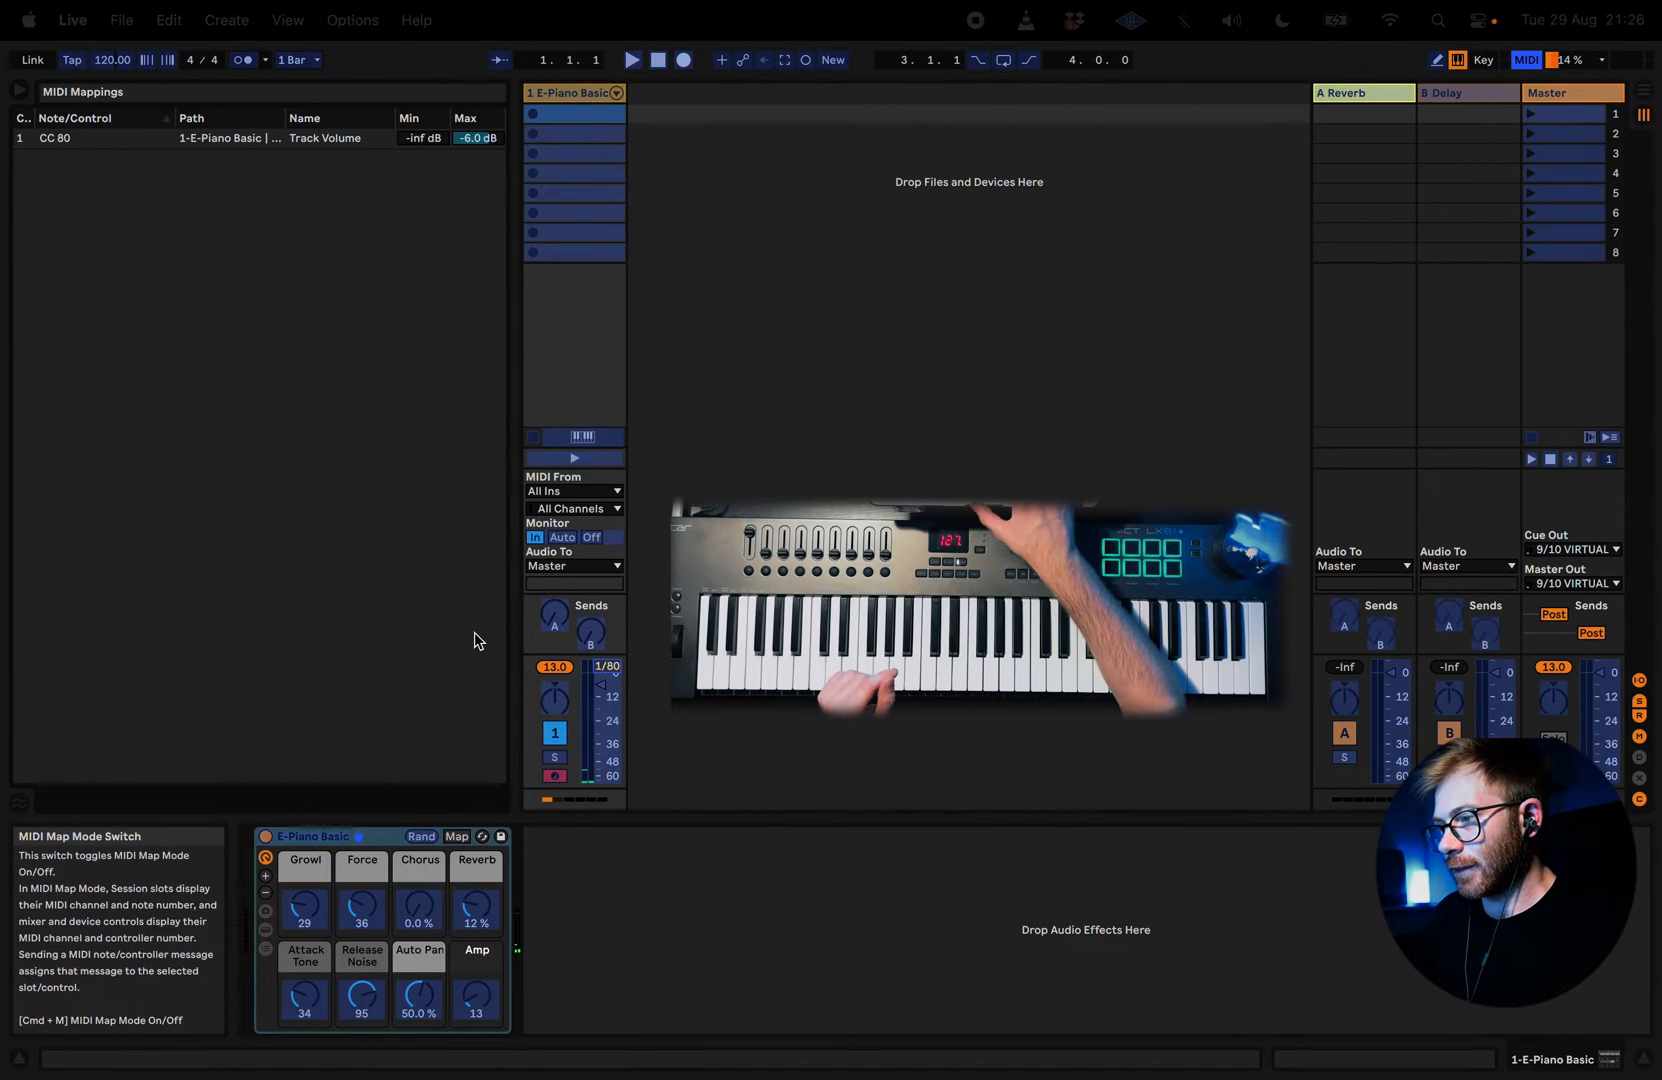
{"action": "left_click", "coordinate": [554, 616]}
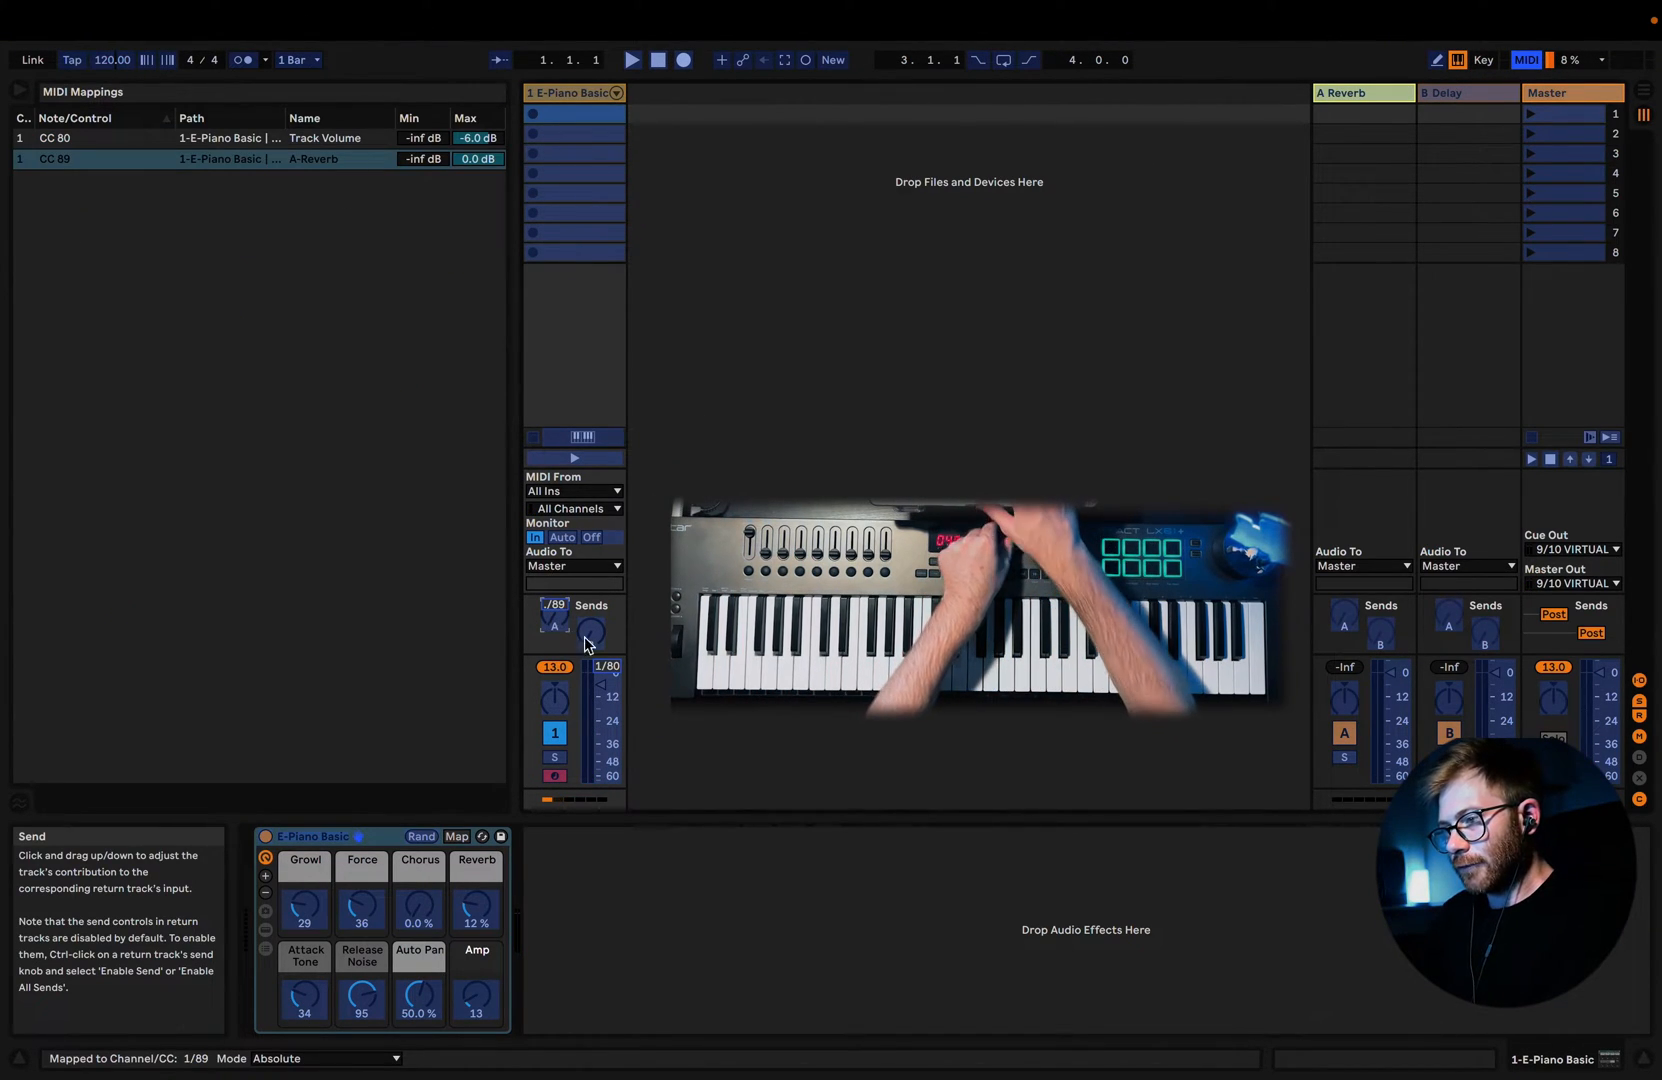
{"action": "left_click", "coordinate": [589, 634]}
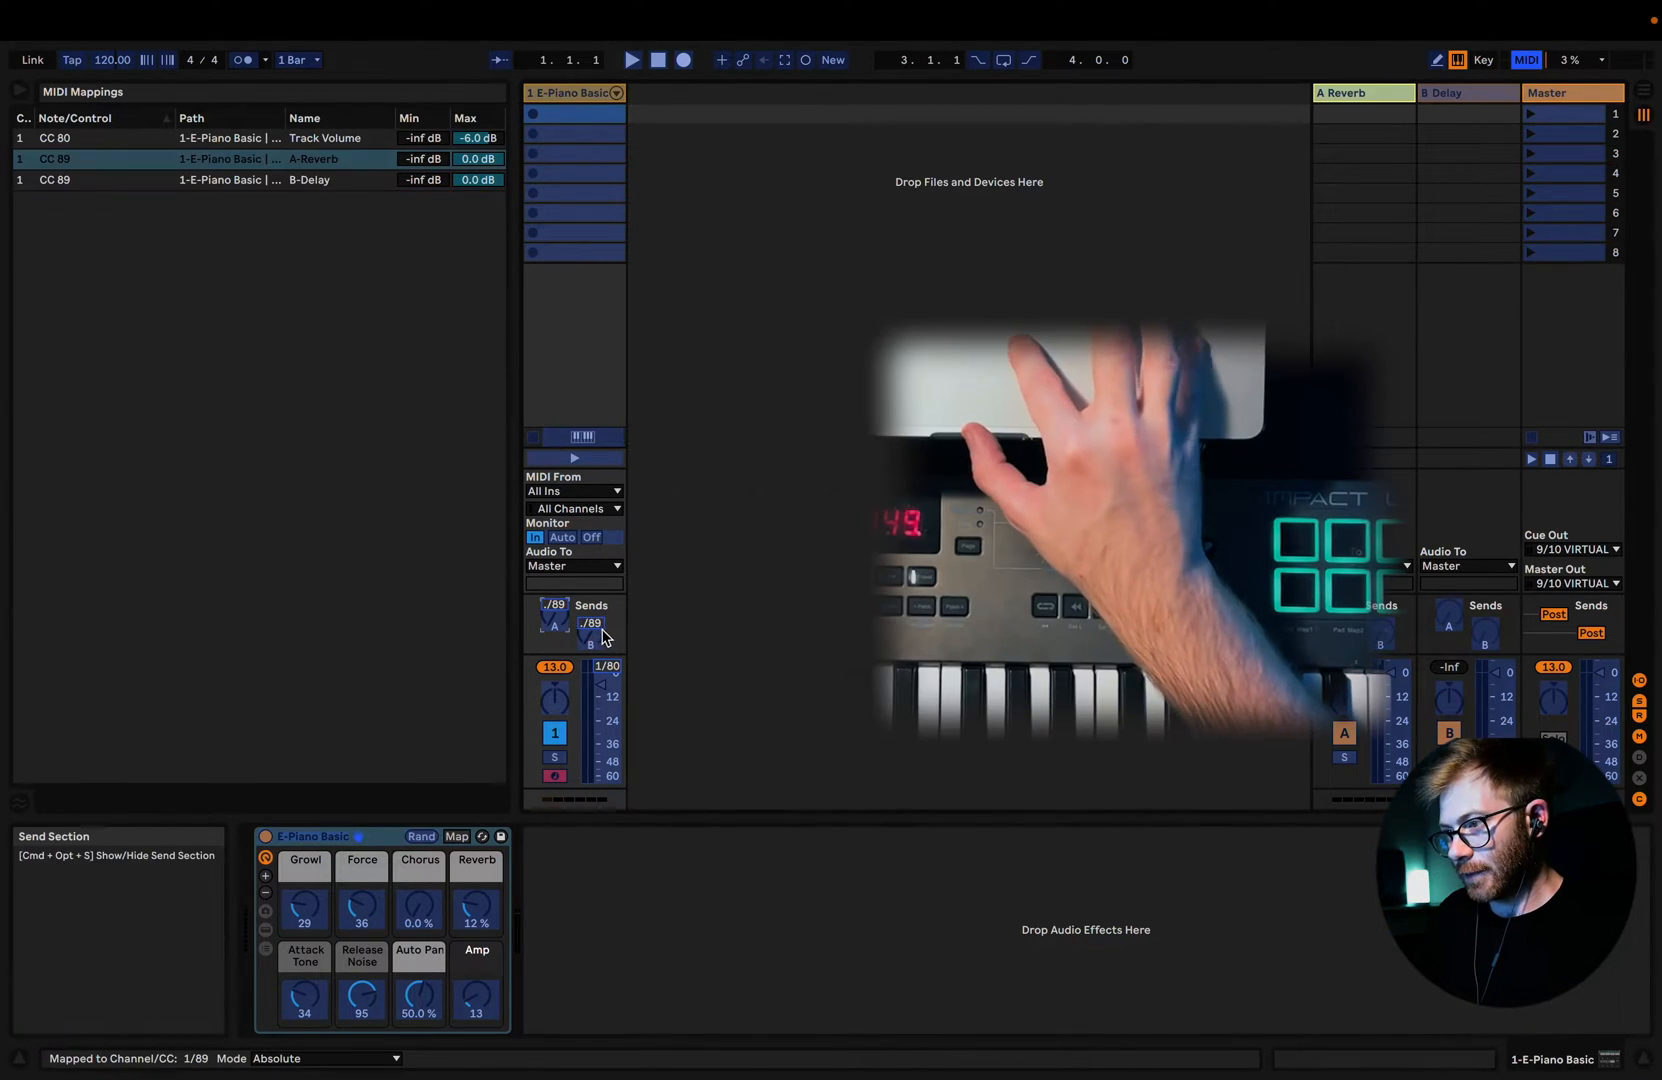
{"action": "left_click", "coordinate": [1526, 60]}
Step: Examine the effect devices on the Reverb and Delay return tracks
{"action": "left_click", "coordinate": [1390, 93]}
{"action": "left_click", "coordinate": [1437, 100]}
{"action": "left_click", "coordinate": [1365, 97]}
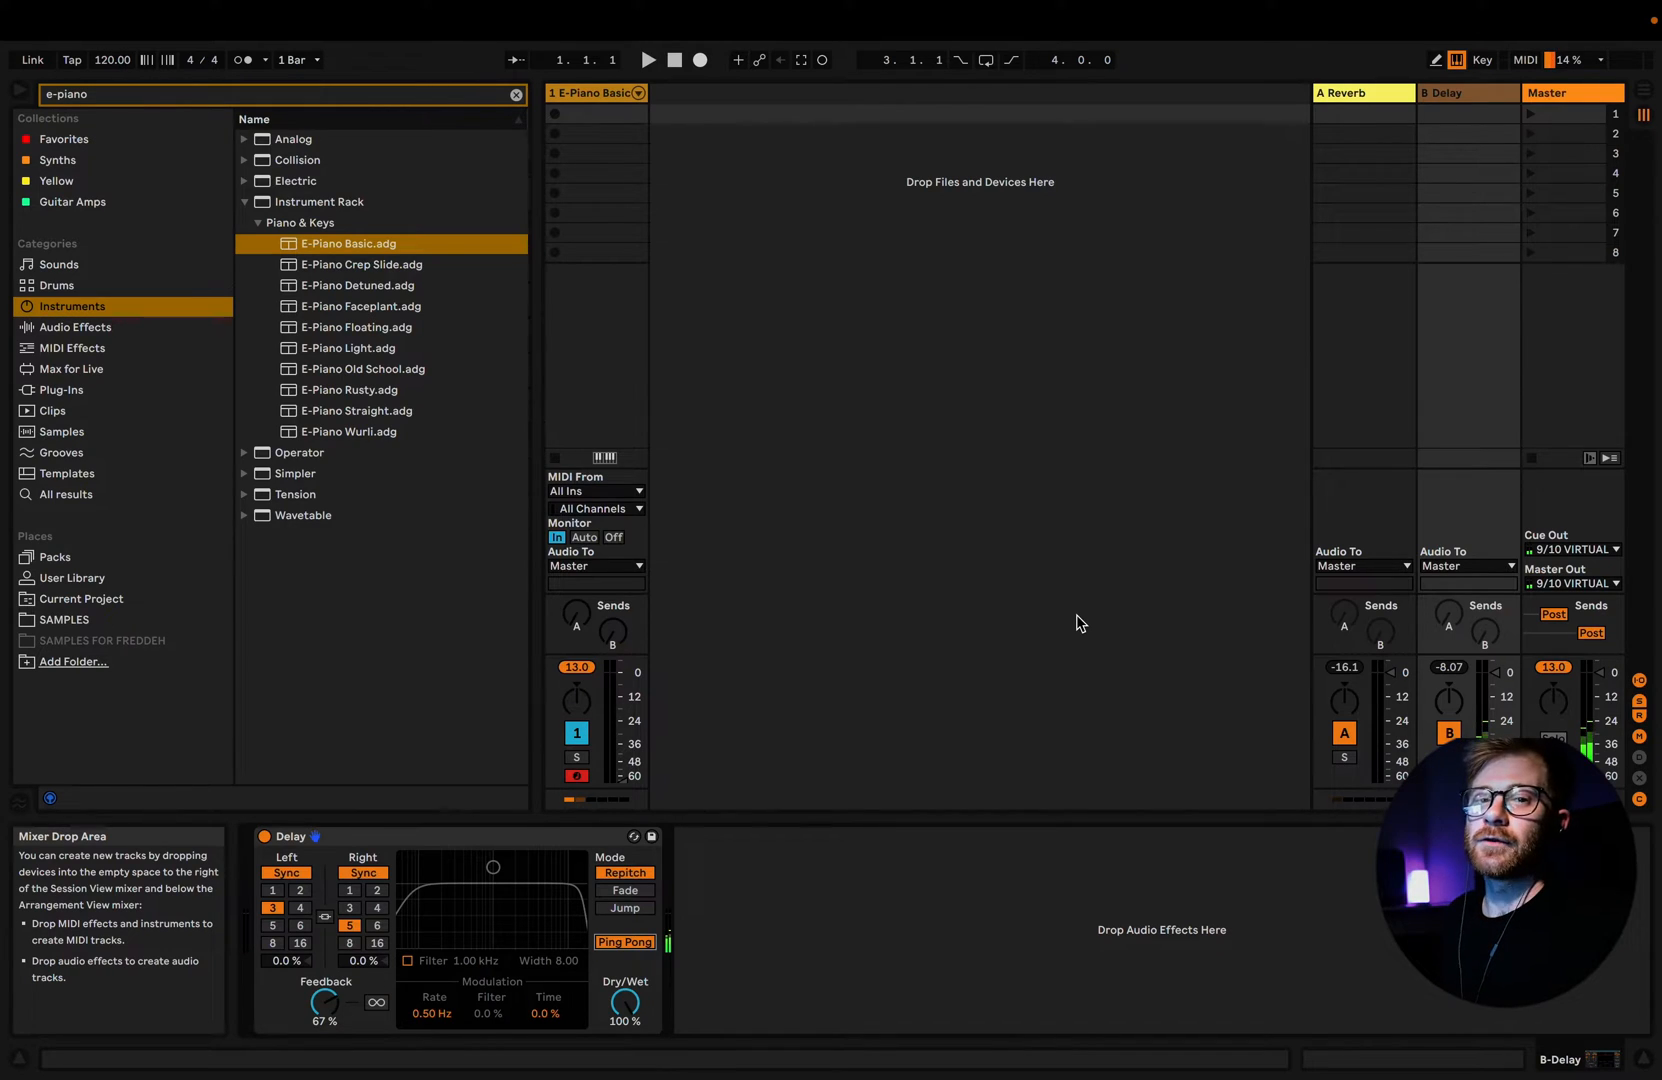
Step: Insert a second MIDI track after the E-Piano track and load the Analog instrument onto it
{"action": "left_click", "coordinate": [590, 93]}
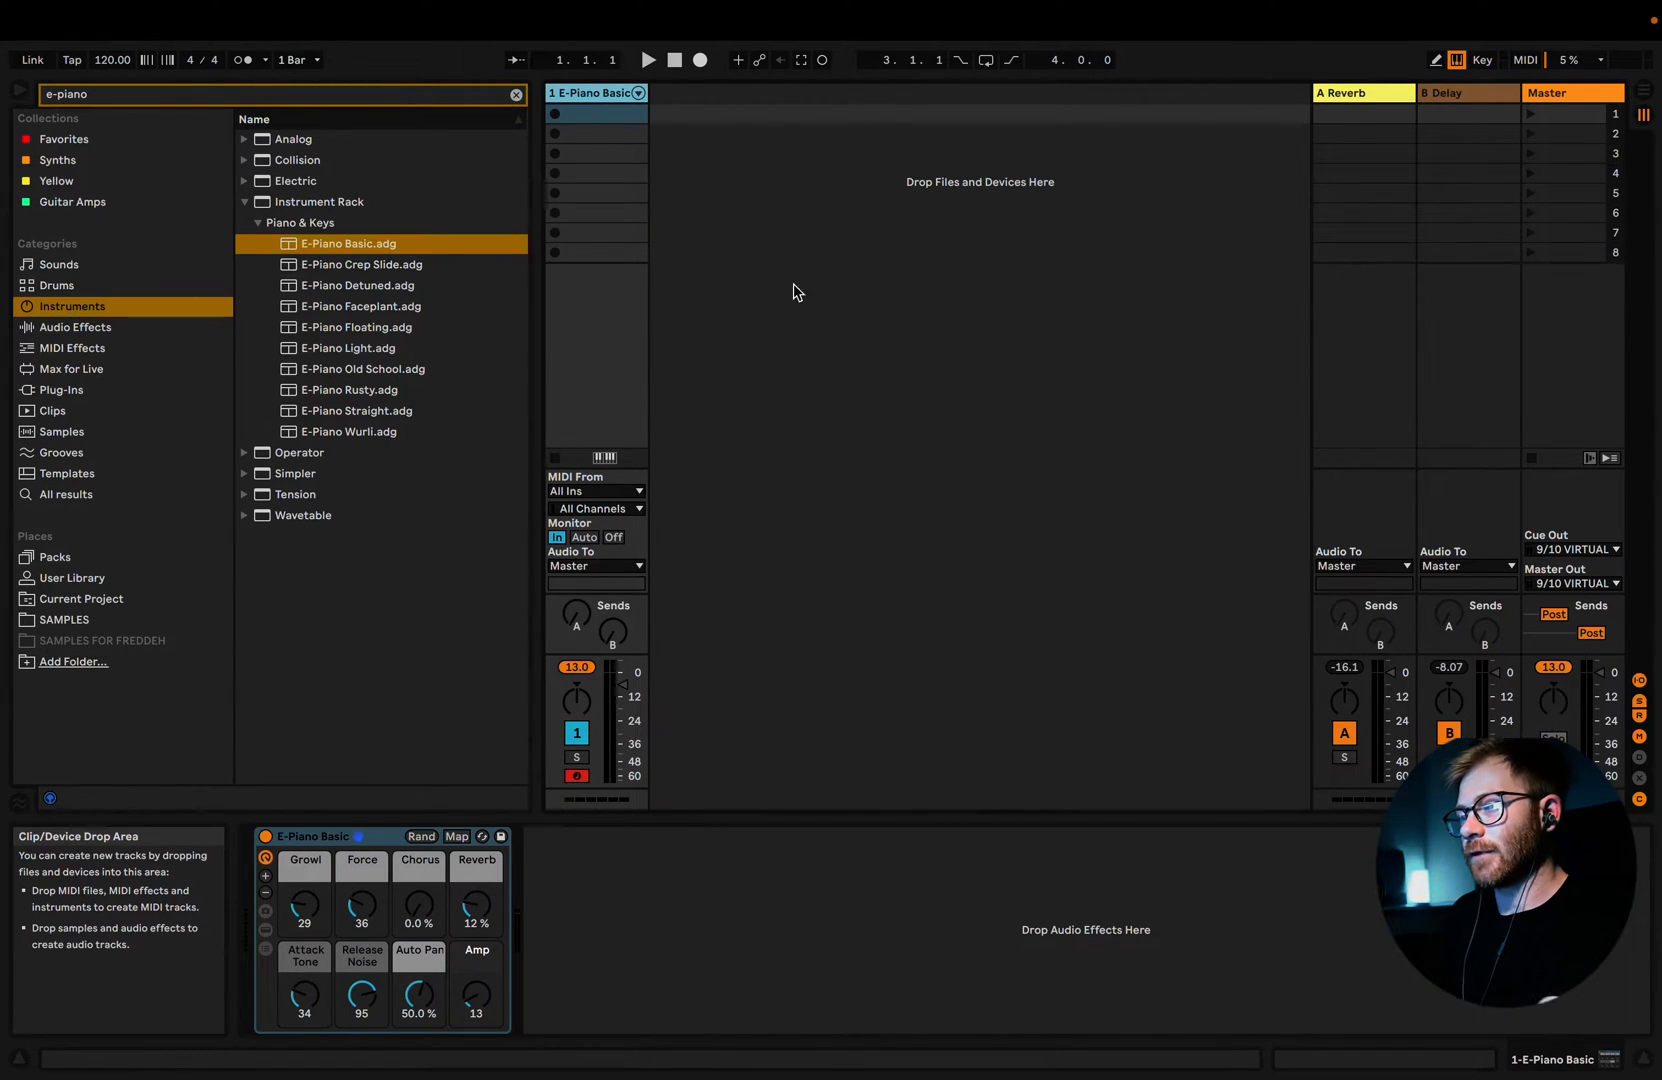
{"action": "key", "text": "ctrl+shift+t"}
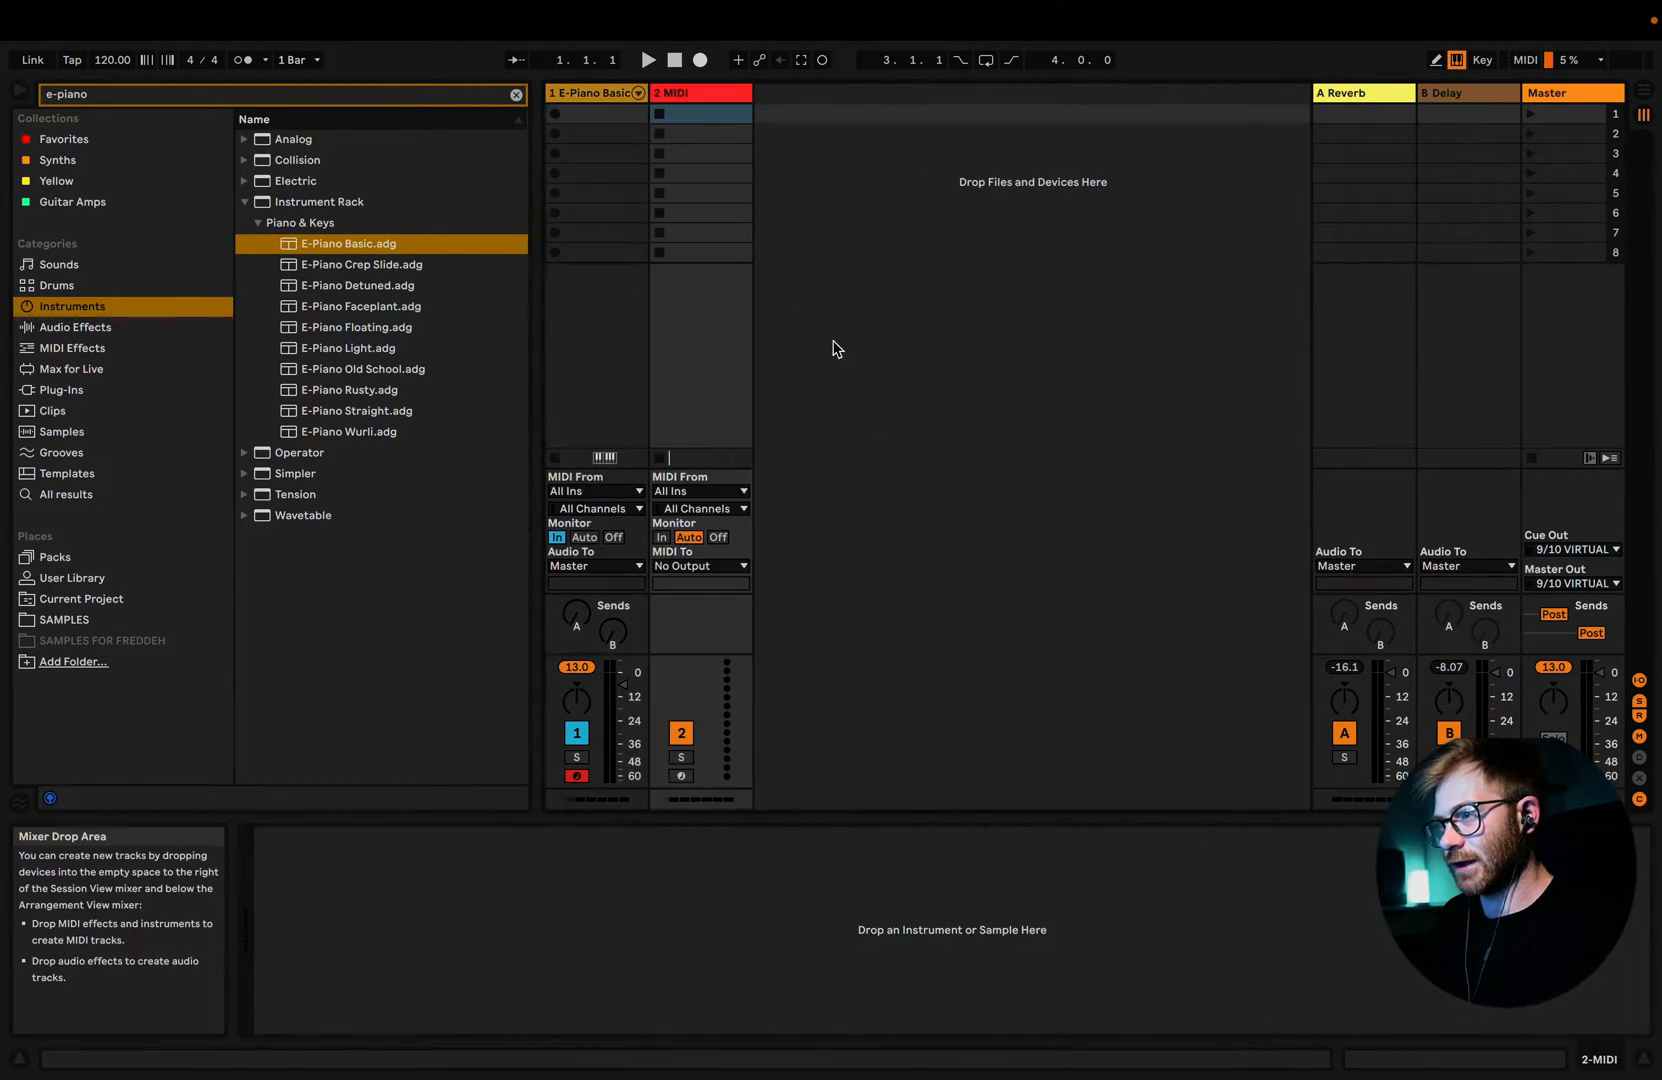
{"action": "left_click", "coordinate": [516, 94]}
{"action": "left_click_drag", "start_coordinate": [304, 141], "coordinate": [707, 100]}
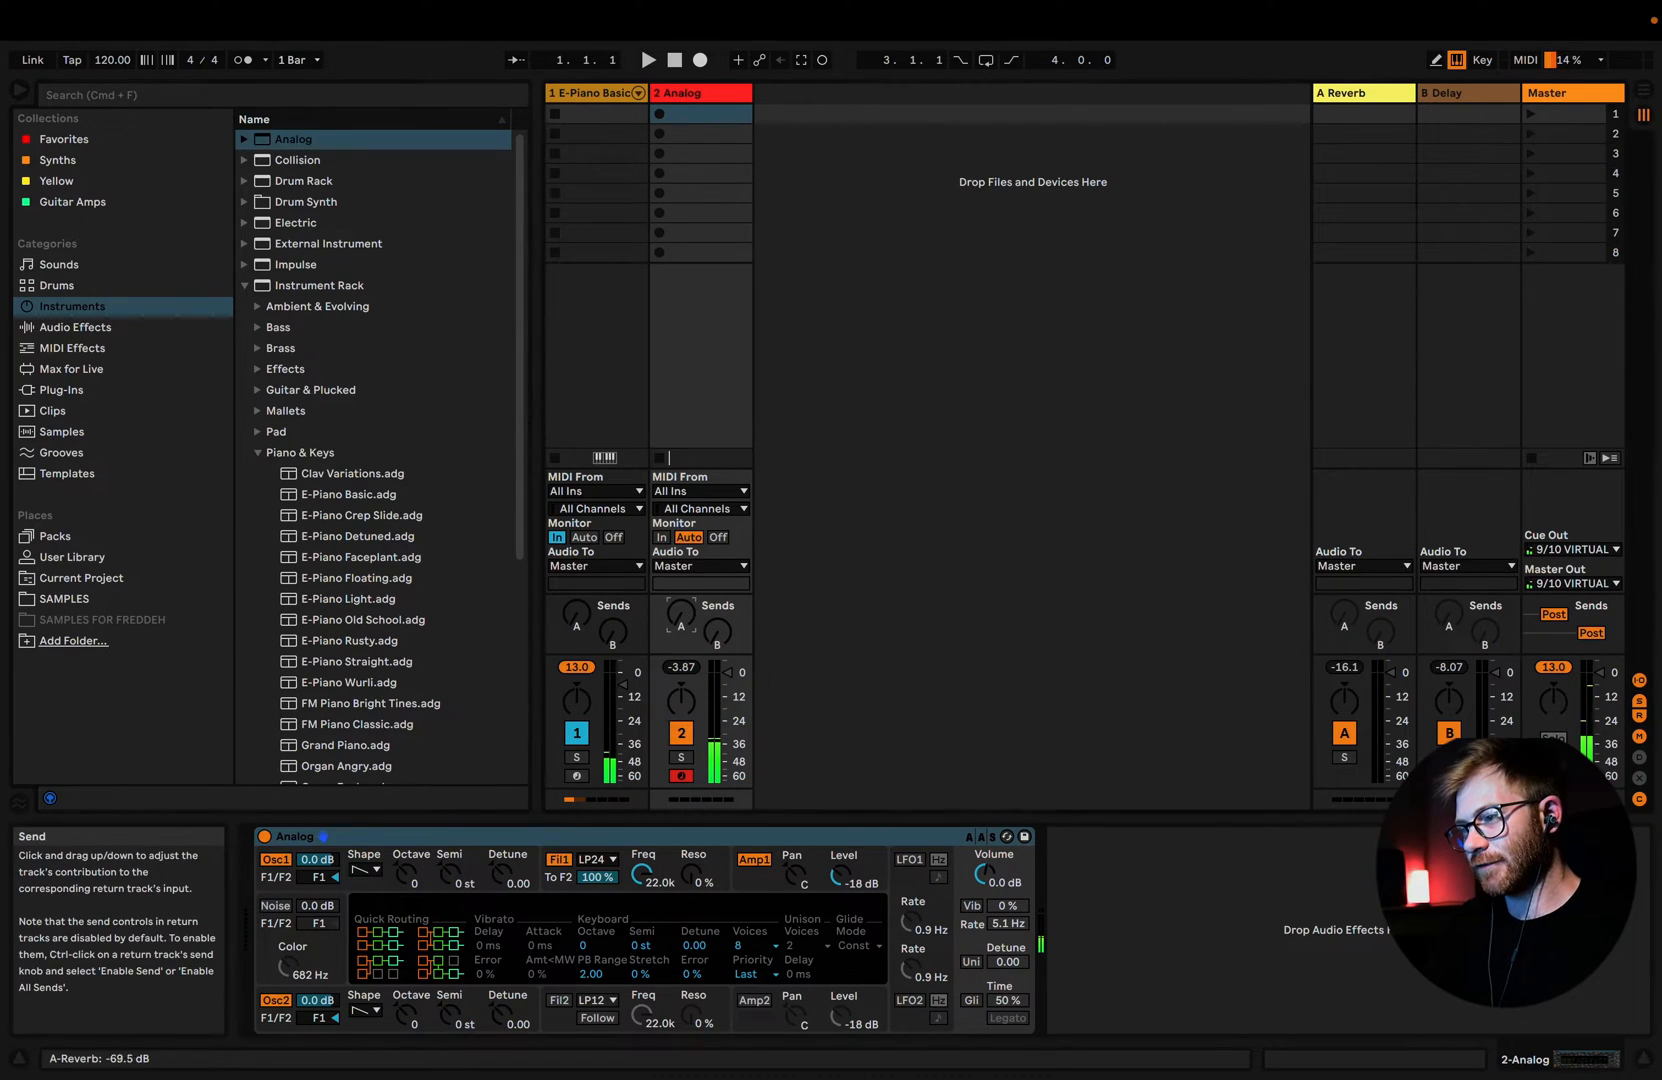
Step: Replace the Reverb device on return track A with the ValhallaVintageVerb Audio Unit
{"action": "left_click", "coordinate": [1334, 94]}
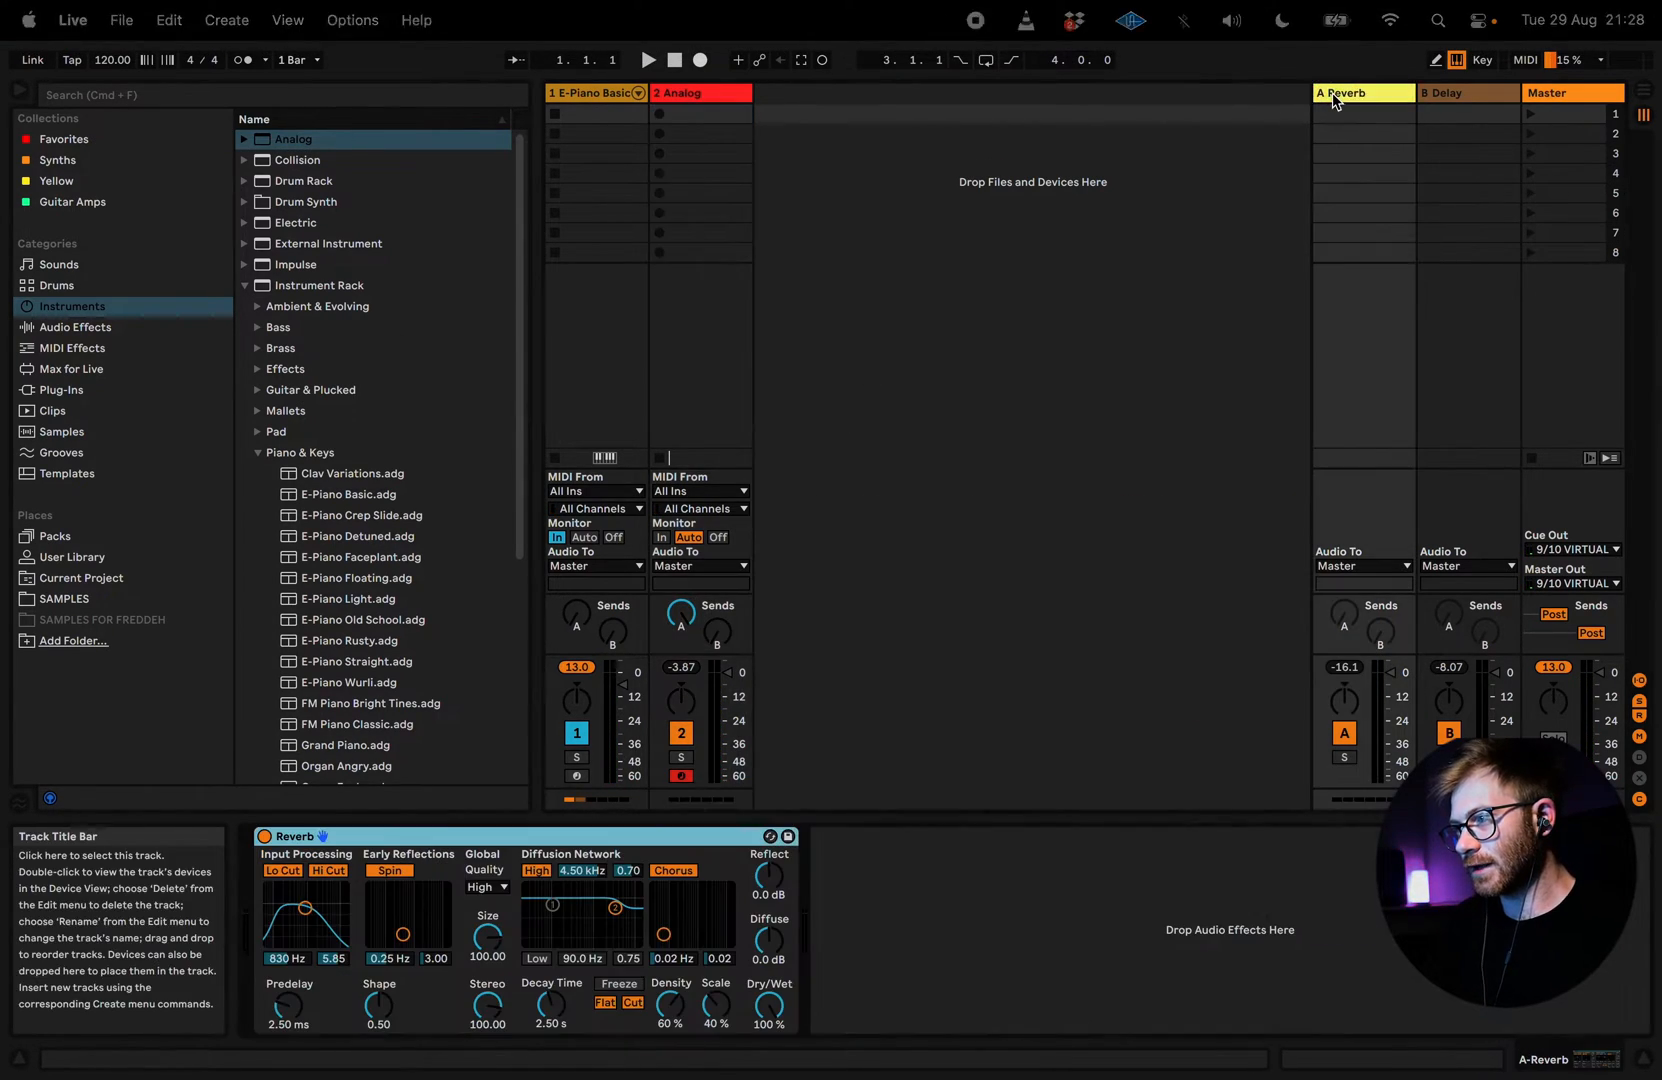
{"action": "left_click", "coordinate": [300, 97]}
{"action": "left_click_drag", "start_coordinate": [352, 223], "coordinate": [371, 955]}
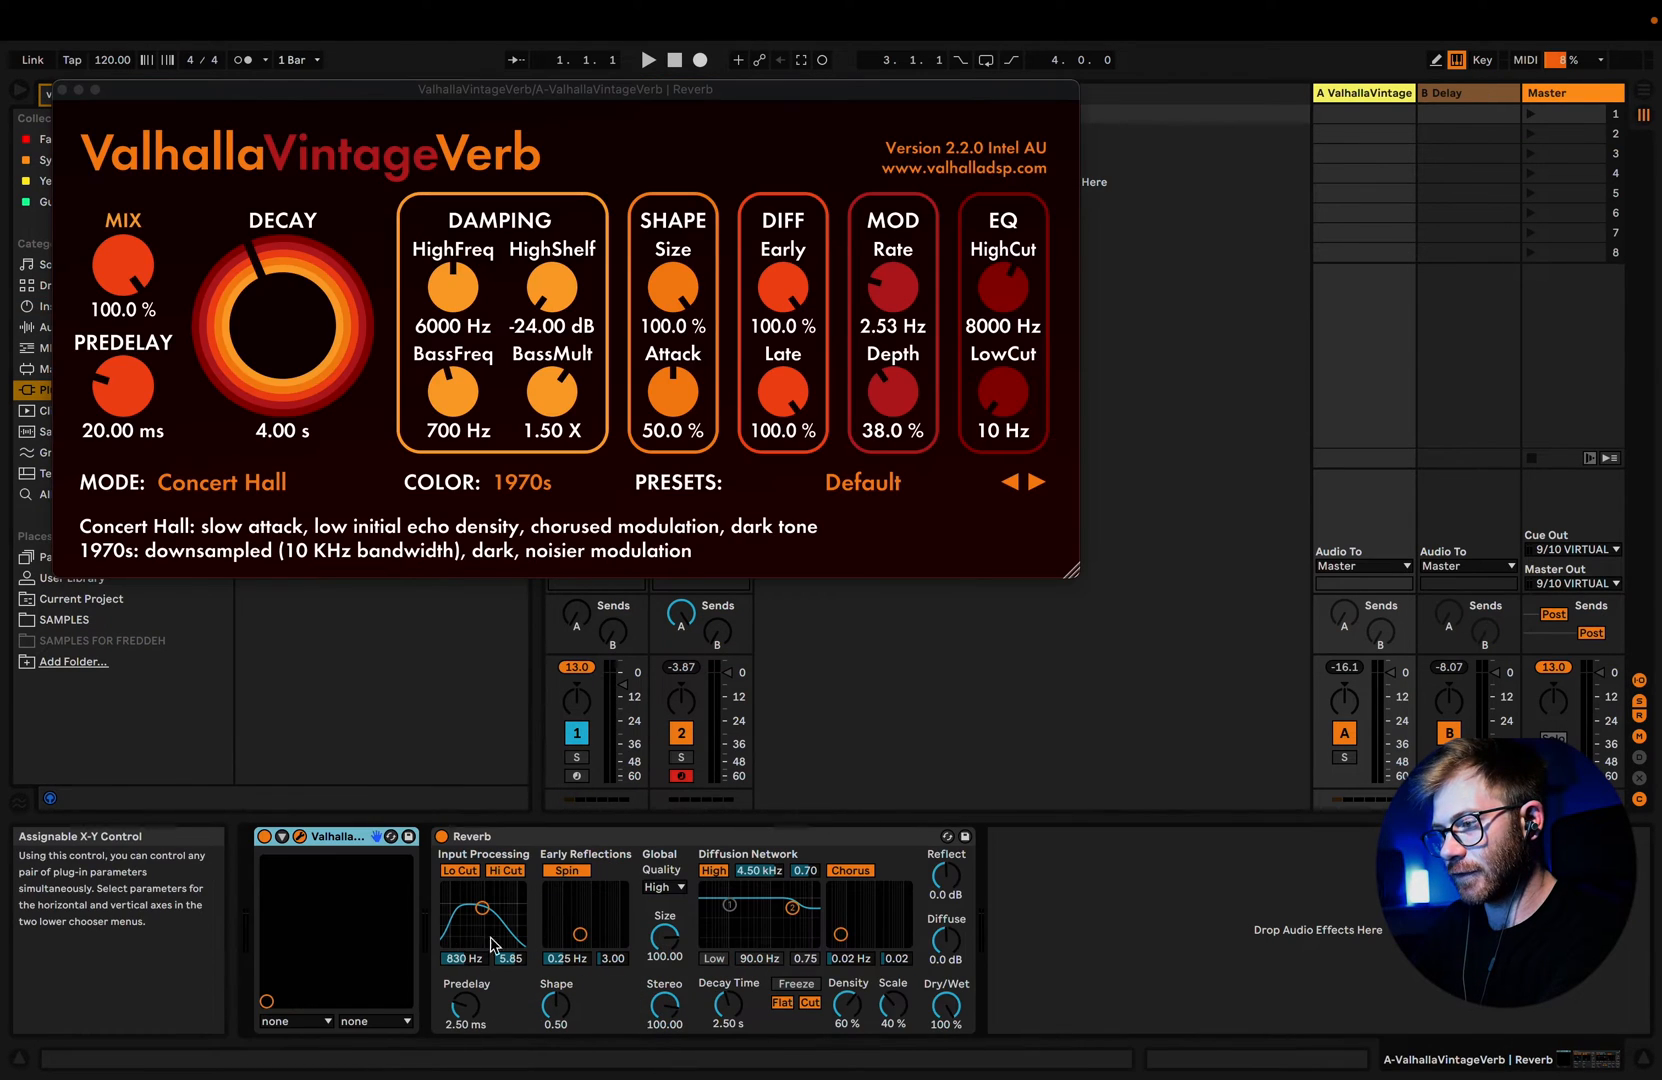
{"action": "left_click", "coordinate": [631, 836]}
{"action": "key", "text": "Delete"}
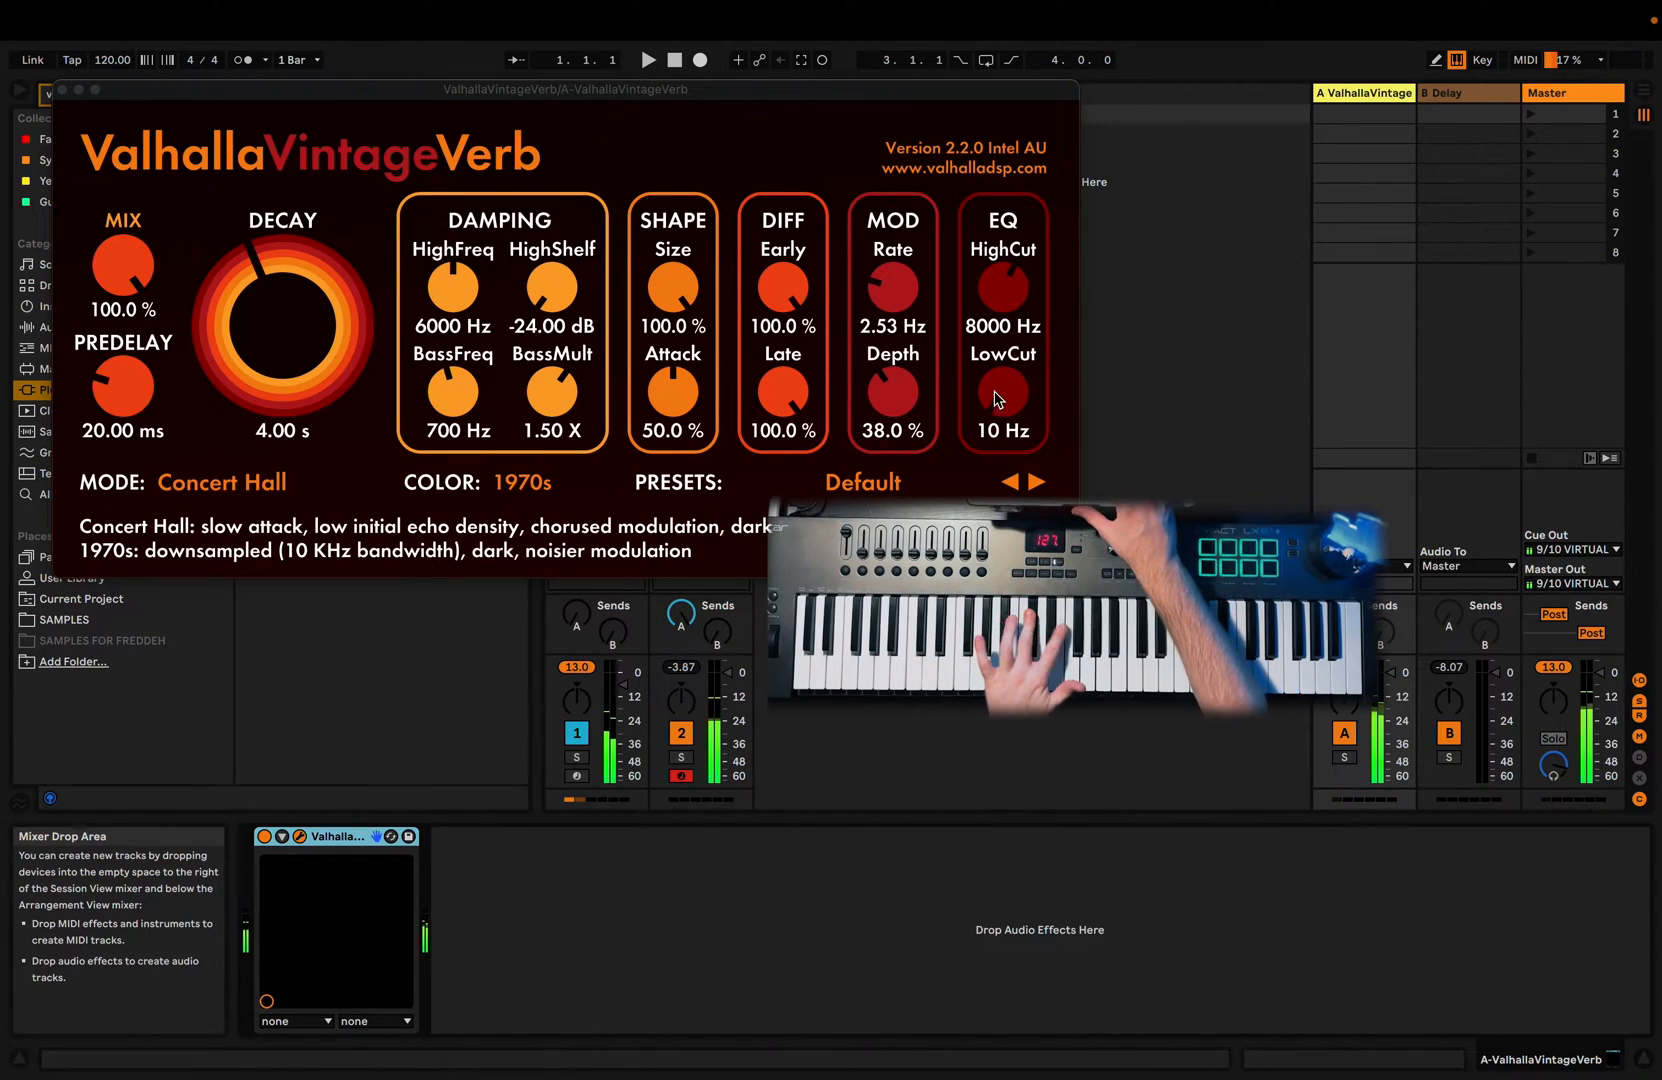
Step: Set ValhallaVintageVerb's low cut to 390 Hz, decay to 7.91 s and modulation depth to 60.4 %, and close its window
{"action": "left_click_drag", "start_coordinate": [1003, 392], "coordinate": [990, 327]}
{"action": "left_click_drag", "start_coordinate": [230, 321], "coordinate": [229, 289]}
{"action": "left_click_drag", "start_coordinate": [892, 389], "coordinate": [895, 352]}
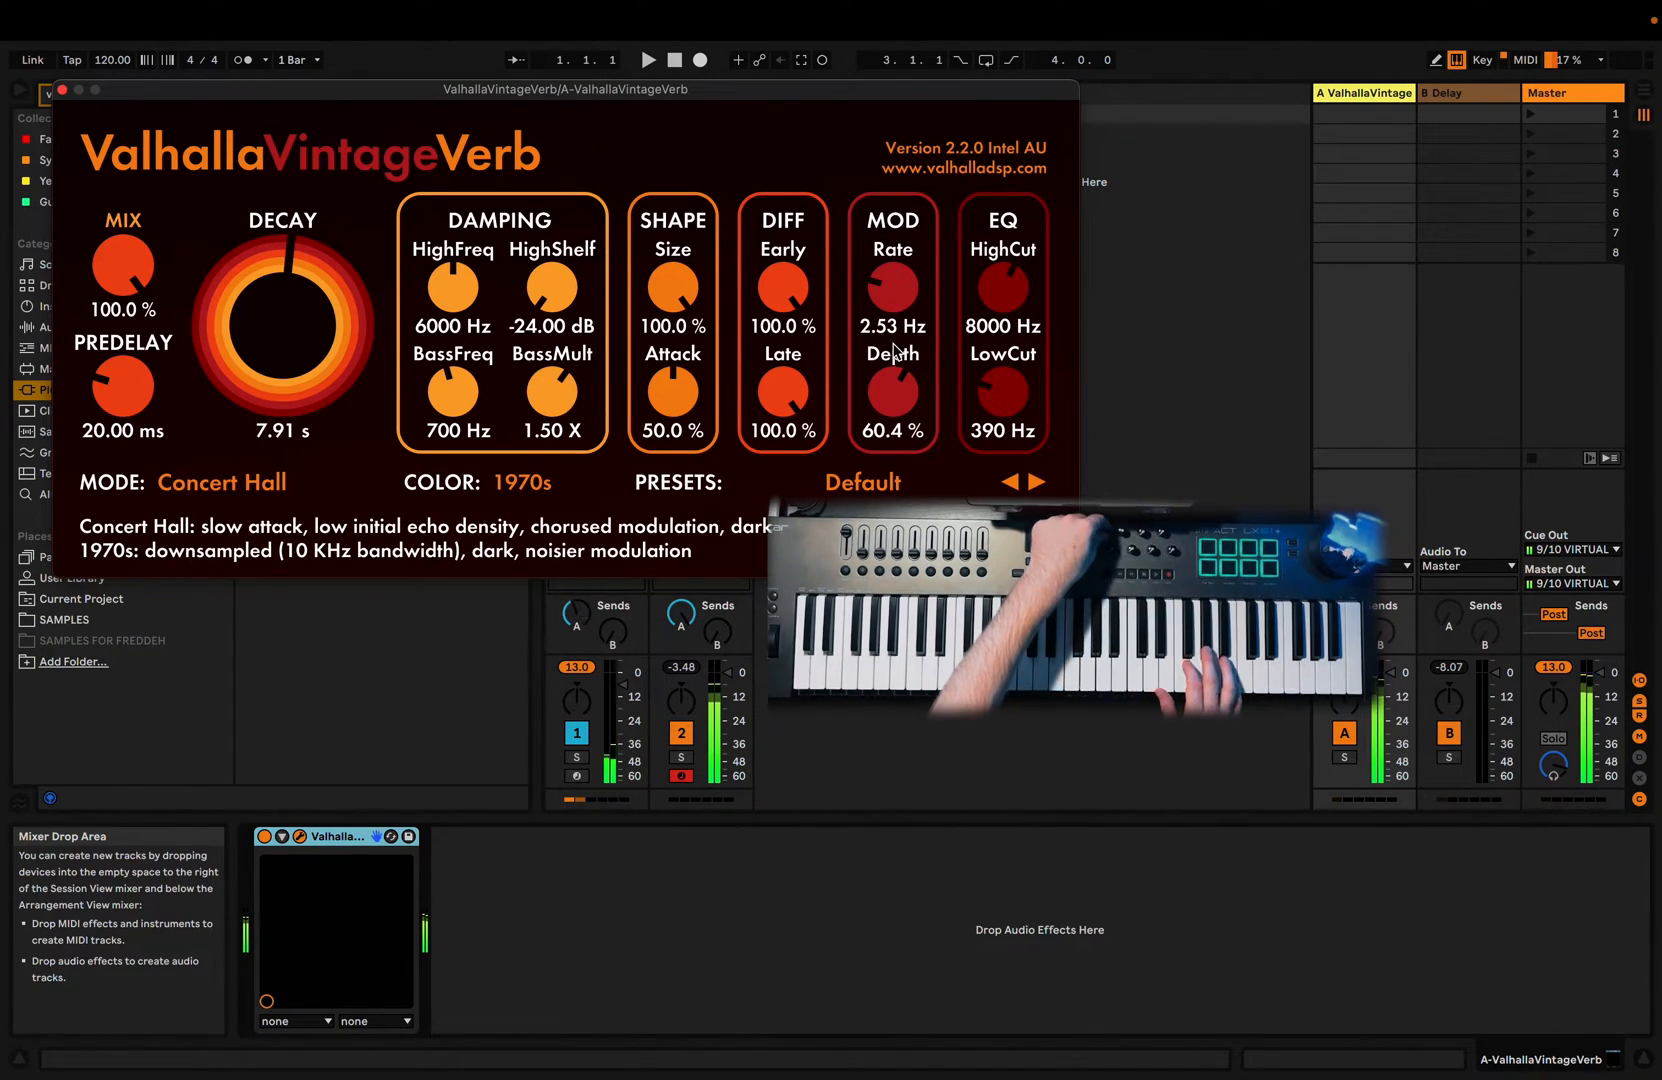
{"action": "left_click", "coordinate": [62, 90]}
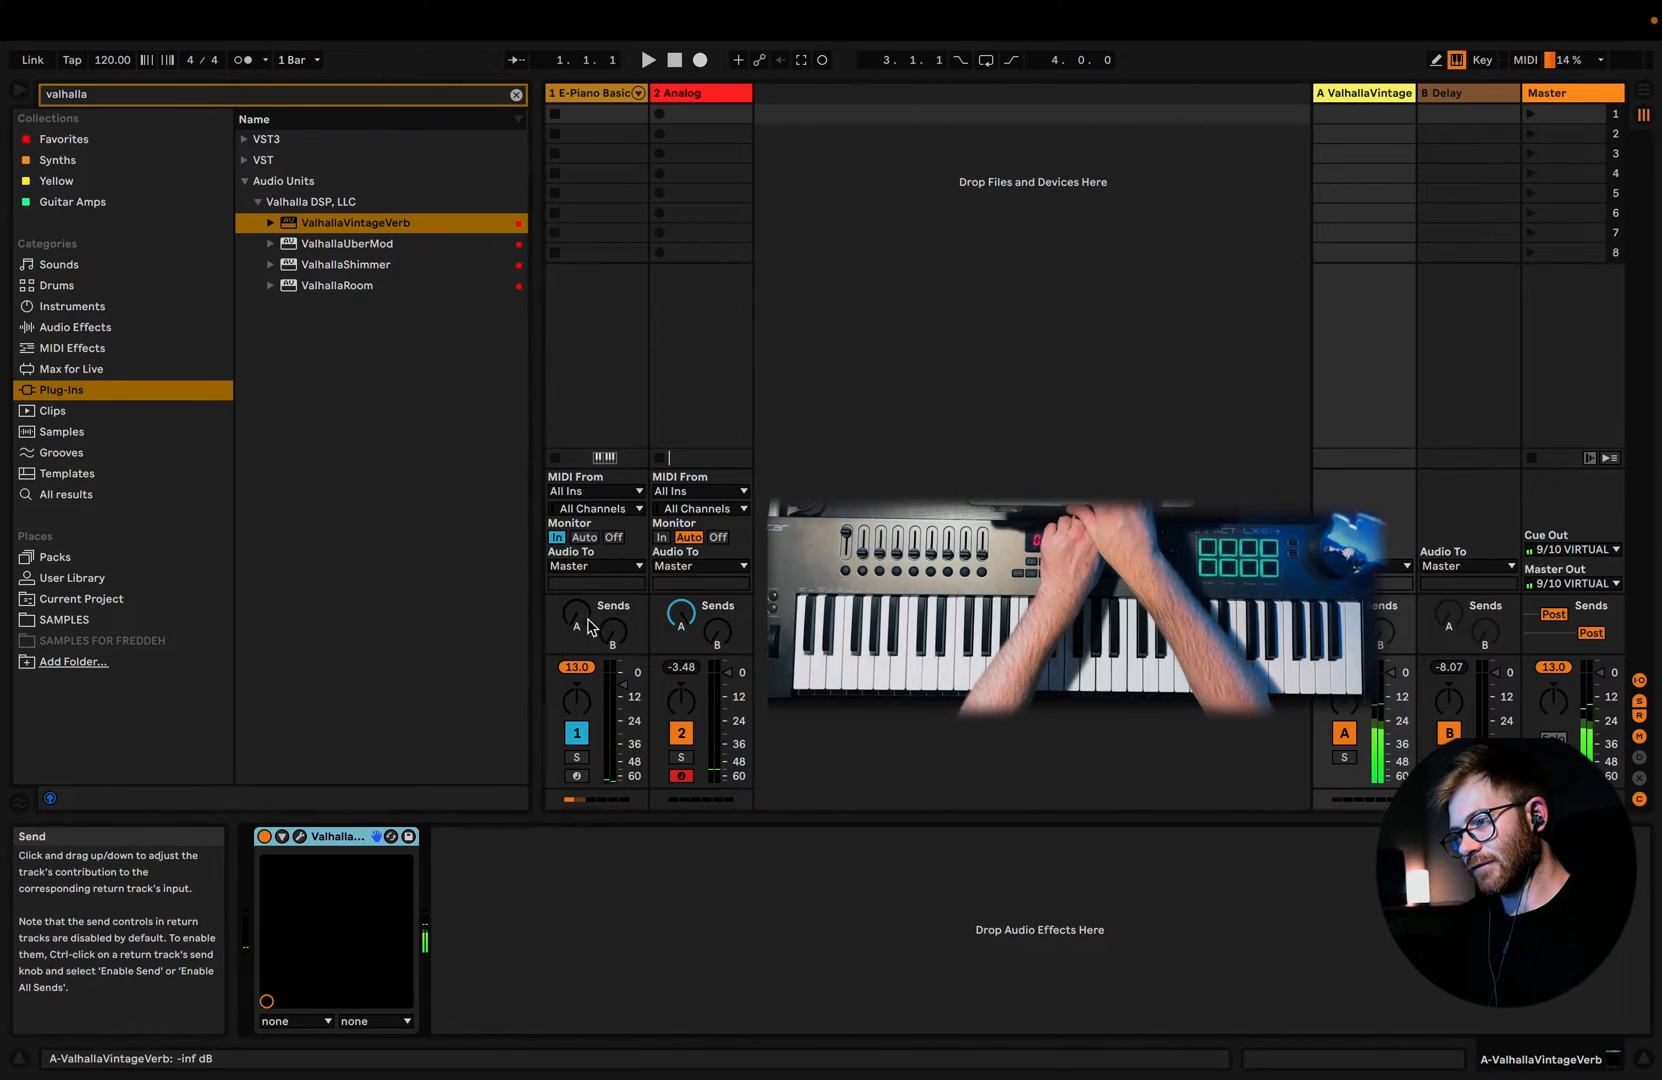
Step: Map the Analog track's send A to CC 89, the same knob as the E-Piano's reverb send
{"action": "left_click", "coordinate": [595, 93]}
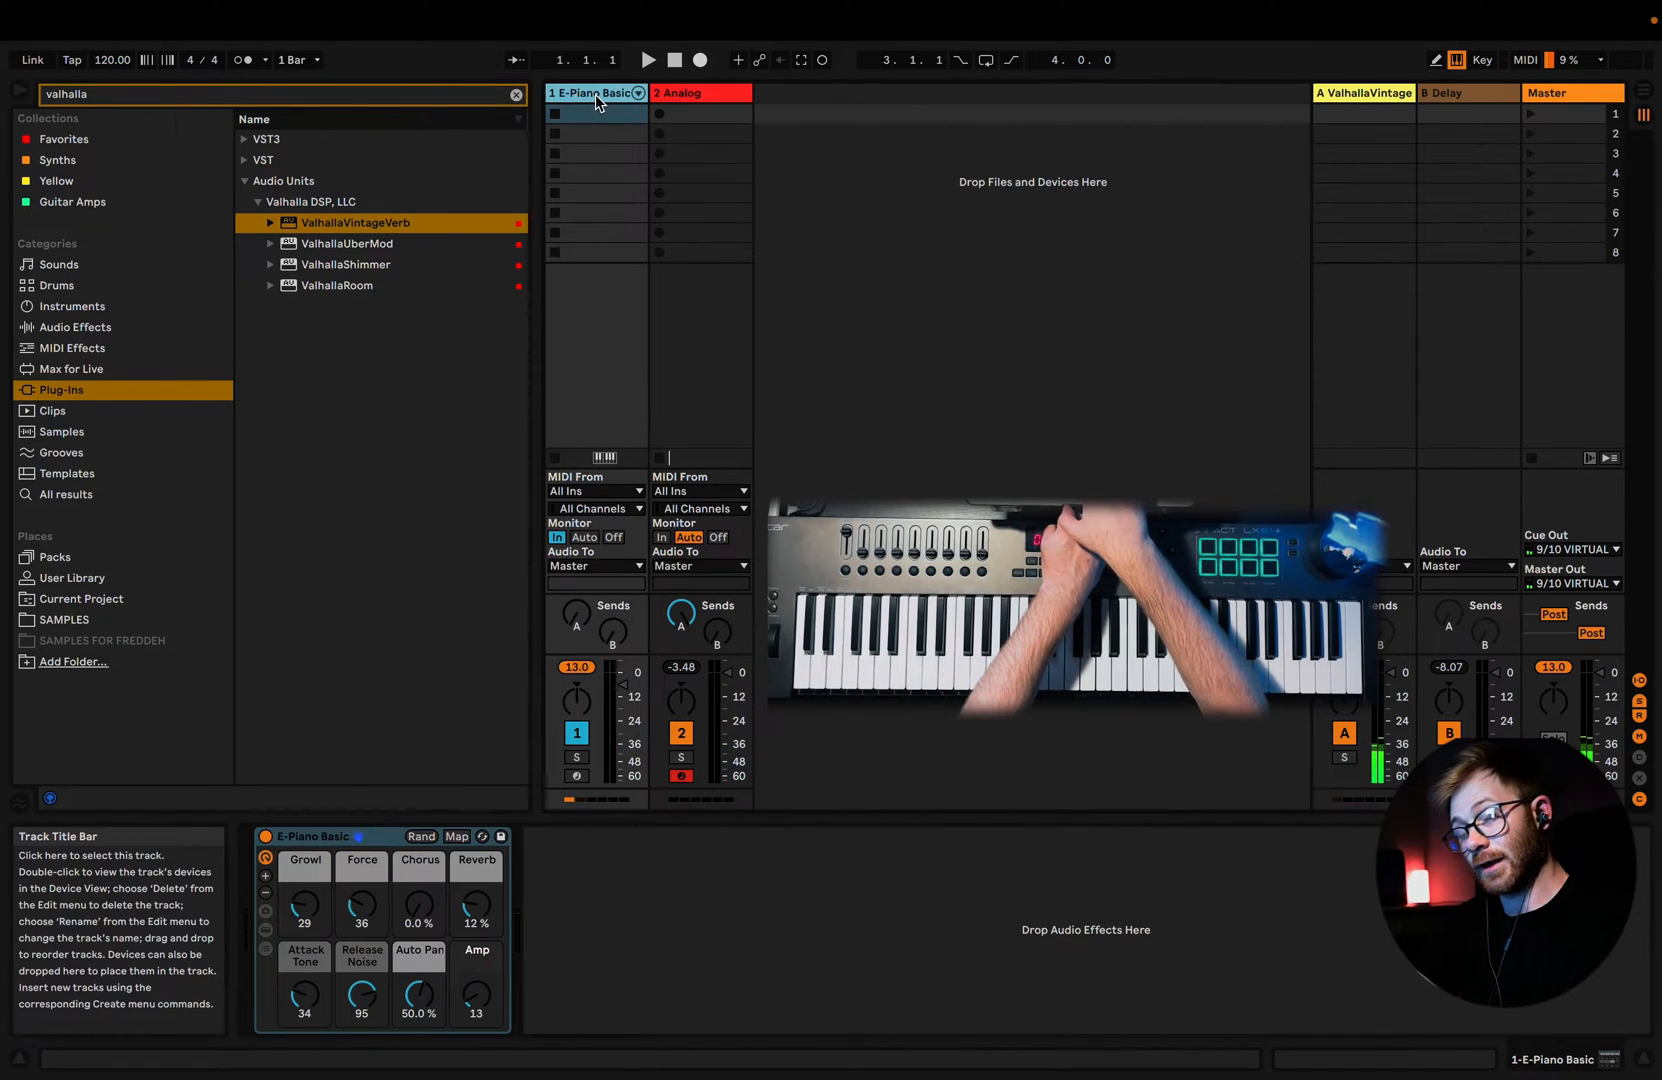
{"action": "left_click", "coordinate": [690, 94]}
{"action": "key", "text": "ctrl+m"}
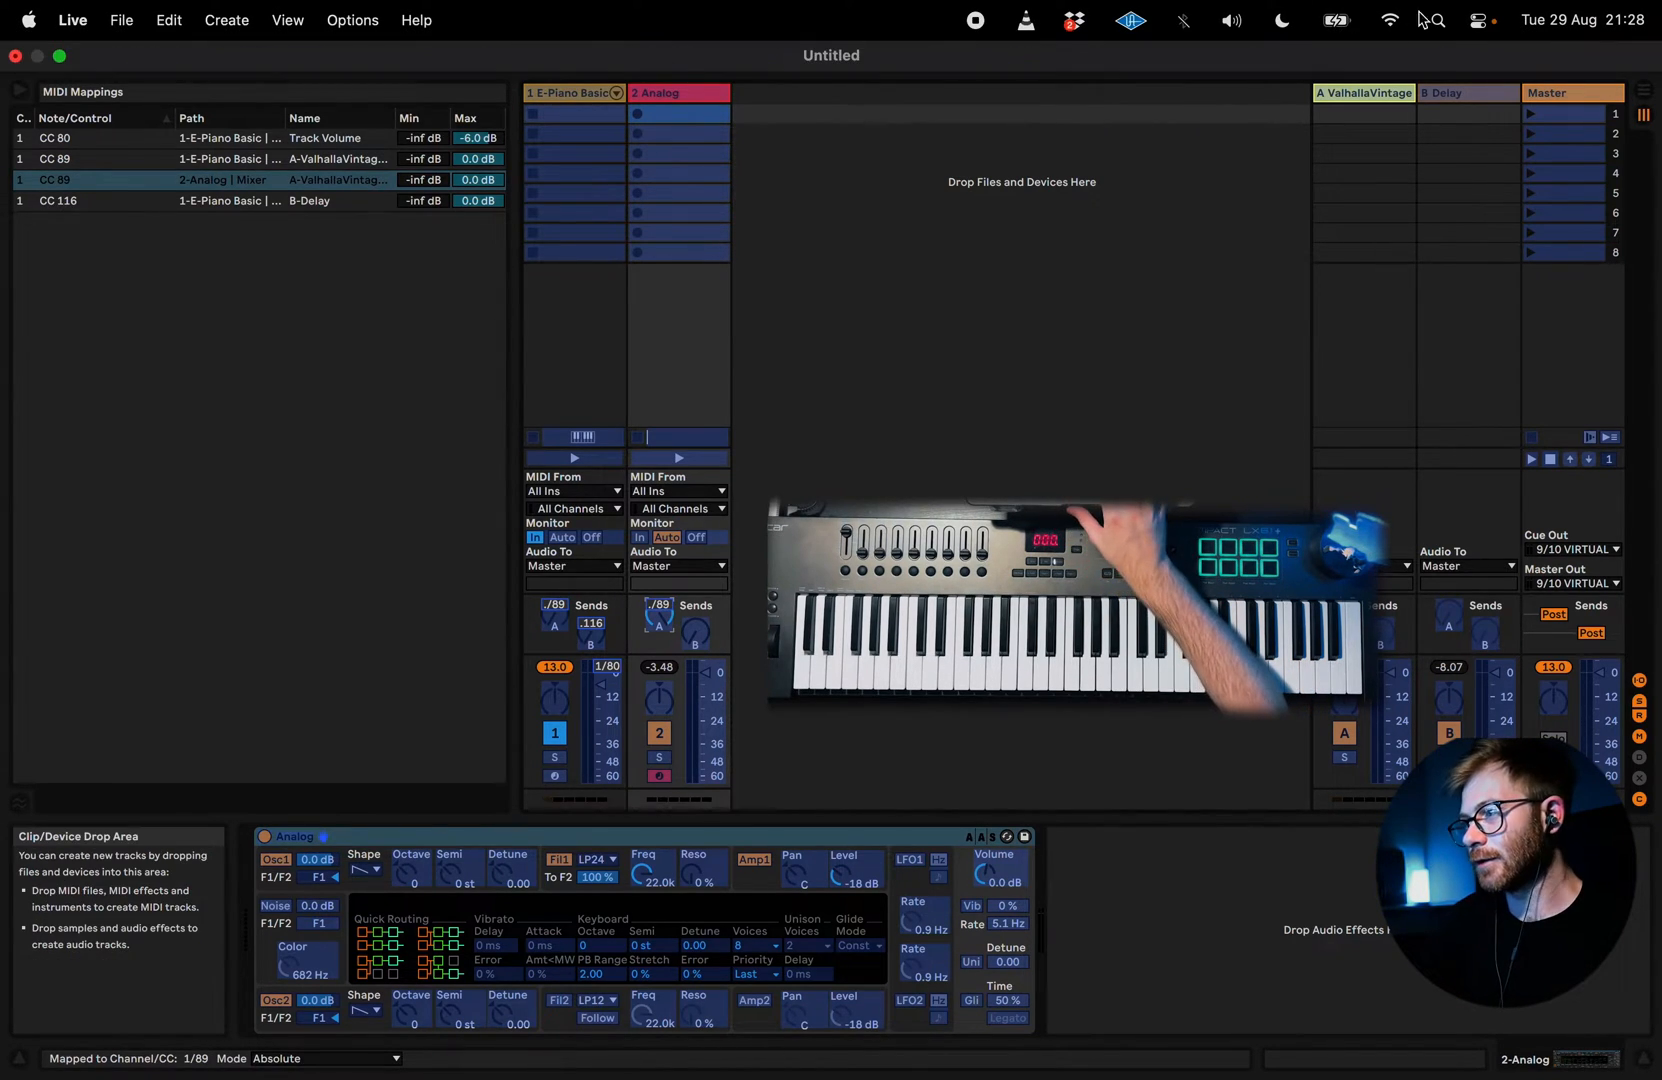
{"action": "left_click", "coordinate": [1527, 60]}
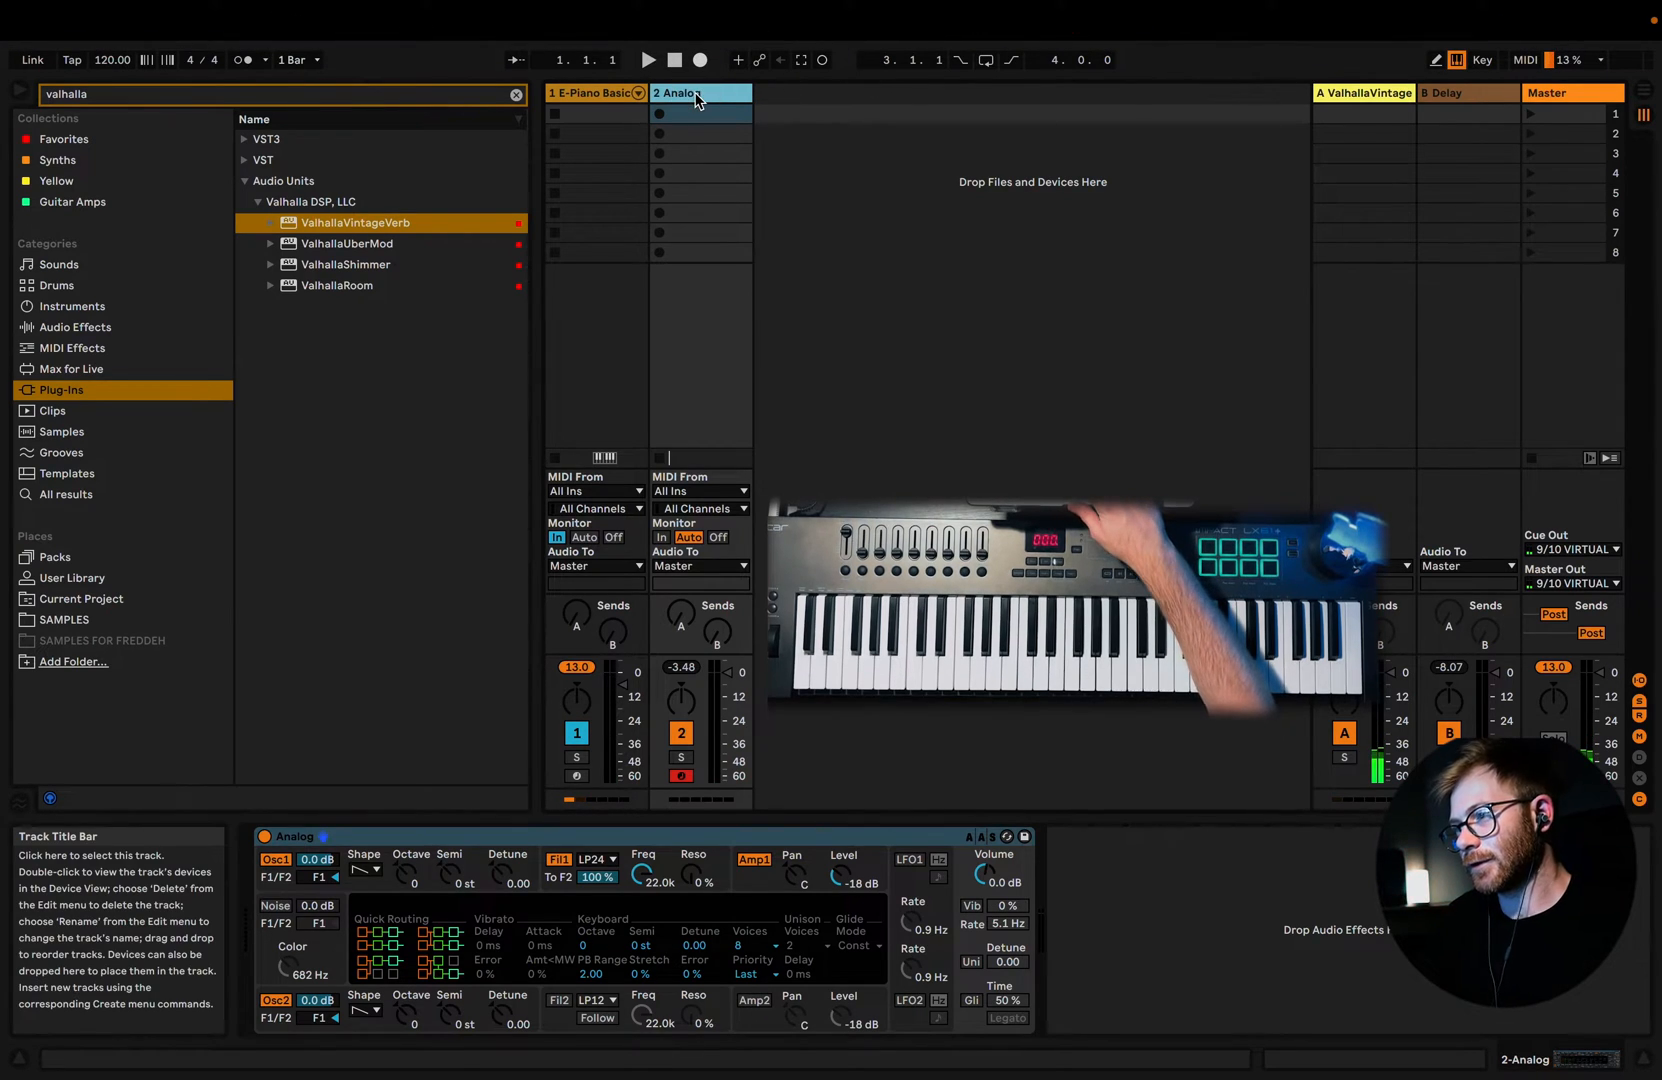
Step: Add two MIDI tracks after the Analog track and delete both again
{"action": "key", "text": "super+shift+t"}
{"action": "key", "text": "super+shift+t"}
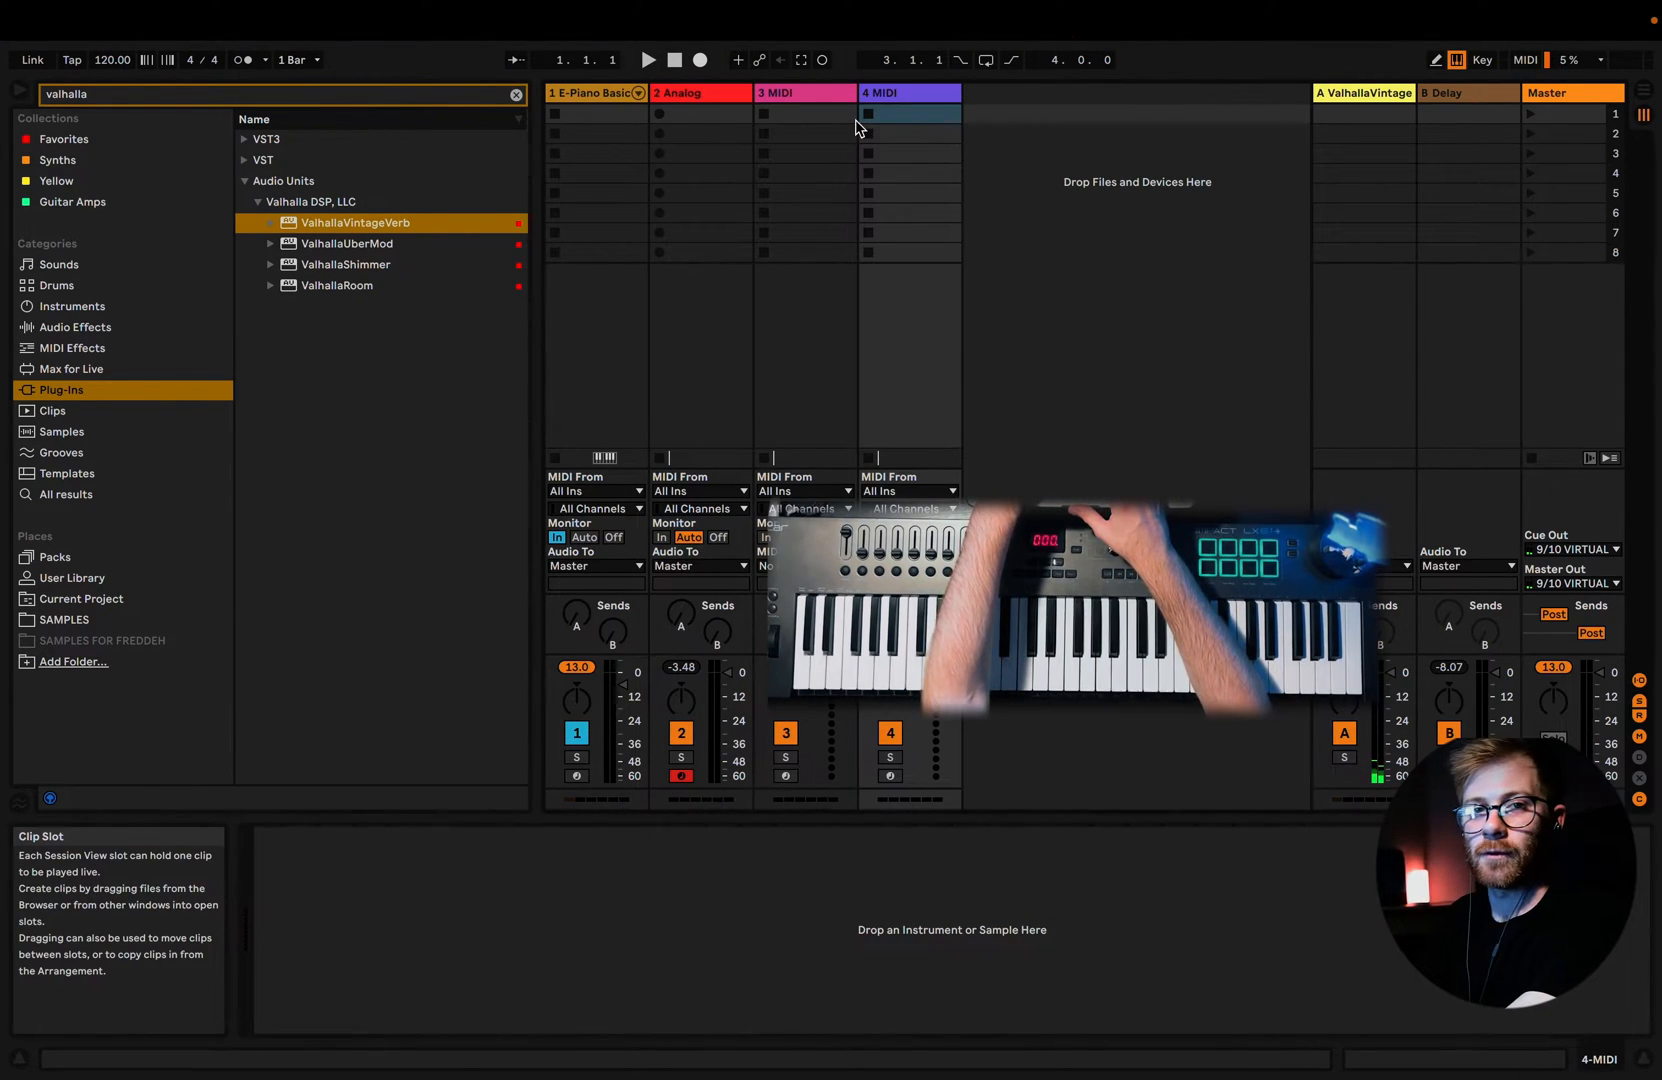
{"action": "left_click", "coordinate": [808, 93]}
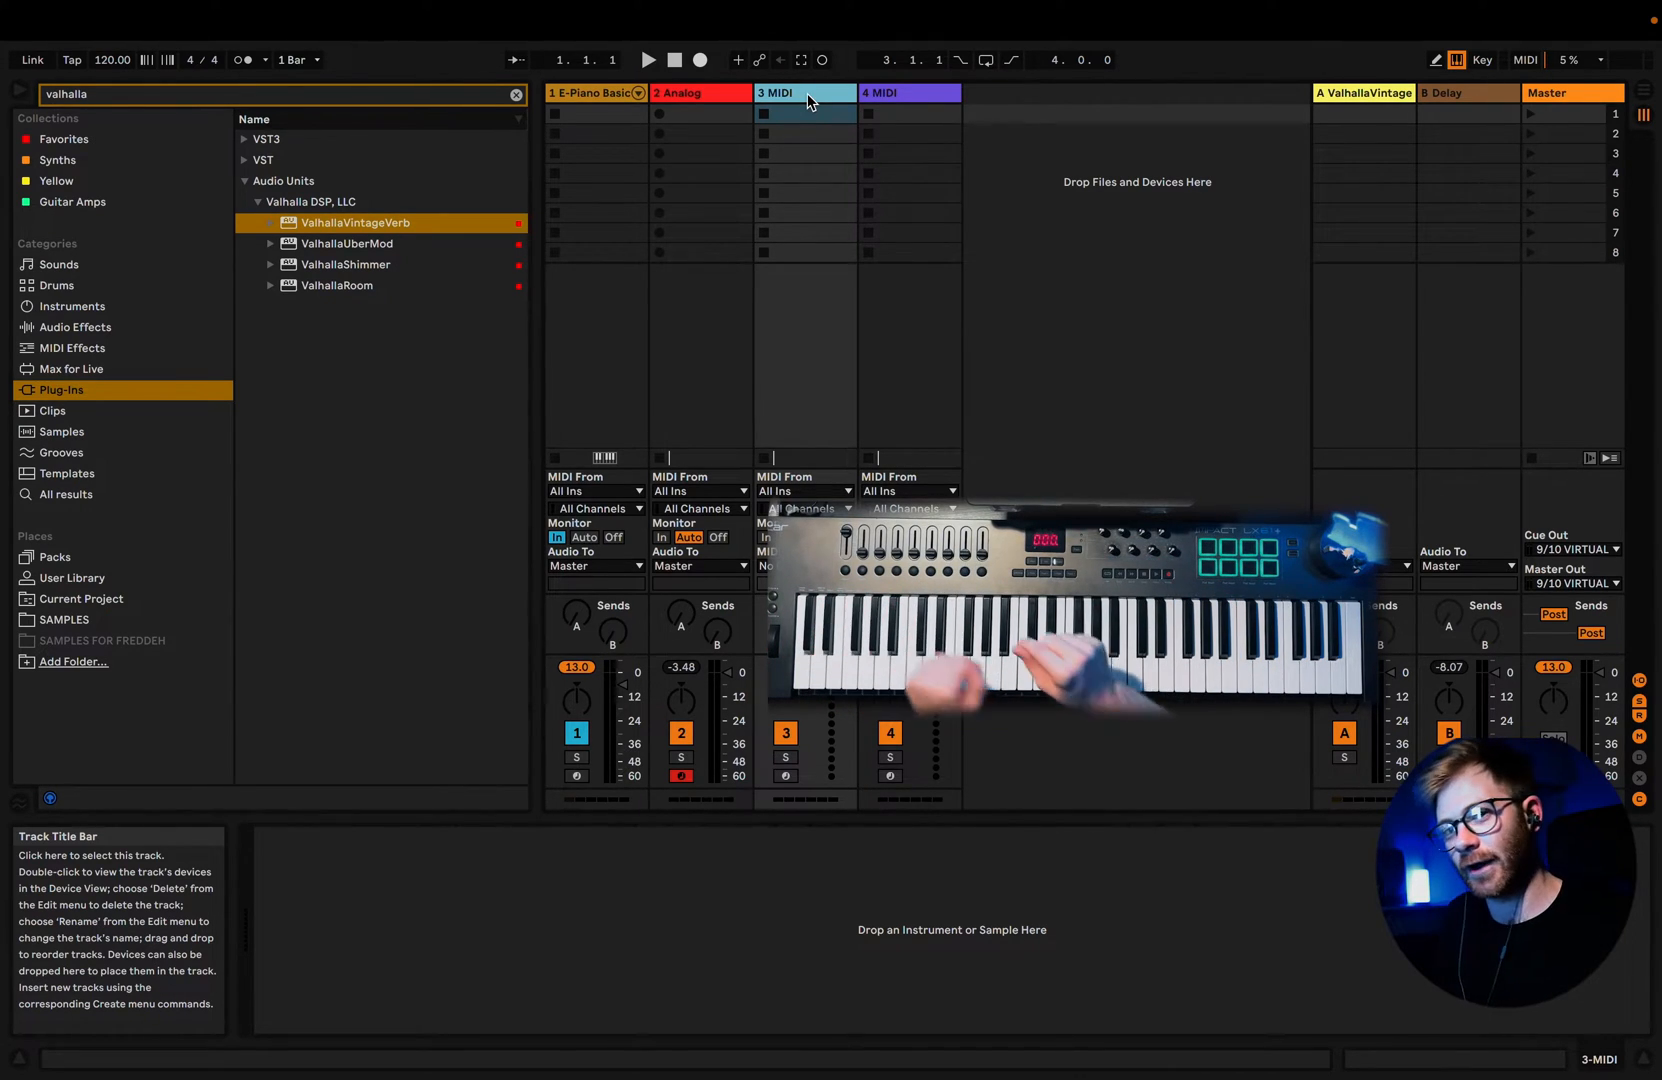
{"action": "left_click", "coordinate": [873, 90], "text": "shift"}
{"action": "key", "text": "Delete"}
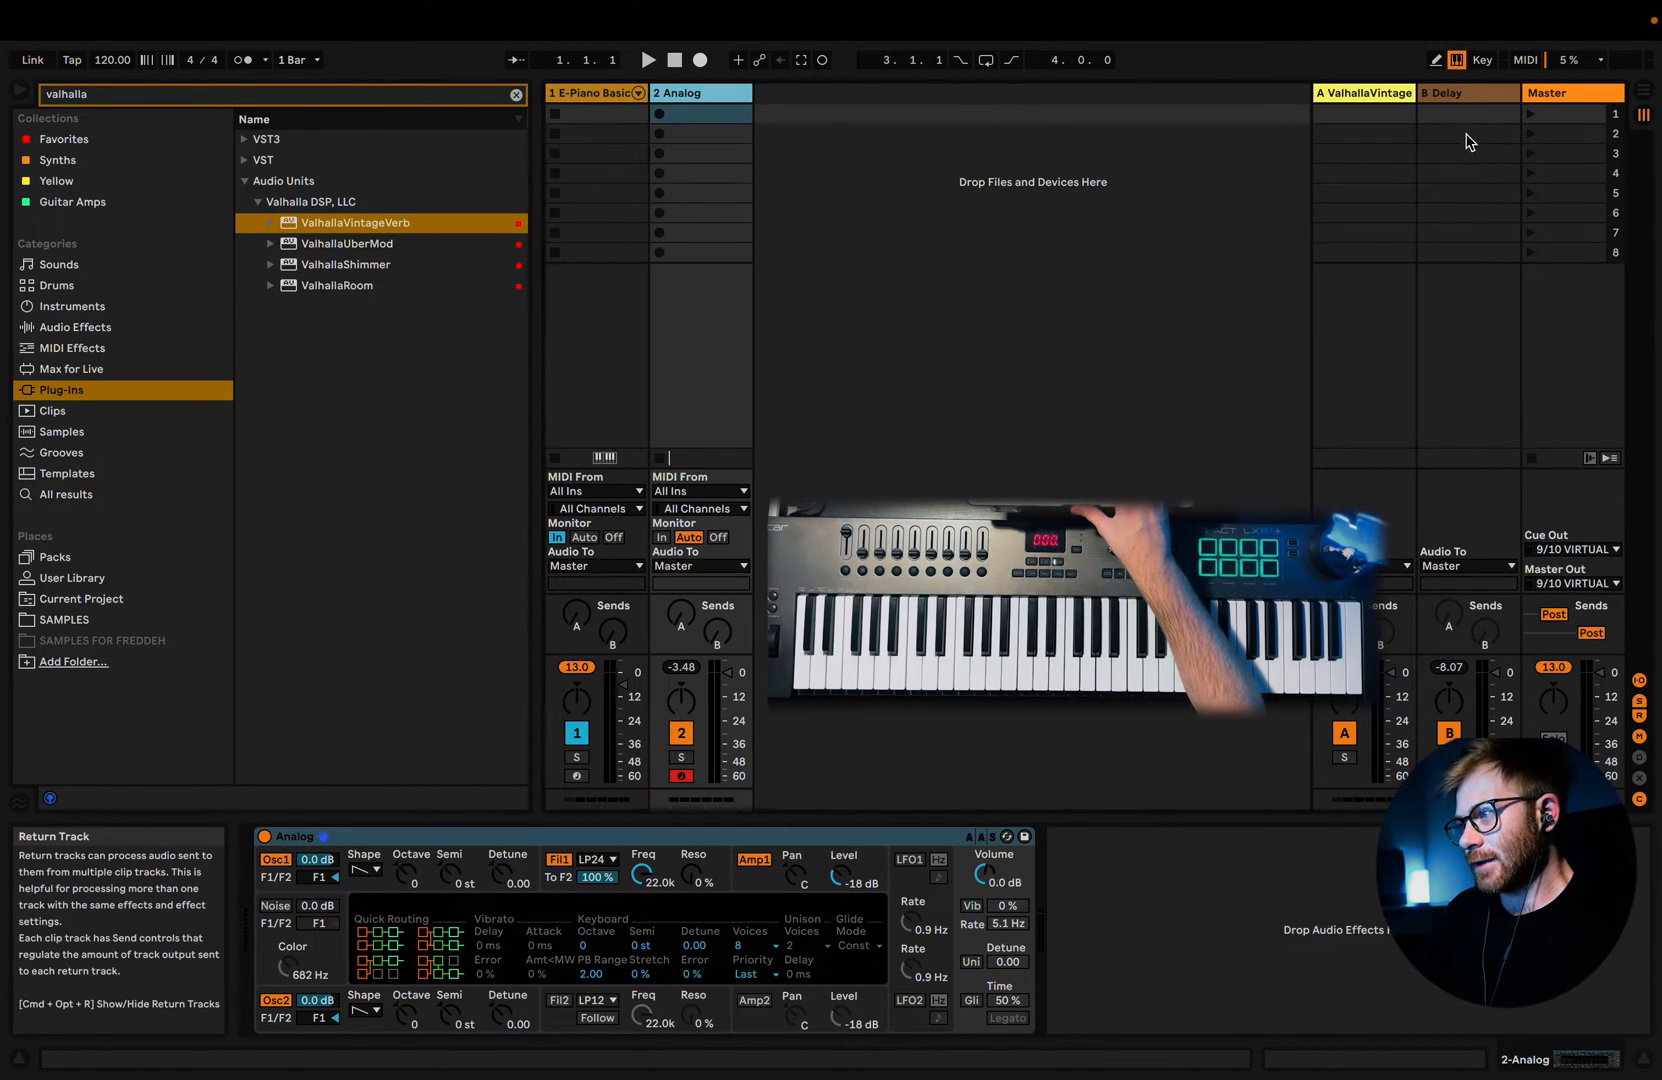
Step: Delete the MIDI mappings from the reverb and delay sends of the E-Piano and Analog tracks
{"action": "left_click", "coordinate": [1525, 59]}
{"action": "left_click", "coordinate": [592, 636]}
{"action": "key", "text": "Delete"}
{"action": "left_click", "coordinate": [553, 619]}
{"action": "key", "text": "Delete"}
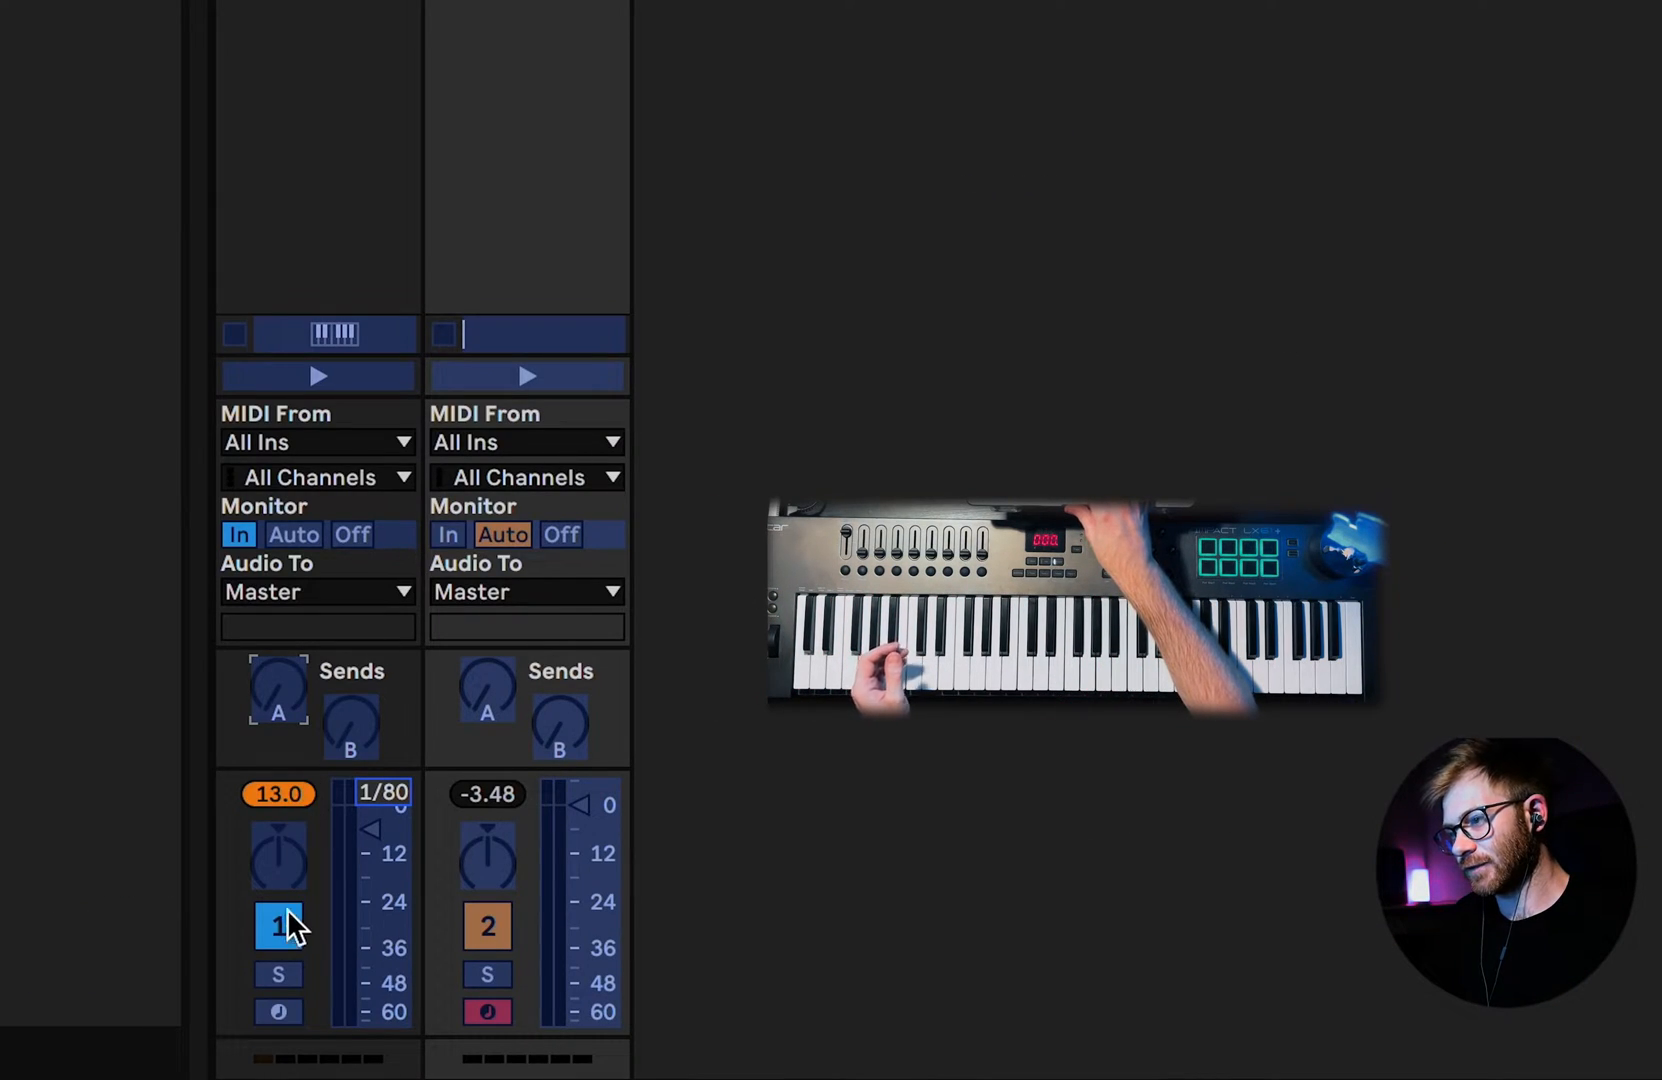
Step: Map the track activators of the E-Piano and Analog tracks to a controller button, with CC 66 on the E-Piano track
{"action": "left_click", "coordinate": [284, 918]}
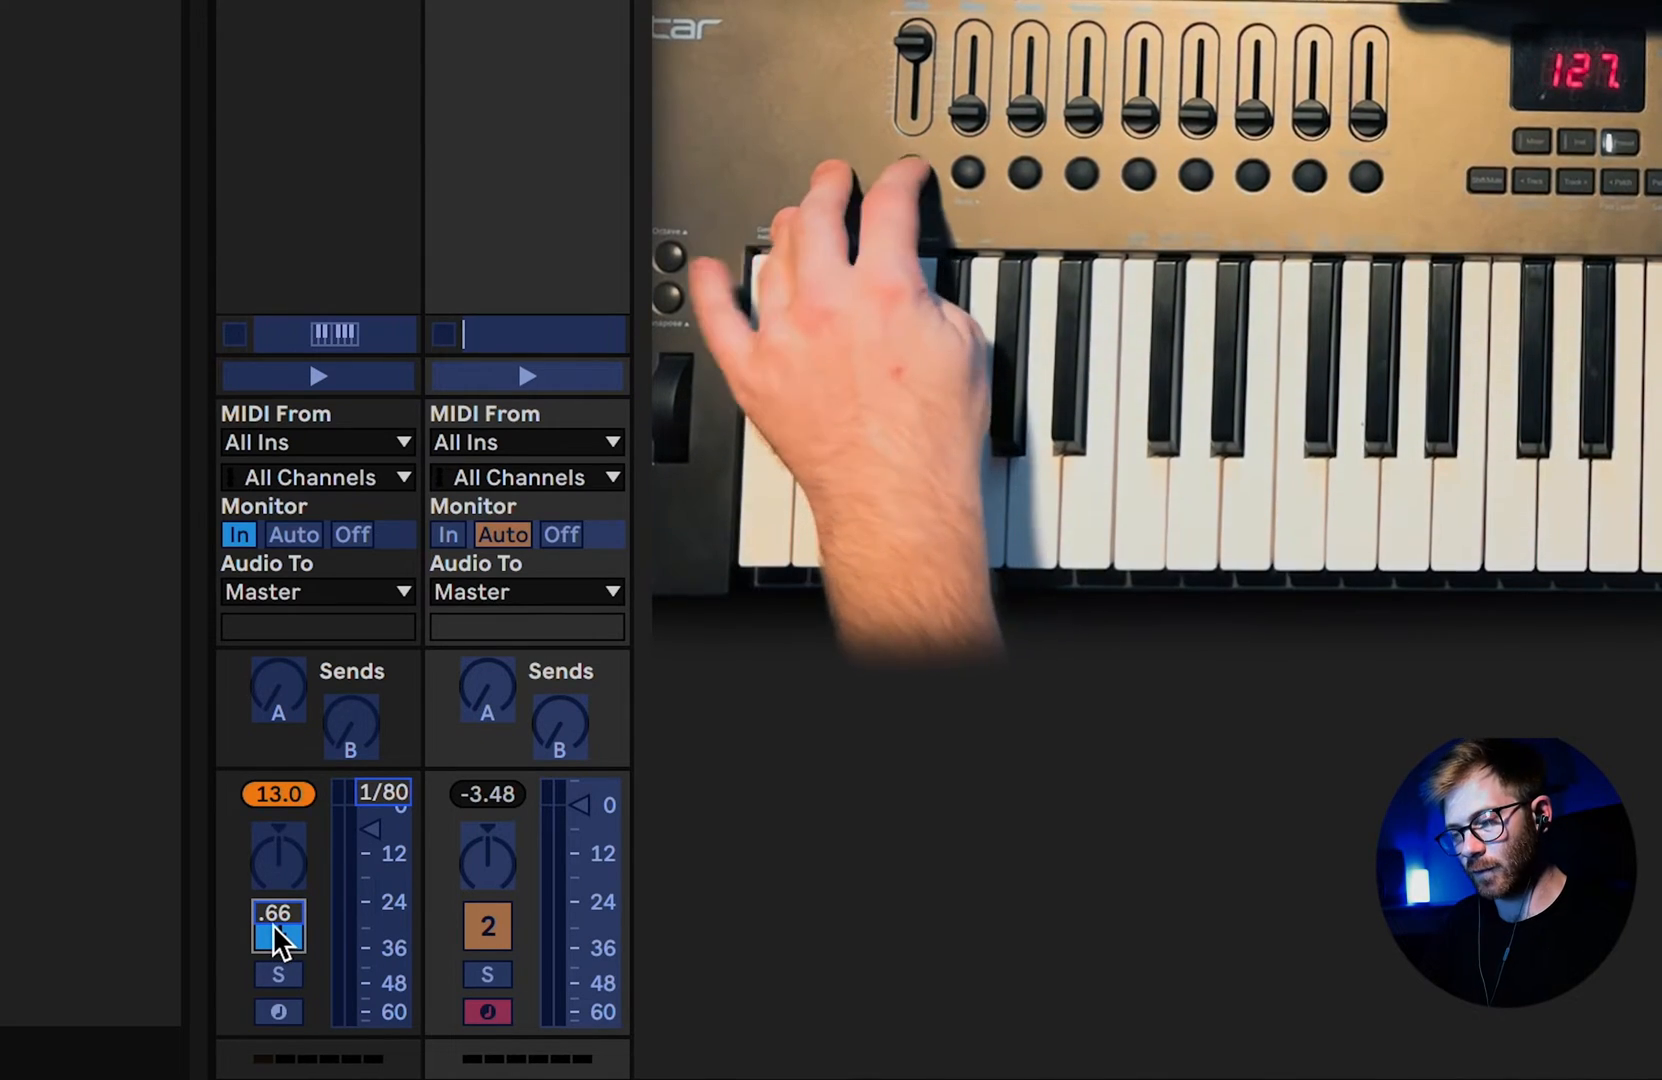
{"action": "left_click", "coordinate": [497, 910]}
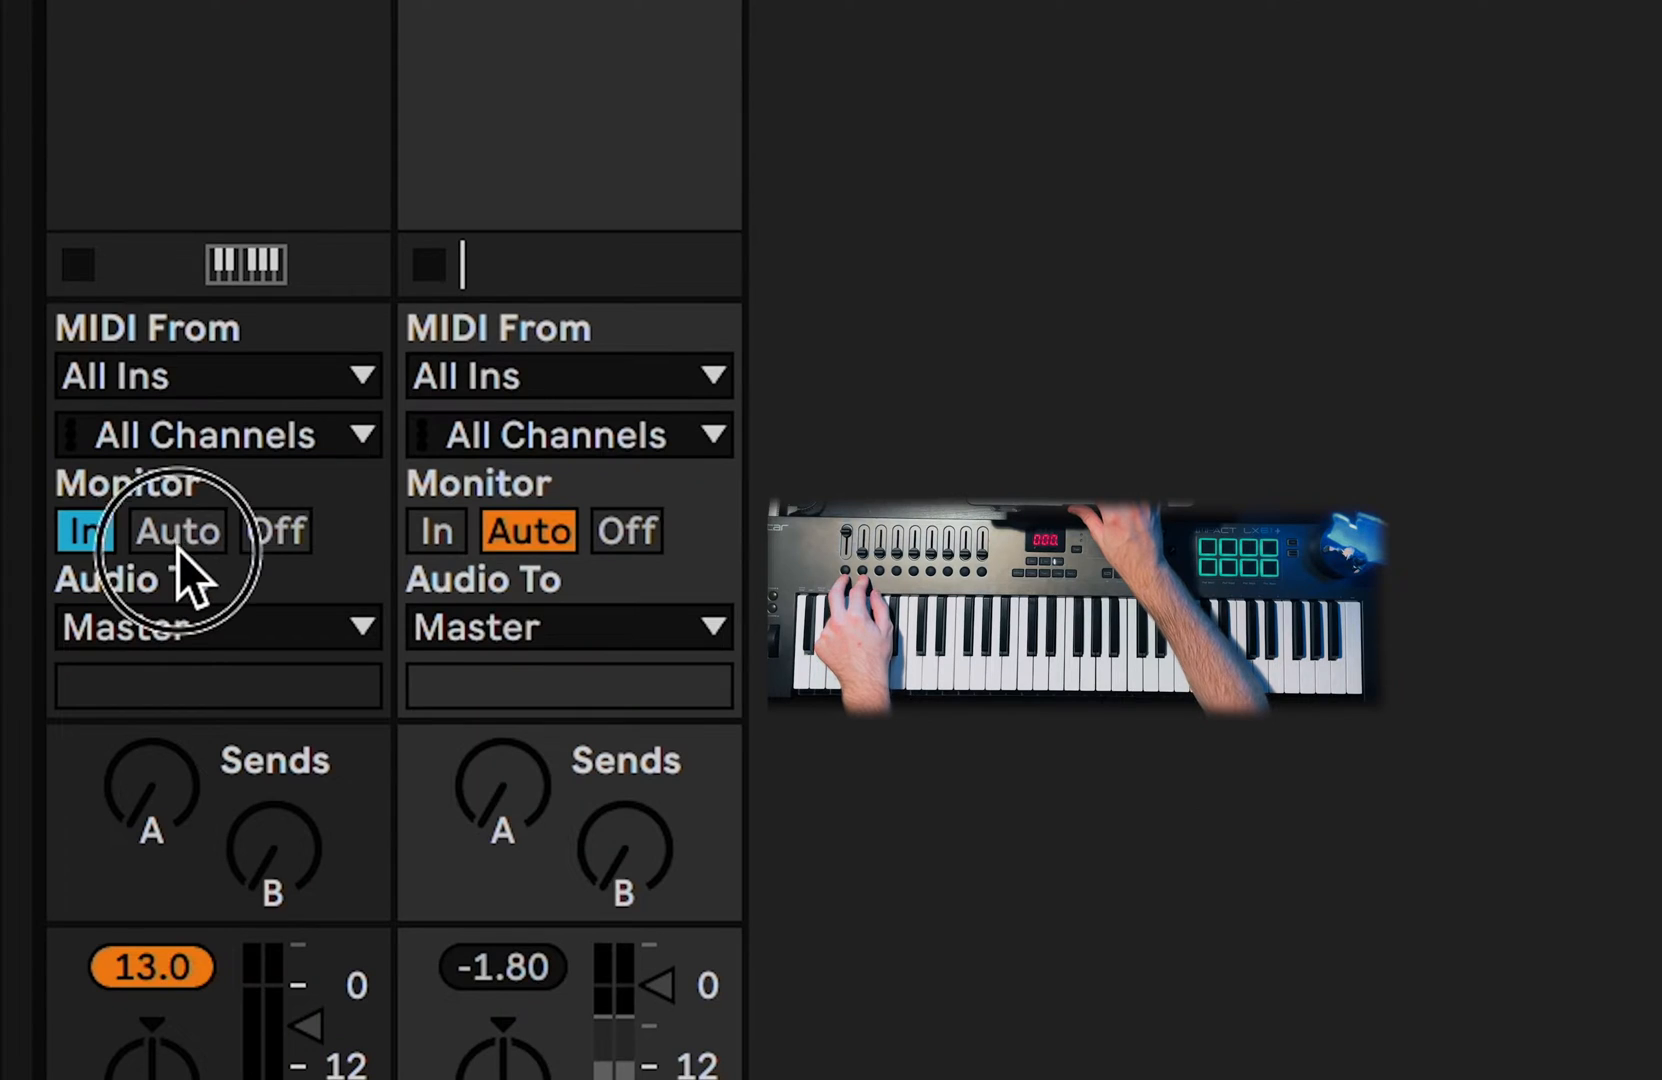
Step: Set the E-Piano track's monitoring to Auto and switch its record arm on and off alongside the armed Analog track
{"action": "left_click", "coordinate": [584, 537]}
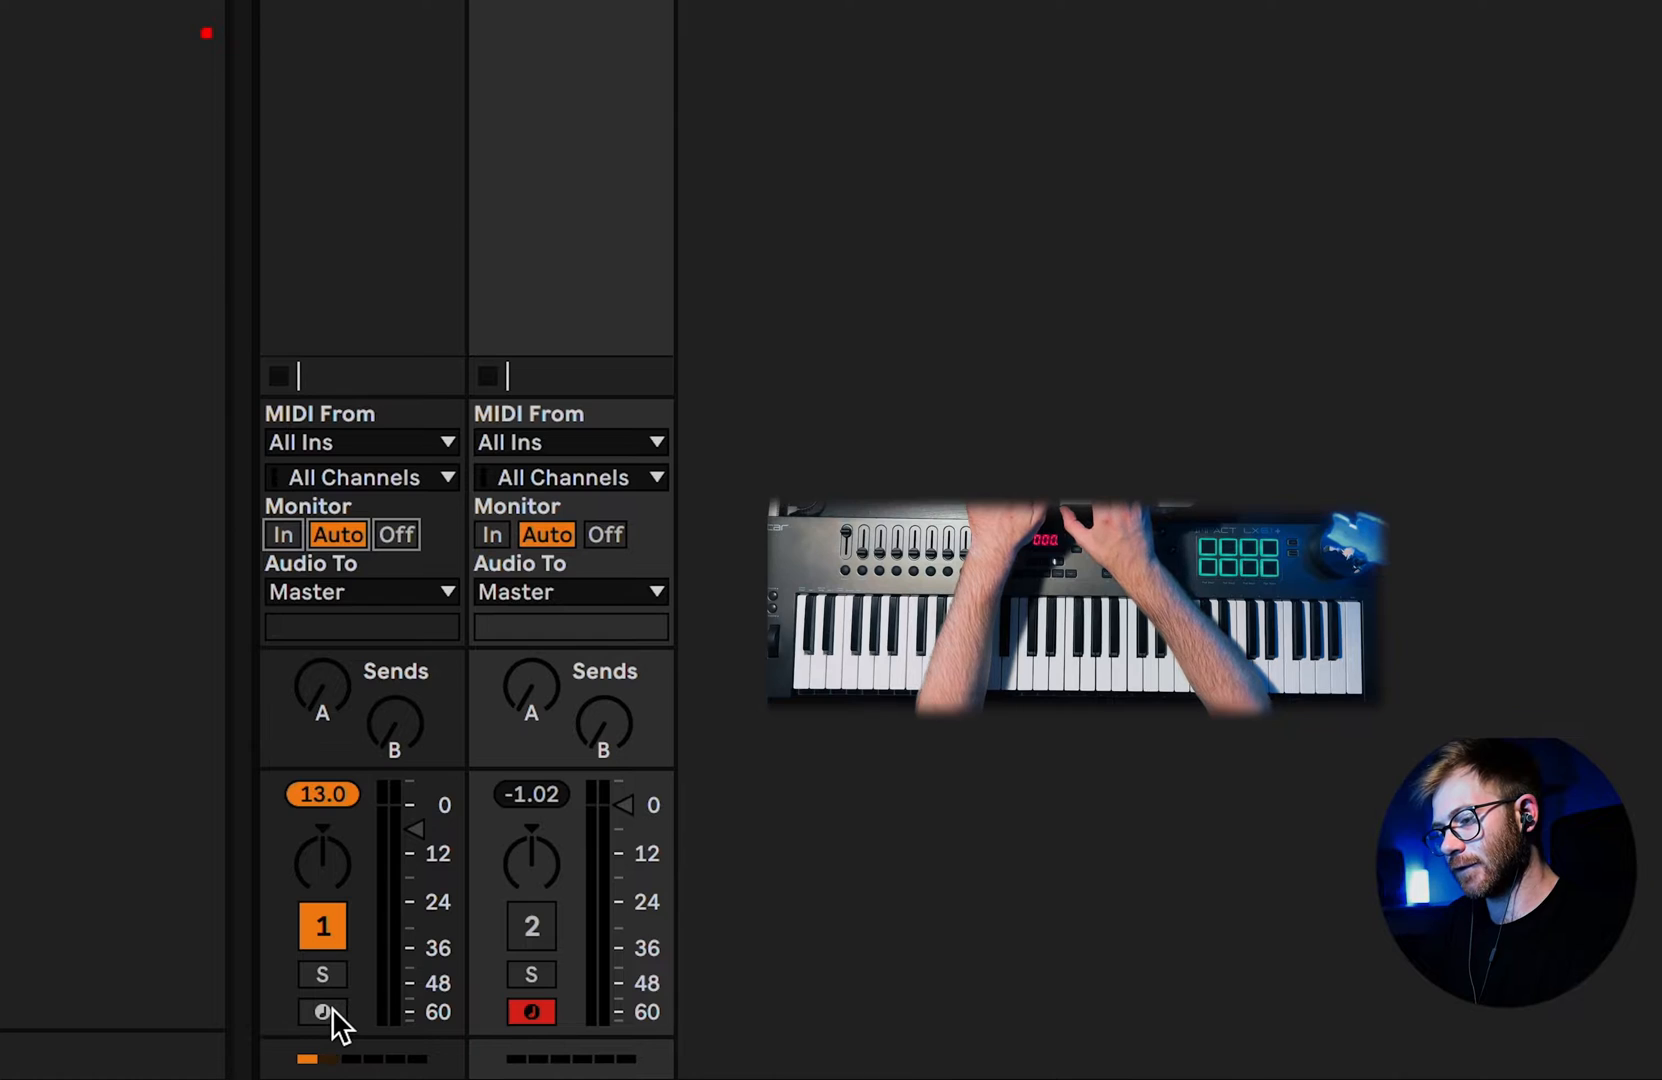
{"action": "left_click", "coordinate": [330, 1010]}
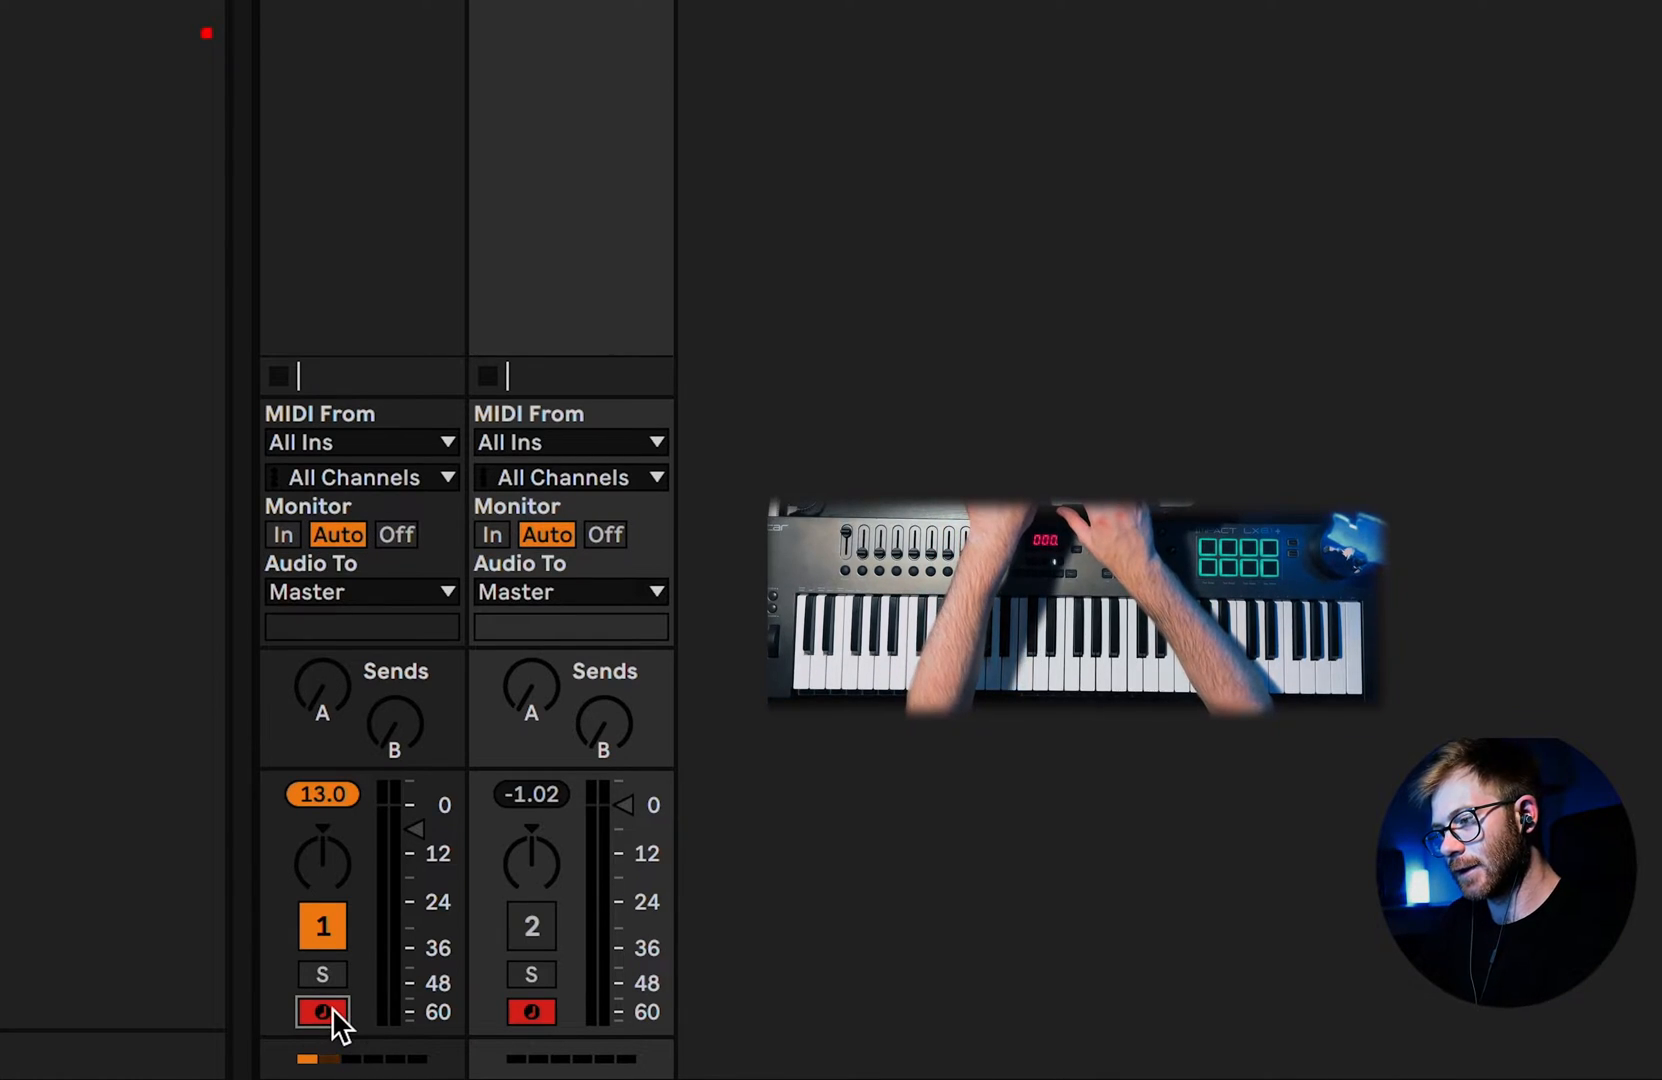
{"action": "left_click", "coordinate": [322, 1012]}
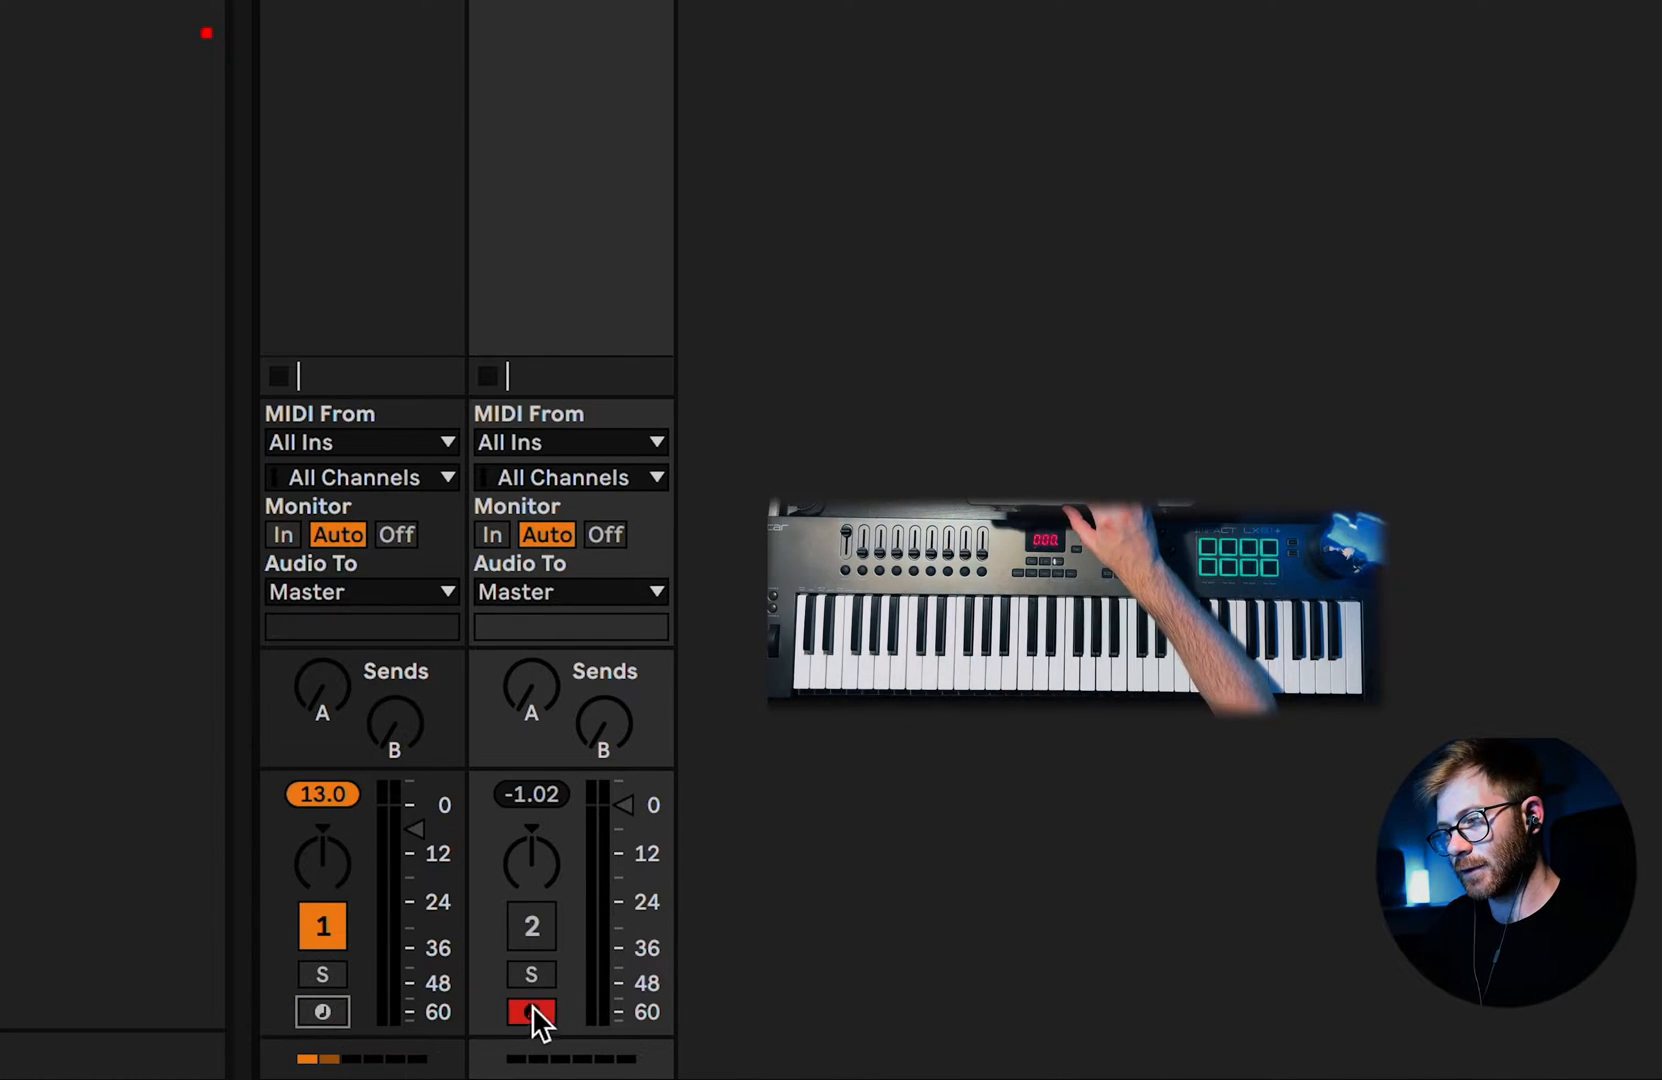
Step: Switch the record arm back and forth between the E-Piano and Analog tracks
{"action": "left_click", "coordinate": [323, 1009]}
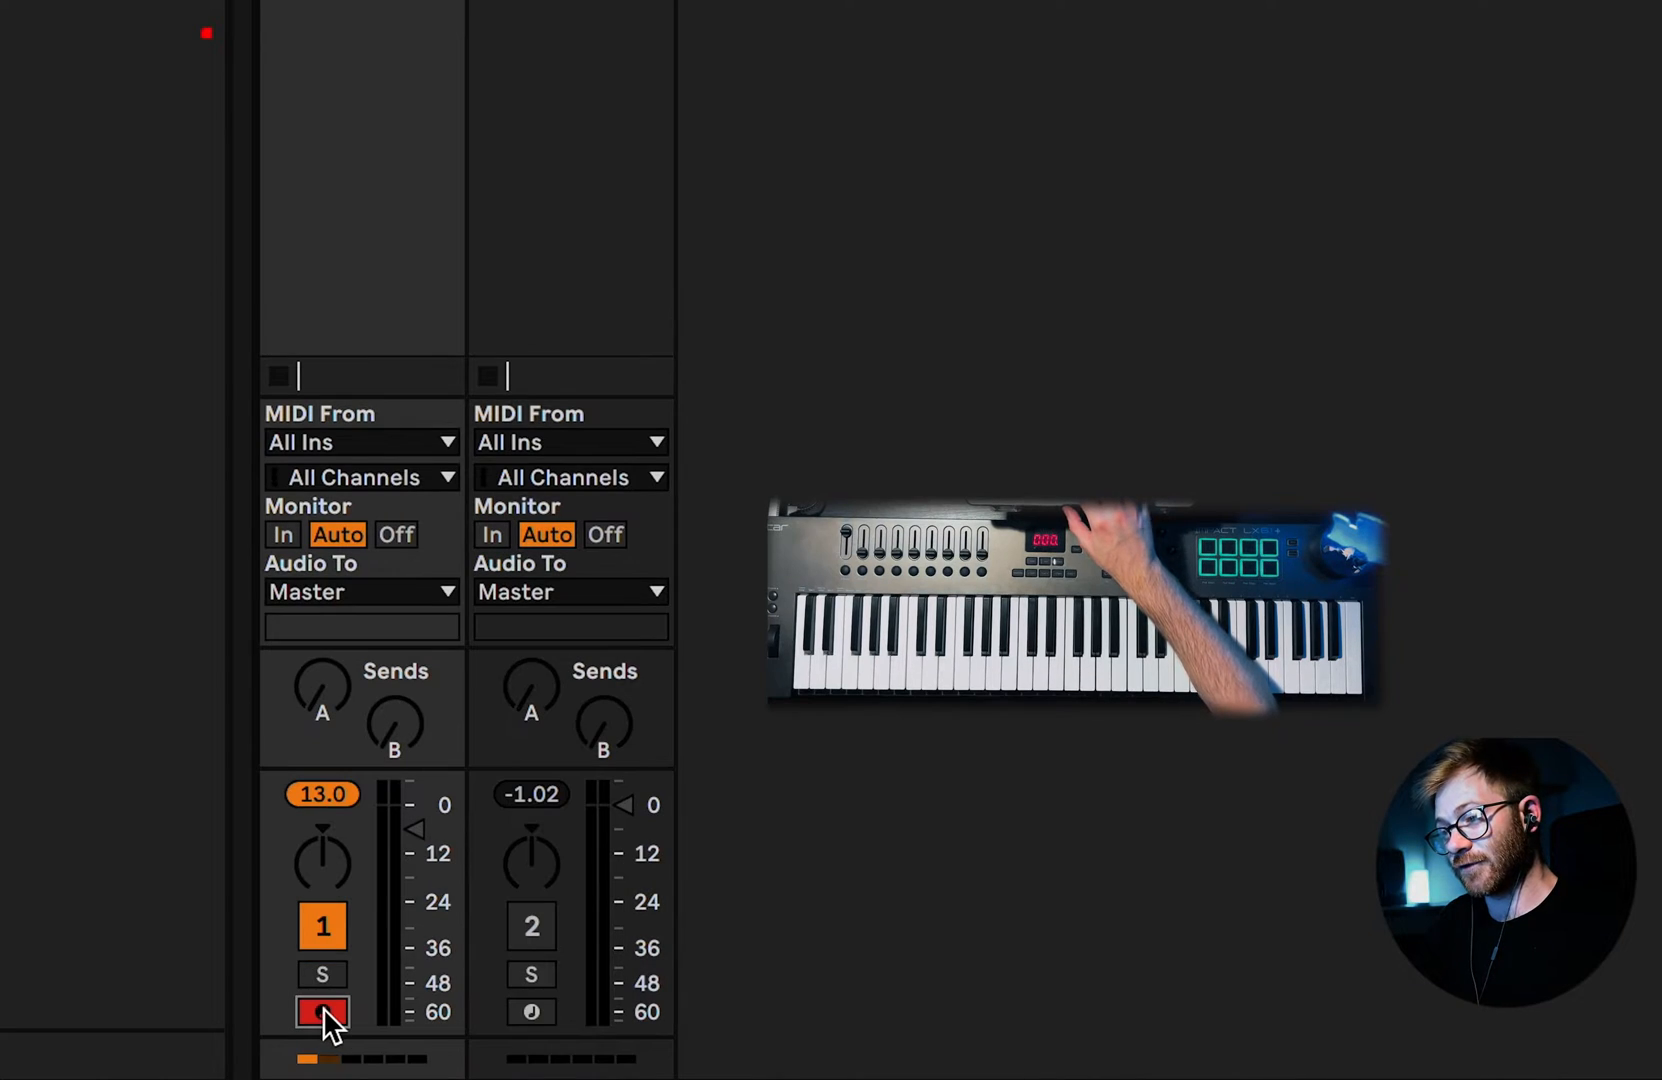
{"action": "left_click", "coordinate": [531, 1011]}
{"action": "left_click", "coordinate": [322, 1012]}
{"action": "left_click", "coordinate": [604, 892]}
{"action": "left_click", "coordinate": [452, 892]}
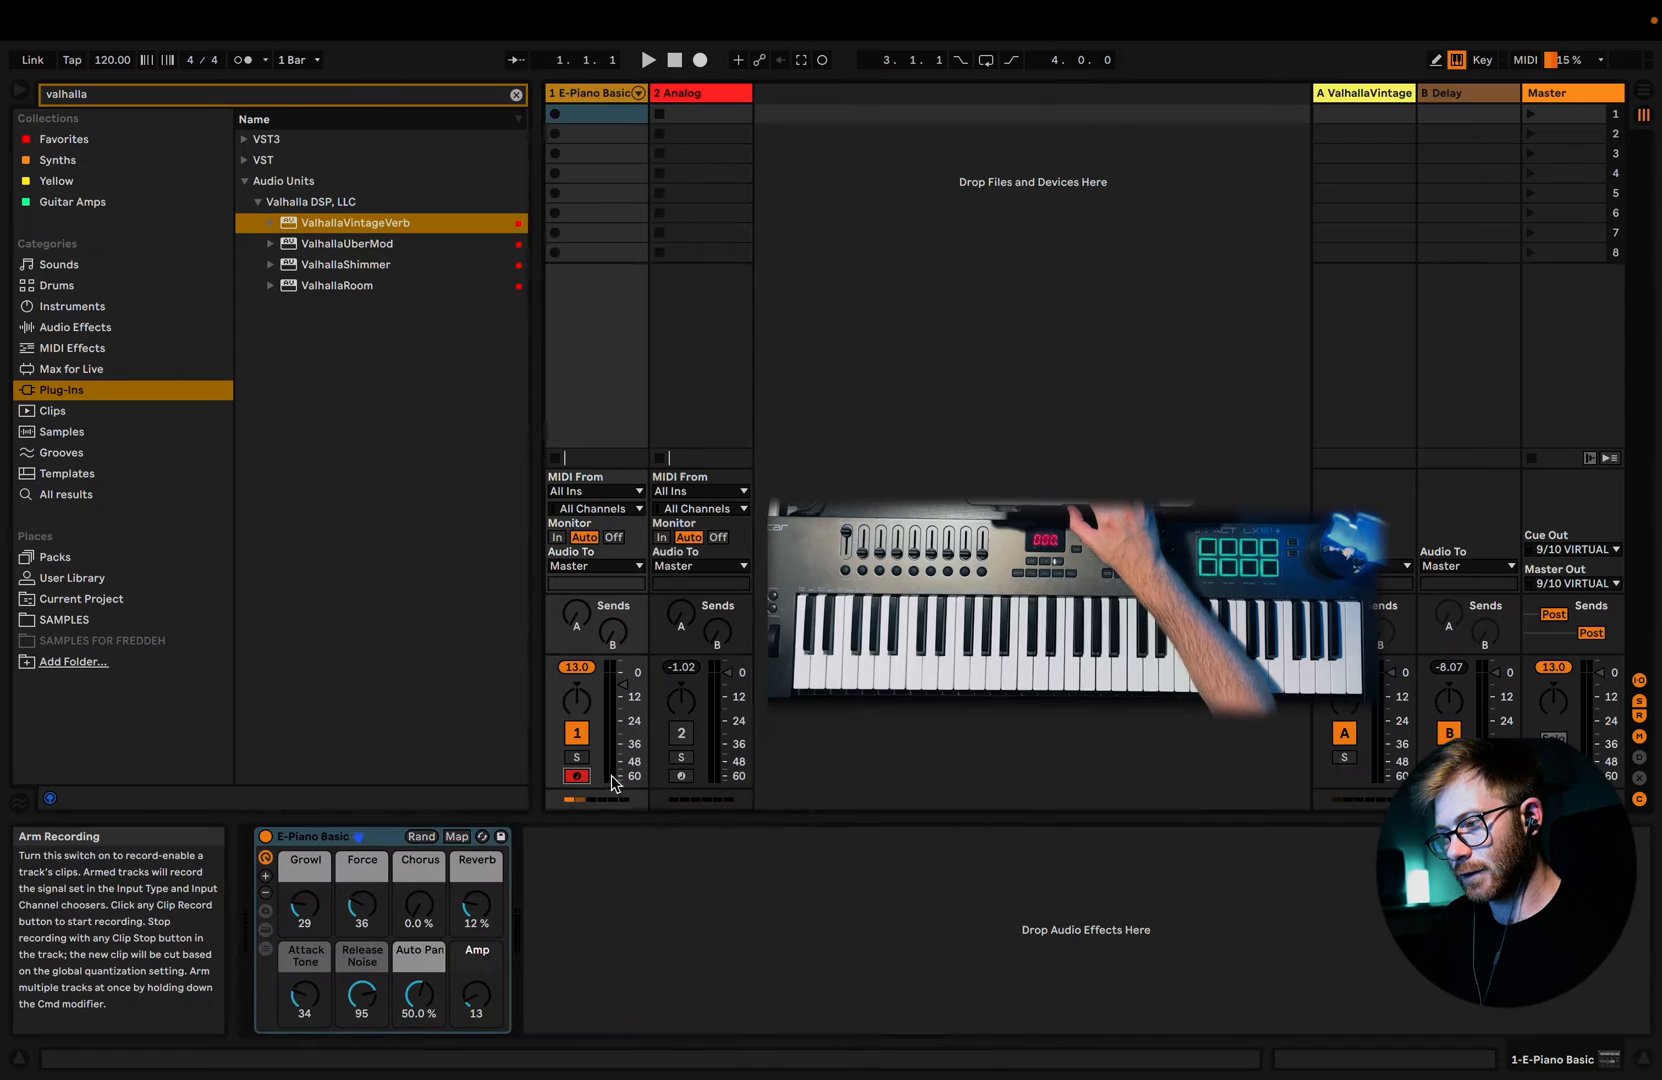
{"action": "left_click", "coordinate": [607, 892]}
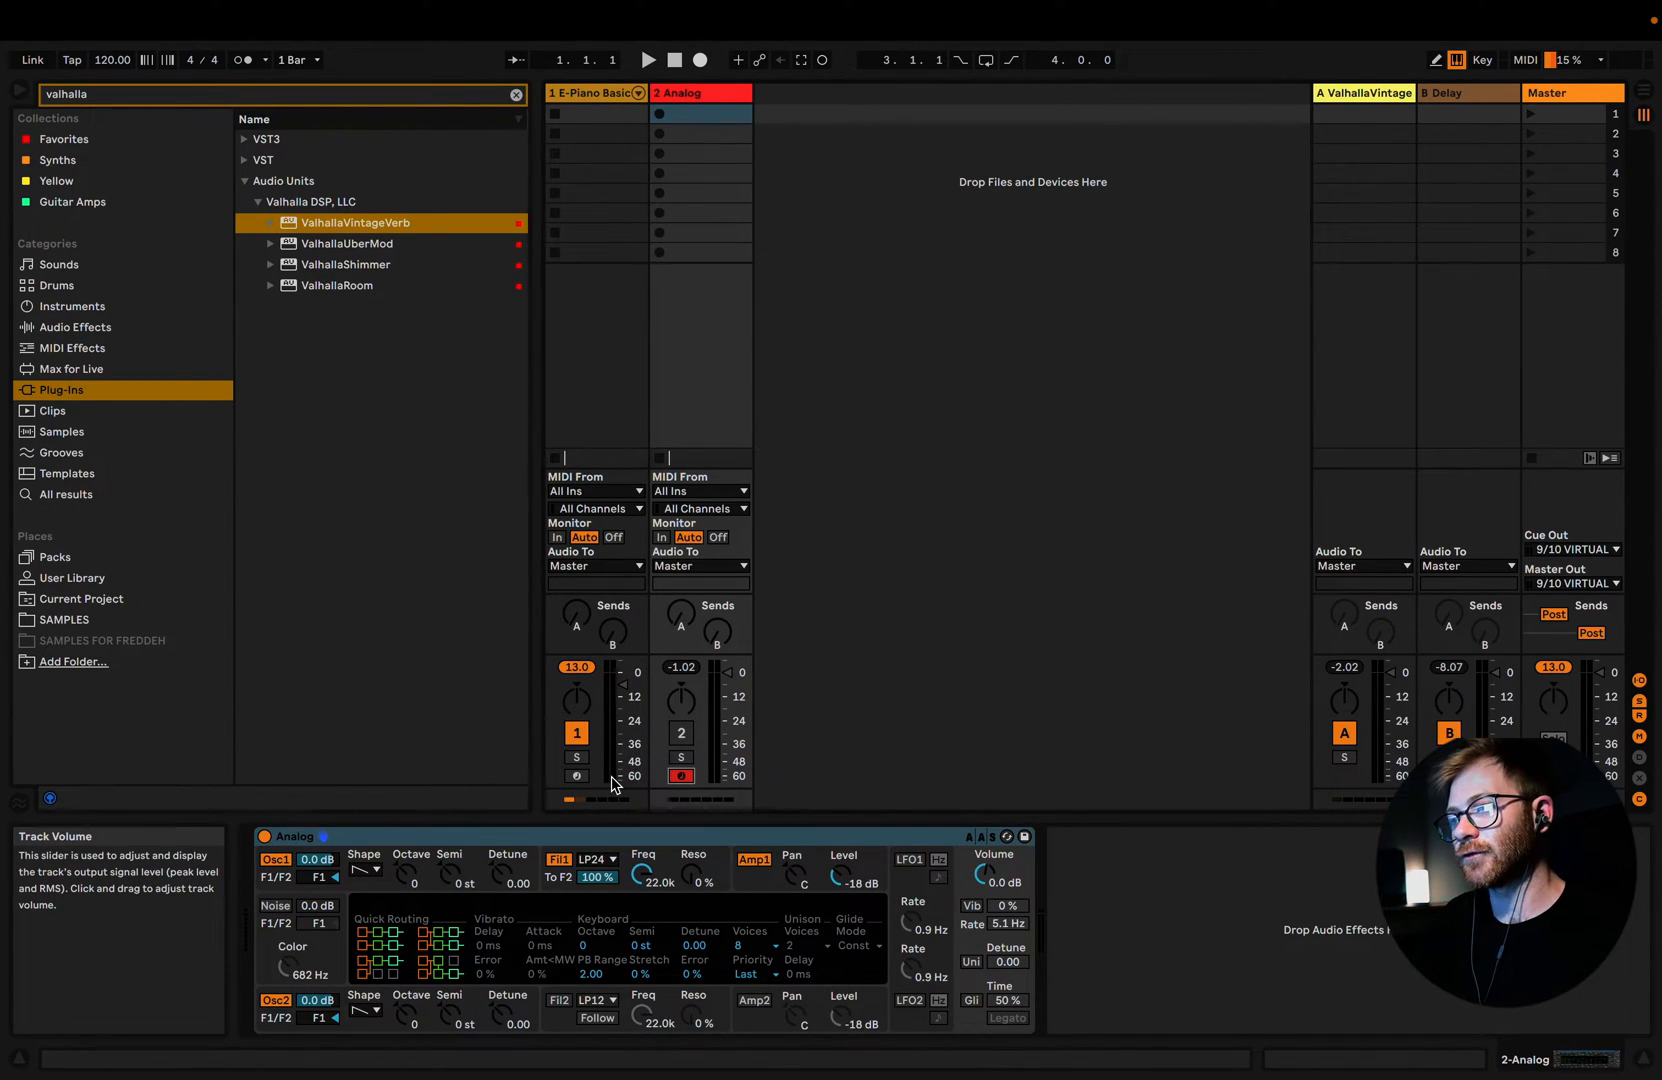
Step: Insert five audio tracks after the Analog track and delete all five again
{"action": "key", "text": "super+t"}
{"action": "key", "text": "super+t"}
{"action": "key", "text": "super+t"}
{"action": "key", "text": "super+t"}
{"action": "key", "text": "super+t"}
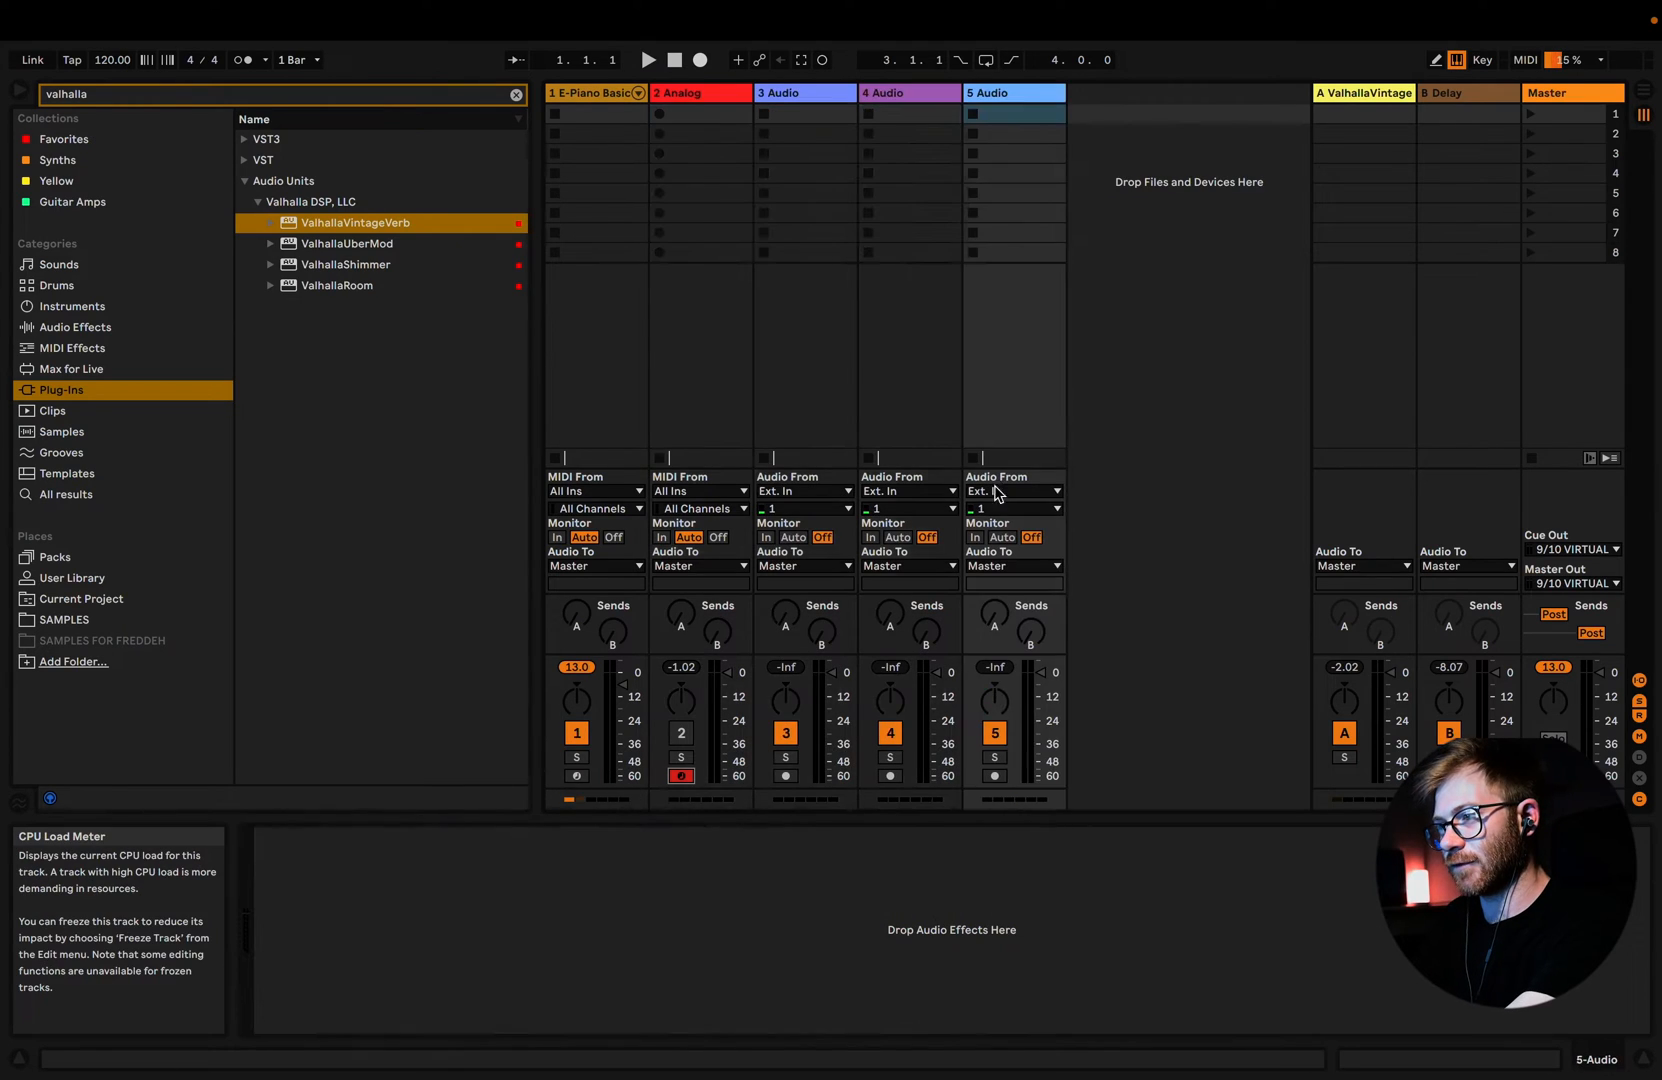
{"action": "left_click", "coordinate": [789, 91], "text": "shift"}
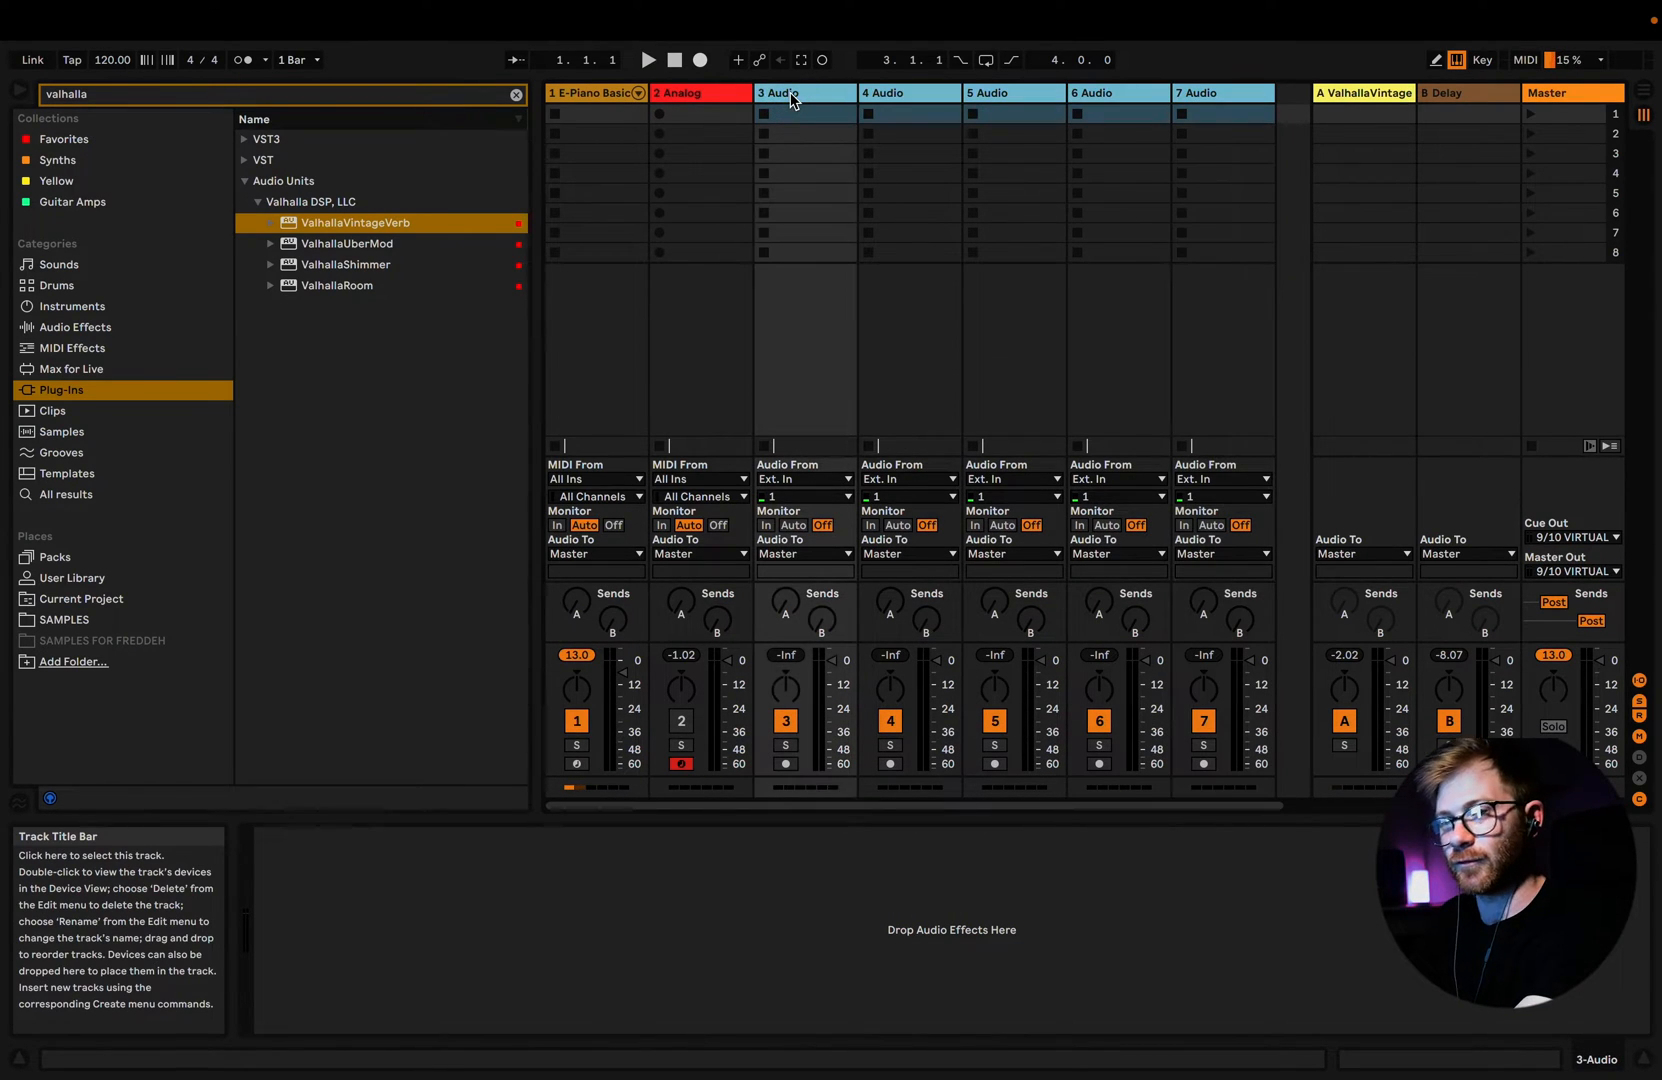
{"action": "key", "text": "Delete"}
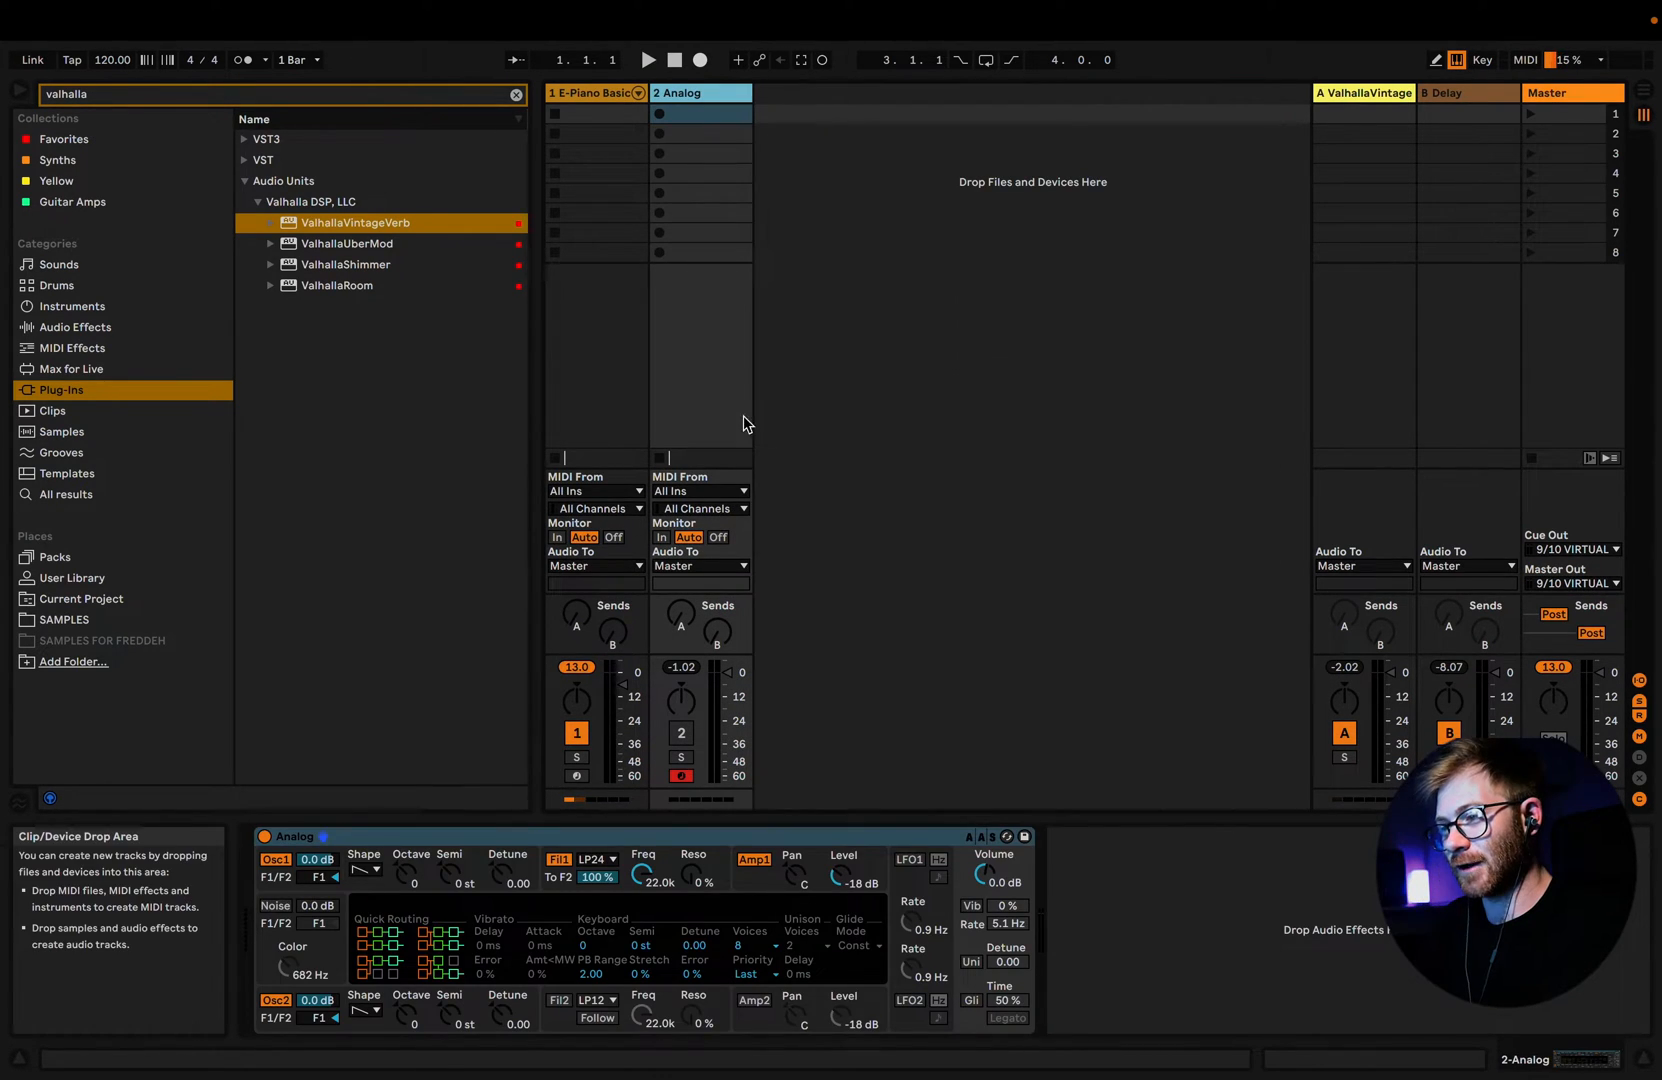
Step: Arm the E-Piano track alongside Analog and map both track activators to the same controller button, CC 66
{"action": "left_click", "coordinate": [576, 777]}
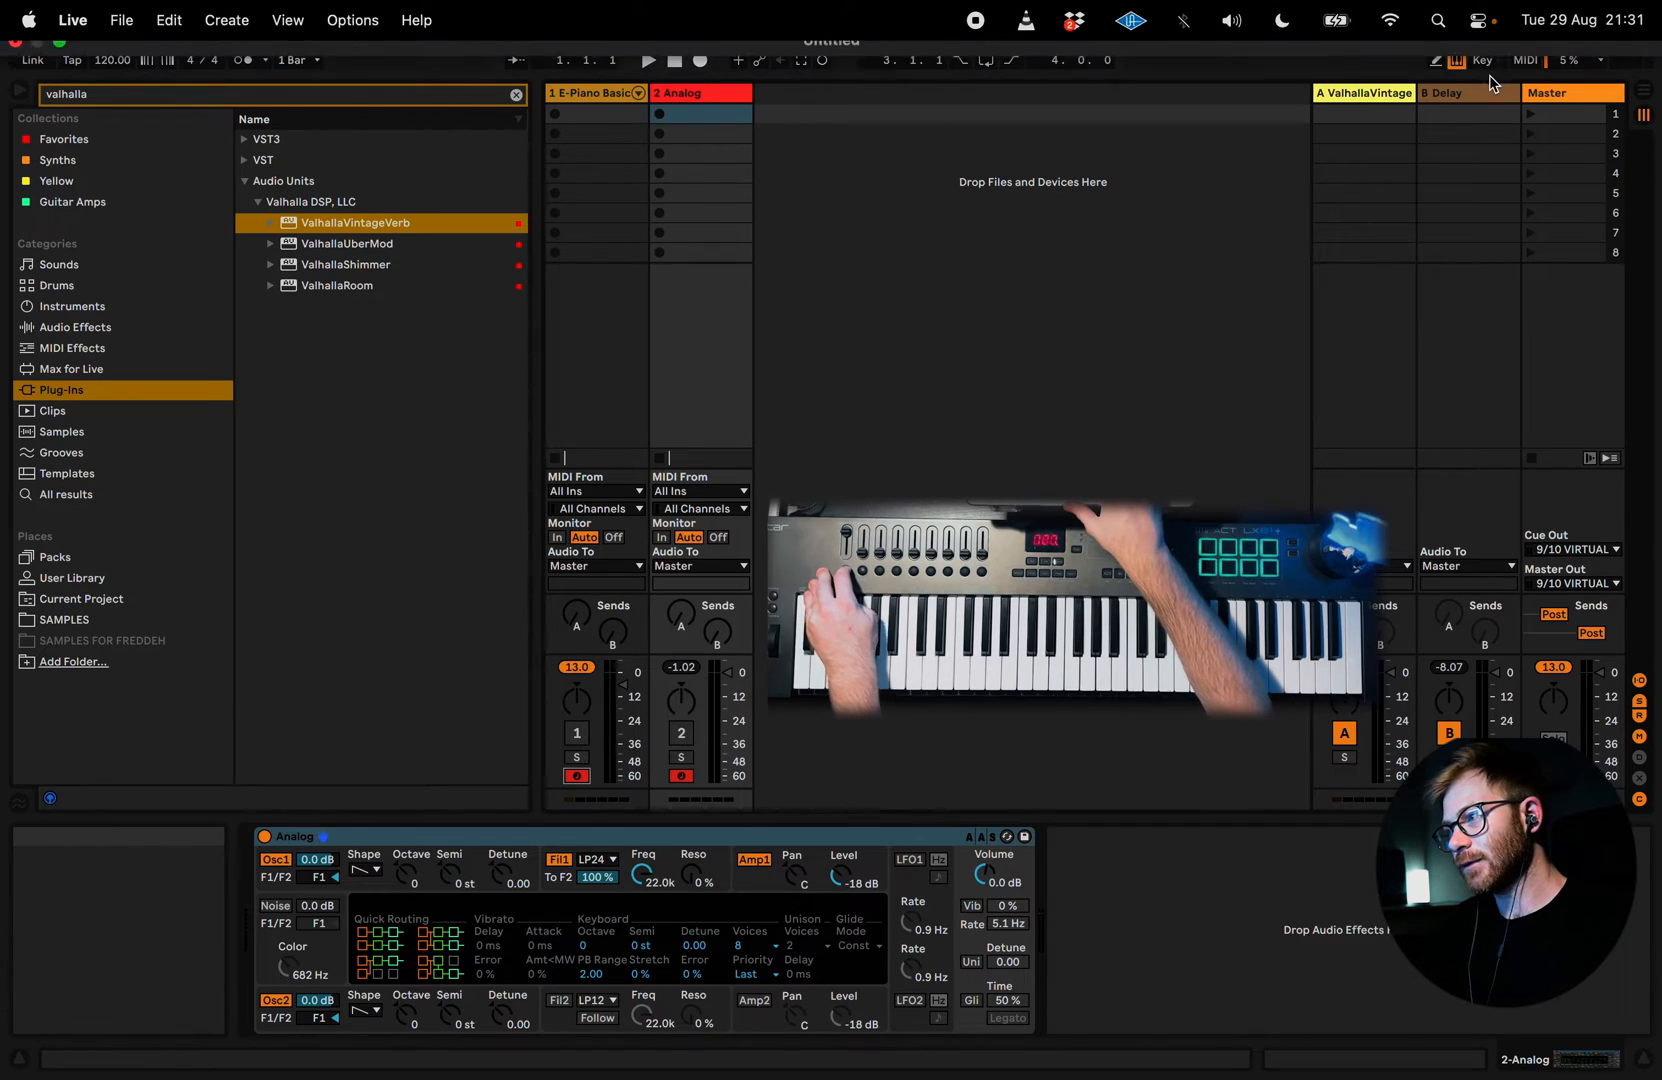
{"action": "left_click", "coordinate": [1526, 59]}
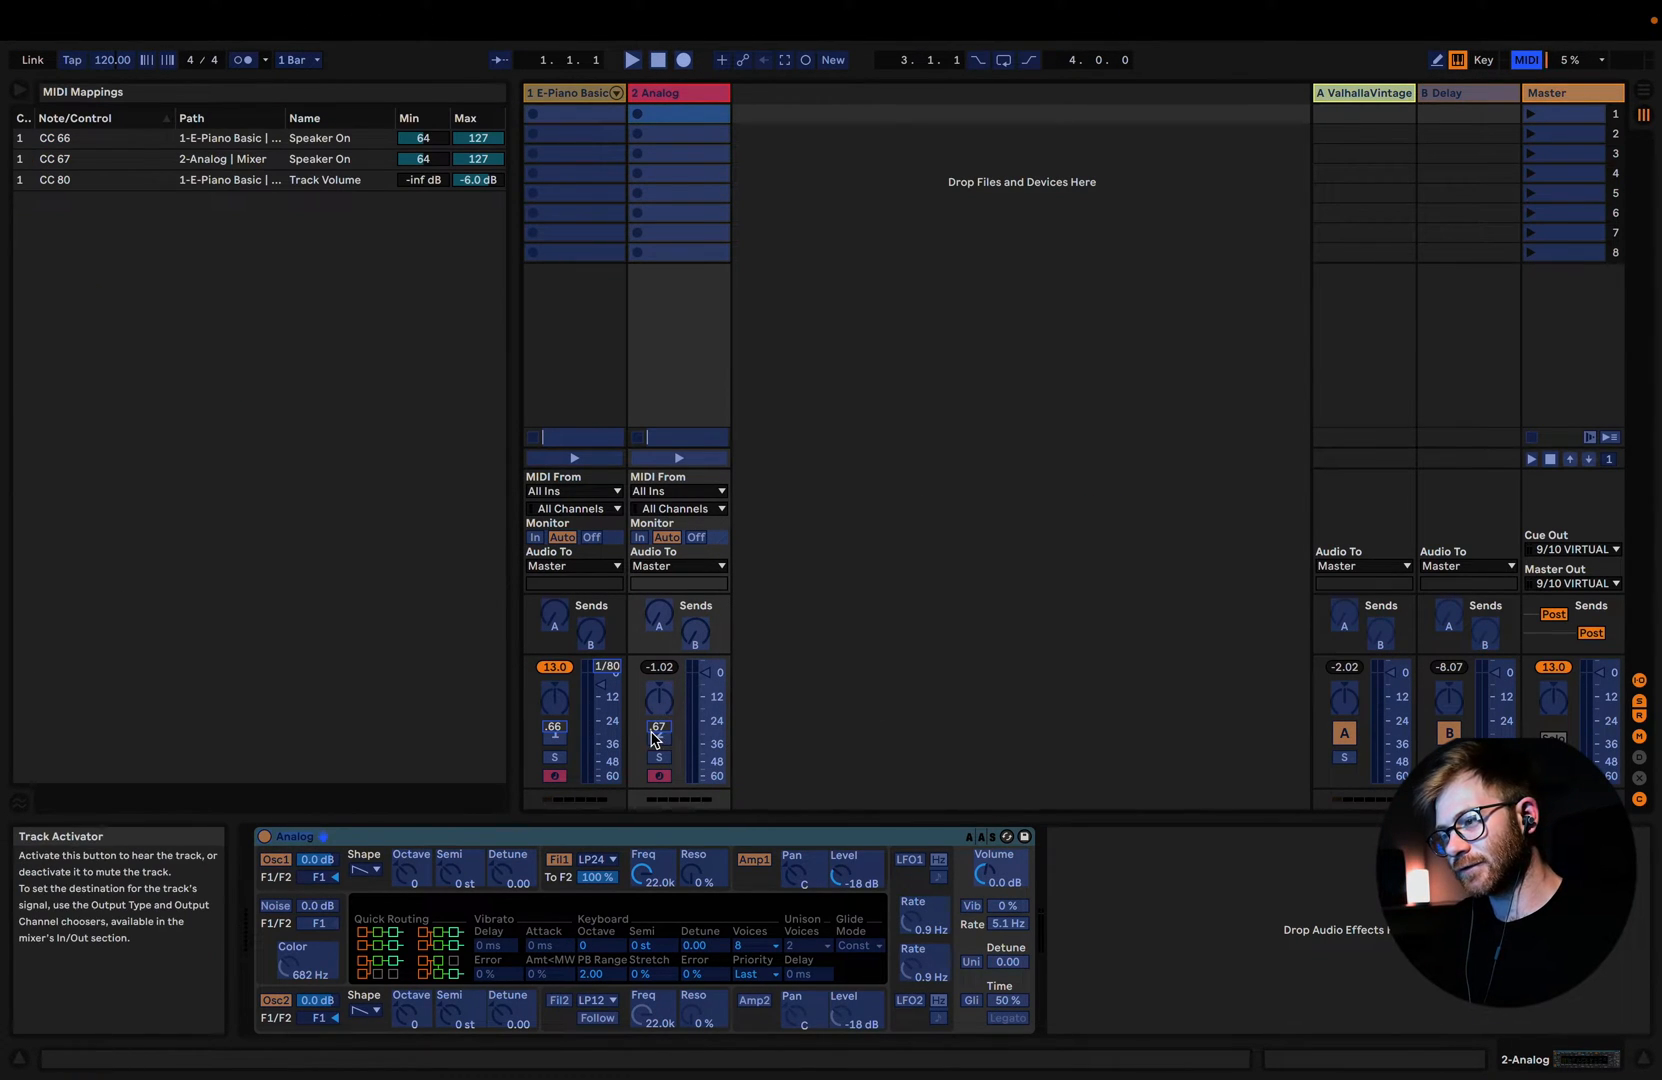
{"action": "left_click", "coordinate": [553, 727]}
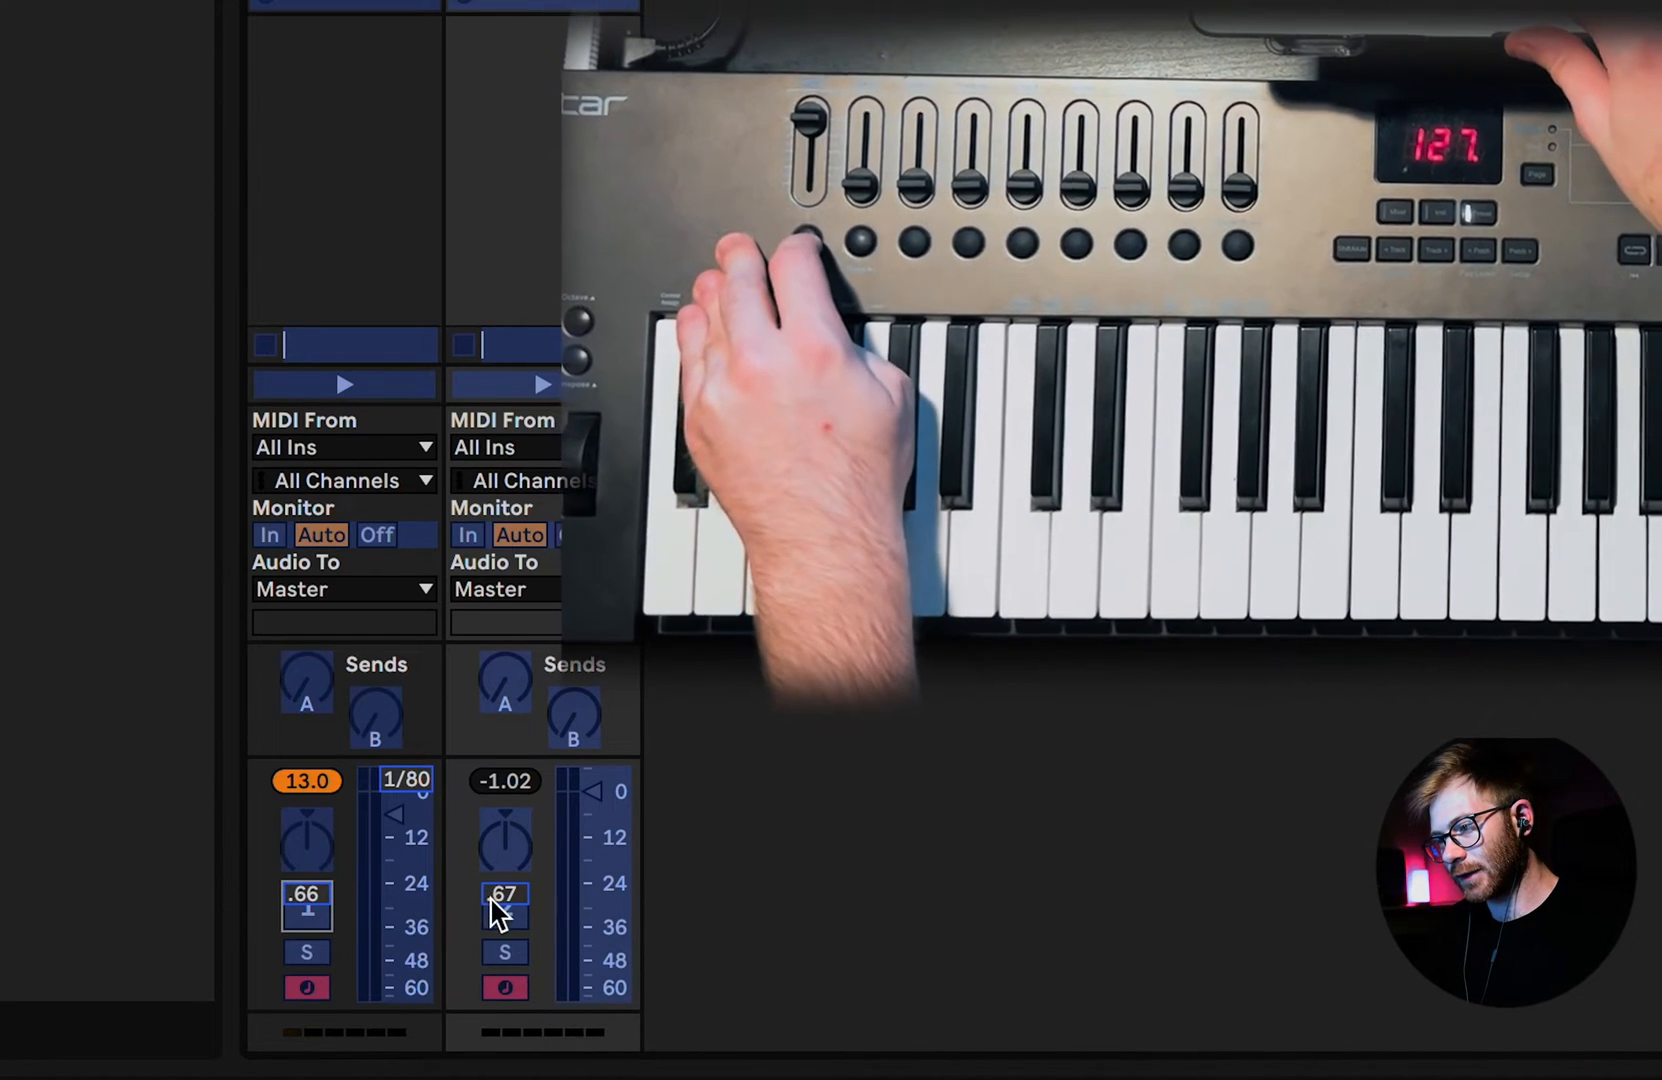
{"action": "left_click", "coordinate": [505, 900]}
{"action": "left_click", "coordinate": [323, 910]}
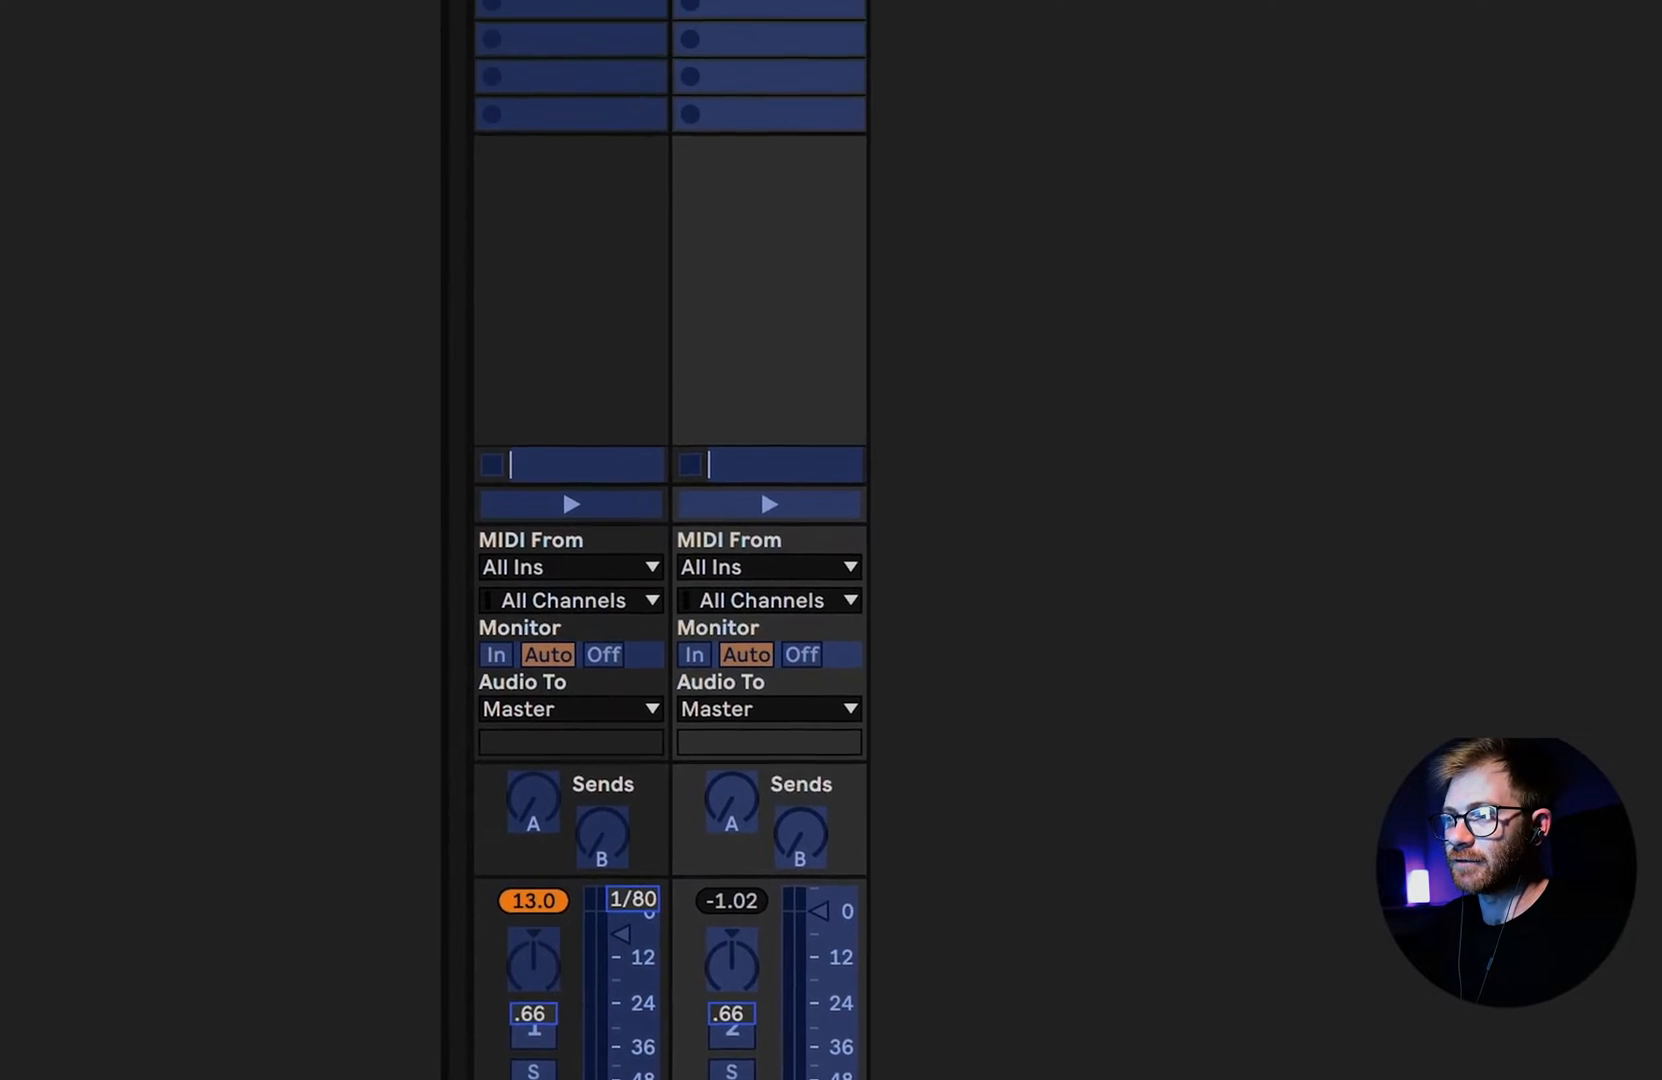
Step: Set the Speaker On mapping range to minimum 0 and maximum 1 for E-Piano, and minimum 1 and maximum 0 for Analog
{"action": "type", "text": "0"}
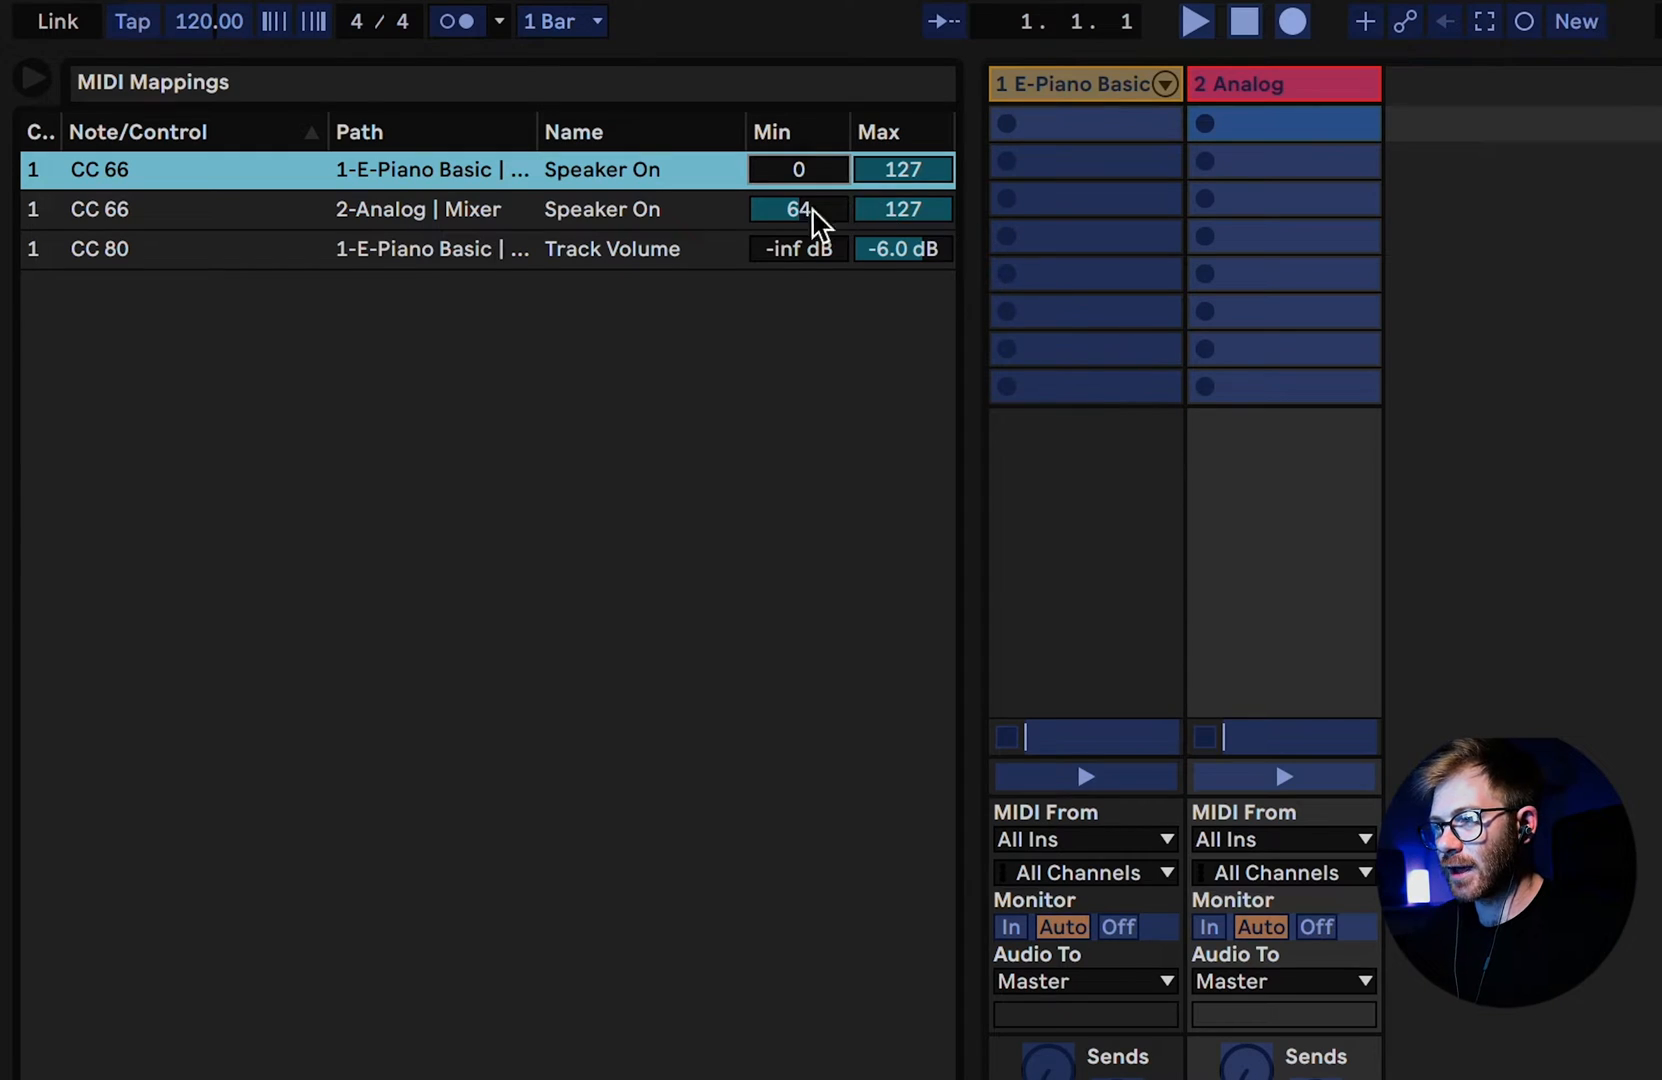
{"action": "left_click_drag", "start_coordinate": [823, 218], "coordinate": [803, 230]}
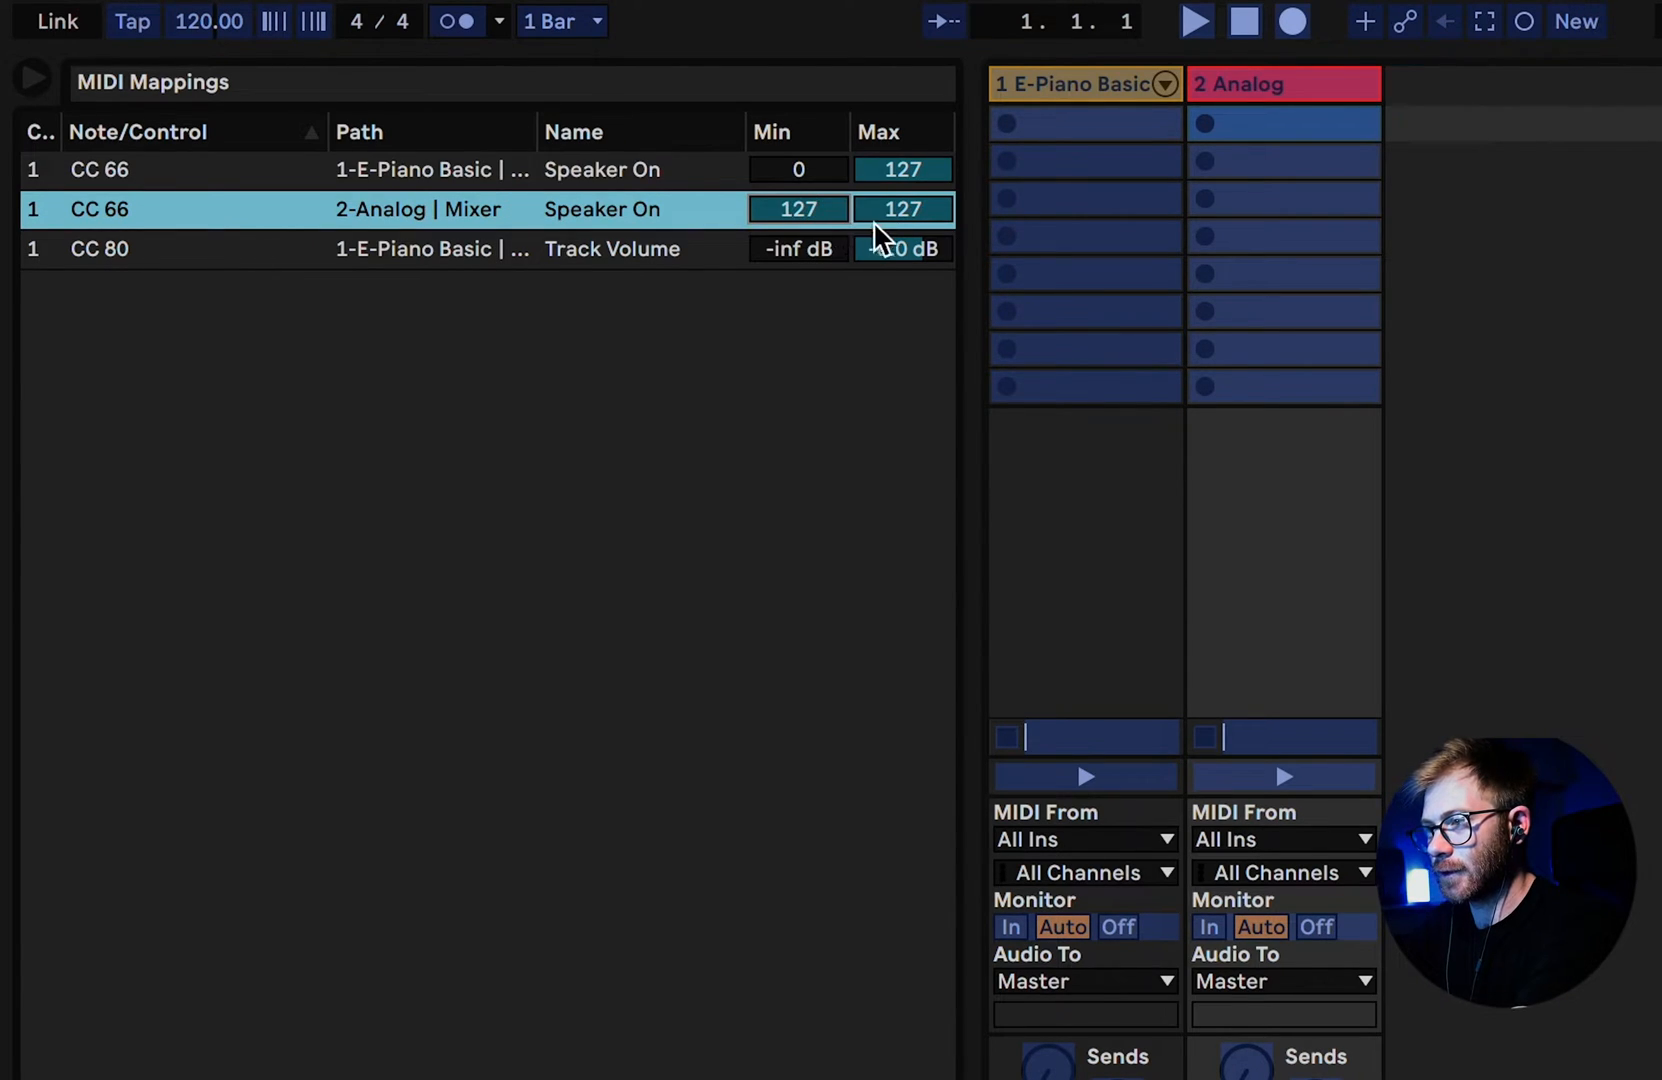
{"action": "type", "text": "0"}
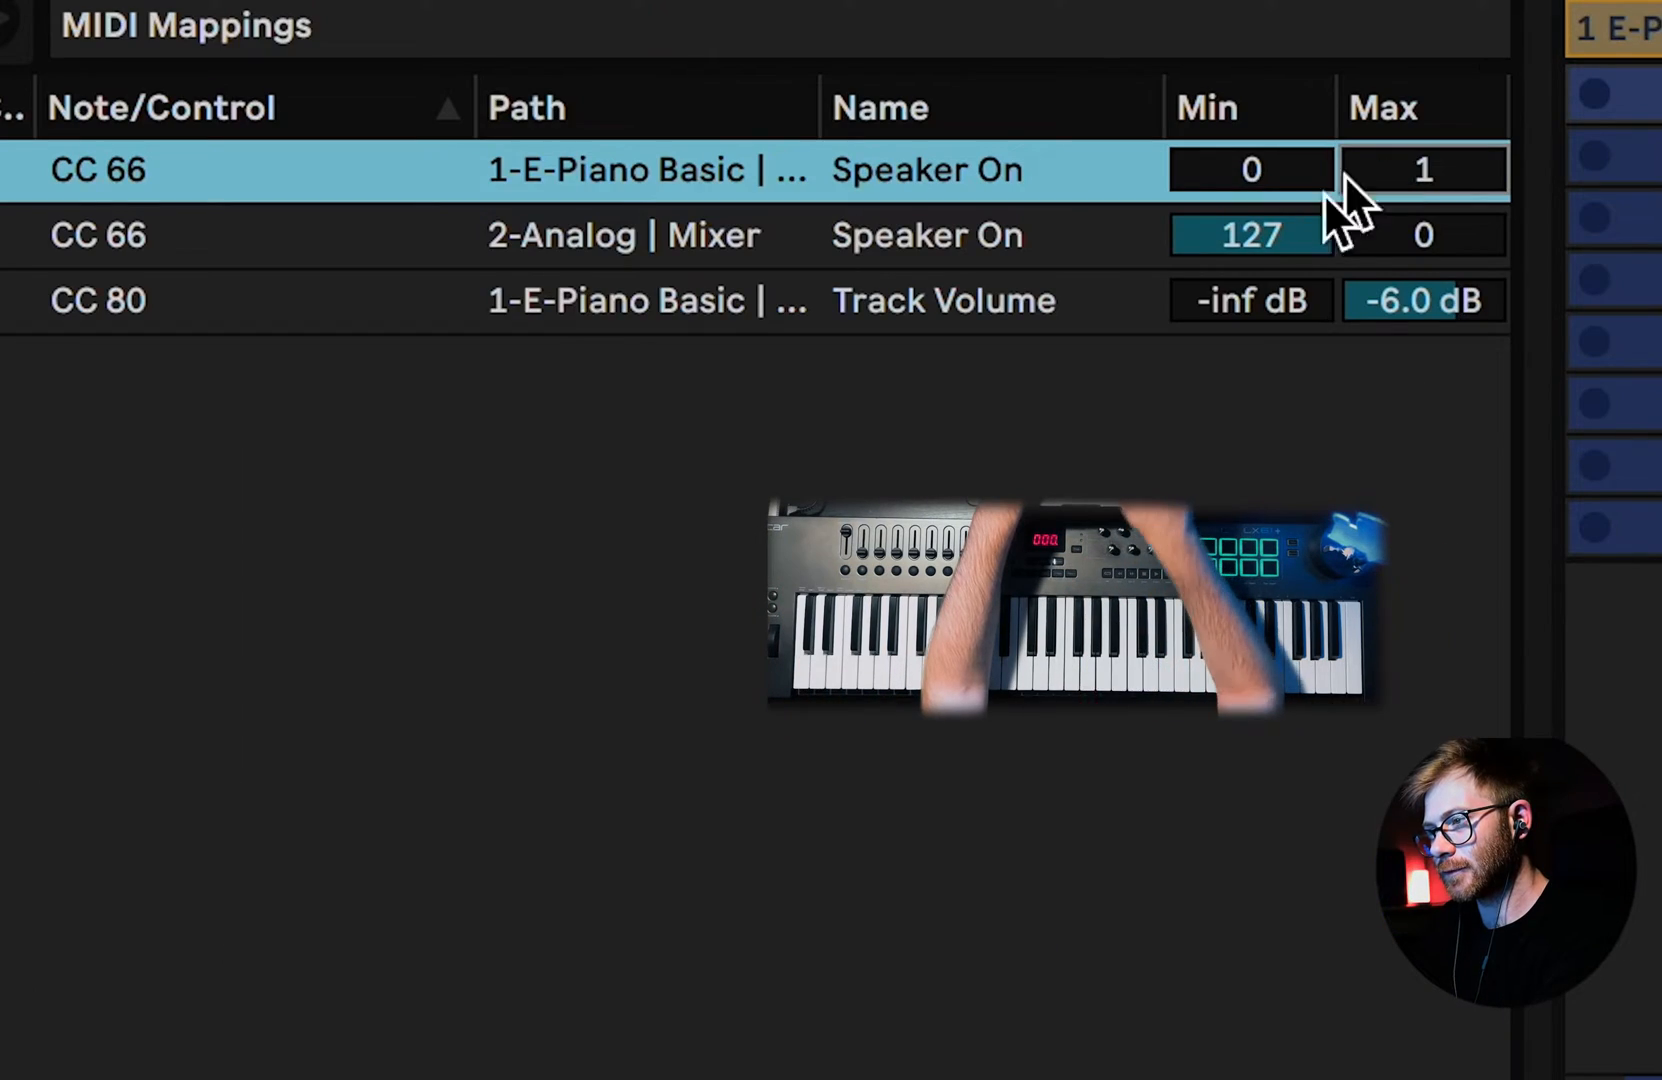
{"action": "left_click", "coordinate": [1265, 233]}
{"action": "type", "text": "1"}
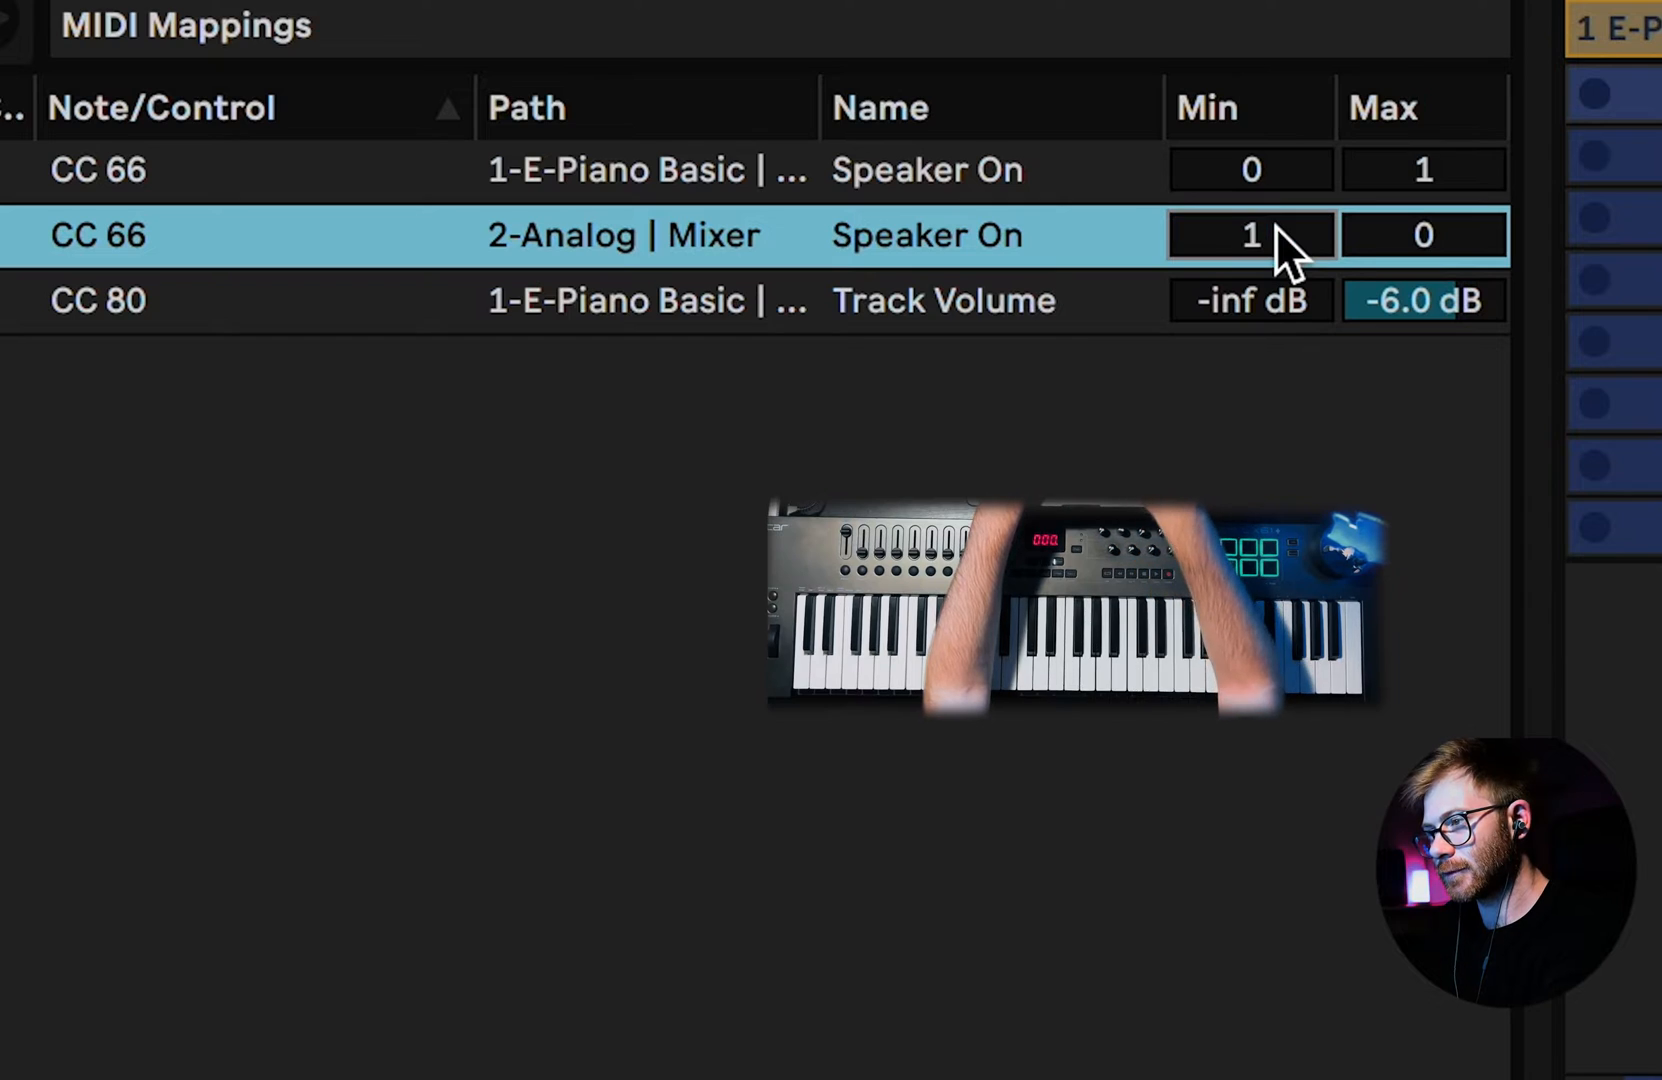
{"action": "left_click", "coordinate": [1392, 235]}
{"action": "type", "text": "1"}
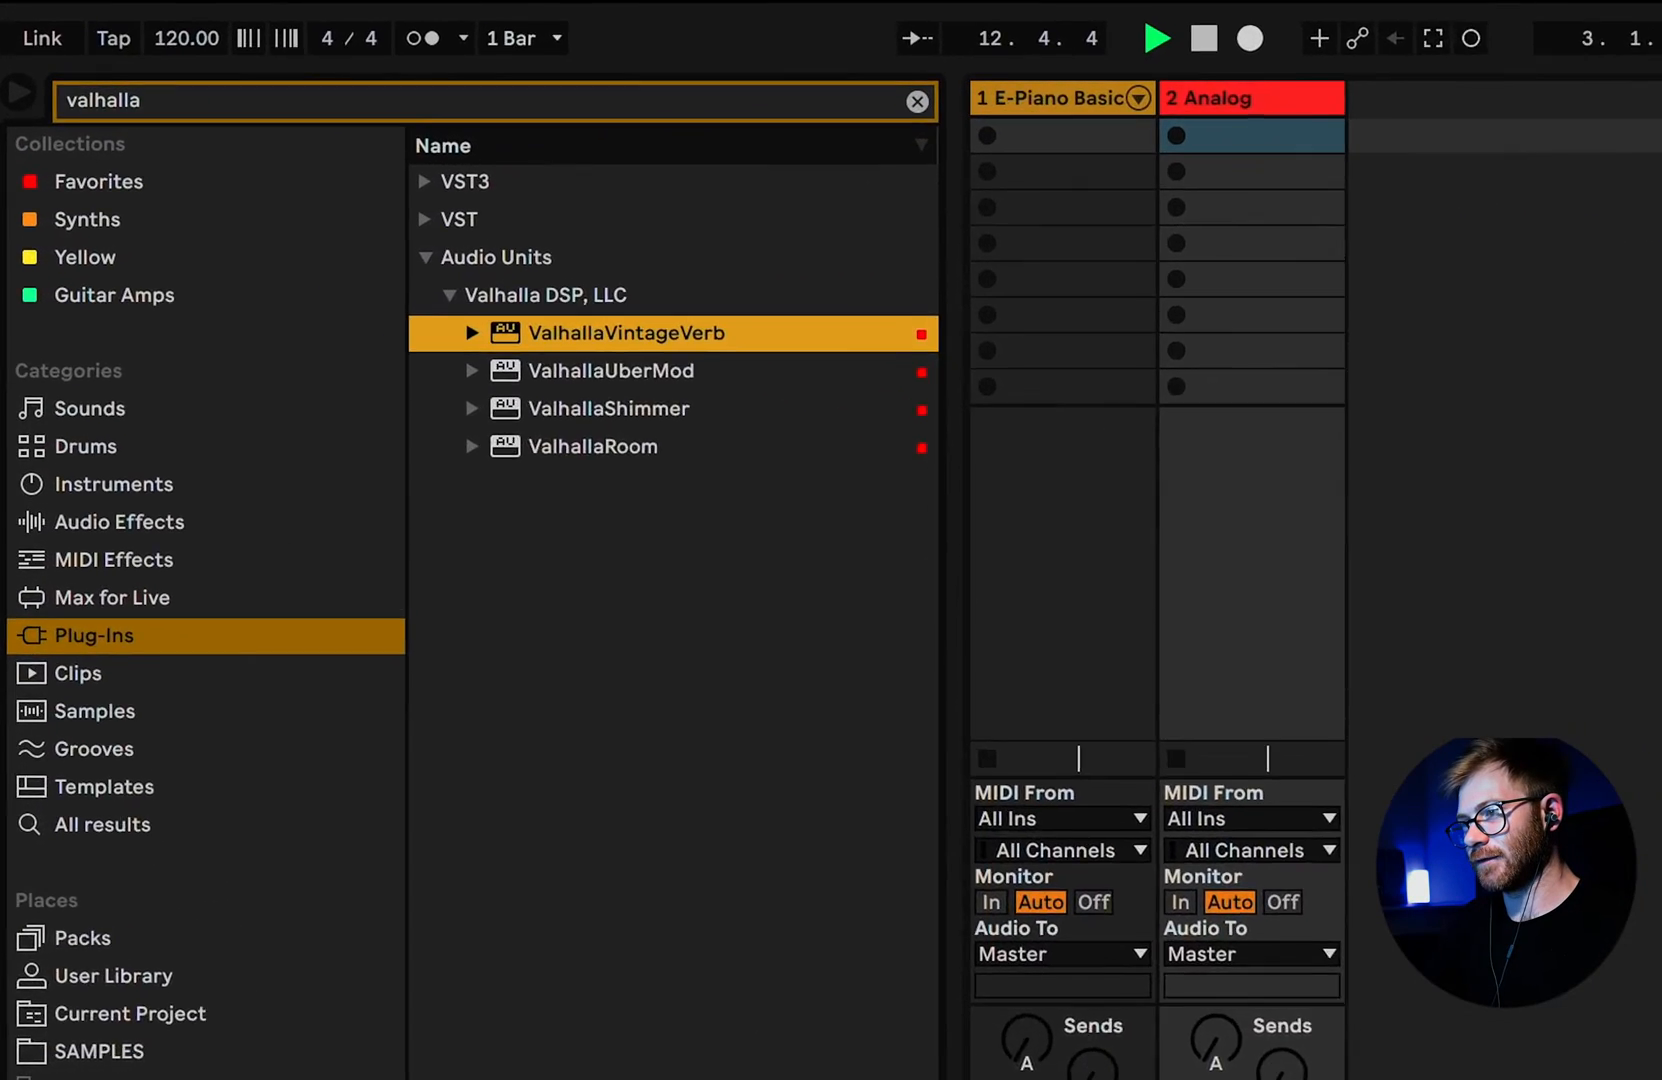
Step: Review the MIDI mapping list, leave MIDI mapping mode and stop playback
{"action": "left_click", "coordinate": [1525, 60]}
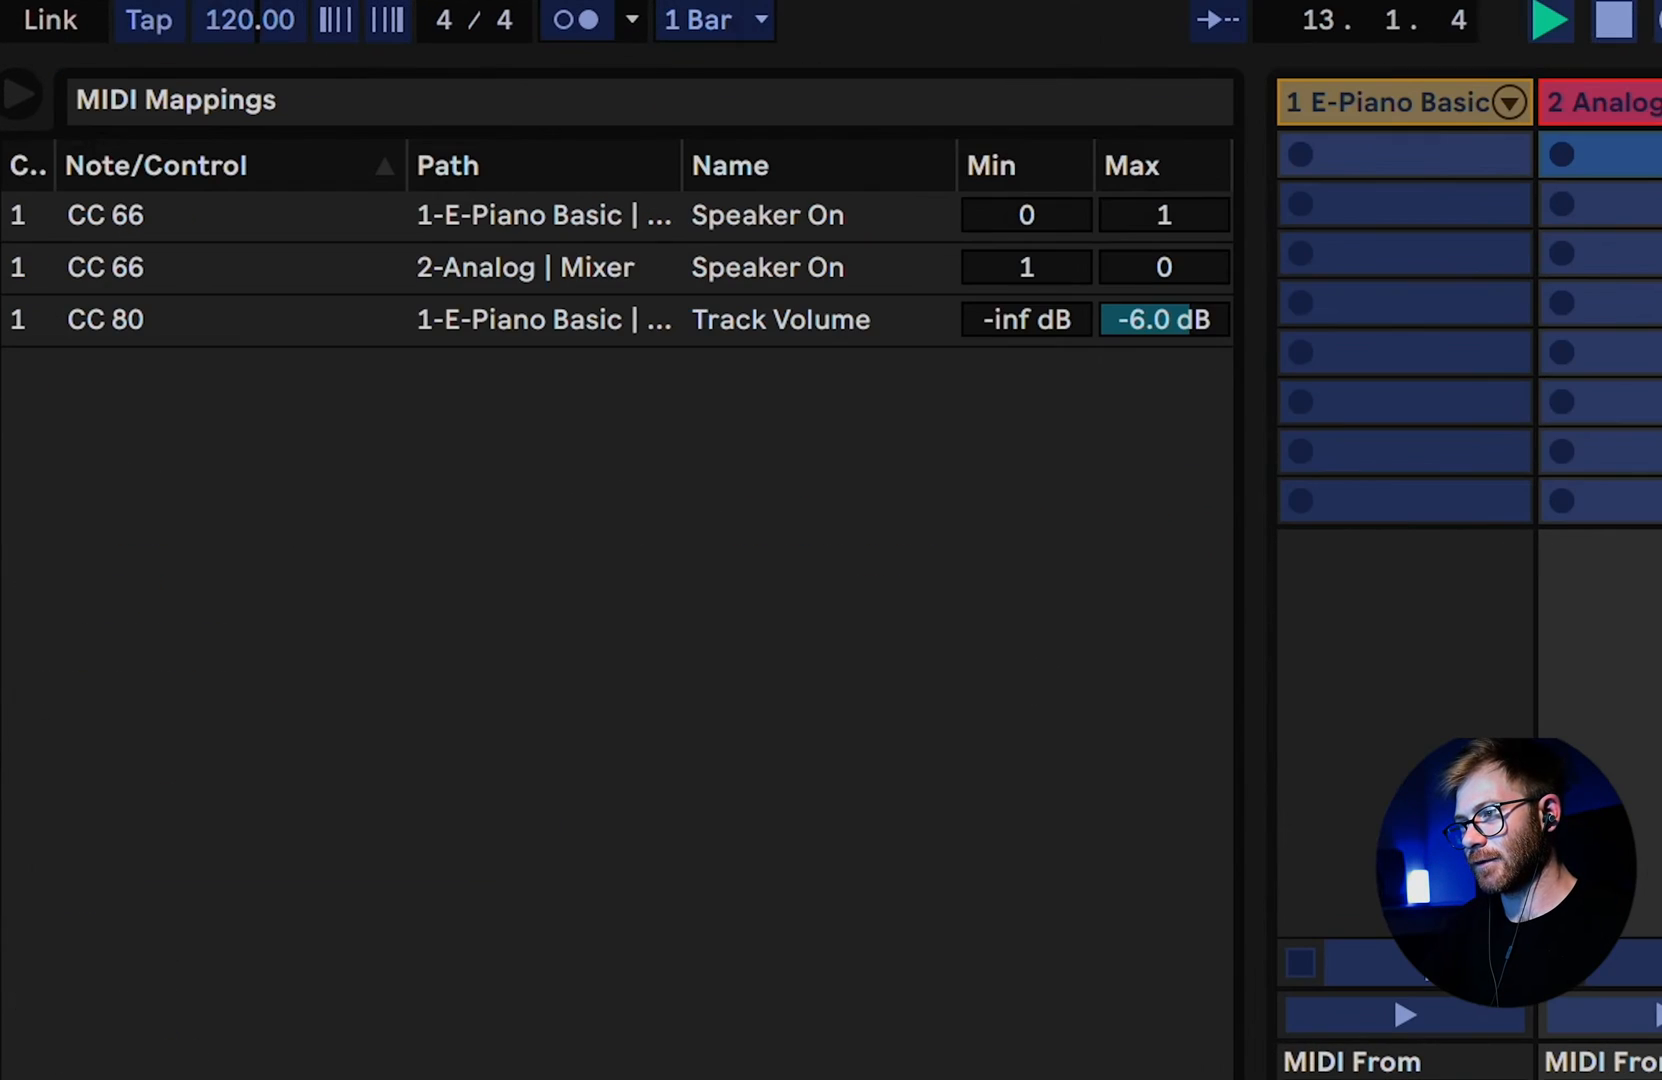
{"action": "key", "text": "ctrl+m"}
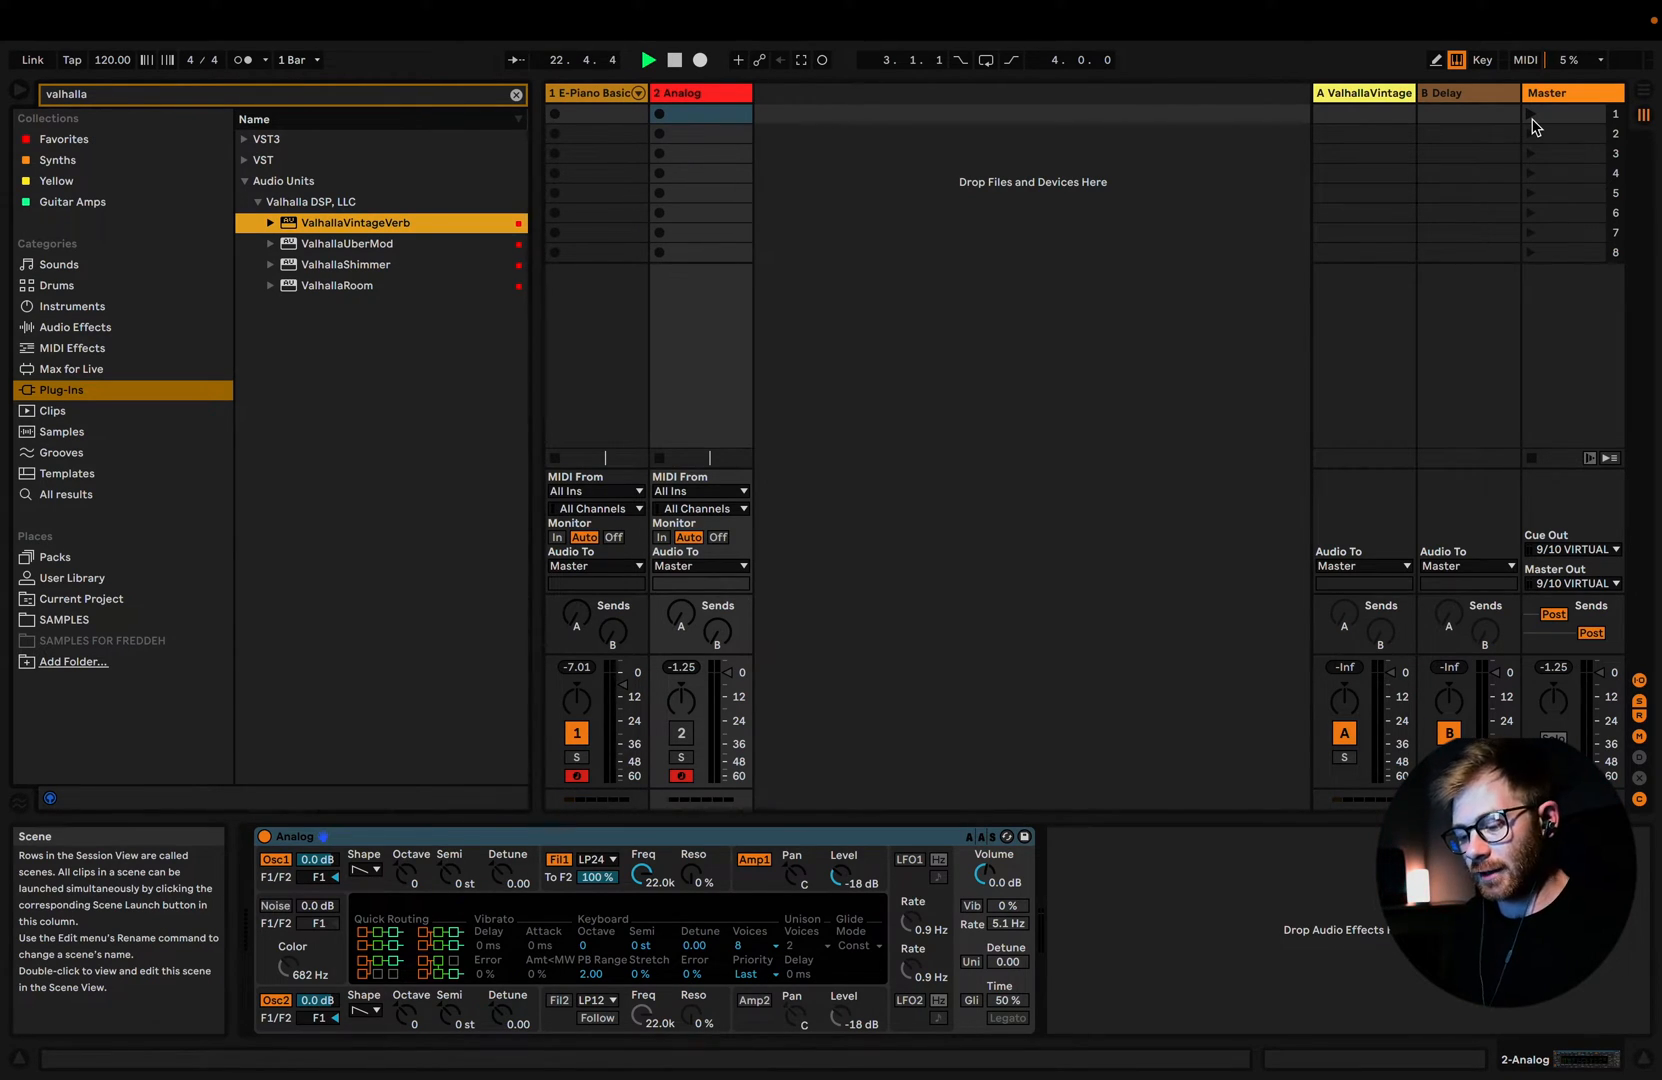
{"action": "key", "text": "space"}
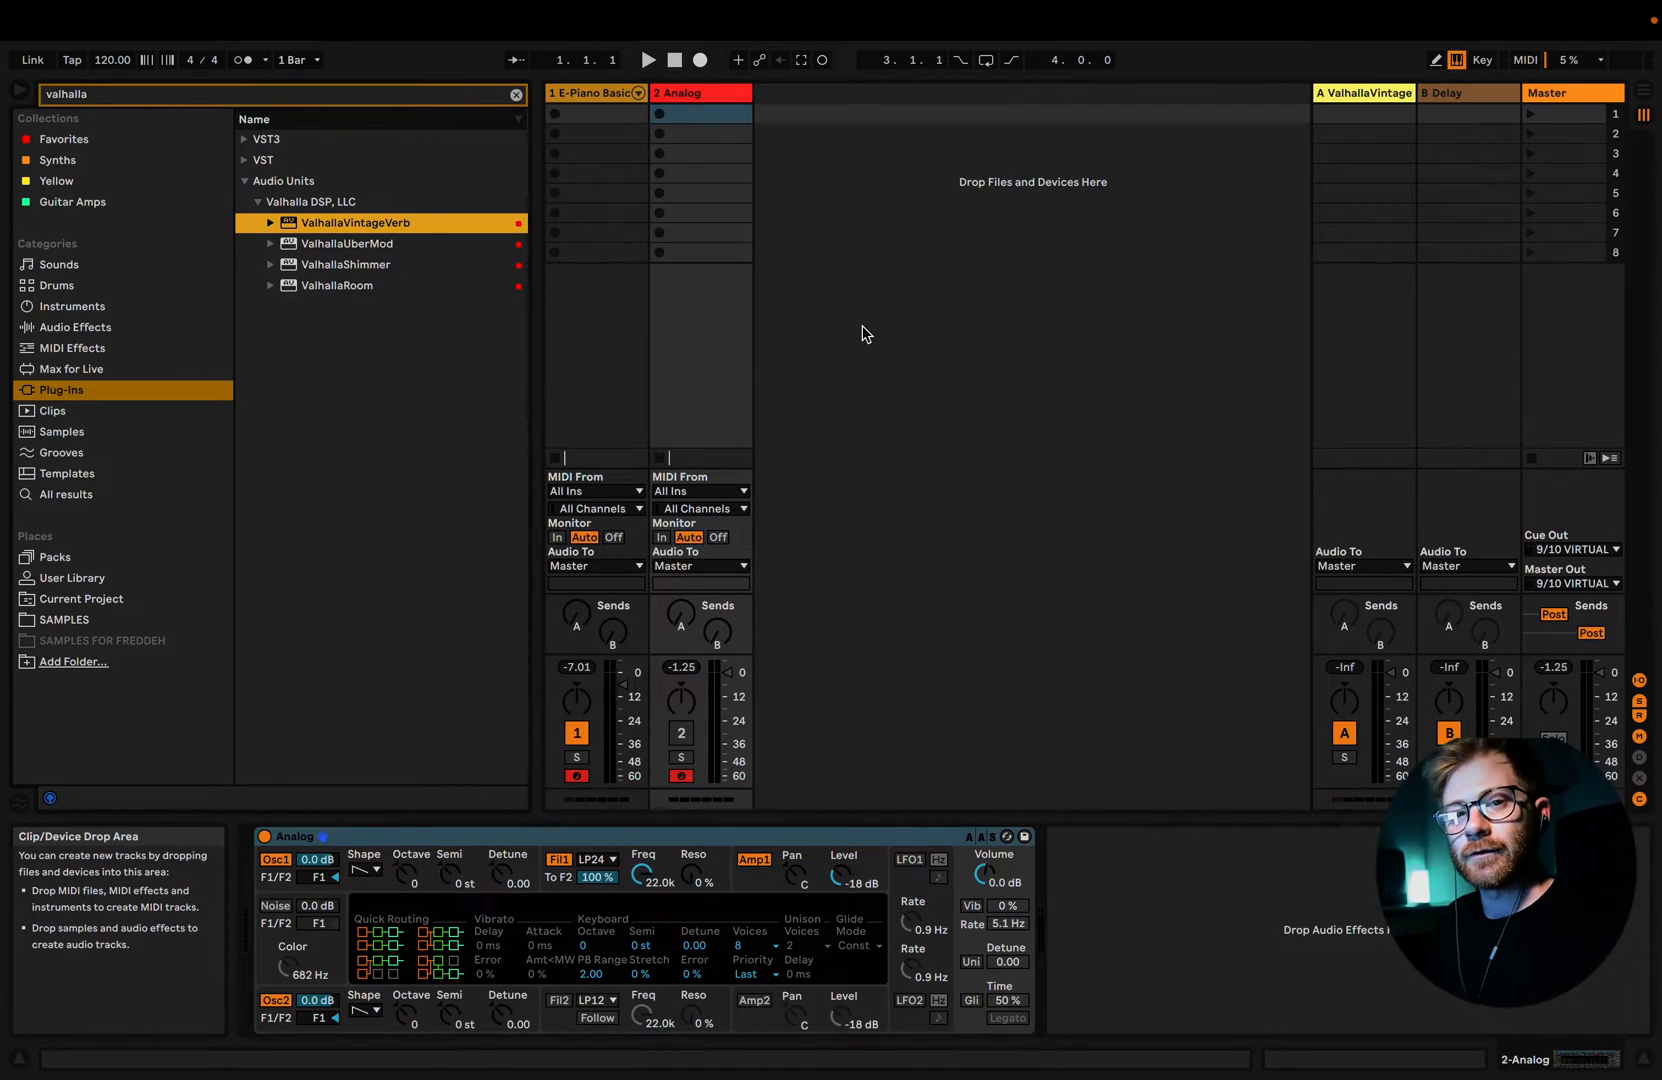
Step: Delete the Analog track and the E-Piano Basic instrument on the remaining track, and clear the browser search
{"action": "left_click", "coordinate": [692, 99]}
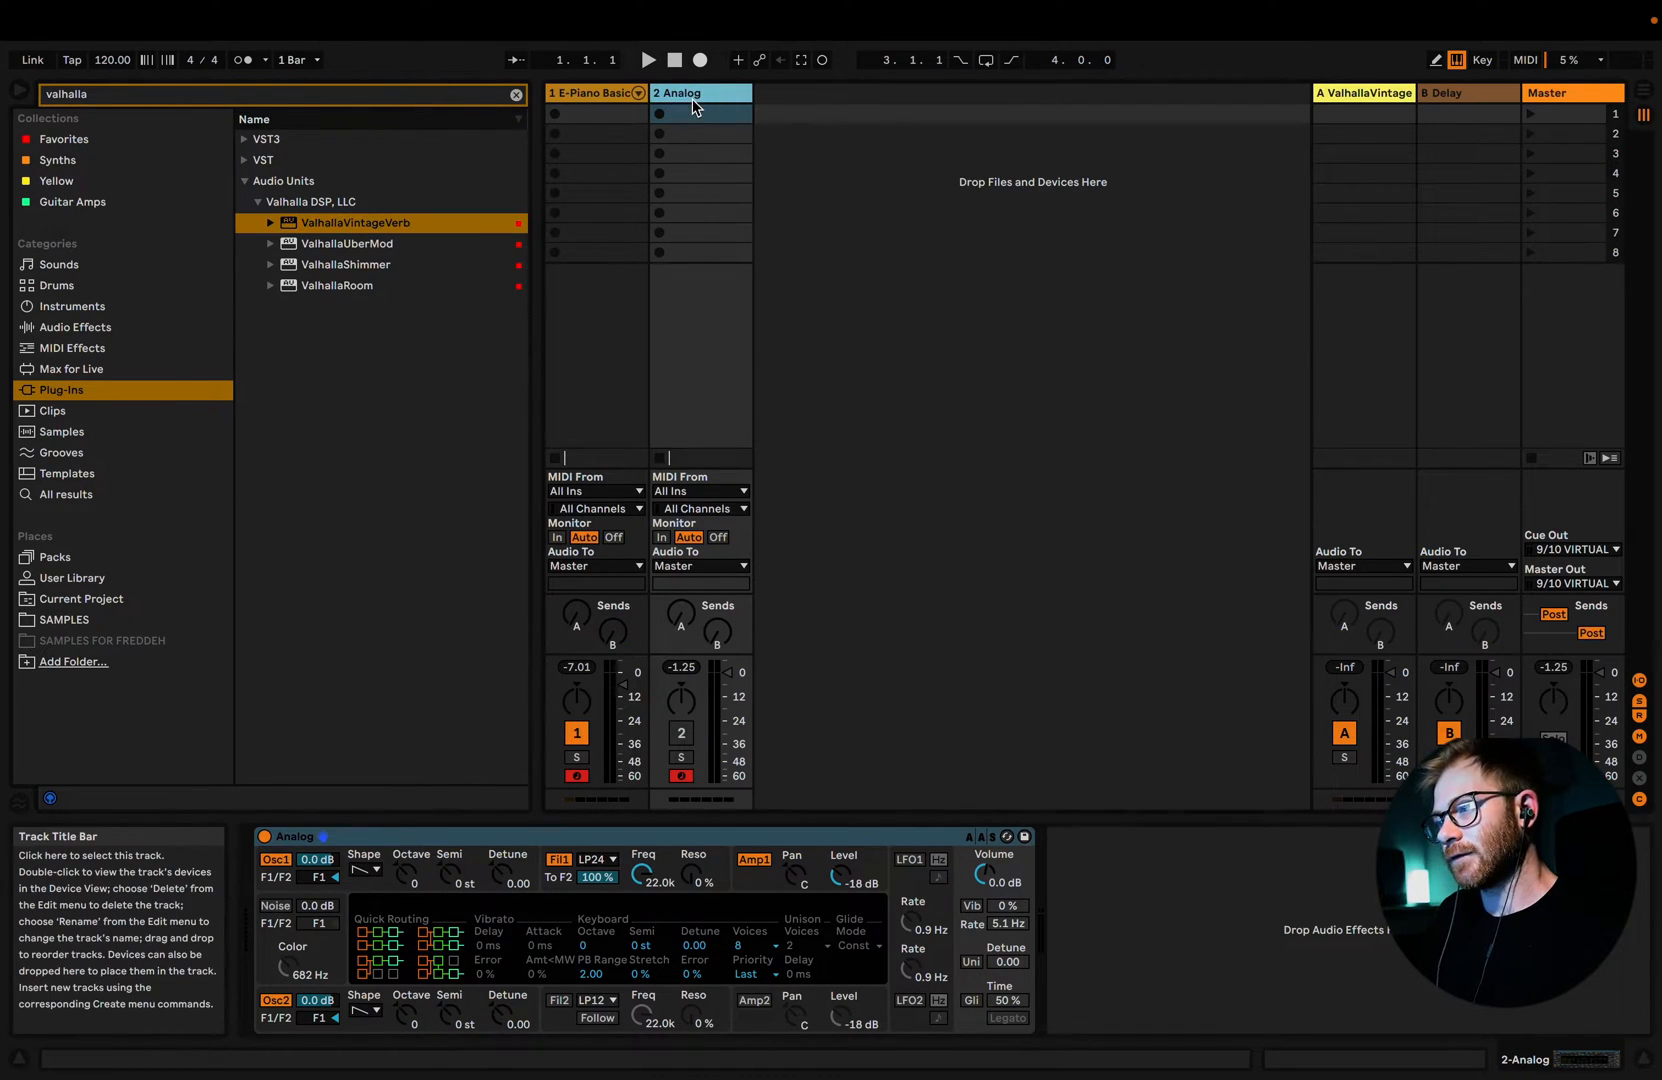
{"action": "key", "text": "Delete"}
{"action": "left_click", "coordinate": [338, 836]}
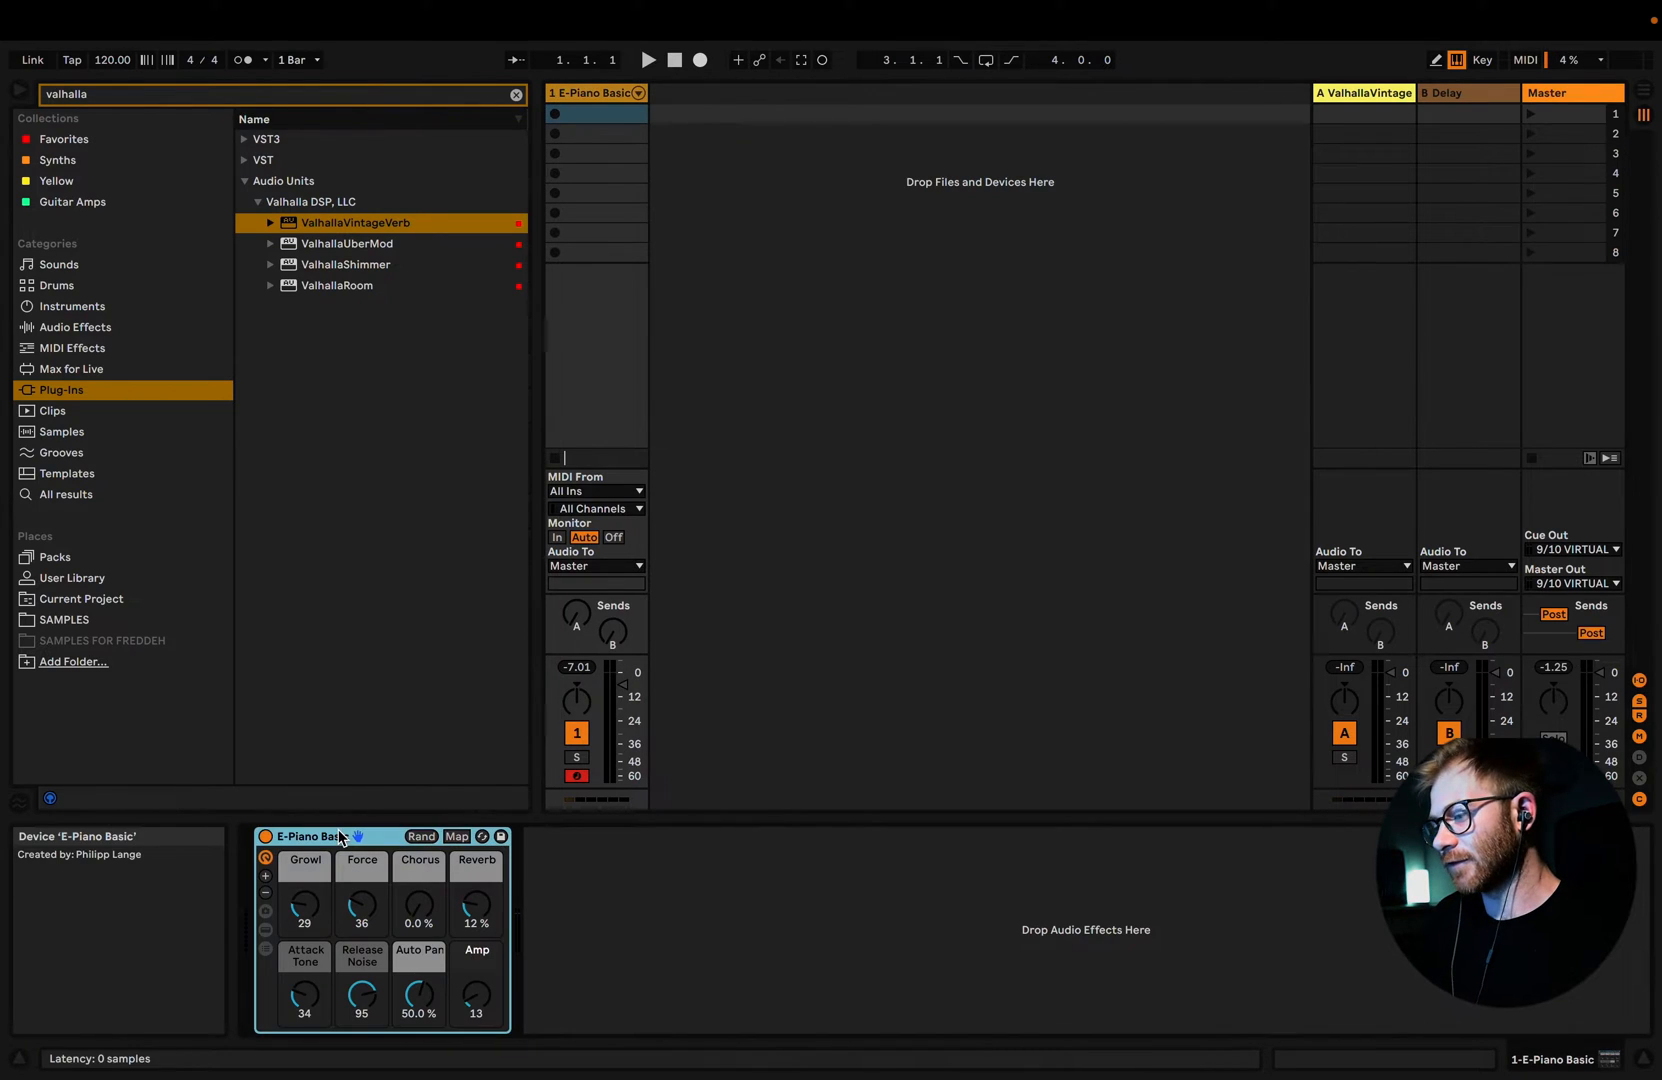
{"action": "key", "text": "Delete"}
{"action": "left_click", "coordinate": [516, 94]}
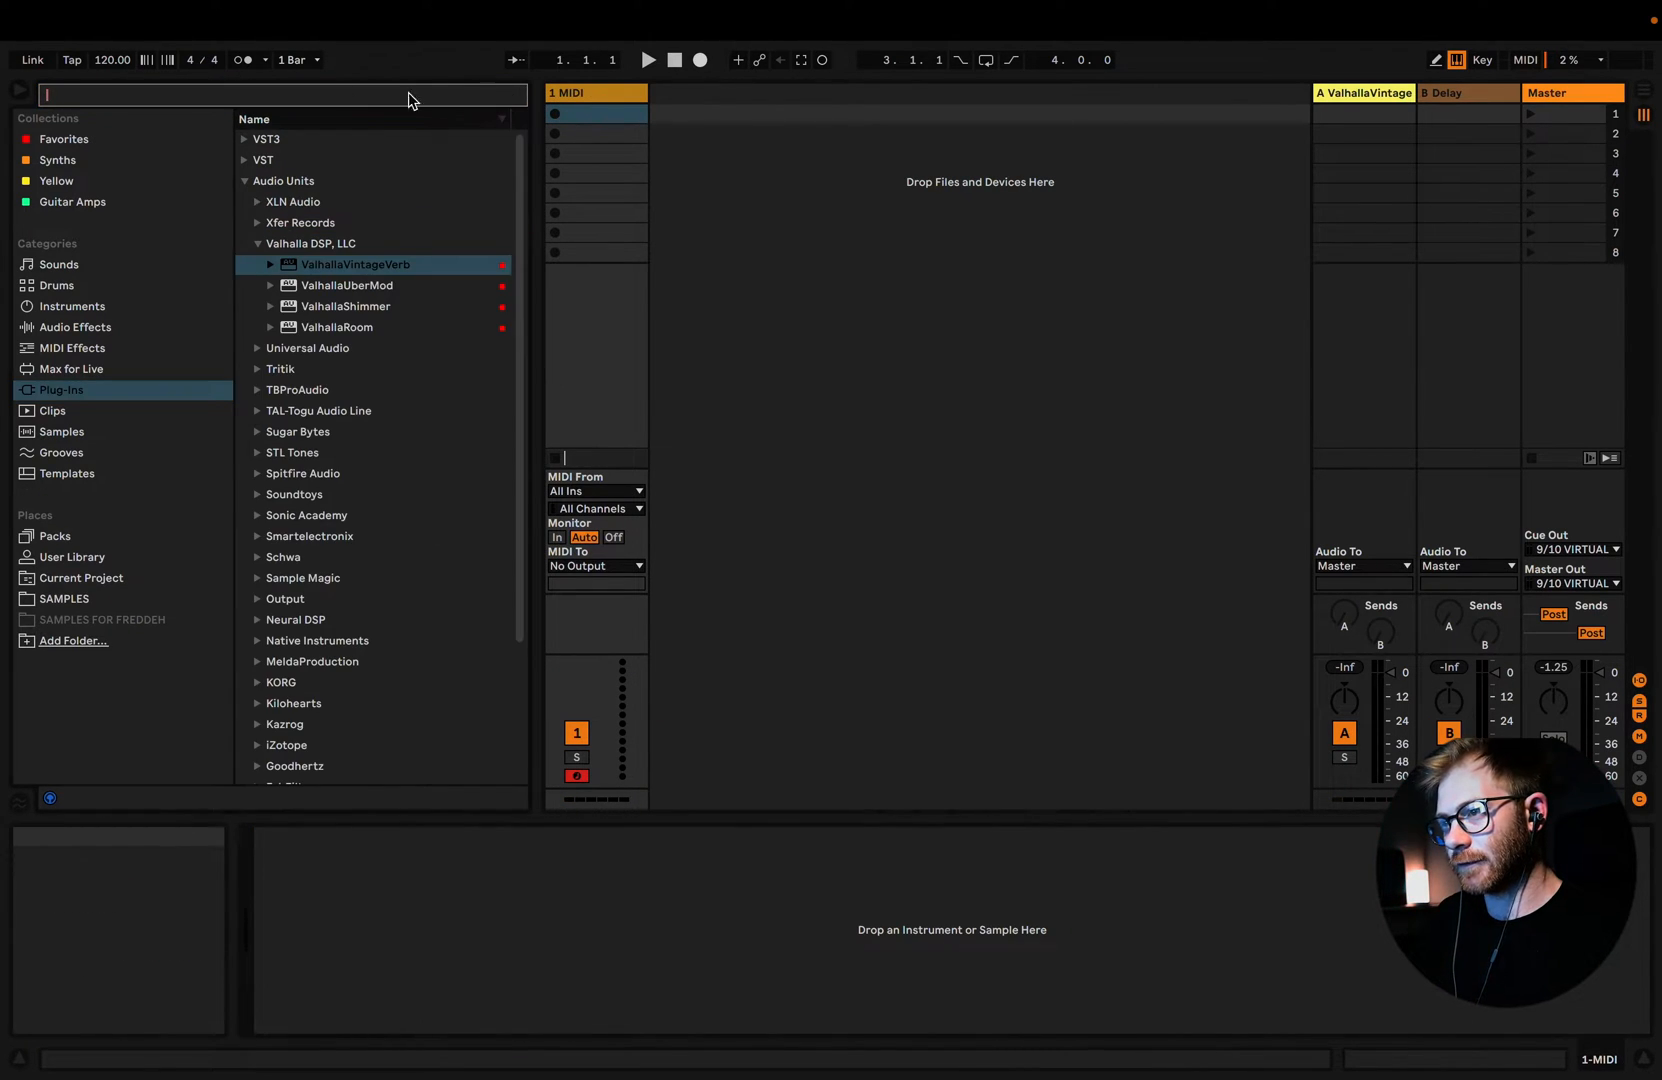
Step: Delete the Speaker On and Track Volume MIDI mappings of the MIDI track and return to the Session view with the browser shown
{"action": "left_click", "coordinate": [17, 96]}
{"action": "key", "text": "Tab"}
{"action": "key", "text": "Tab"}
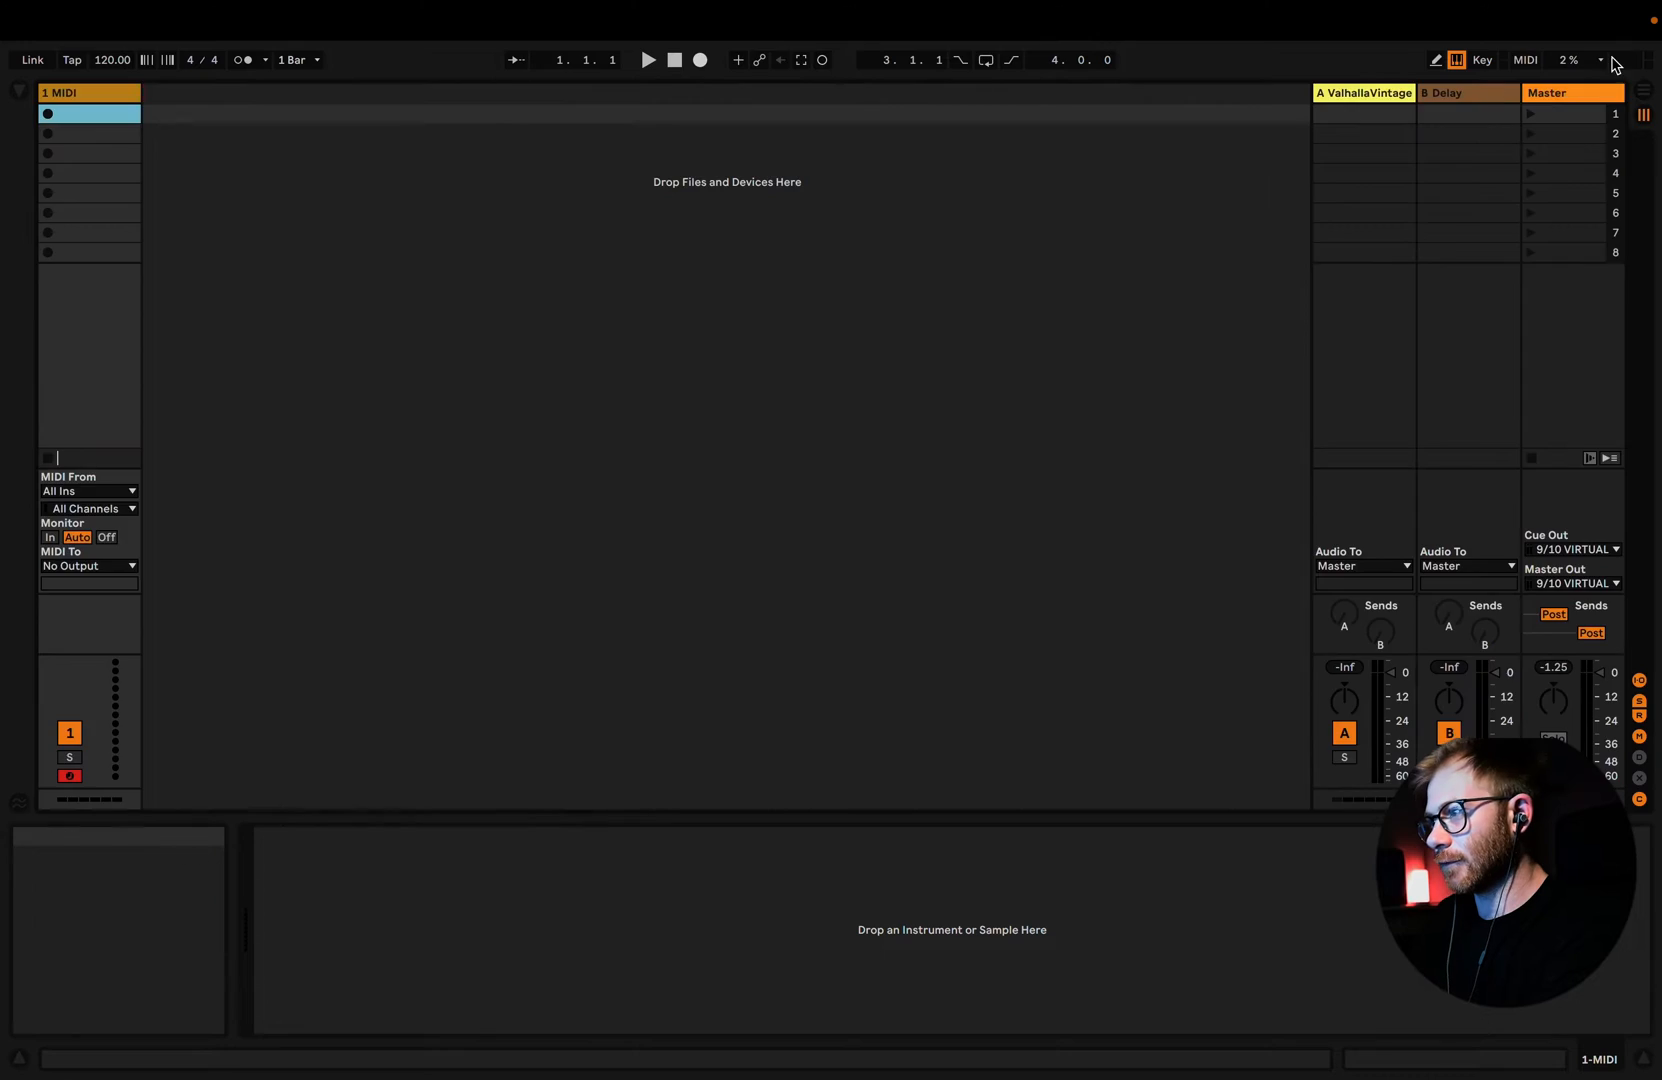
{"action": "left_click", "coordinate": [323, 140]}
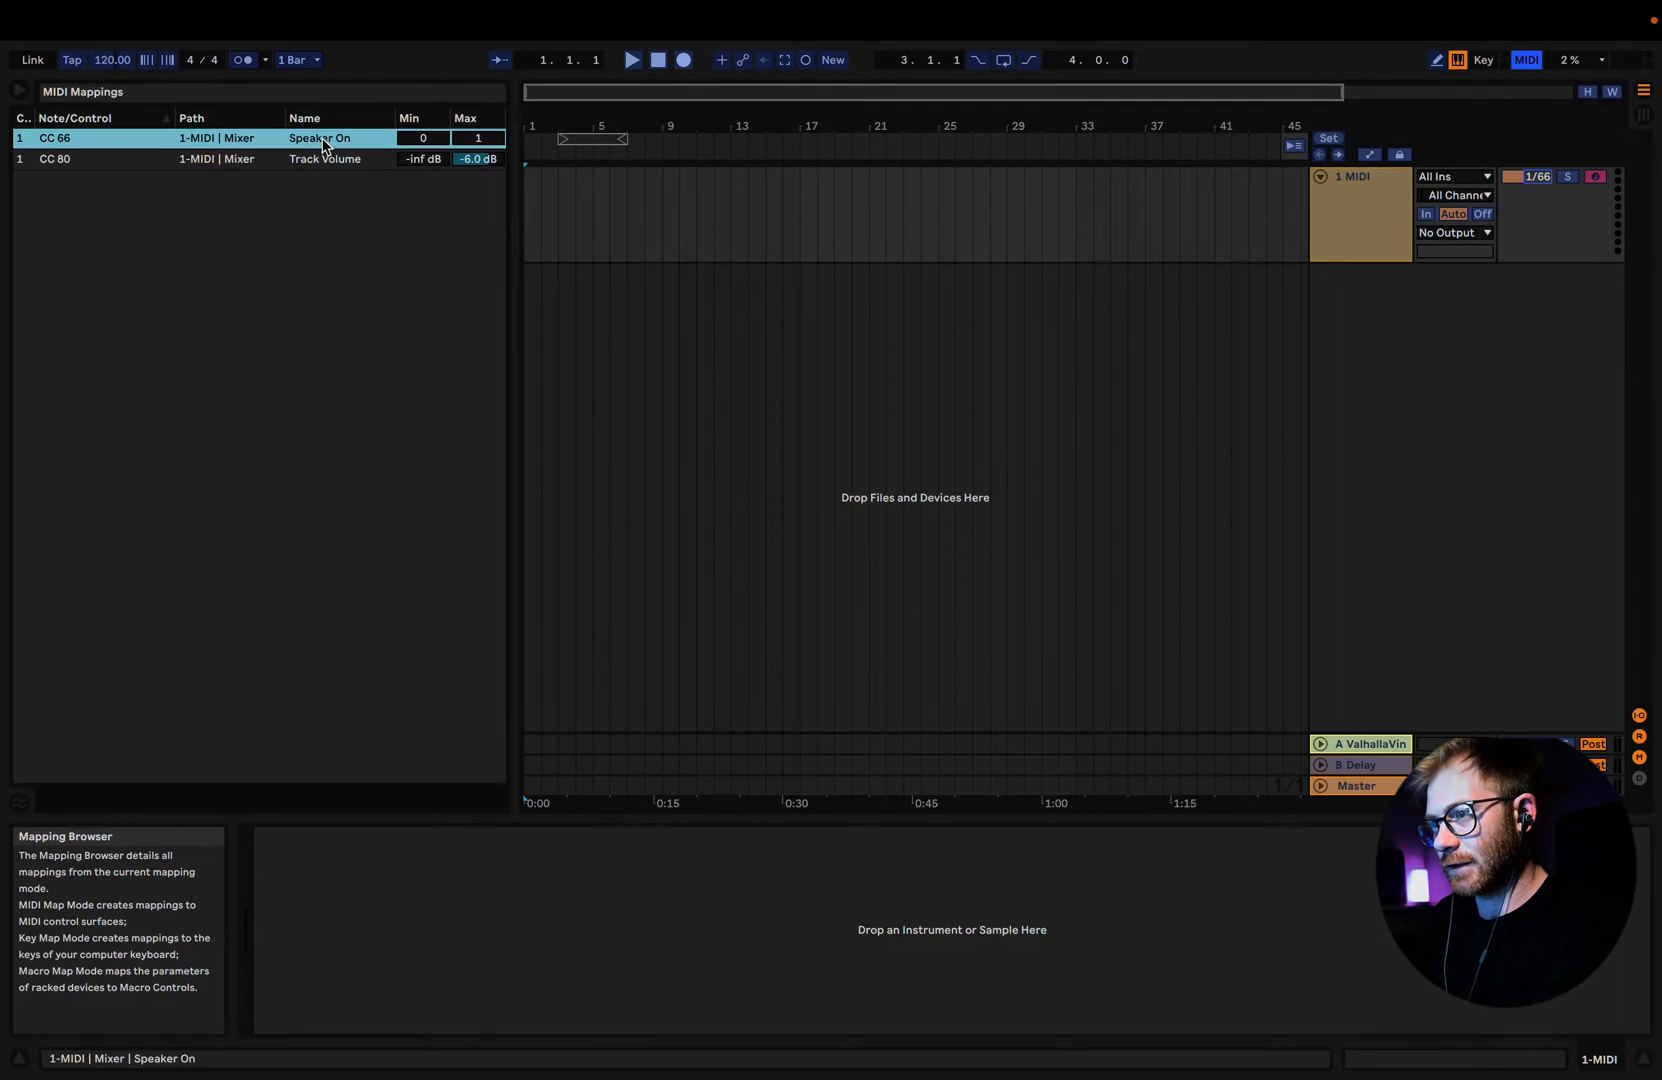
{"action": "left_click", "coordinate": [325, 159], "text": "shift"}
{"action": "key", "text": "Delete"}
{"action": "left_click", "coordinate": [1522, 62]}
{"action": "key", "text": "Tab"}
{"action": "left_click", "coordinate": [19, 90]}
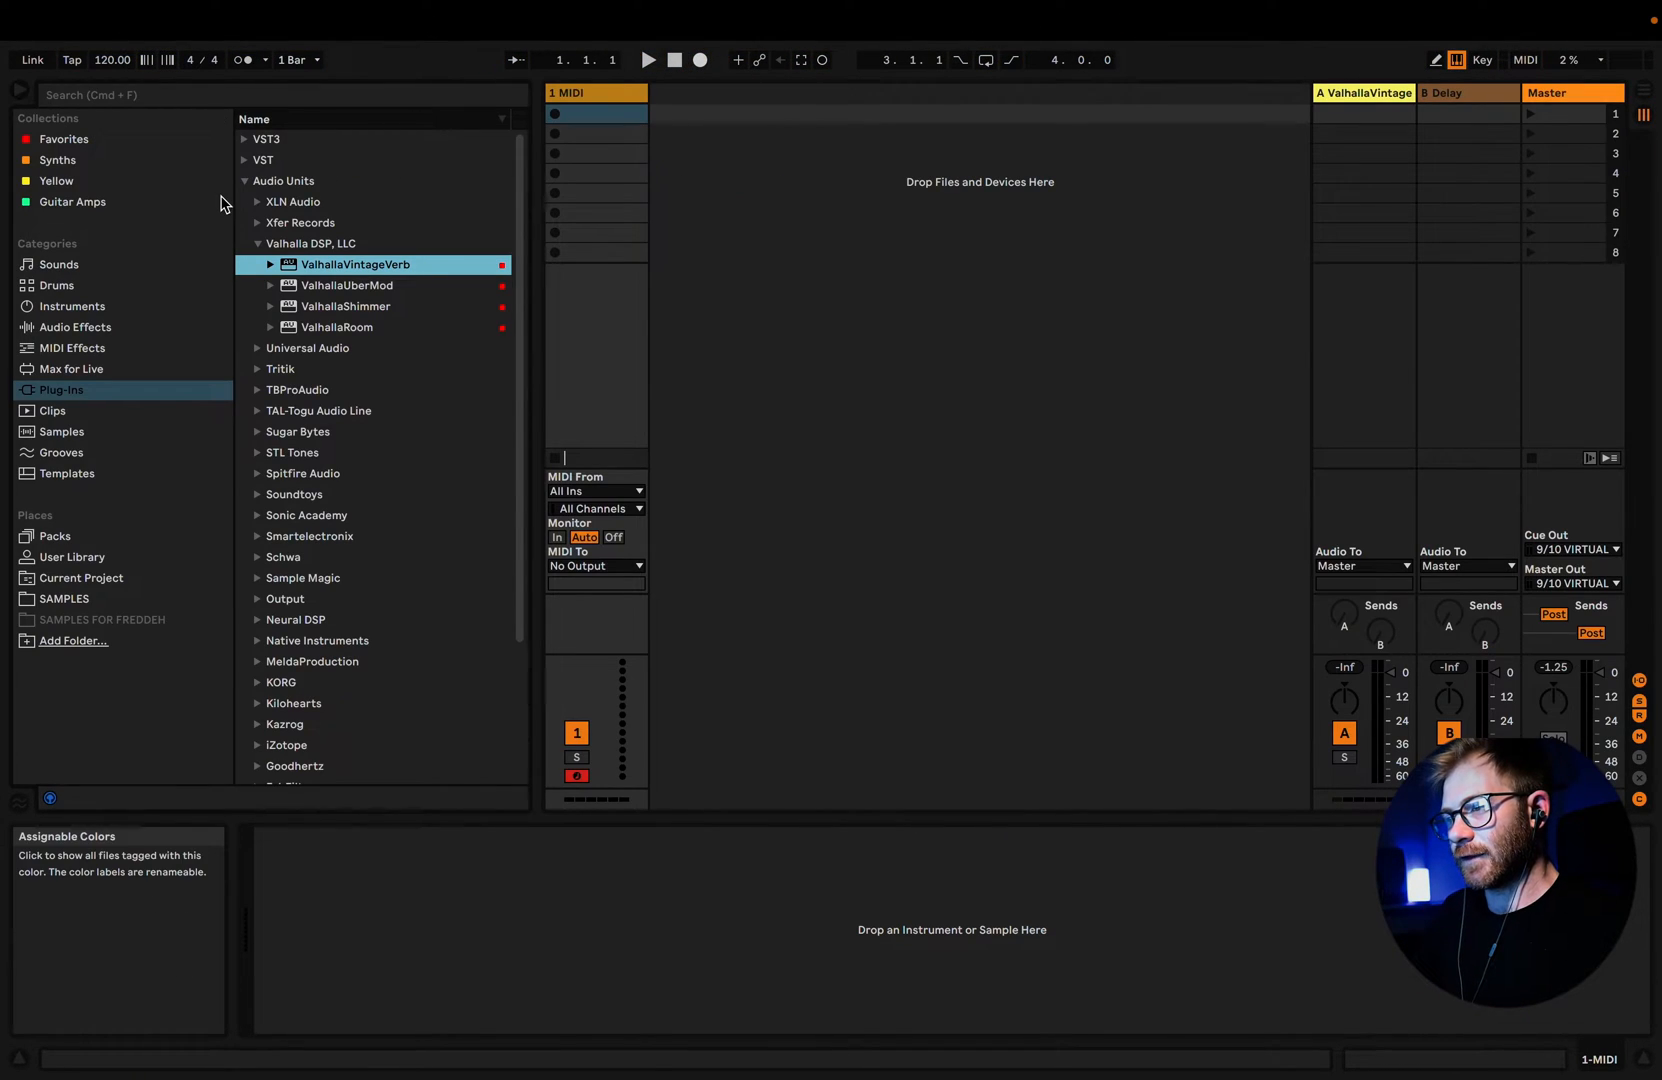
Step: Load an empty Instrument Rack onto the MIDI track and rename the track "USB Keys"
{"action": "left_click", "coordinate": [72, 306]}
{"action": "left_click_drag", "start_coordinate": [305, 291], "coordinate": [610, 91]}
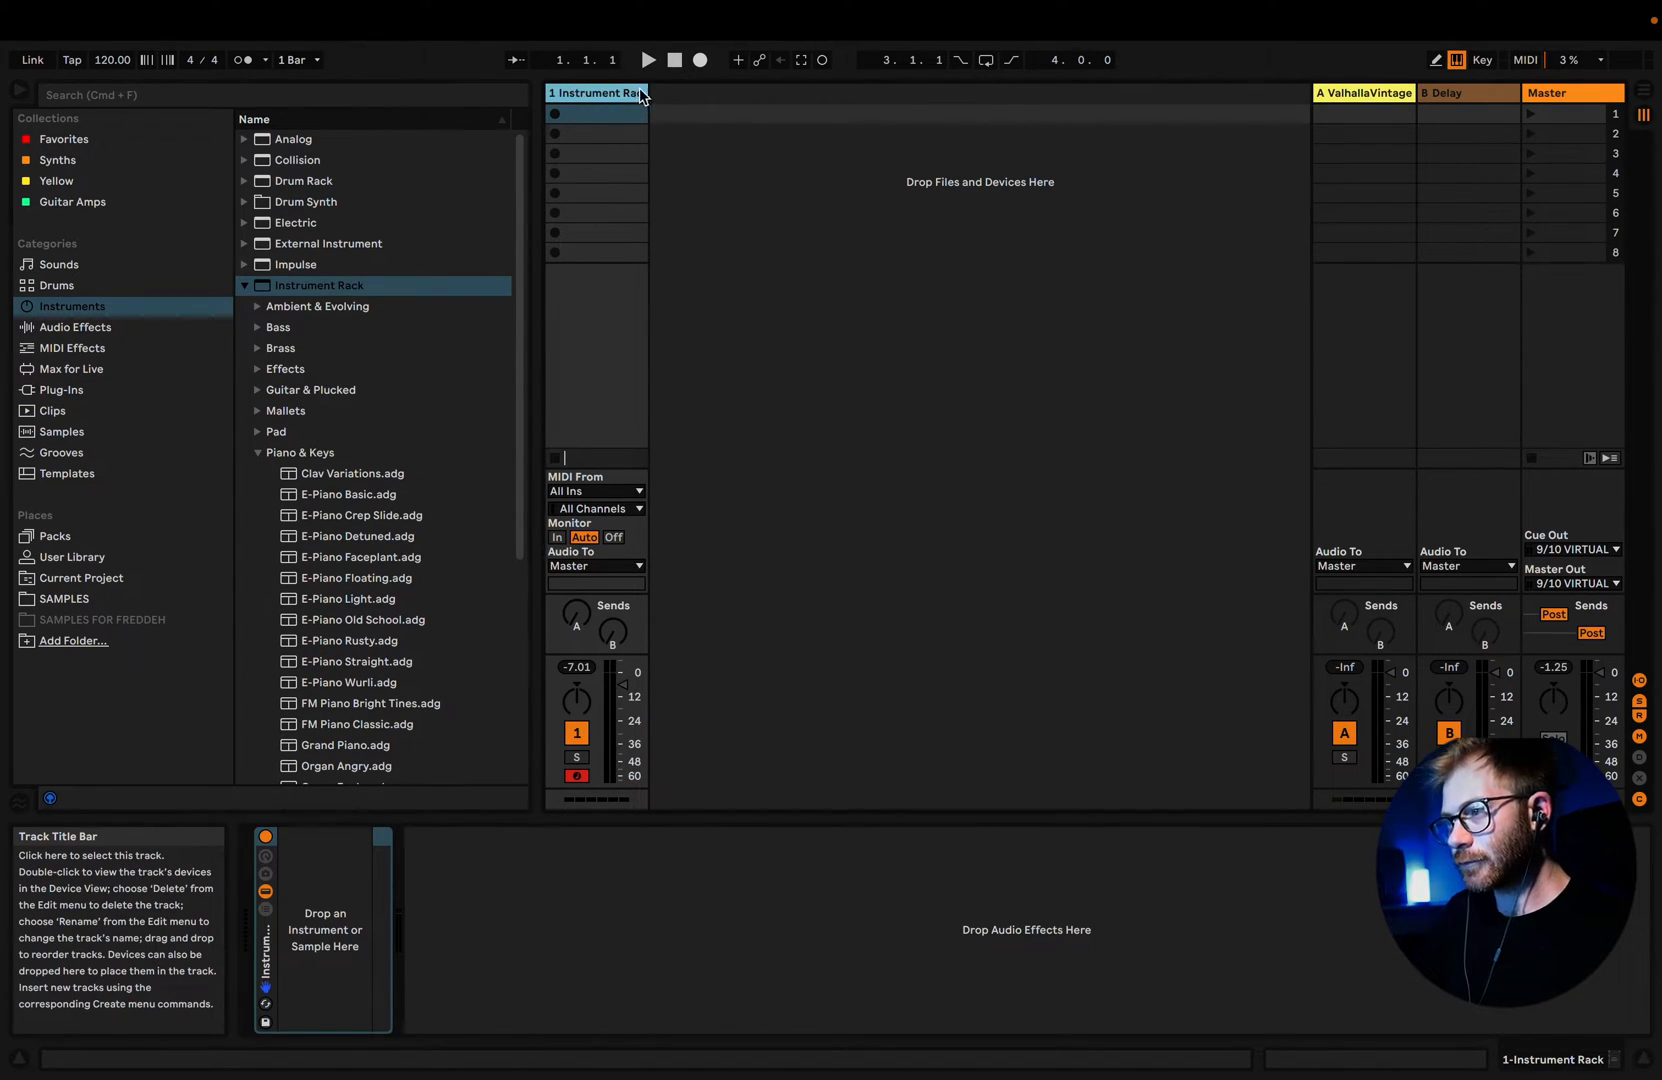
{"action": "right_click", "coordinate": [651, 91]}
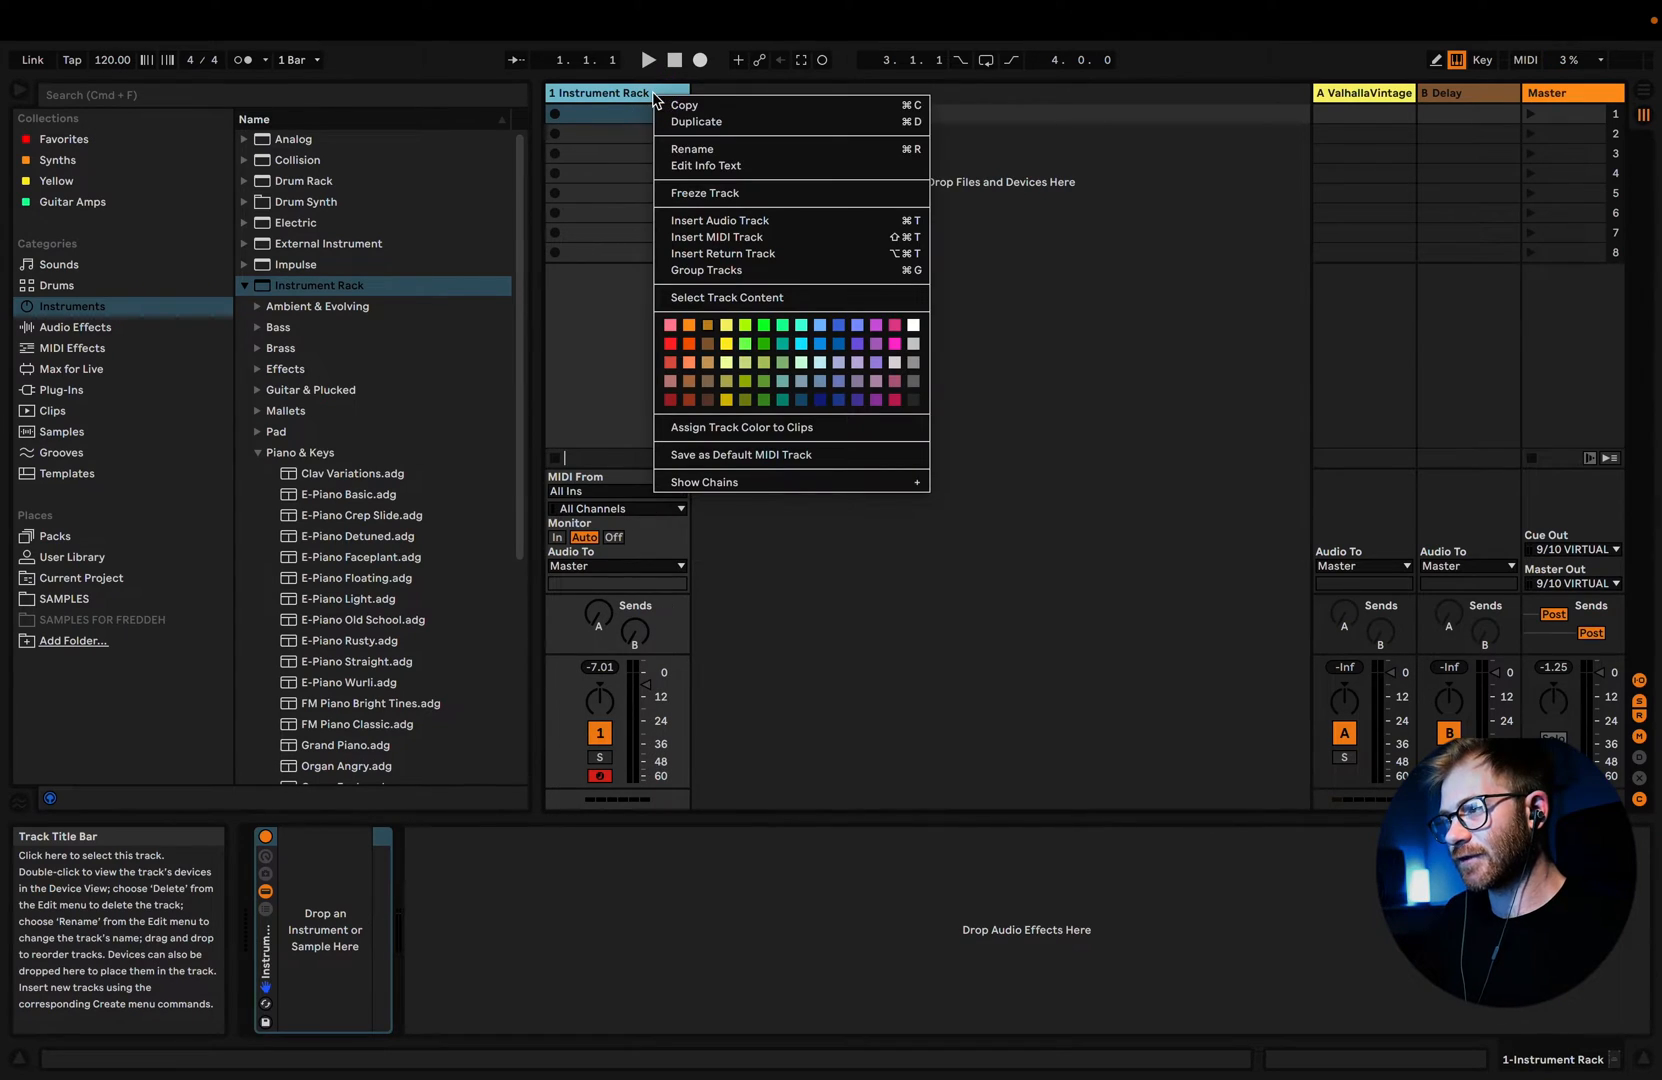
{"action": "left_click", "coordinate": [688, 149]}
{"action": "type", "text": "USB Keys"}
{"action": "key", "text": "Return"}
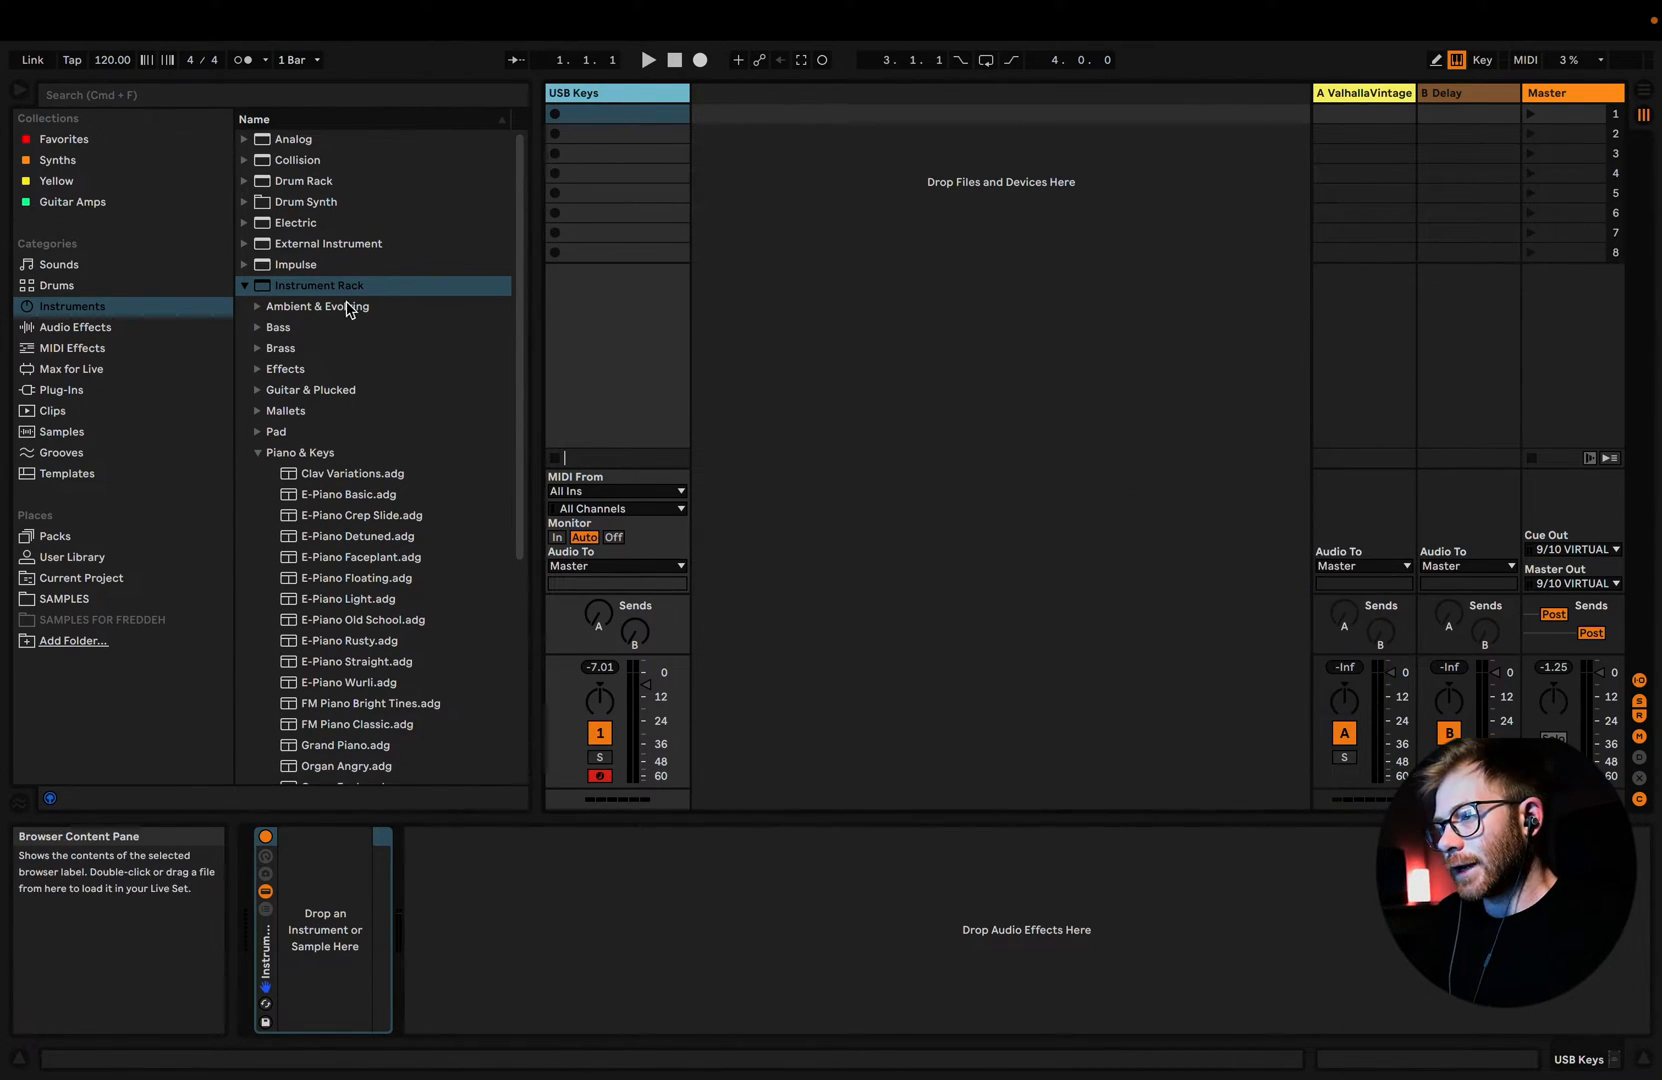
Step: Load the E-Piano Basic preset into the empty Instrument Rack on the USB Keys track
{"action": "scroll", "coordinate": [334, 464], "scroll_direction": "down", "scroll_amount": 5}
{"action": "scroll", "coordinate": [348, 400], "scroll_direction": "up", "scroll_amount": 2}
{"action": "left_click_drag", "start_coordinate": [350, 366], "coordinate": [316, 920]}
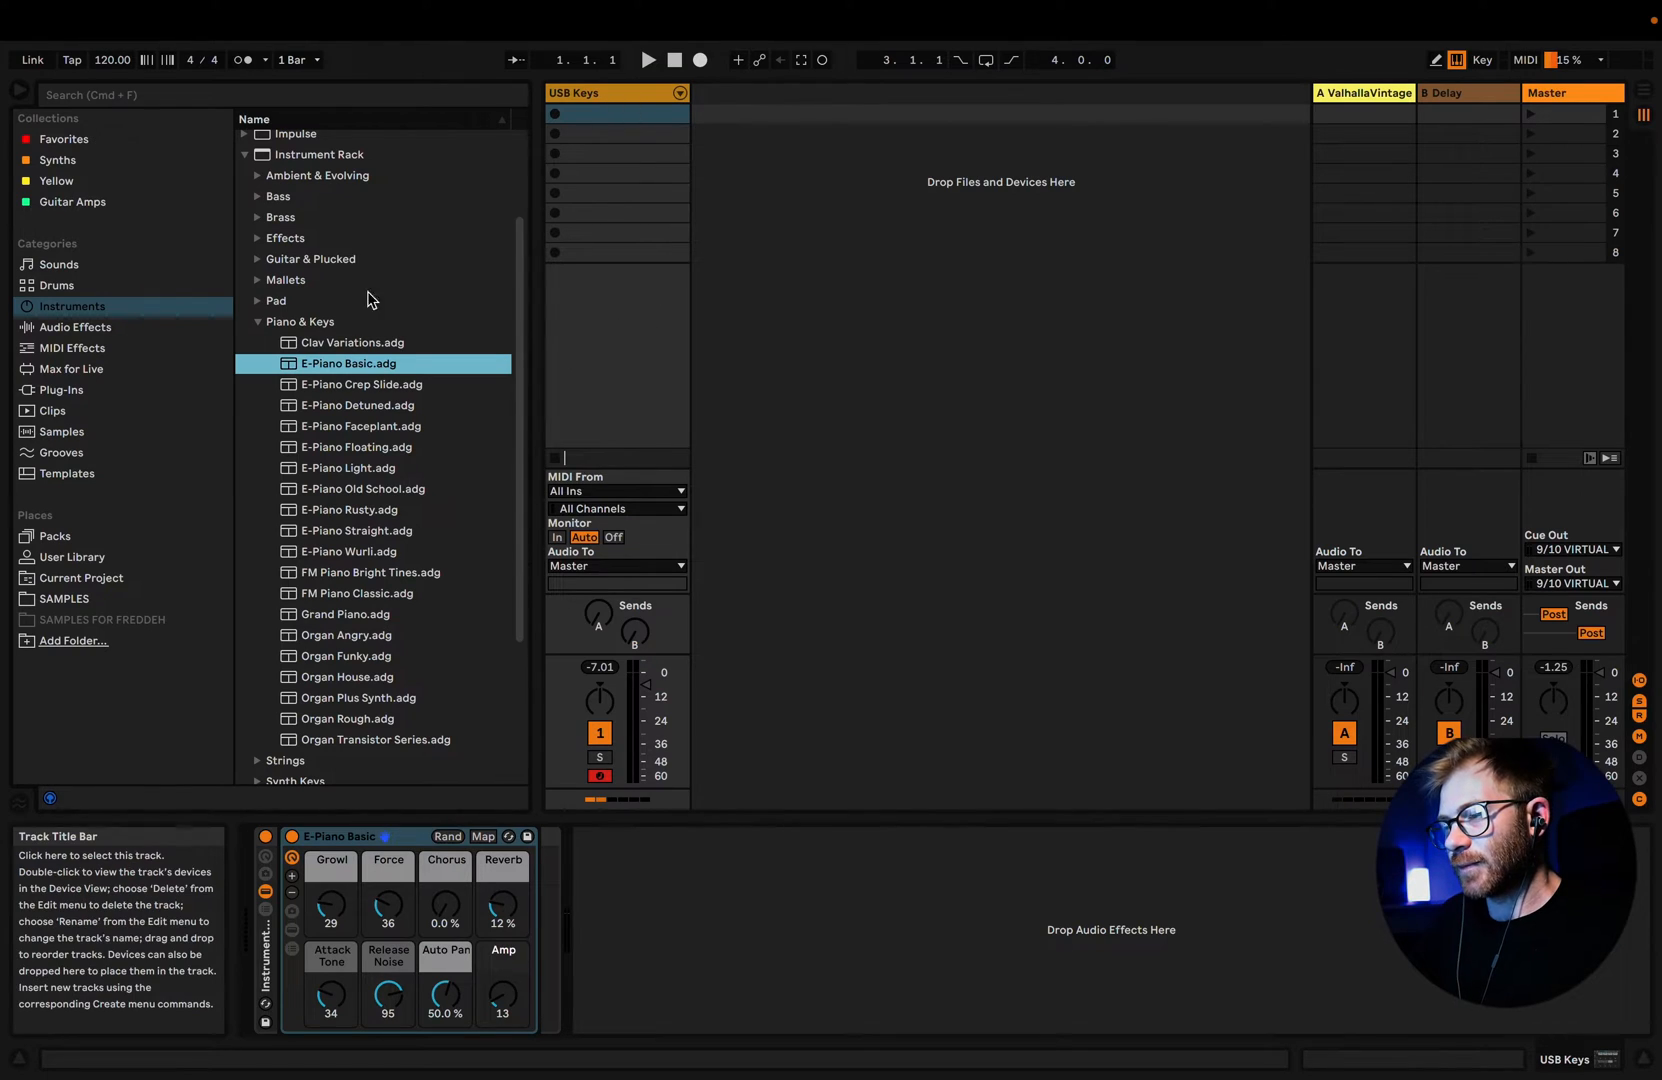
Step: Show the Instrument Rack's chain list and add the Analog instrument as a second chain below E-Piano Basic
{"action": "scroll", "coordinate": [377, 357], "scroll_direction": "up", "scroll_amount": 3}
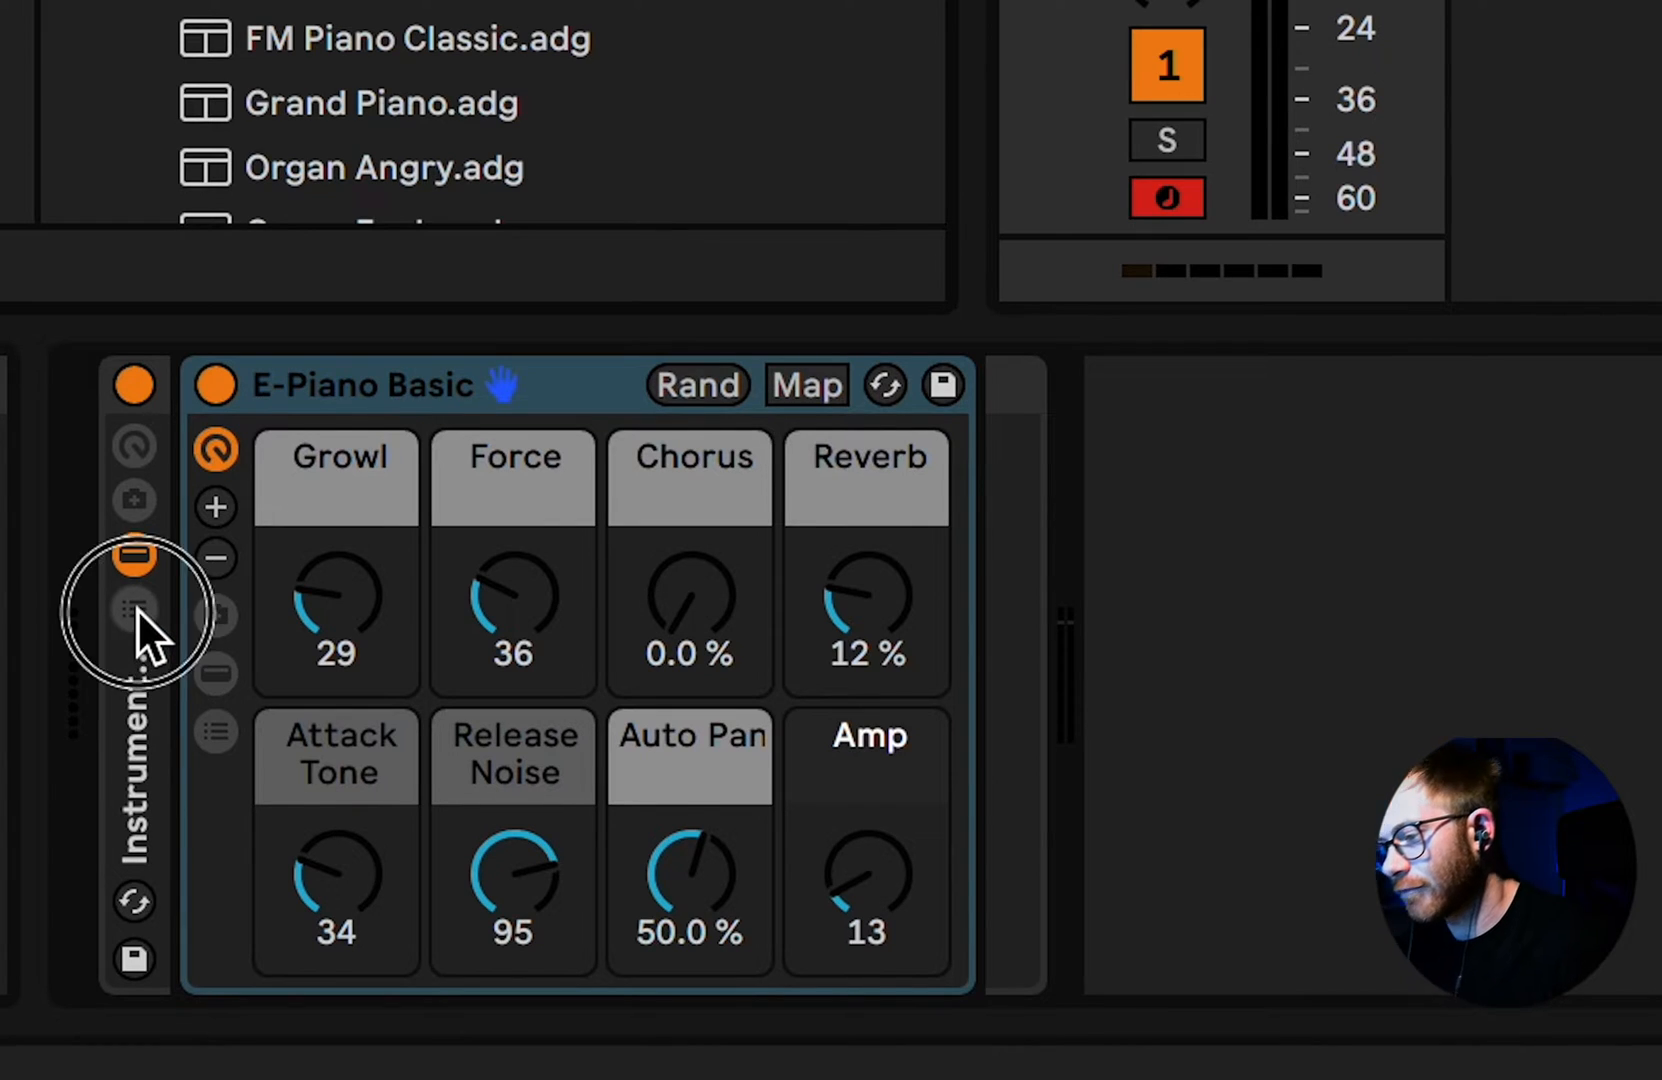
{"action": "left_click", "coordinate": [136, 606]}
{"action": "left_click", "coordinate": [306, 578]}
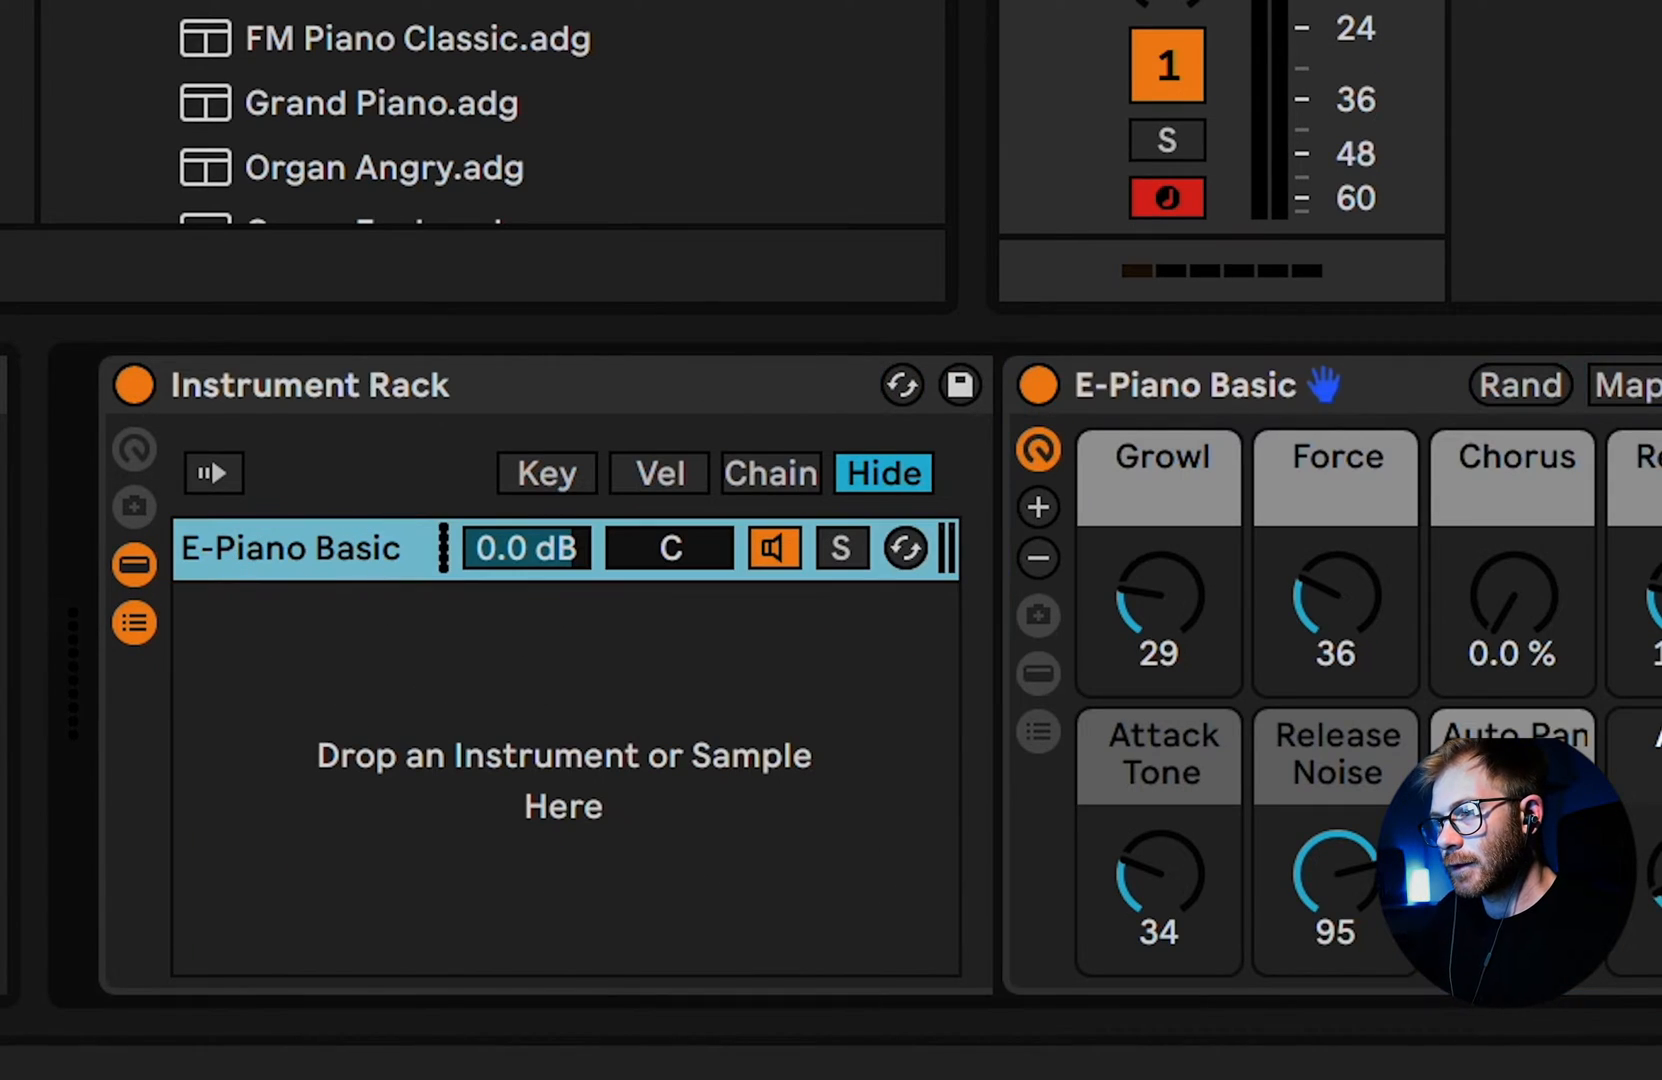
{"action": "left_click_drag", "start_coordinate": [300, 3], "coordinate": [492, 697]}
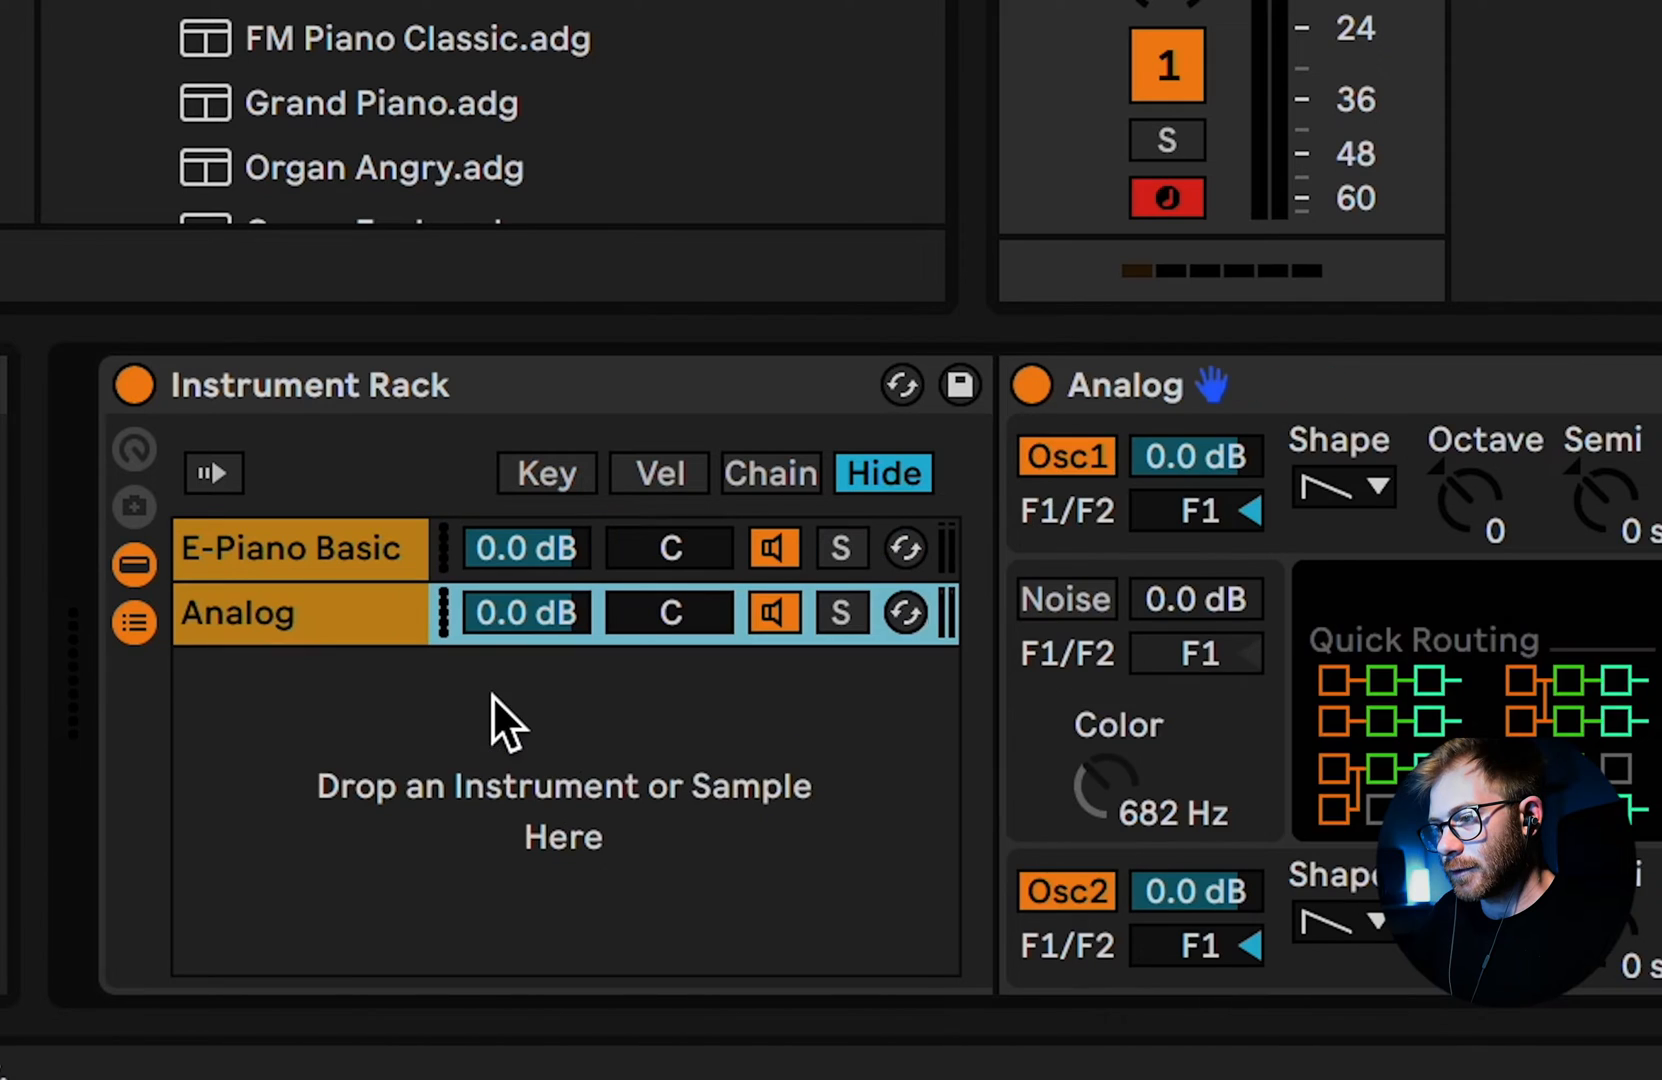
{"action": "left_click", "coordinate": [336, 610]}
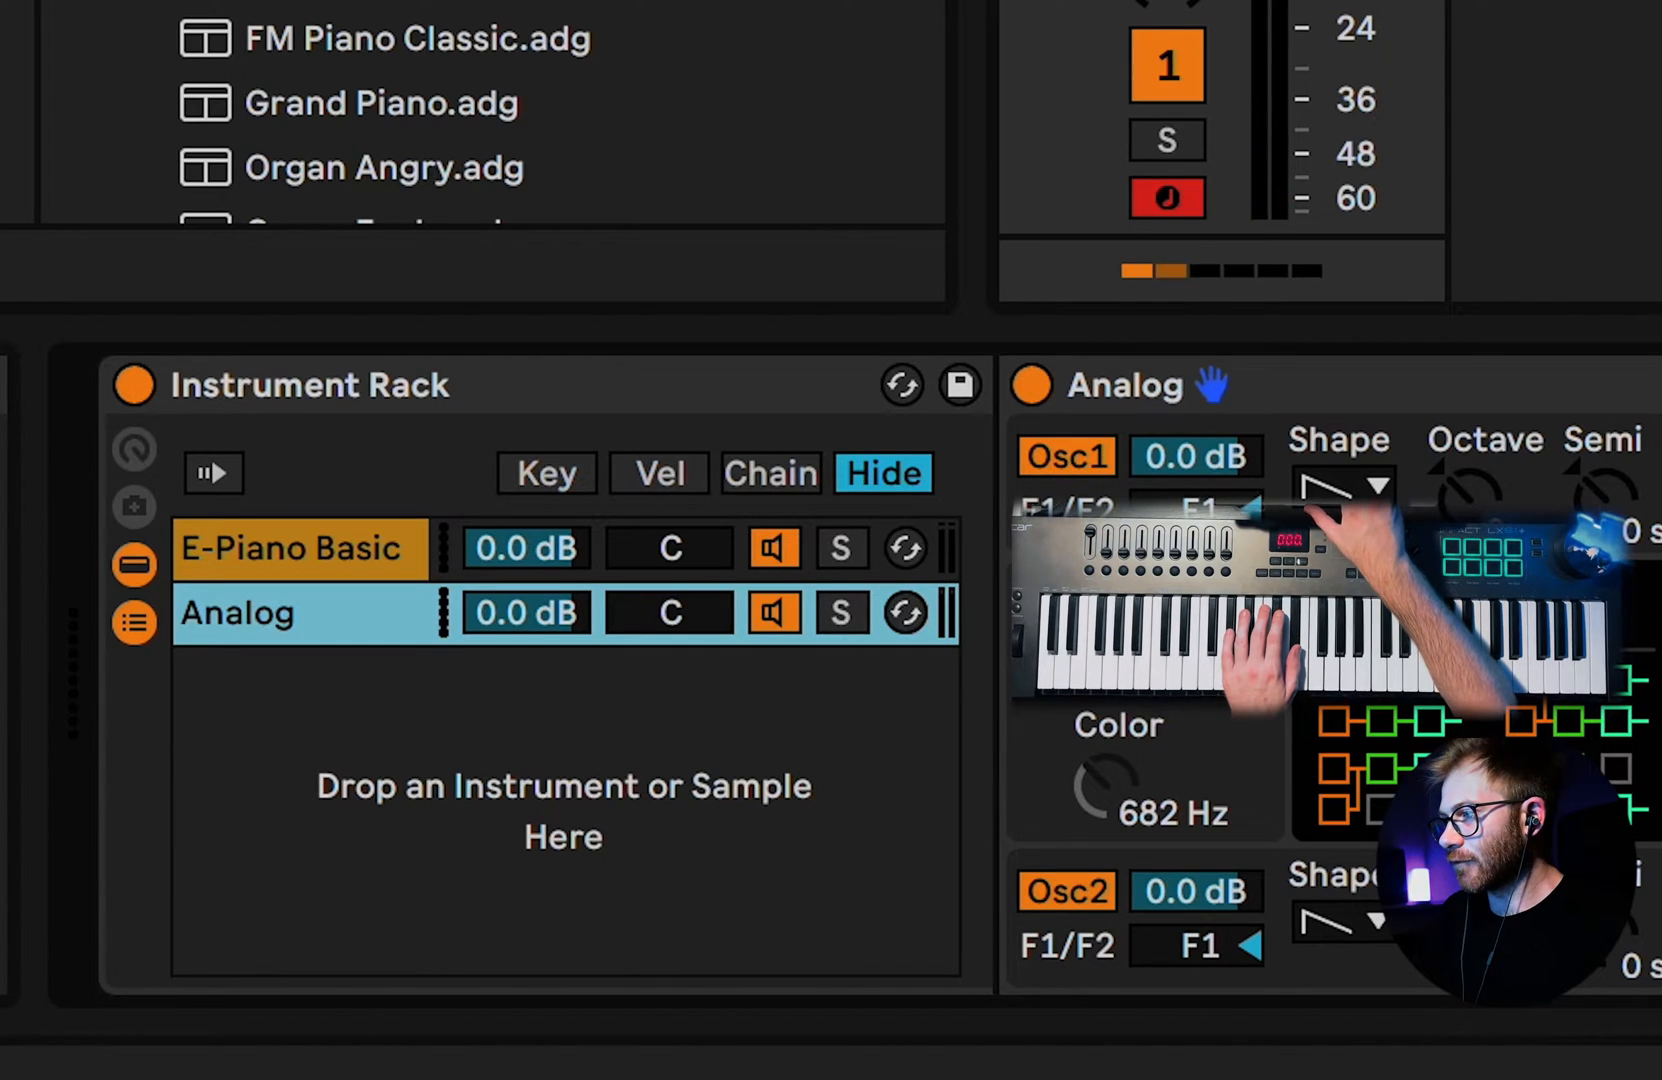
Step: Map the chain activators of E-Piano Basic and Analog in the rack to a controller button
{"action": "key", "text": "ctrl+m"}
{"action": "left_click", "coordinate": [775, 548]}
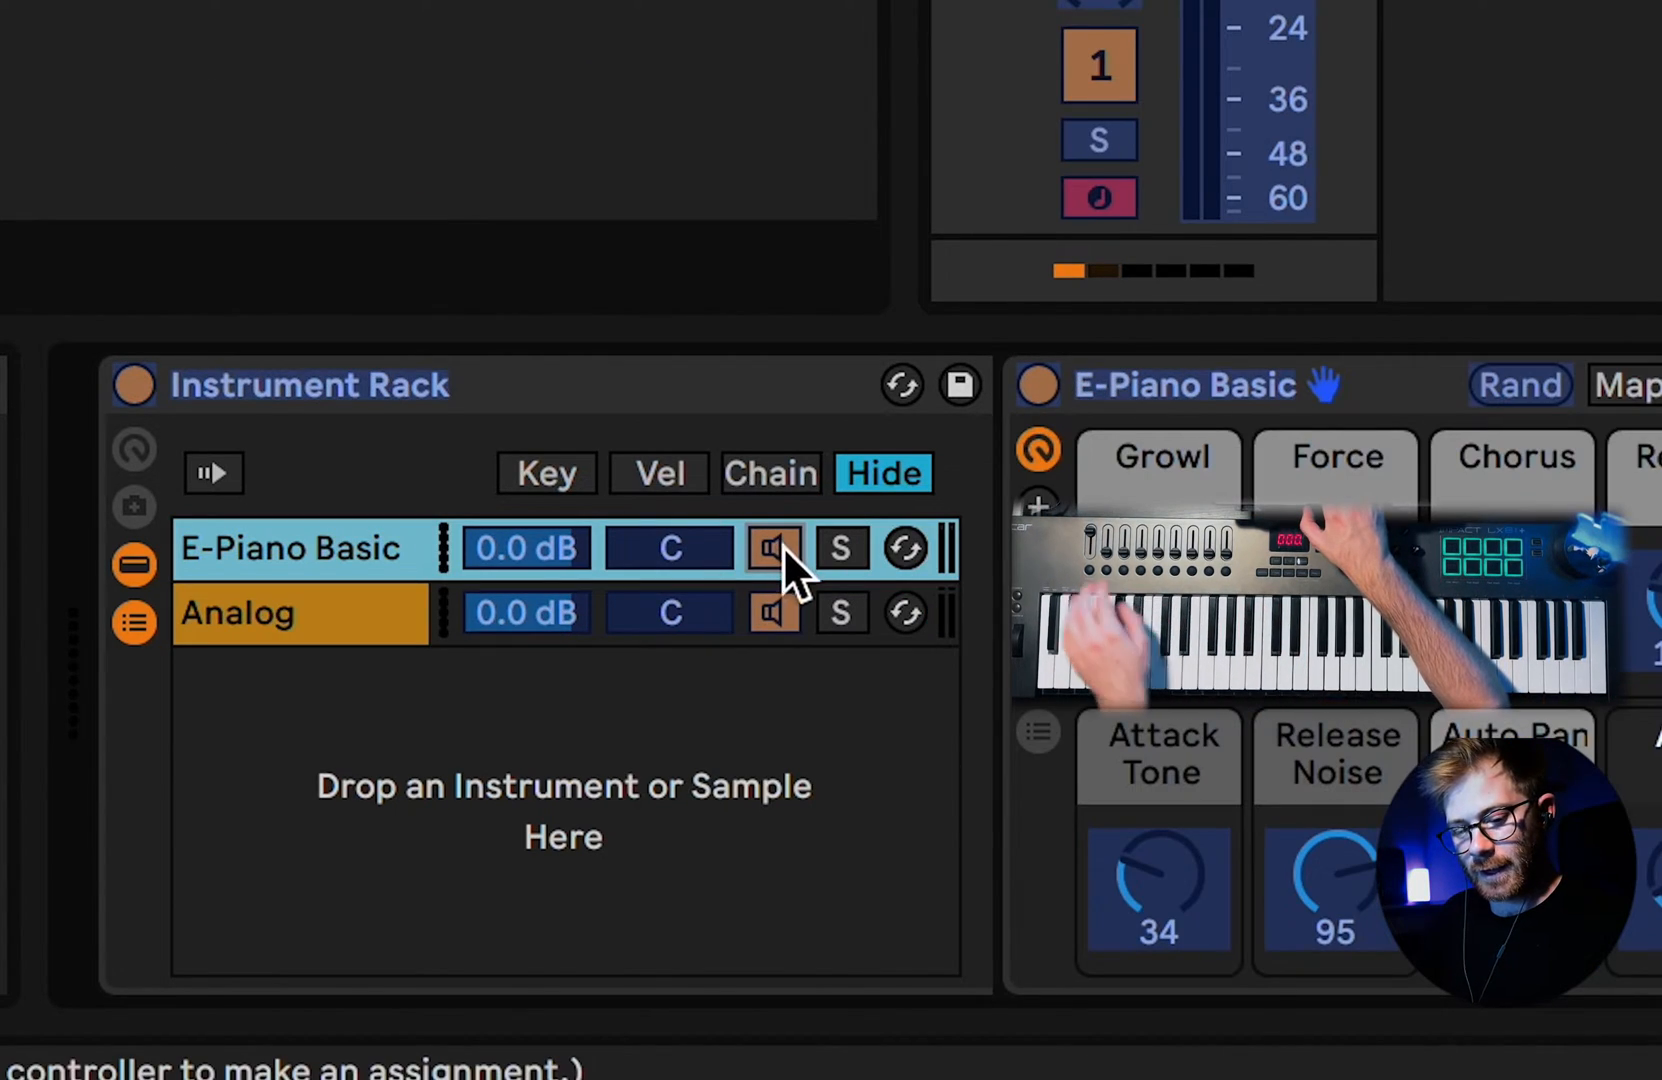
{"action": "left_click", "coordinate": [777, 614]}
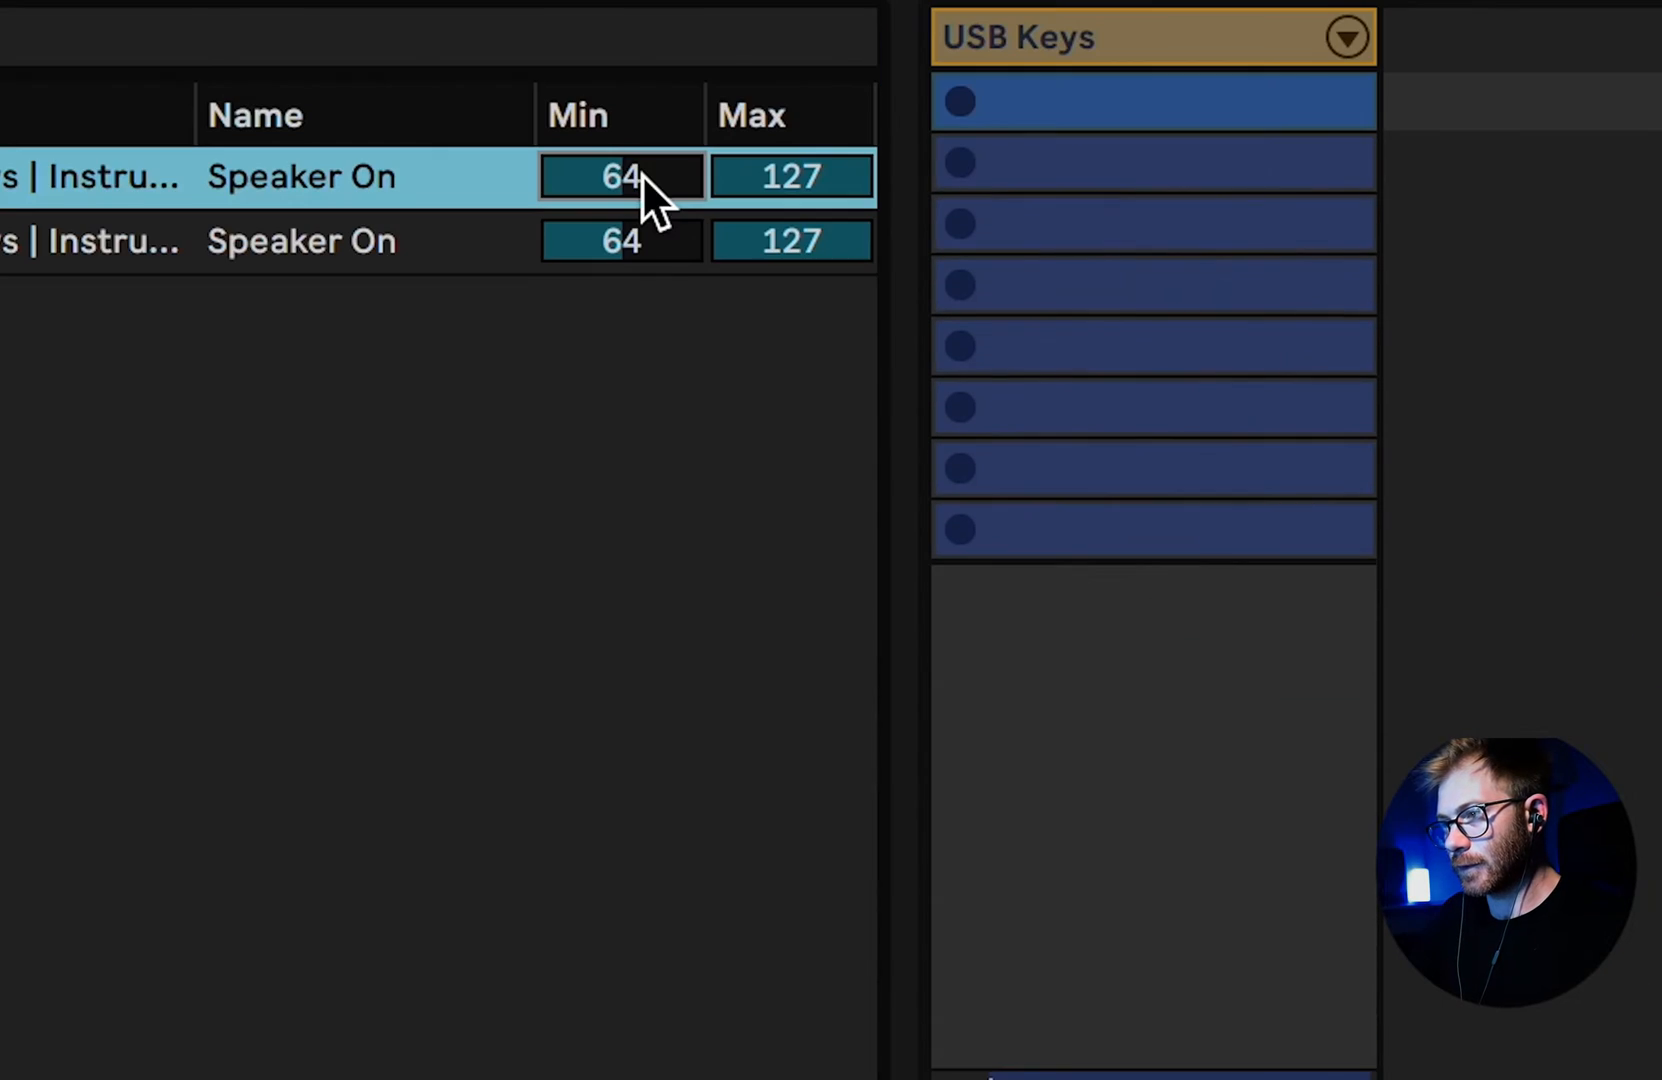
Step: Set the first Speaker On mapping's range to 0–1 and invert the second one to minimum 1 and maximum 0
{"action": "type", "text": "0"}
{"action": "left_click", "coordinate": [784, 160]}
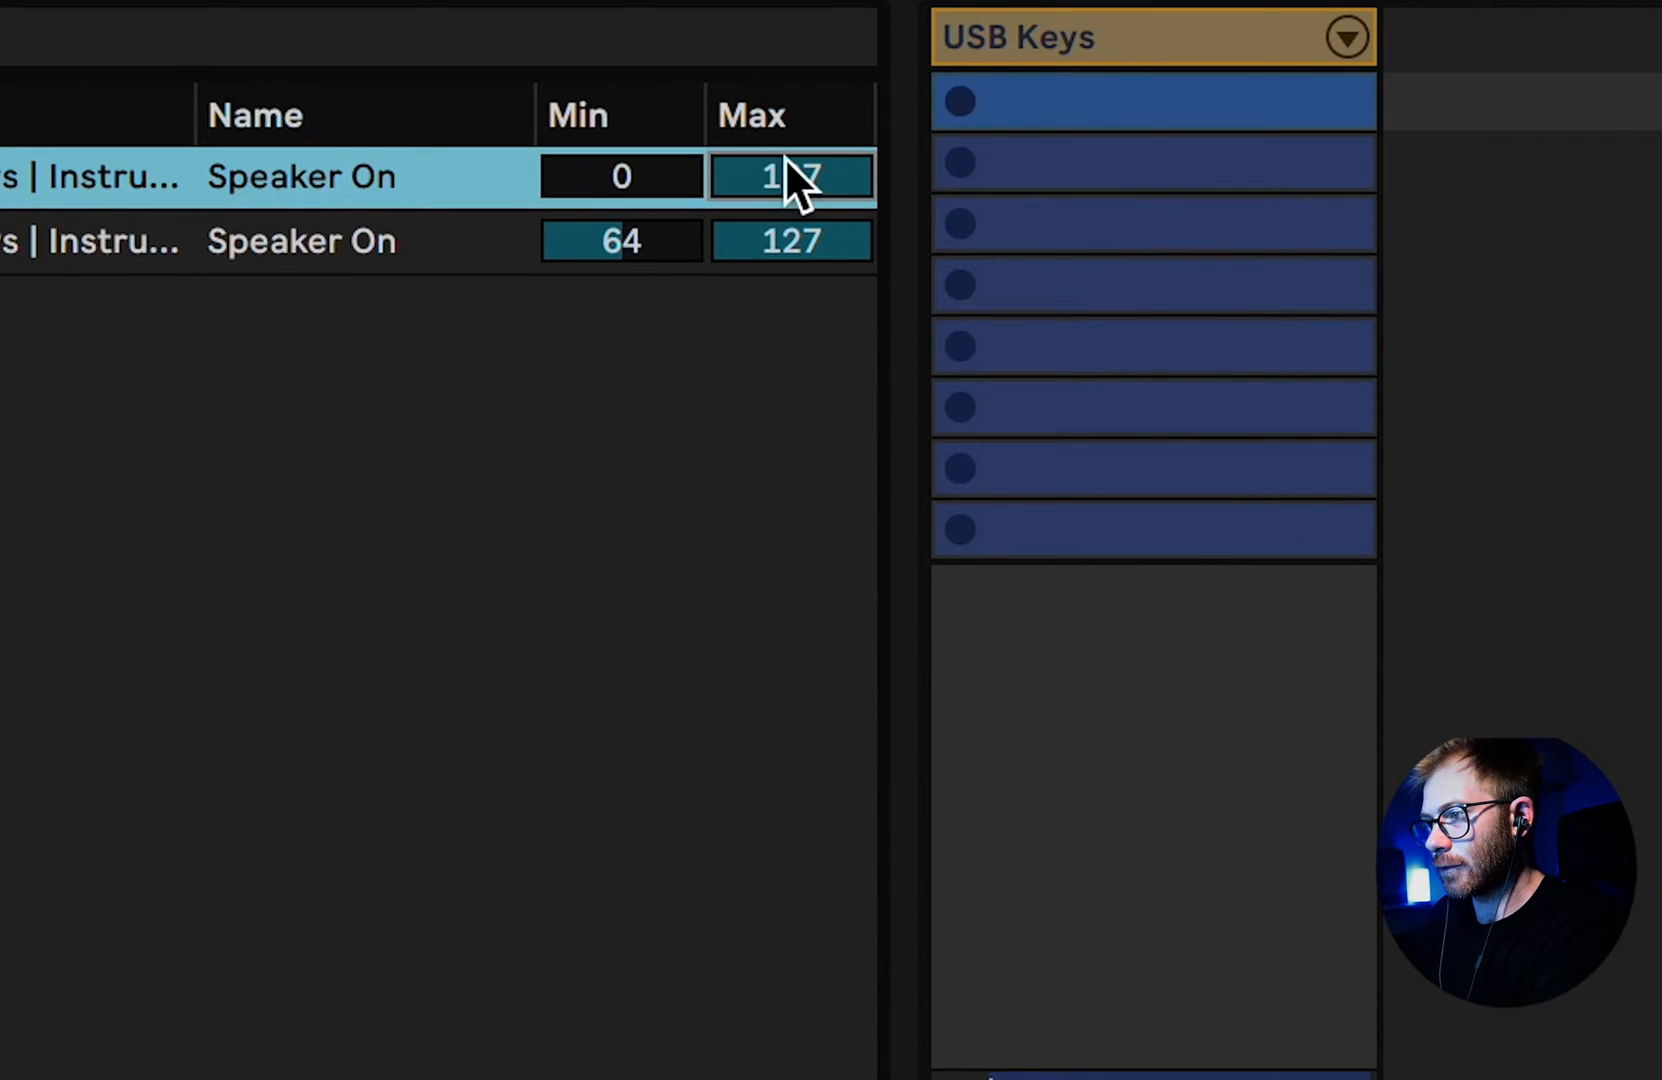
{"action": "type", "text": "61"}
{"action": "left_click", "coordinate": [631, 241]}
{"action": "type", "text": "1"}
{"action": "key", "text": "Return"}
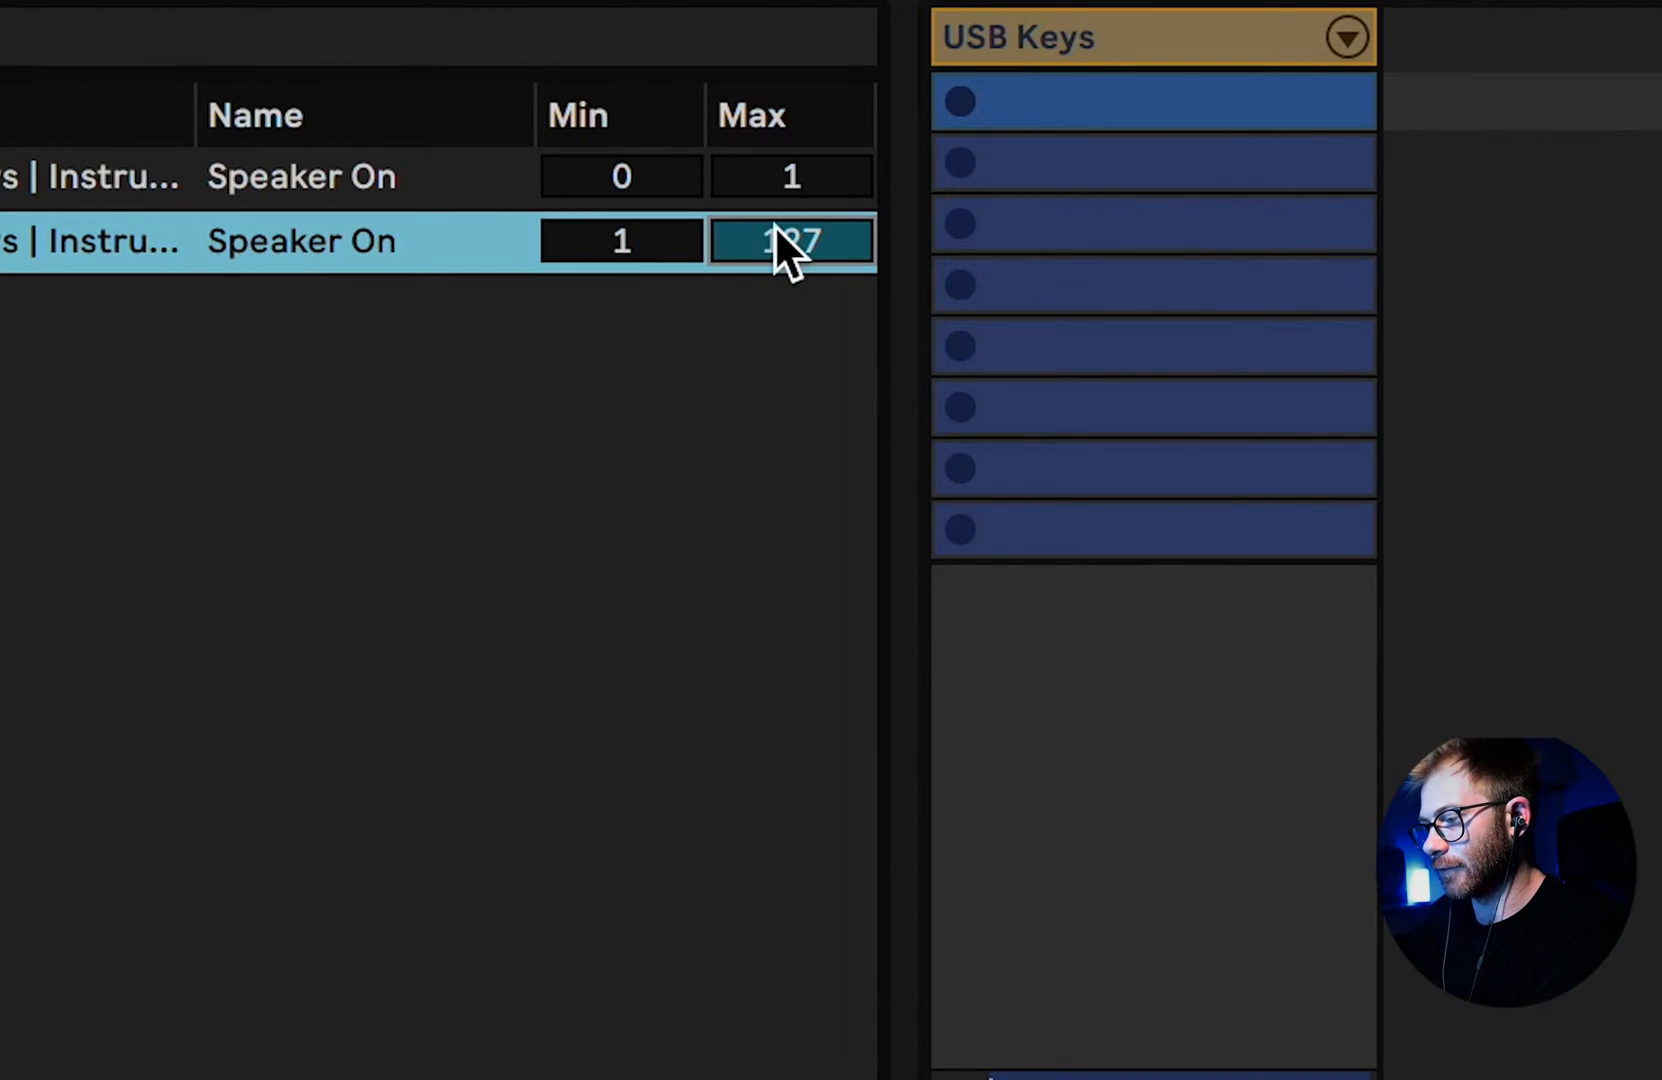
{"action": "left_click", "coordinate": [774, 226]}
{"action": "type", "text": "0"}
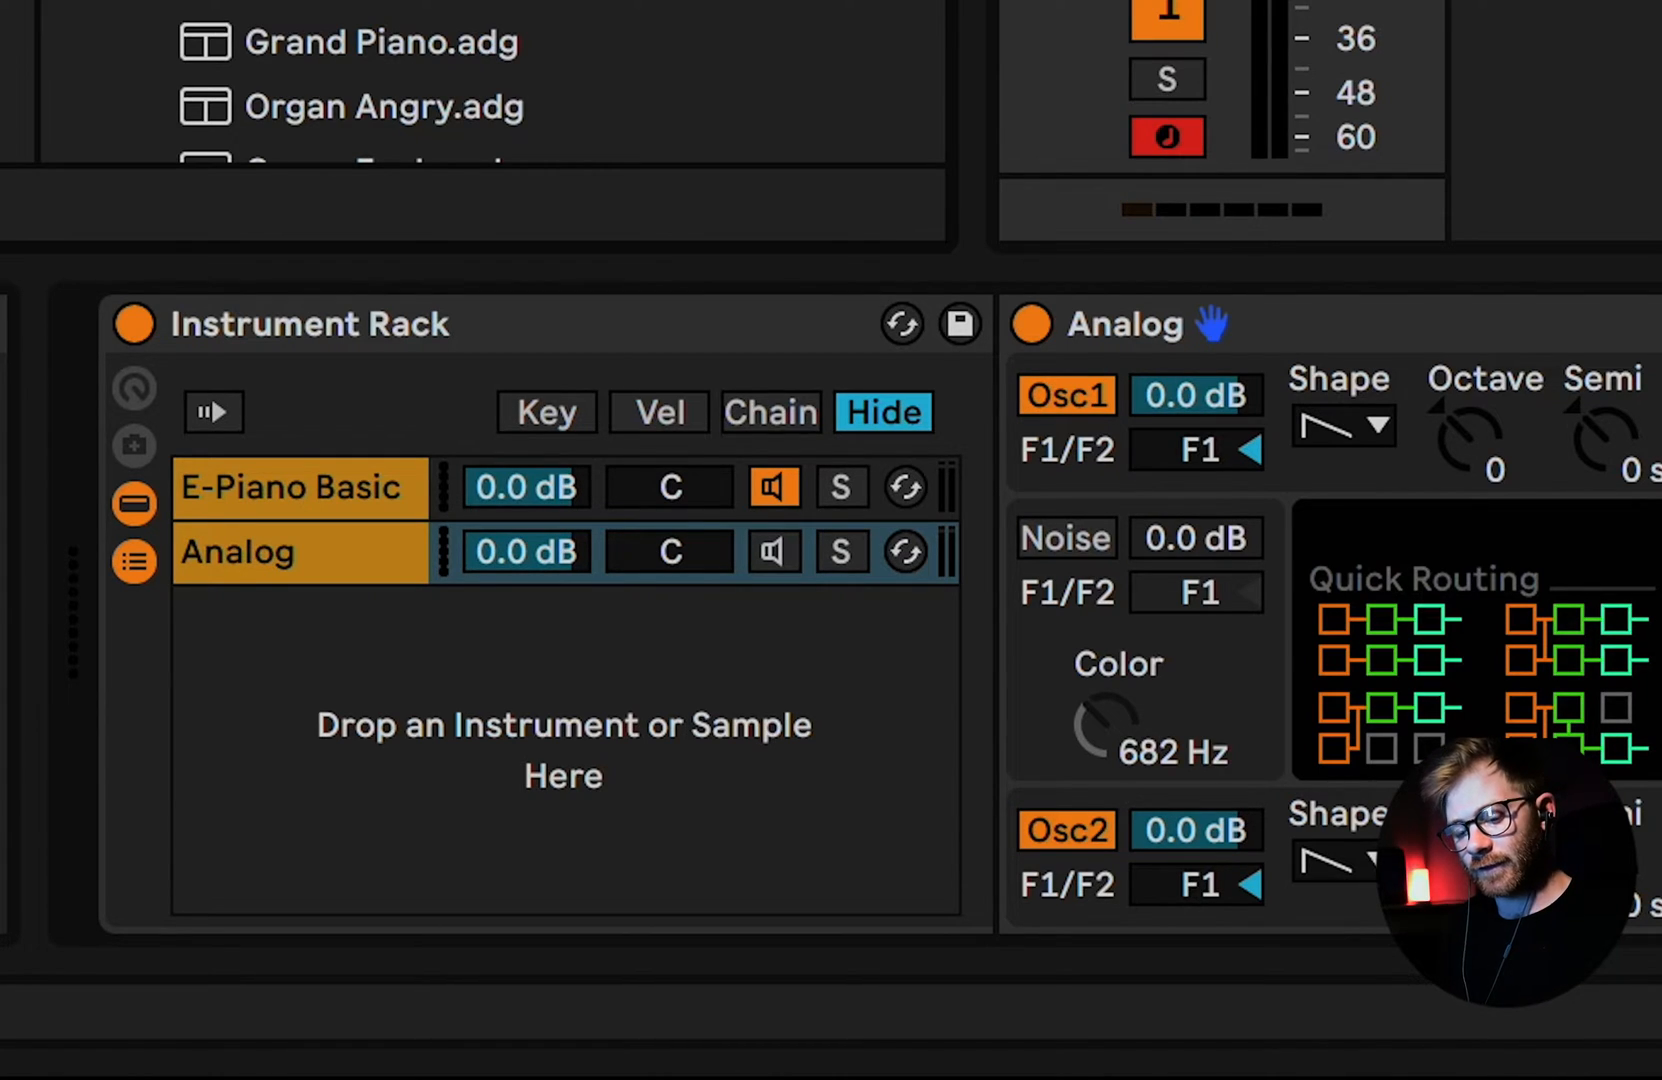
Step: Test switching between the E-Piano Basic and Analog chains with the mapped controller button
{"action": "key", "text": "a"}
{"action": "key", "text": "a"}
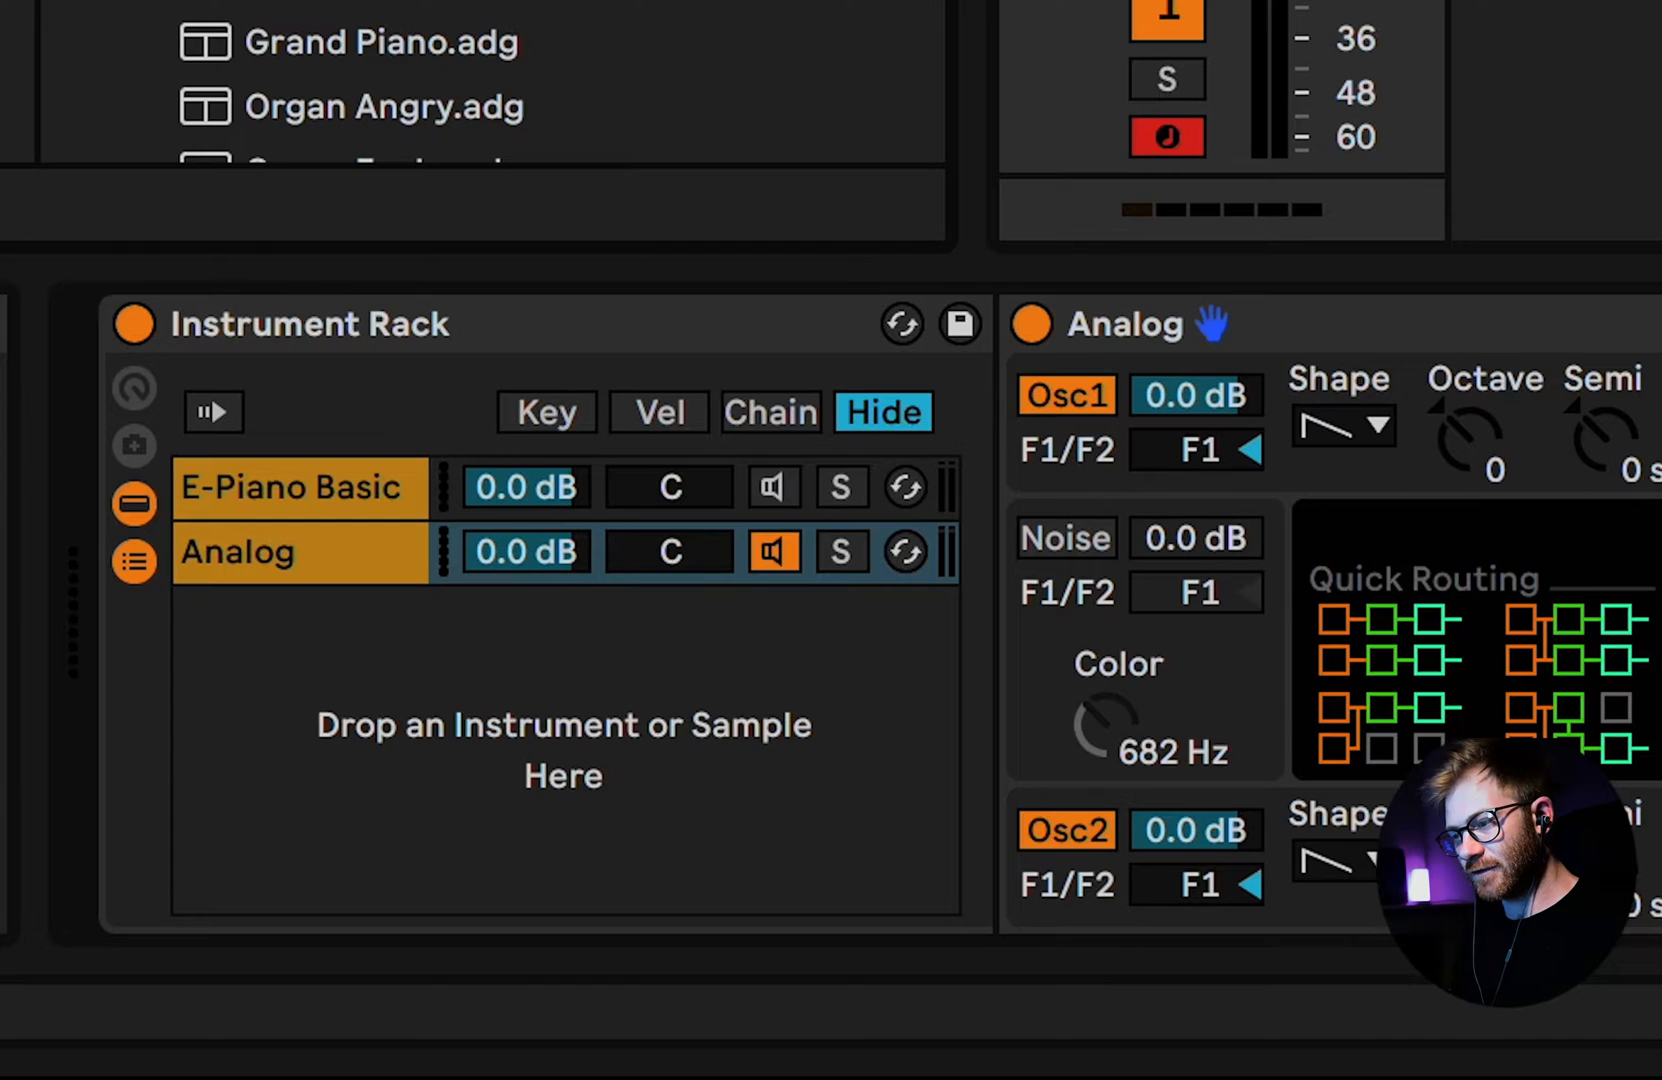
{"action": "key", "text": "a"}
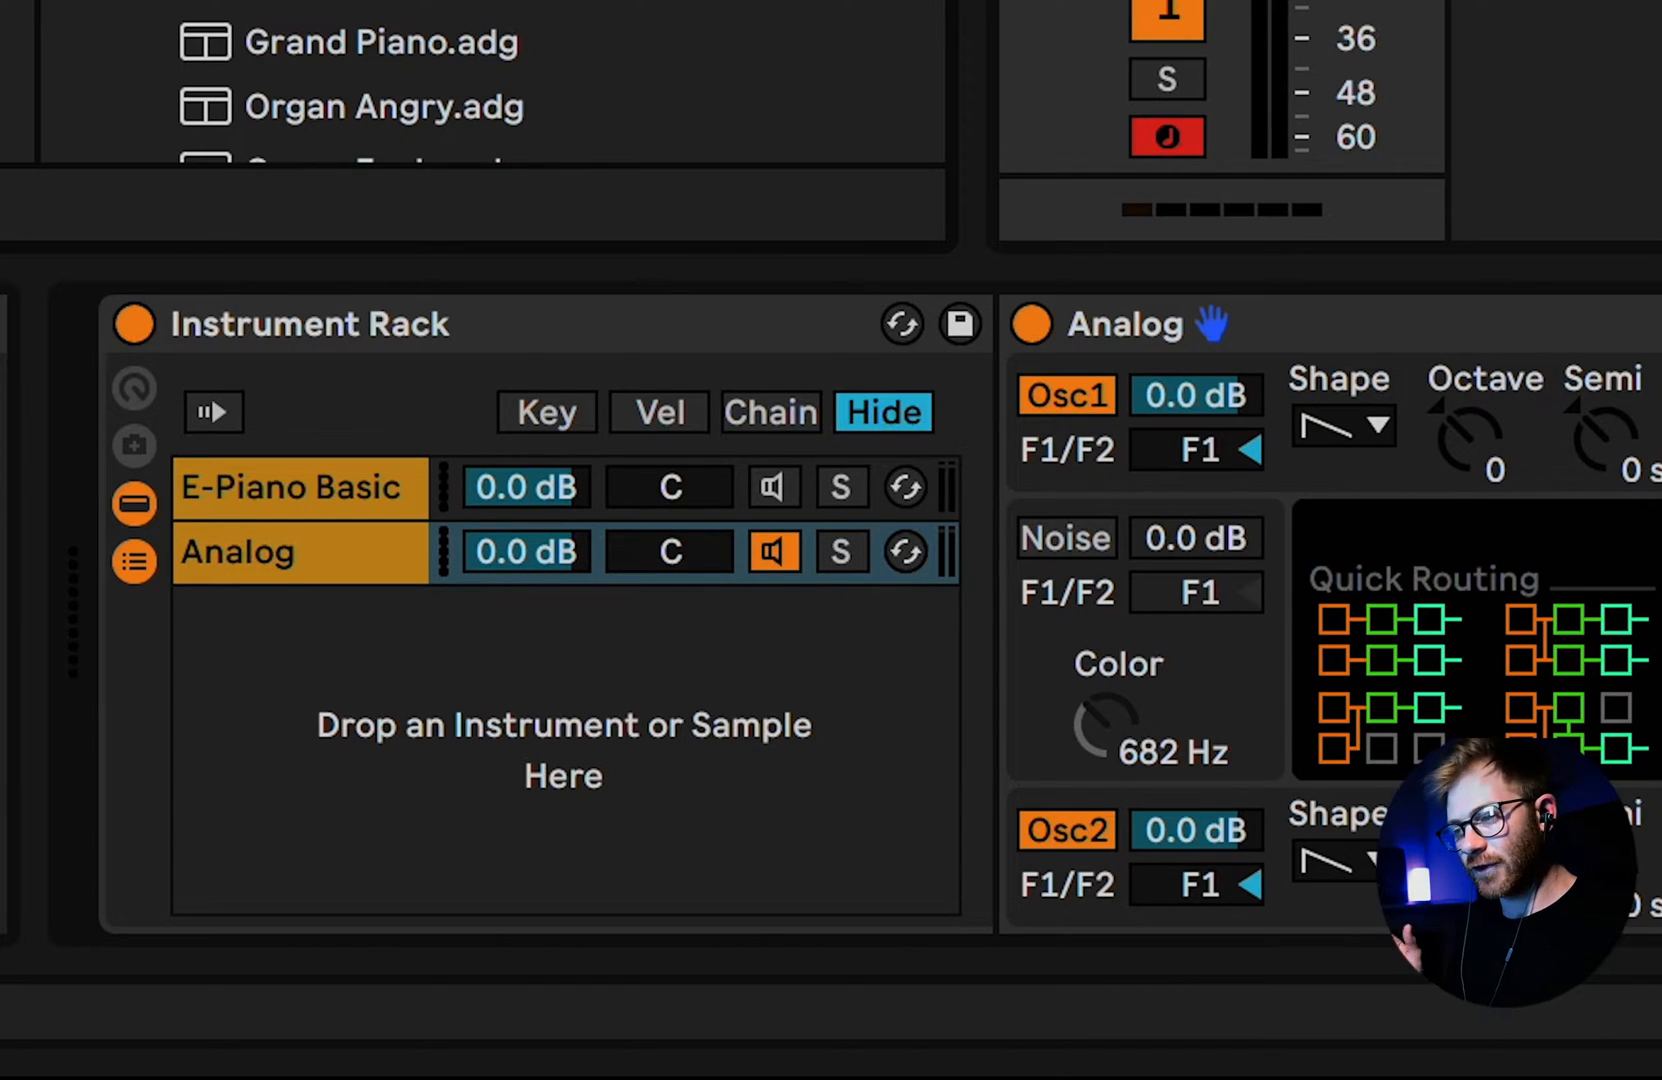
{"action": "key", "text": "a"}
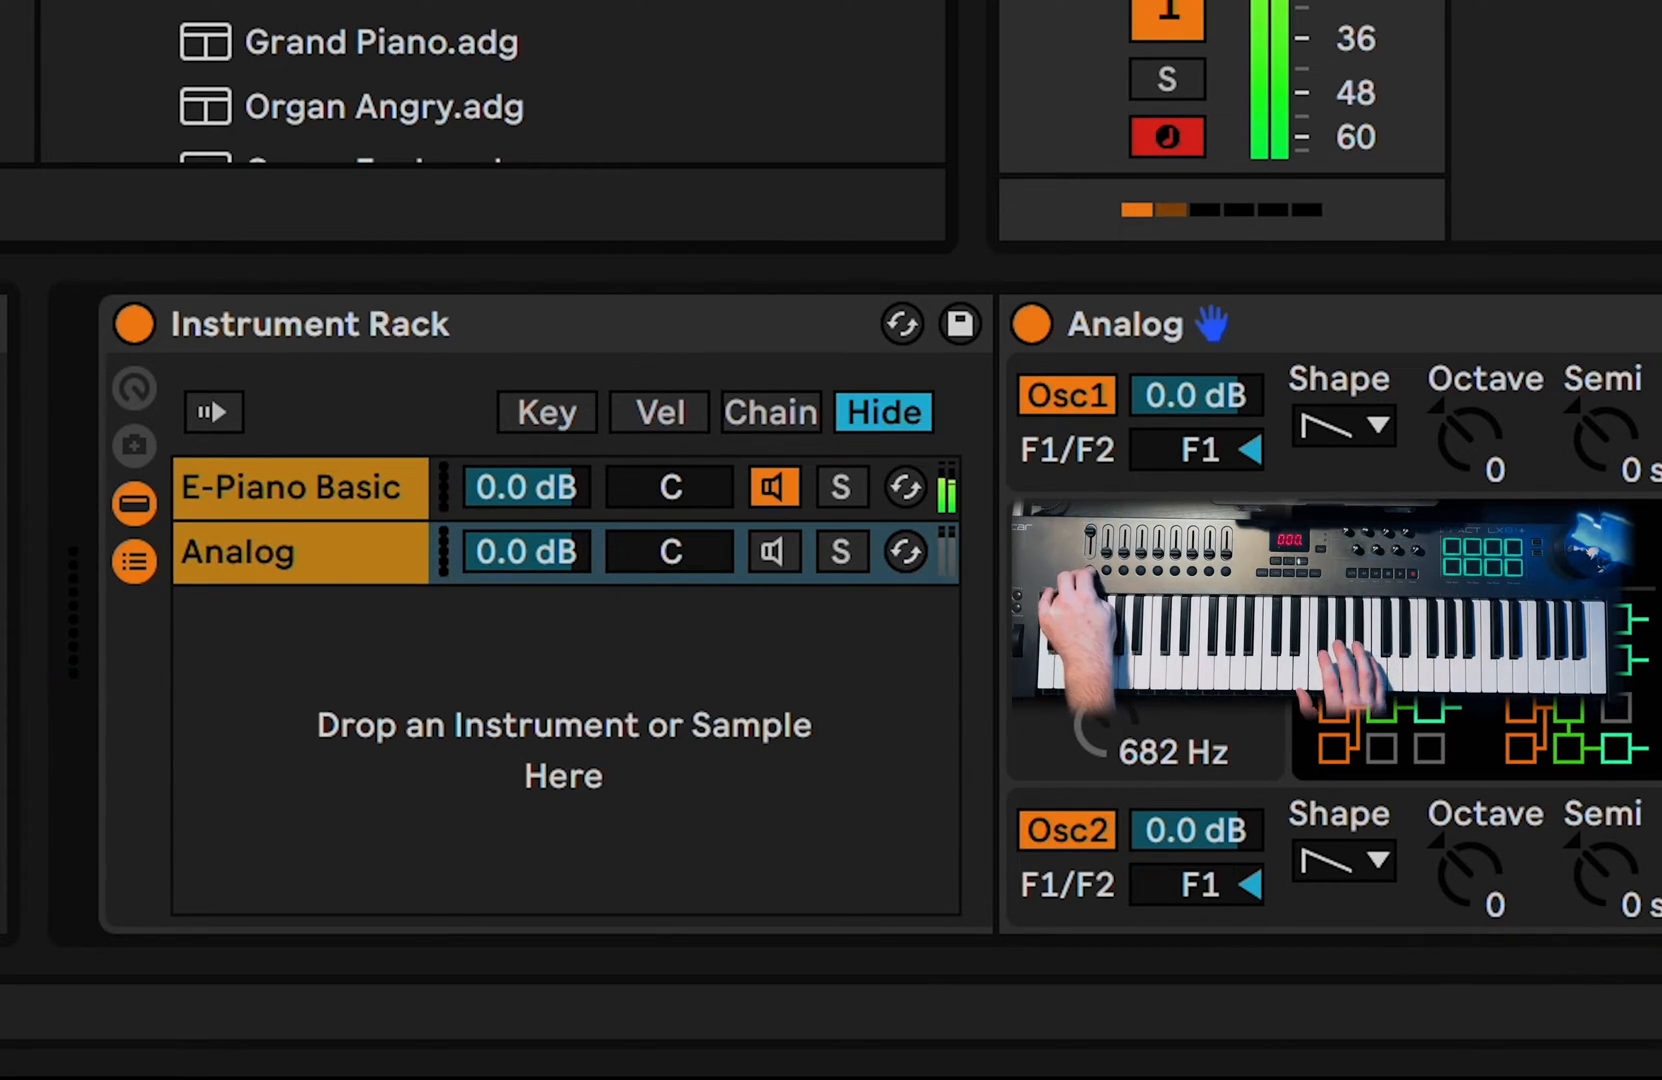
{"action": "left_click", "coordinate": [312, 488]}
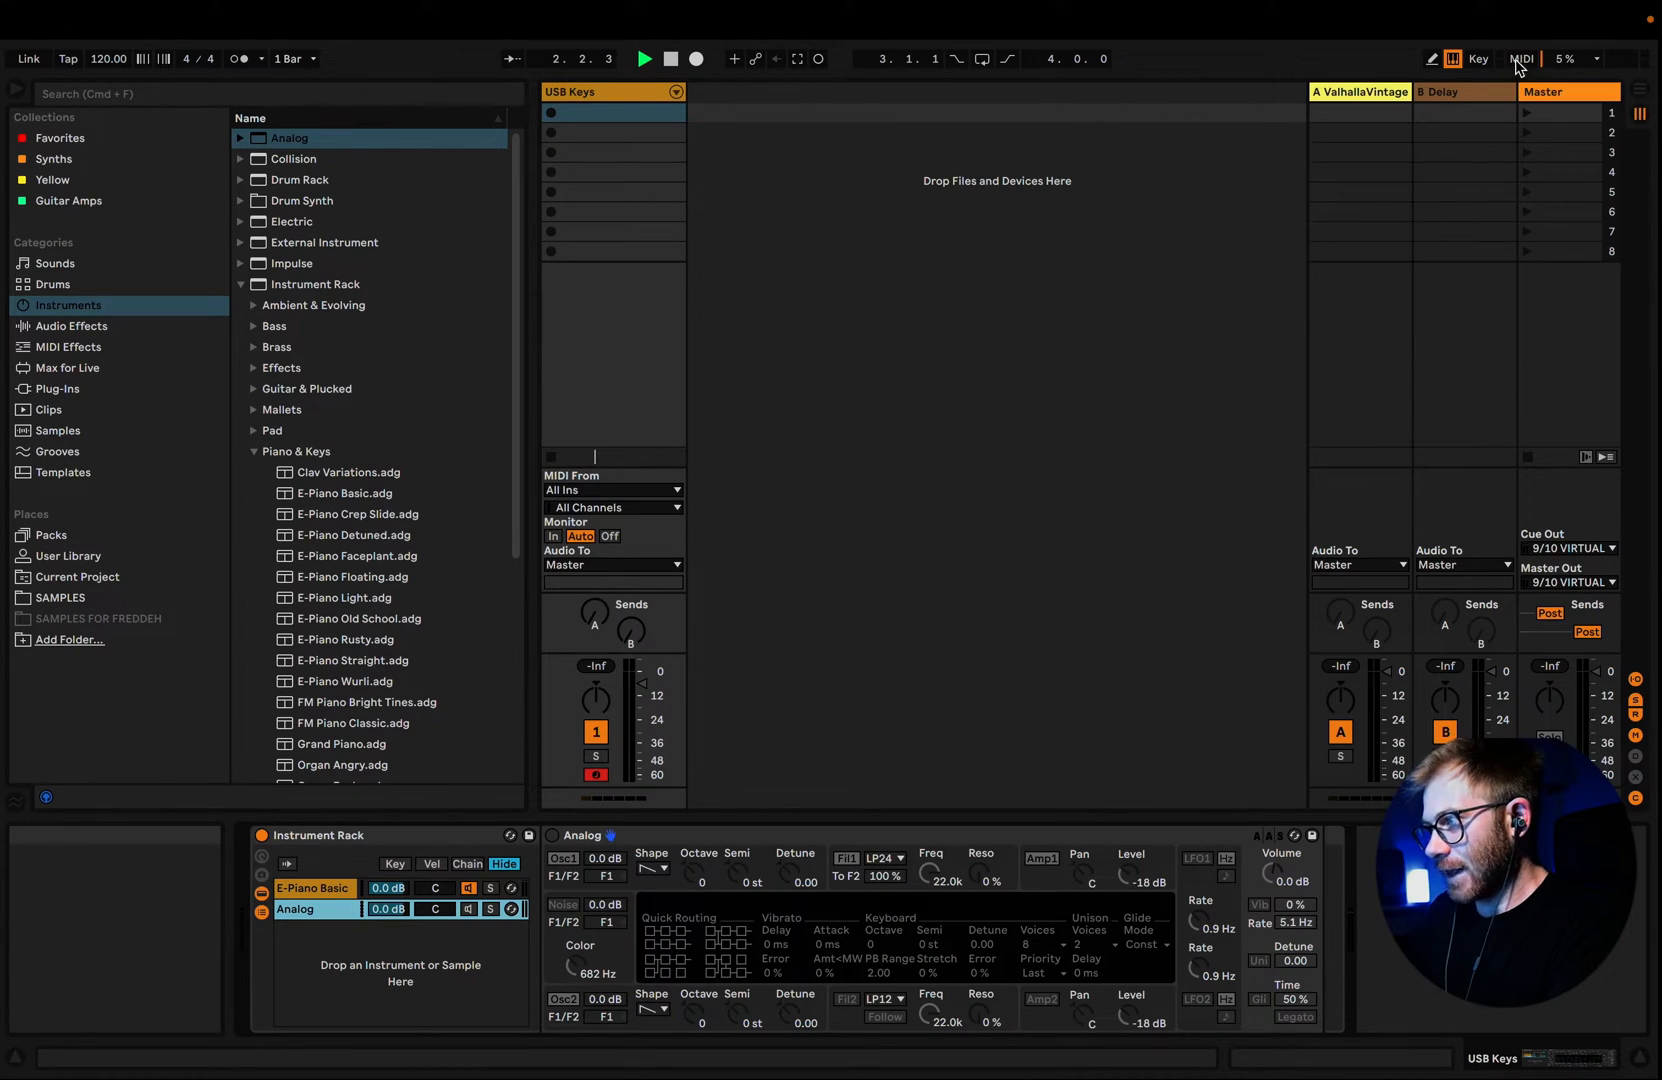
Step: Remove the two Speaker On mappings and activate both the E-Piano Basic and Analog chains
{"action": "left_click", "coordinate": [1521, 58]}
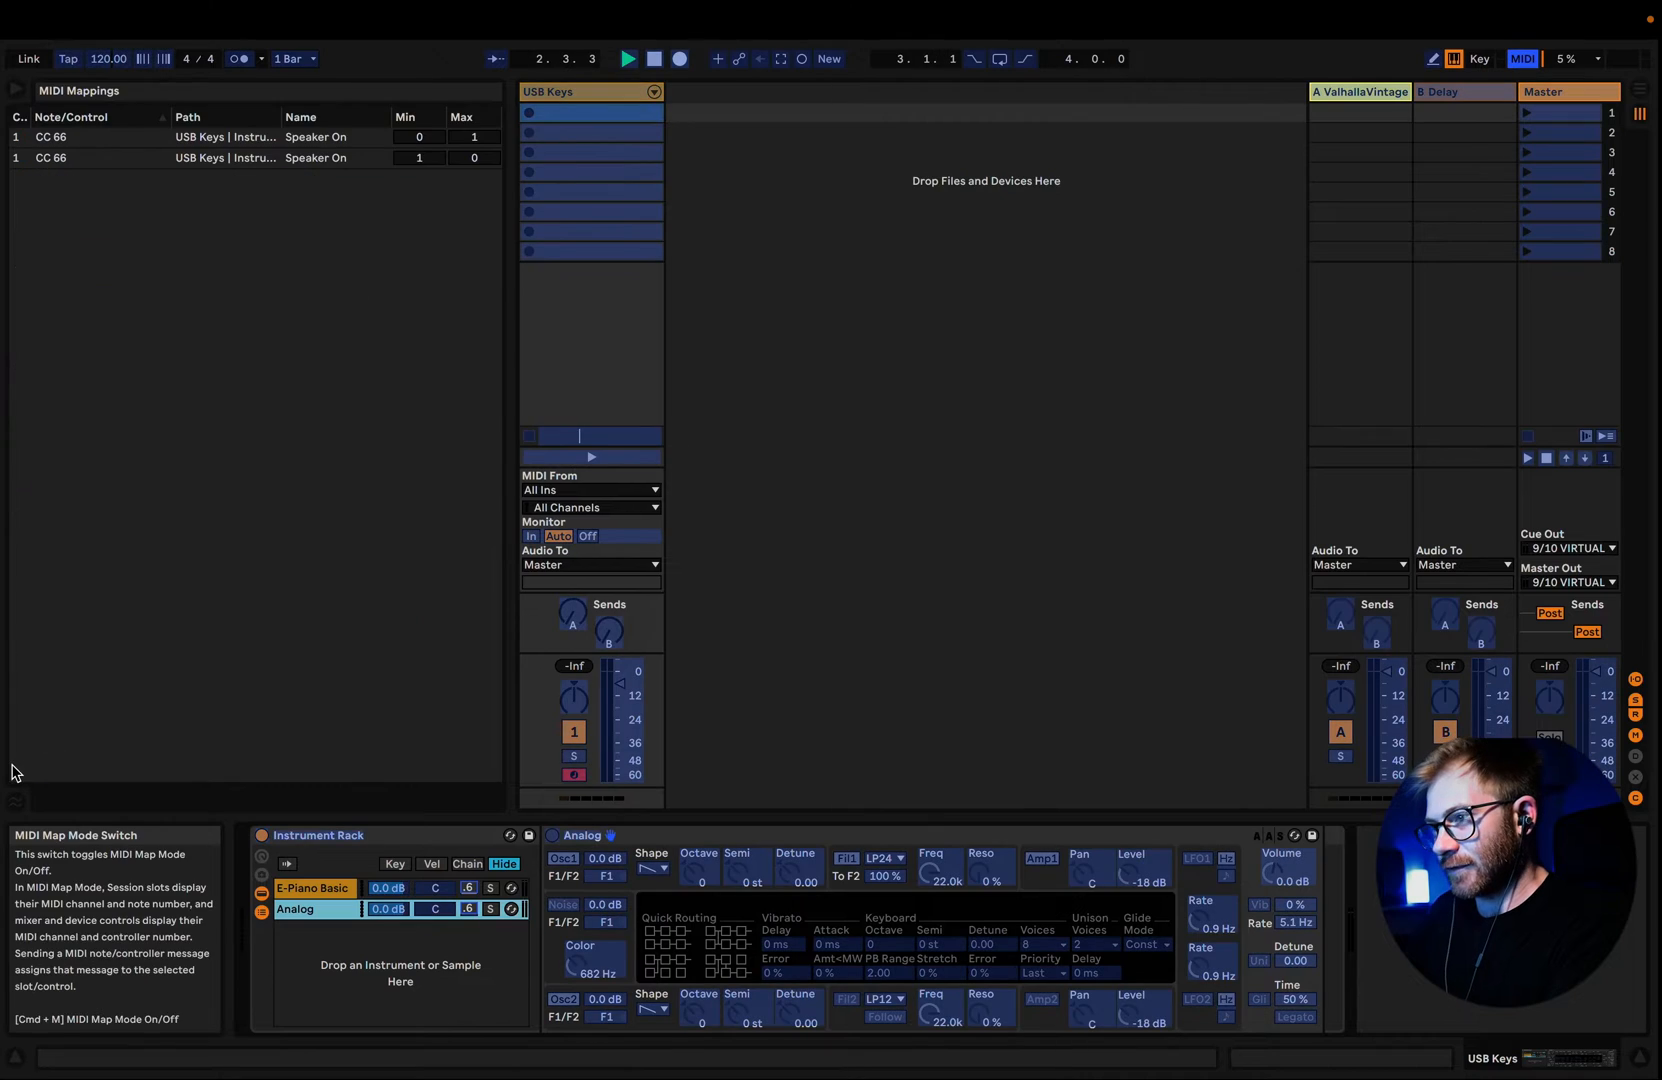
{"action": "left_click", "coordinate": [1521, 58]}
{"action": "left_click", "coordinate": [315, 890]}
{"action": "left_click", "coordinate": [300, 909]}
{"action": "left_click", "coordinate": [311, 889]}
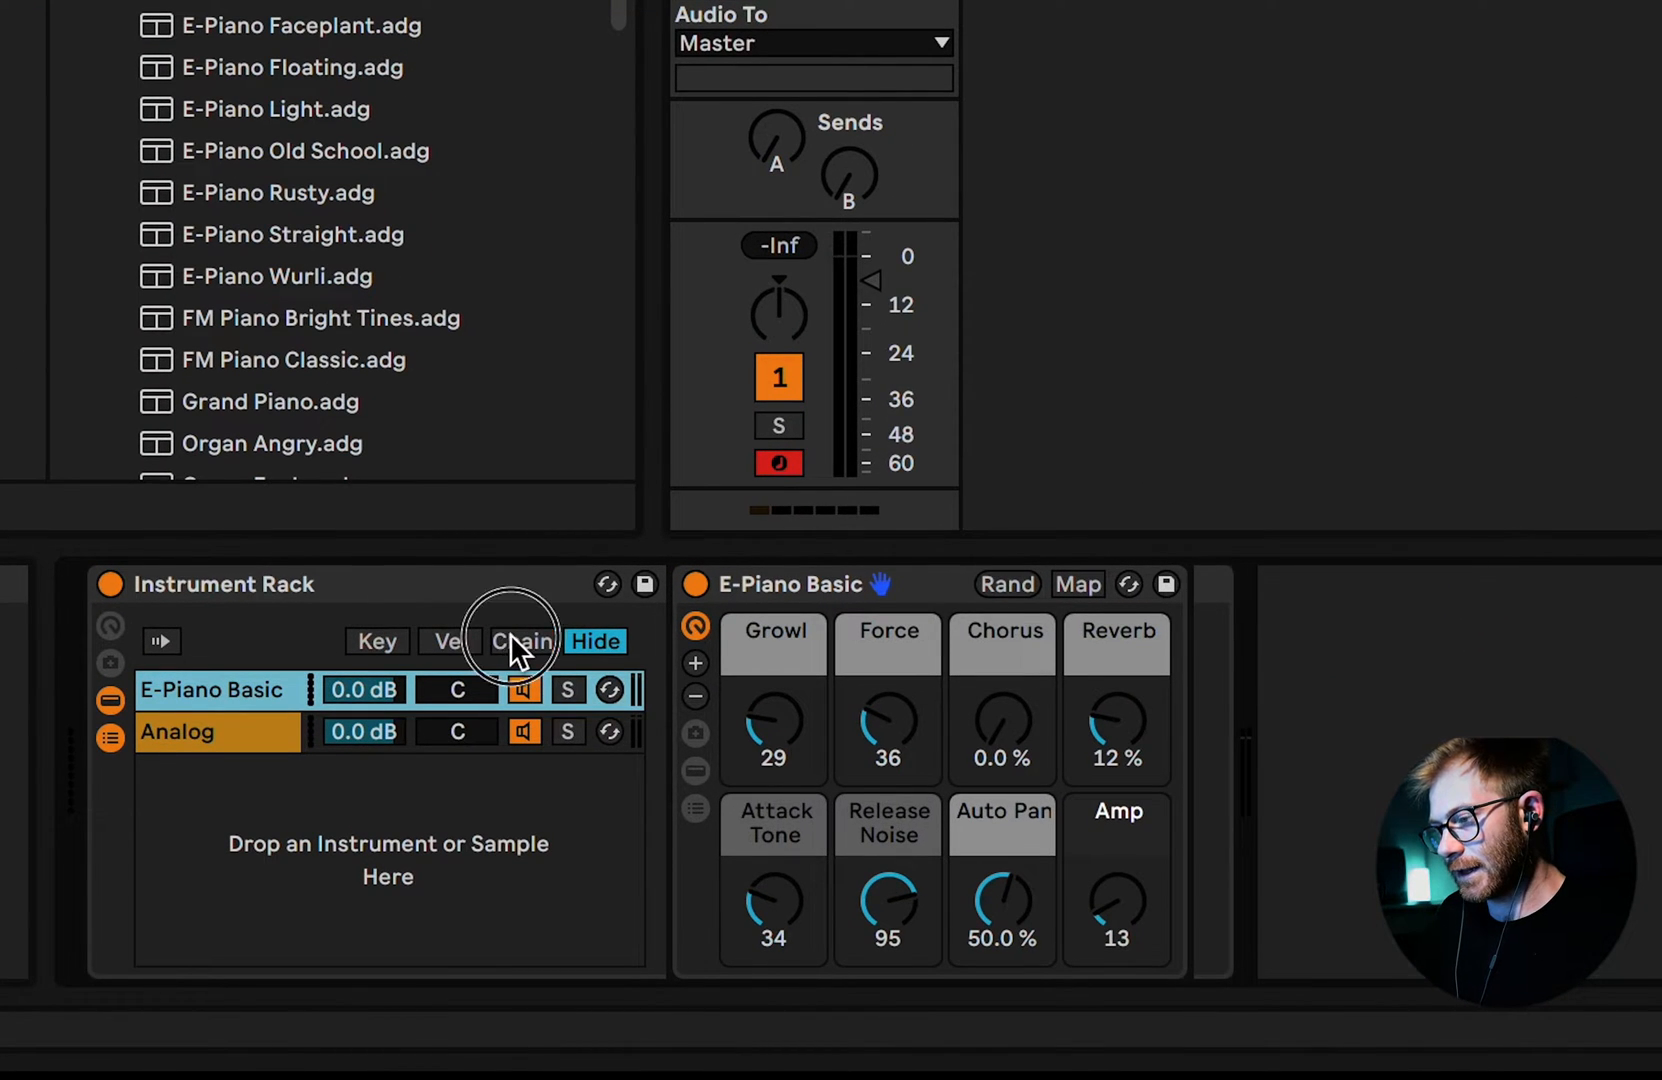
Step: Show the rack's chain zones, move the Analog chain's zone to 1 and try out the chain selector
{"action": "left_click", "coordinate": [509, 640]}
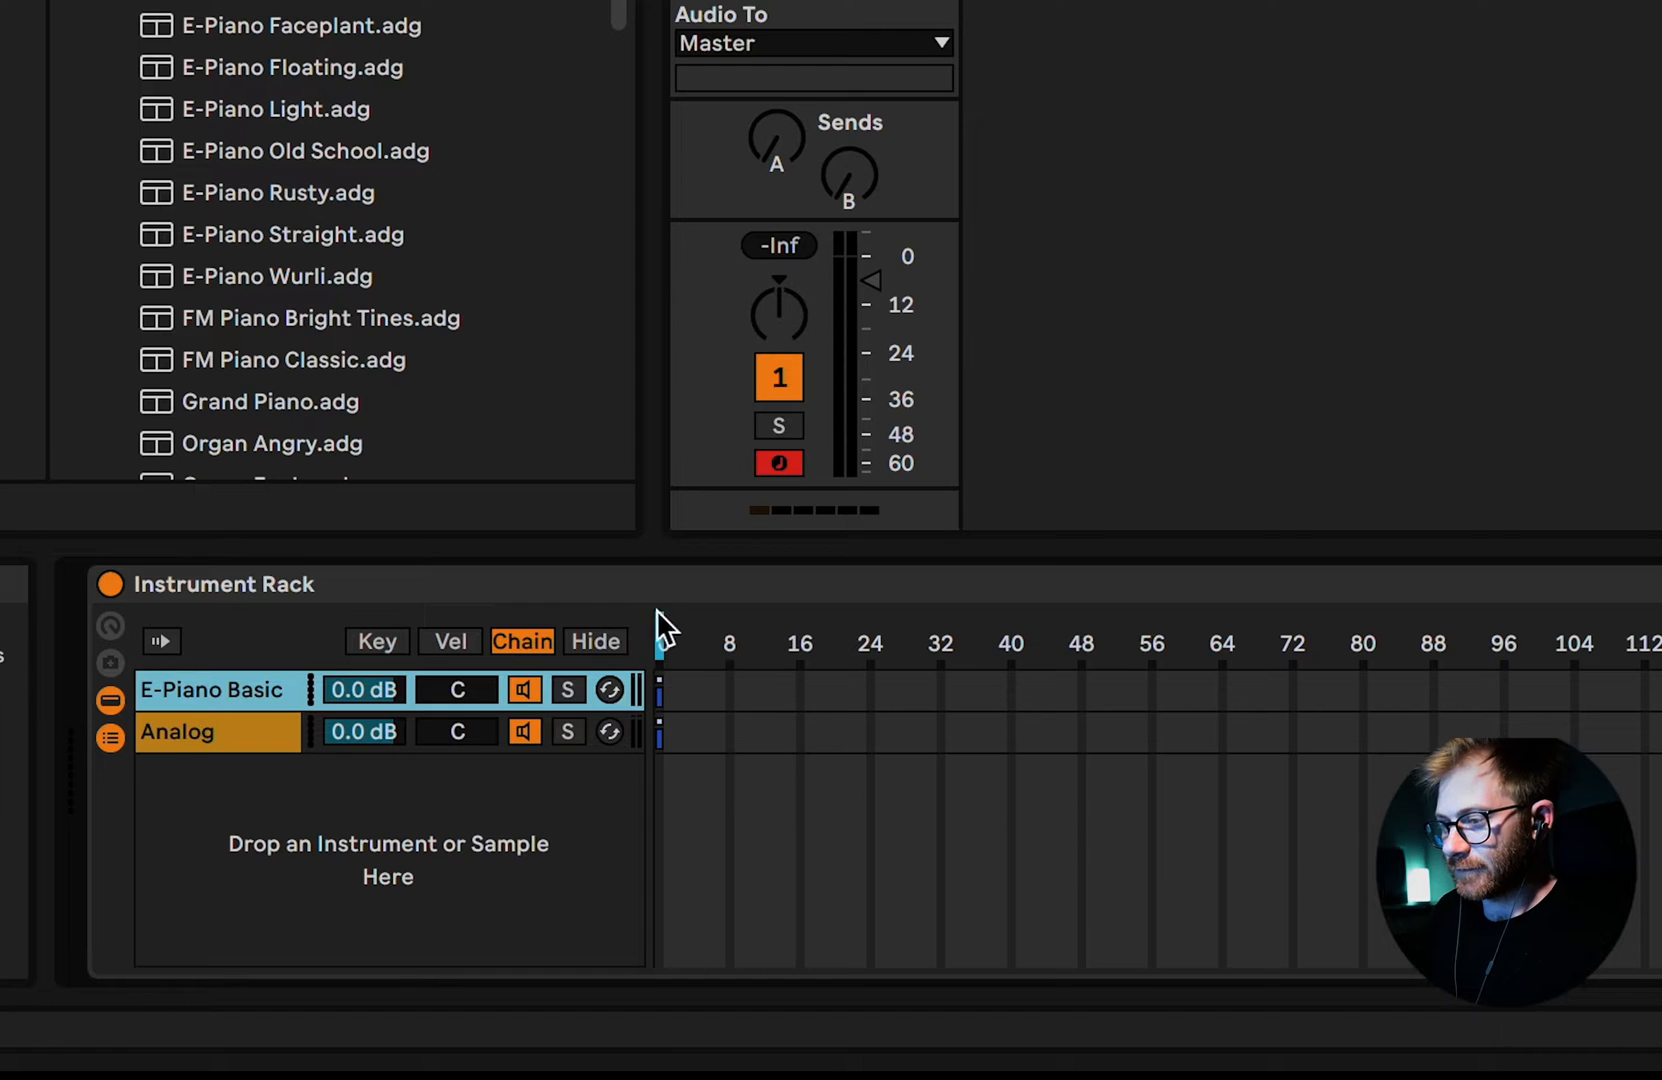
{"action": "left_click", "coordinate": [660, 735]}
{"action": "left_click", "coordinate": [661, 686]}
{"action": "left_click", "coordinate": [662, 730]}
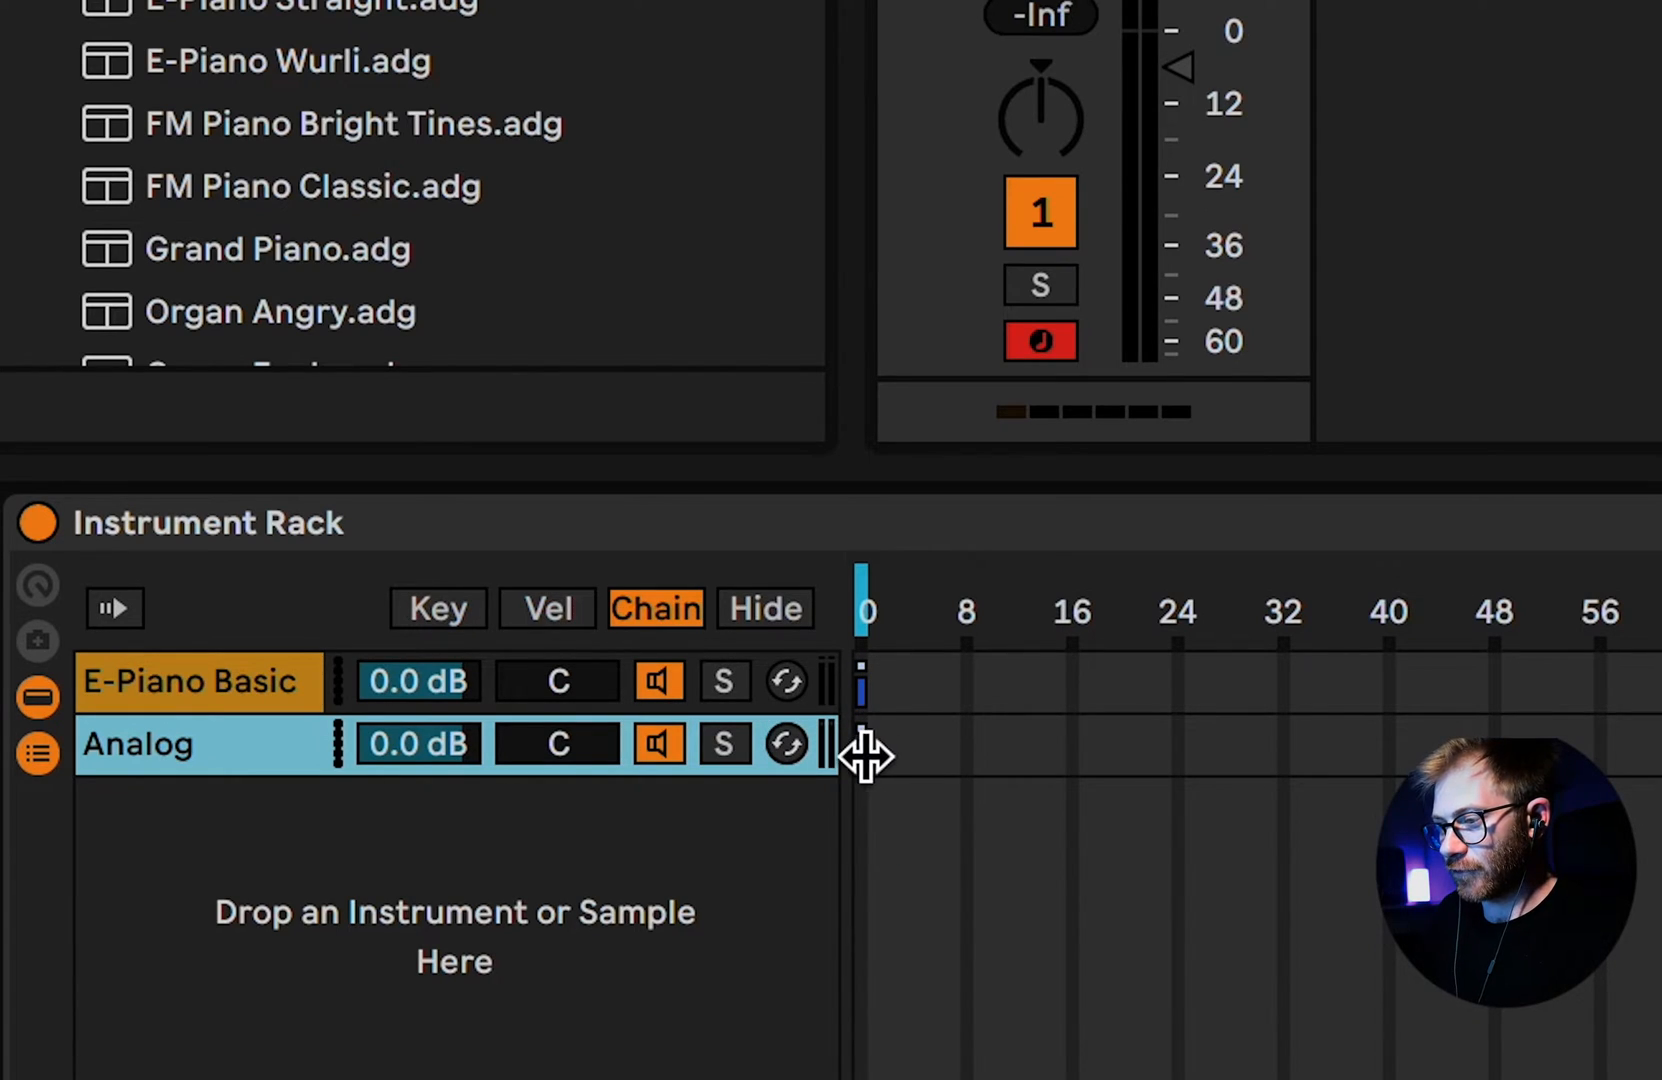
{"action": "left_click", "coordinate": [864, 751]}
{"action": "left_click_drag", "start_coordinate": [866, 752], "coordinate": [880, 757]}
{"action": "mouse_move", "coordinate": [853, 612]}
{"action": "left_mouse_down"}
{"action": "mouse_move", "coordinate": [1270, 602]}
{"action": "mouse_move", "coordinate": [854, 599]}
{"action": "mouse_move", "coordinate": [865, 589]}
{"action": "left_mouse_up"}
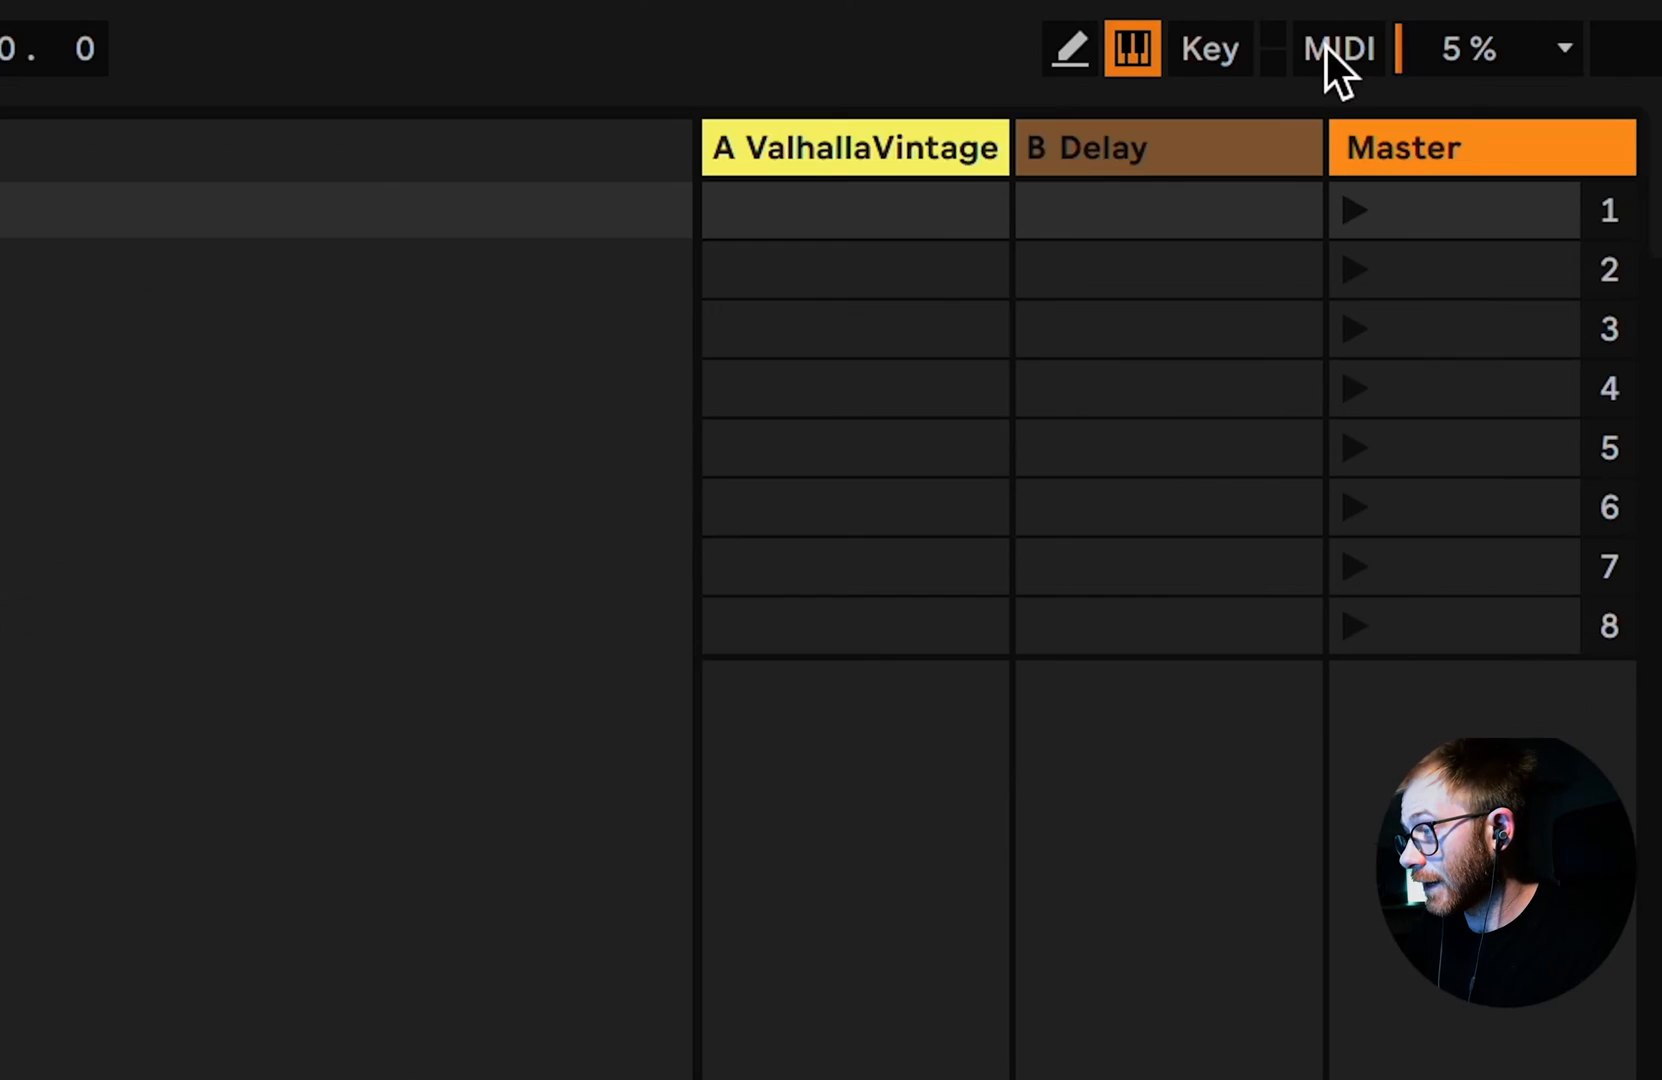
Step: Map the rack's chain selector to the controller button with a range of 0 to 1, and switch the Analog device on
{"action": "left_click", "coordinate": [1326, 46]}
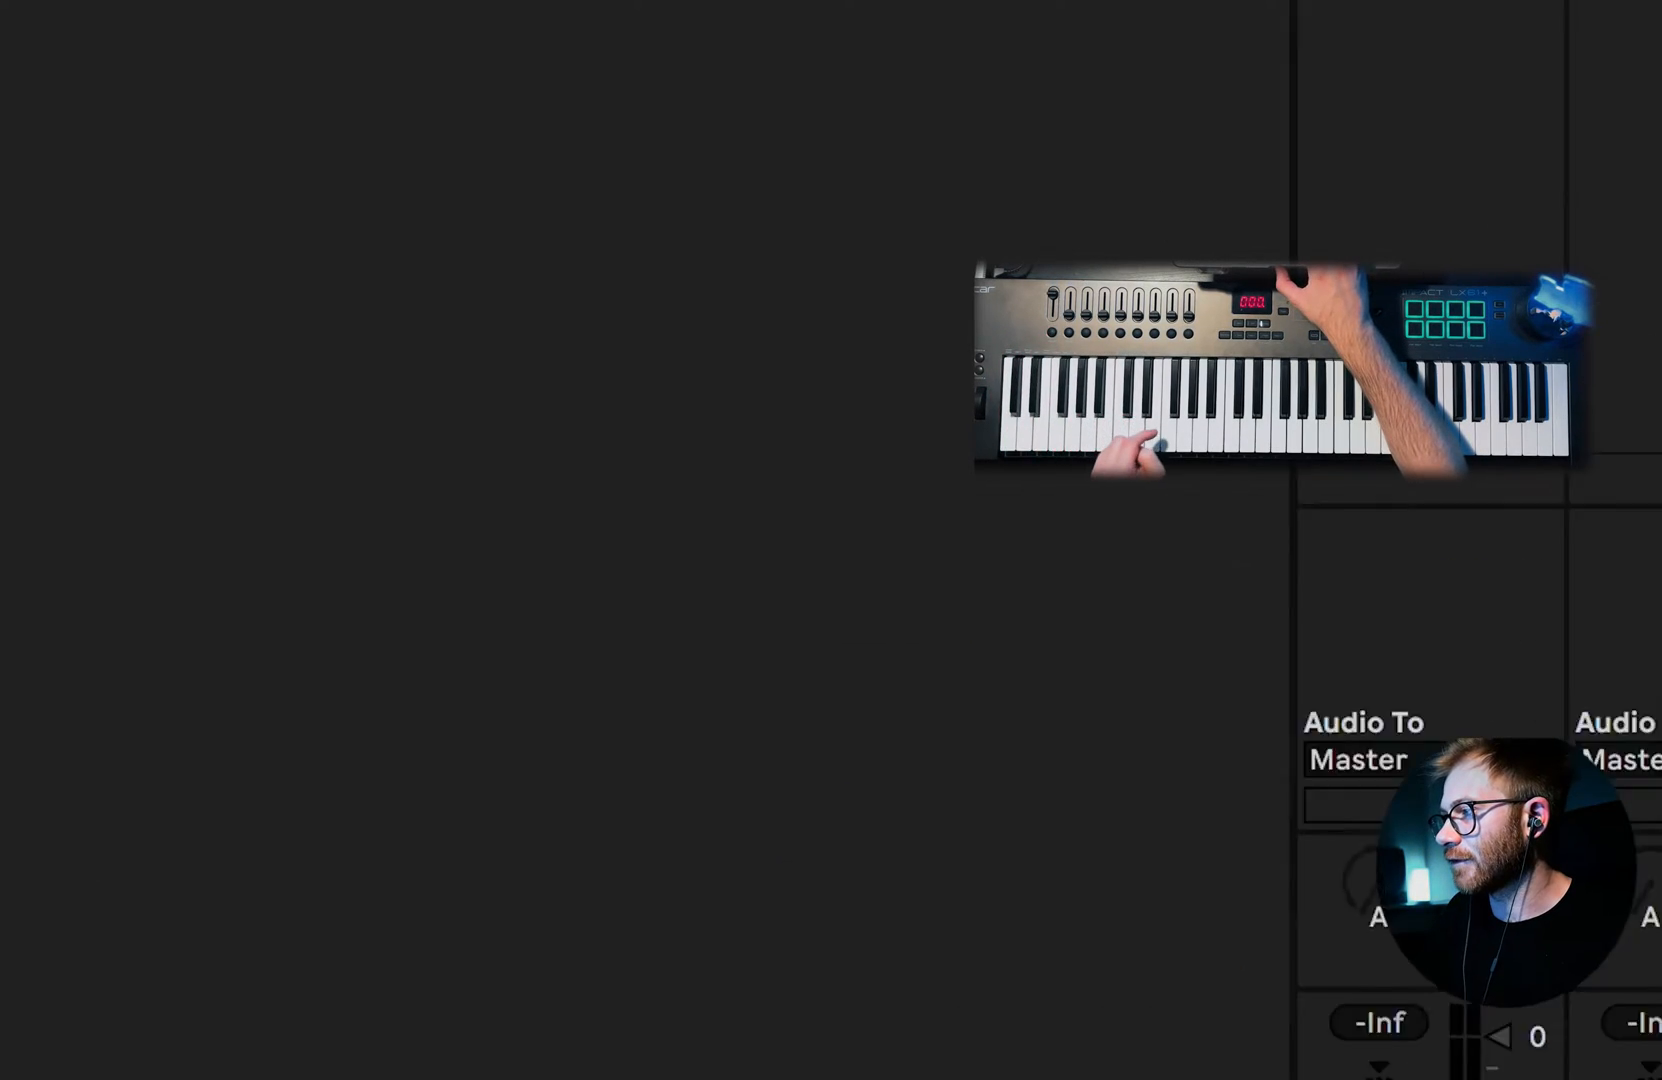
{"action": "left_click", "coordinate": [1313, 40]}
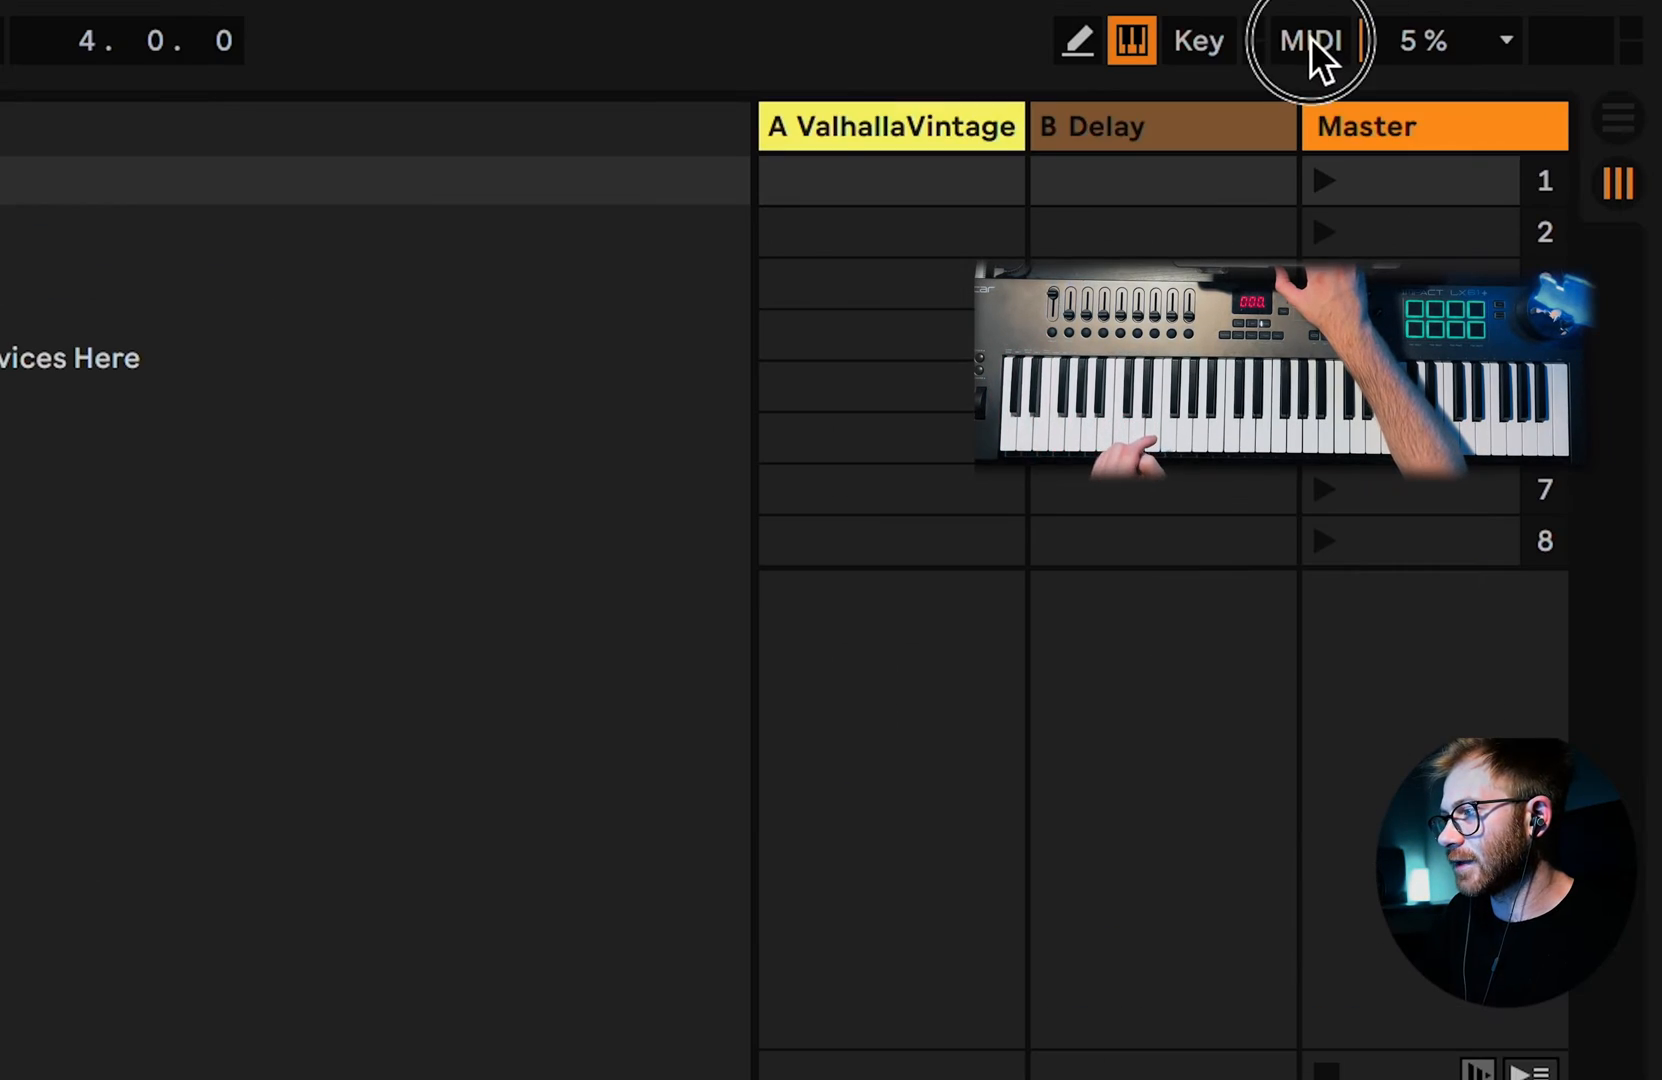
{"action": "left_click", "coordinate": [366, 241]}
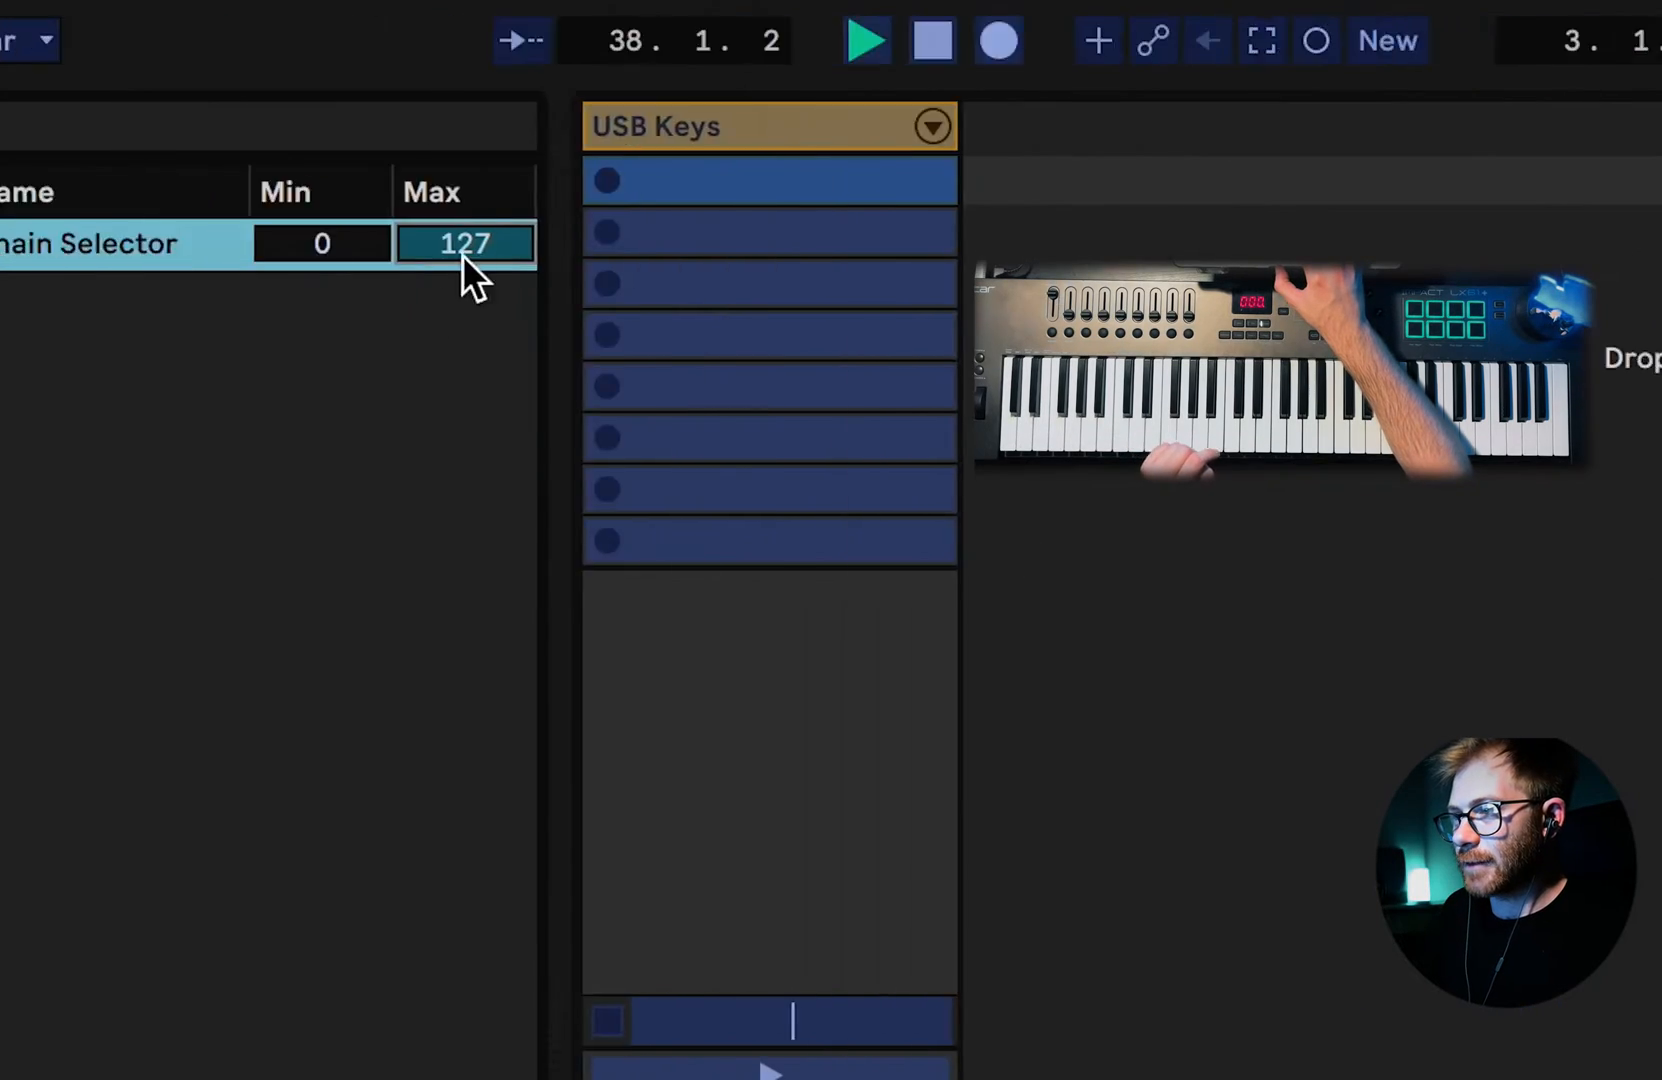
{"action": "type", "text": "1"}
{"action": "key", "text": "Return"}
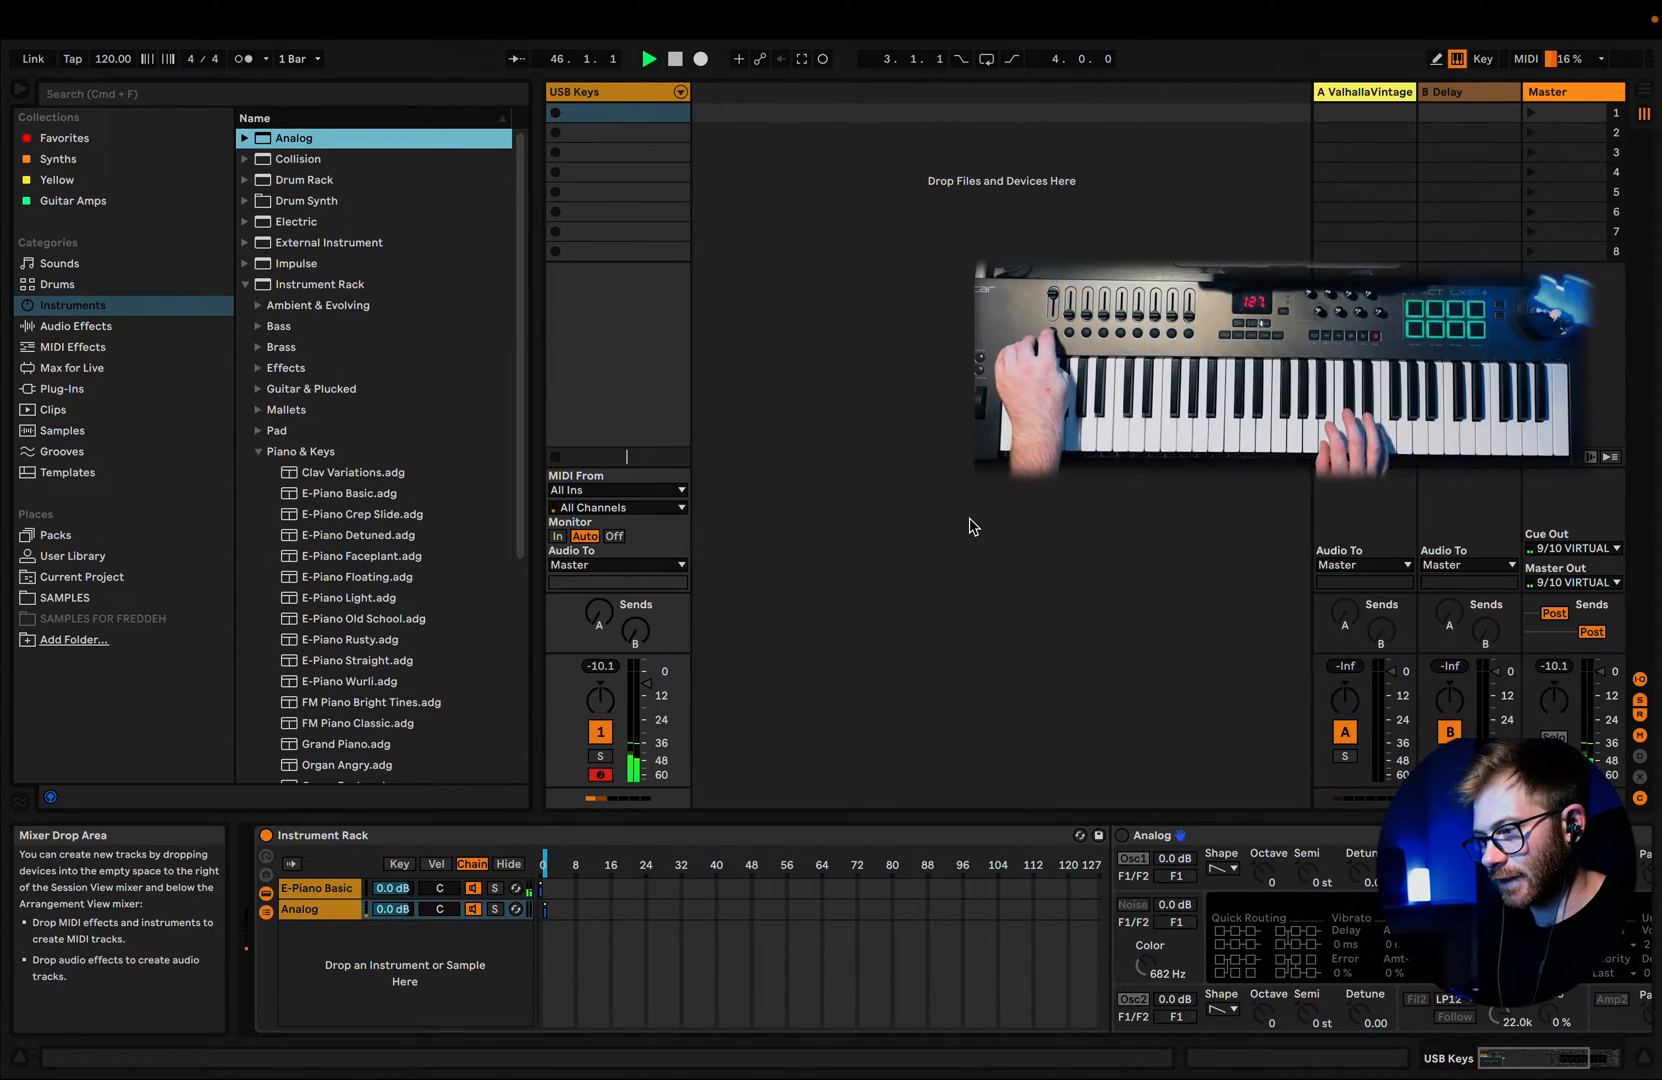
{"action": "left_click", "coordinate": [1122, 835]}
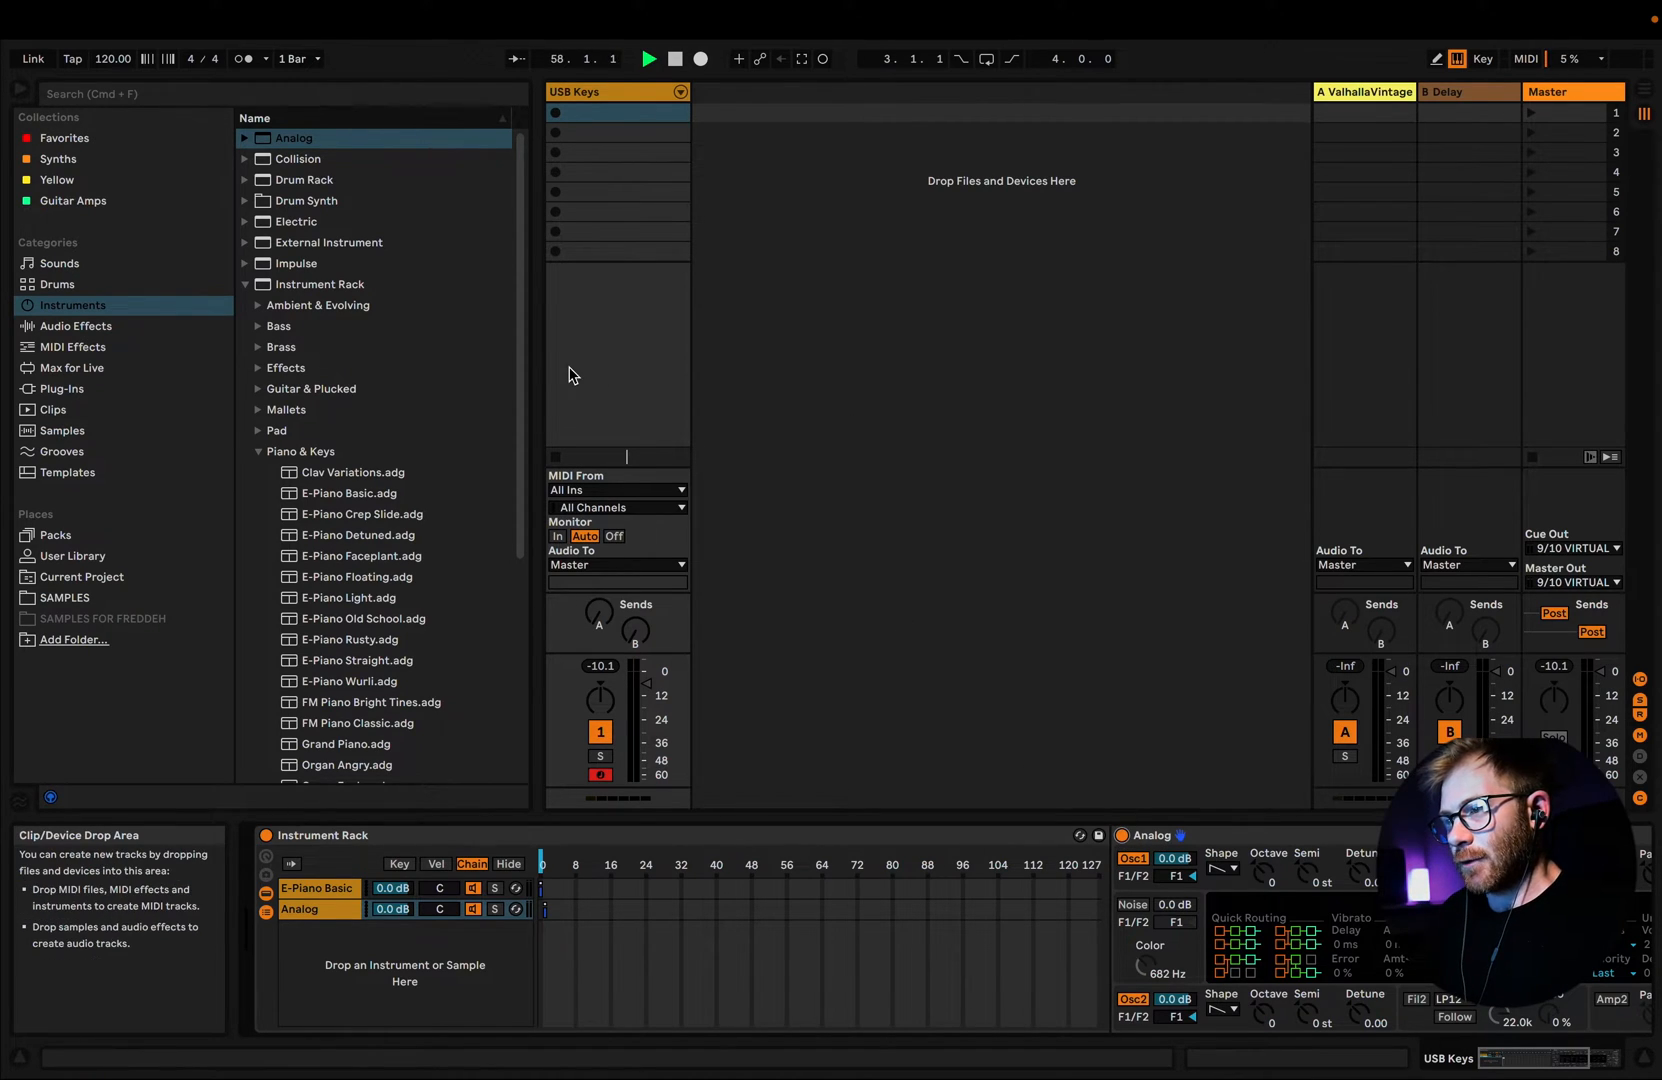
Step: Add Operator as a third chain with its zone at 2, and set the Chain Selector mapping's maximum to 2
{"action": "left_click", "coordinate": [243, 287]}
{"action": "left_click_drag", "start_coordinate": [300, 305], "coordinate": [405, 965]}
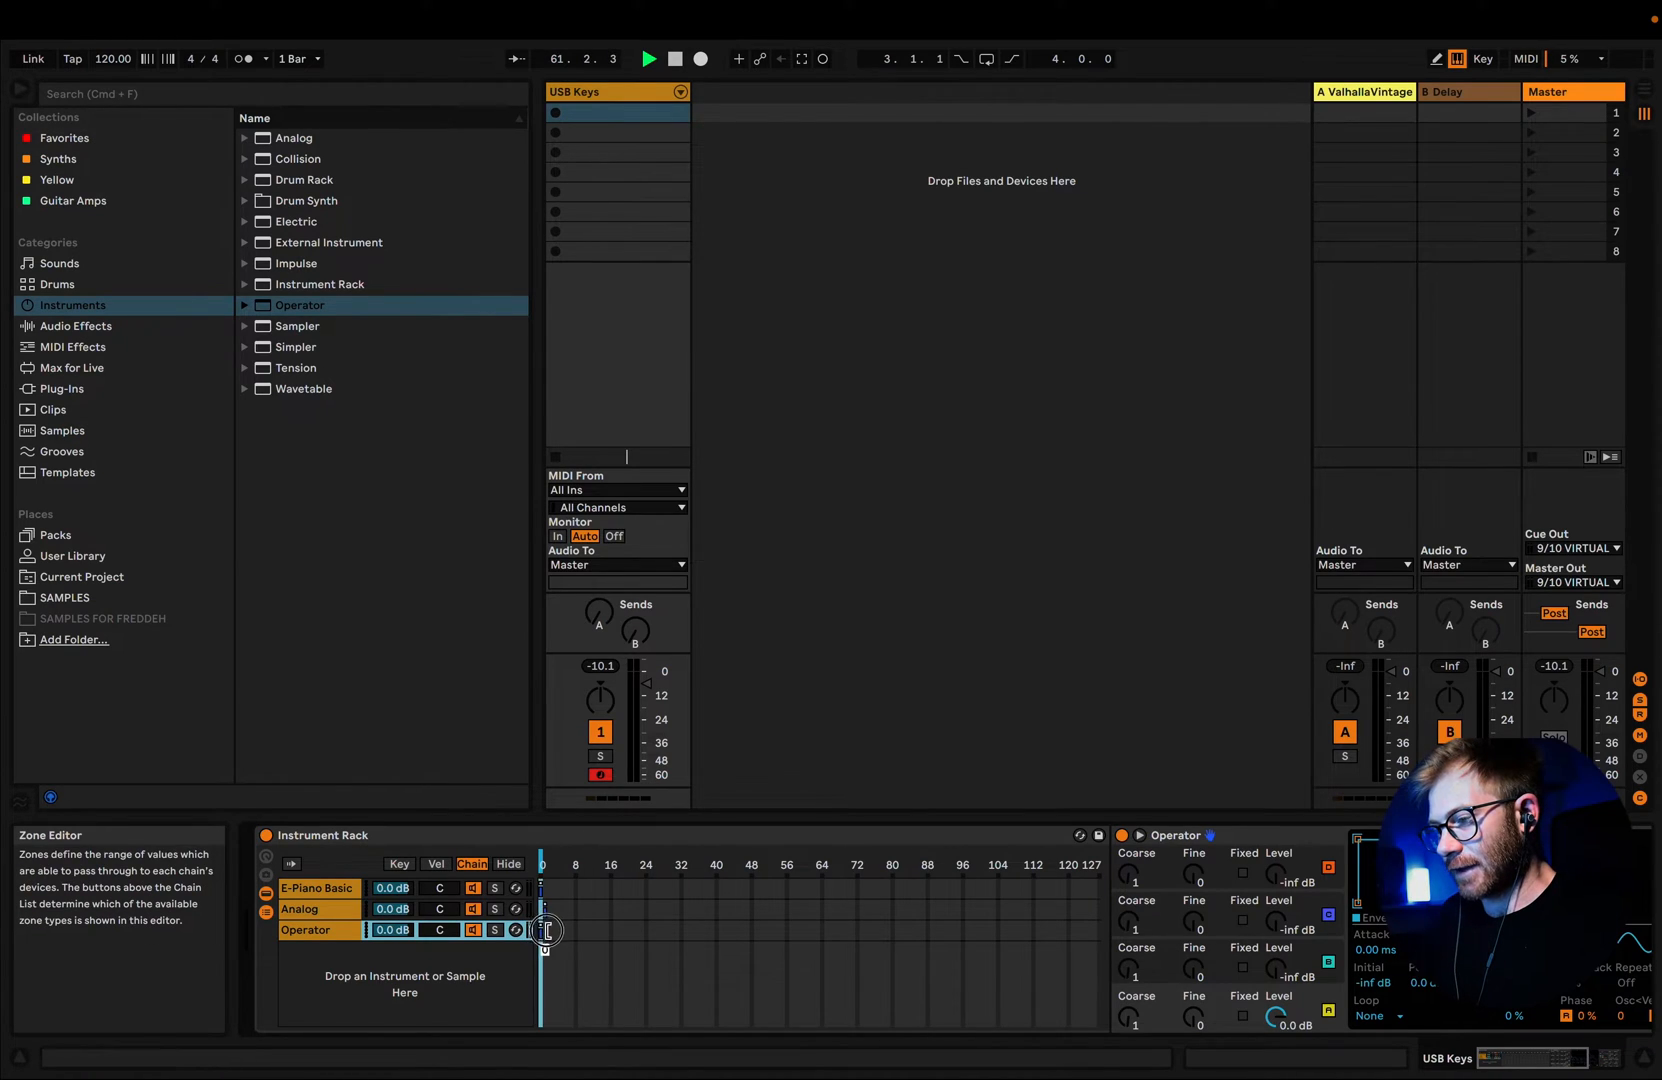
{"action": "left_click_drag", "start_coordinate": [542, 931], "coordinate": [554, 933]}
{"action": "left_click", "coordinate": [1527, 58]}
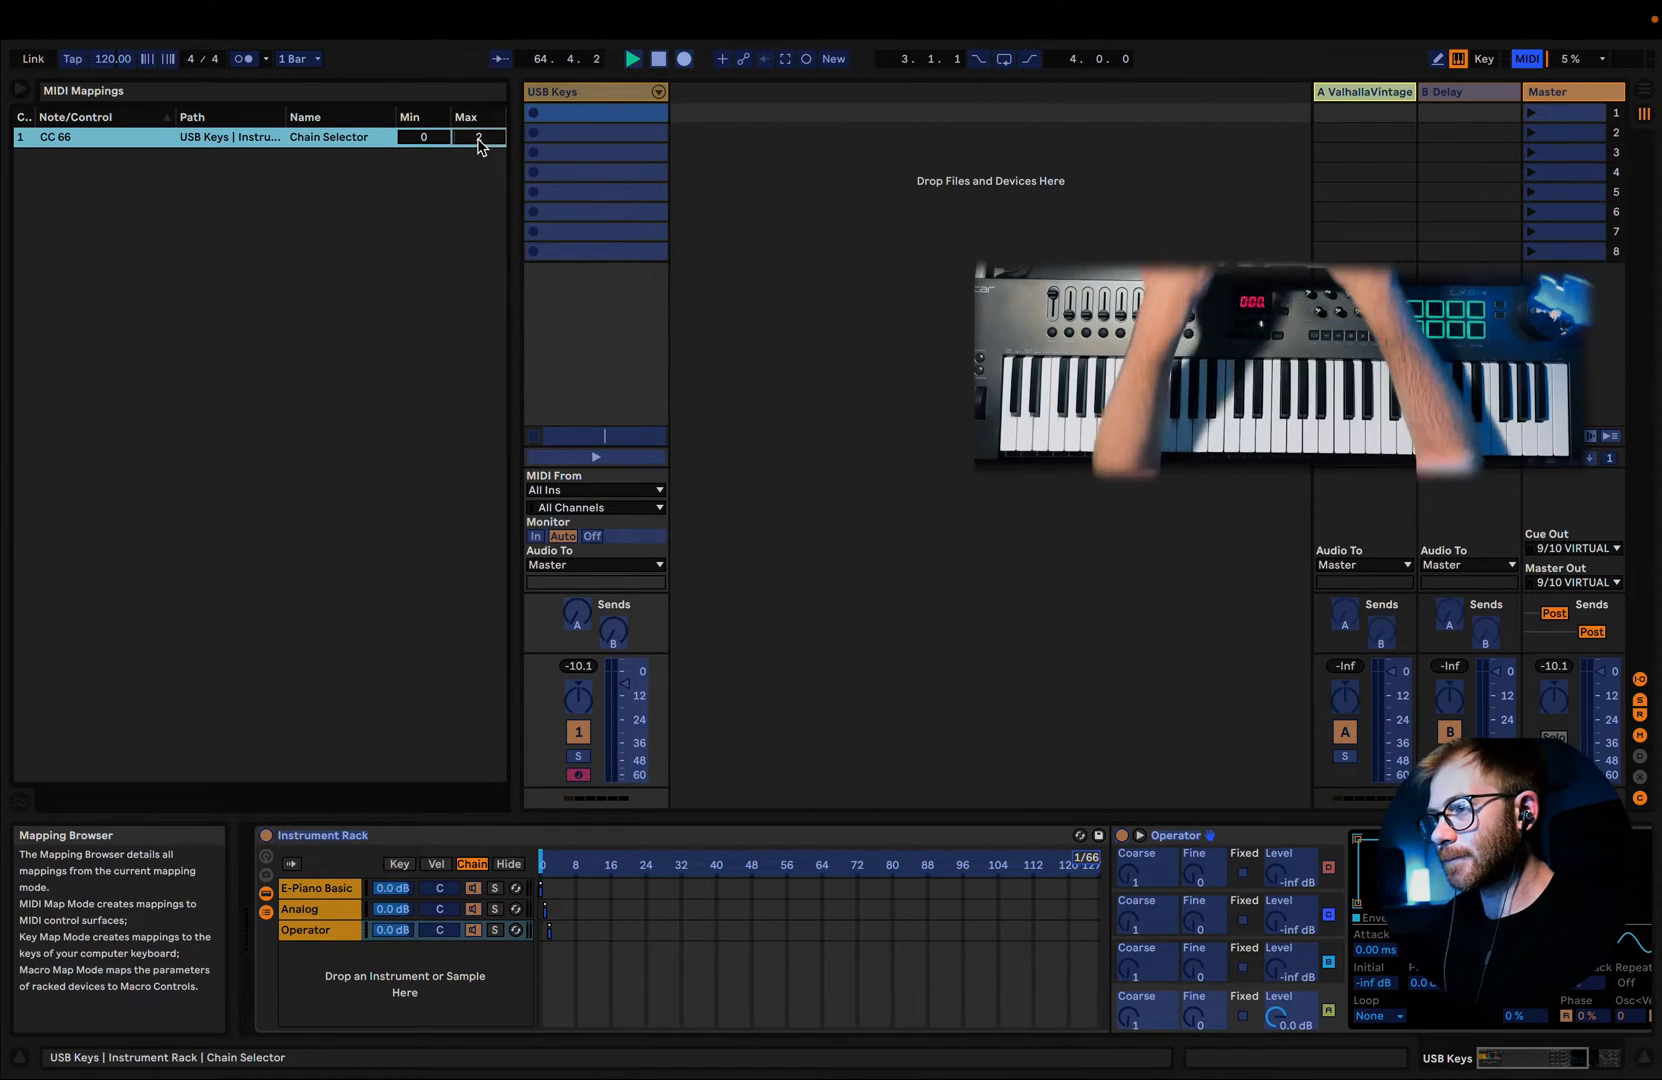
{"action": "left_click", "coordinate": [1527, 58]}
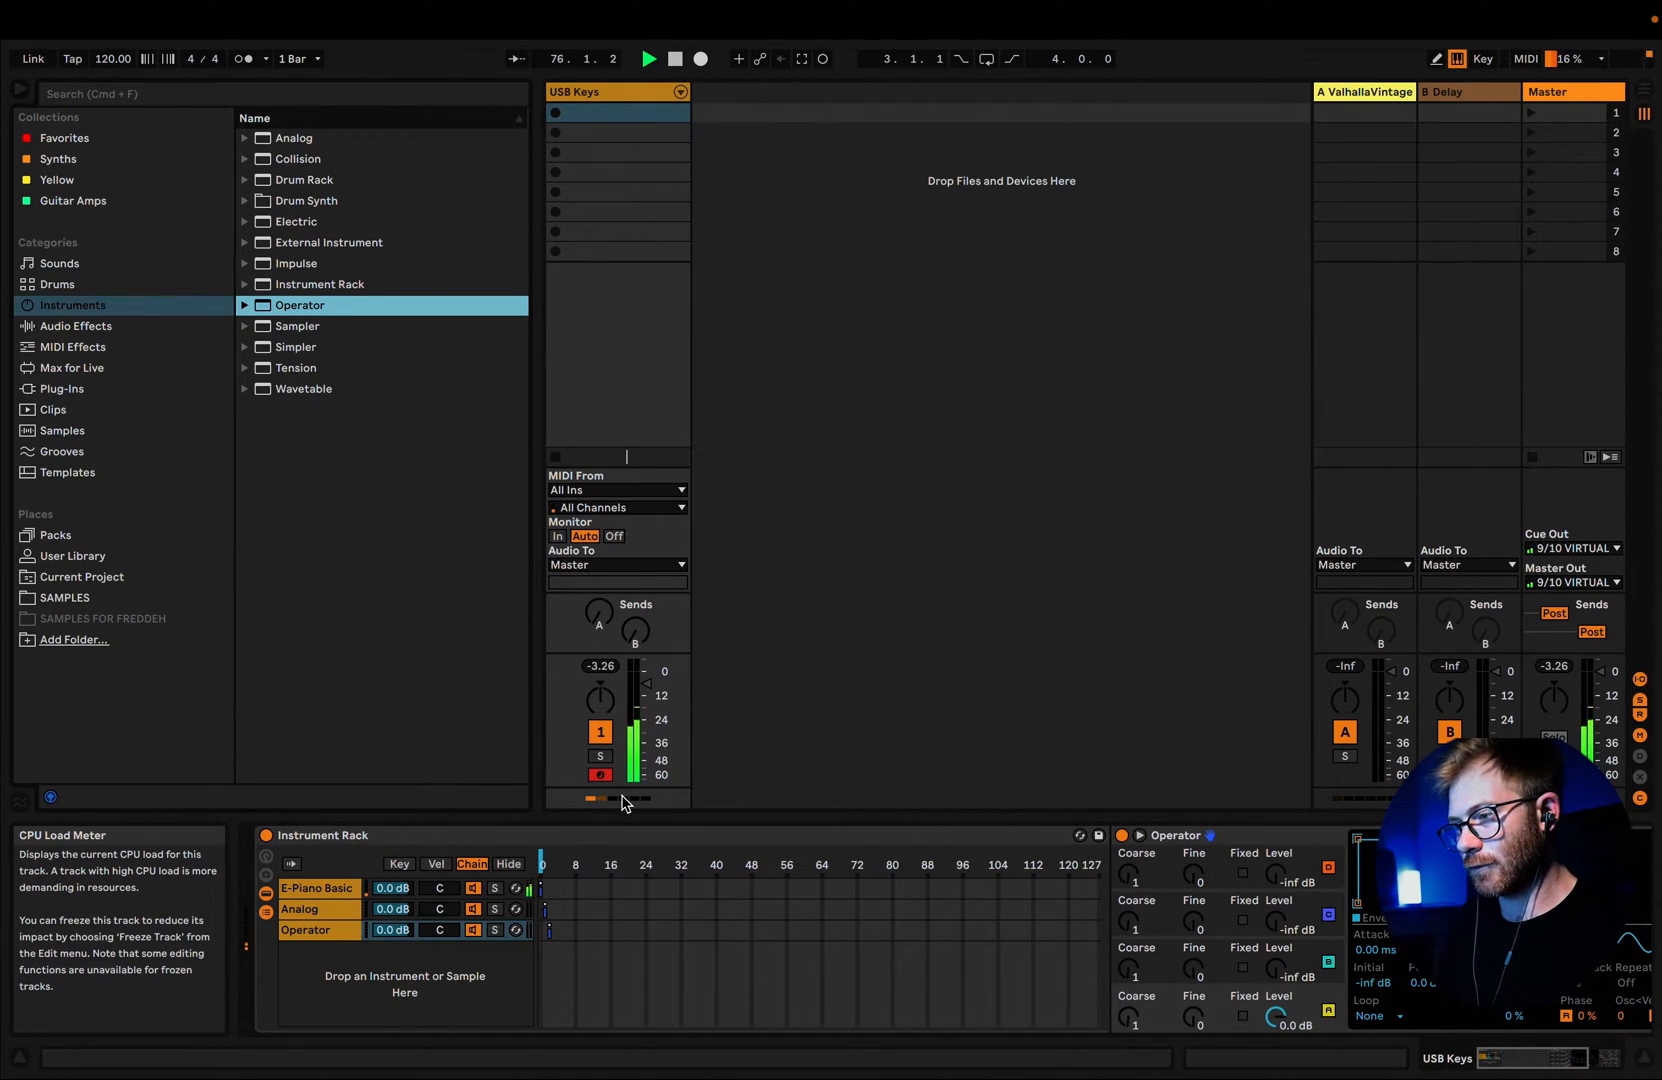
Step: Remap the rack's chain selector from the controller button to the control sending CC 89
{"action": "left_click", "coordinate": [1527, 58]}
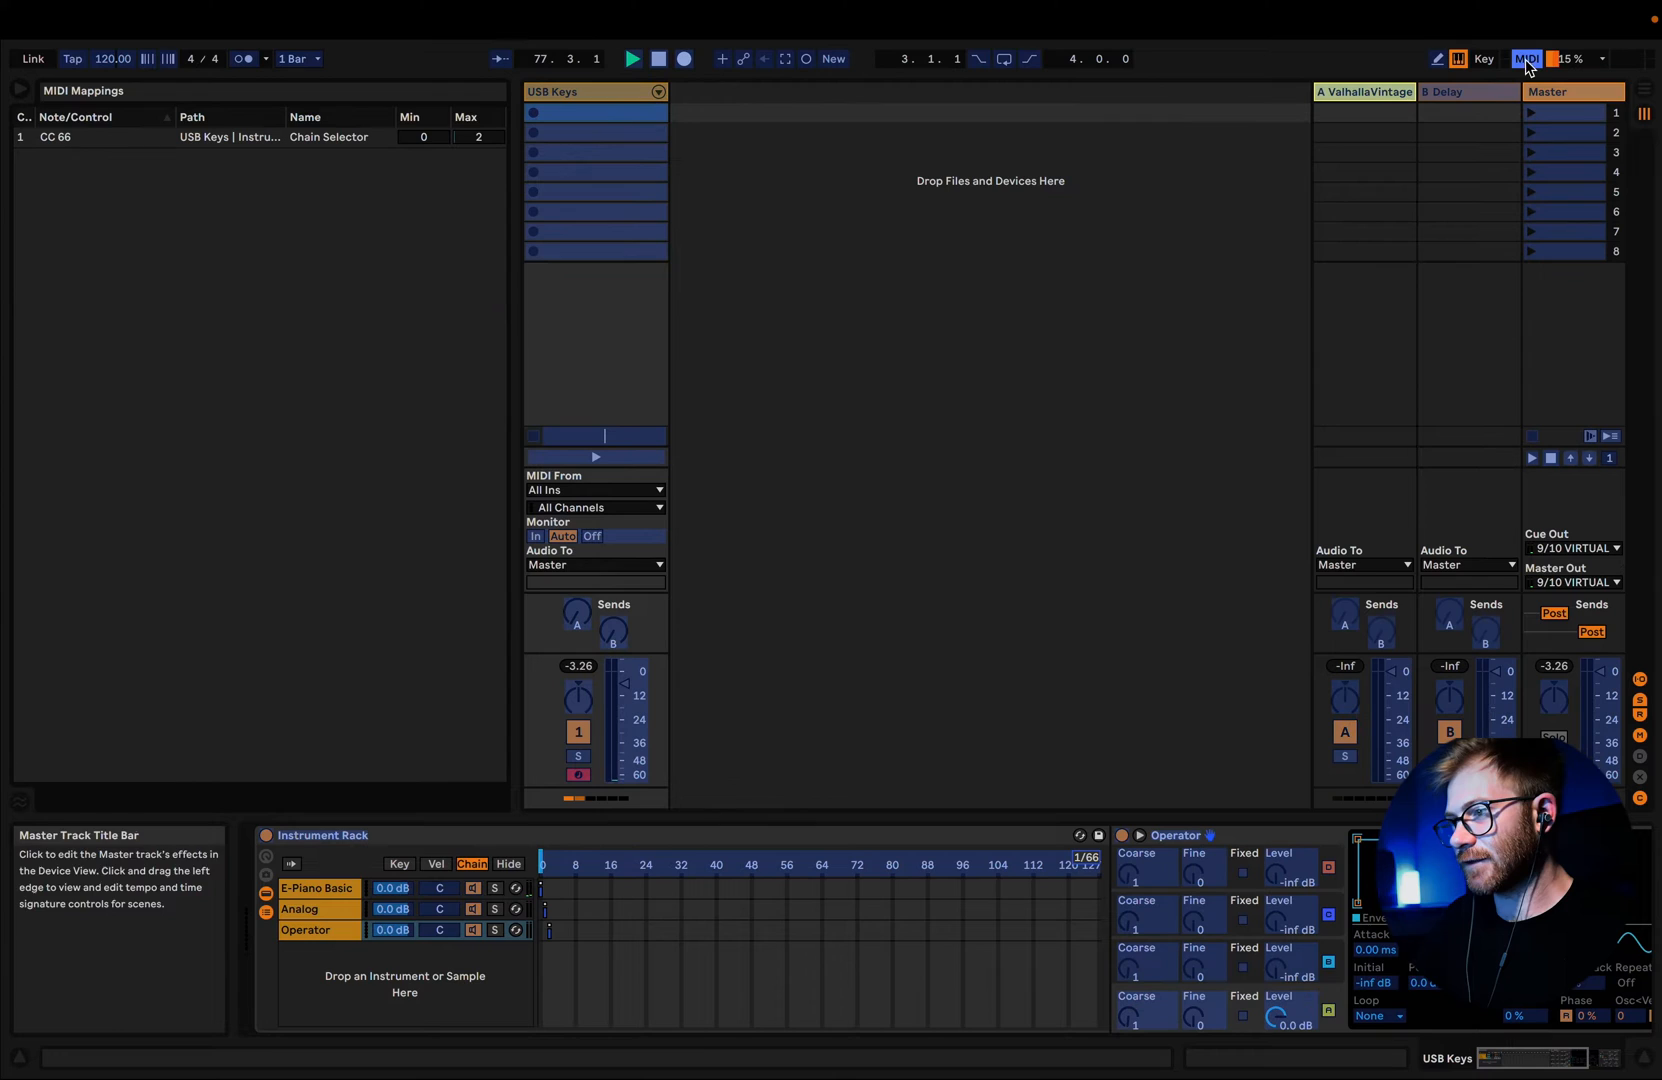
{"action": "left_click", "coordinate": [477, 140]}
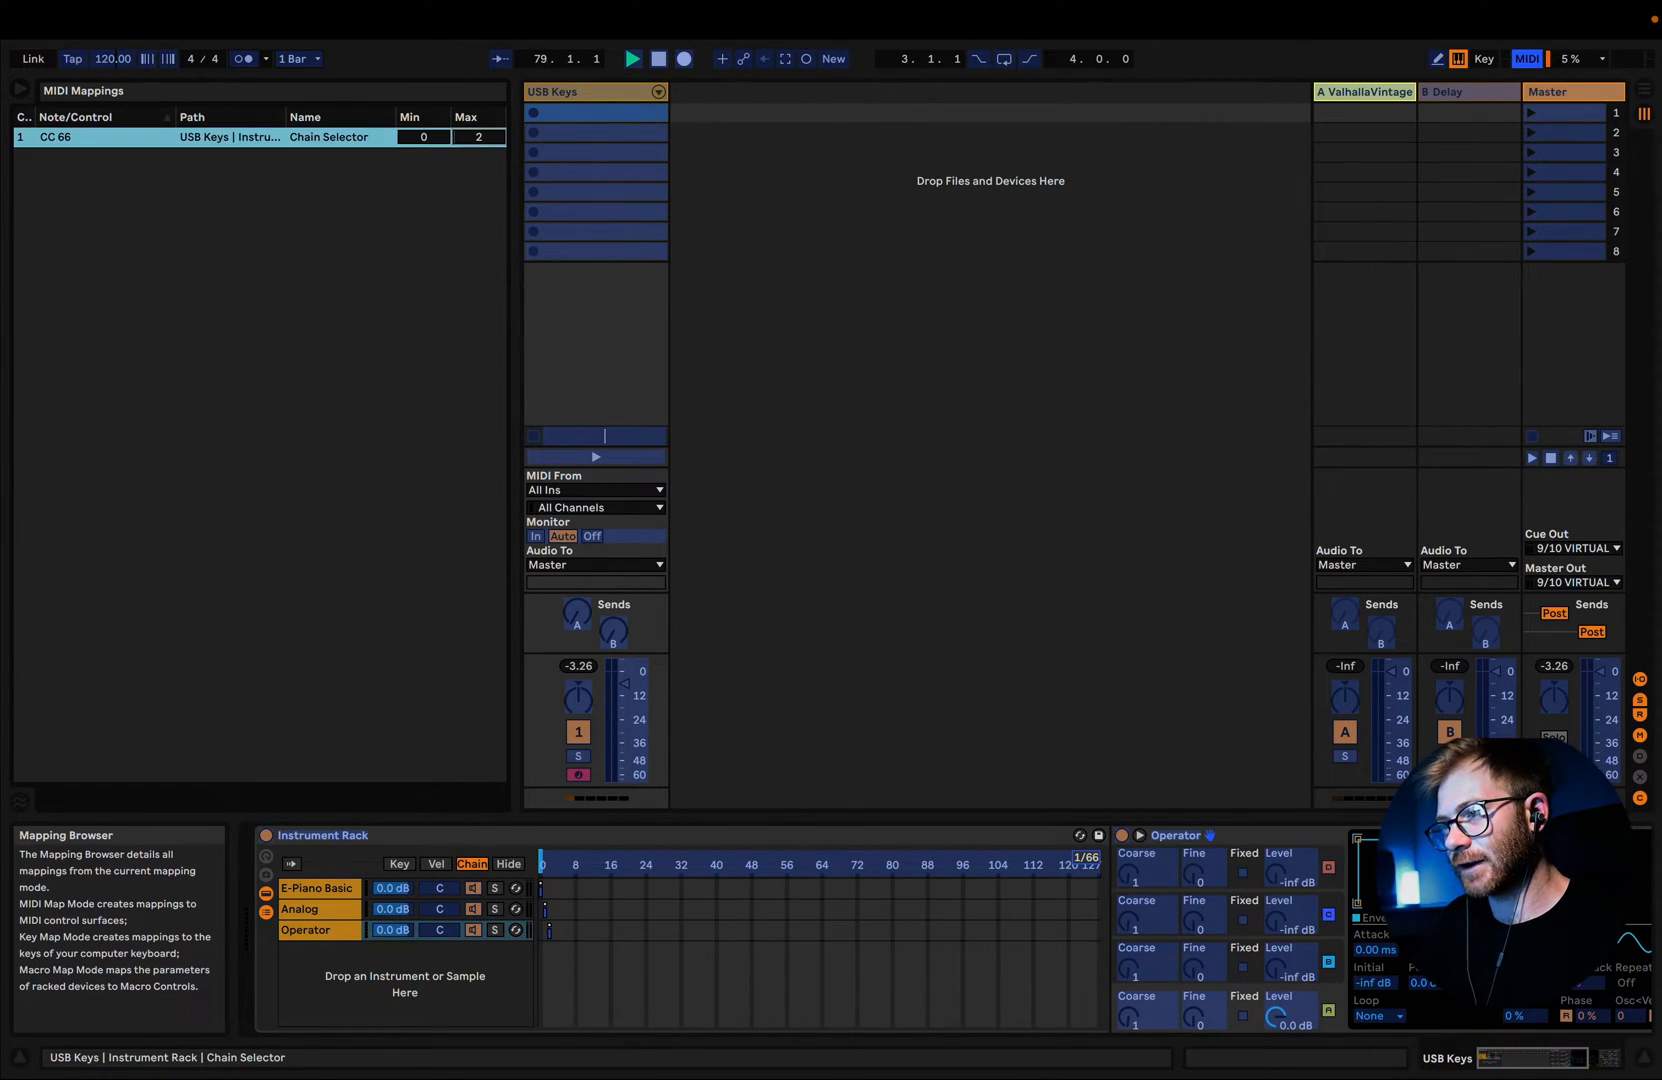
{"action": "left_click", "coordinate": [541, 866]}
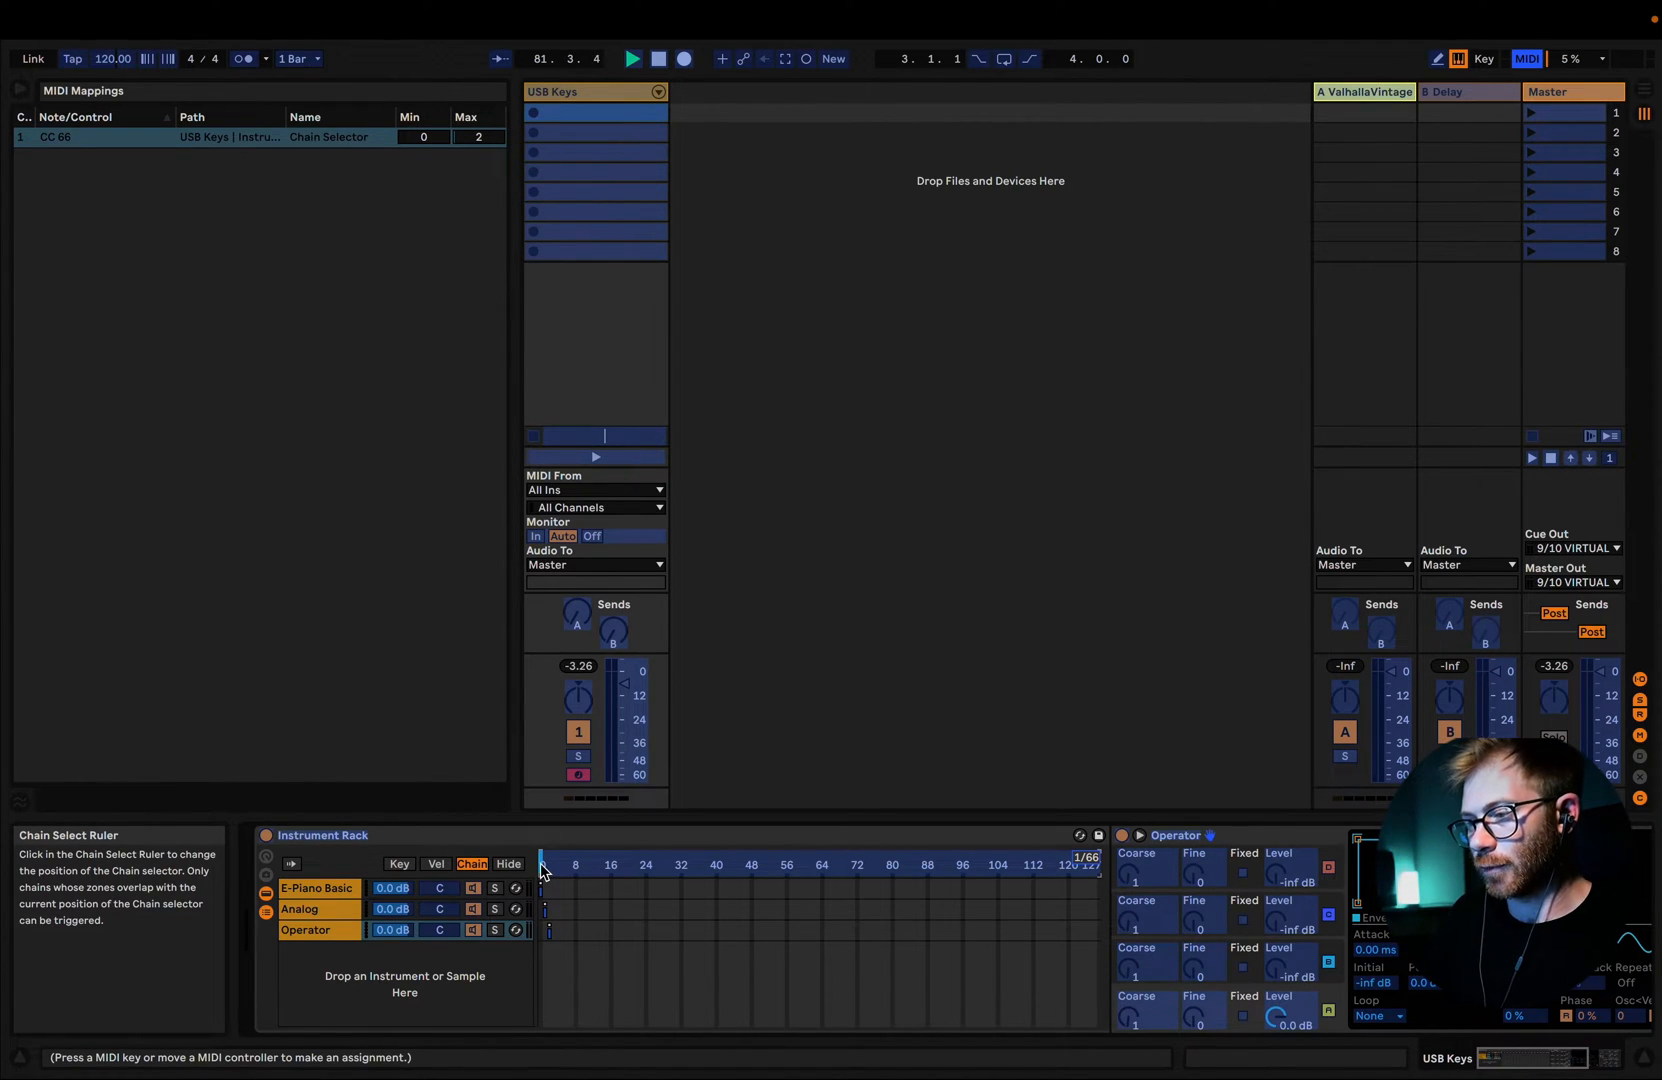
{"action": "left_click", "coordinate": [1527, 58]}
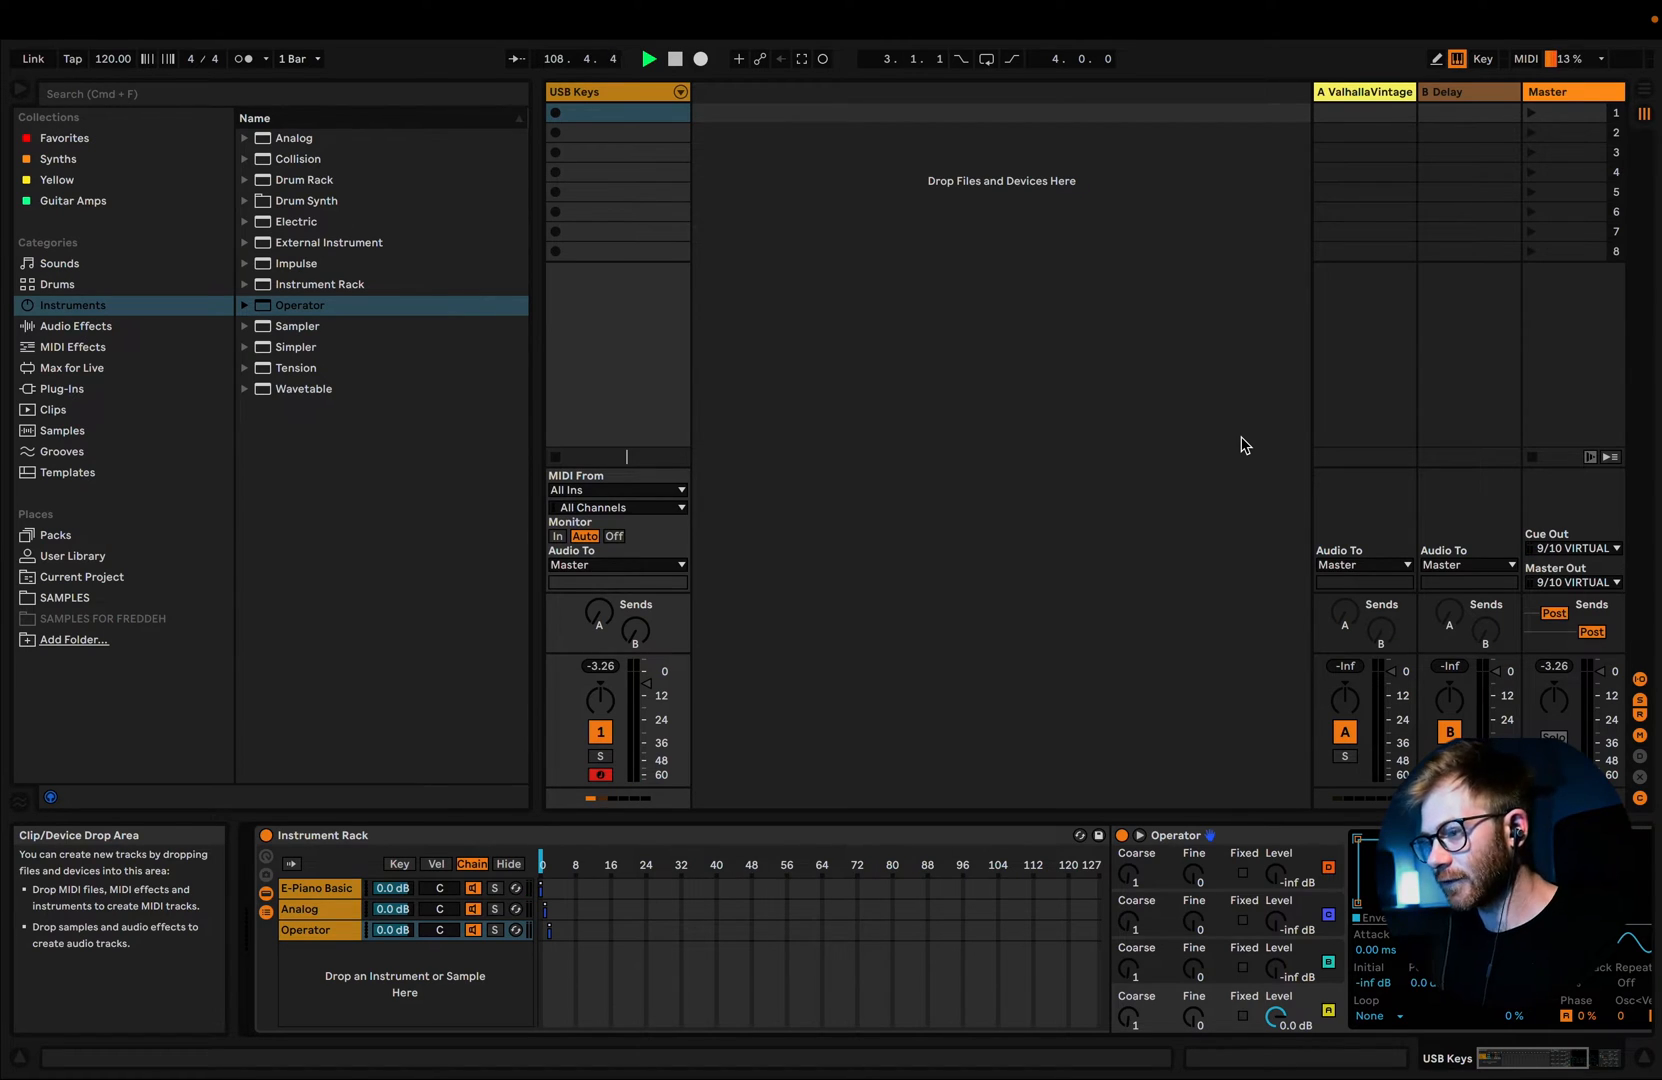
Step: Stop playback, try launching the first scene and return to the USB Keys track
{"action": "key", "text": "space"}
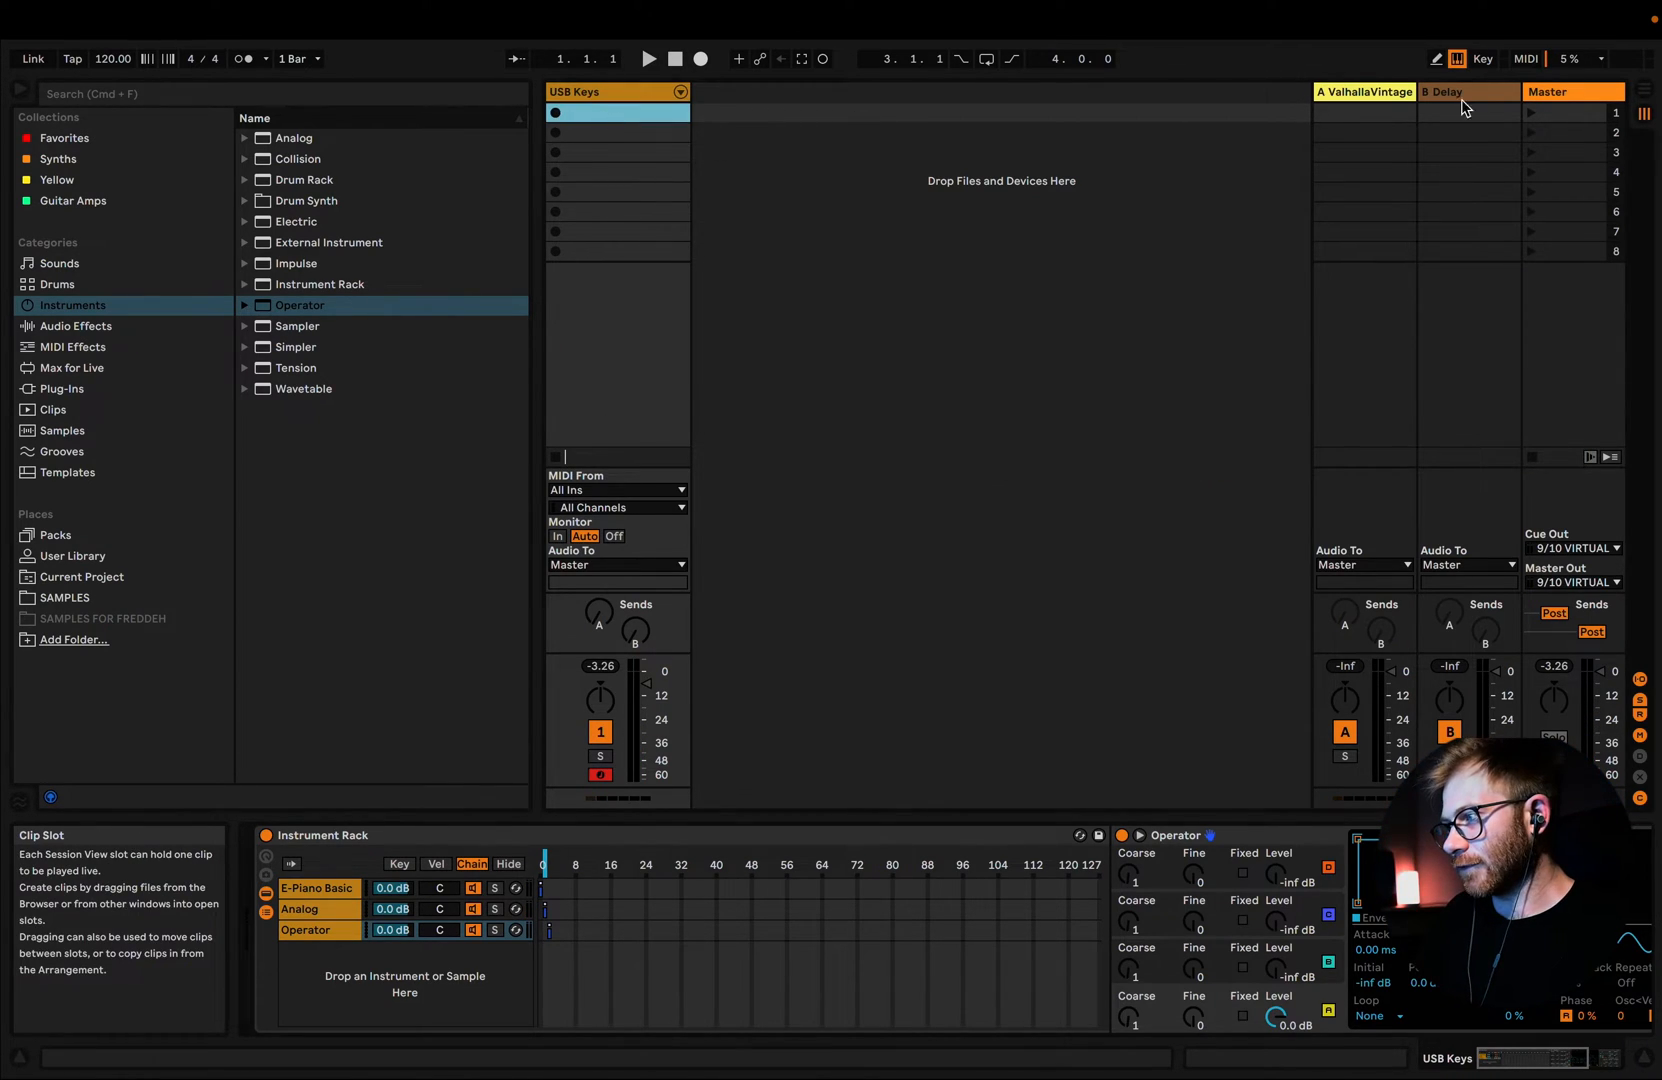
{"action": "left_click", "coordinate": [1572, 135]}
{"action": "left_click", "coordinate": [1533, 114]}
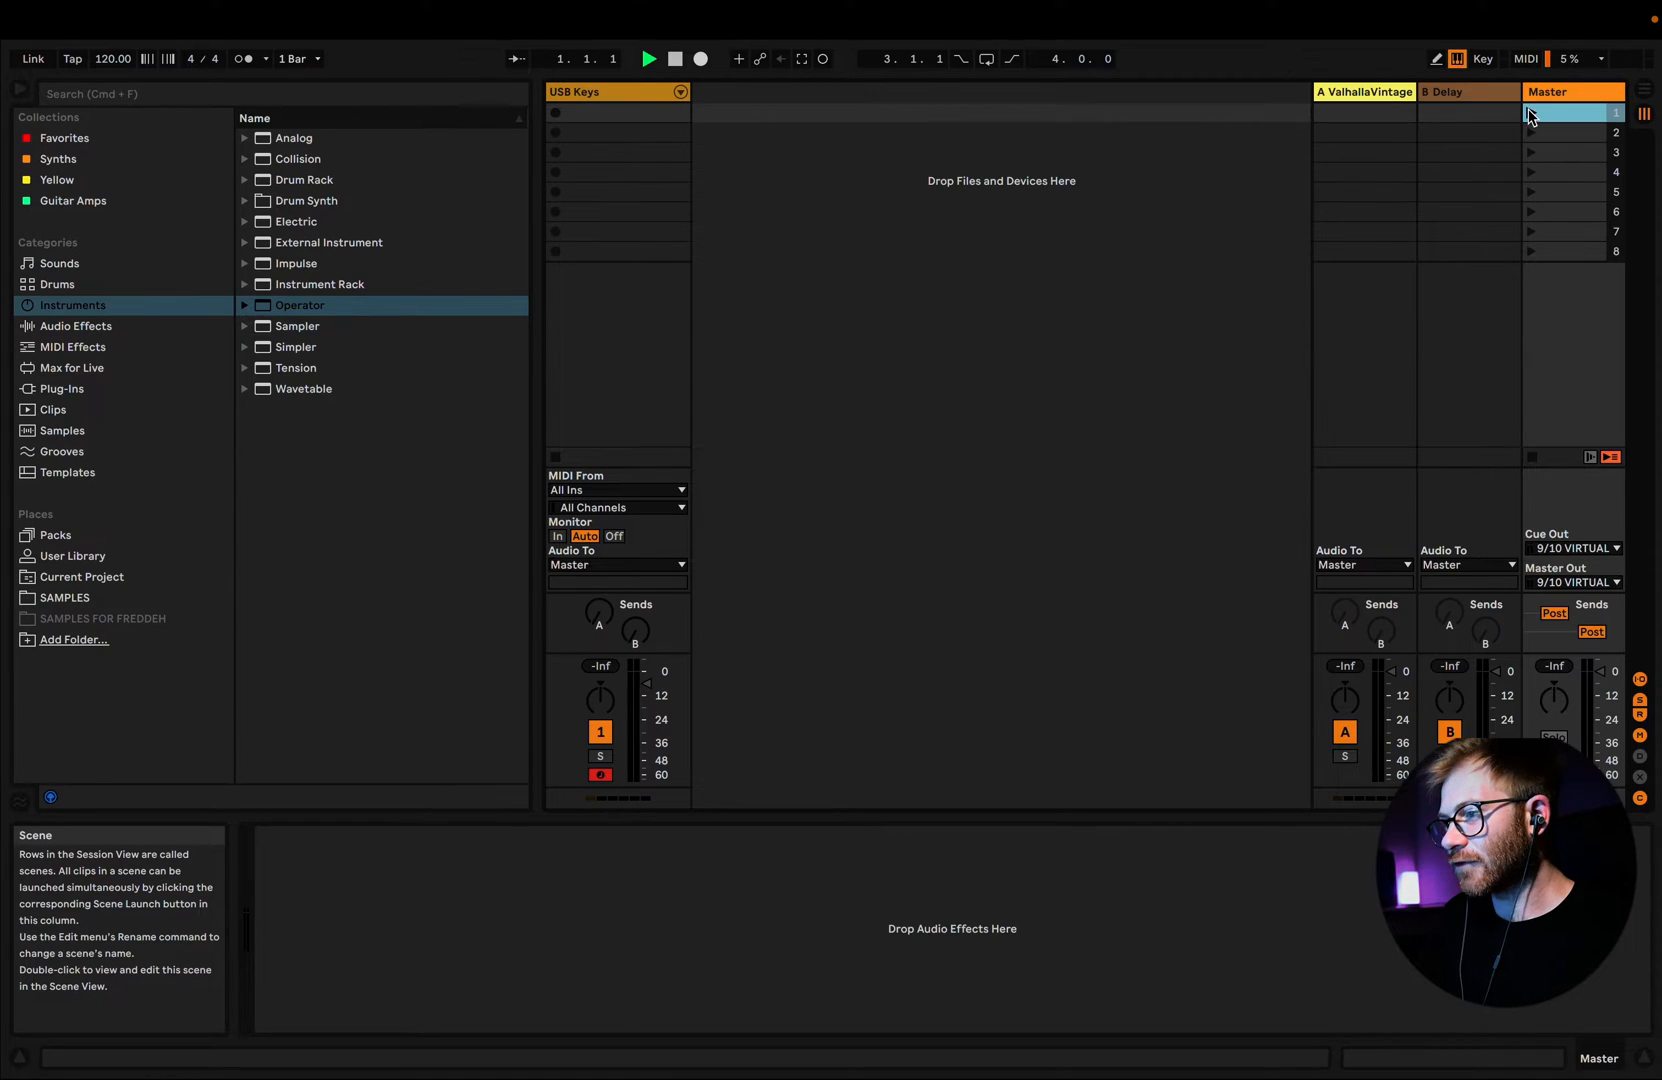
{"action": "left_click", "coordinate": [617, 97]}
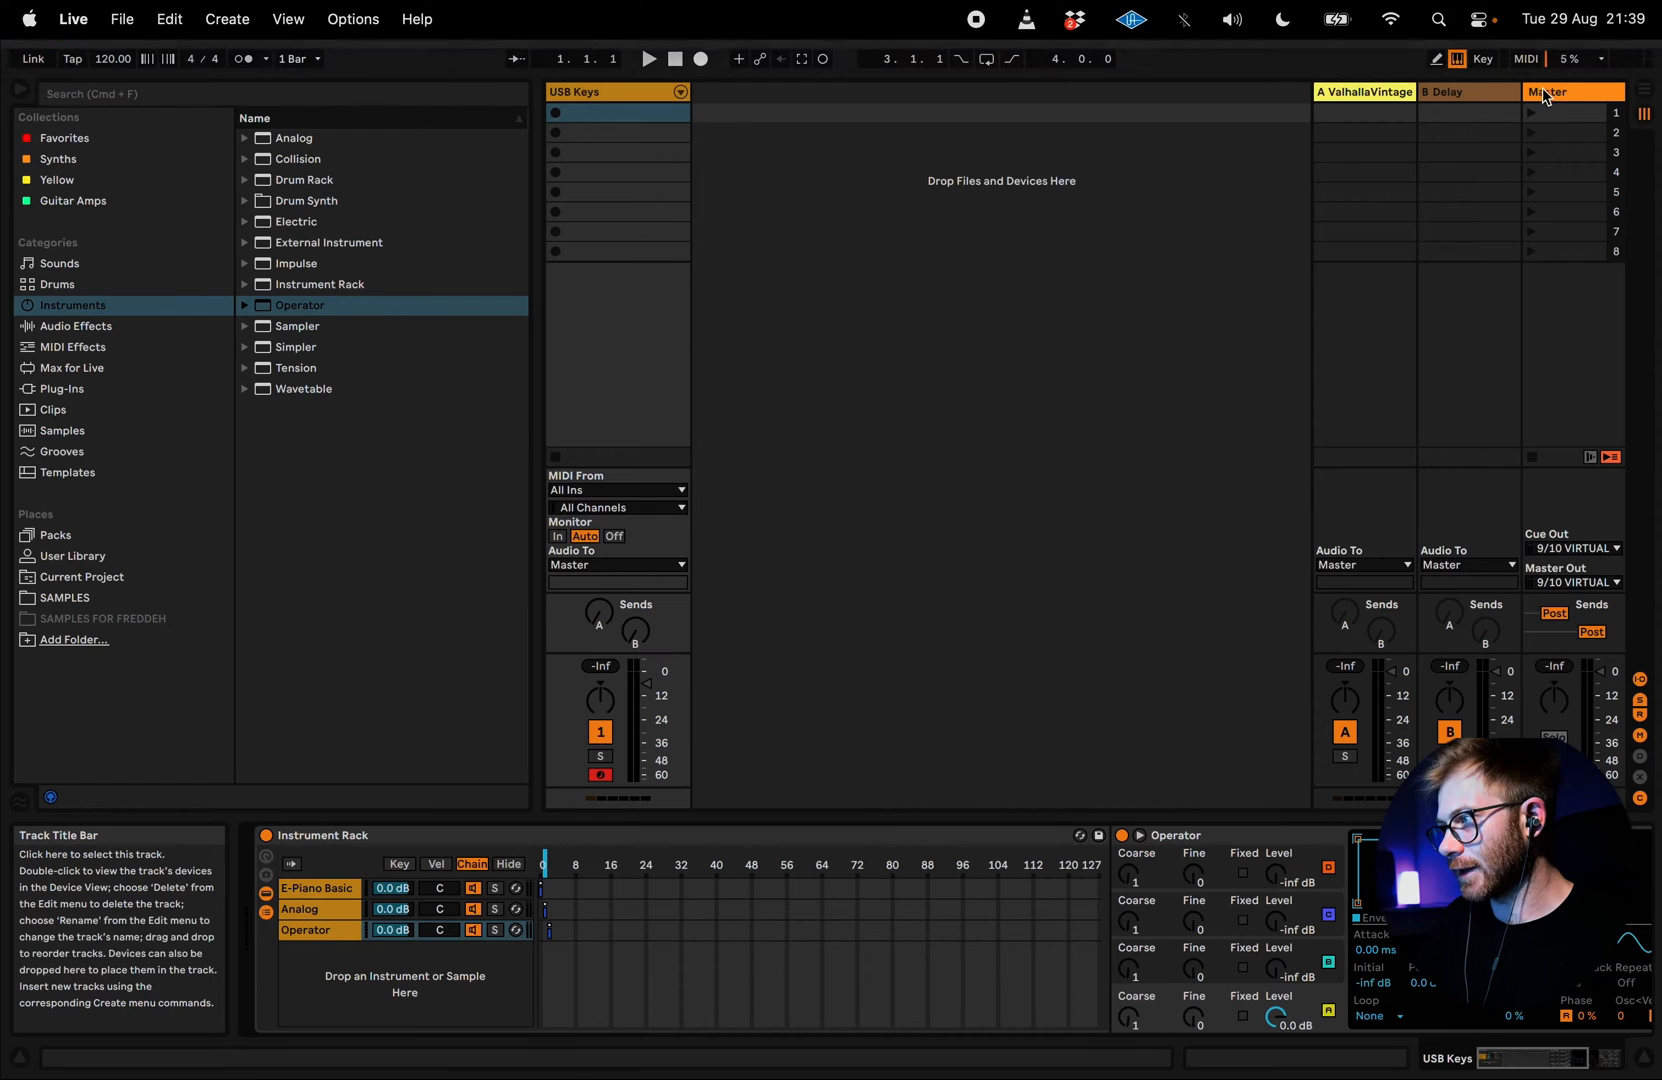
Step: Delete the Chain Selector entry from the MIDI mappings and leave MIDI mapping mode
{"action": "left_click", "coordinate": [1525, 59]}
{"action": "left_click", "coordinate": [224, 146]}
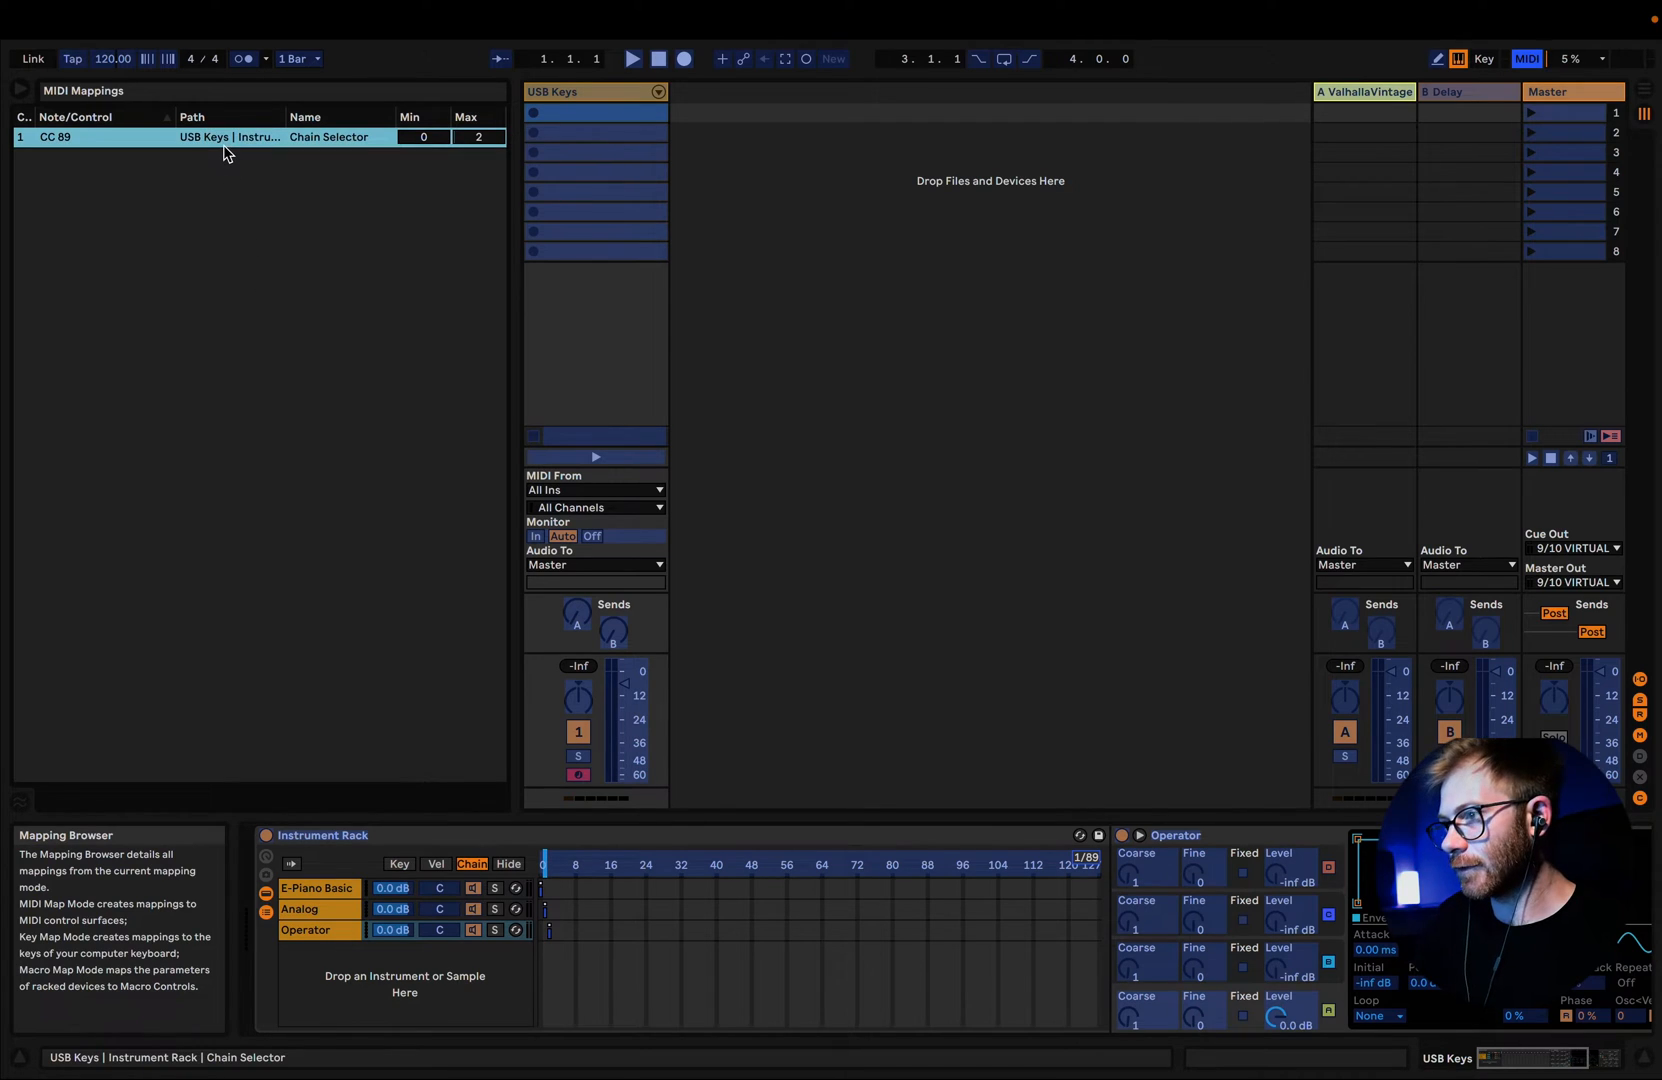
{"action": "key", "text": "Delete"}
{"action": "left_click", "coordinate": [1533, 56]}
Step: Insert an empty MIDI clip in the first slot of the USB Keys track and name it "Rhodes"
{"action": "right_click", "coordinate": [608, 118]}
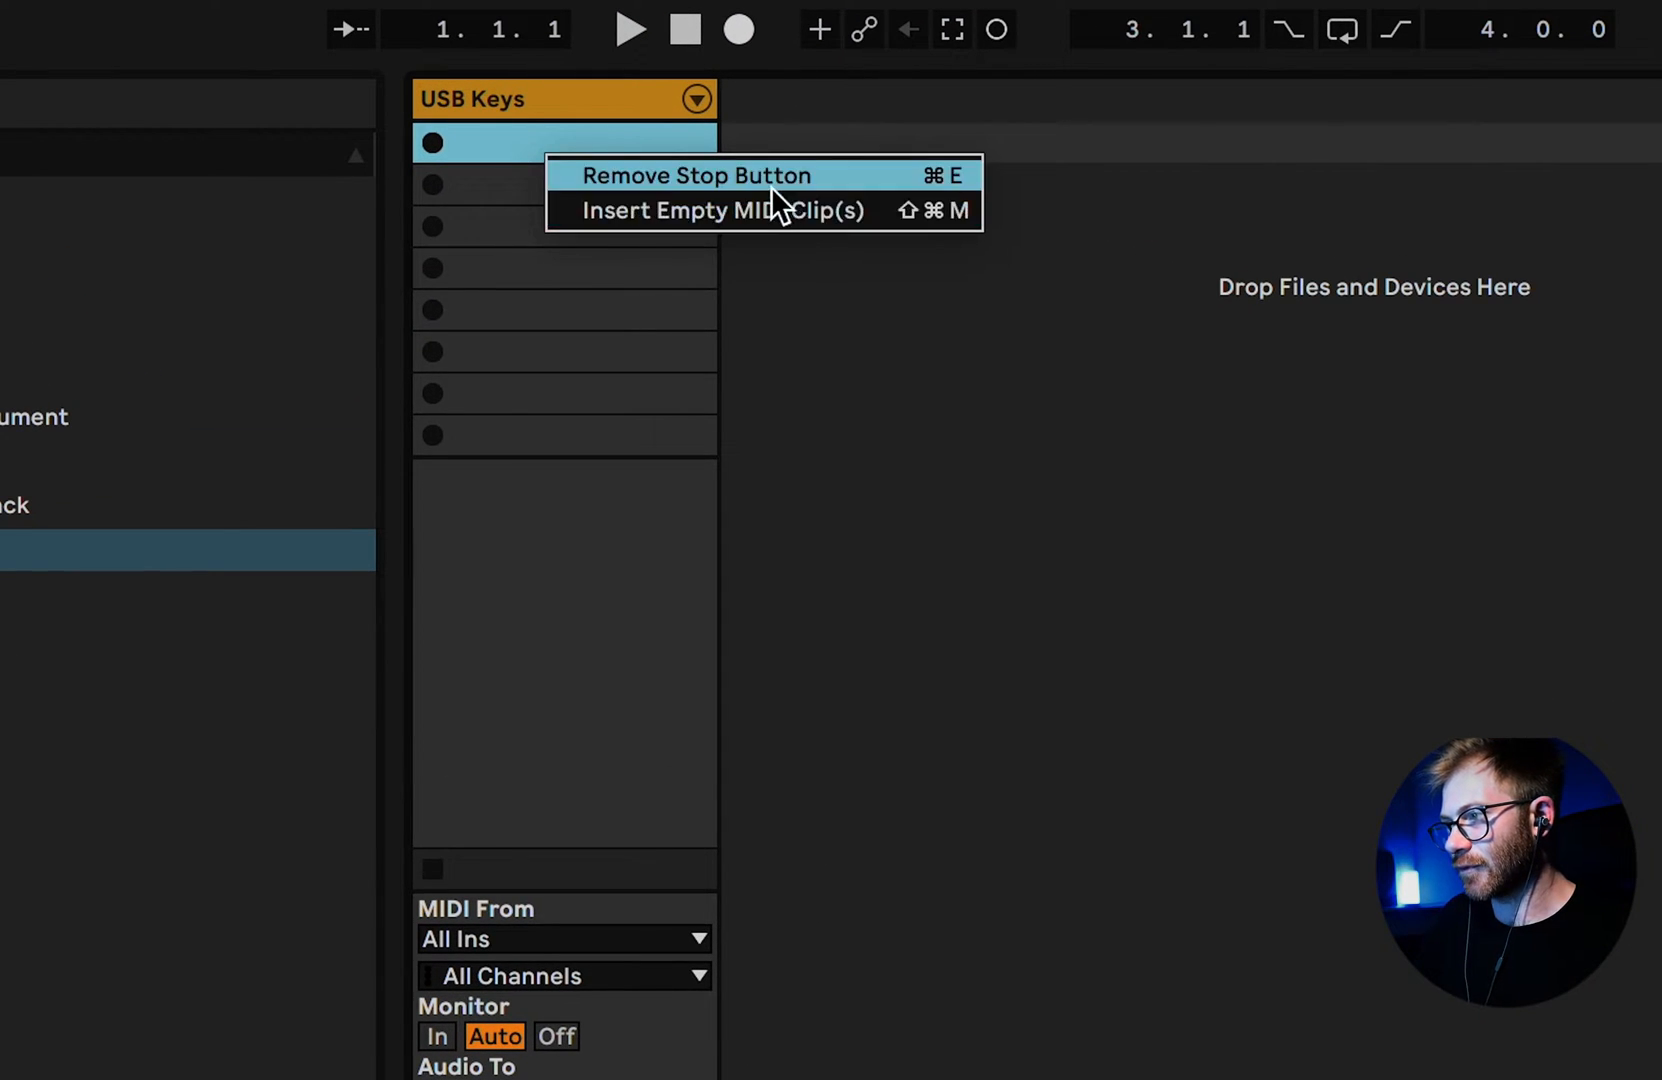
{"action": "left_click", "coordinate": [756, 208]}
{"action": "right_click", "coordinate": [565, 143]}
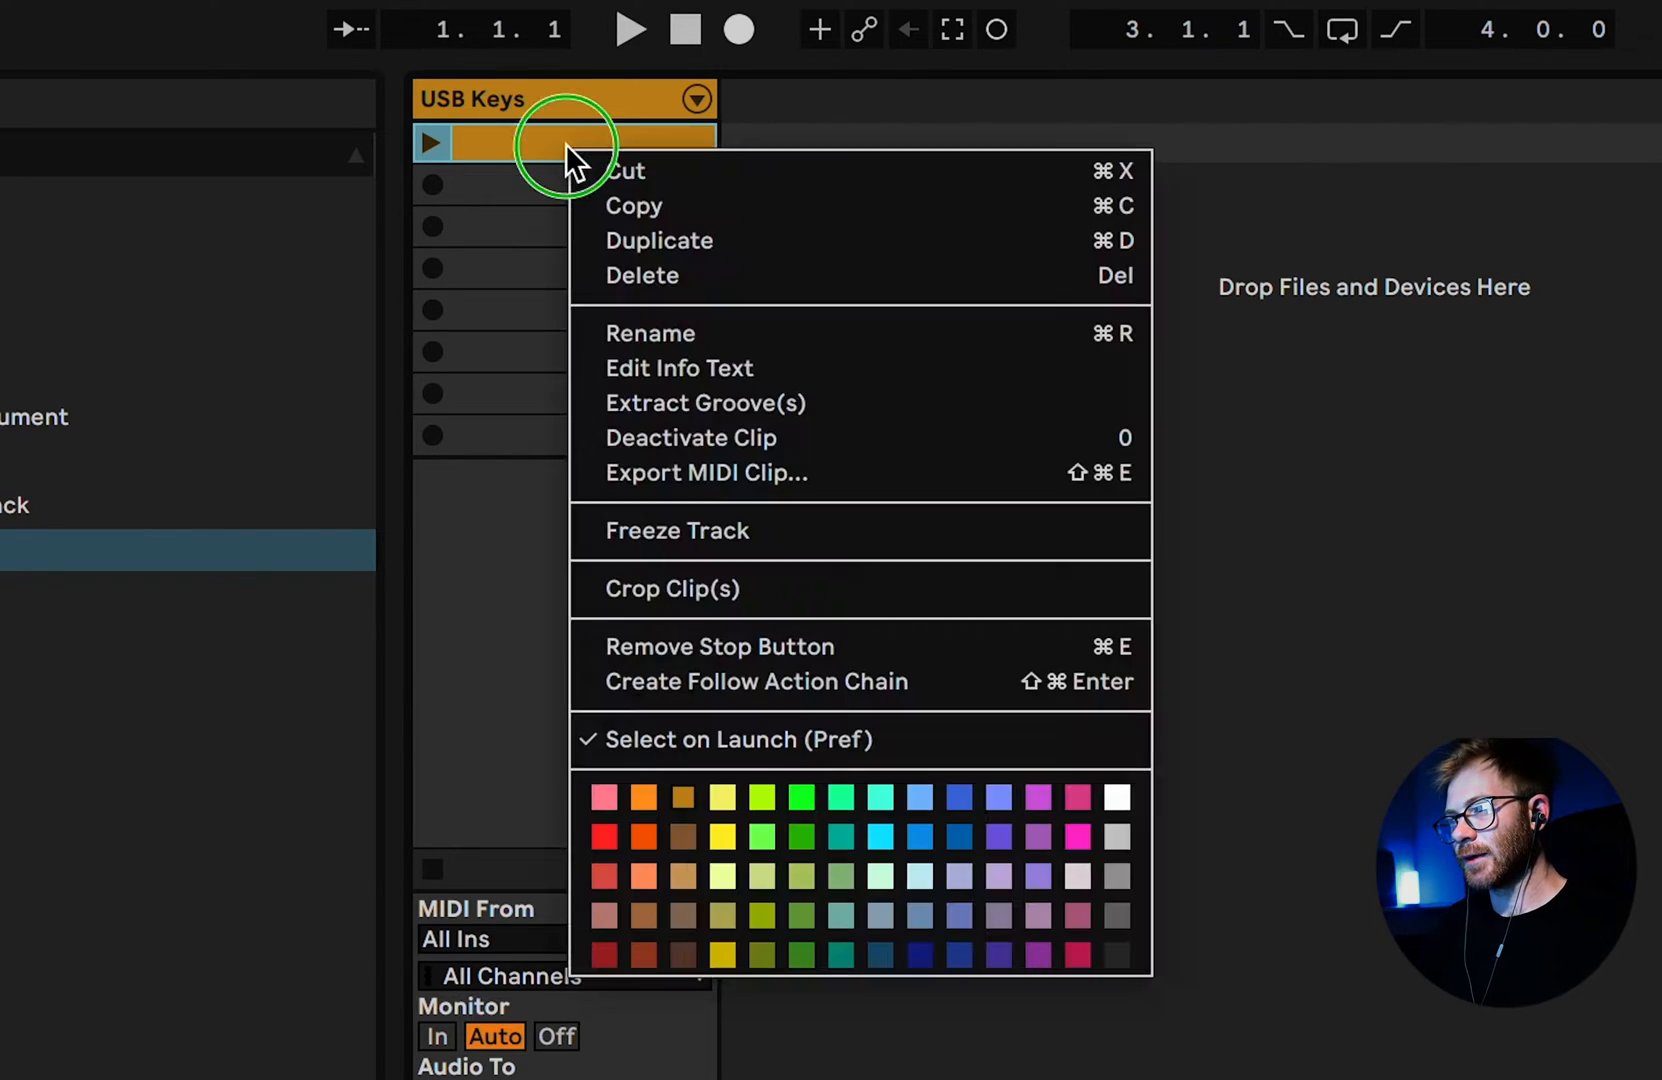
{"action": "left_click", "coordinate": [807, 332]}
{"action": "type", "text": "Rhodes"}
{"action": "key", "text": "Return"}
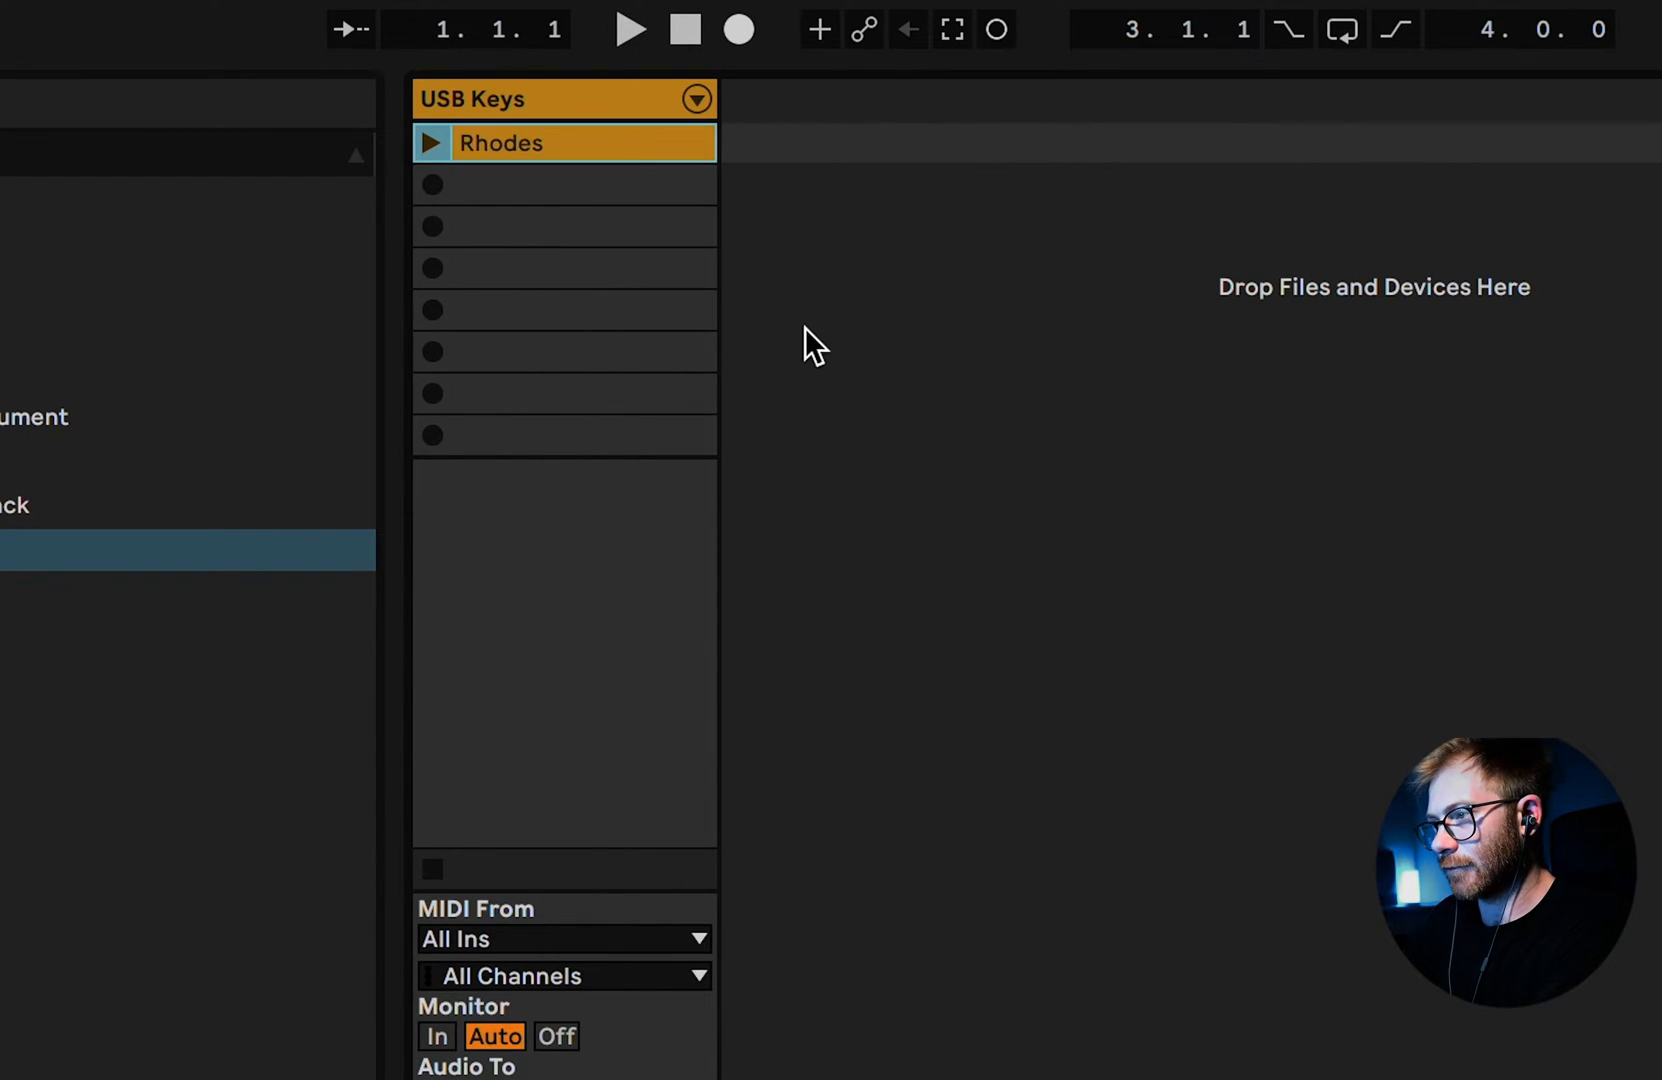
Step: Enlarge the Rhodes clip's editor, start playback and show the Instrument Rack's Chain Selector envelope
{"action": "left_click", "coordinate": [519, 146]}
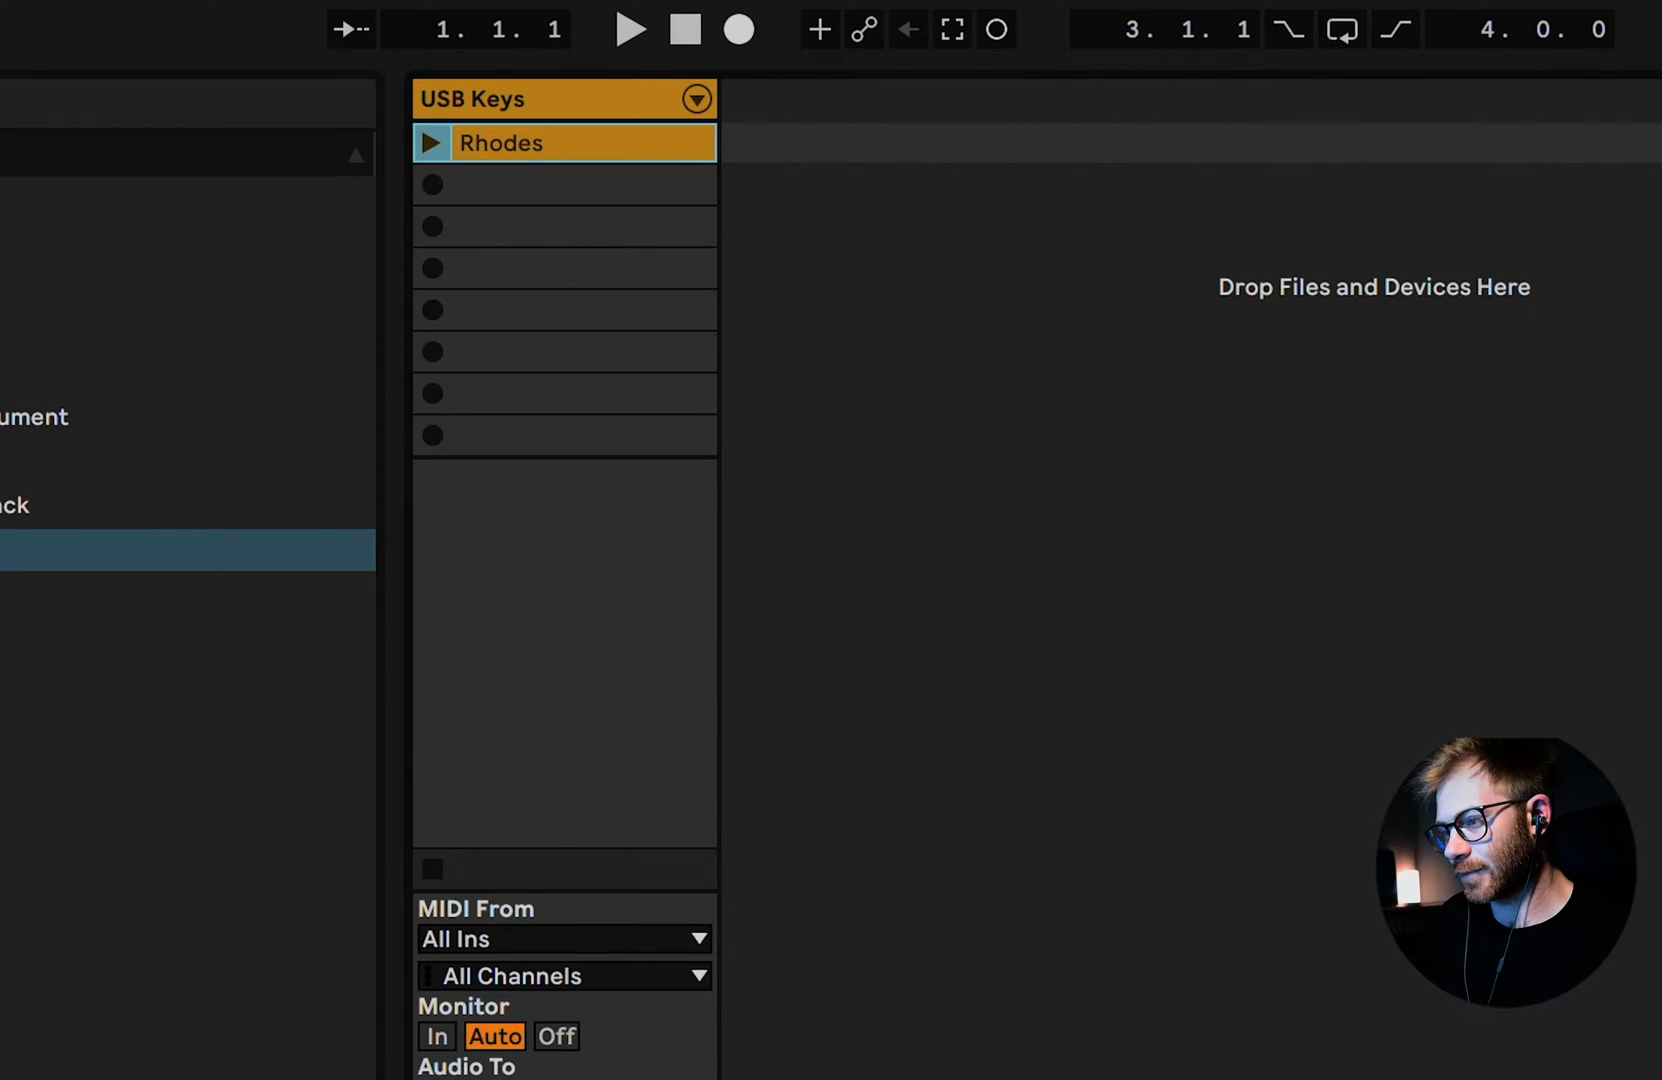
{"action": "left_click_drag", "start_coordinate": [961, 1076], "coordinate": [961, 731]}
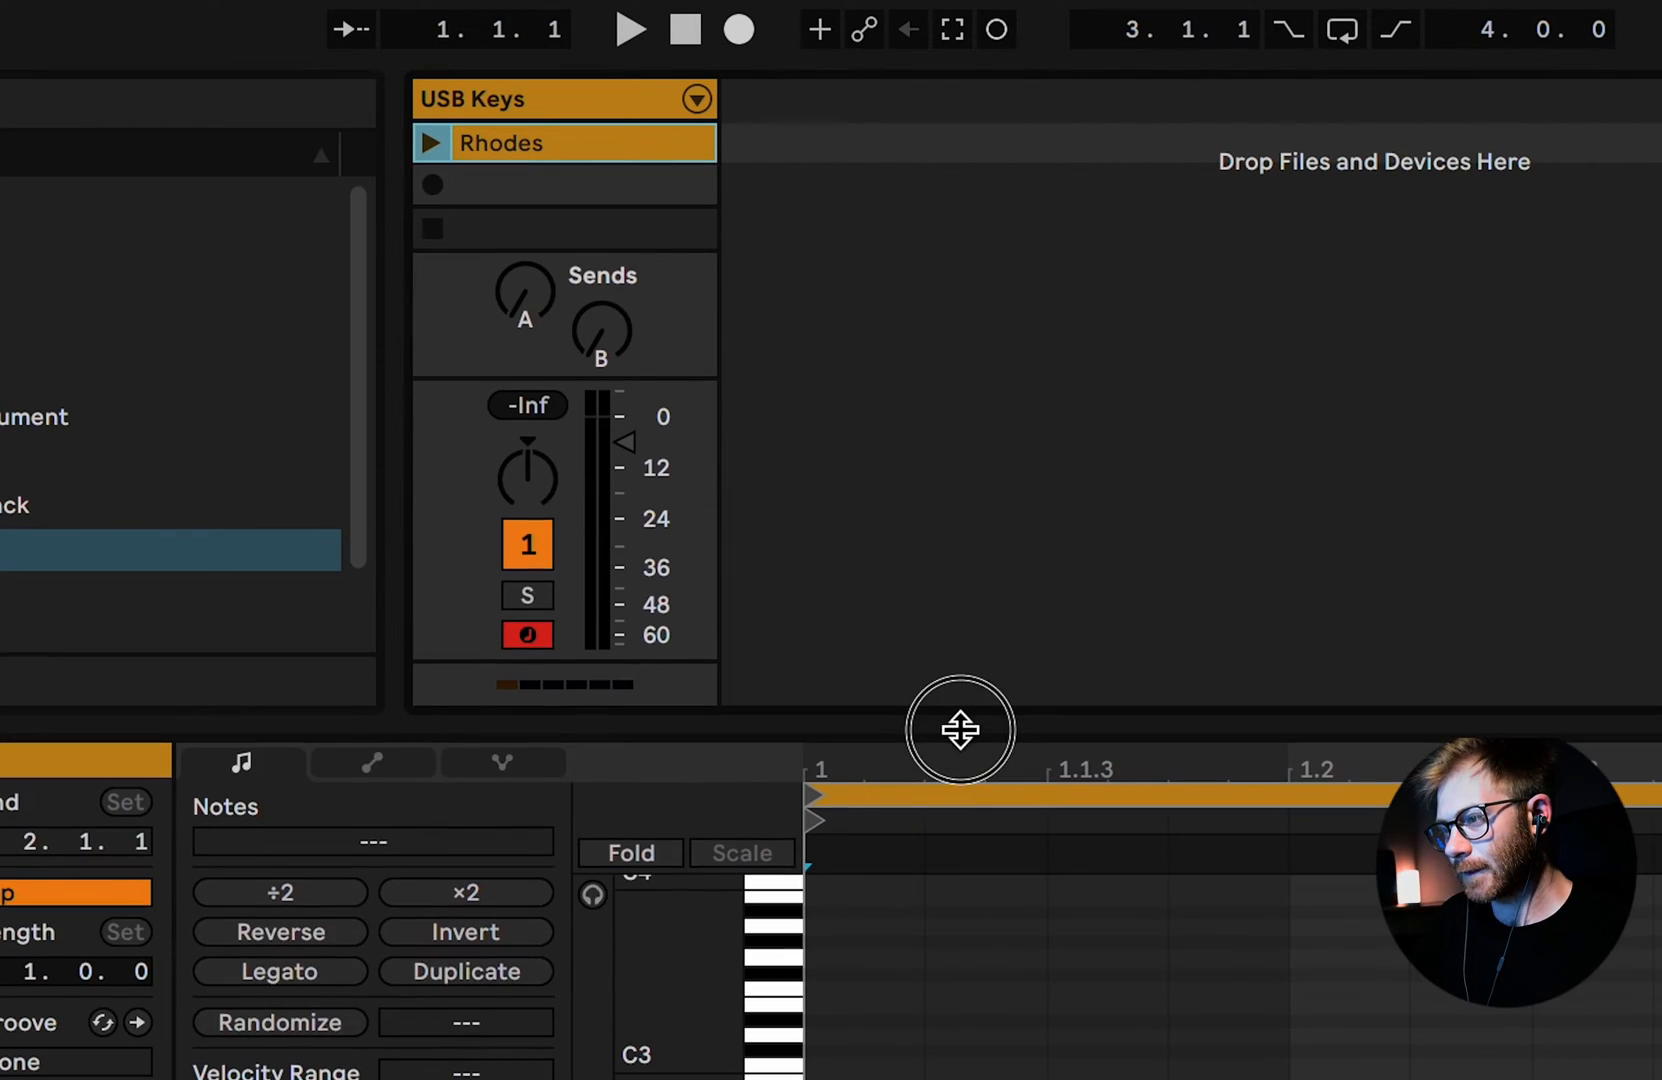
{"action": "left_click", "coordinate": [374, 767]}
{"action": "key", "text": "space"}
{"action": "left_click", "coordinate": [282, 845]}
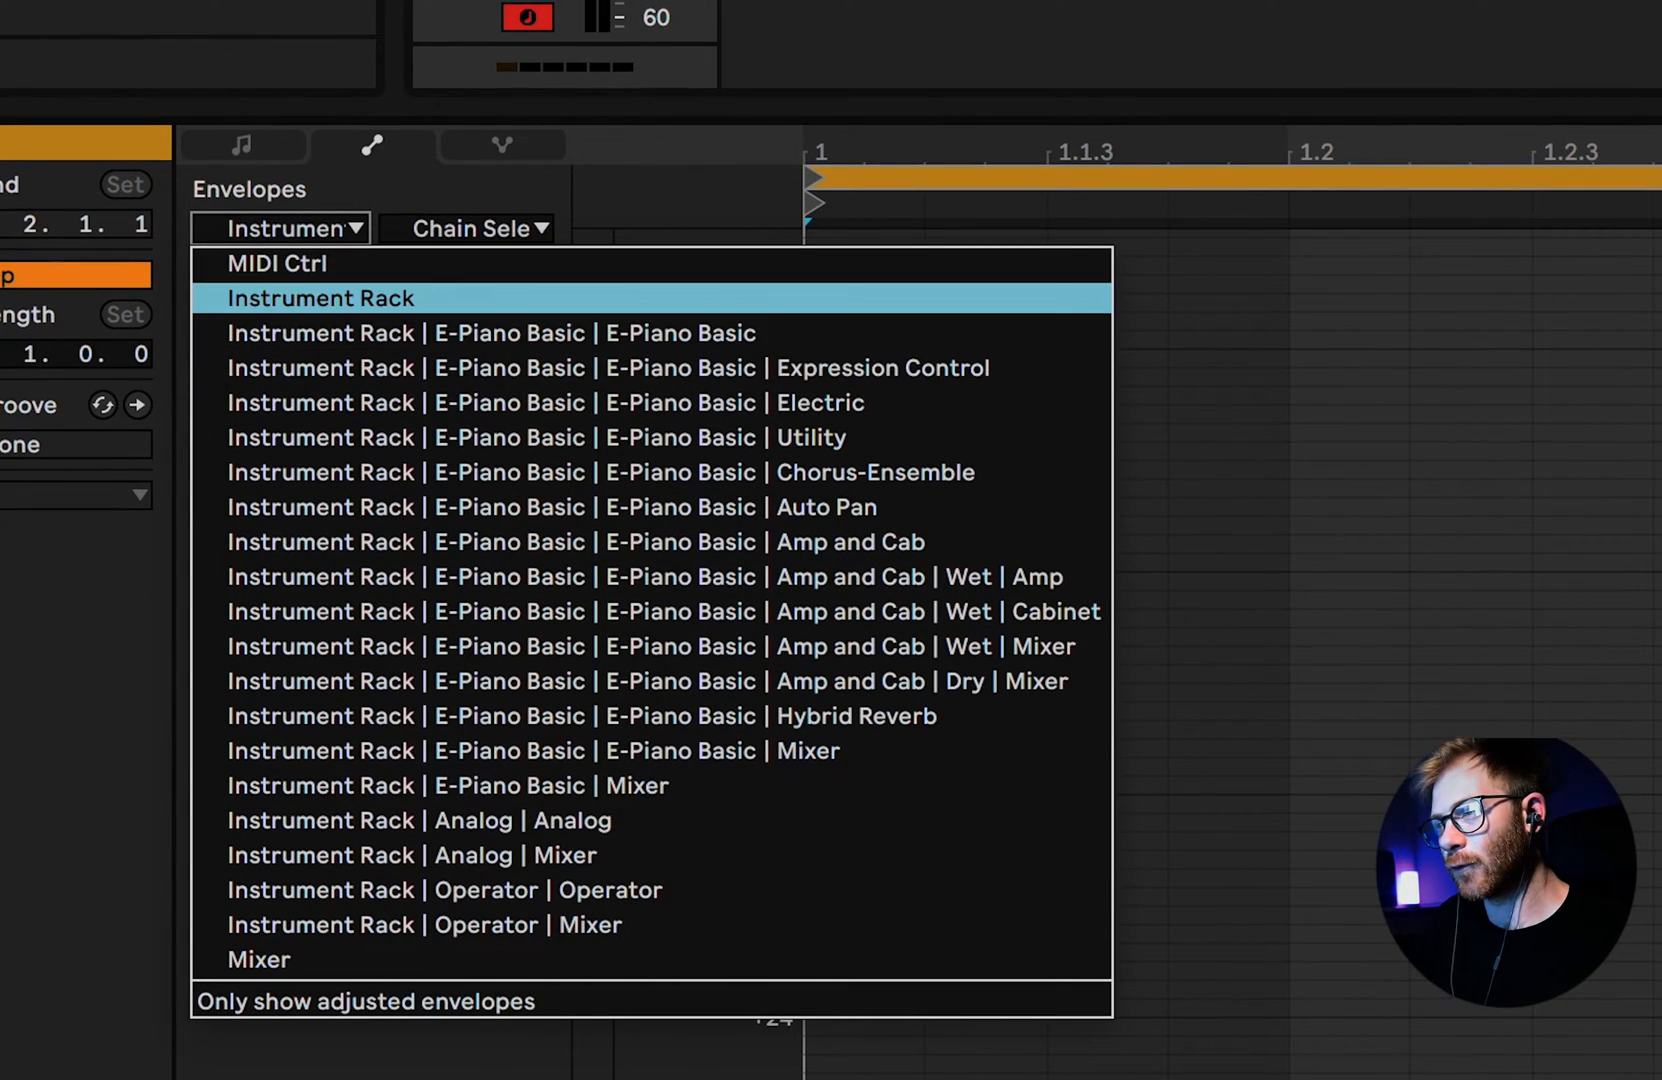
{"action": "left_click", "coordinate": [320, 298]}
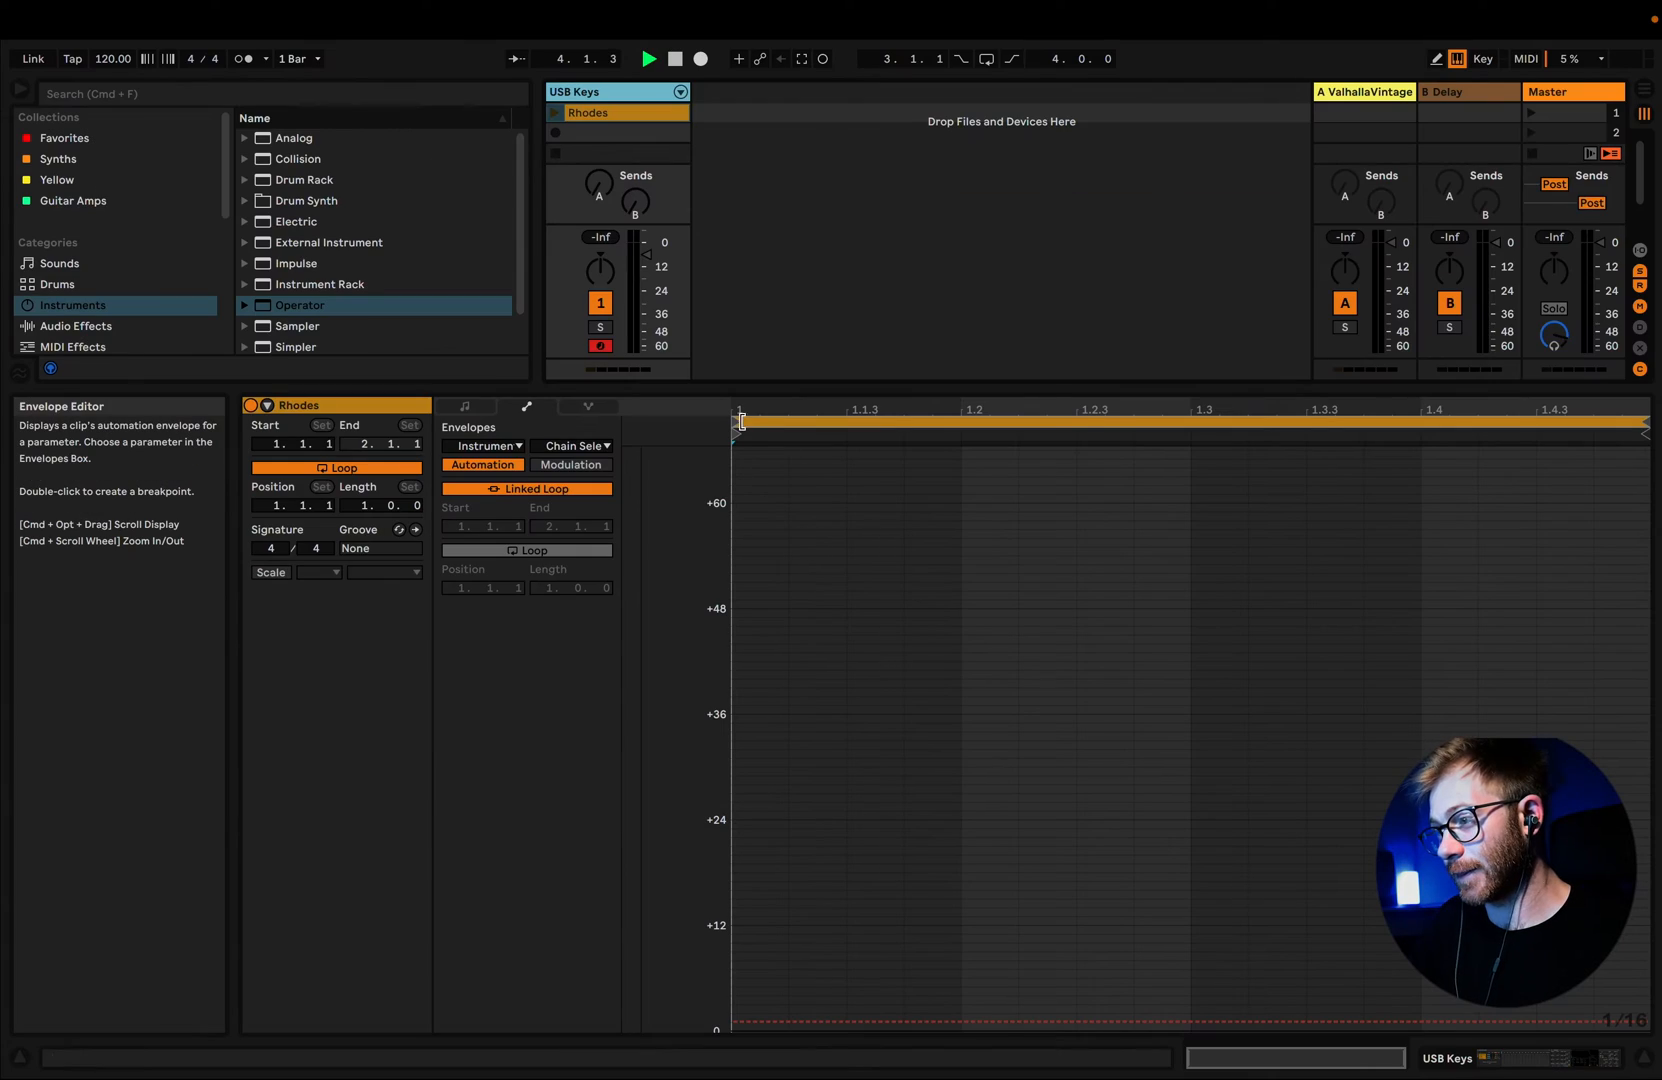
Step: Set the Rhodes clip's Instrument Rack Chain Selector envelope to 0 and show the USB Keys track's devices
{"action": "left_click", "coordinate": [484, 445]}
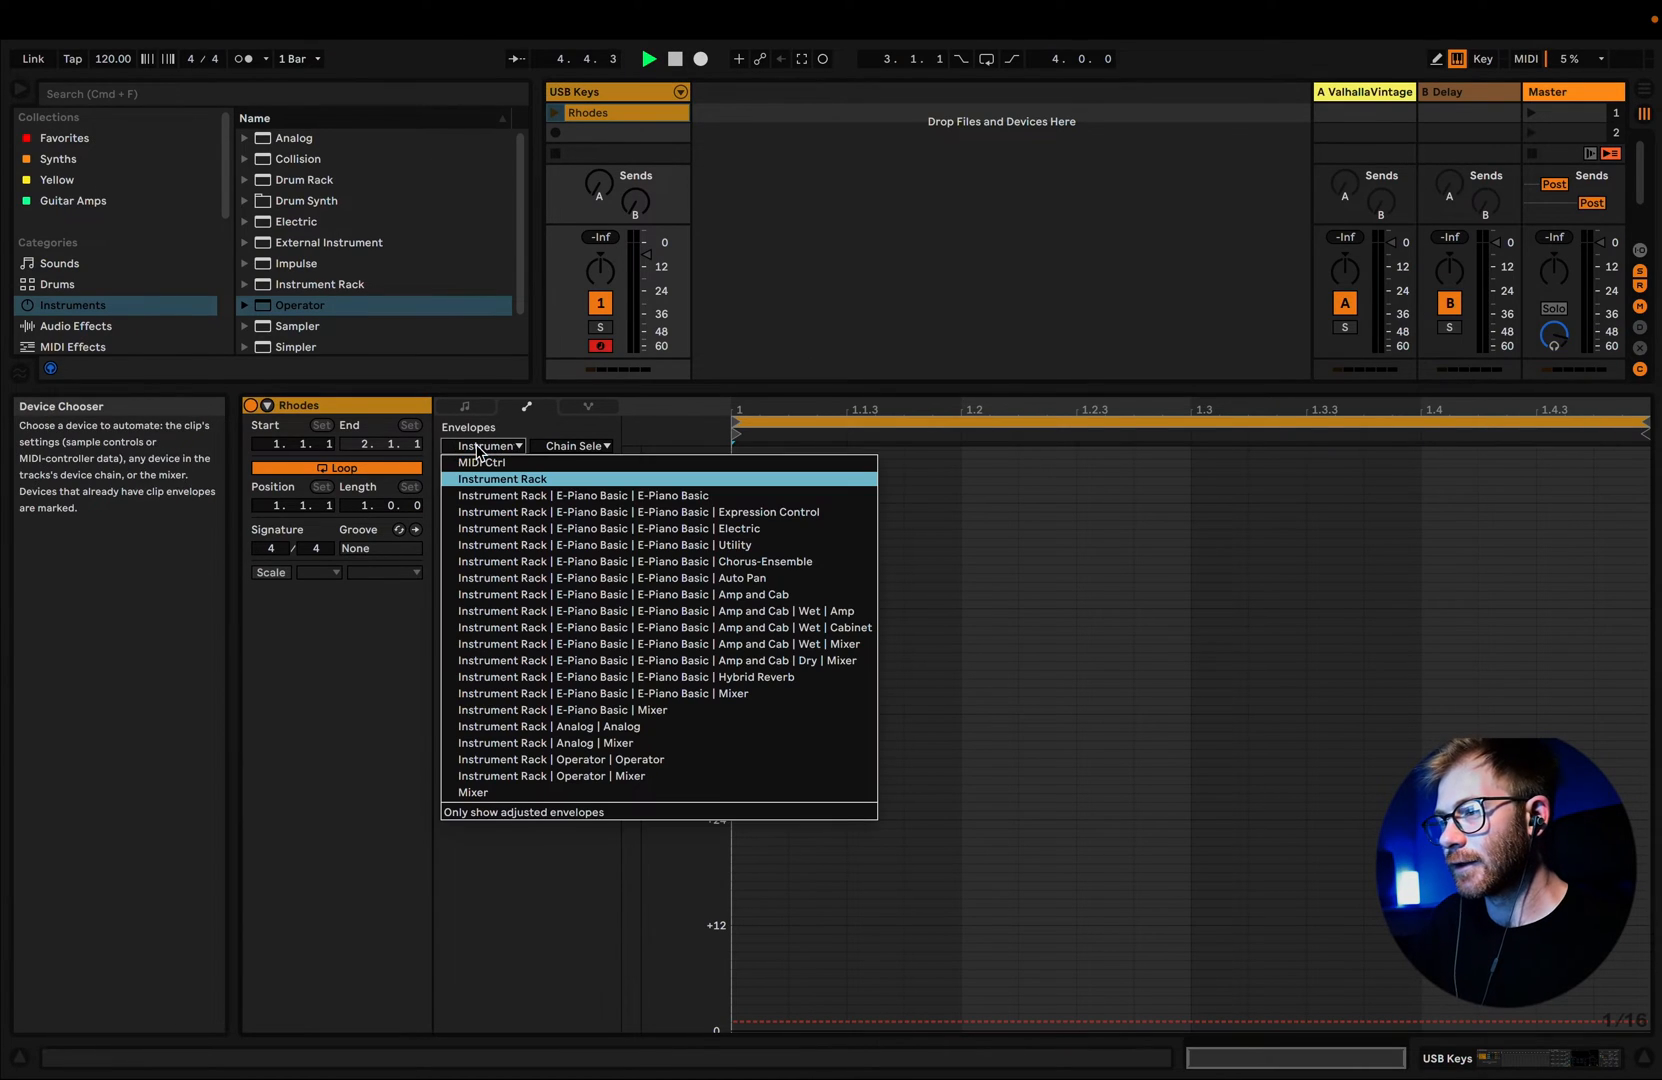
{"action": "left_click", "coordinate": [540, 479]}
{"action": "left_click", "coordinate": [578, 445]}
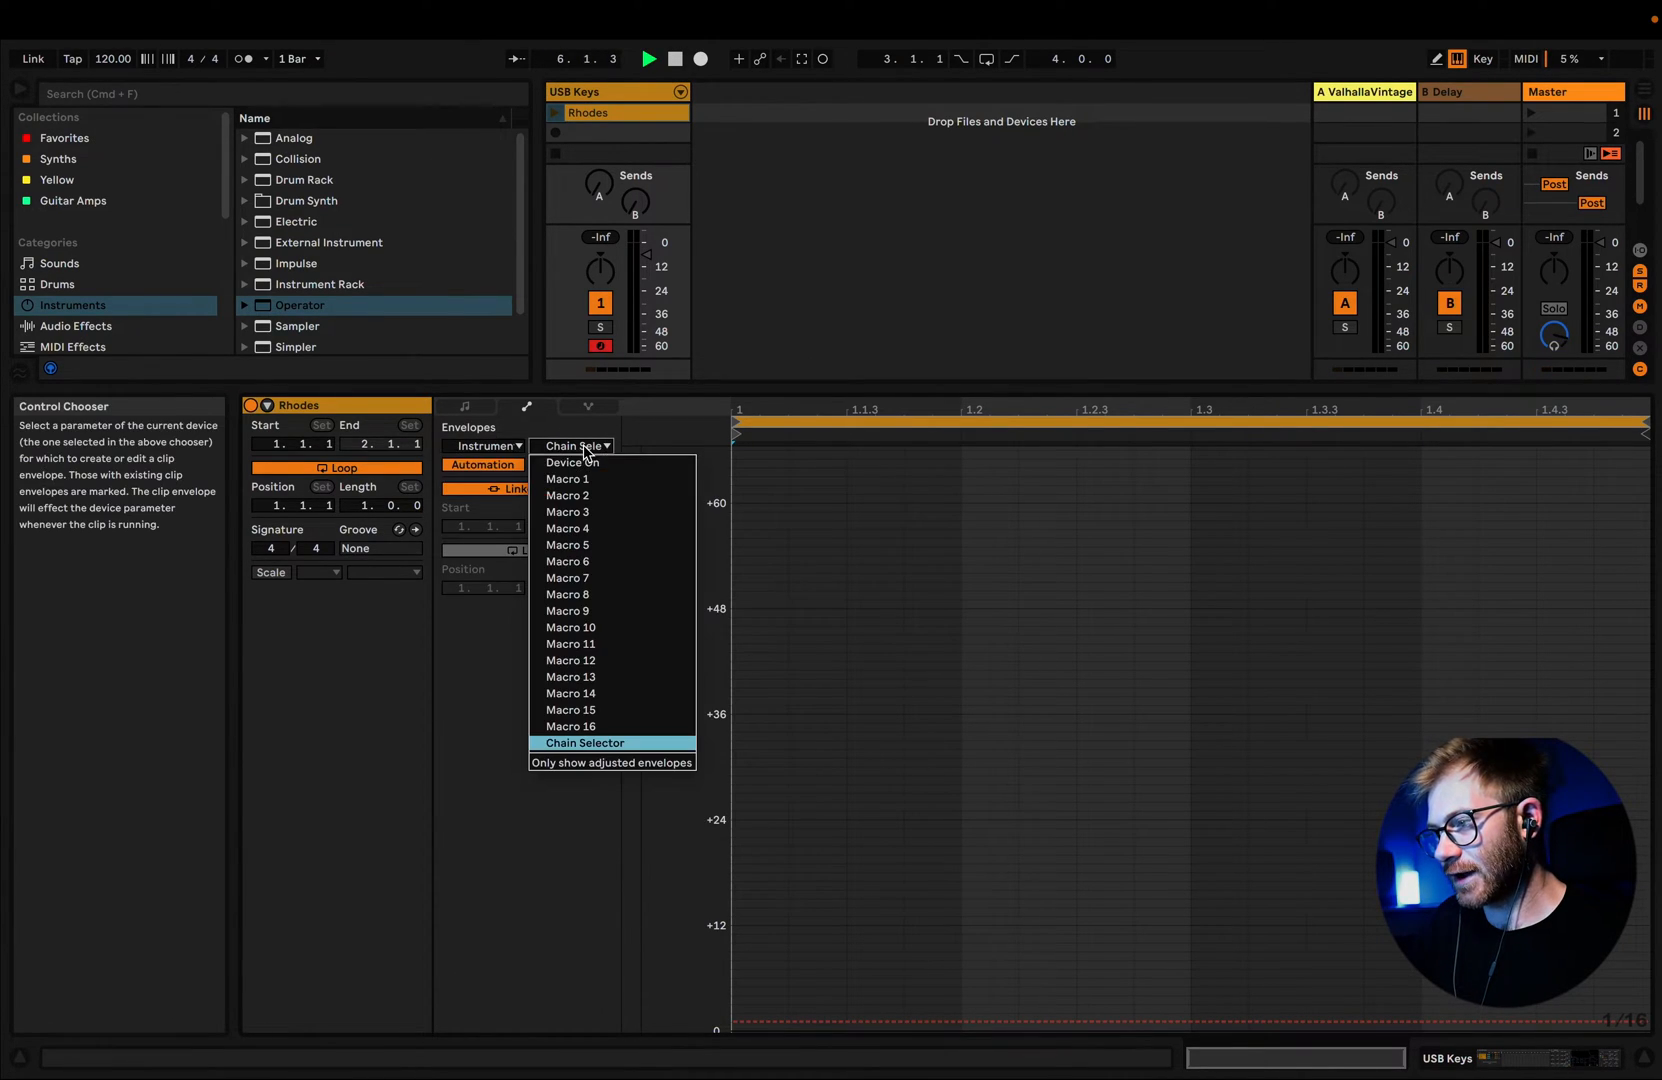
{"action": "left_click", "coordinate": [590, 742]}
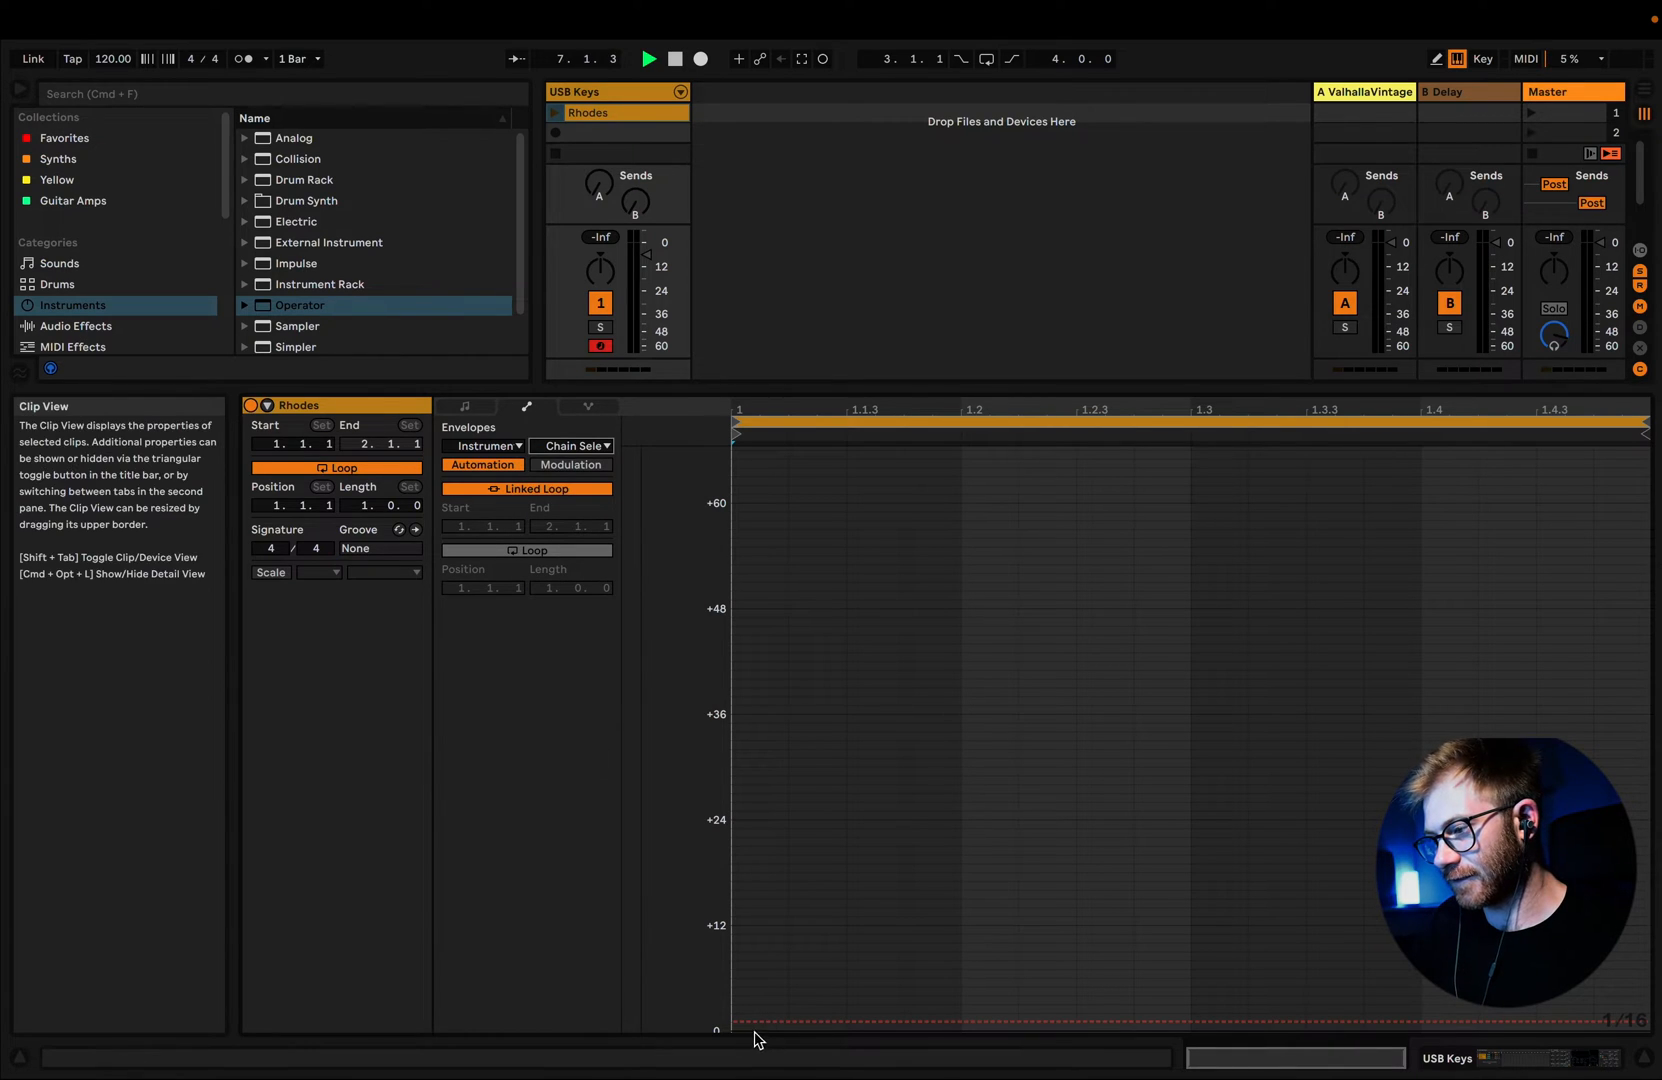
{"action": "left_click_drag", "start_coordinate": [737, 1028], "coordinate": [750, 1033]}
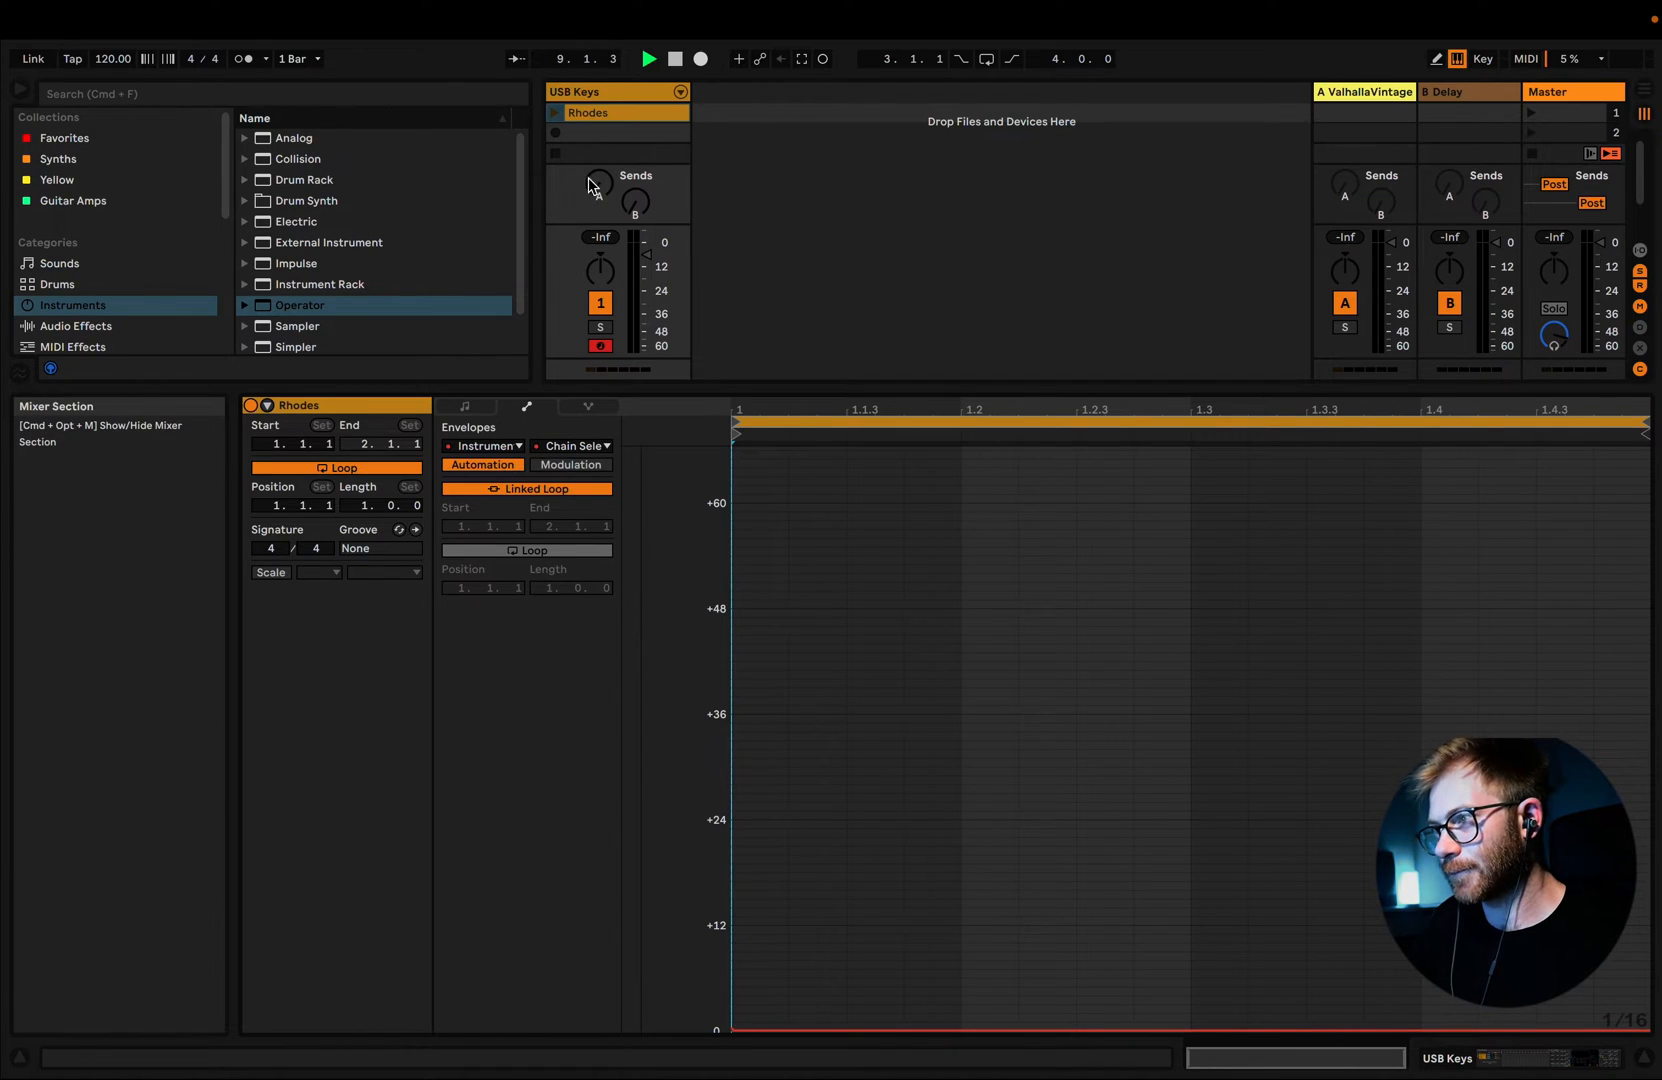
{"action": "double_click", "coordinate": [600, 91]}
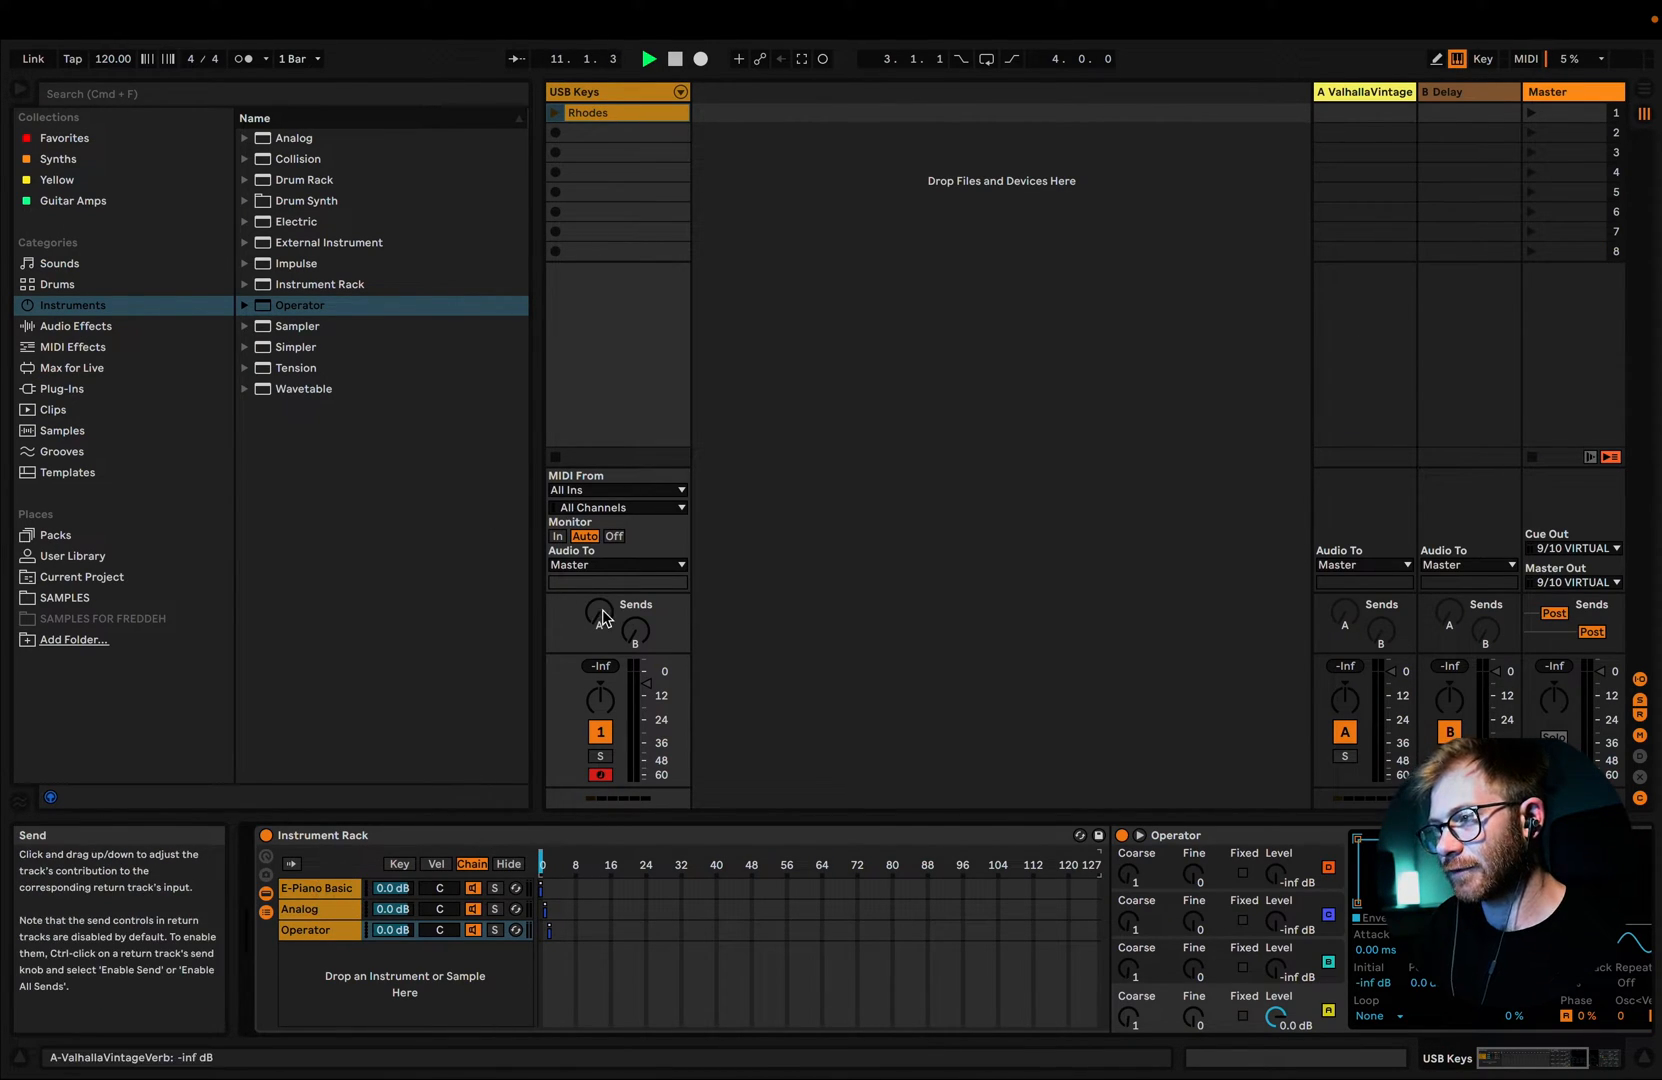
Step: Copy the Rhodes clip into the second slot, set the copy's Chain Selector envelope to 1 and show the rack's chains
{"action": "left_click_drag", "start_coordinate": [595, 114], "coordinate": [632, 137]}
{"action": "double_click", "coordinate": [594, 136]}
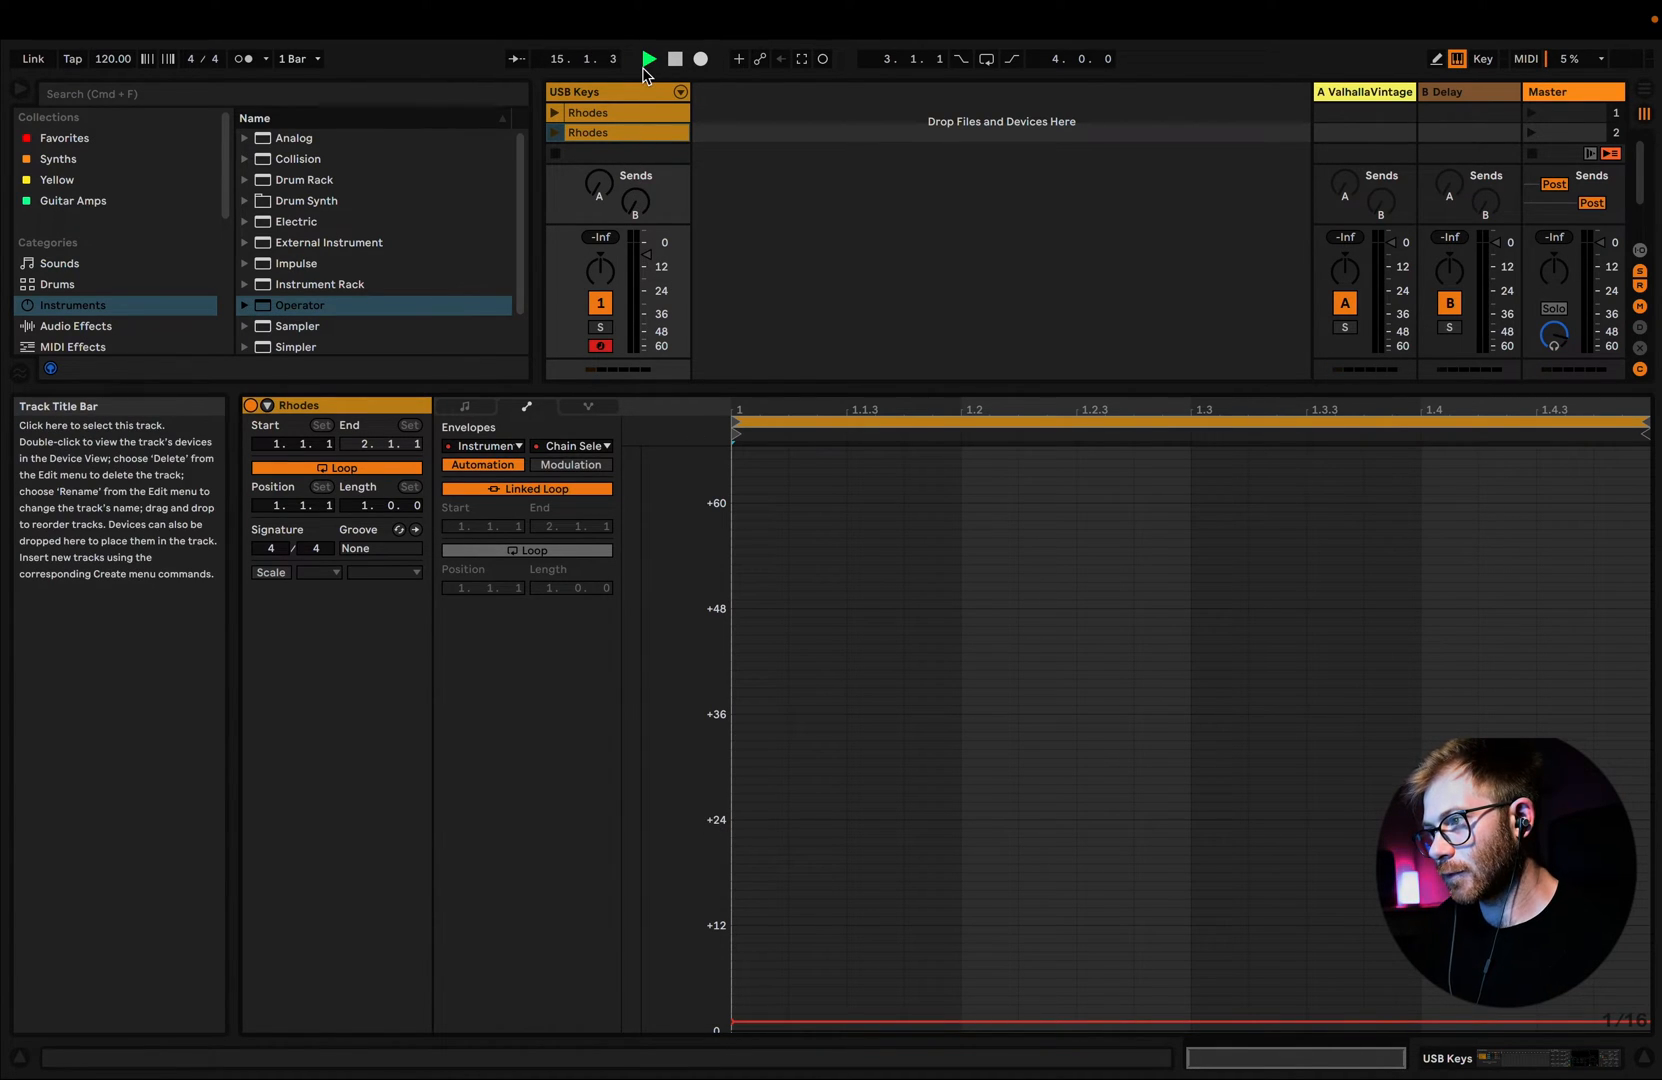
{"action": "double_click", "coordinate": [621, 90]}
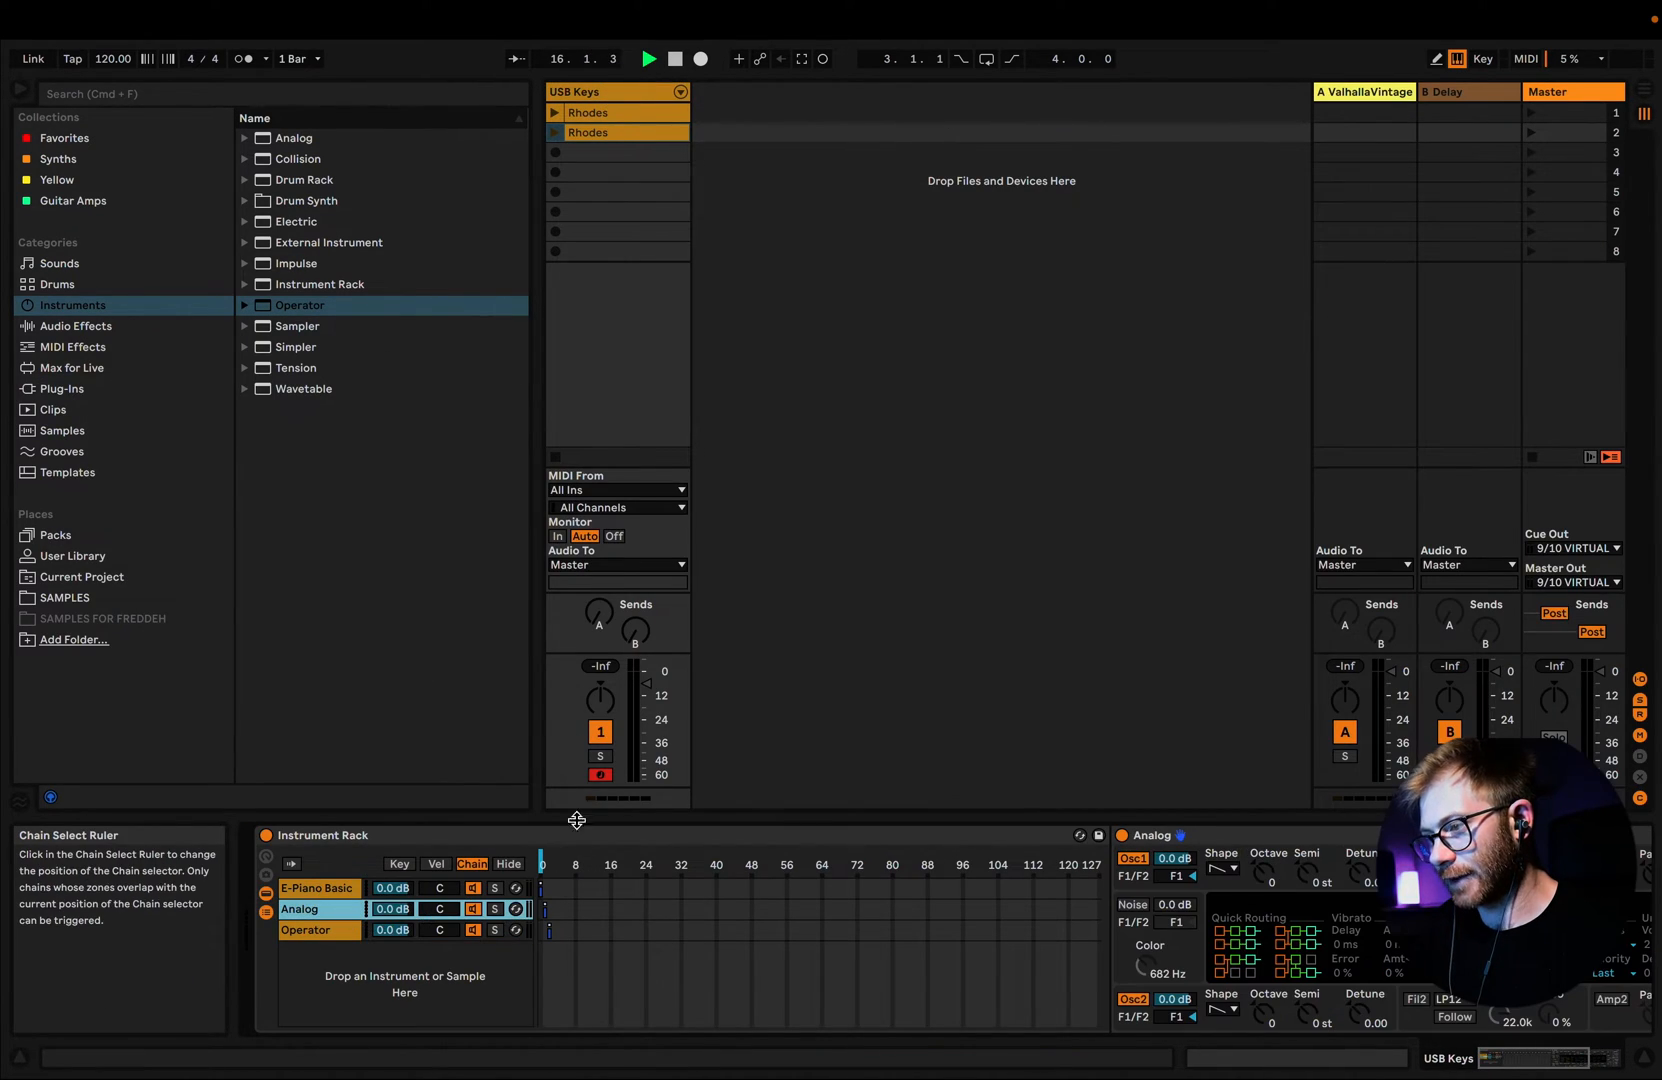
Step: Rename the clip in the second slot of the USB Keys track as "Analog"
{"action": "left_click", "coordinate": [593, 148]}
{"action": "right_click", "coordinate": [615, 139]}
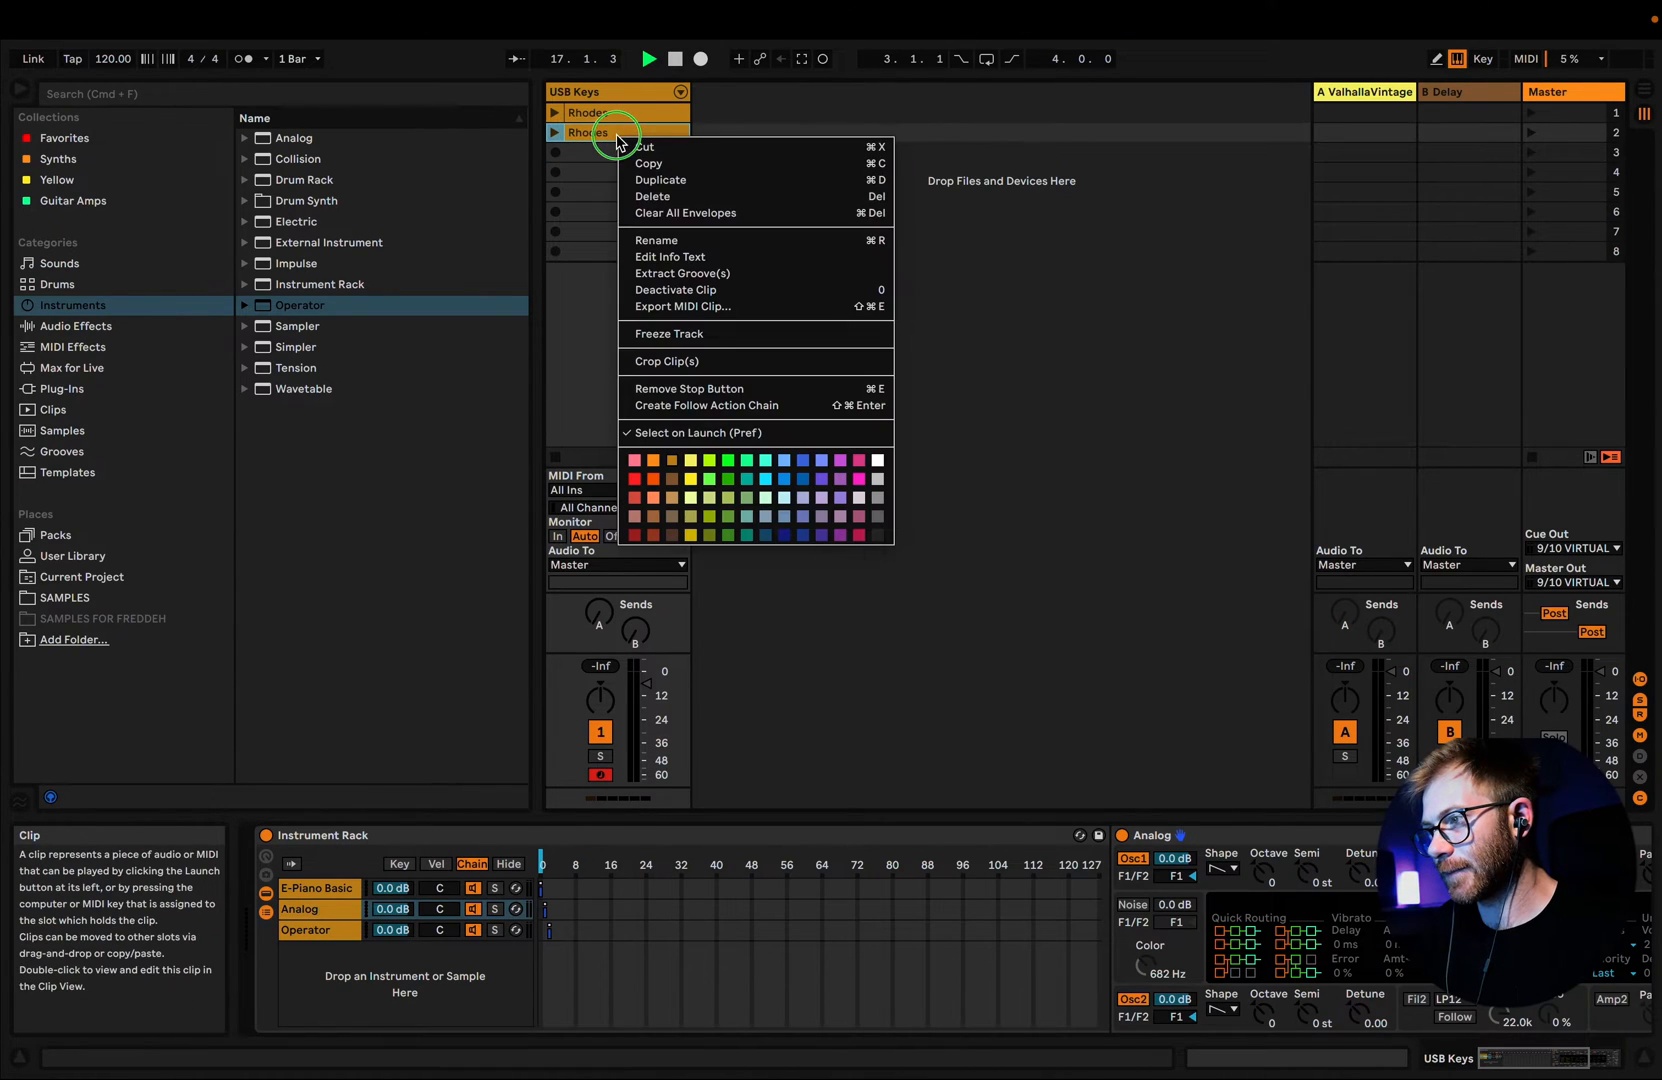
{"action": "left_click", "coordinate": [656, 240]}
{"action": "type", "text": "Analog"}
{"action": "key", "text": "Return"}
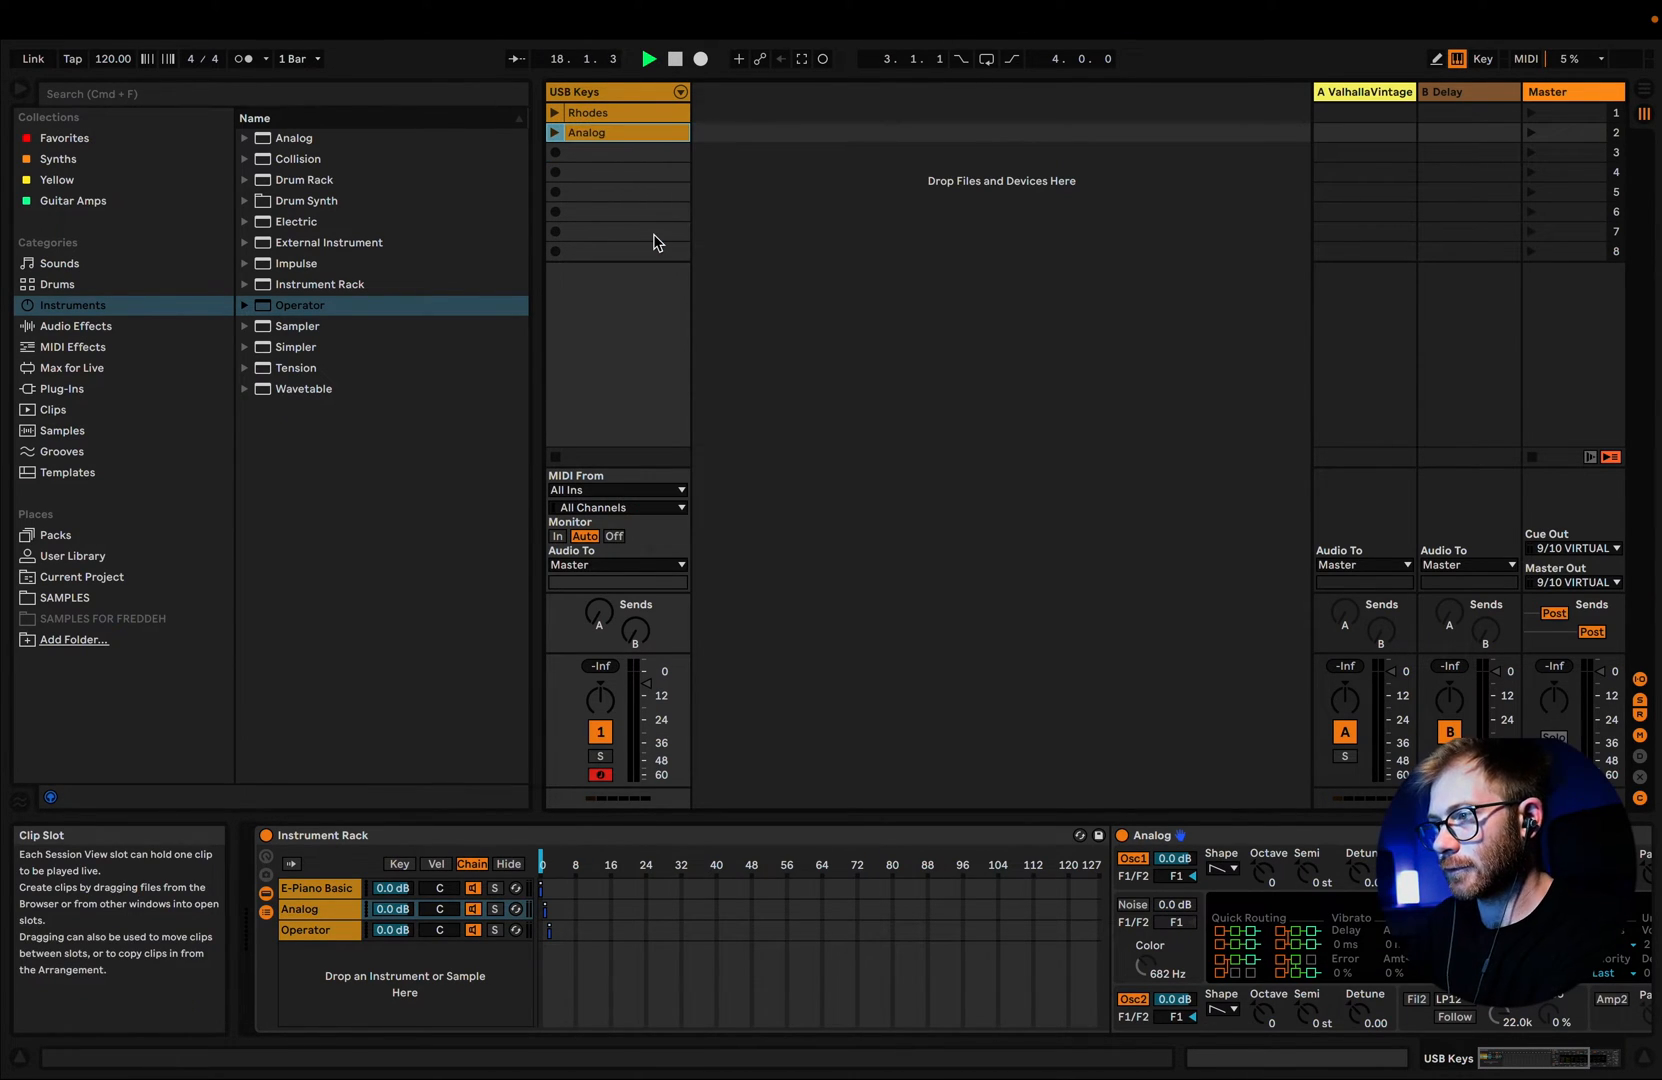
Step: Duplicate the Analog clip into the third slot and set the duplicate's Chain Selector envelope to 2
{"action": "key", "text": "super+d"}
{"action": "double_click", "coordinate": [603, 152]}
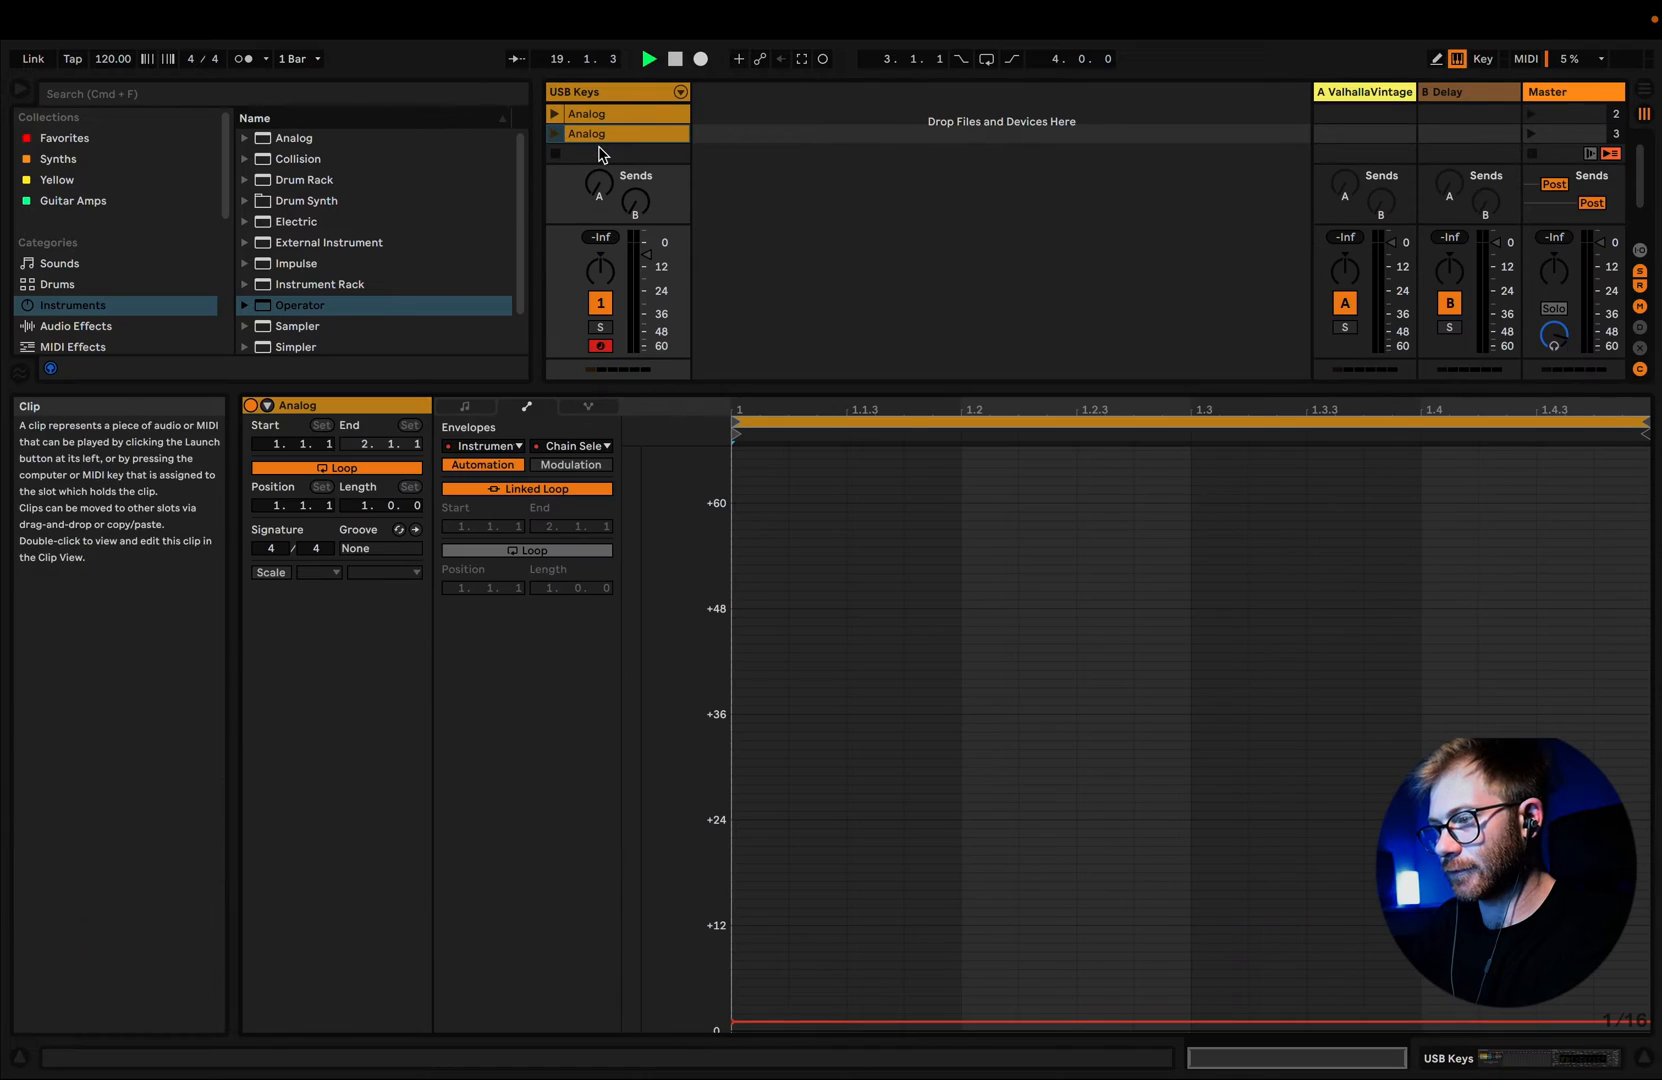
{"action": "left_click_drag", "start_coordinate": [733, 1025], "coordinate": [733, 1017]}
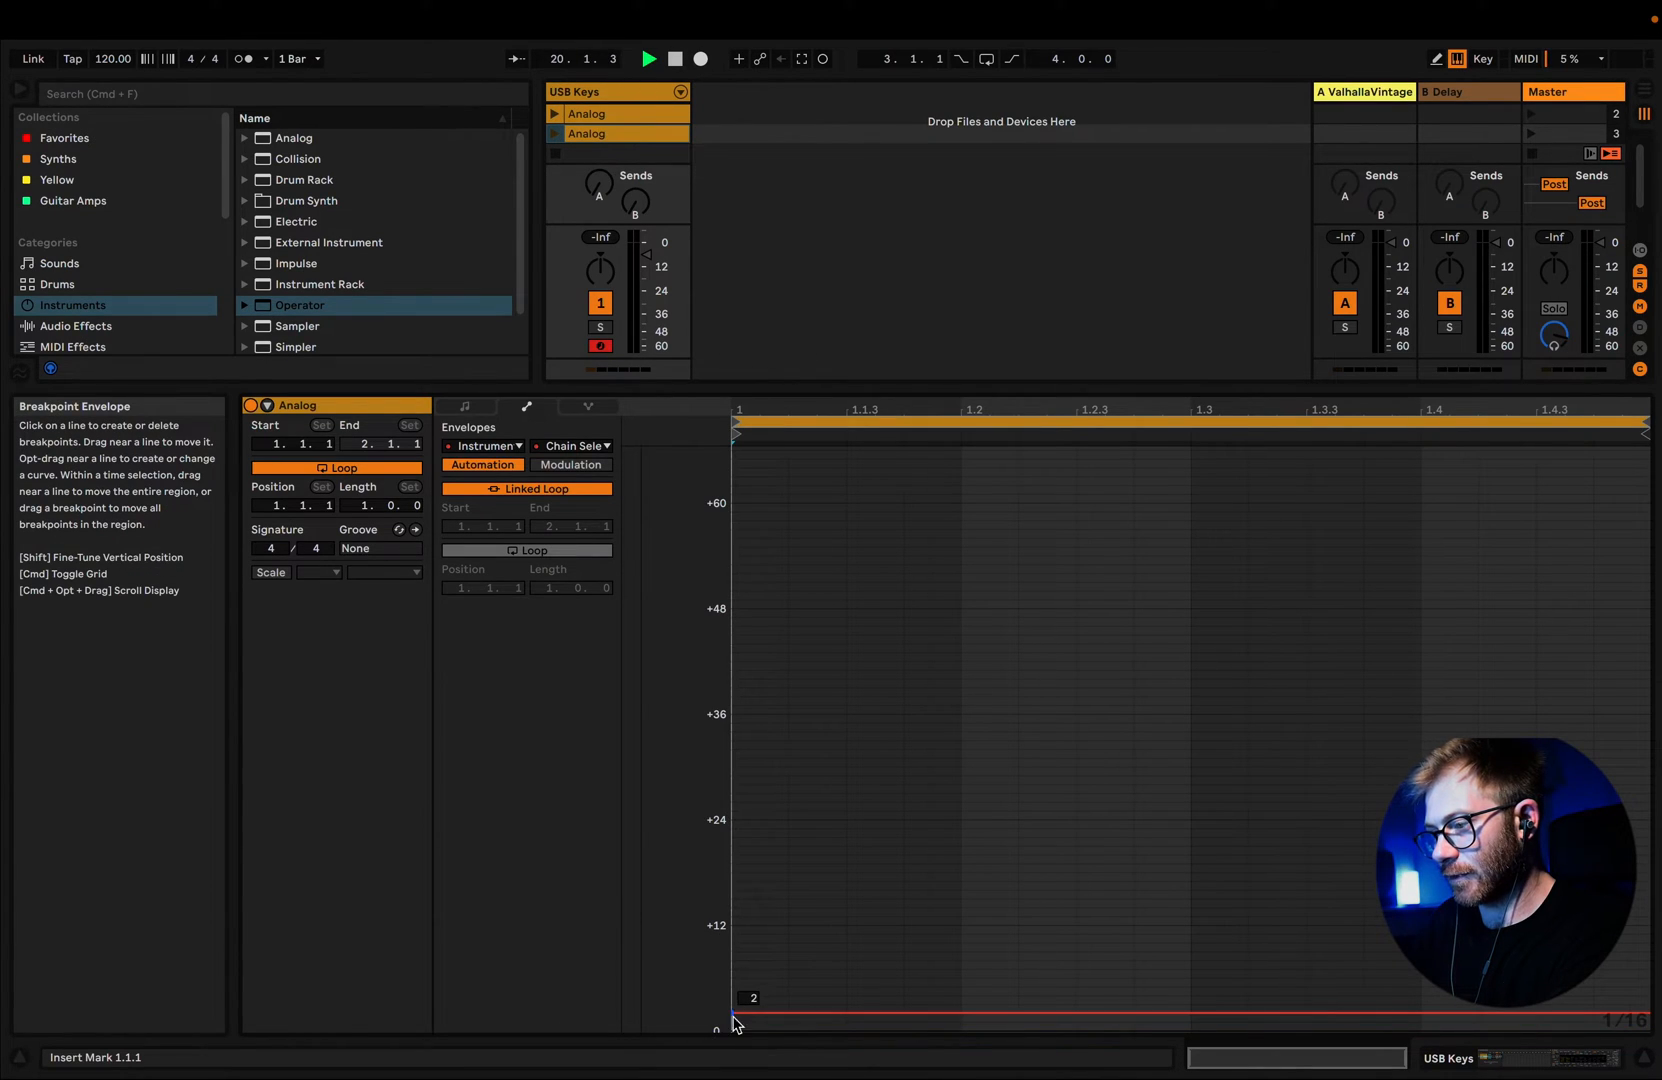
Step: Rename the clip in the third slot of the USB Keys track as "Operator"
{"action": "right_click", "coordinate": [636, 132]}
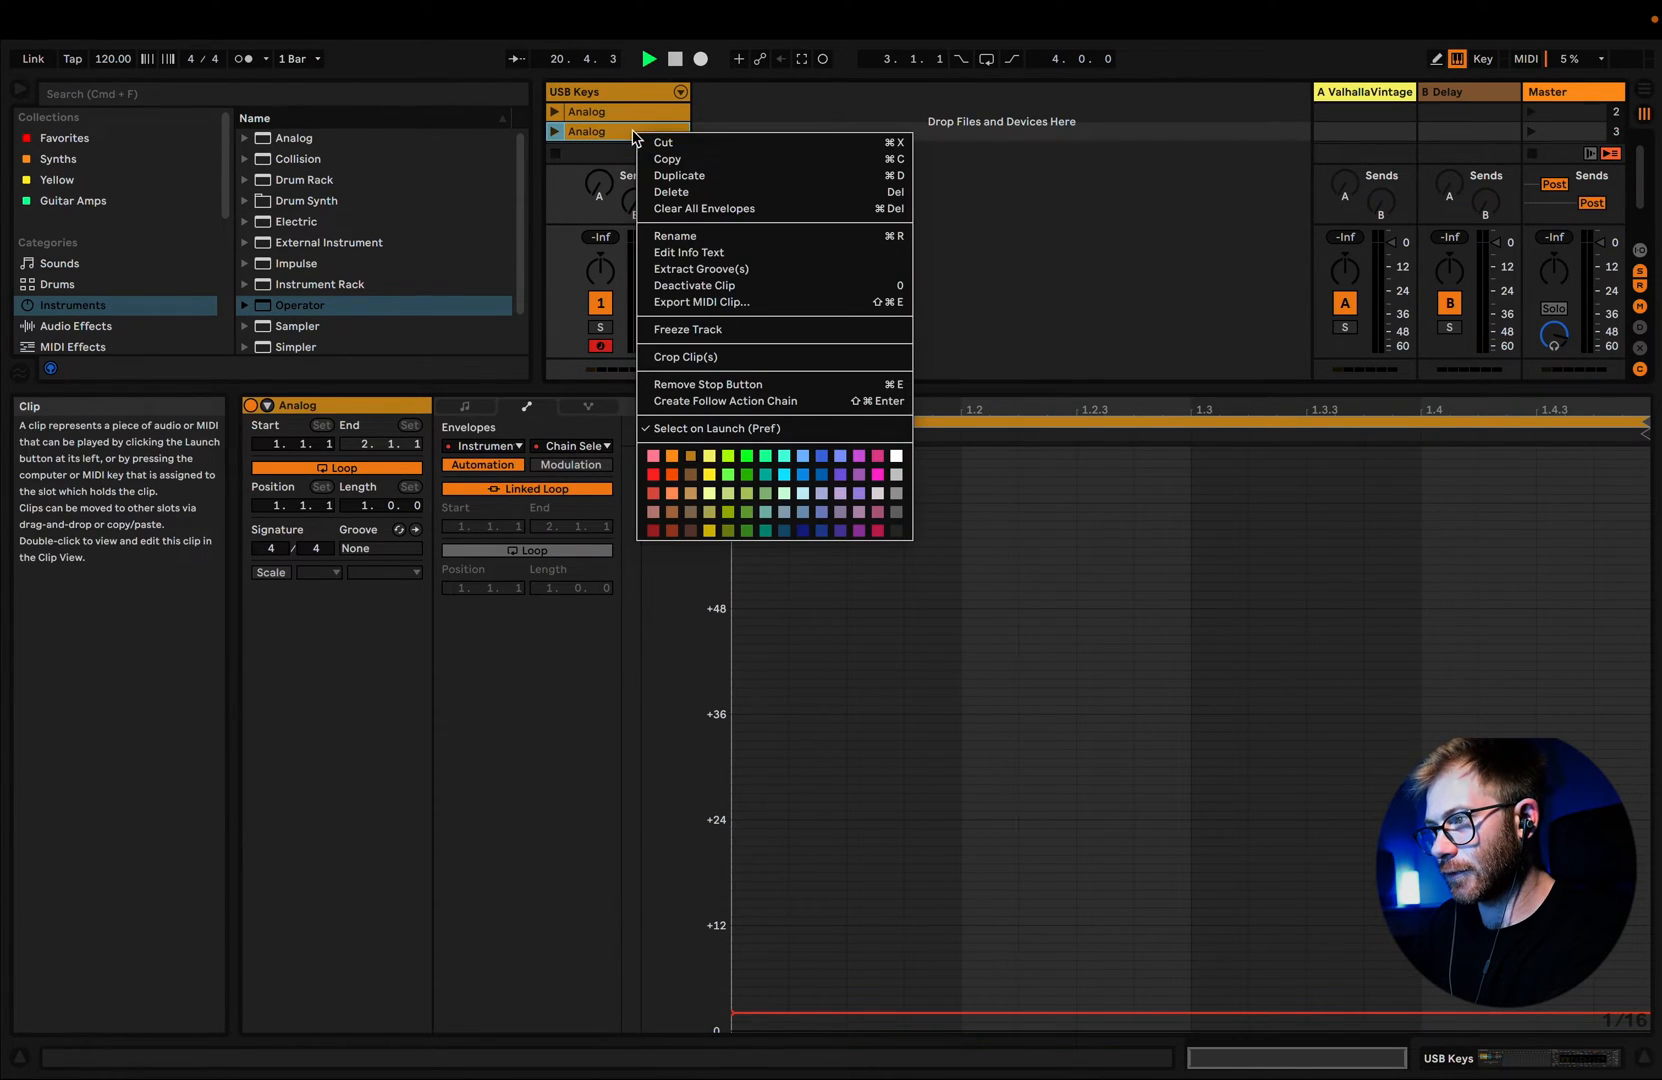
{"action": "left_click", "coordinate": [697, 236]}
{"action": "type", "text": "Operat"}
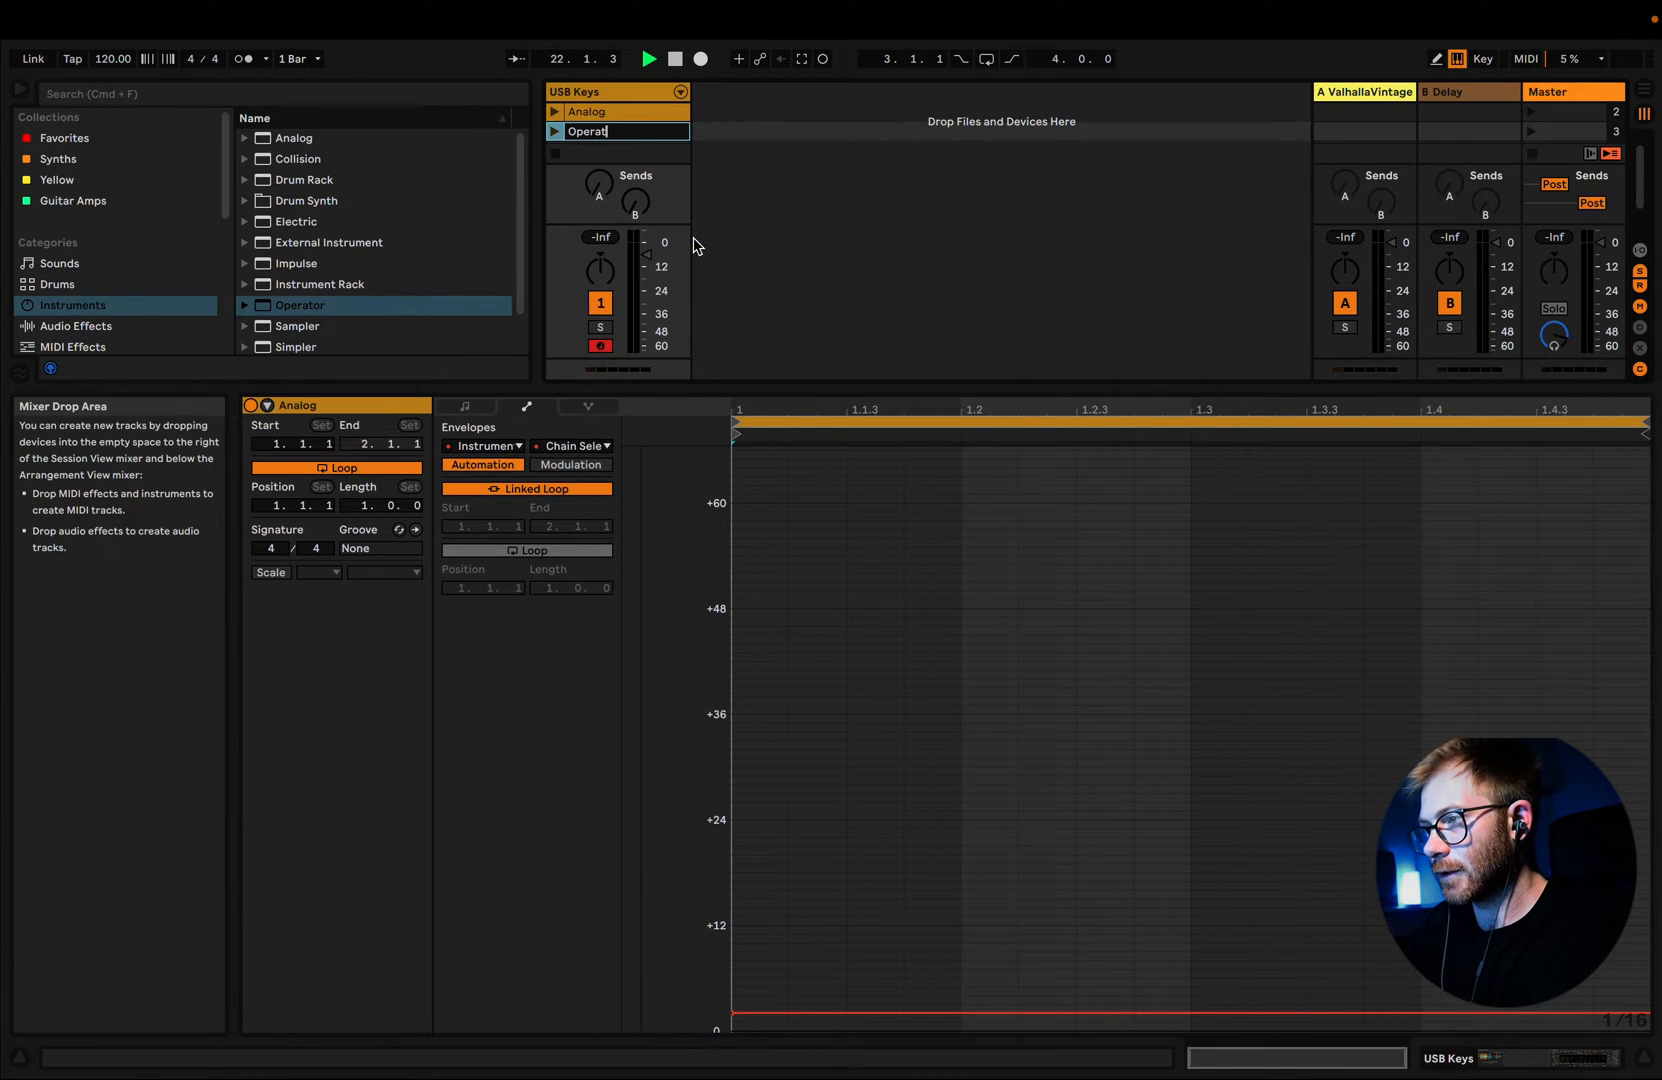
{"action": "type", "text": "or"}
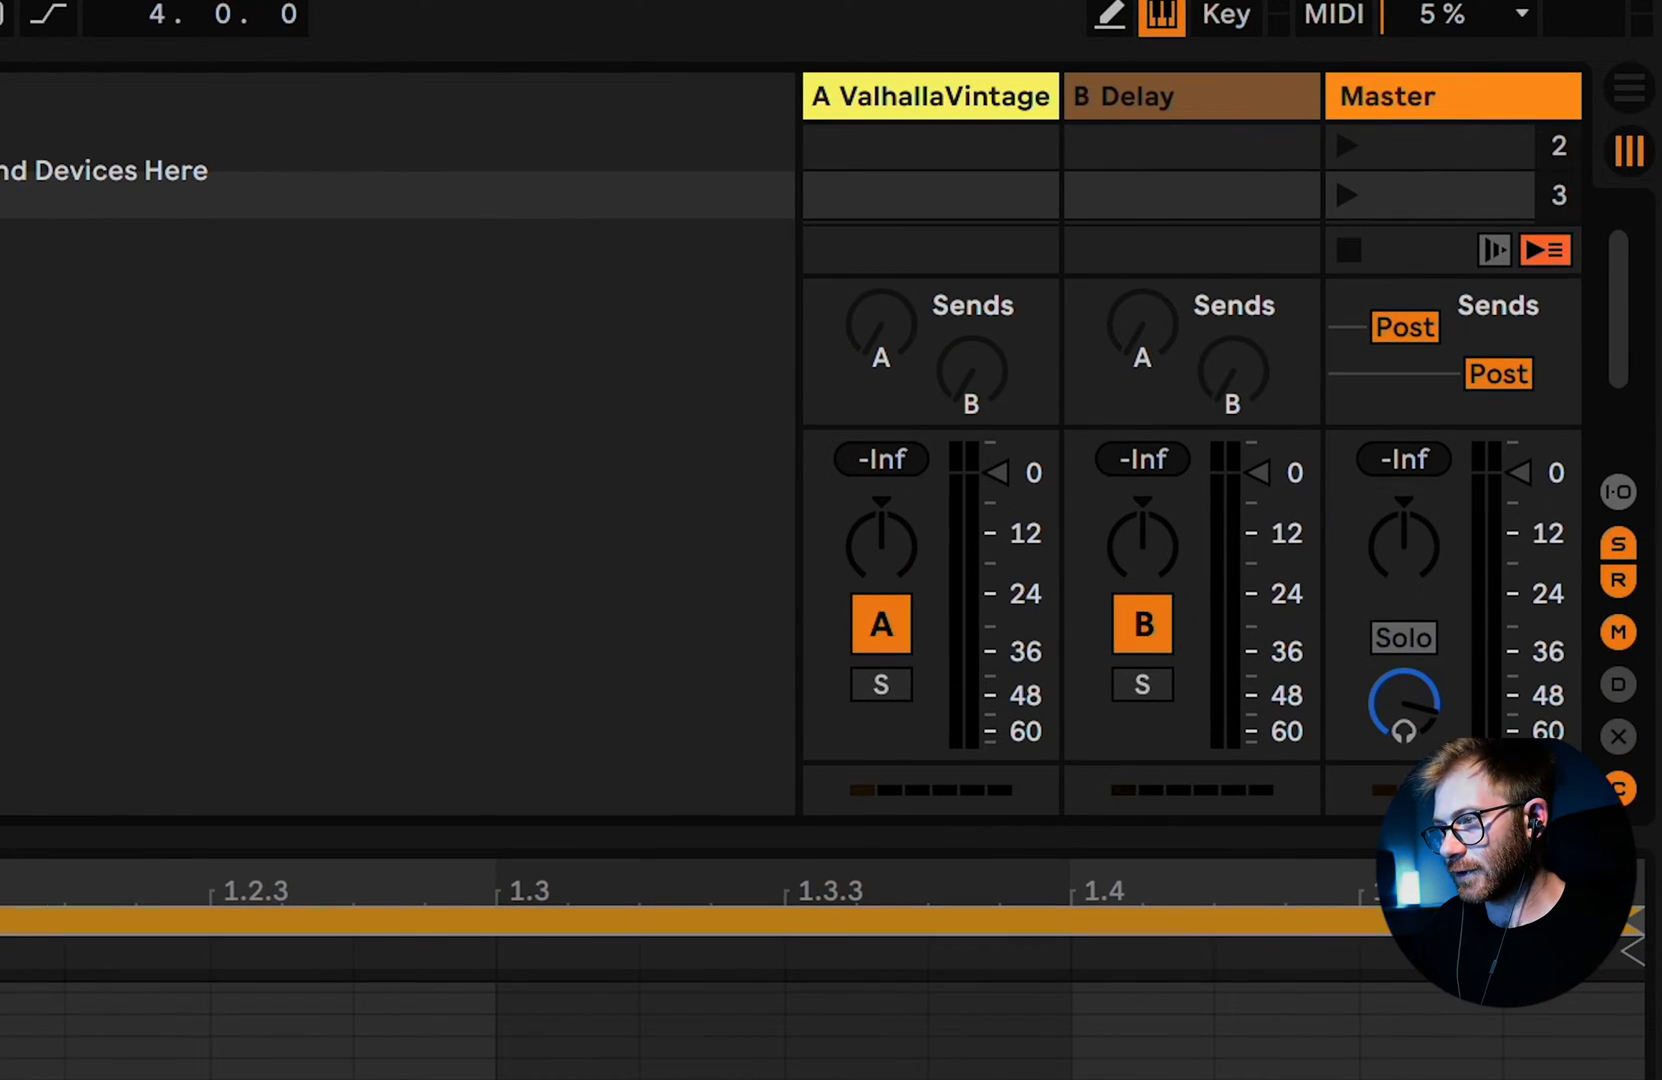
Step: Collapse the clip editor, launch scenes 1, 2 and 3 in turn to test the instrument switching, and stop playback
{"action": "key", "text": "super+alt+l"}
{"action": "scroll", "coordinate": [1104, 160], "scroll_direction": "up", "scroll_amount": 1}
{"action": "left_click", "coordinate": [1357, 148]}
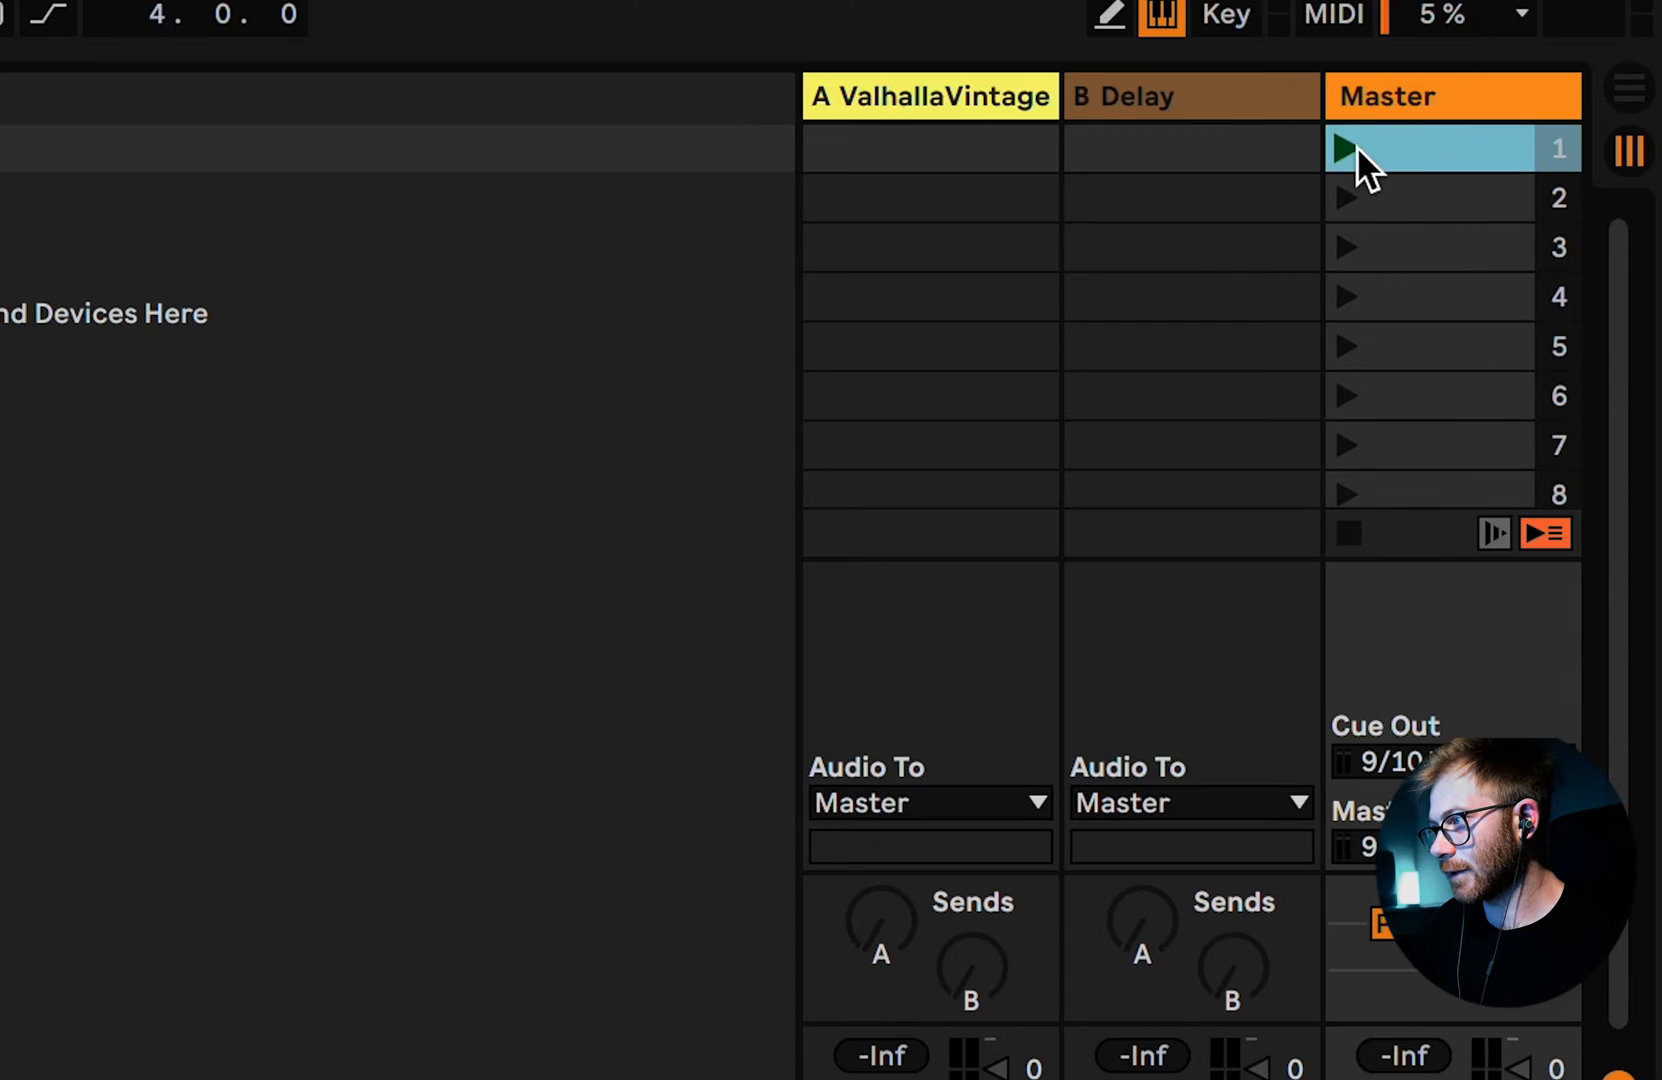
{"action": "left_click", "coordinate": [1335, 205]}
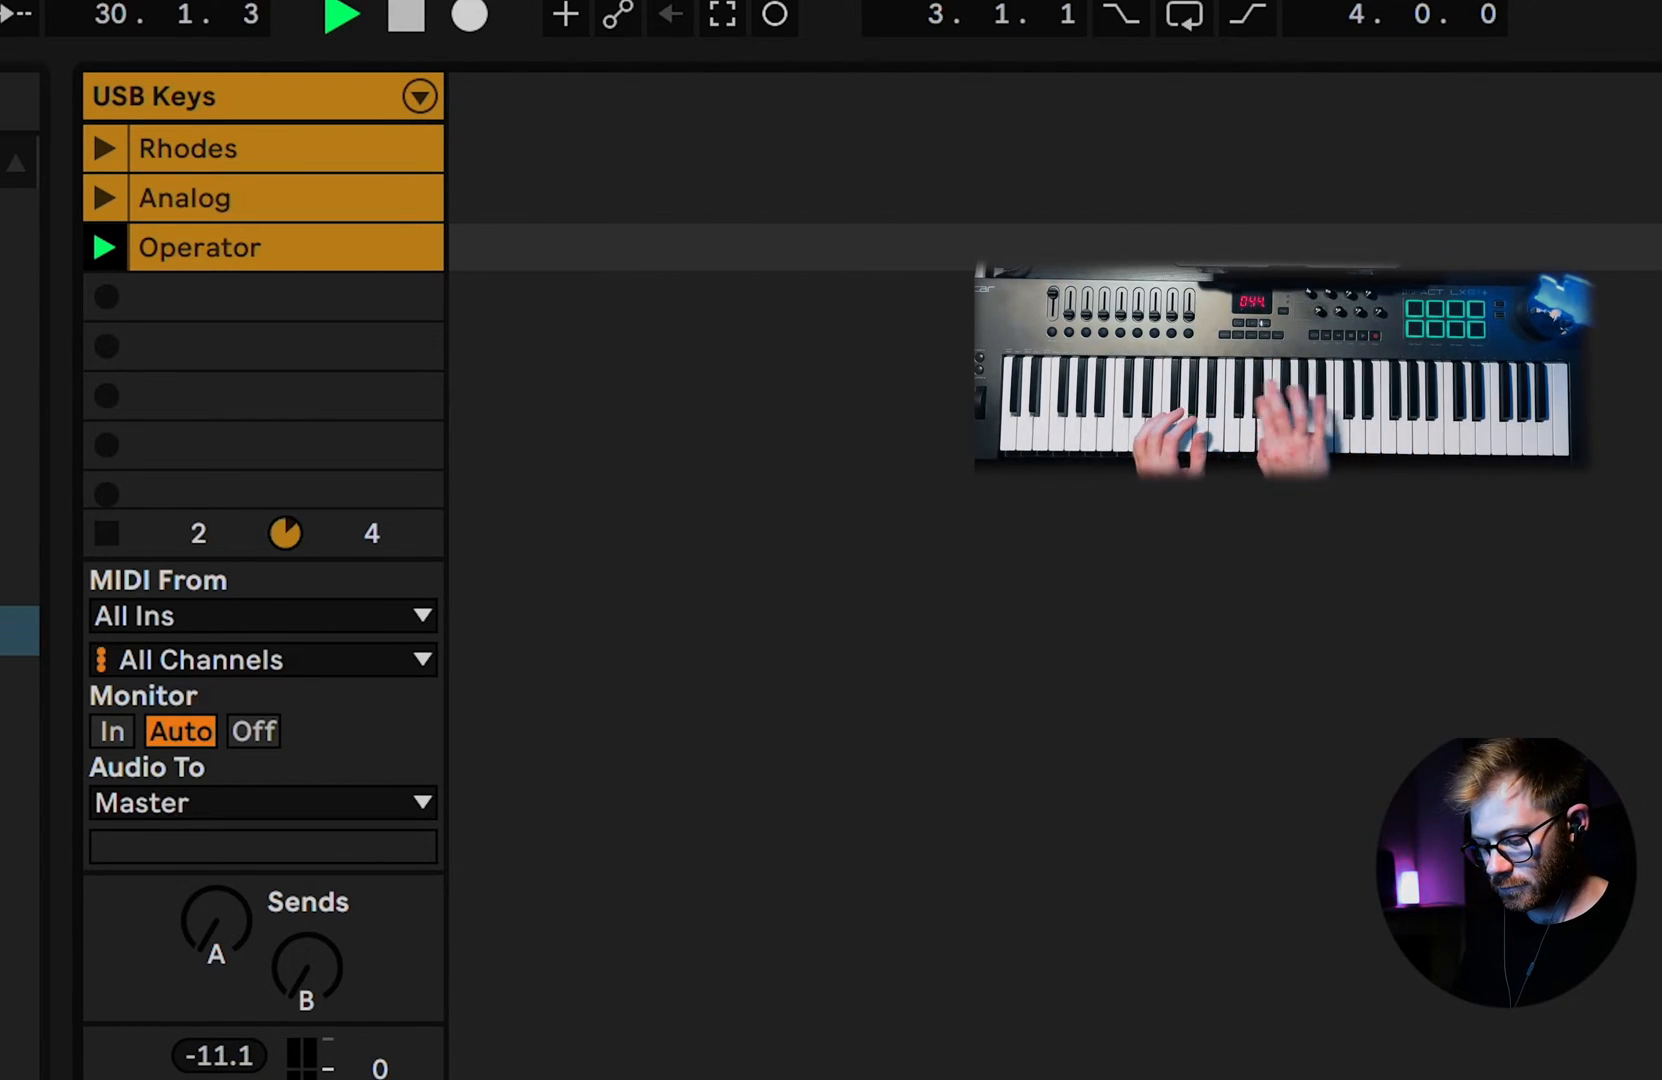
{"action": "key", "text": "space"}
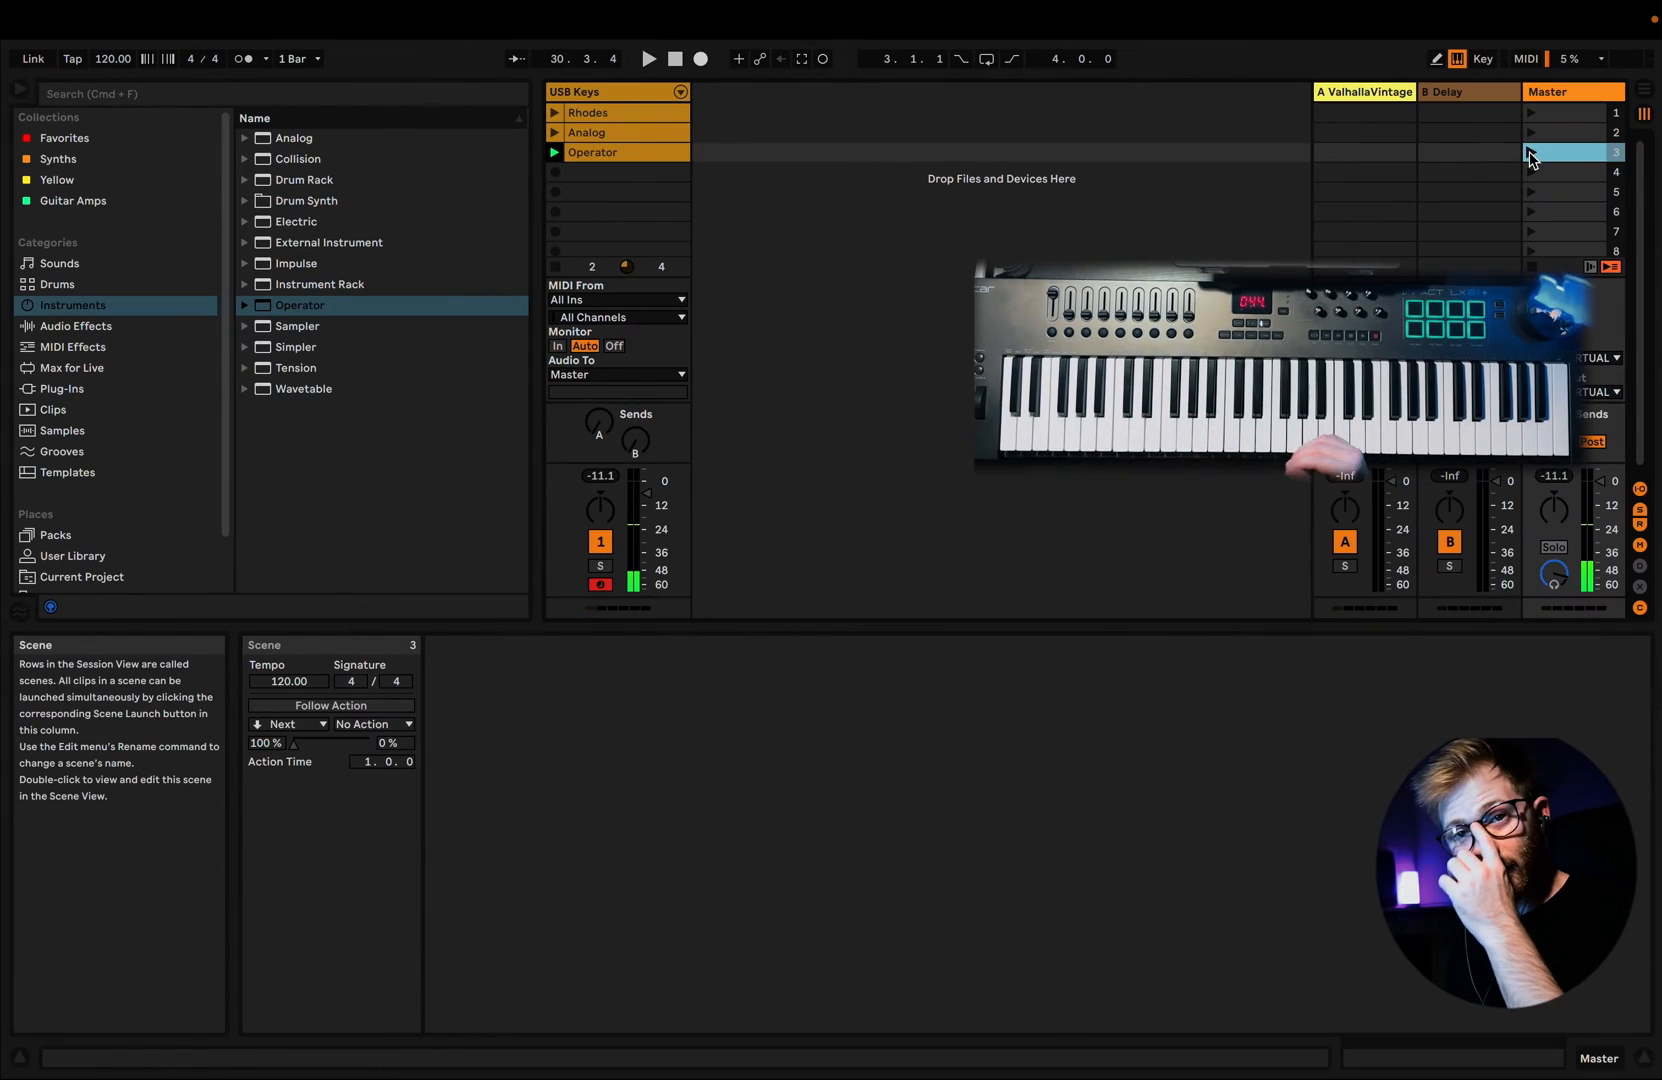
Step: Name the first three scenes "SONG 1", "SONG 2" and "SONG 3"
{"action": "right_click", "coordinate": [1555, 116]}
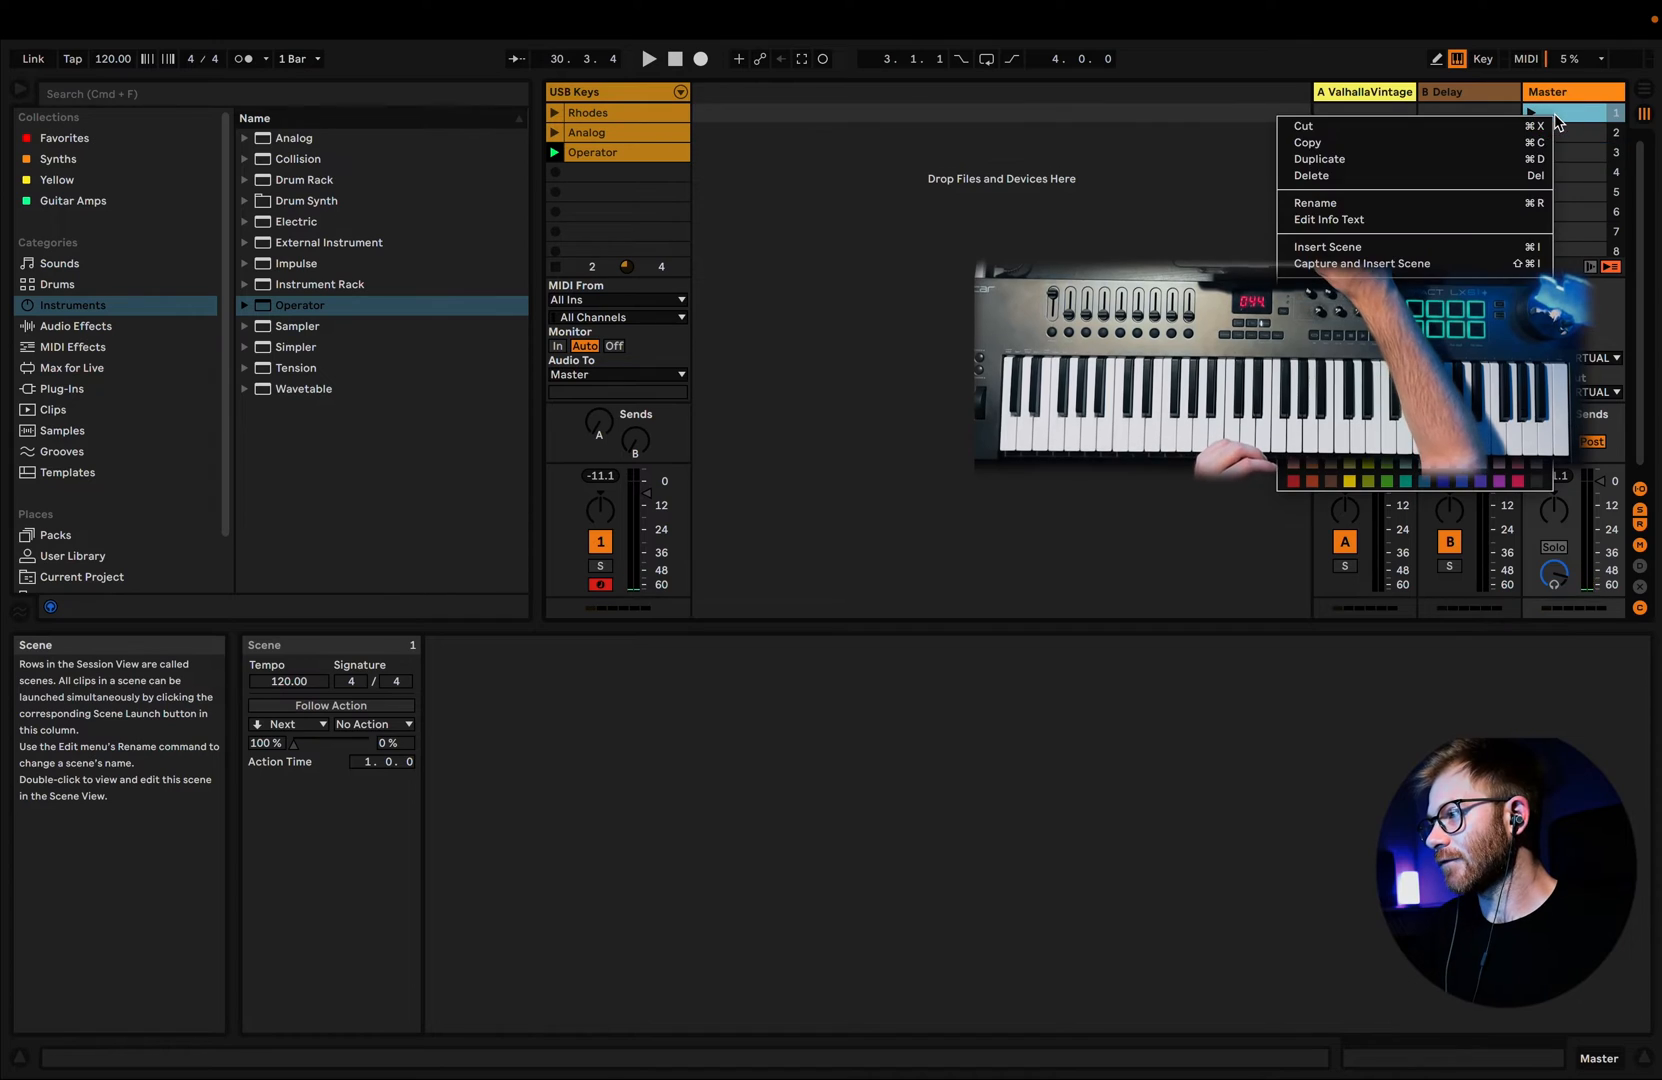
{"action": "left_click", "coordinate": [1425, 205]}
{"action": "type", "text": "SONG 1"}
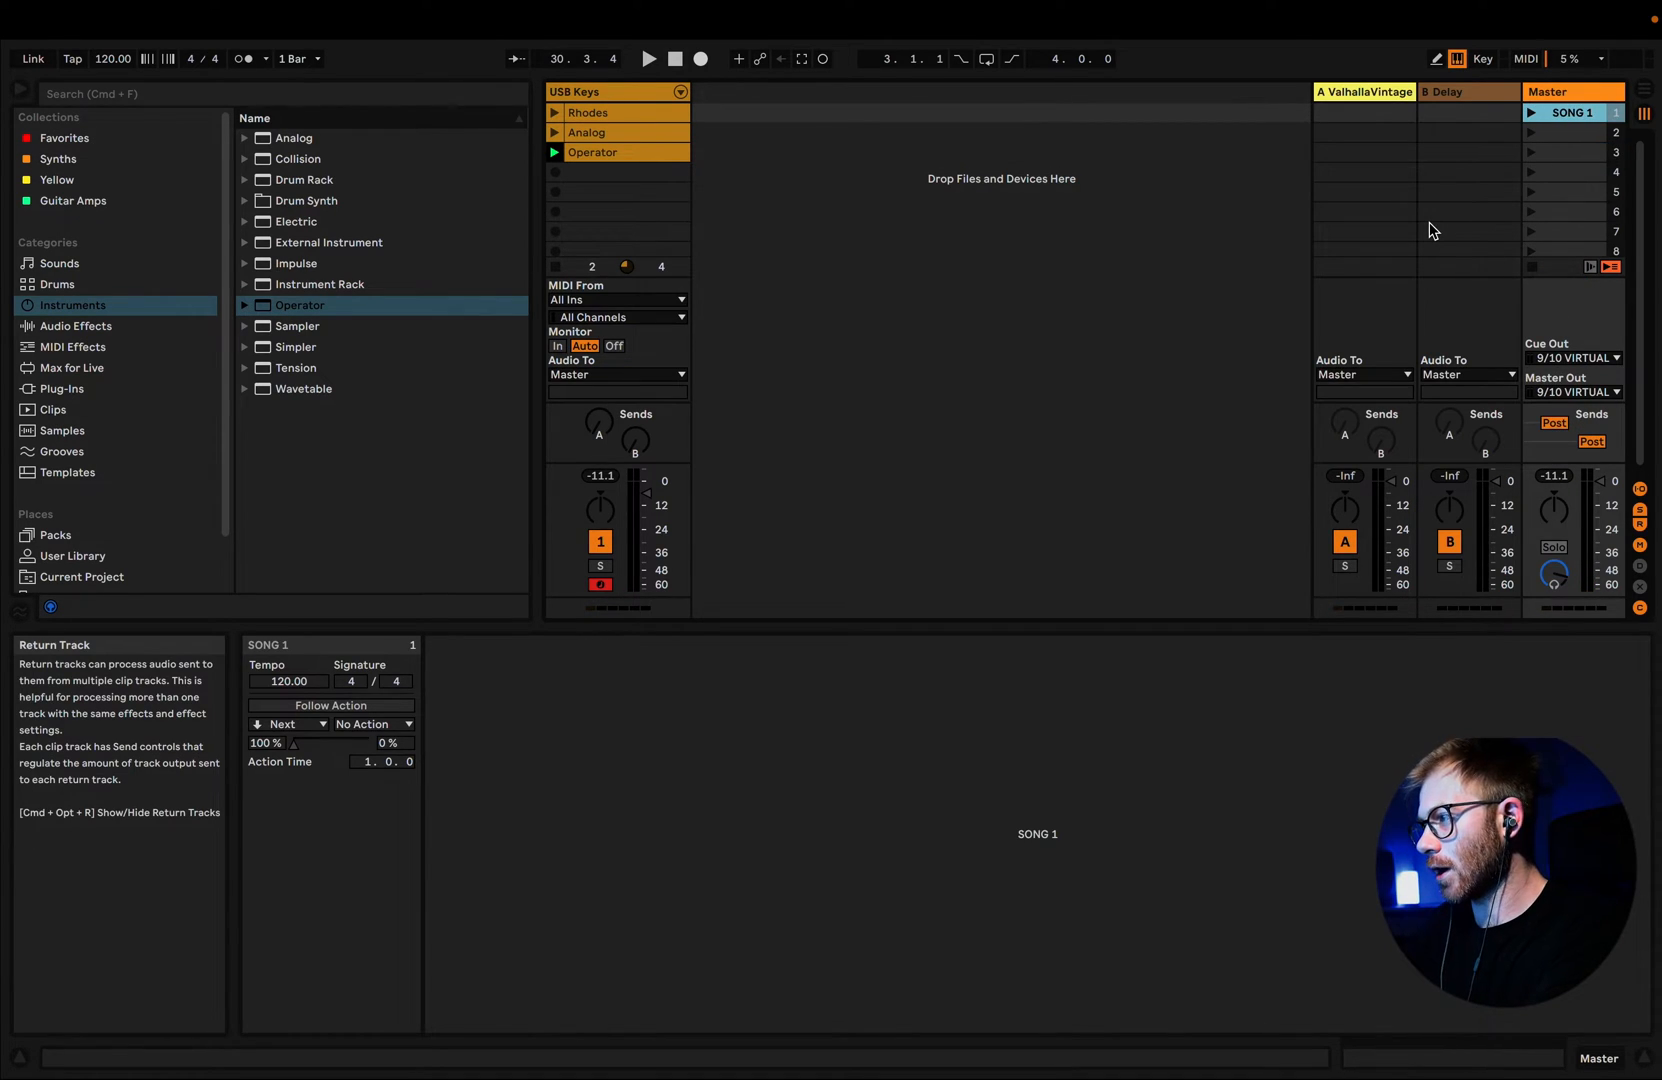
{"action": "key", "text": "super+d"}
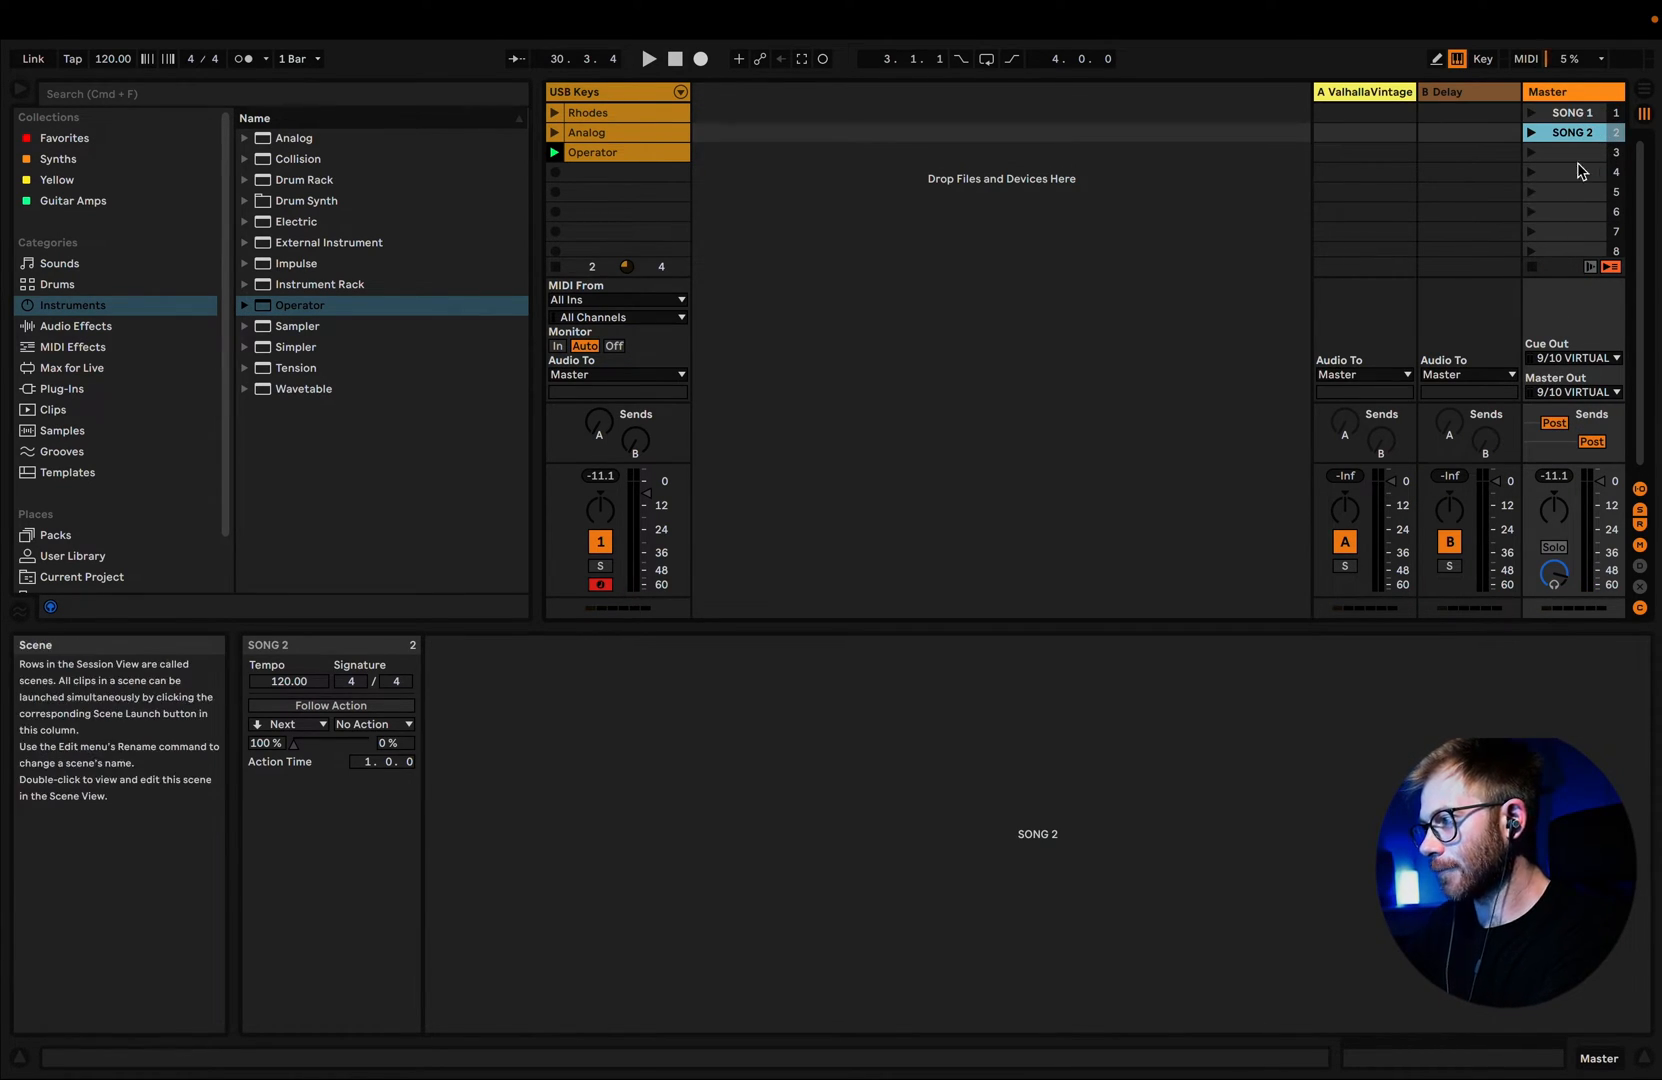
{"action": "right_click", "coordinate": [1570, 157]}
{"action": "left_click", "coordinate": [1495, 249]}
{"action": "type", "text": "SONG 3"}
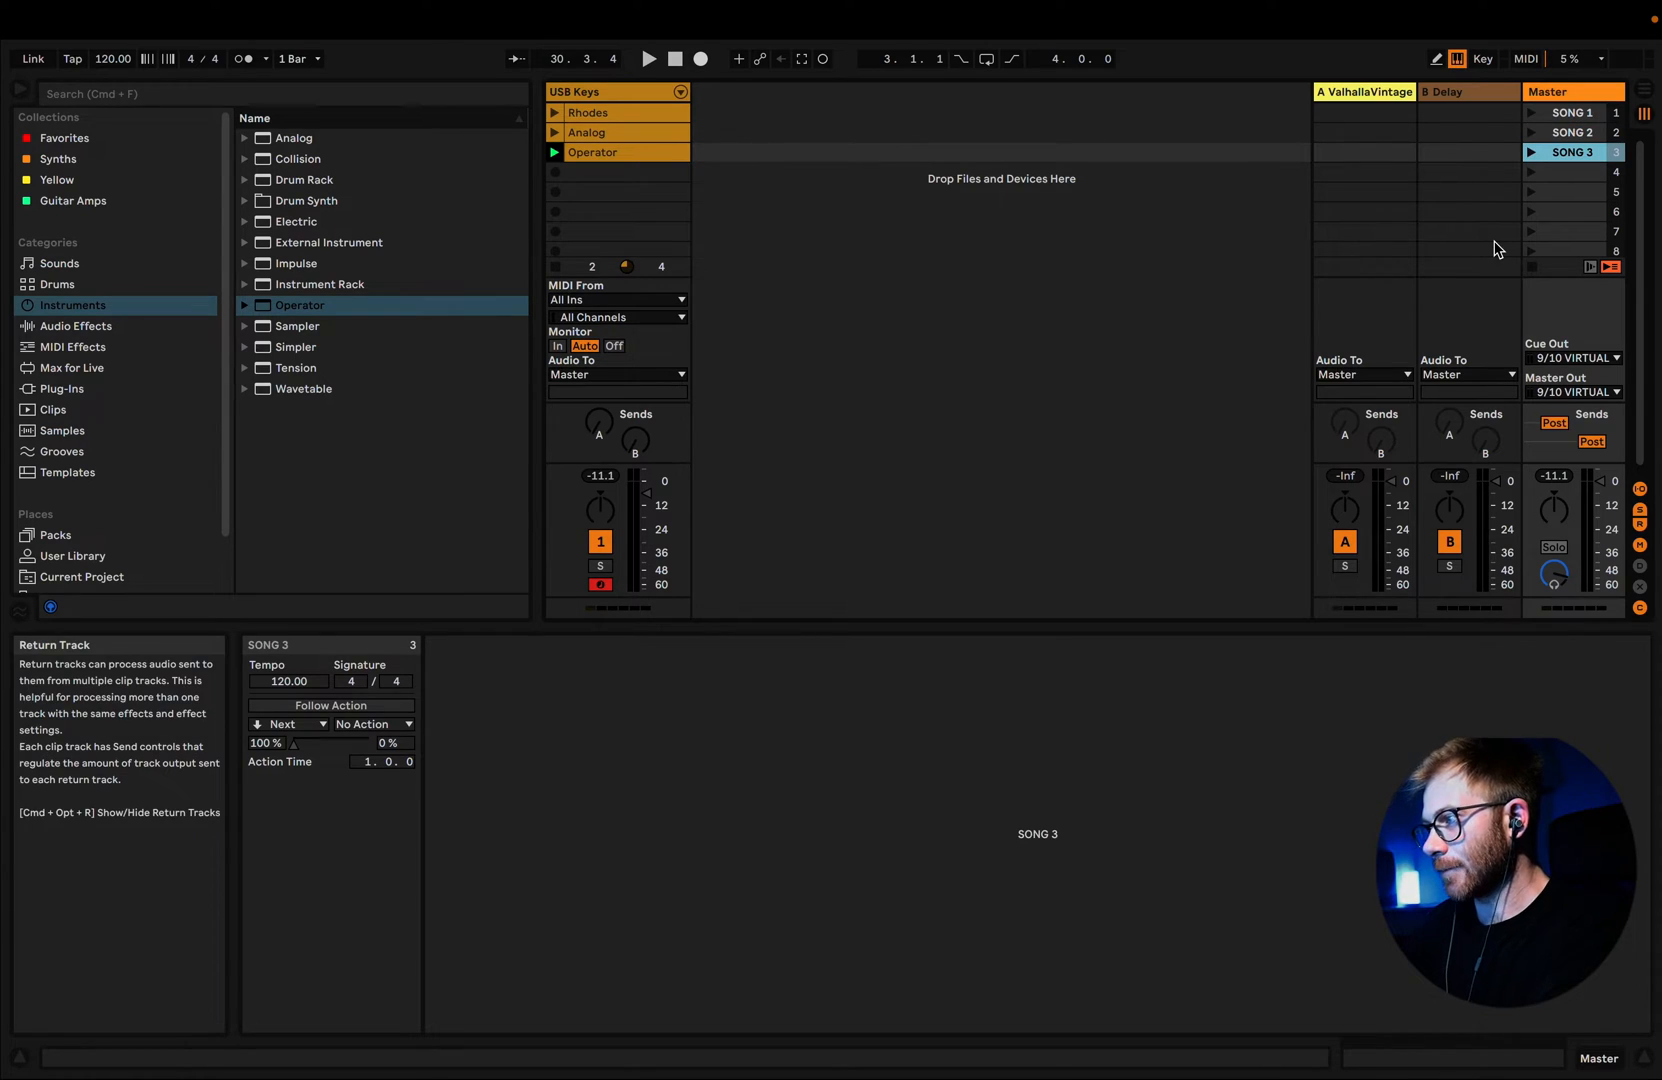
Step: Show the Rhodes clip's Chain Selector envelope and launch the SONG 1 scene
{"action": "left_click", "coordinate": [1563, 113]}
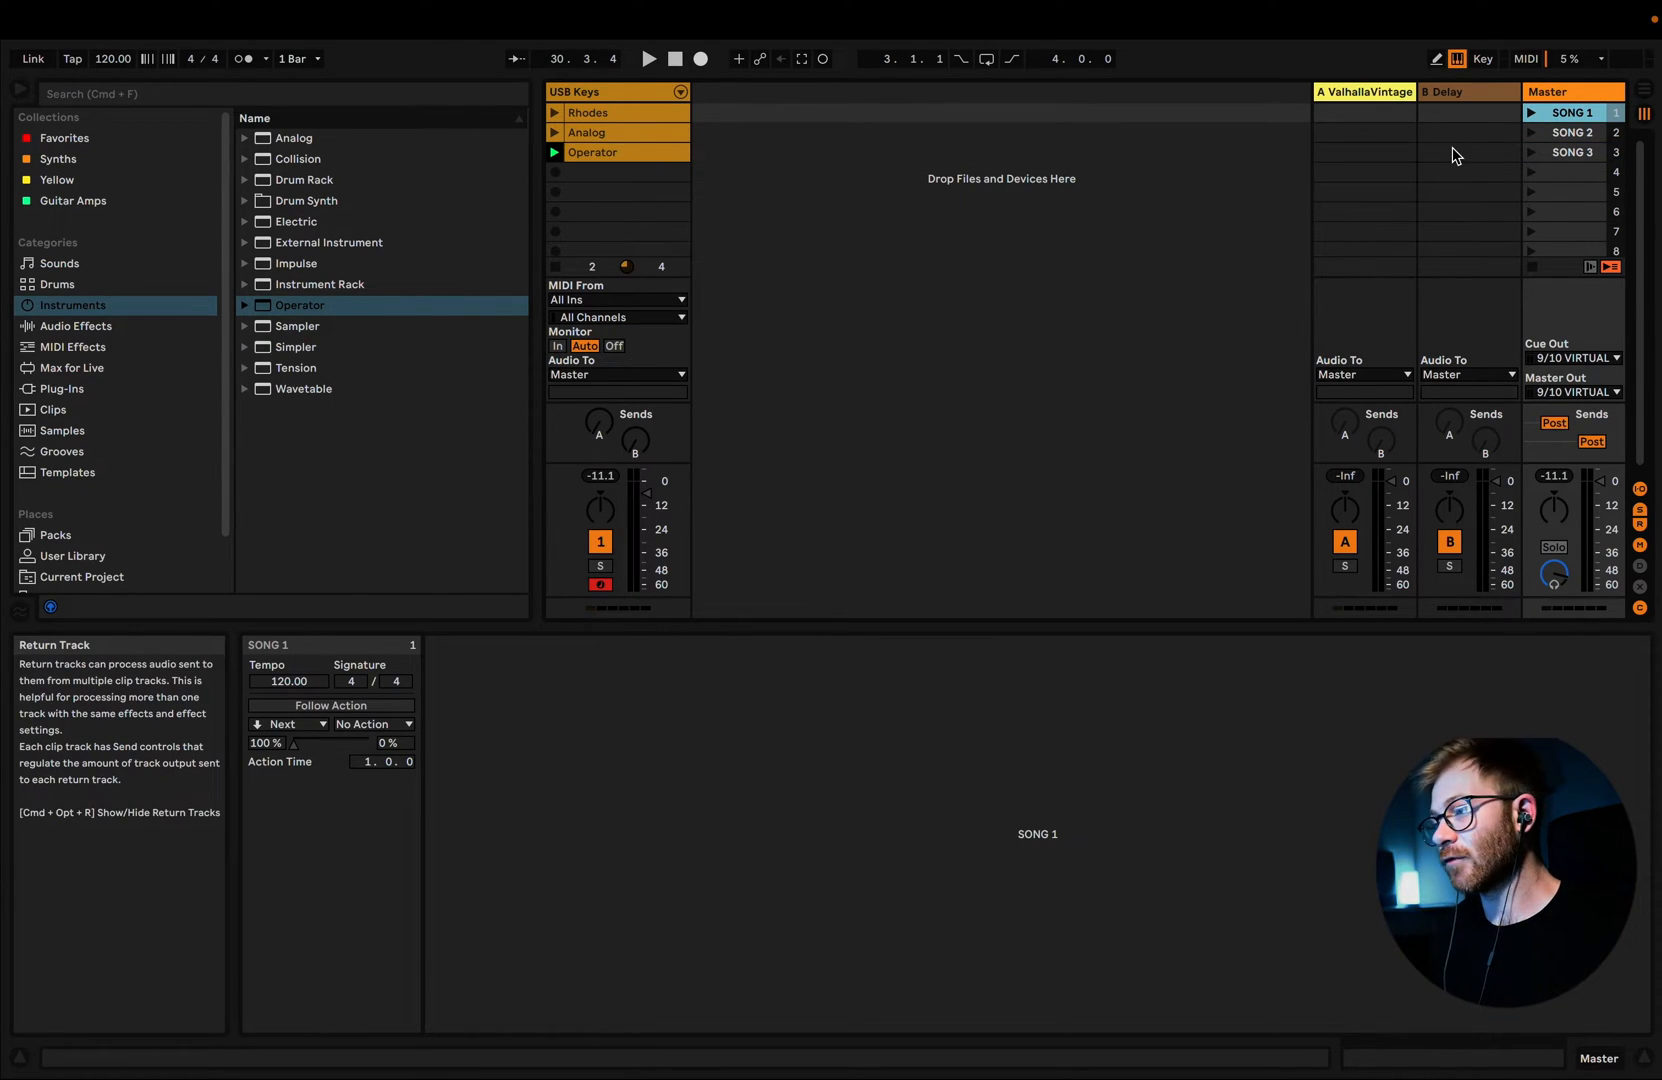
{"action": "left_click", "coordinate": [631, 113]}
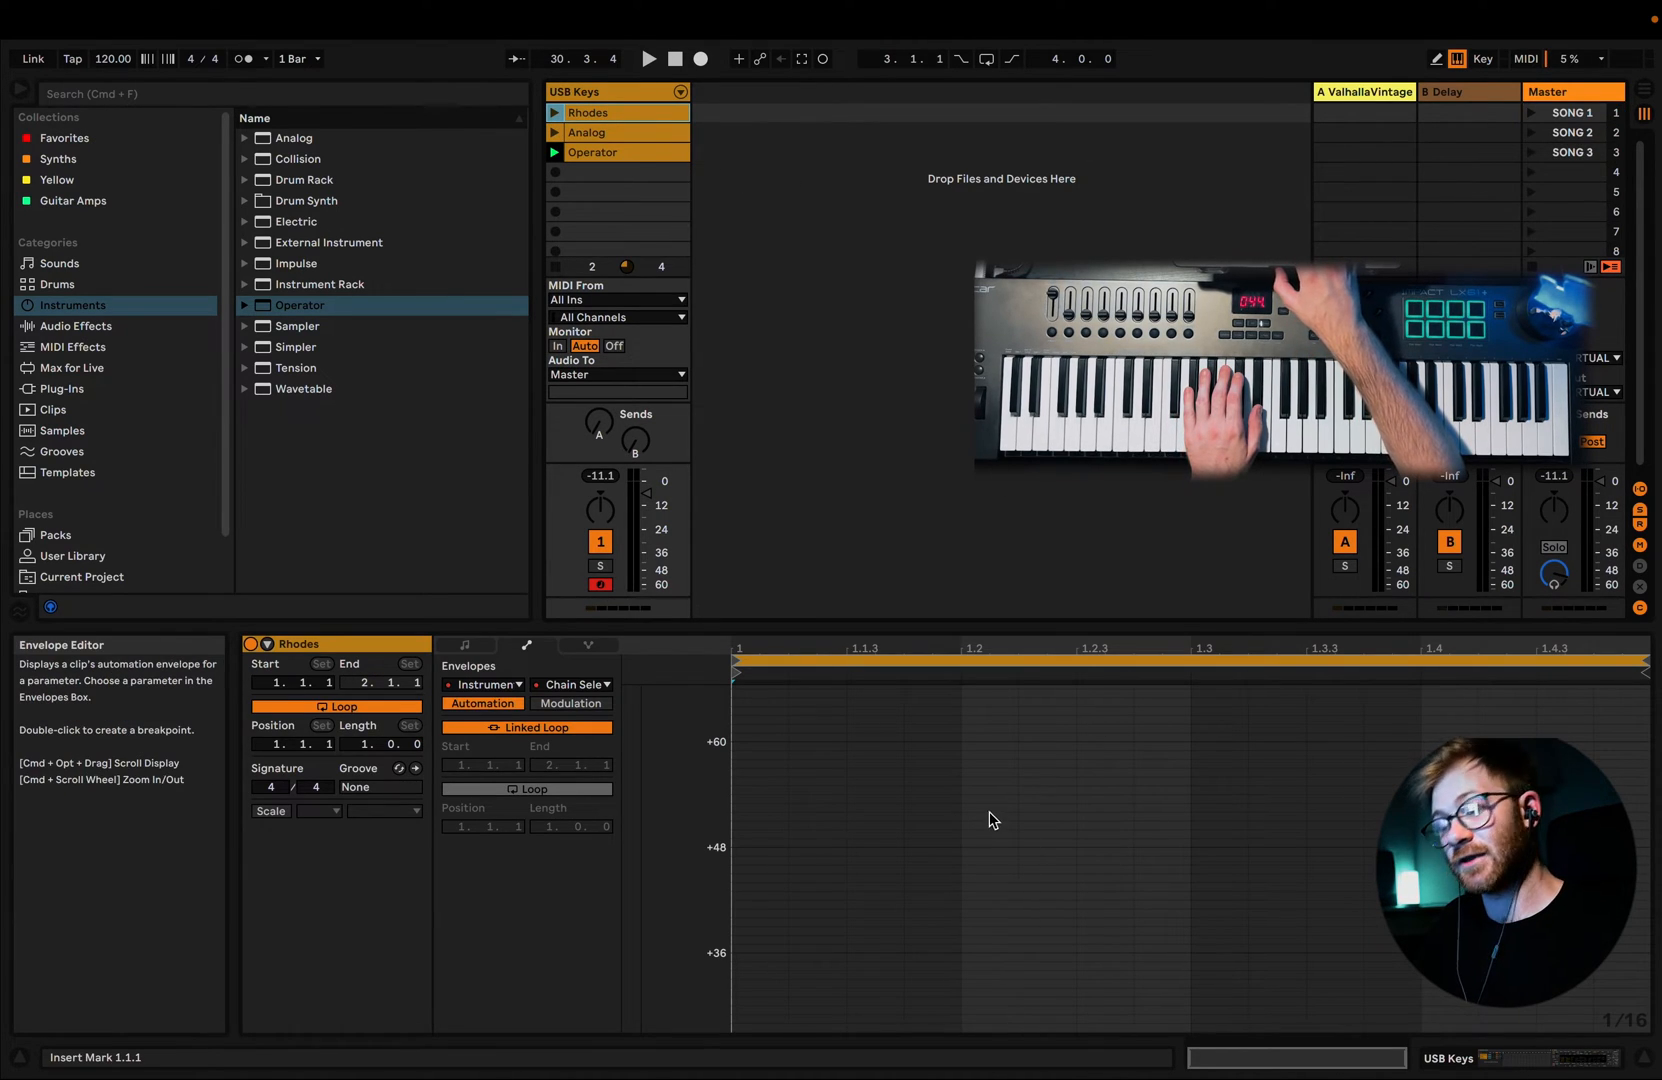
{"action": "left_click", "coordinate": [1533, 113]}
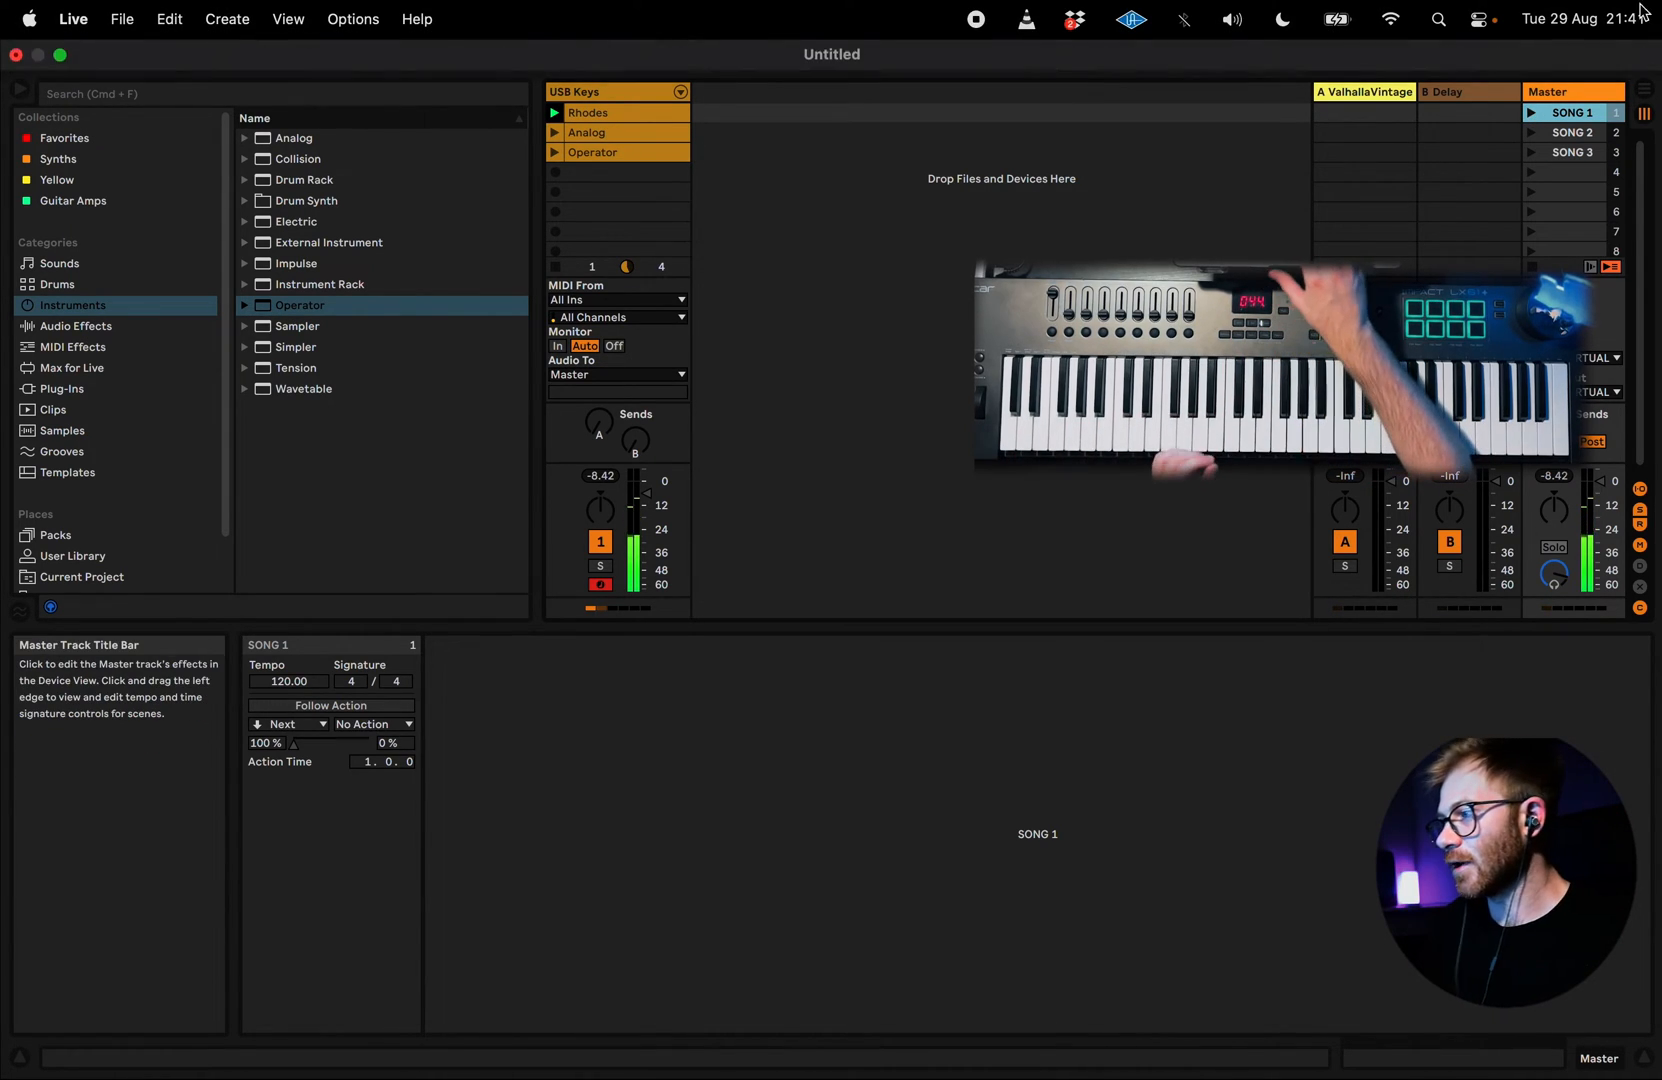
Step: Map the USB Keys track's B-Delay send to controller knob CC 116 and leave MIDI mapping mode
{"action": "left_click", "coordinate": [1527, 58]}
{"action": "left_click", "coordinate": [613, 438]}
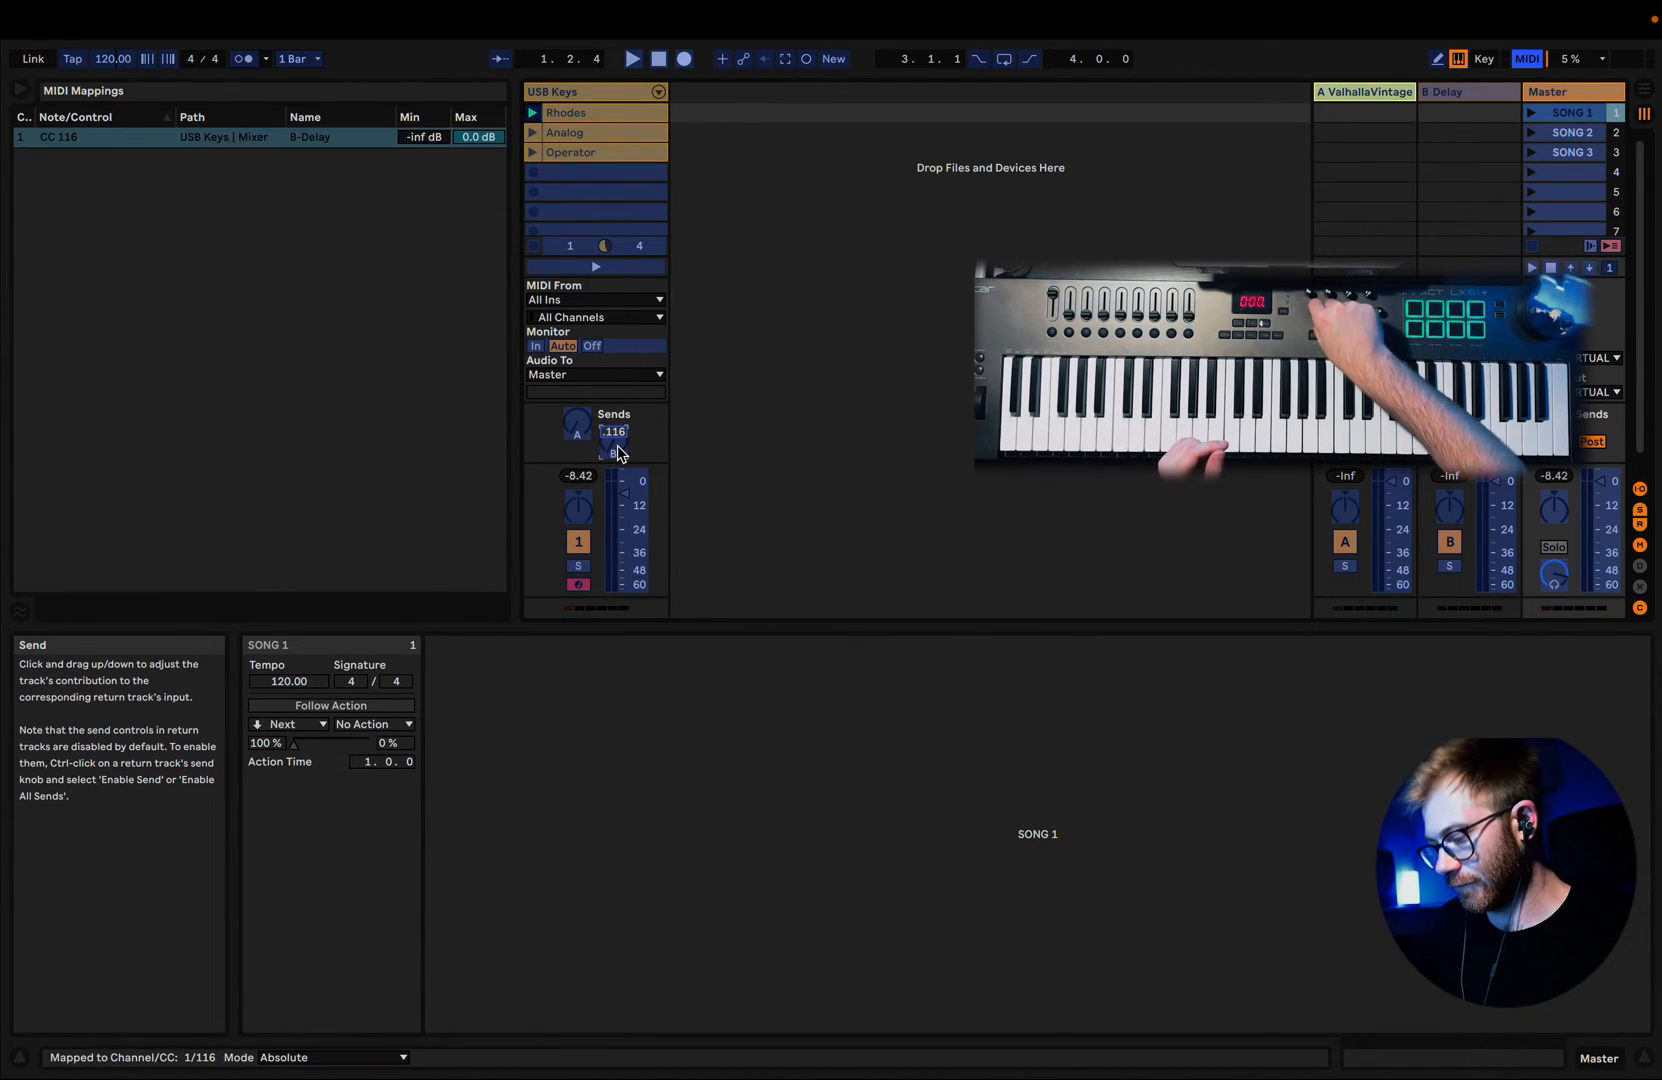
{"action": "left_click", "coordinate": [1524, 60]}
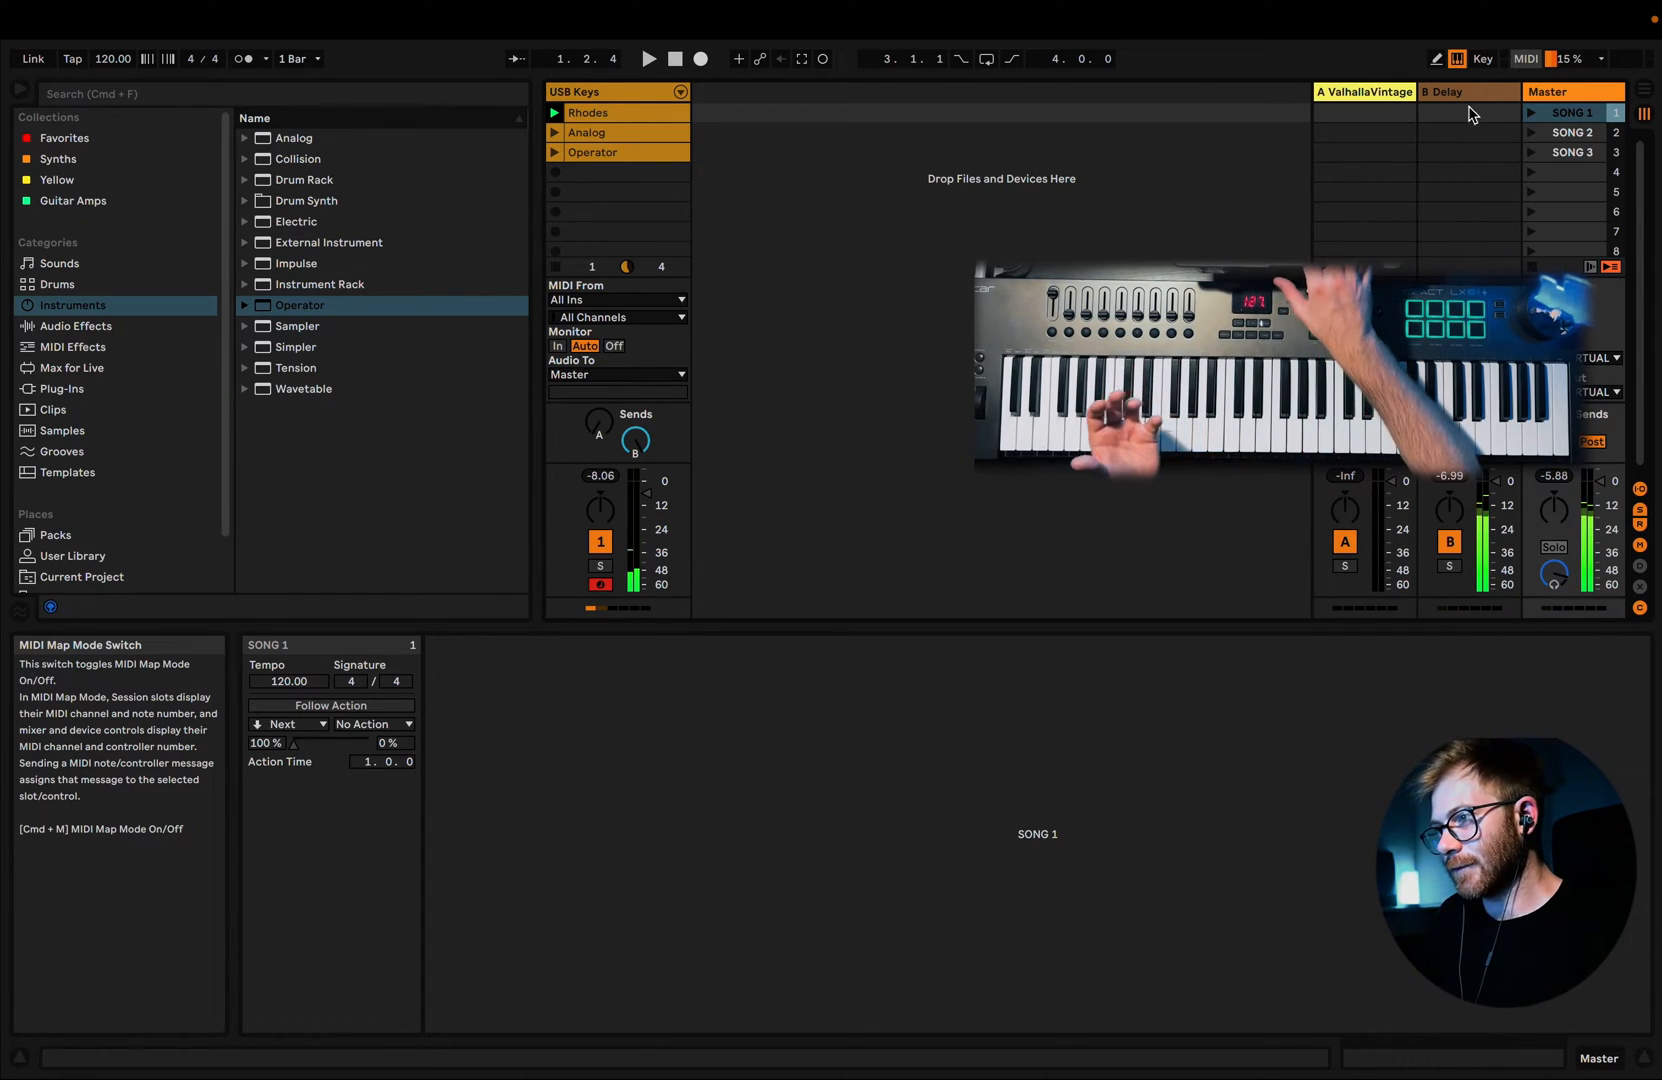
Step: Launch the SONG 2 scene and set the Analog clip's B-Delay send envelope to -inf dB
{"action": "left_click", "coordinate": [1531, 132]}
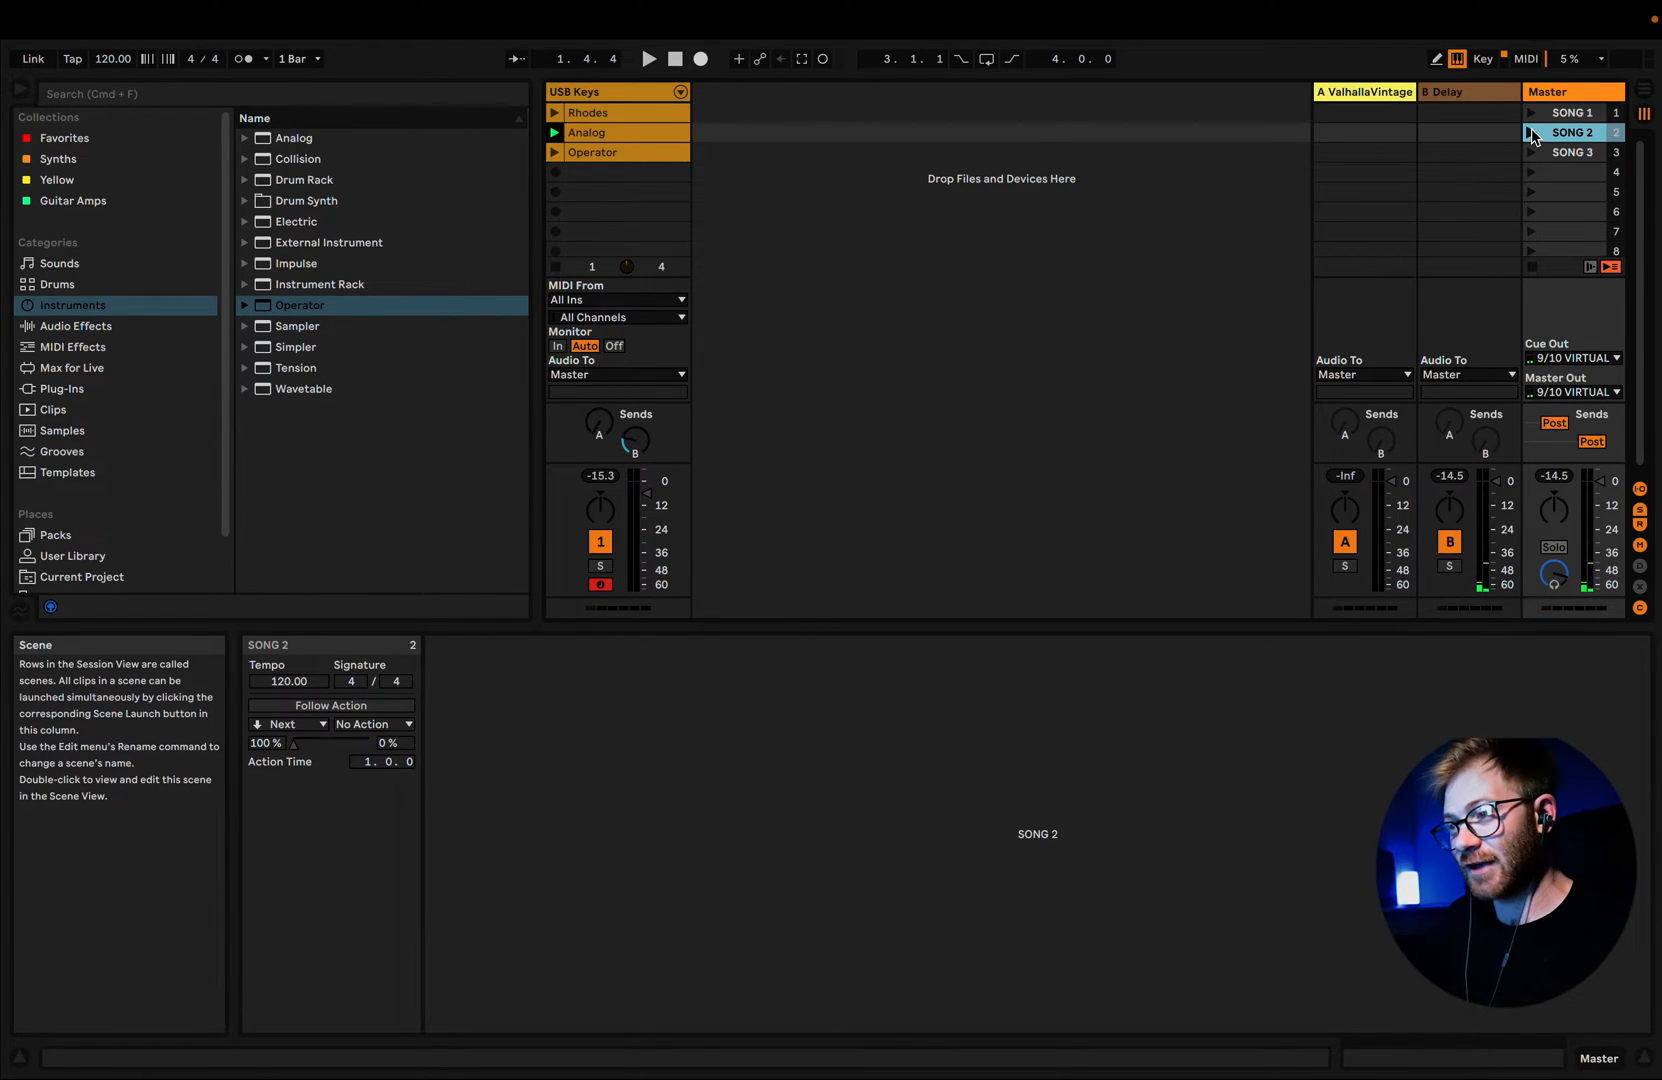
{"action": "left_click", "coordinate": [603, 134]}
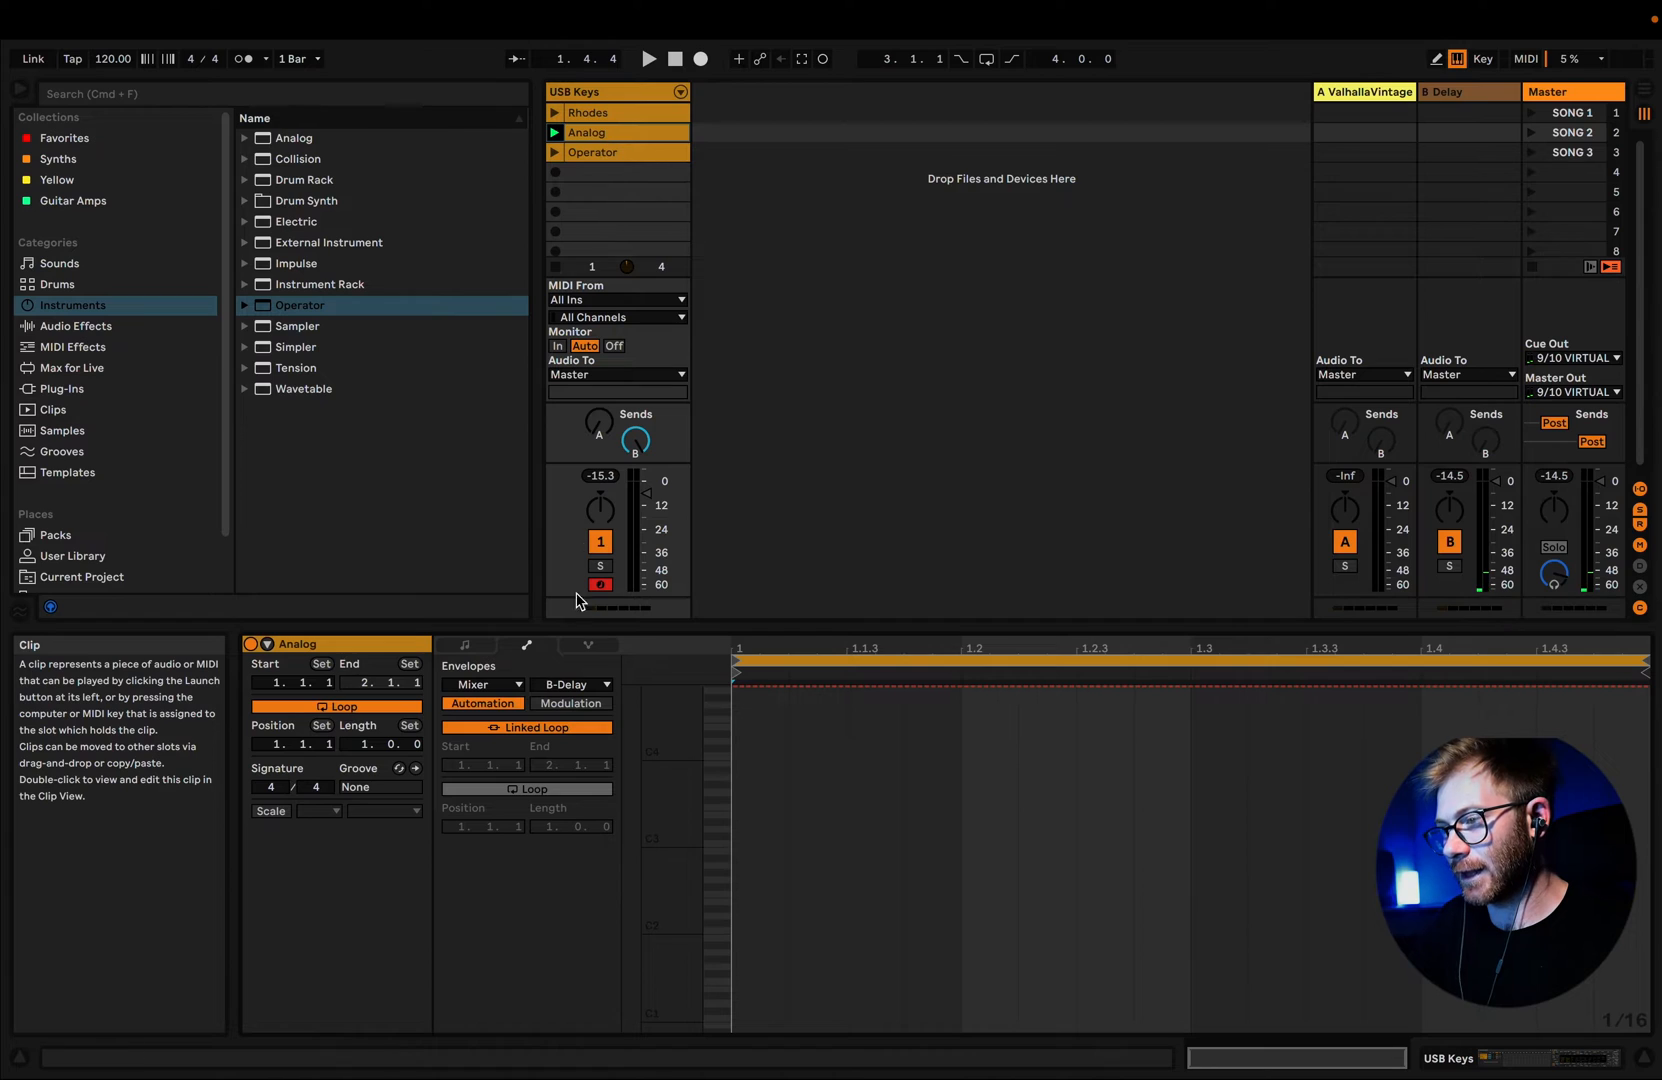
{"action": "left_click", "coordinate": [567, 684]}
{"action": "left_click", "coordinate": [569, 784]}
{"action": "left_click_drag", "start_coordinate": [740, 686], "coordinate": [1133, 1030]}
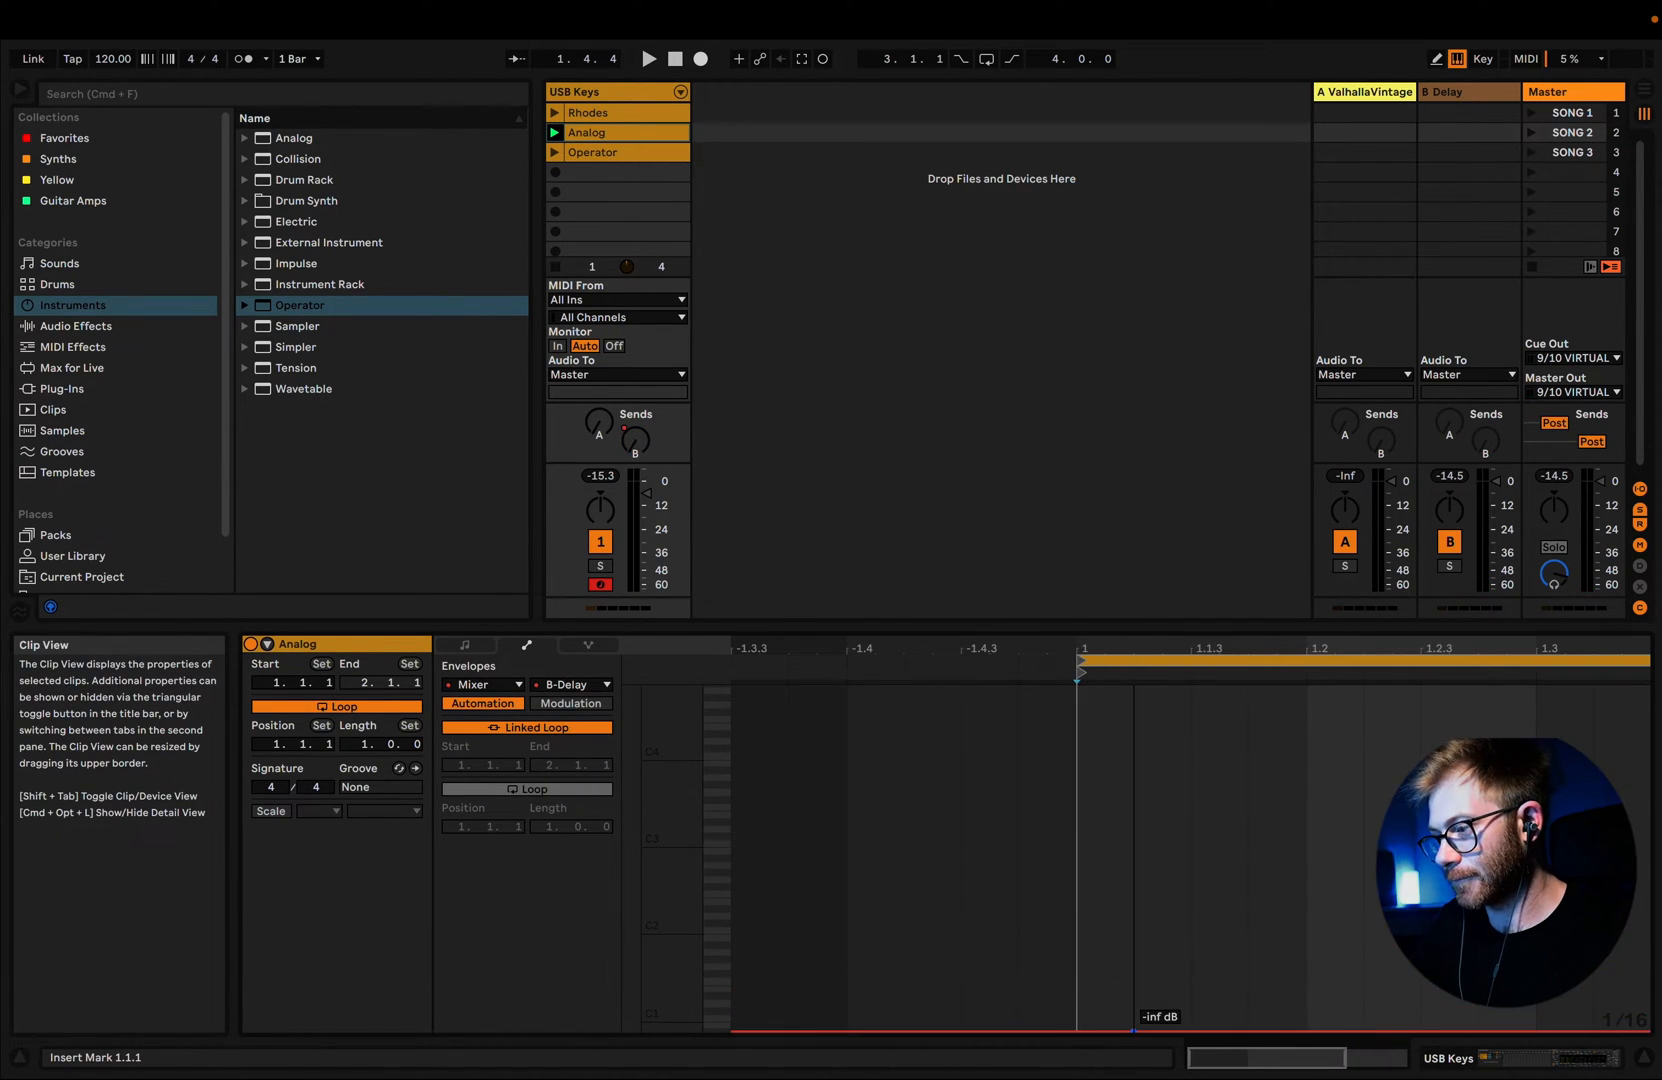
Step: Launch the SONG 1 and SONG 2 scenes in turn to test the automated B-Delay send
{"action": "left_click", "coordinate": [1531, 113]}
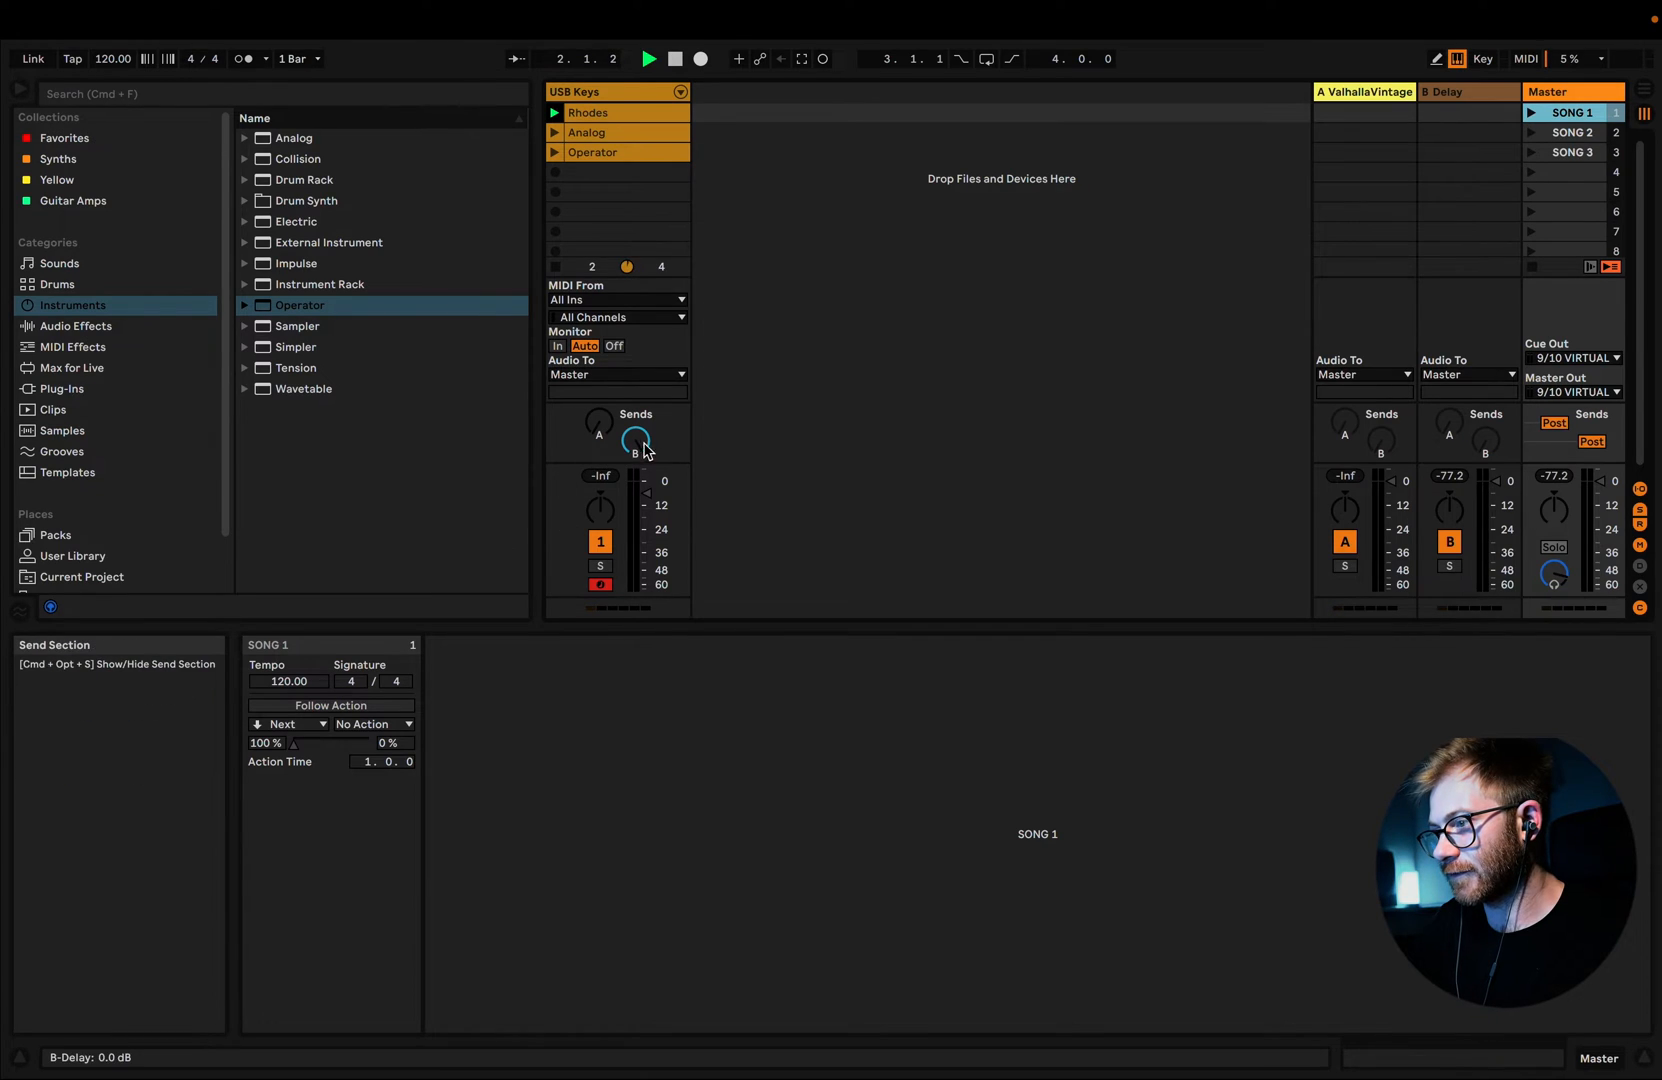
{"action": "left_click", "coordinate": [1533, 133]}
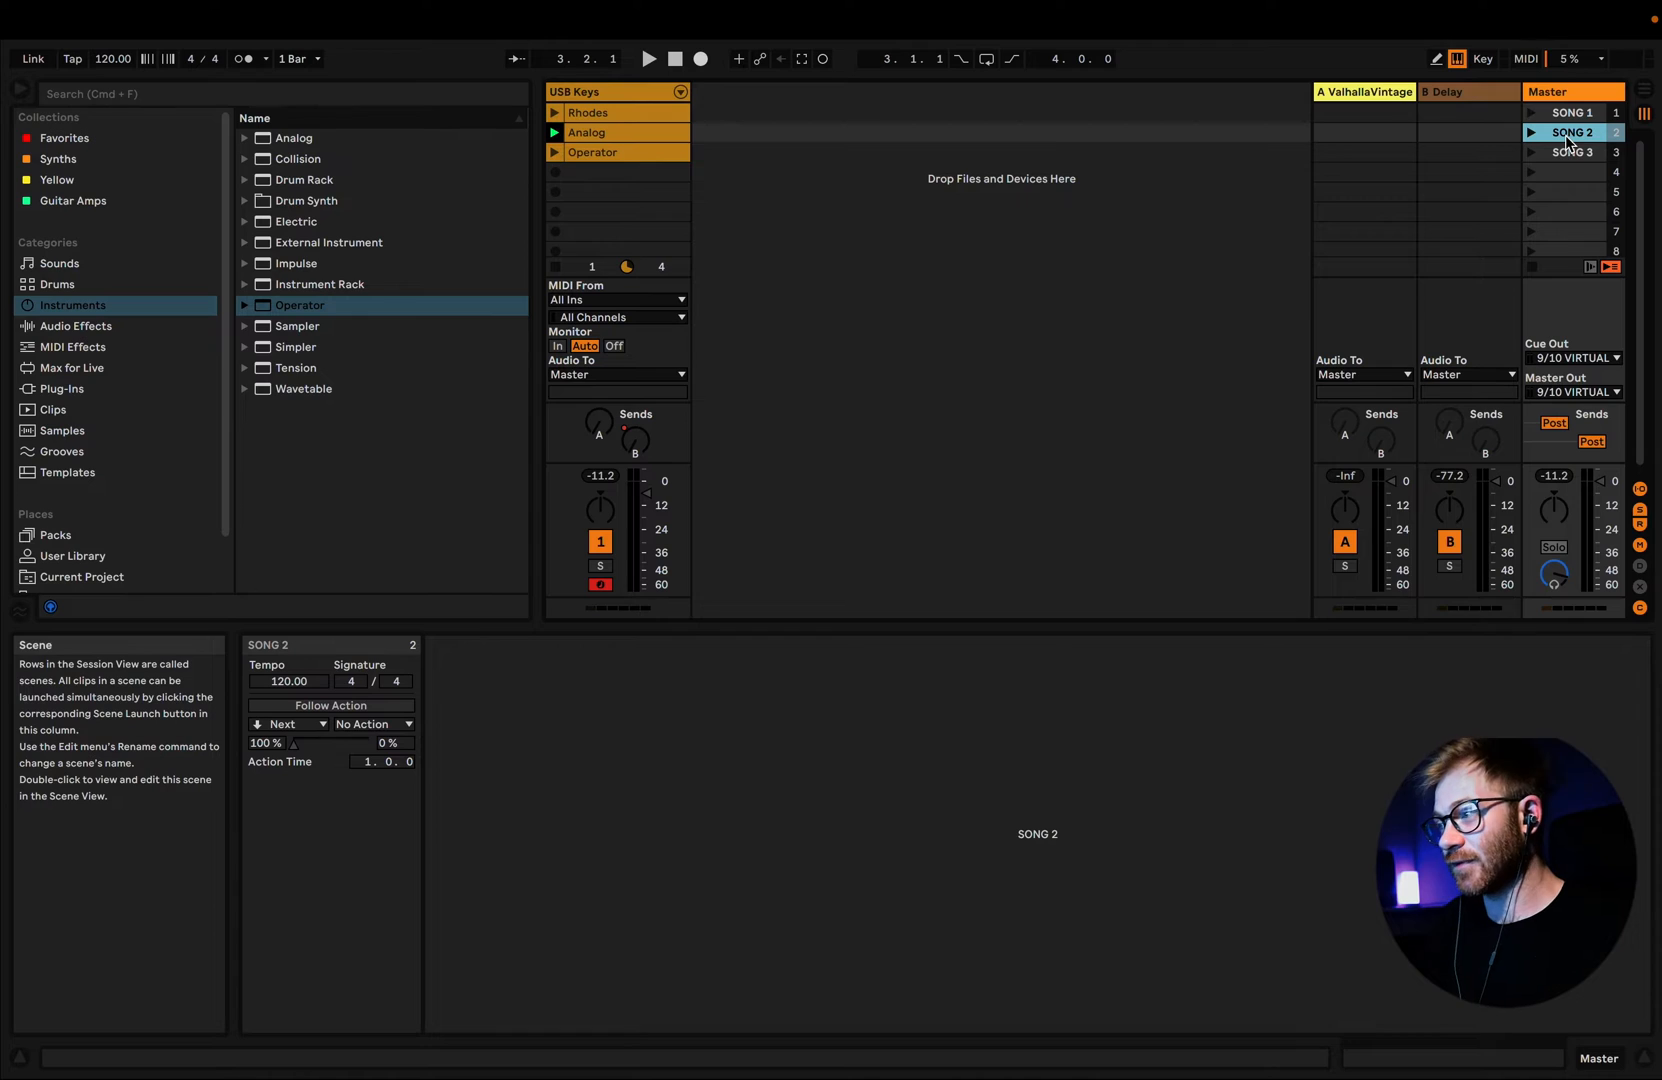
Step: Set the Analog clip's loop length to 4 bars and draw a B-Delay send ramp rising from -inf dB during bar 4
{"action": "left_click", "coordinate": [599, 133]}
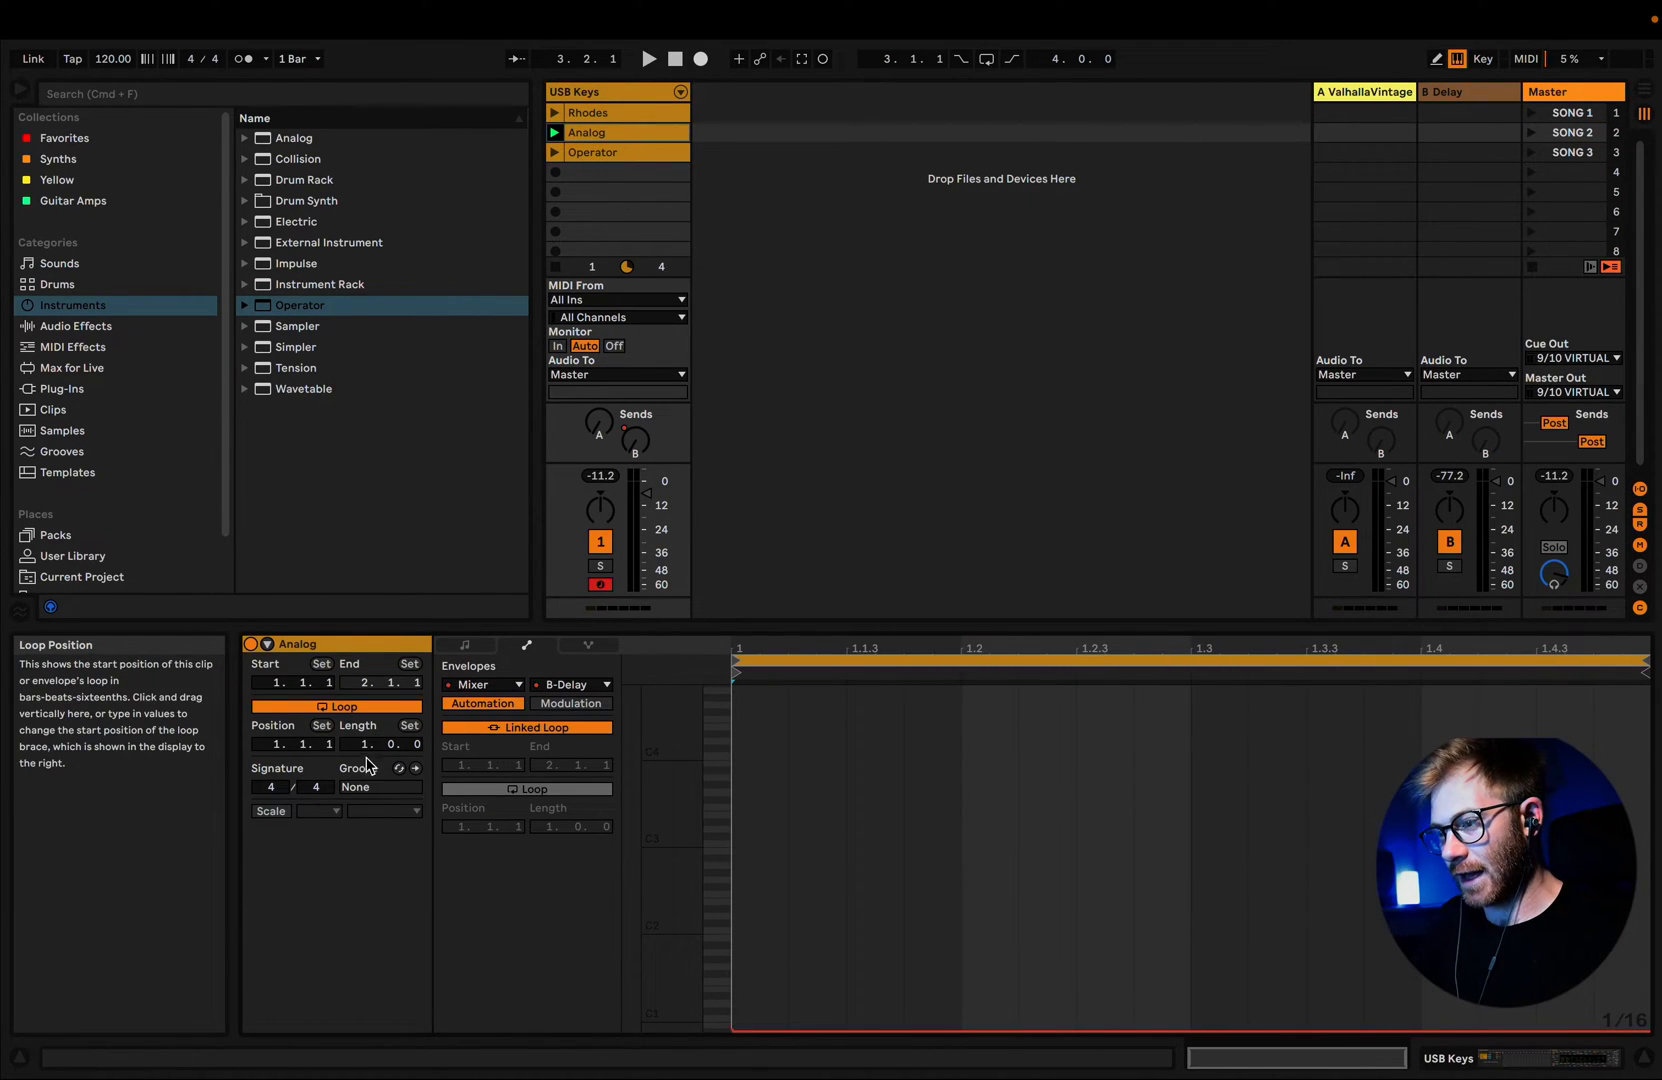
{"action": "left_click_drag", "start_coordinate": [362, 752], "coordinate": [362, 735]}
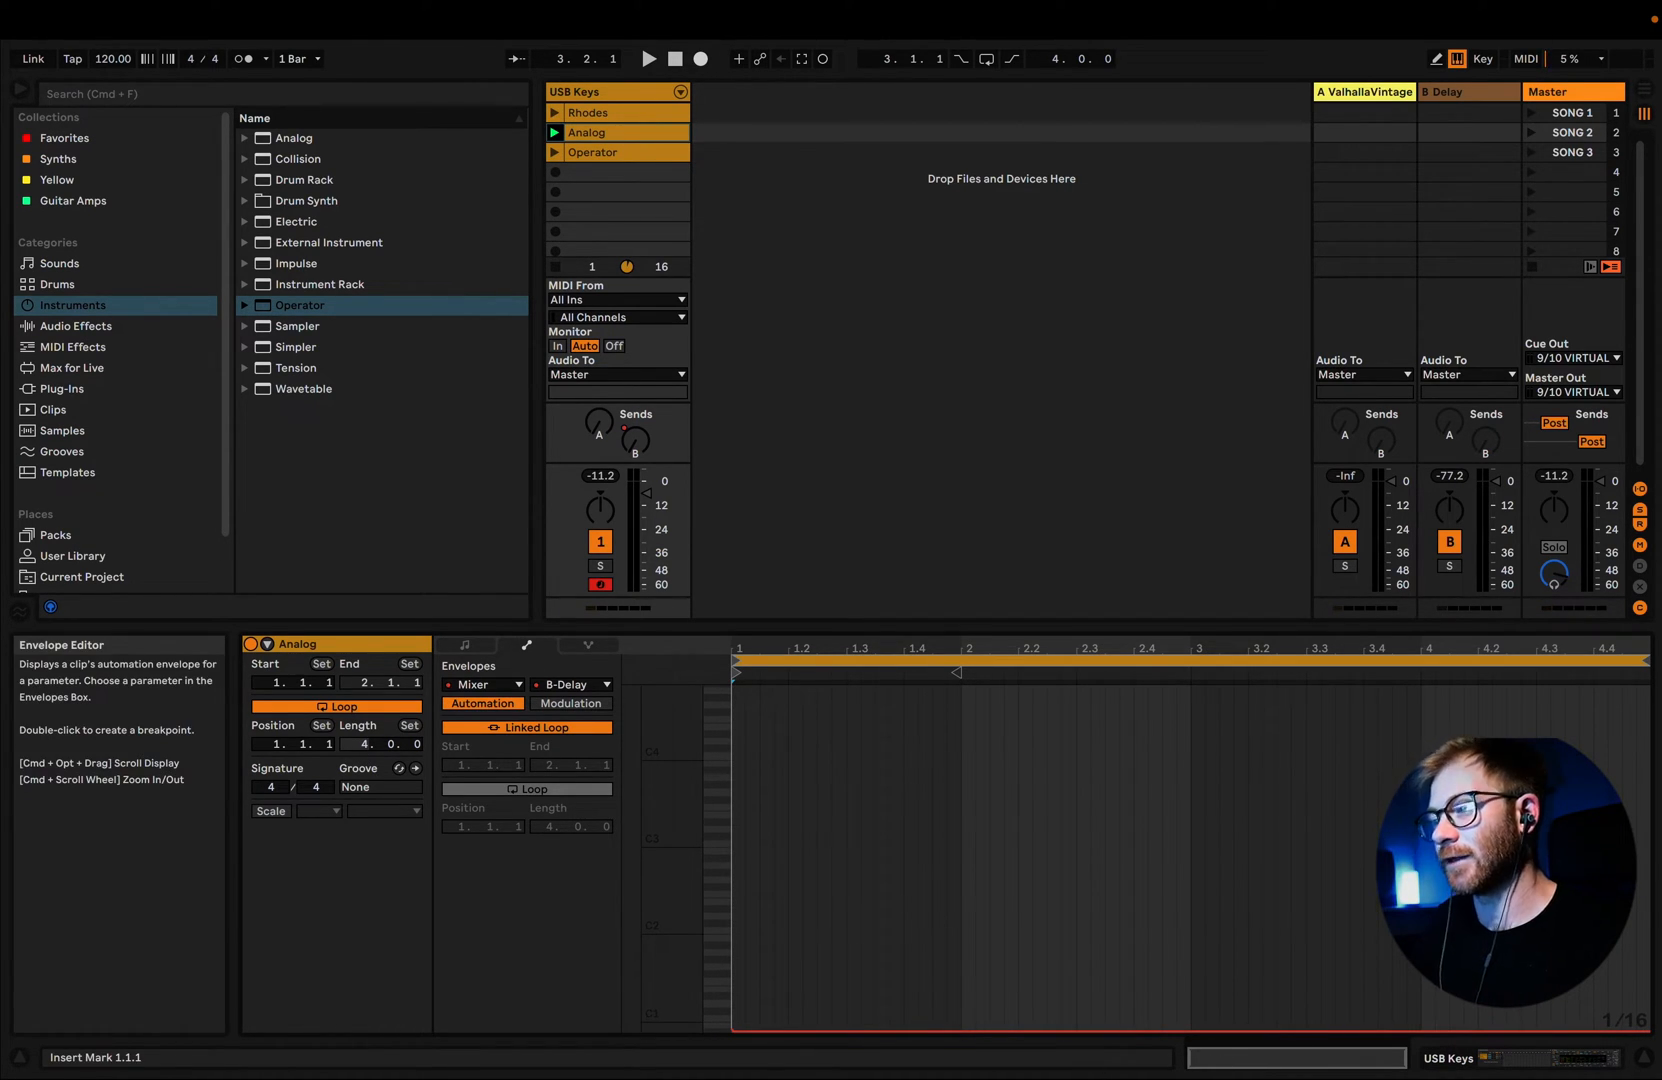
{"action": "left_click_drag", "start_coordinate": [1492, 1031], "coordinate": [1406, 710]}
{"action": "left_click_drag", "start_coordinate": [1277, 757], "coordinate": [1283, 1031]}
Step: Launch the SONG 2 scene to test the delay ramp and reopen the Analog clip's B-Delay envelope
{"action": "left_click", "coordinate": [1530, 133]}
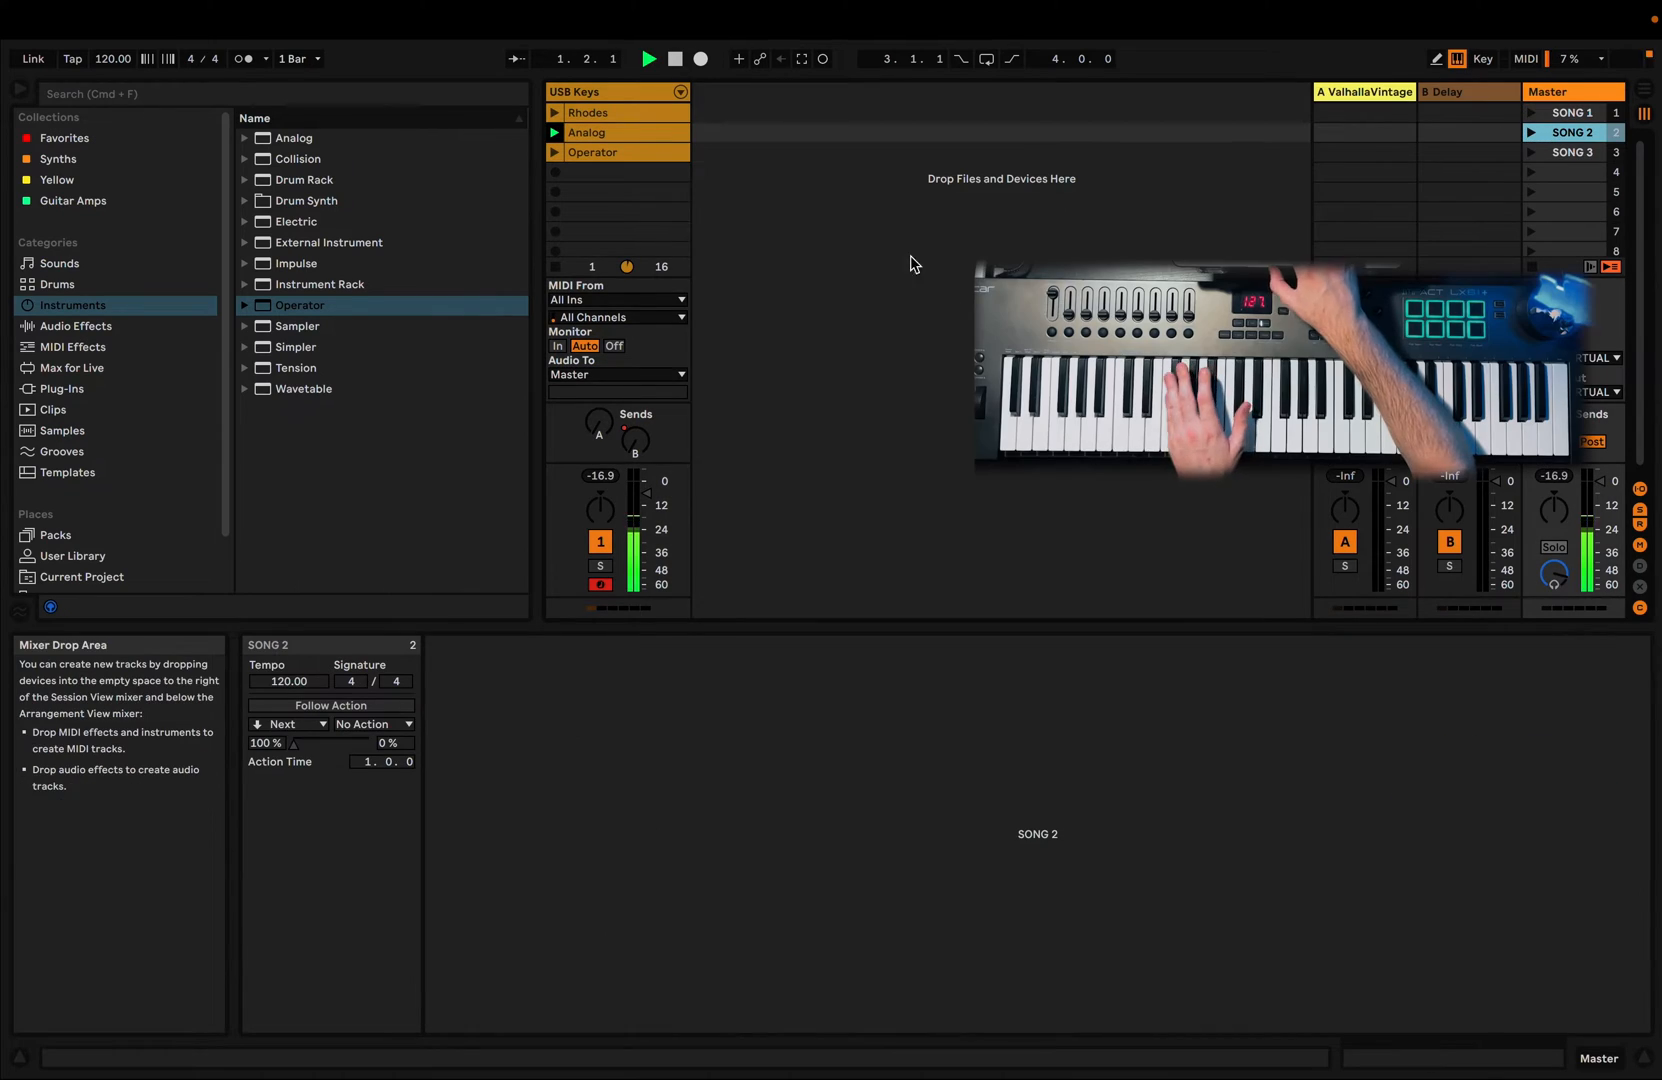
{"action": "left_click", "coordinate": [661, 136]}
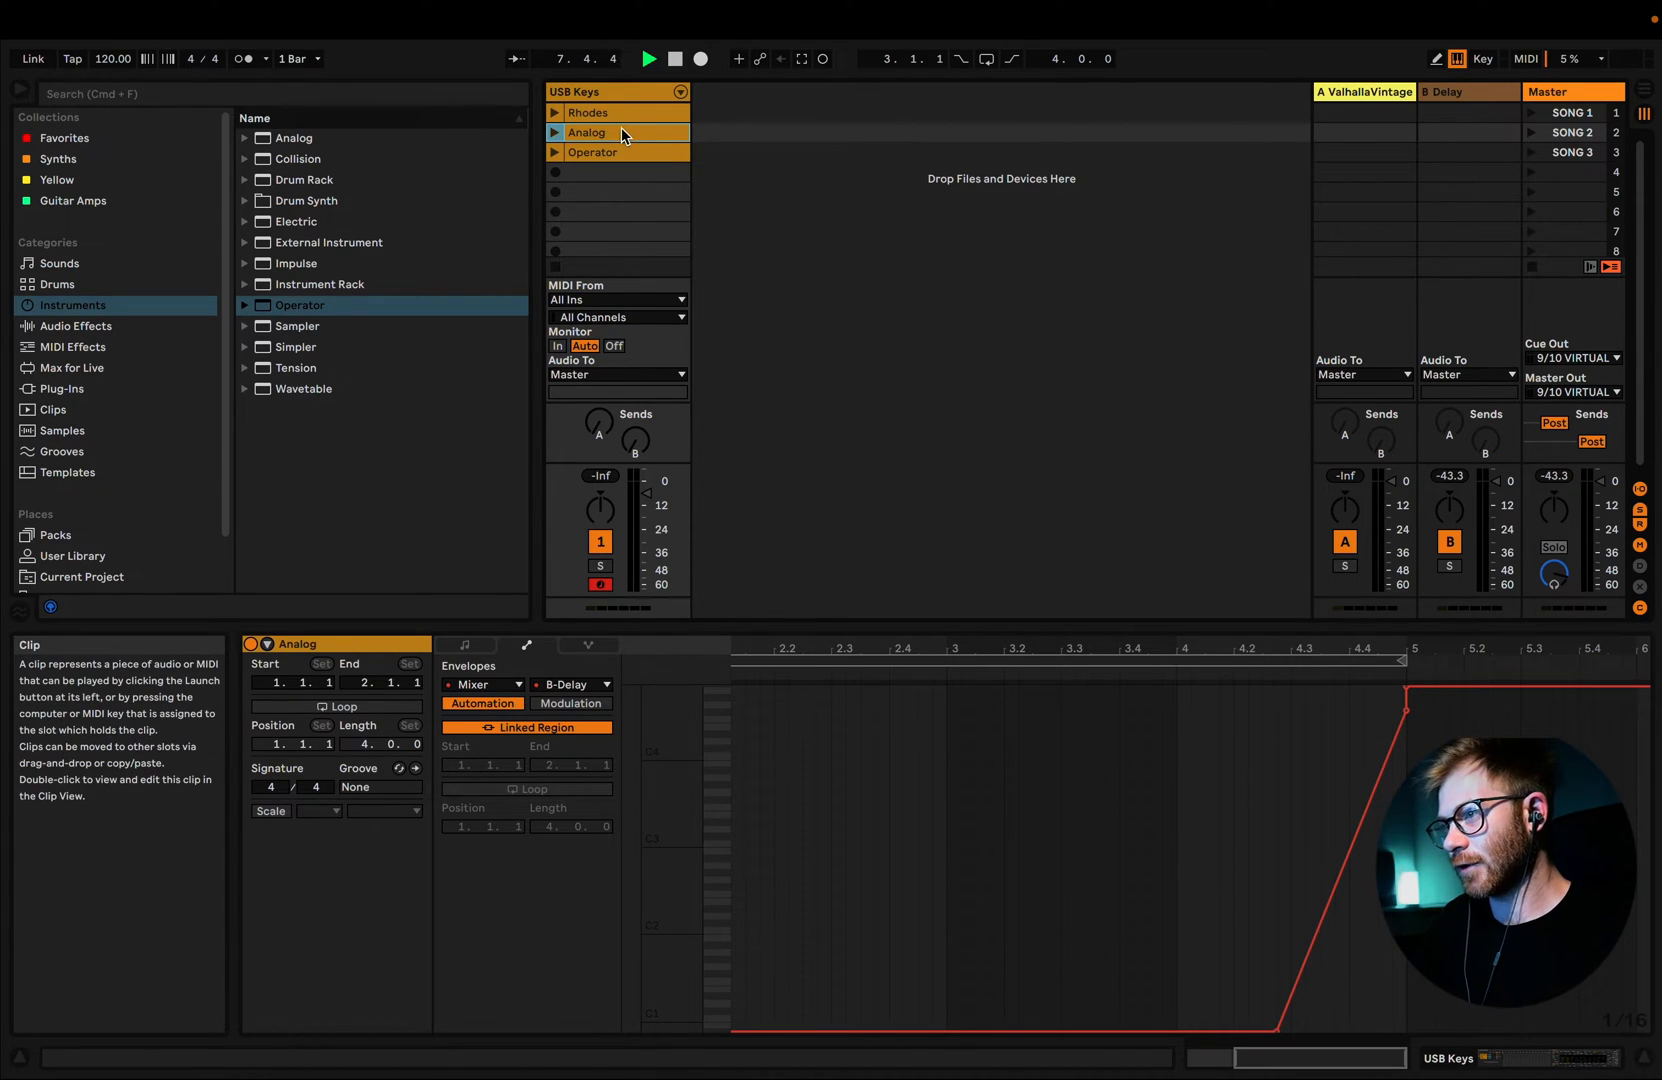
Step: Switch the left and right channels of the B Delay return's Delay device to Time mode
{"action": "double_click", "coordinate": [620, 93]}
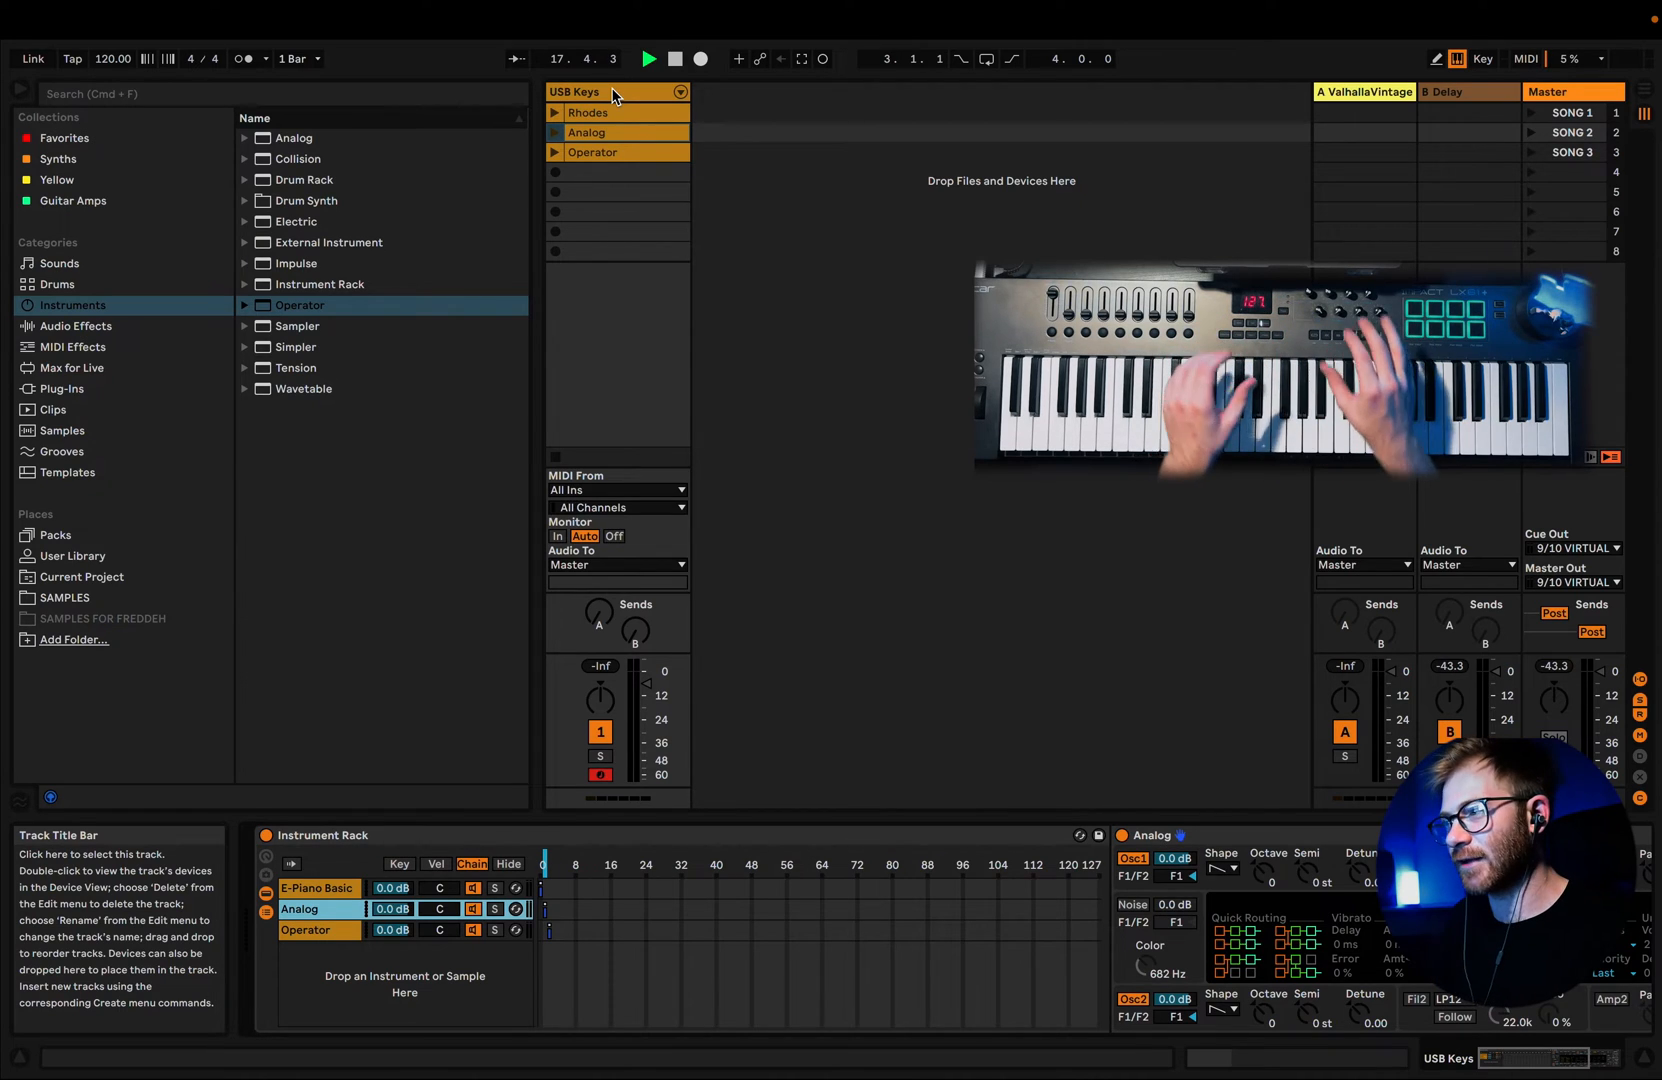
{"action": "left_click", "coordinate": [1438, 88]}
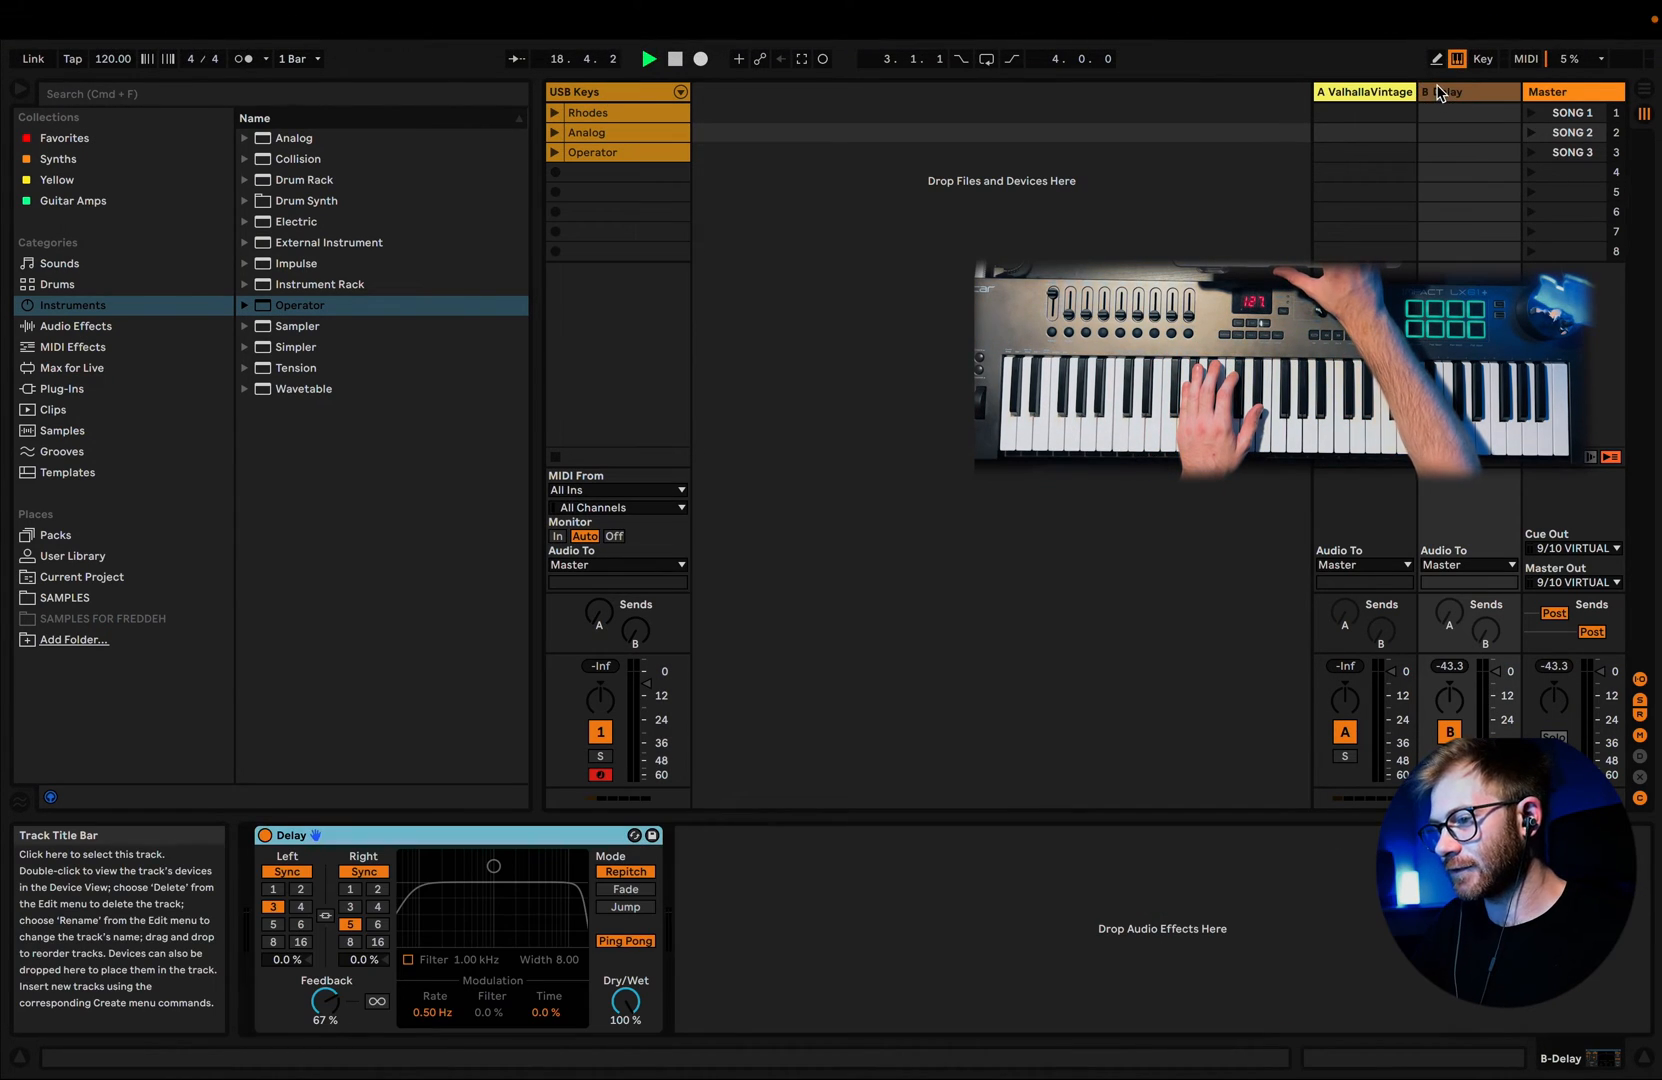
{"action": "left_click", "coordinate": [1530, 65]}
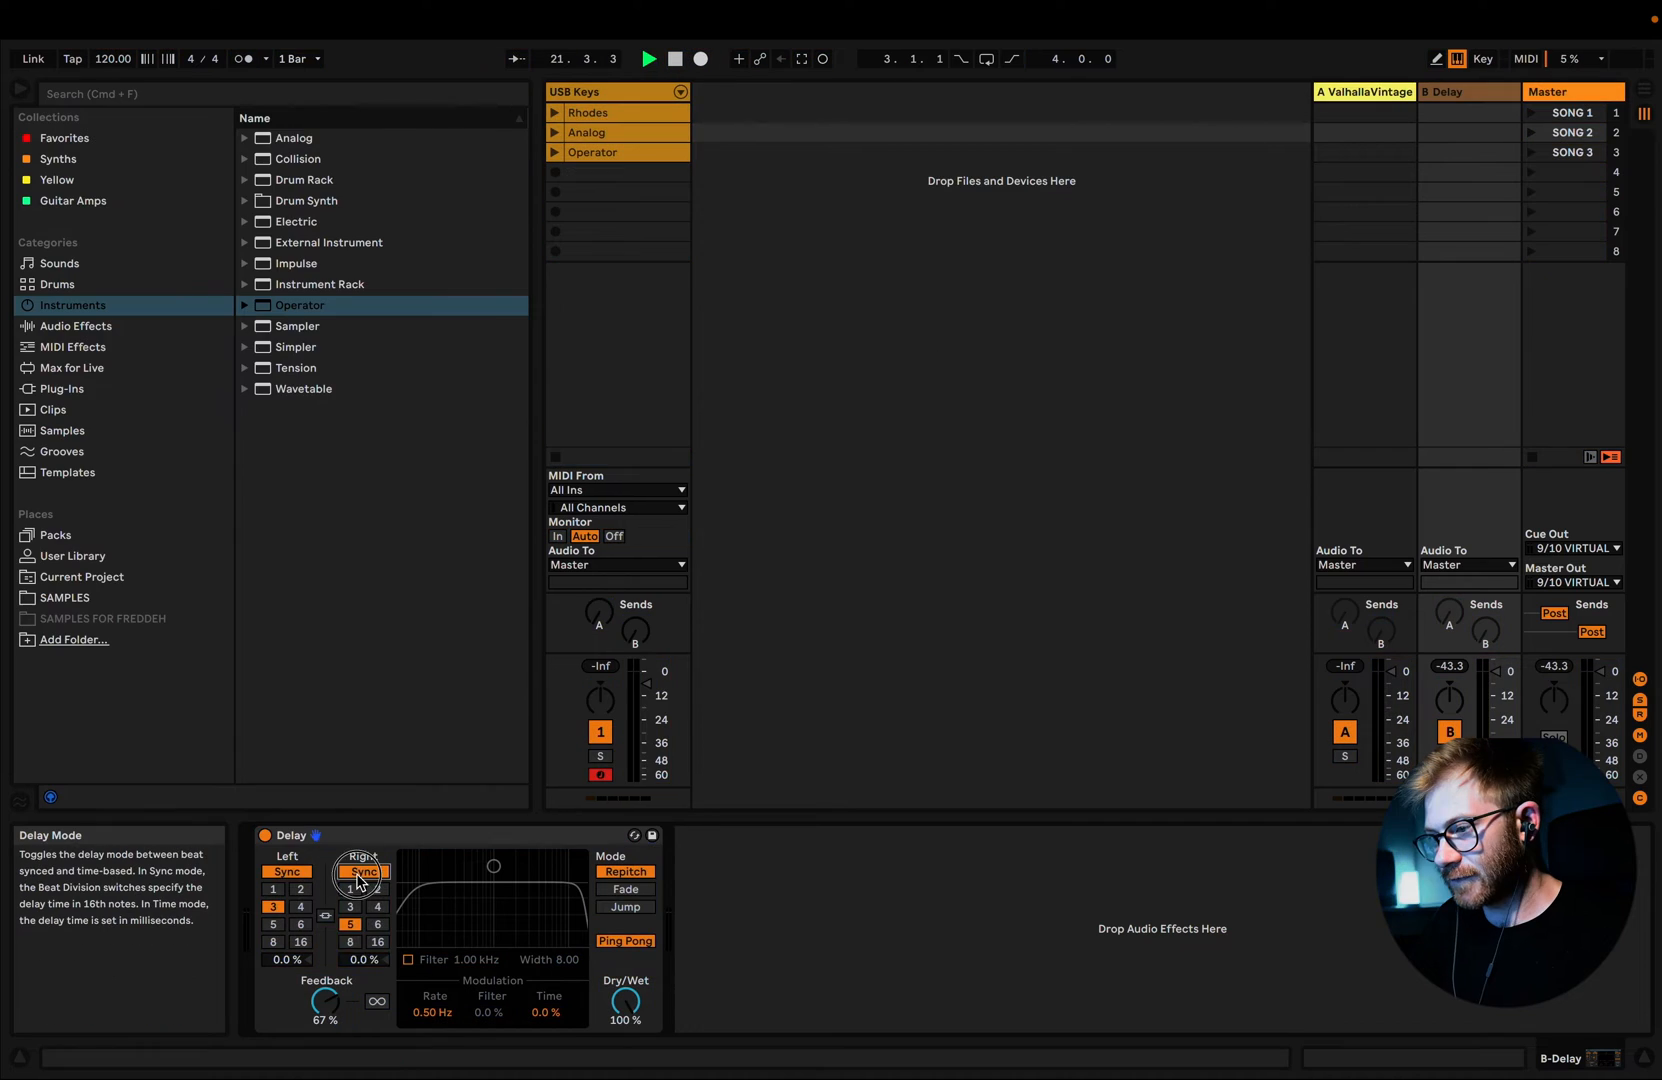
{"action": "left_click", "coordinate": [357, 874]}
{"action": "left_click", "coordinate": [275, 875]}
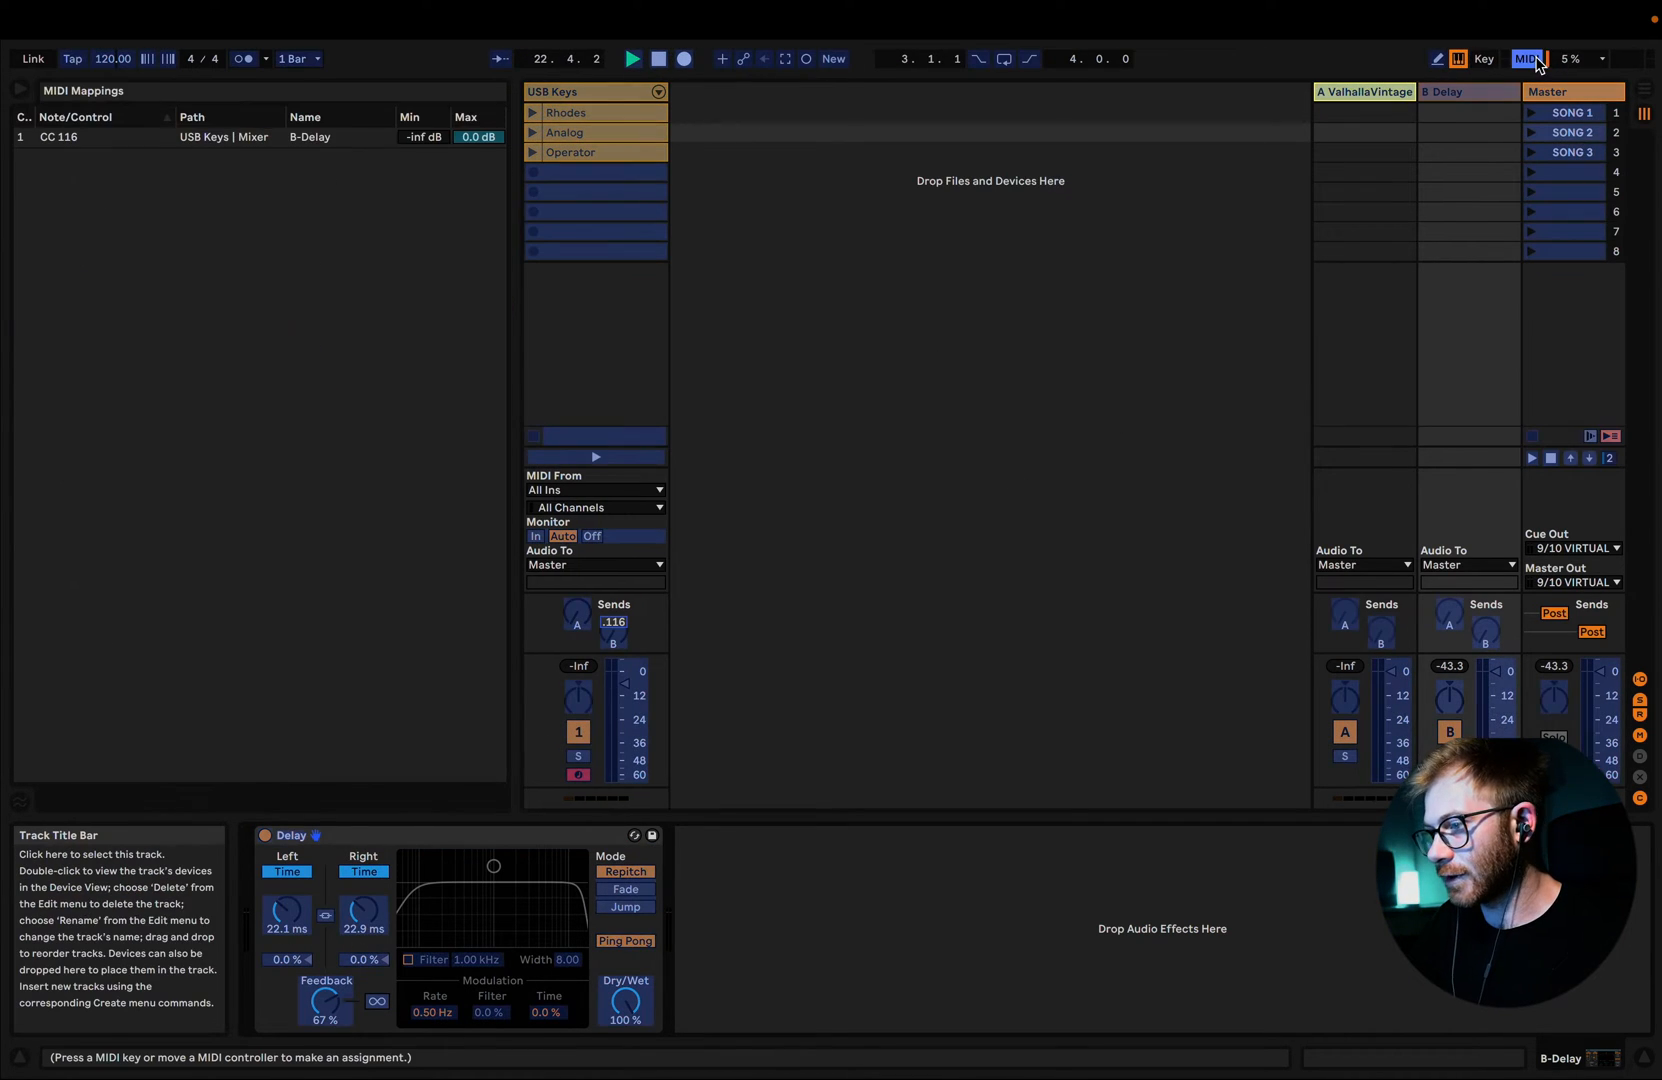
Step: MIDI-map the left and right delay times, with the channels linked, to the controller knob on channel 1, CC 117
{"action": "left_click", "coordinate": [1526, 58]}
{"action": "left_click", "coordinate": [361, 914]}
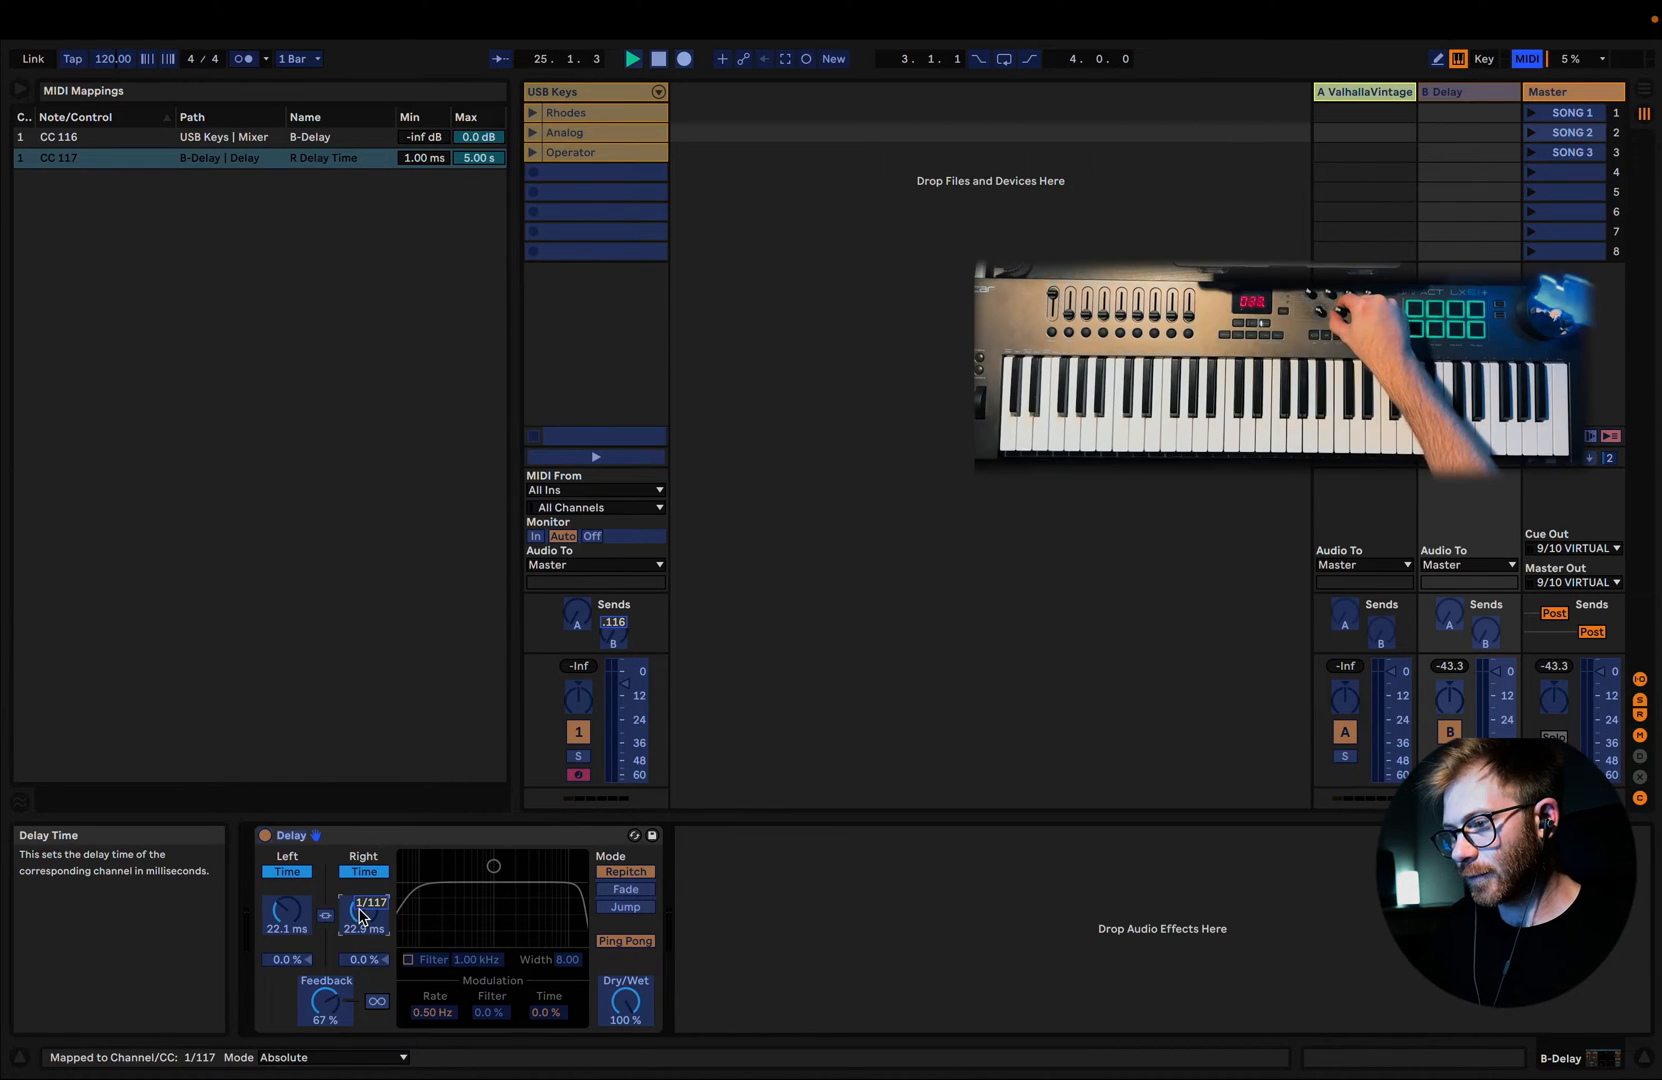
{"action": "left_click", "coordinate": [367, 903]}
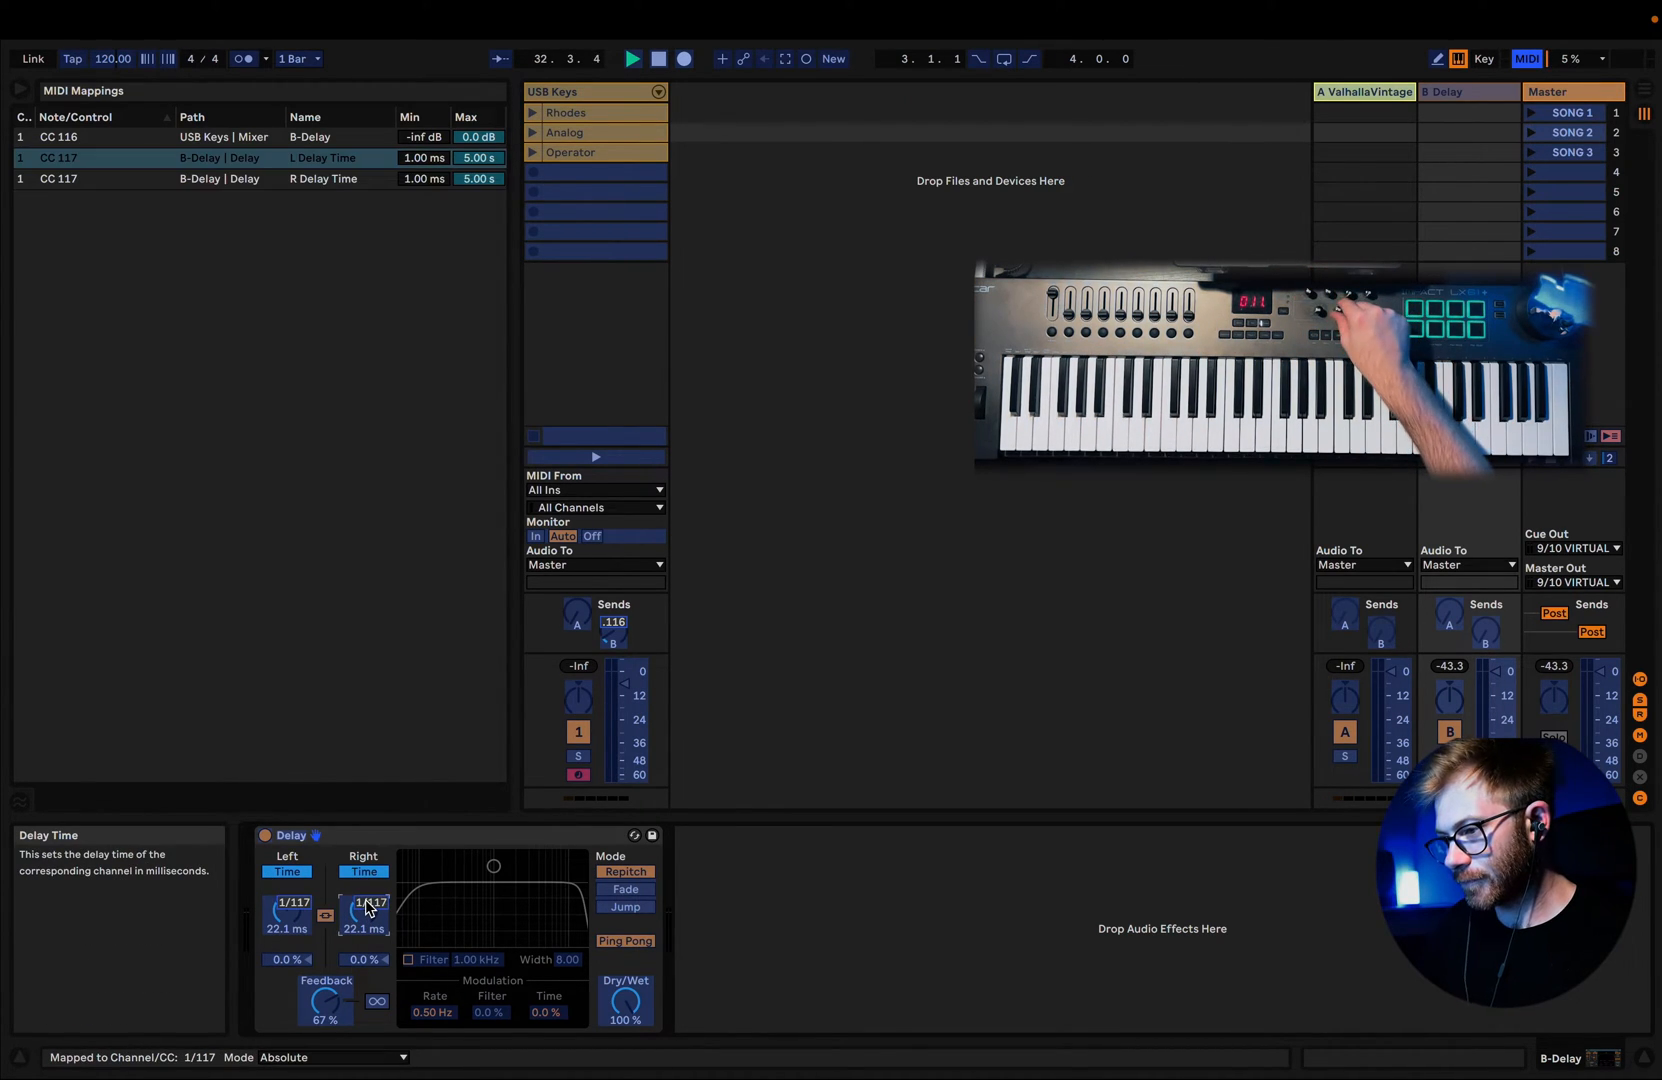
{"action": "left_click", "coordinate": [1526, 58]}
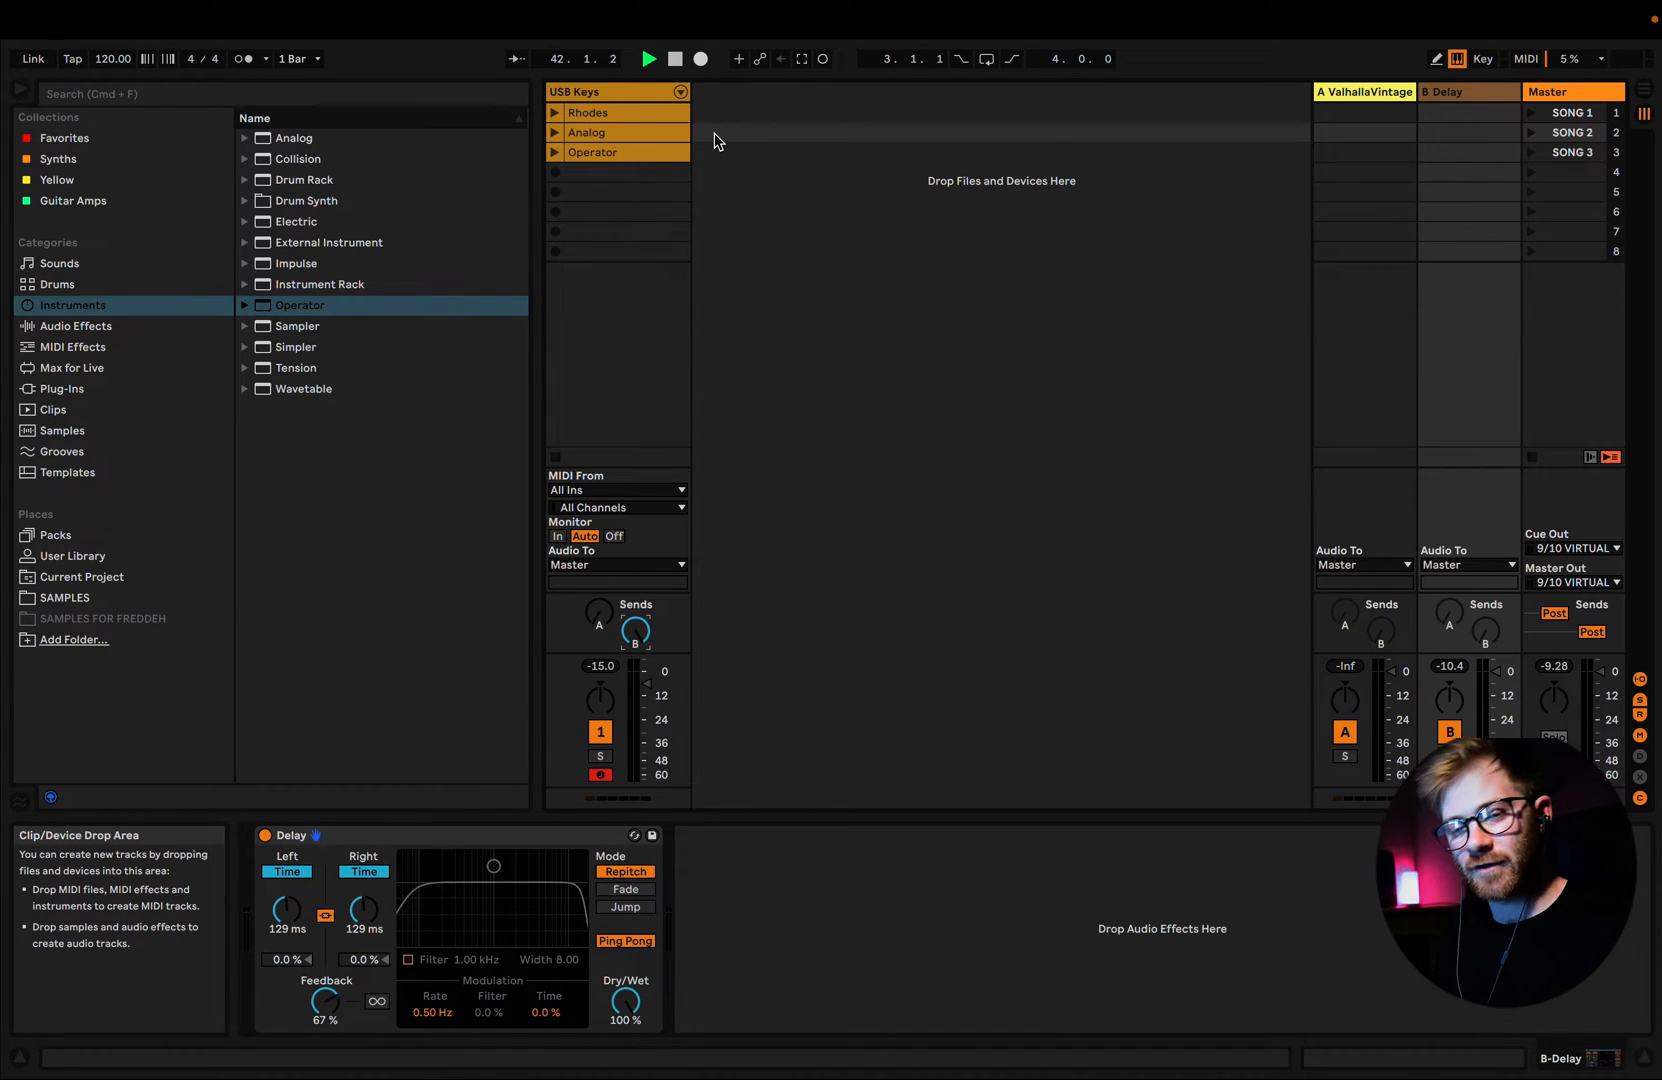
Step: Set the Analog clip's end to 5.1.1 and launch the clip to test its B-Delay ramp
{"action": "left_click", "coordinate": [675, 59]}
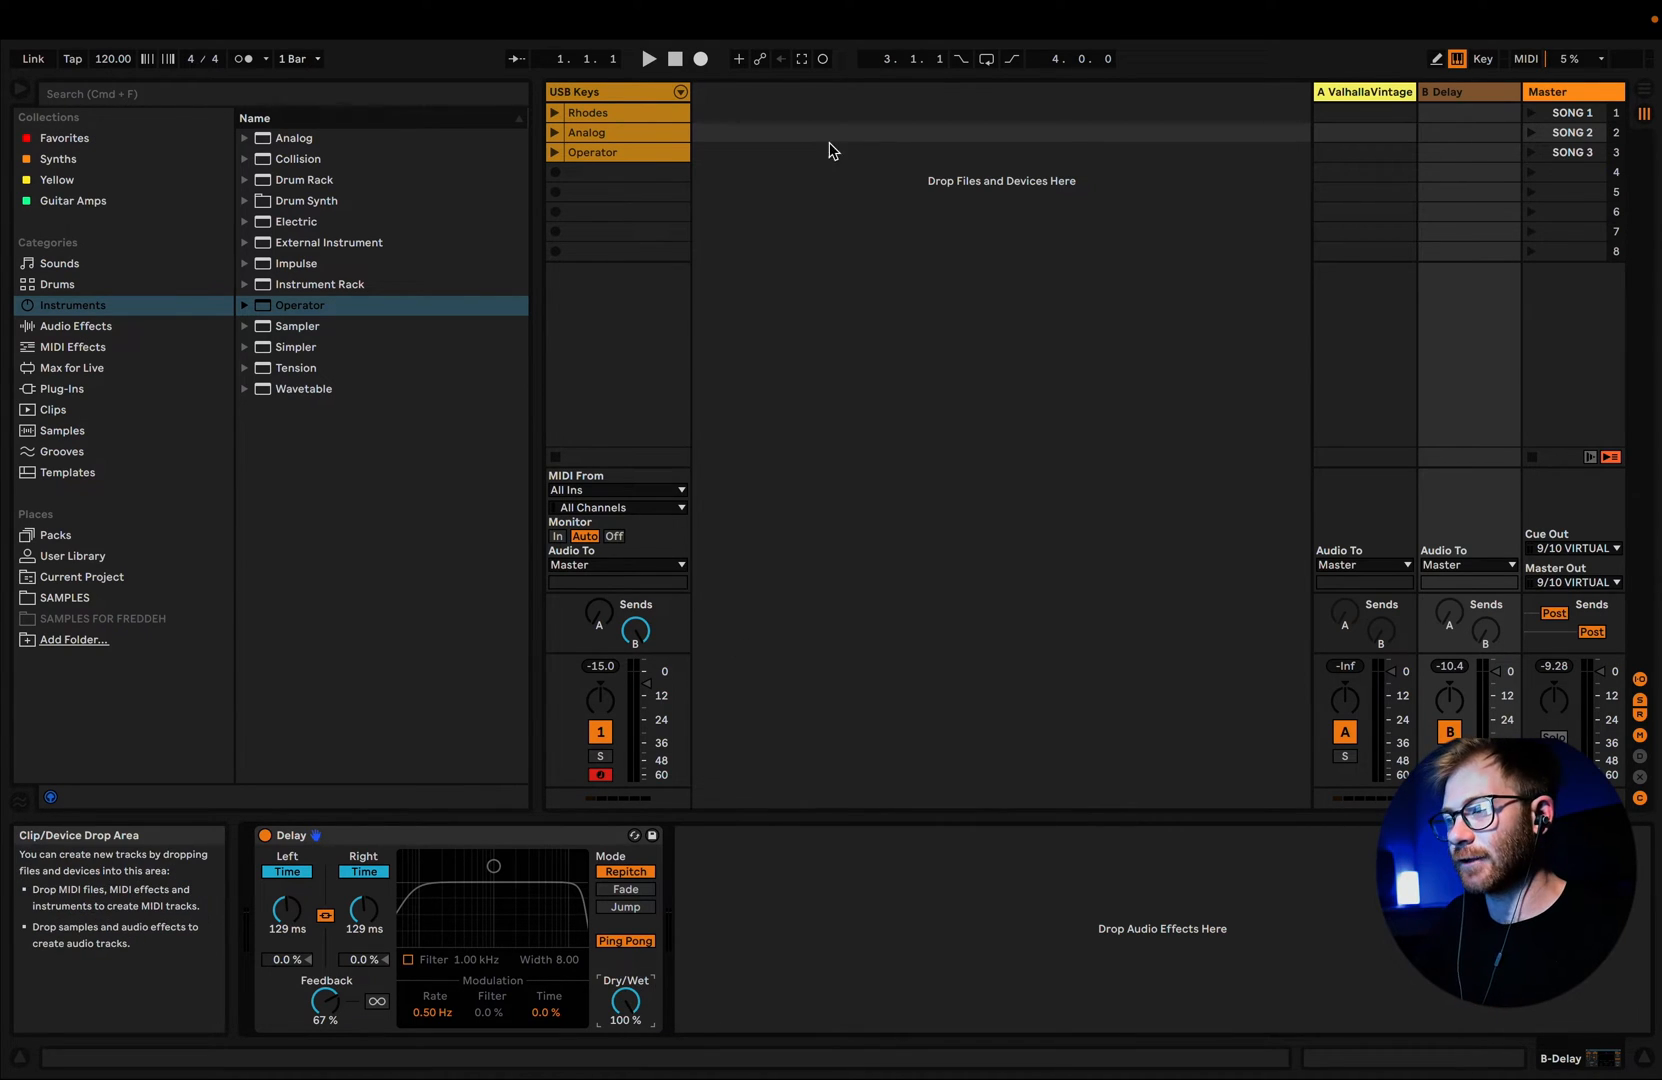
{"action": "left_click", "coordinate": [648, 133]}
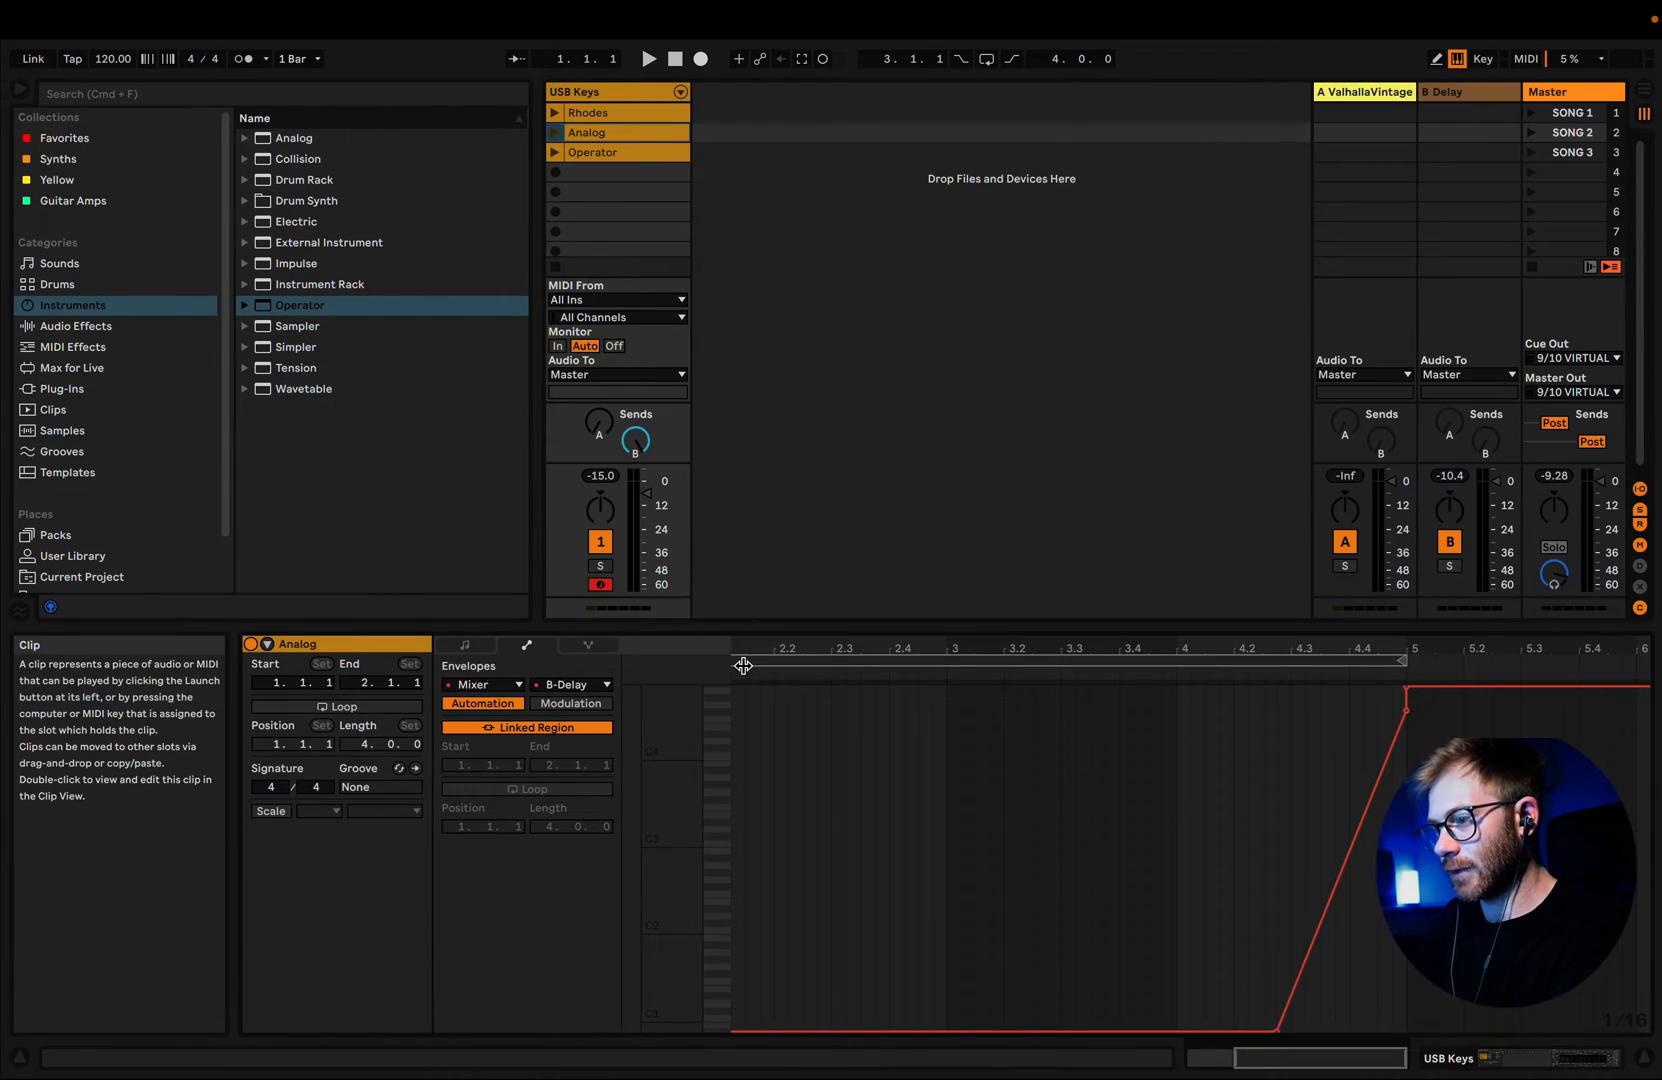
{"action": "left_click", "coordinate": [555, 133]}
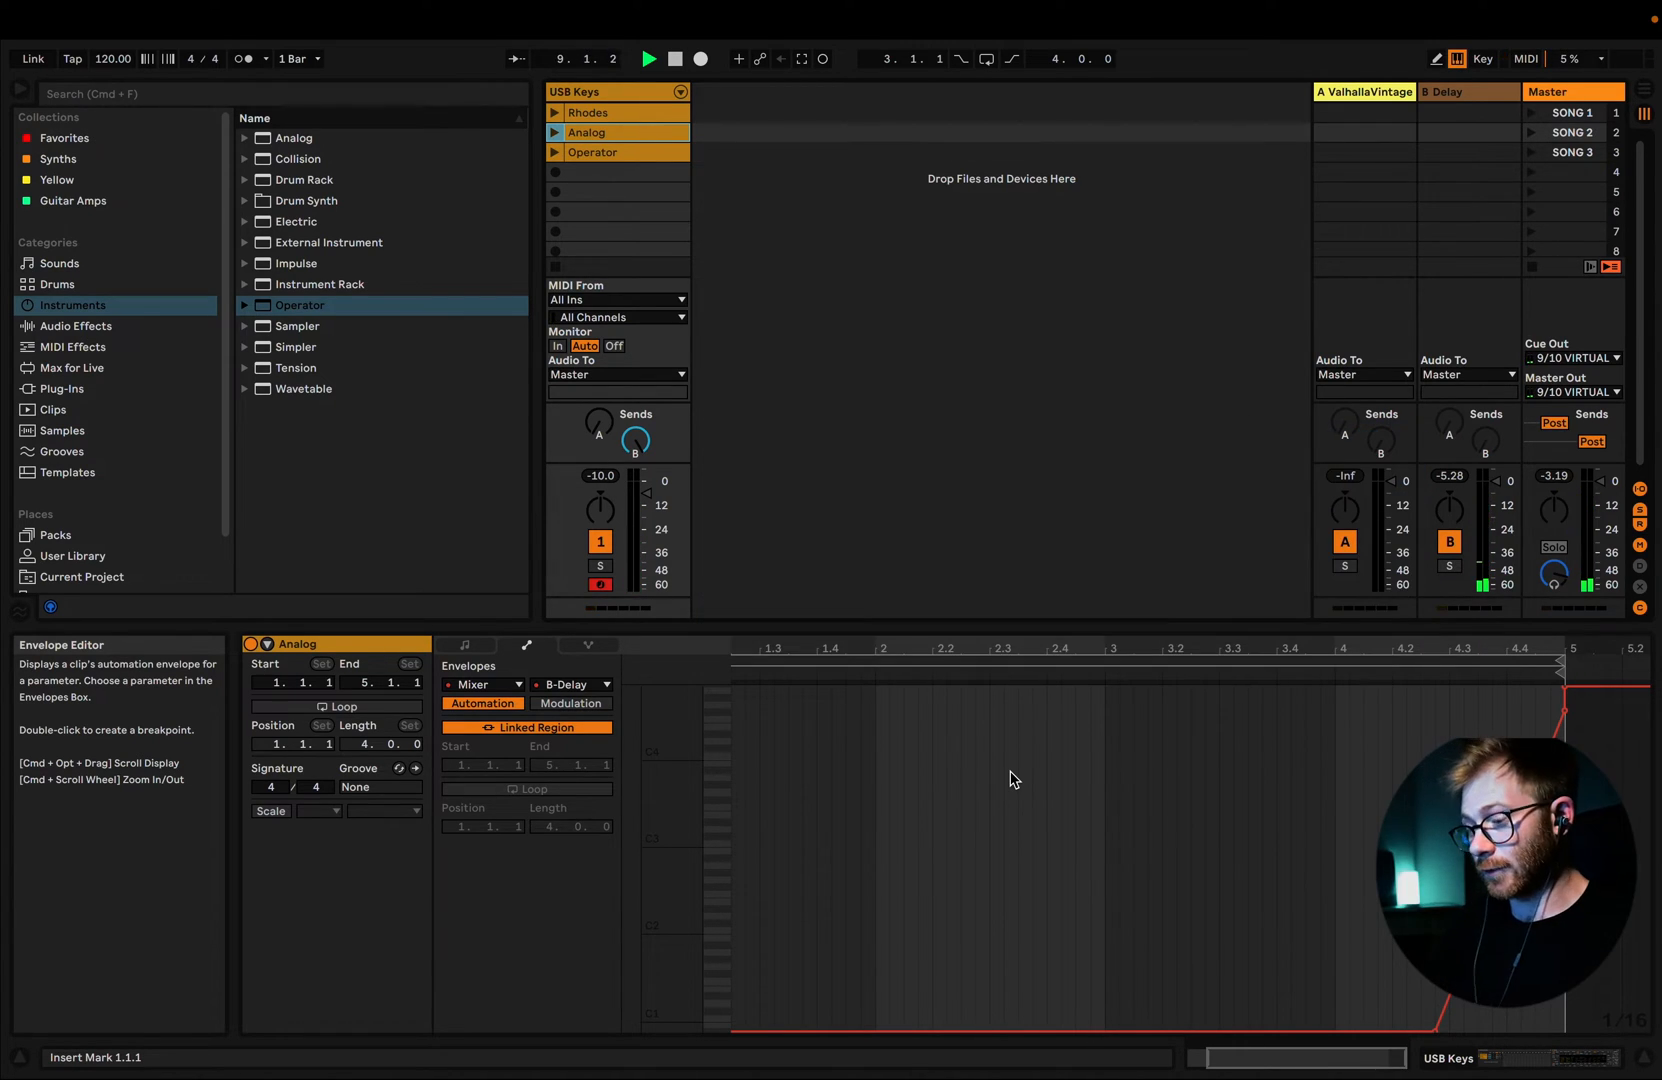
{"action": "key", "text": "space"}
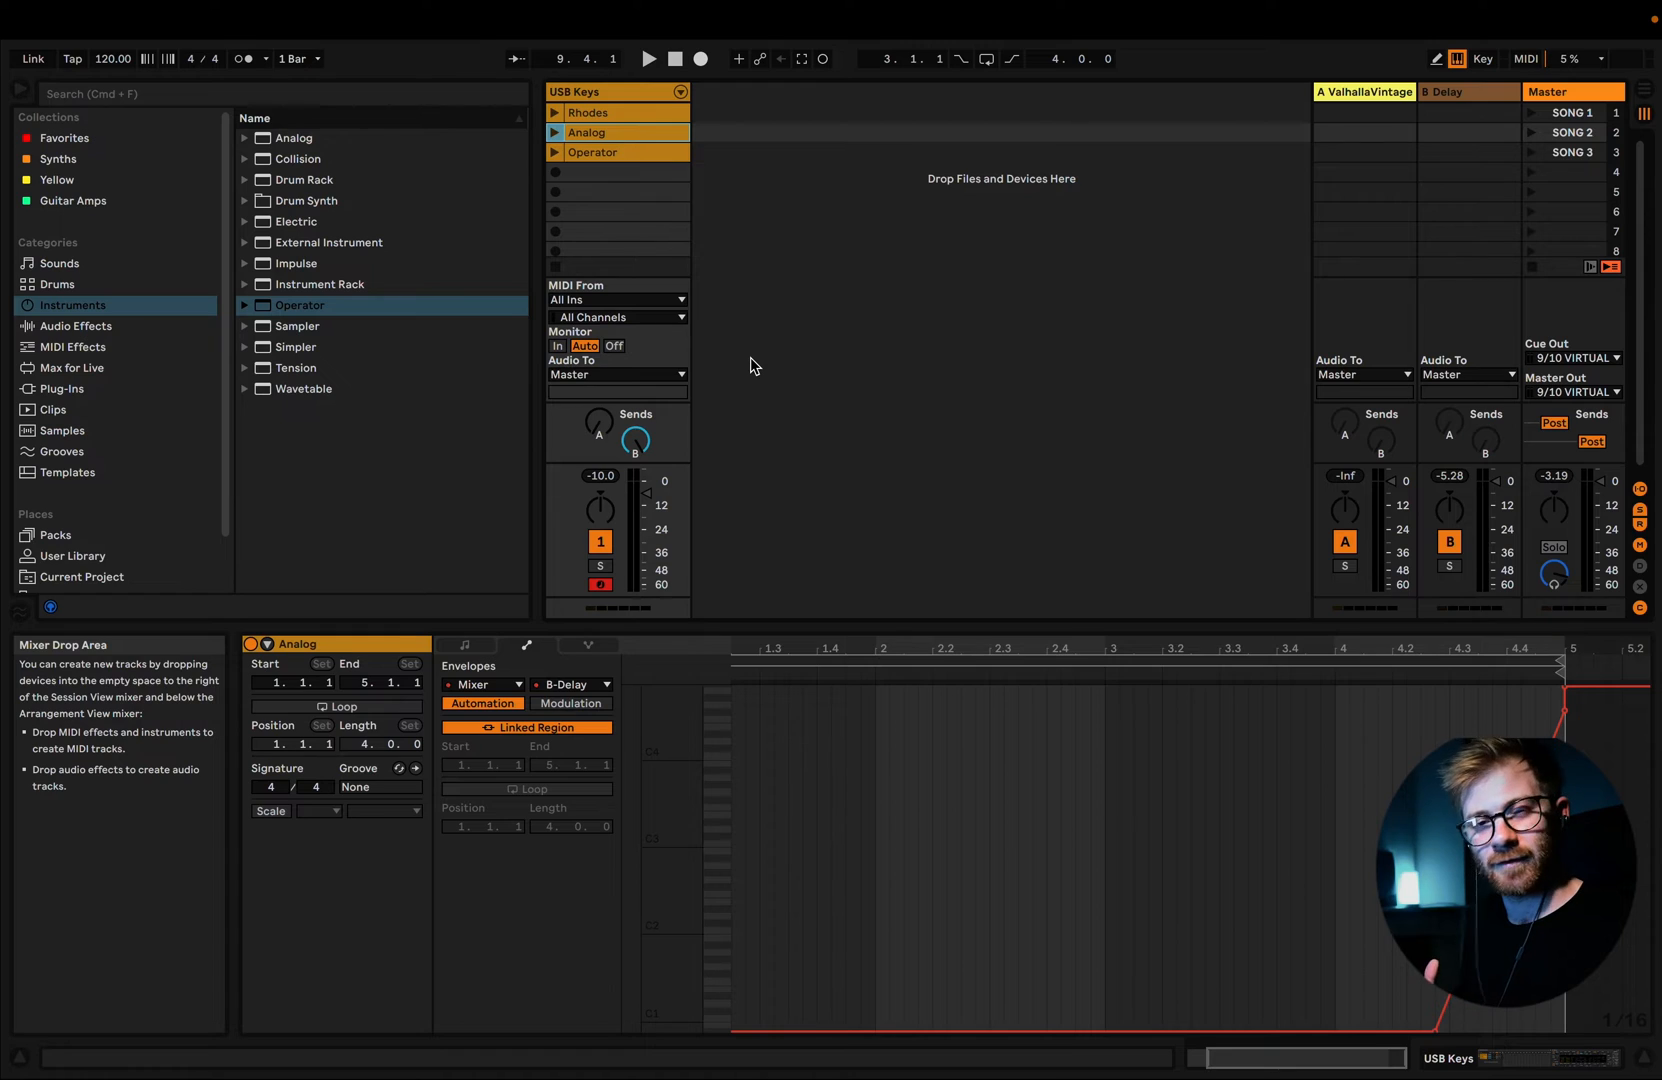
{"action": "left_click", "coordinate": [675, 58]}
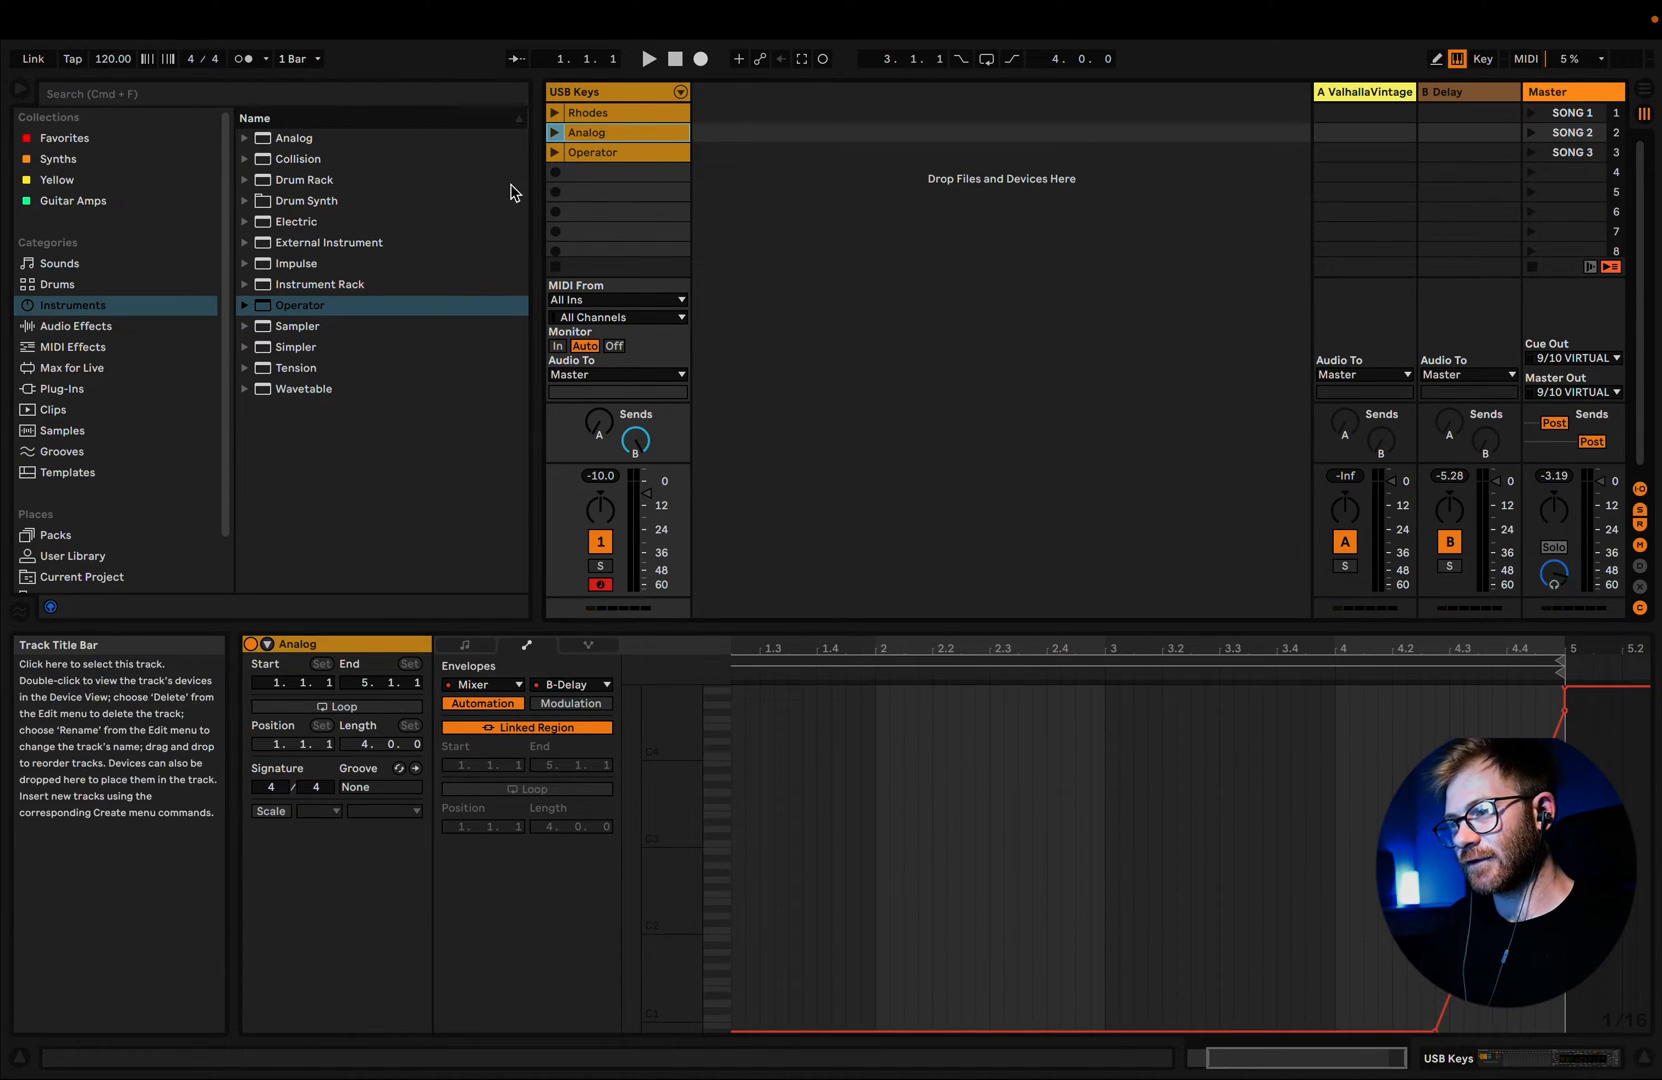
Step: Hide the browser and name the fourth scene VERSE 1
{"action": "left_click", "coordinate": [21, 90]}
{"action": "left_click", "coordinate": [1568, 150]}
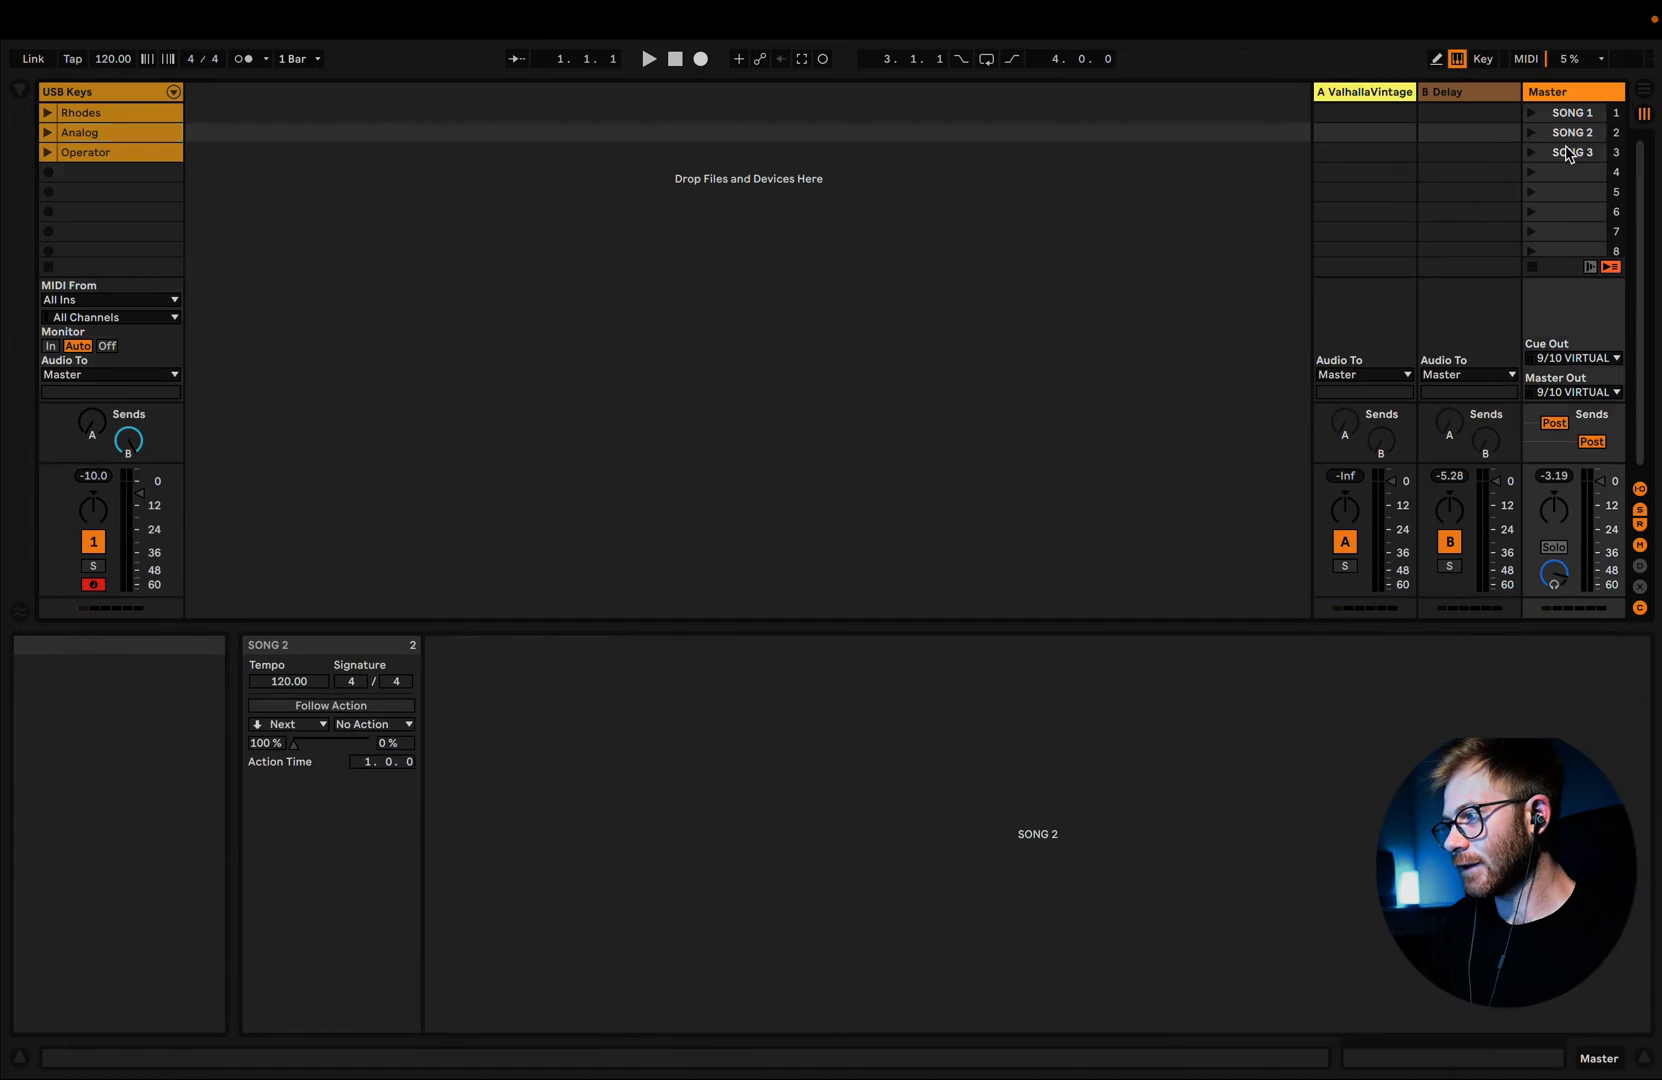
{"action": "left_click", "coordinate": [1568, 132]}
{"action": "left_click", "coordinate": [1568, 112]}
{"action": "left_click", "coordinate": [1568, 152]}
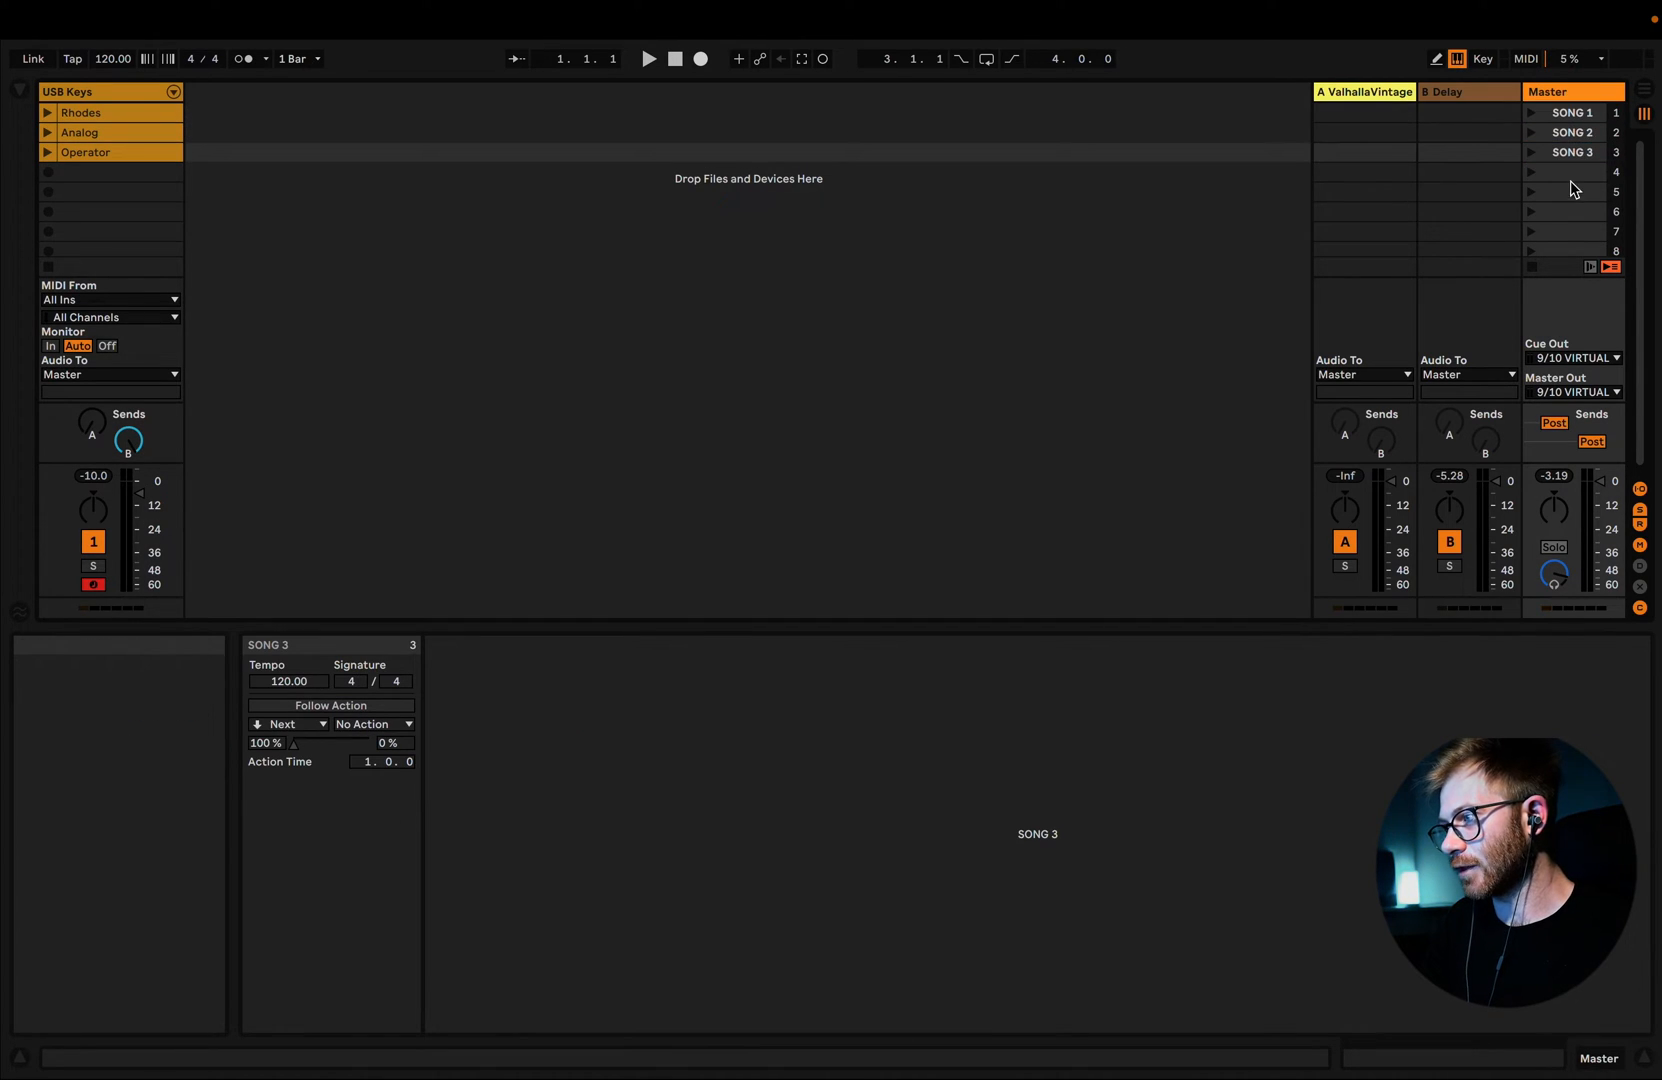
{"action": "left_click", "coordinate": [1553, 172]}
{"action": "right_click", "coordinate": [1553, 172]}
{"action": "left_click", "coordinate": [1430, 256]}
{"action": "type", "text": "VERSE 1"}
{"action": "key", "text": "Return"}
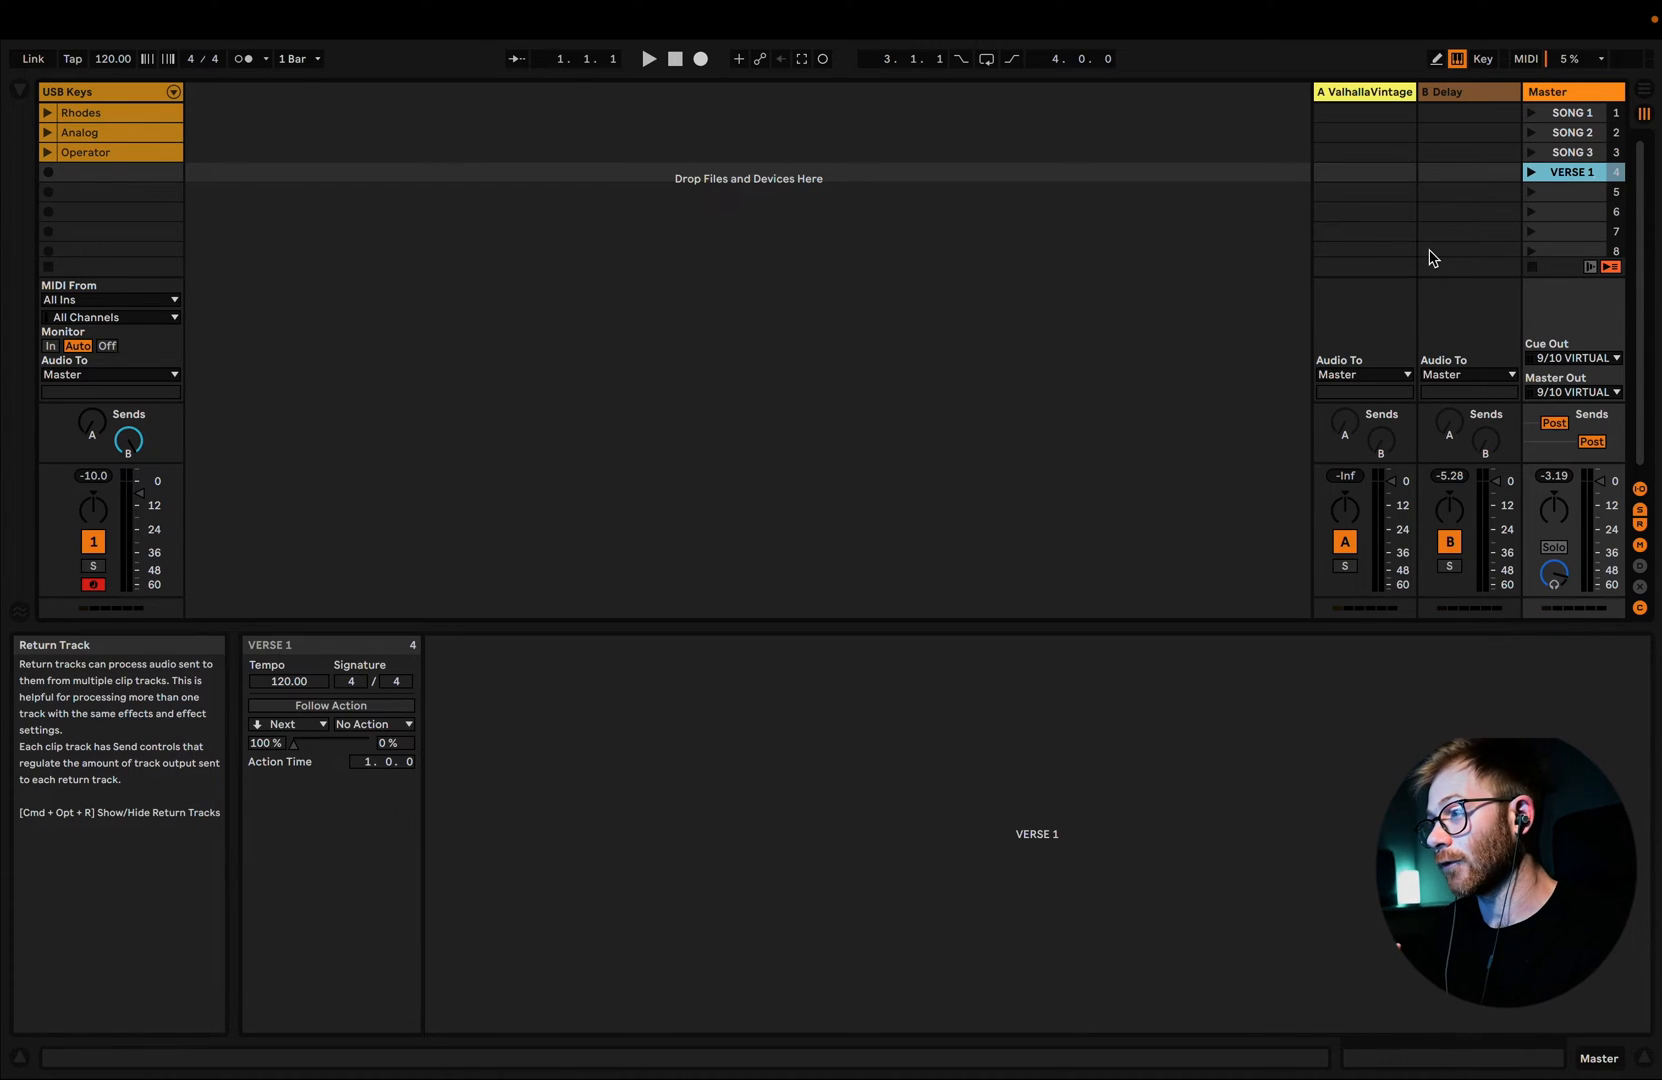
Step: Name the fifth scene VERSE 2 and the sixth scene CHORUS 1
{"action": "left_click", "coordinate": [1548, 192]}
{"action": "right_click", "coordinate": [1546, 190]}
{"action": "left_click", "coordinate": [1488, 286]}
{"action": "type", "text": "VERSE 2"}
{"action": "key", "text": "Return"}
{"action": "left_click", "coordinate": [1578, 222]}
{"action": "right_click", "coordinate": [1580, 217]}
{"action": "left_click", "coordinate": [1498, 304]}
{"action": "type", "text": "CHORUS 1"}
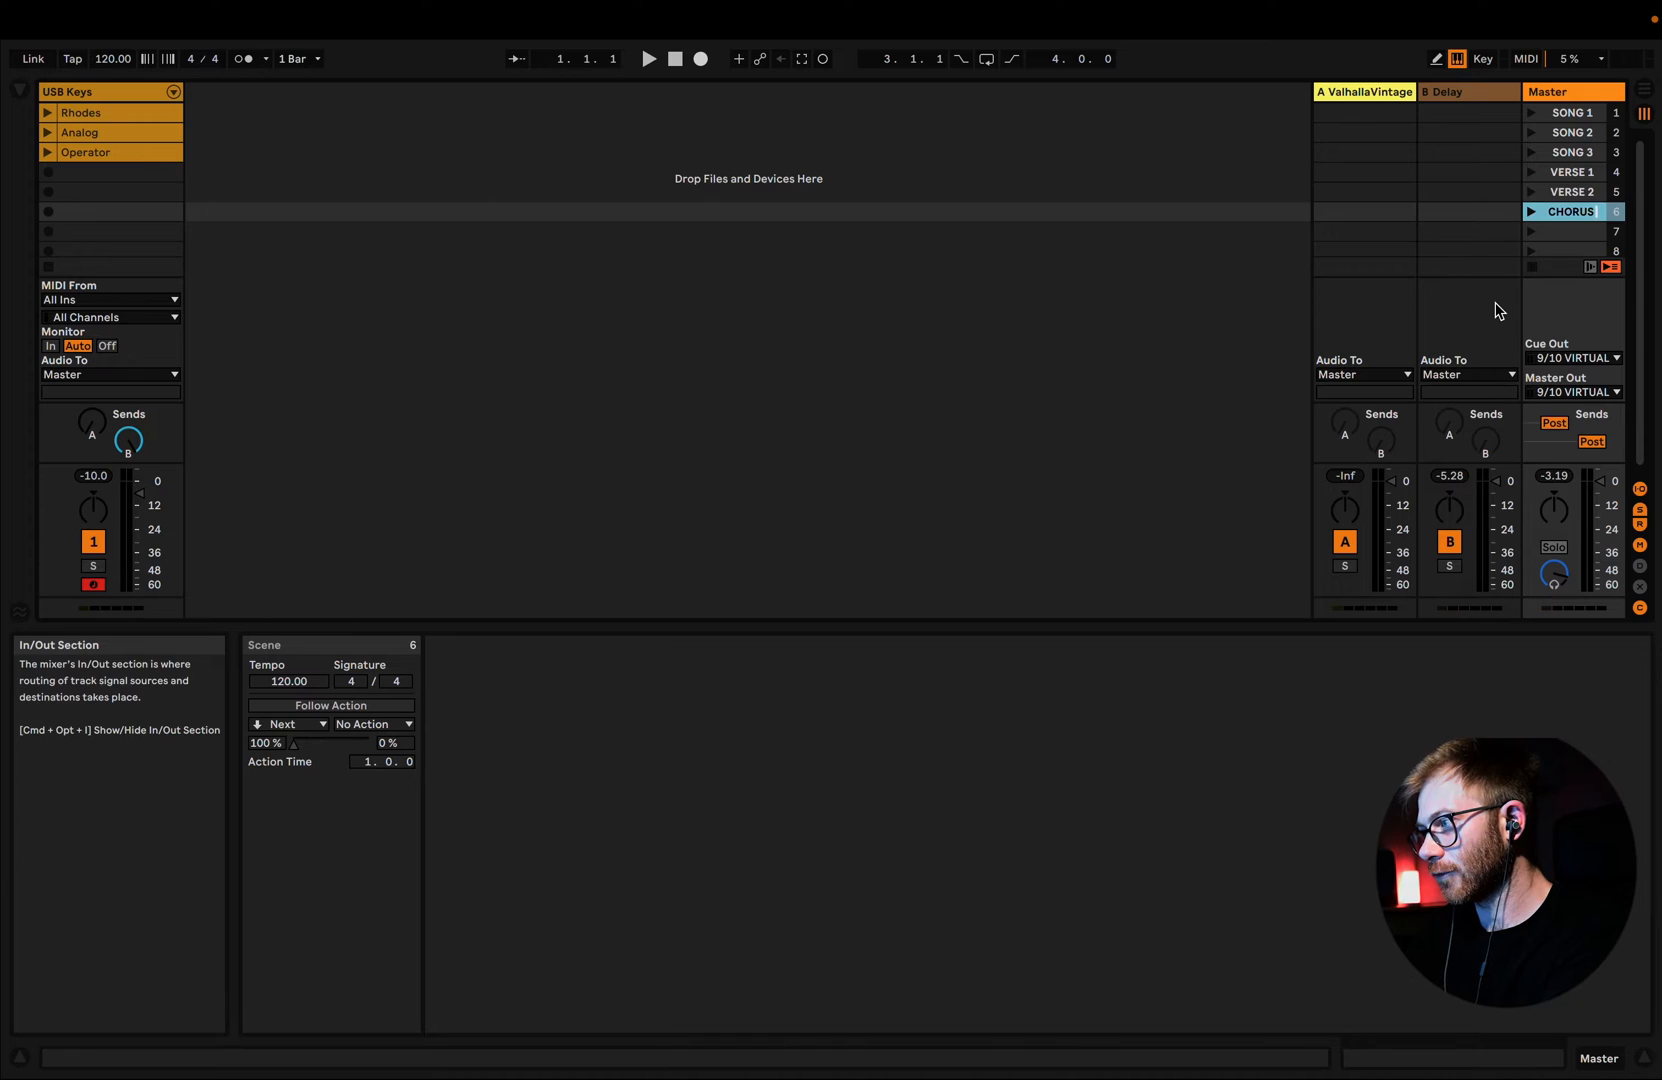
{"action": "key", "text": "Return"}
Step: Name the seventh scene BRIDGE
{"action": "left_click", "coordinate": [1579, 227]}
{"action": "right_click", "coordinate": [1579, 227]}
{"action": "left_click", "coordinate": [1482, 313]}
{"action": "type", "text": "BRIDG"}
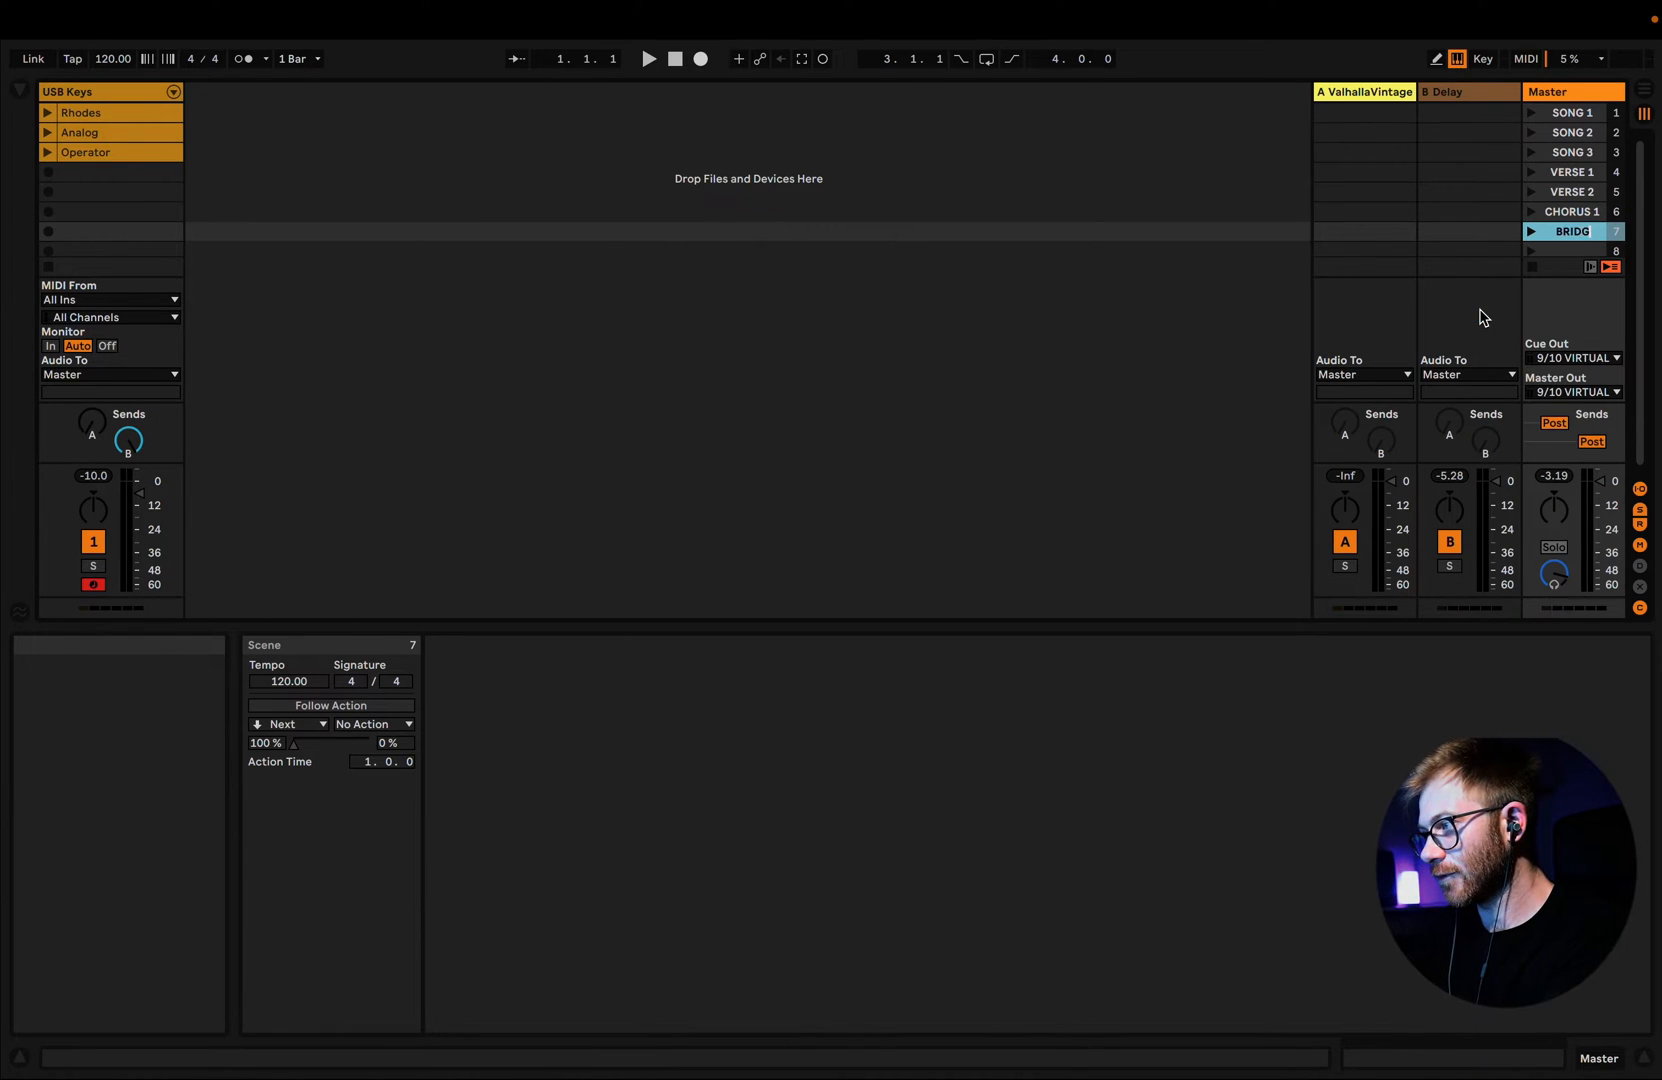
{"action": "type", "text": "E"}
{"action": "key", "text": "Return"}
{"action": "left_click", "coordinate": [1566, 250]}
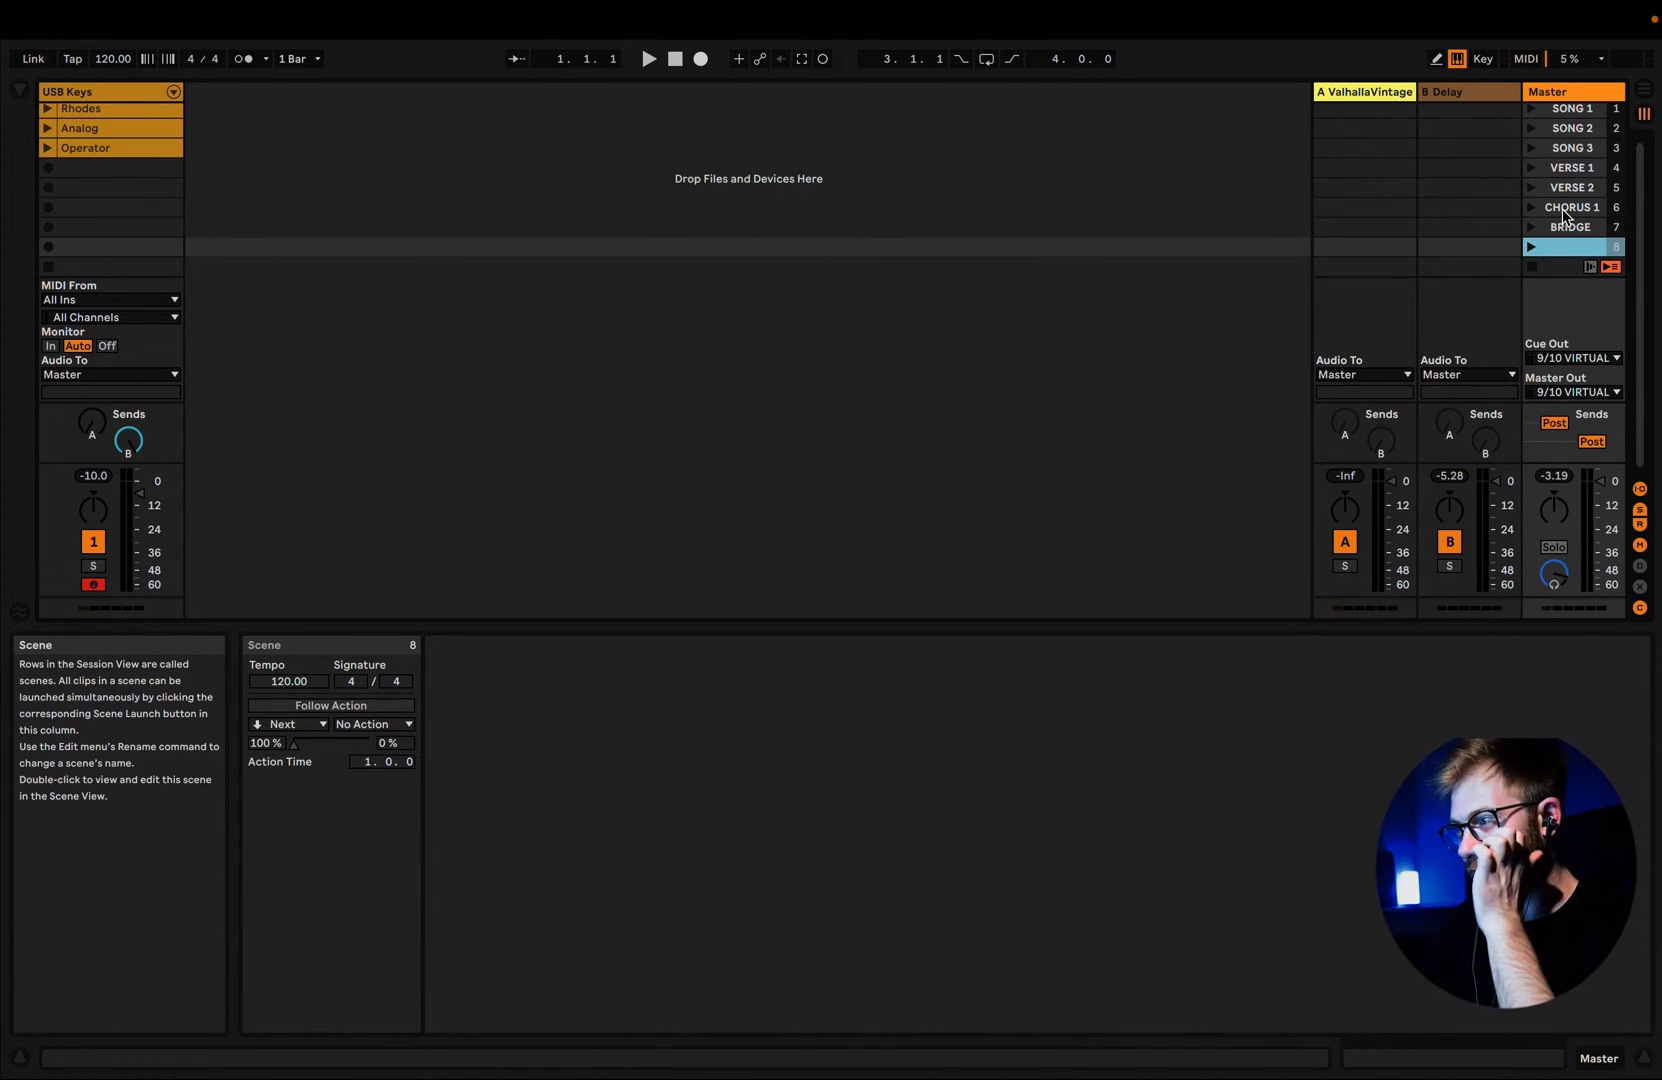
{"action": "key", "text": "space"}
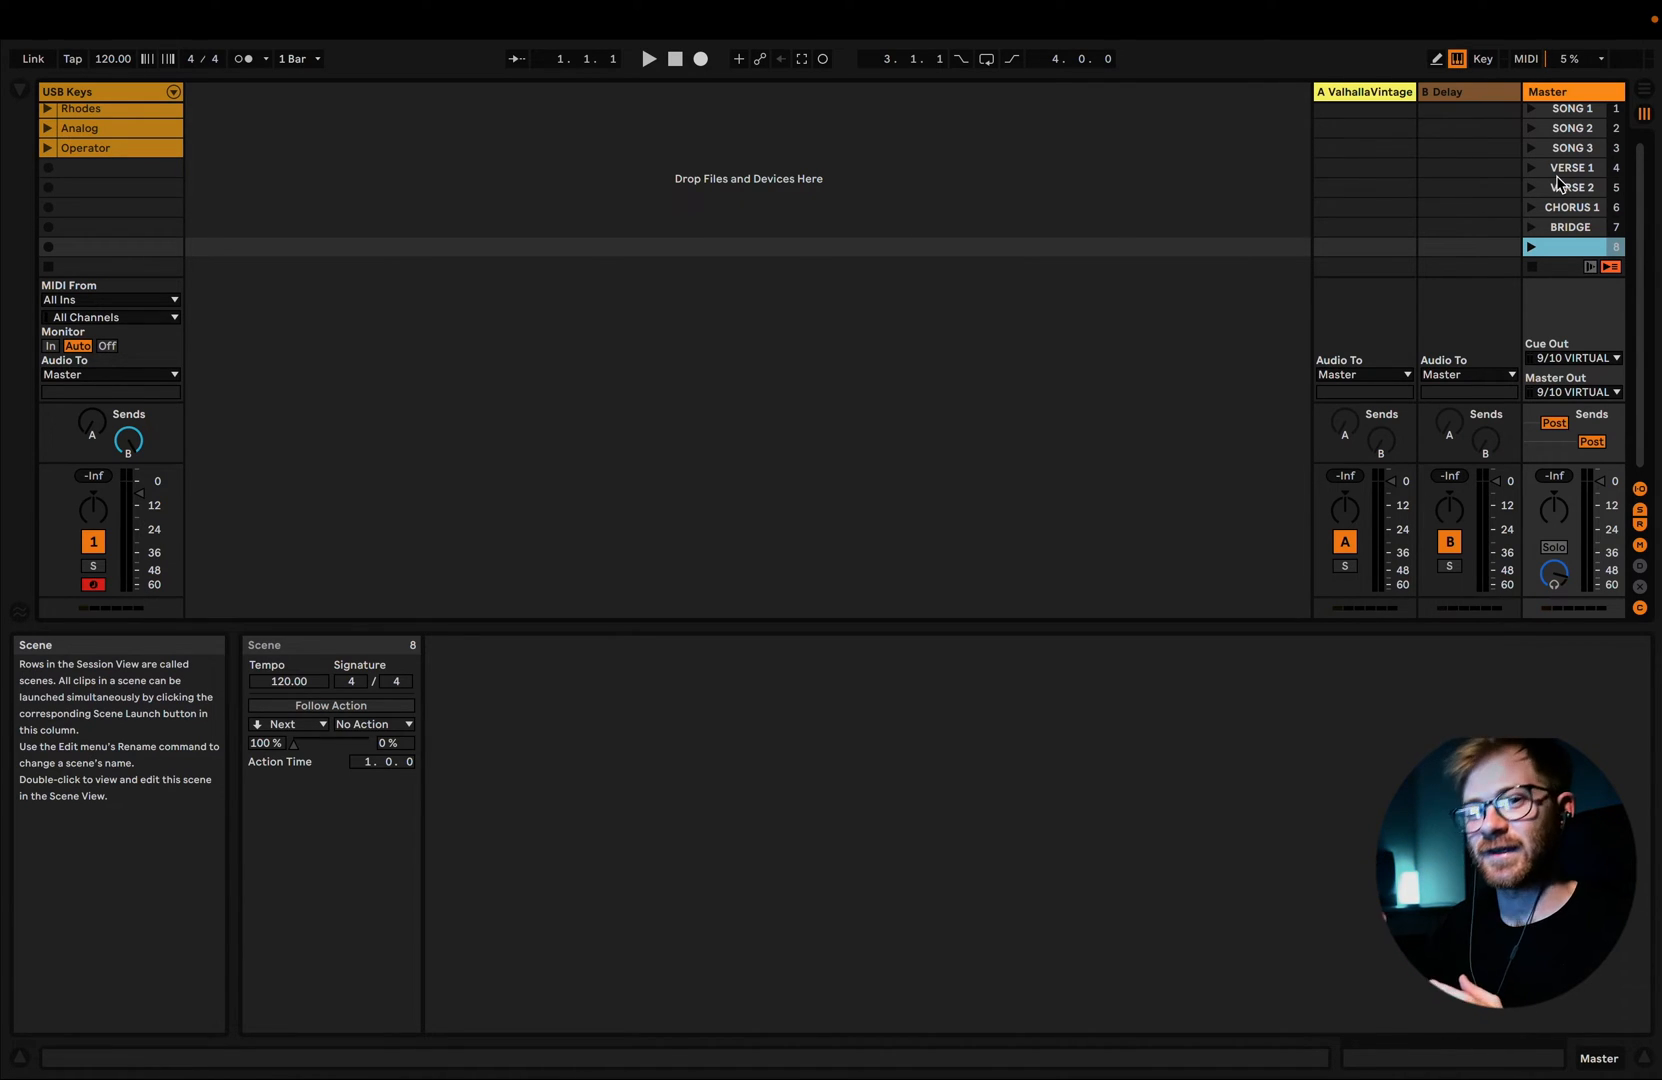
{"action": "scroll", "coordinate": [954, 275], "scroll_direction": "up", "scroll_amount": 1}
{"action": "scroll", "coordinate": [954, 275], "scroll_direction": "down", "scroll_amount": 1}
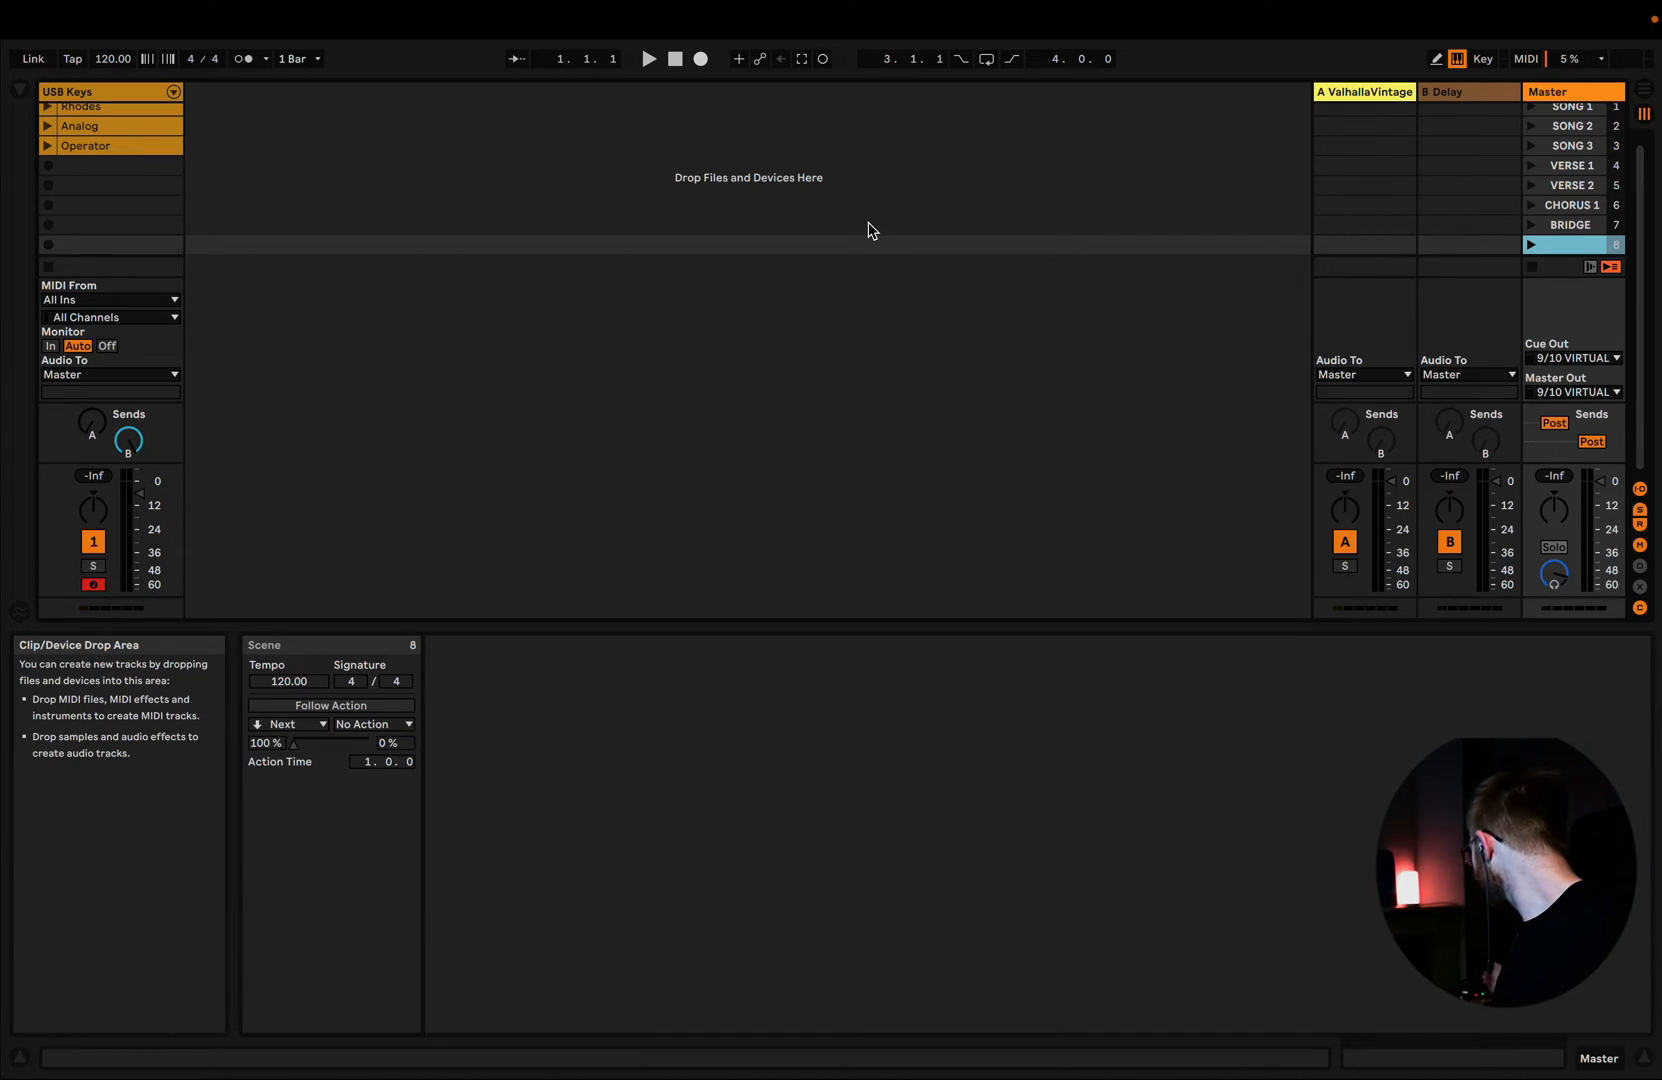
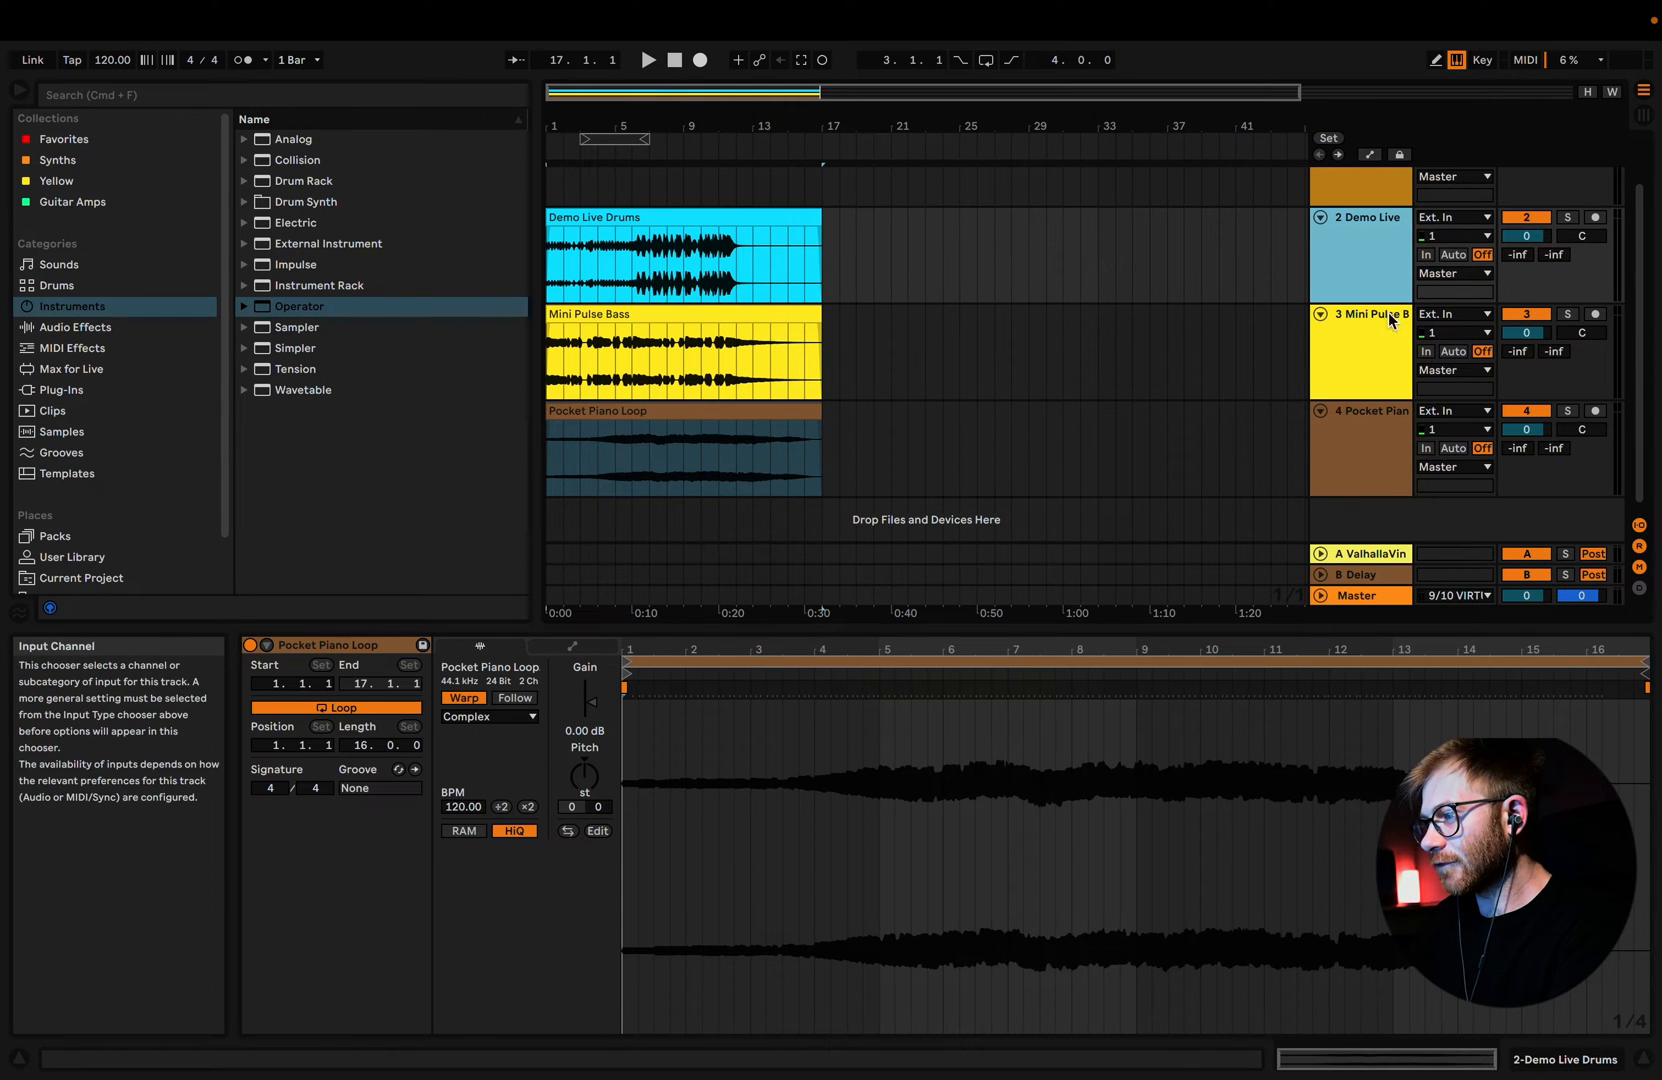
Step: Set the Demo Live Drums, Mini Pulse Bass and Pocket Piano Loop tracks to No Input and color all three tracks red
{"action": "left_click", "coordinate": [1358, 438], "text": "shift"}
{"action": "left_click", "coordinate": [1448, 217]}
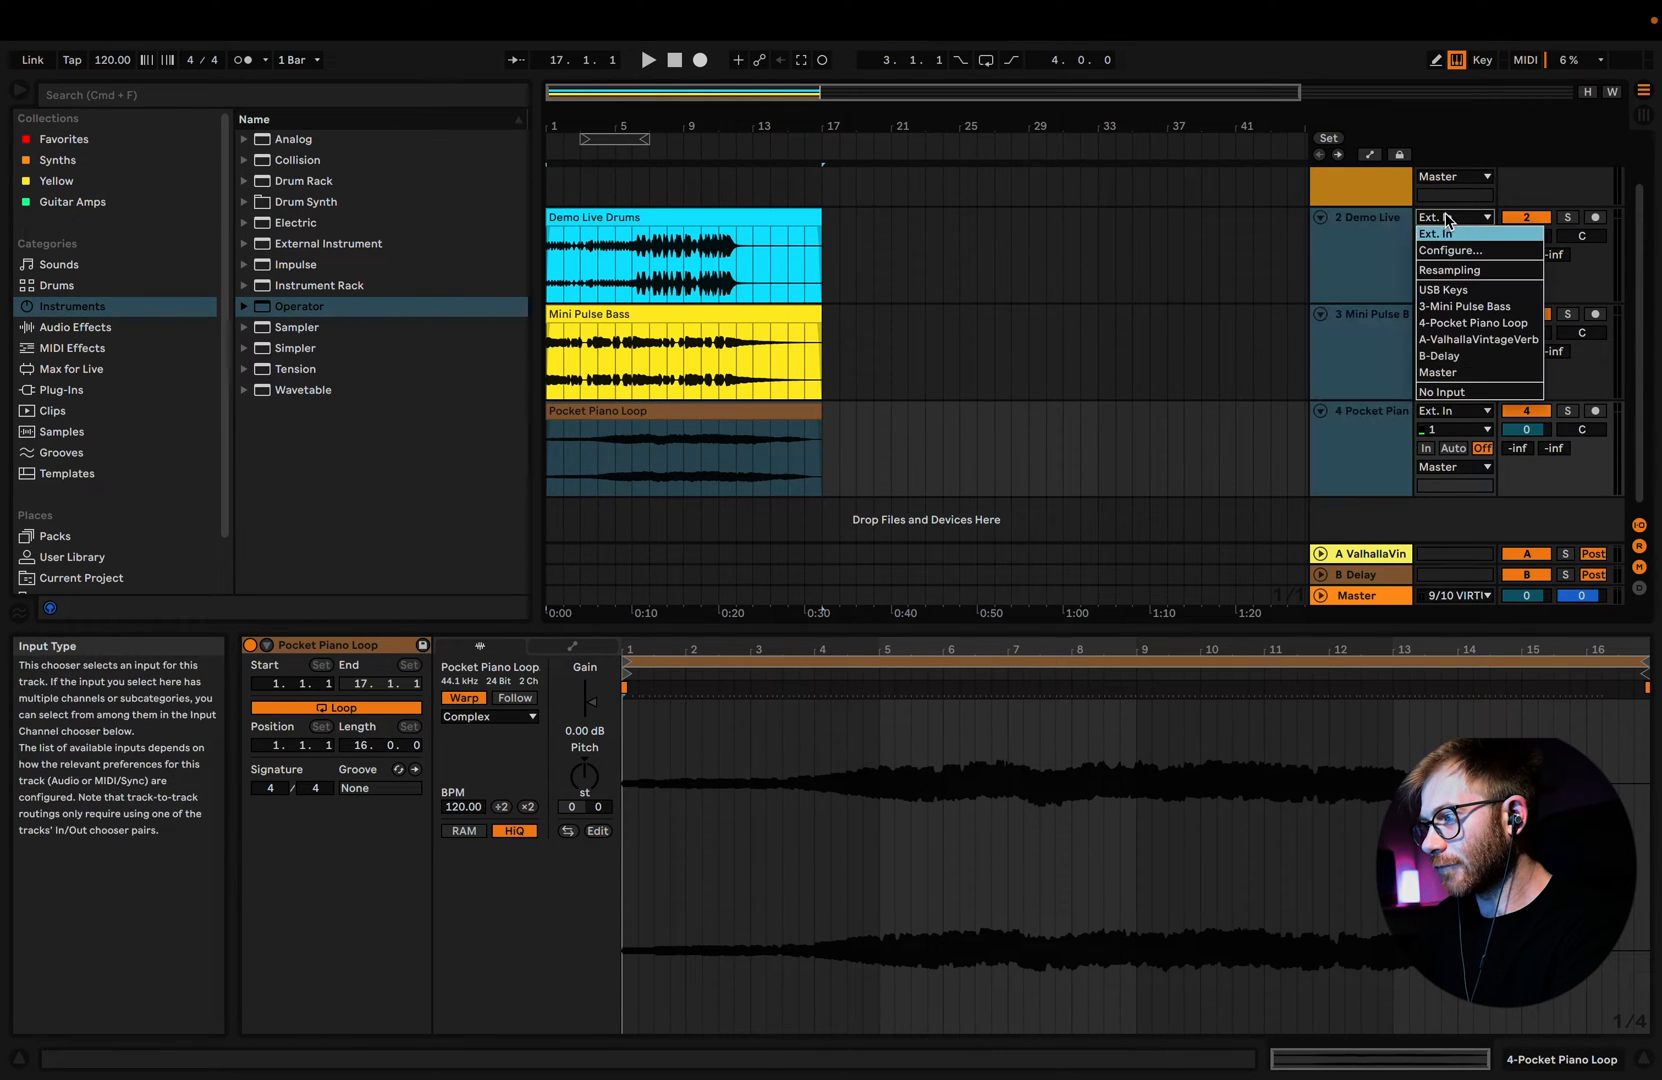
{"action": "left_click", "coordinate": [1440, 392]}
{"action": "right_click", "coordinate": [1376, 280]}
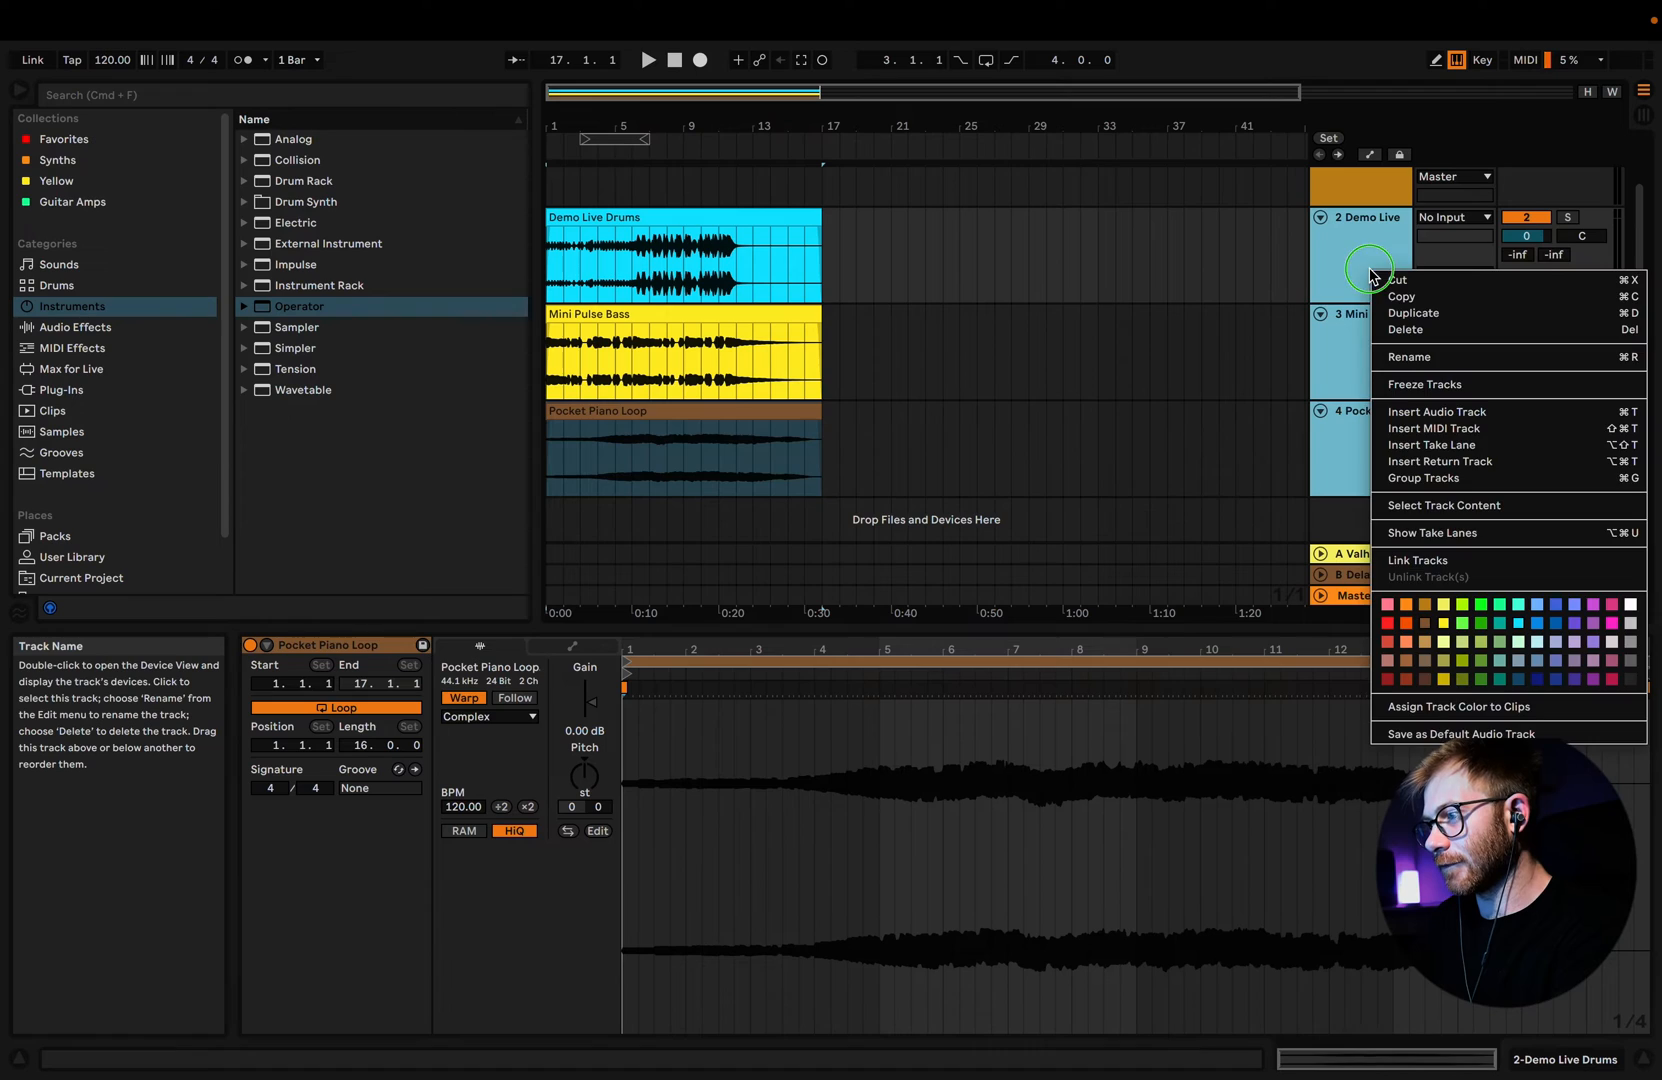
{"action": "left_click", "coordinate": [1387, 623]}
Step: Color the Mini Pulse Bass track and its clip brown
{"action": "right_click", "coordinate": [1380, 330]}
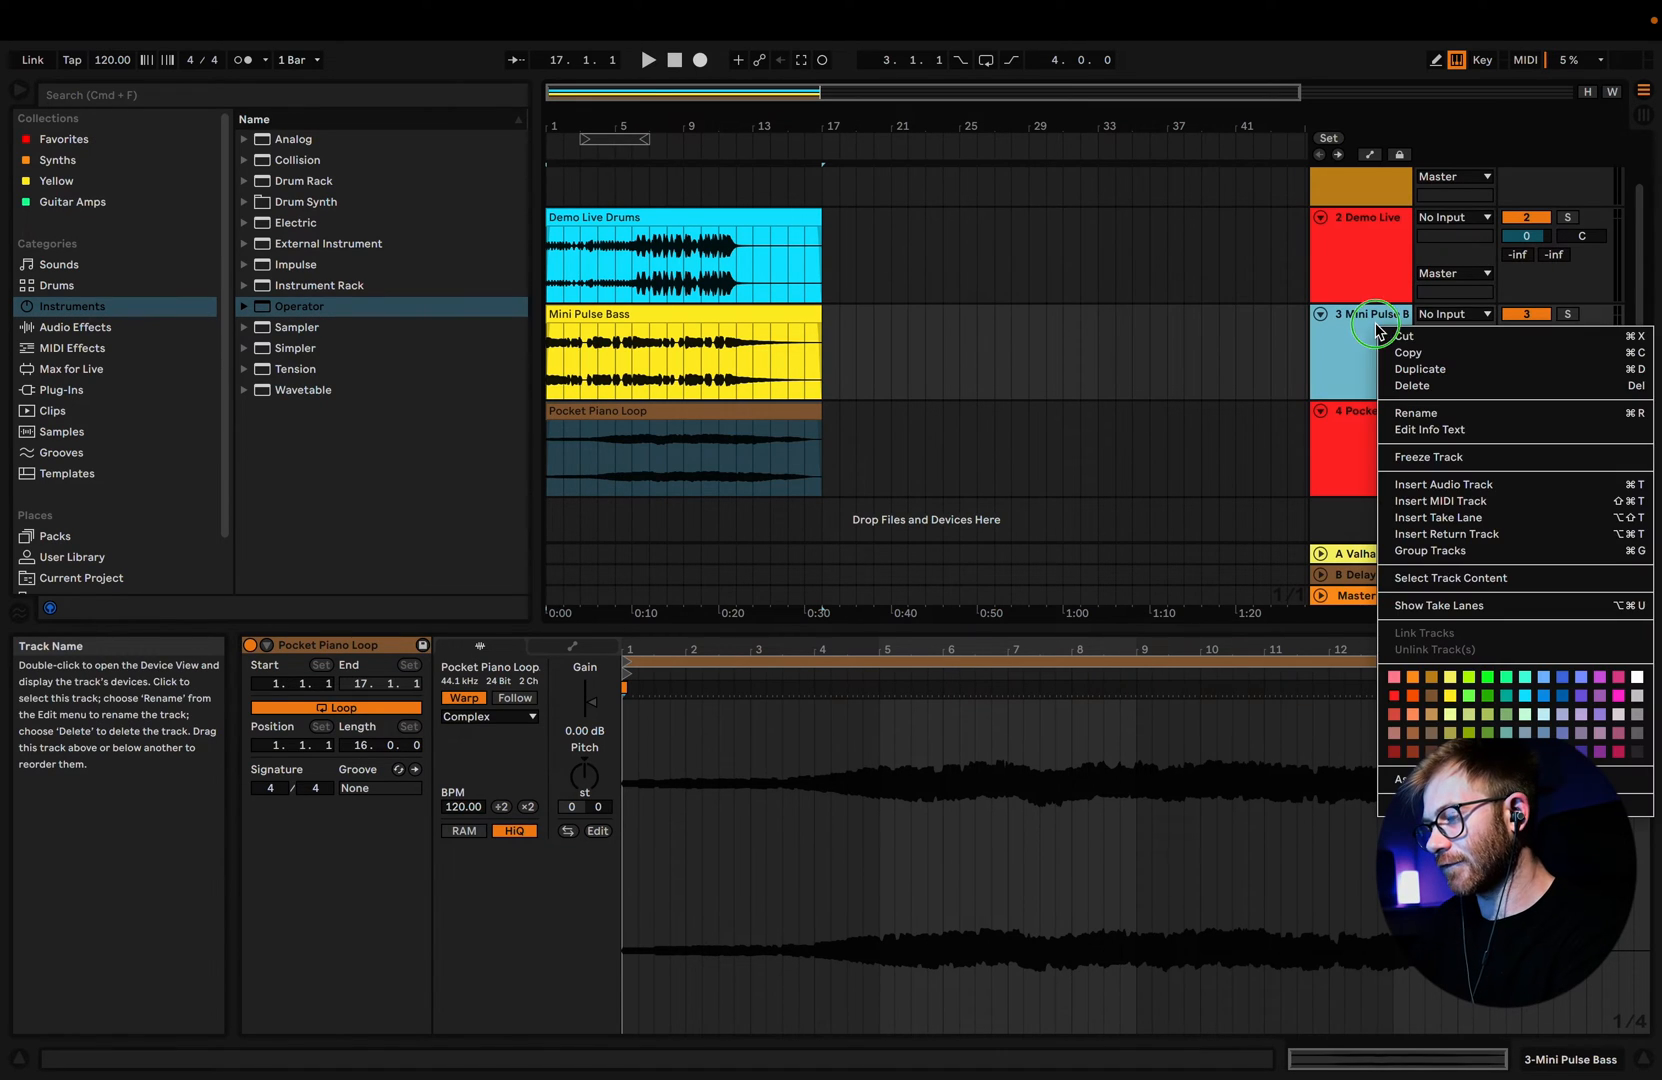
{"action": "left_click", "coordinate": [1450, 695]}
{"action": "right_click", "coordinate": [722, 317]}
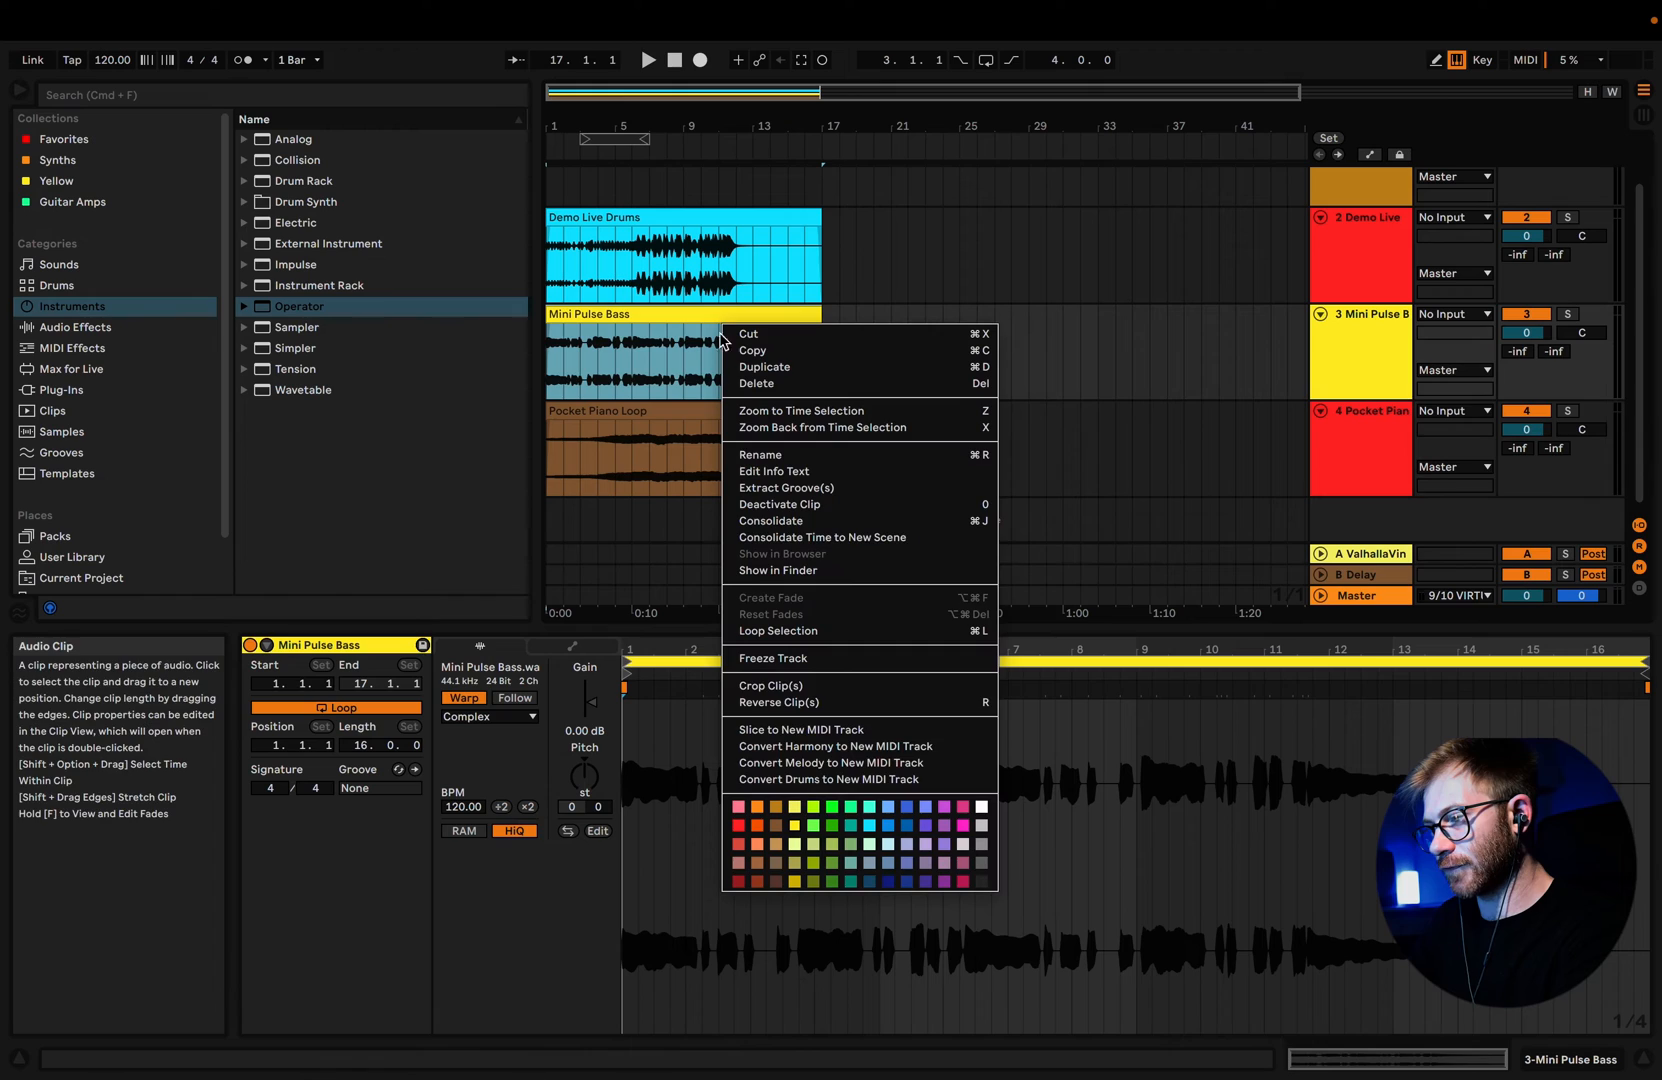
{"action": "left_click", "coordinate": [776, 824]}
{"action": "right_click", "coordinate": [1355, 335]}
{"action": "right_click", "coordinate": [1355, 335]}
{"action": "left_click", "coordinate": [1405, 710]}
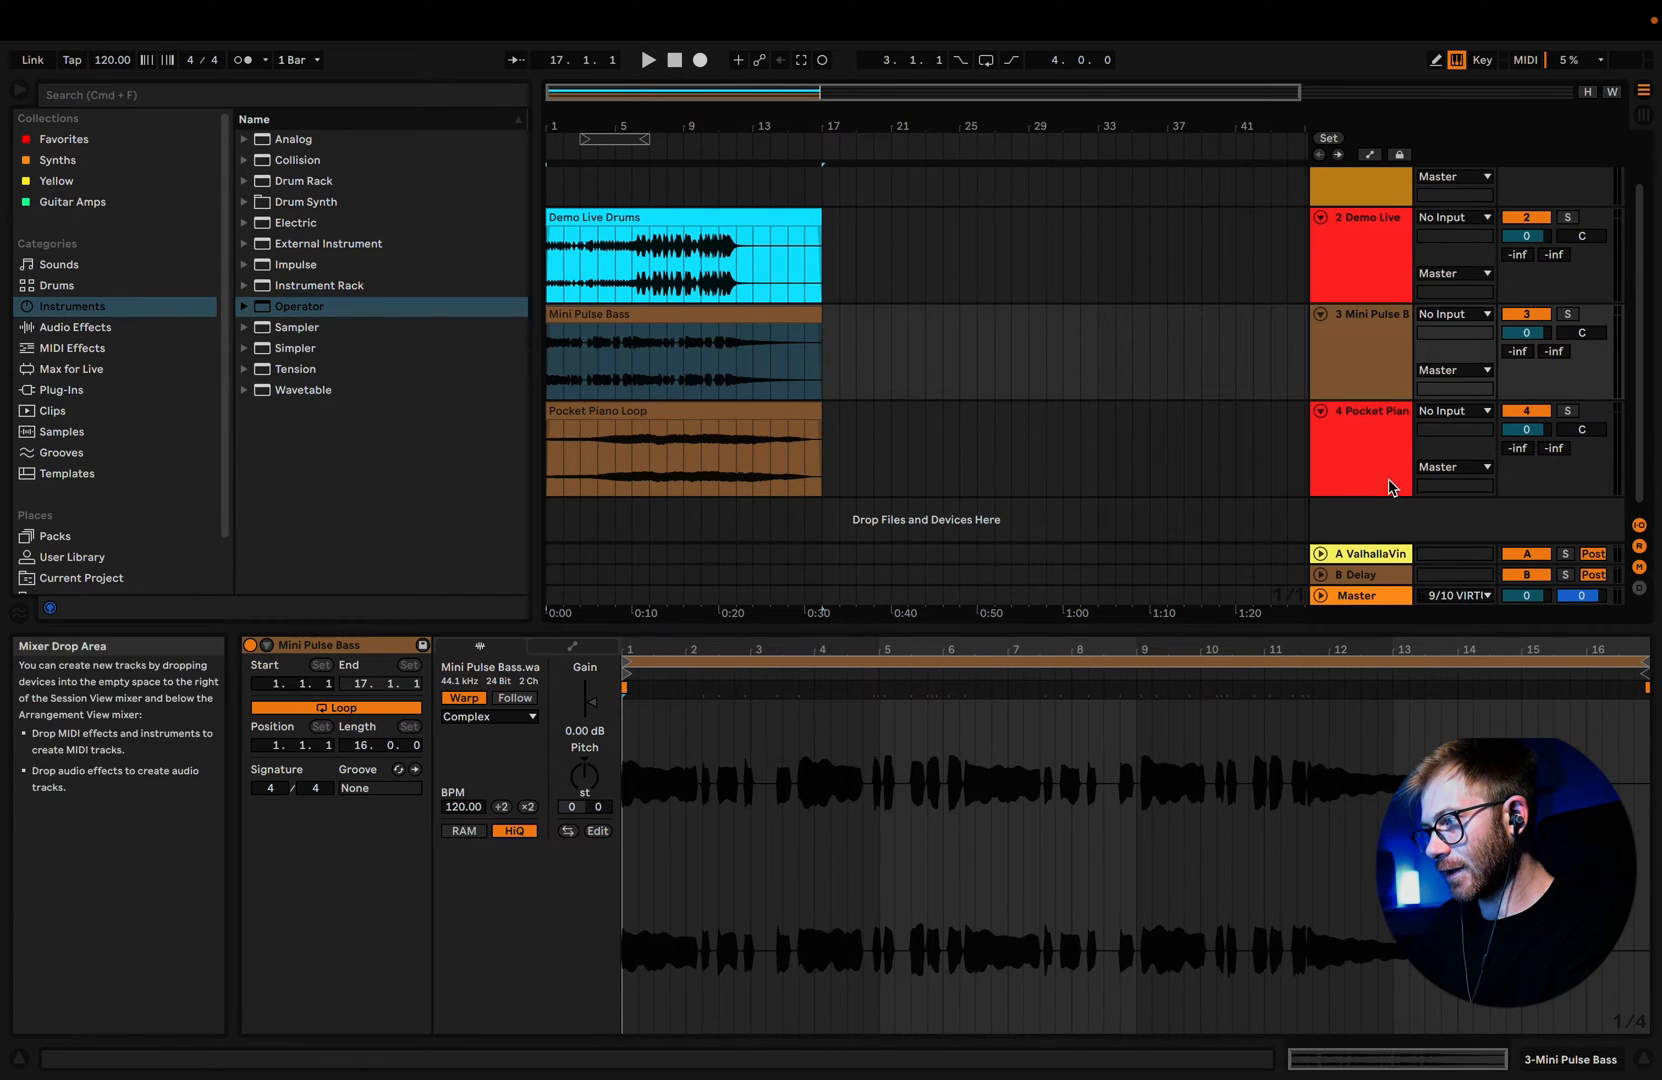
Step: Color the Pocket Piano Loop track and its clip magenta
{"action": "right_click", "coordinate": [1389, 482]}
{"action": "left_click", "coordinate": [1349, 858]}
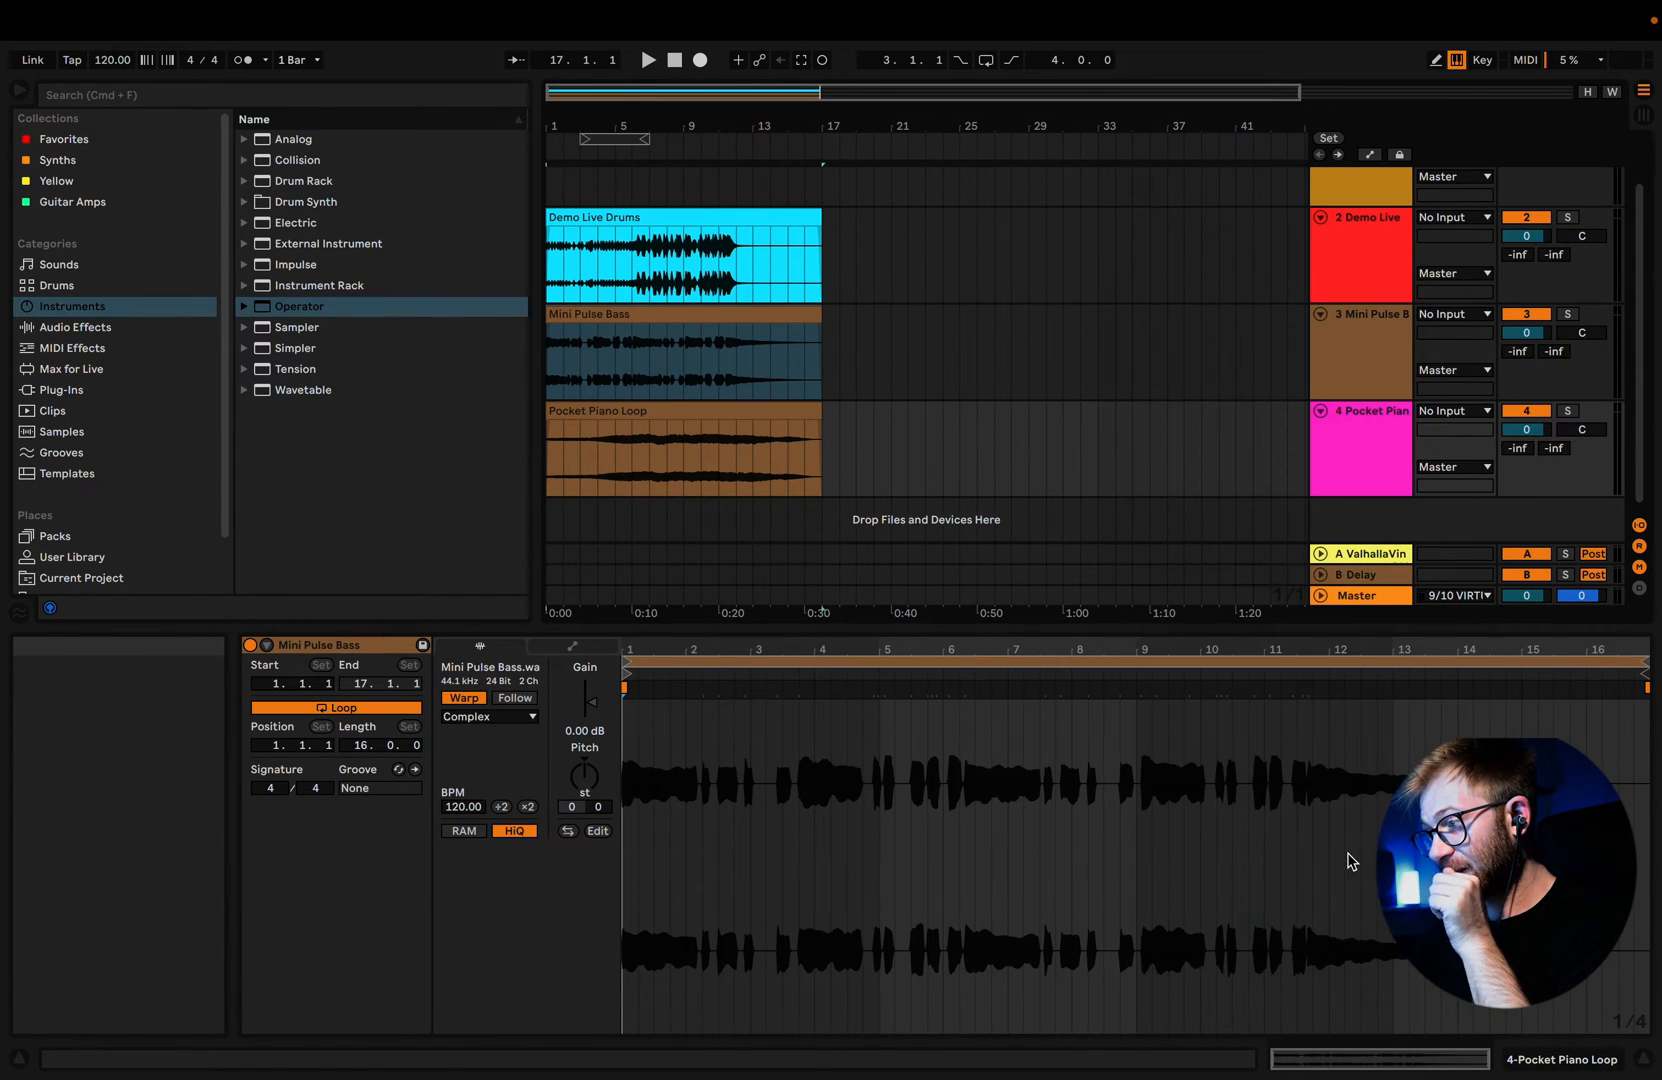
{"action": "left_click", "coordinate": [678, 403]}
{"action": "right_click", "coordinate": [660, 415]}
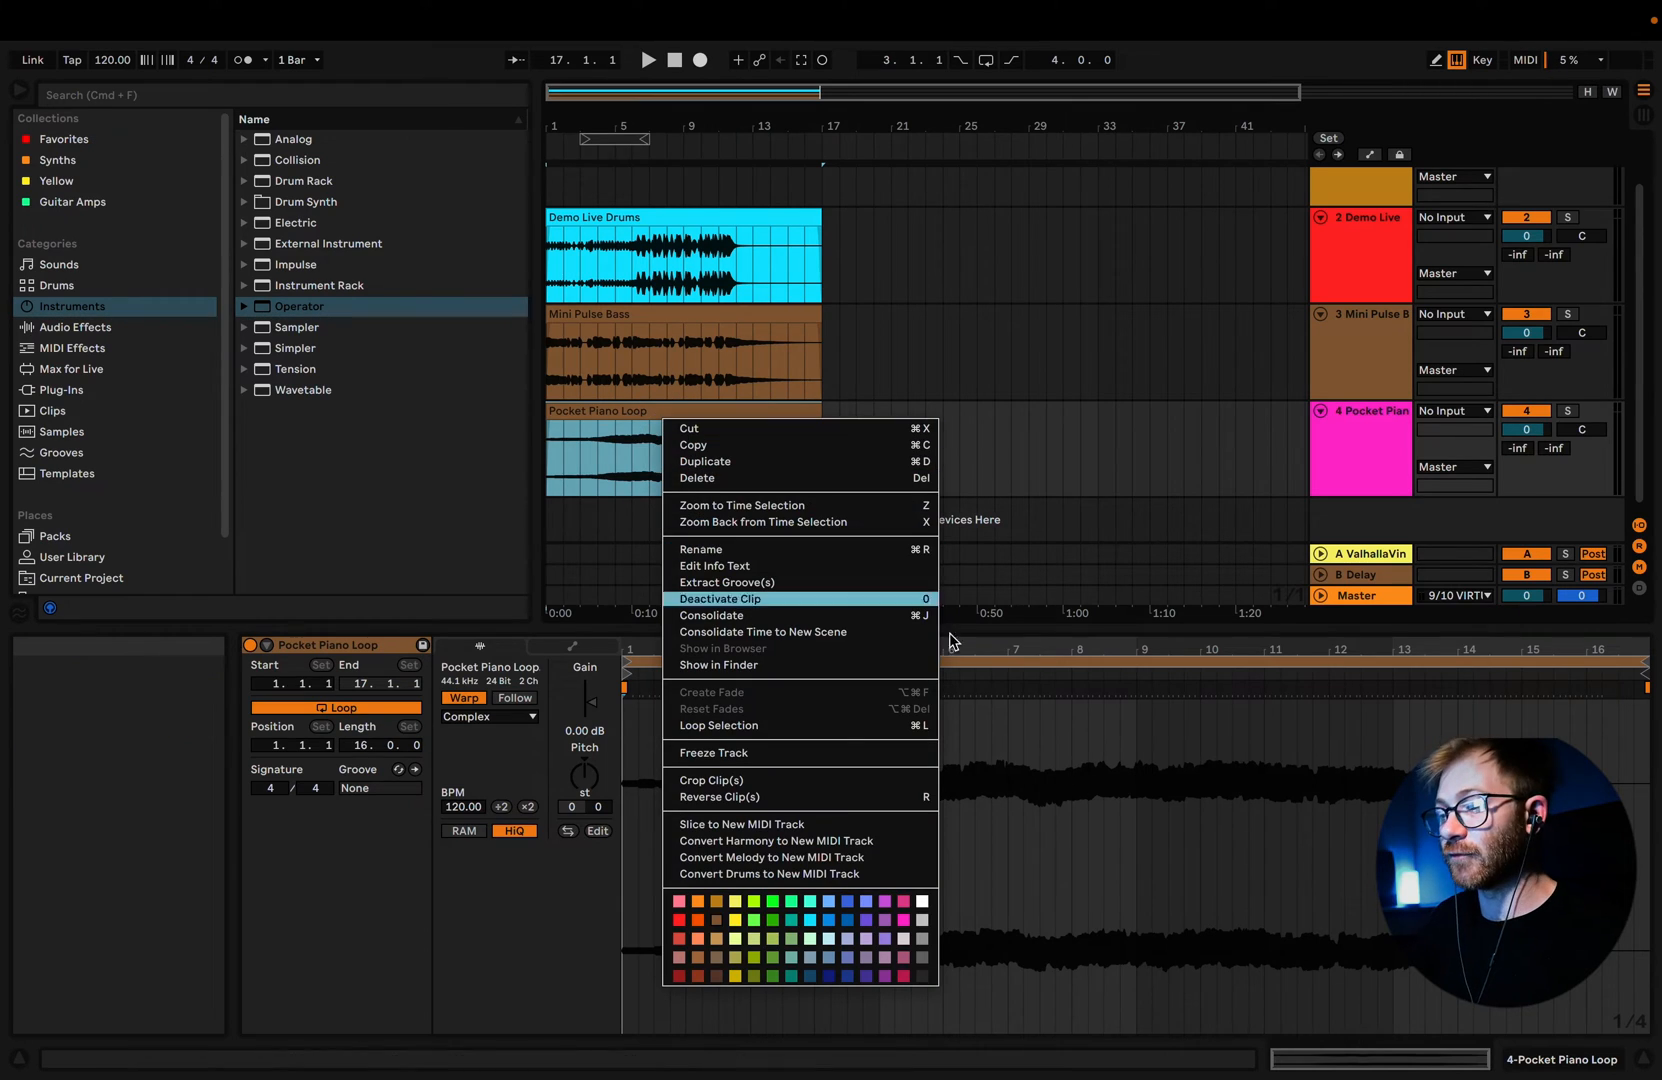
{"action": "left_click", "coordinate": [909, 920]}
Step: Set the arrangement loop to 16 bars starting at 1.1.1 and color the Demo Live Drums clip red
{"action": "scroll", "coordinate": [845, 360], "scroll_direction": "up", "scroll_amount": 5}
{"action": "scroll", "coordinate": [844, 358], "scroll_direction": "down", "scroll_amount": 5}
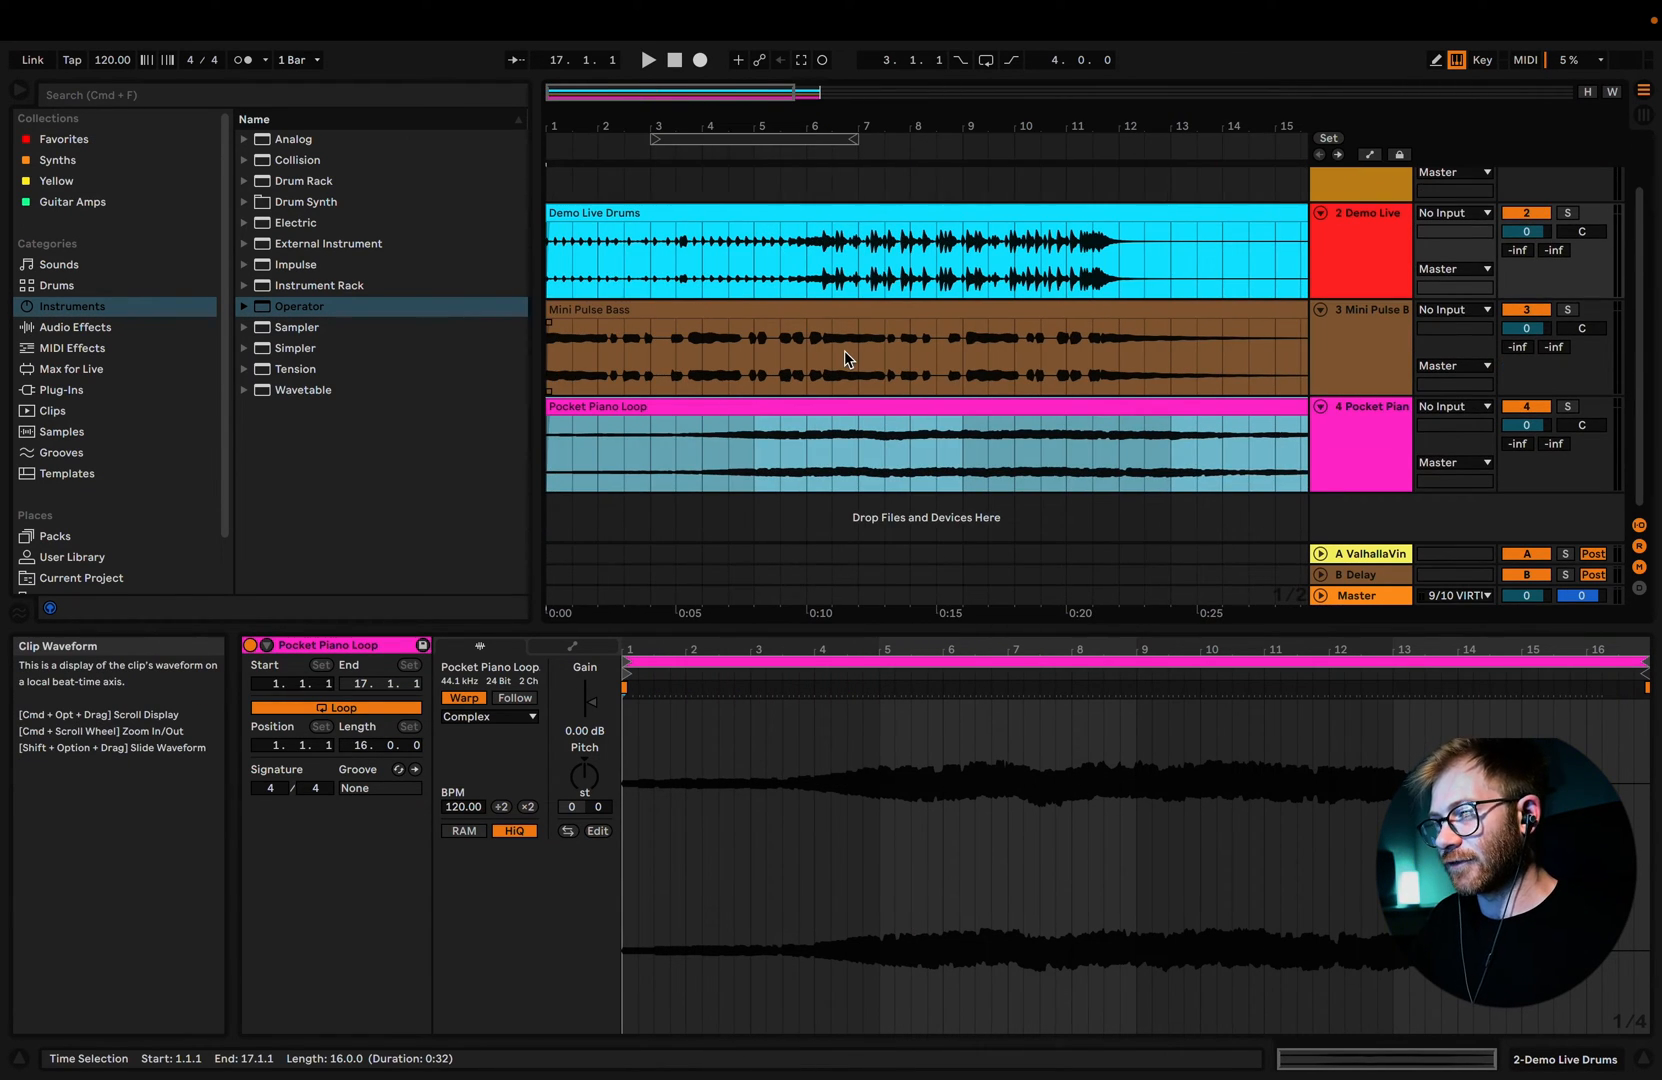
{"action": "scroll", "coordinate": [844, 352], "scroll_direction": "up", "scroll_amount": 1}
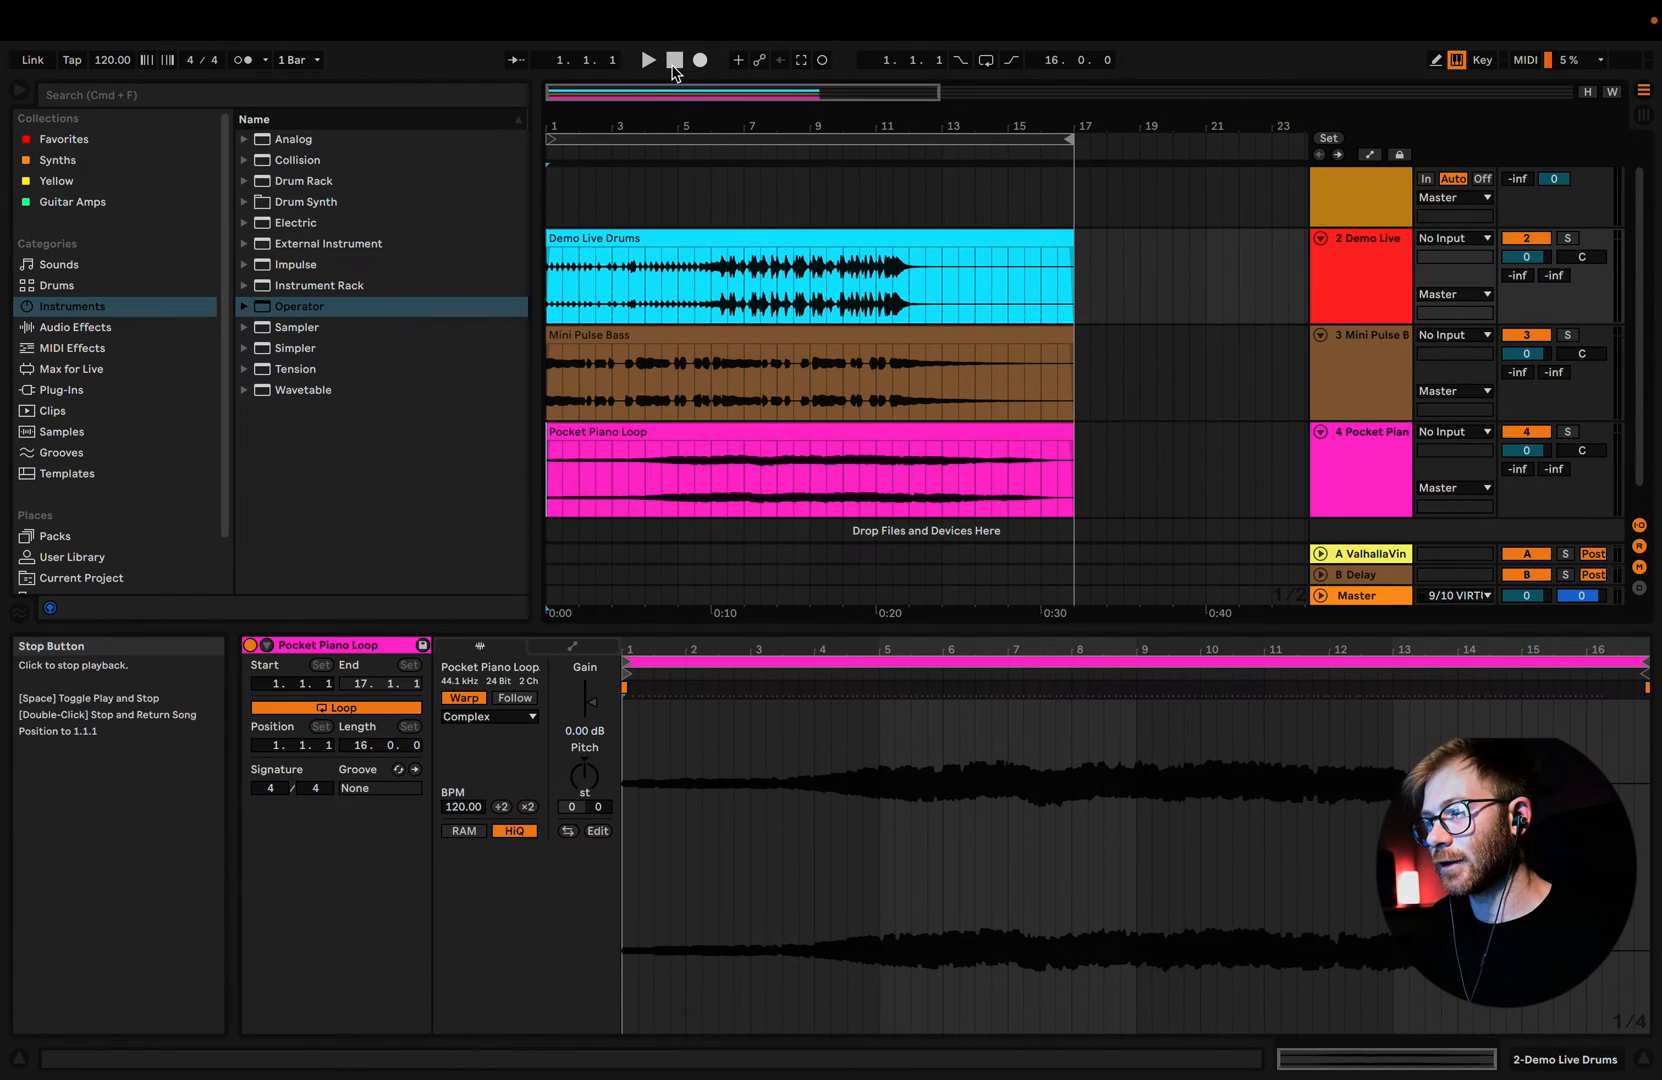
{"action": "right_click", "coordinate": [811, 239]}
{"action": "left_click", "coordinate": [826, 747]}
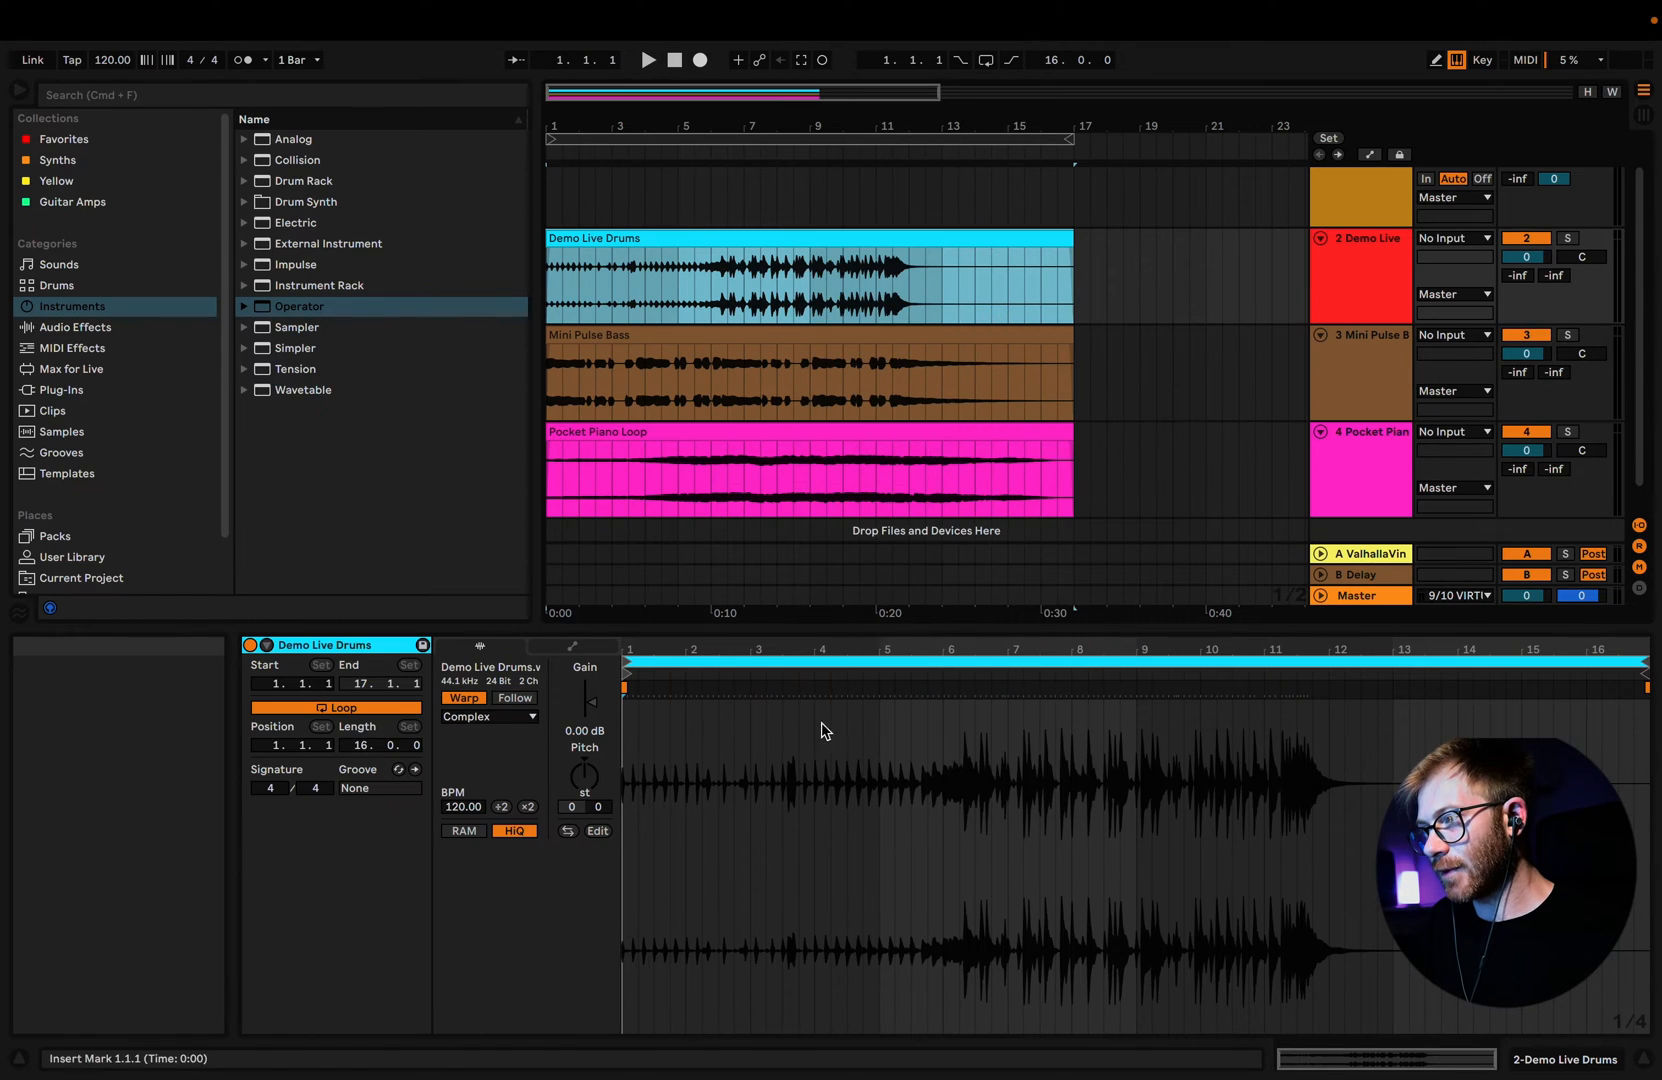
{"action": "right_click", "coordinate": [684, 237]}
{"action": "left_click", "coordinate": [708, 738]}
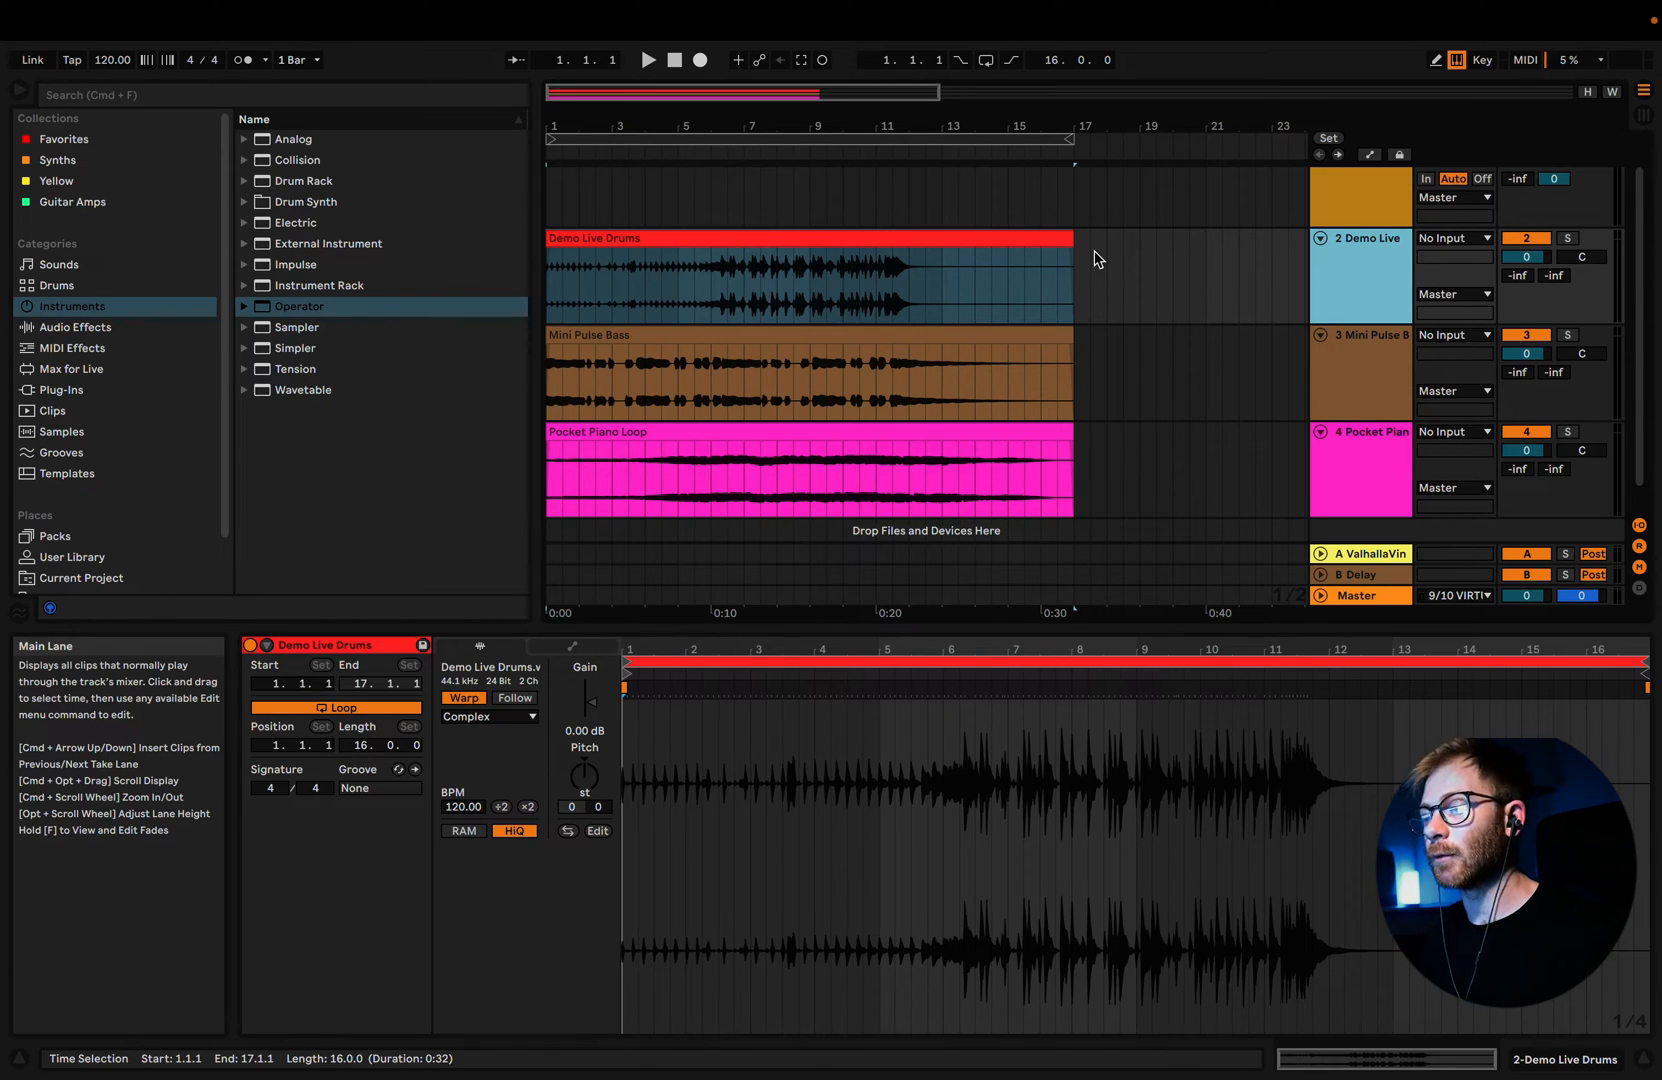
Step: Mute the Demo Live Drums track in the arrangement
{"action": "key", "text": "Down"}
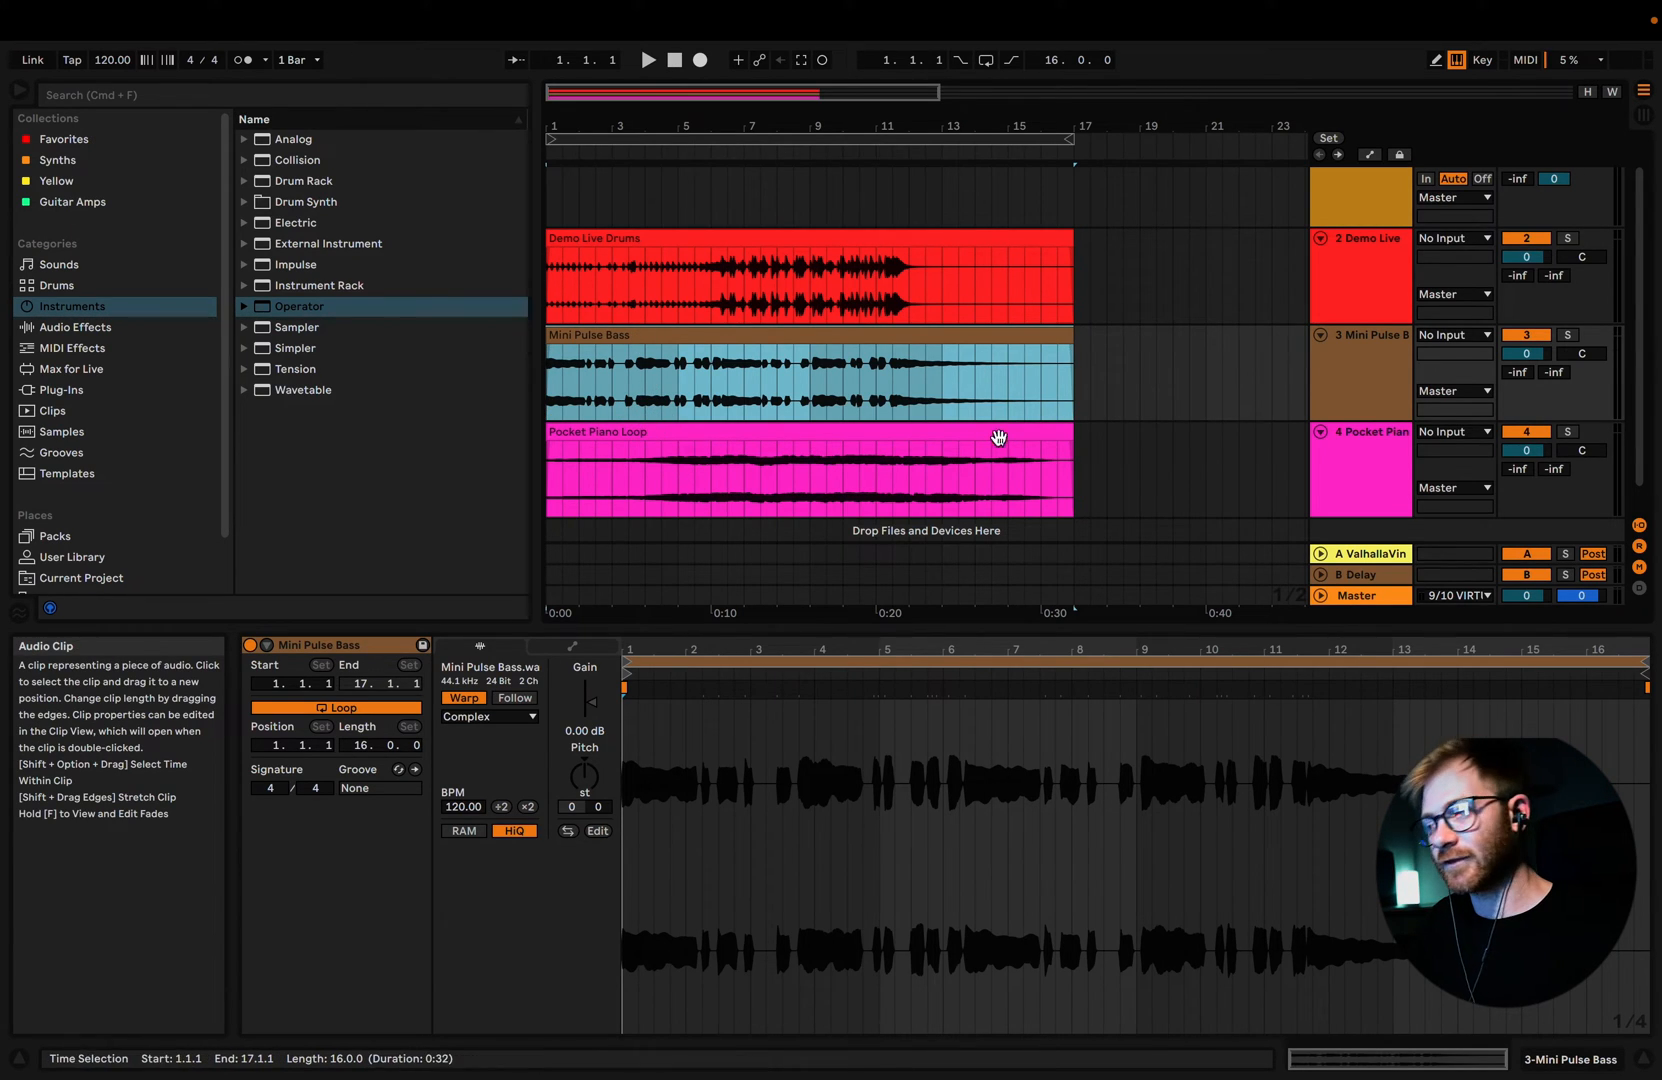
{"action": "left_click", "coordinate": [1526, 240]}
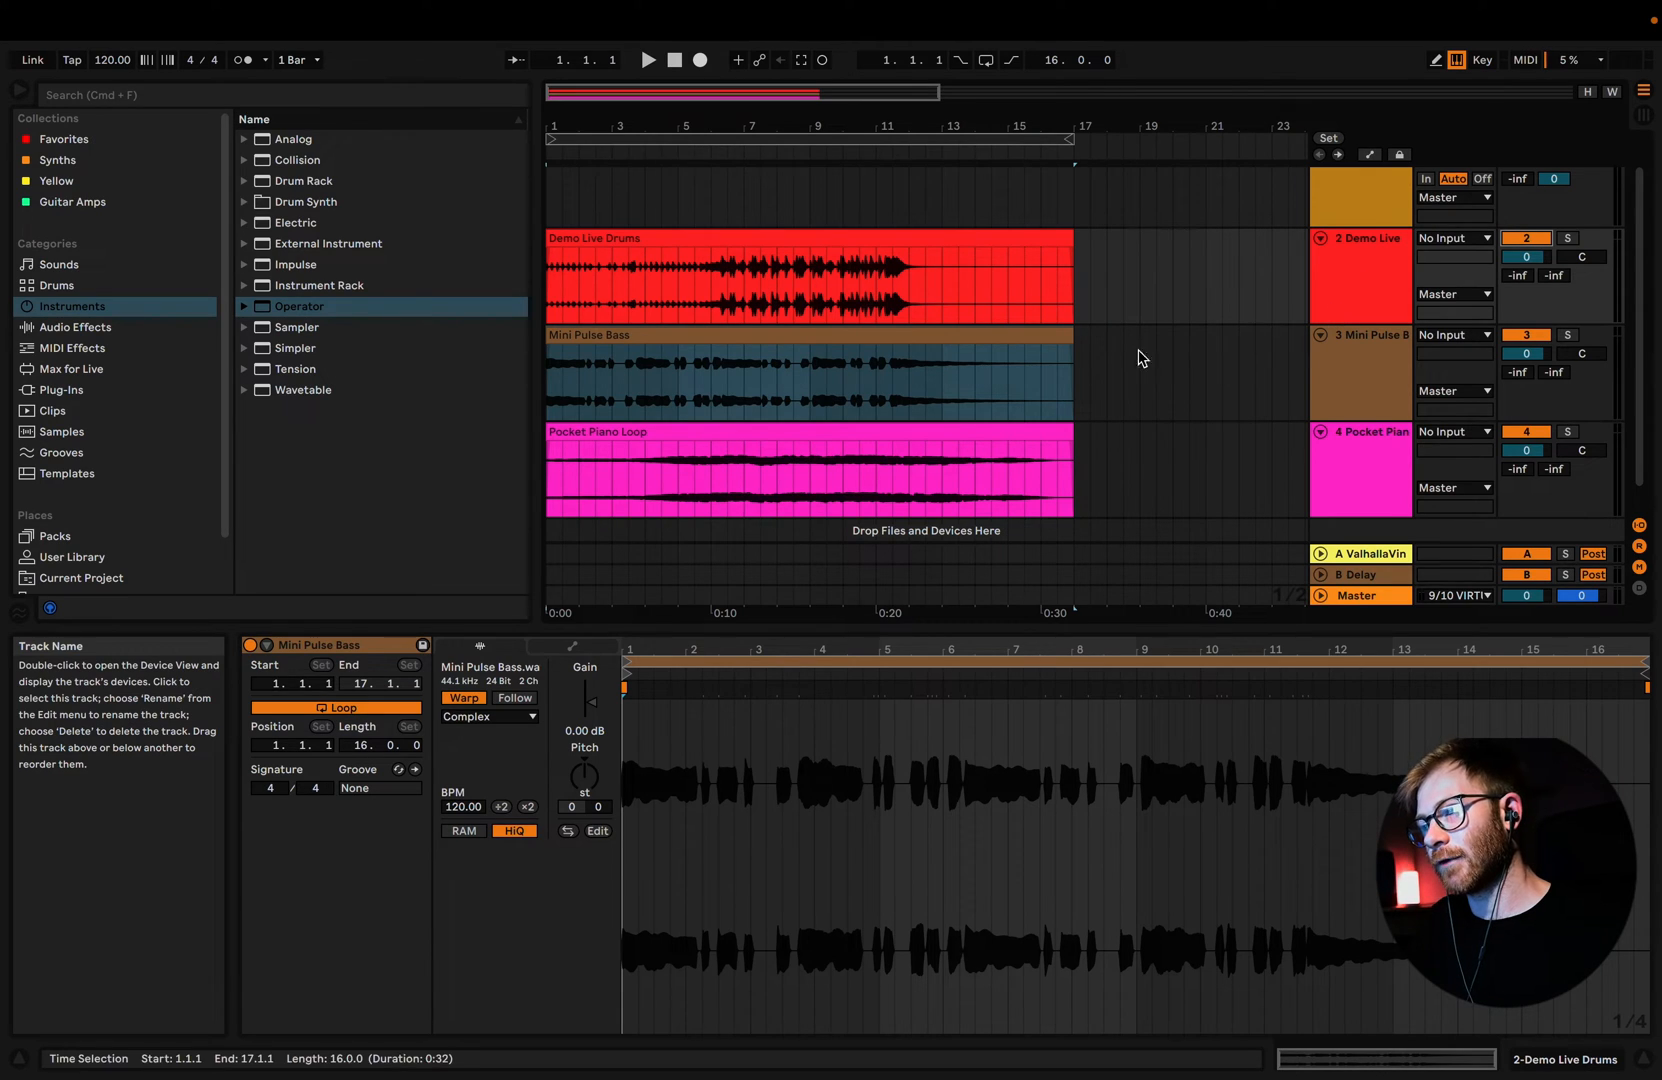
{"action": "scroll", "coordinate": [775, 262], "scroll_direction": "down", "scroll_amount": 1}
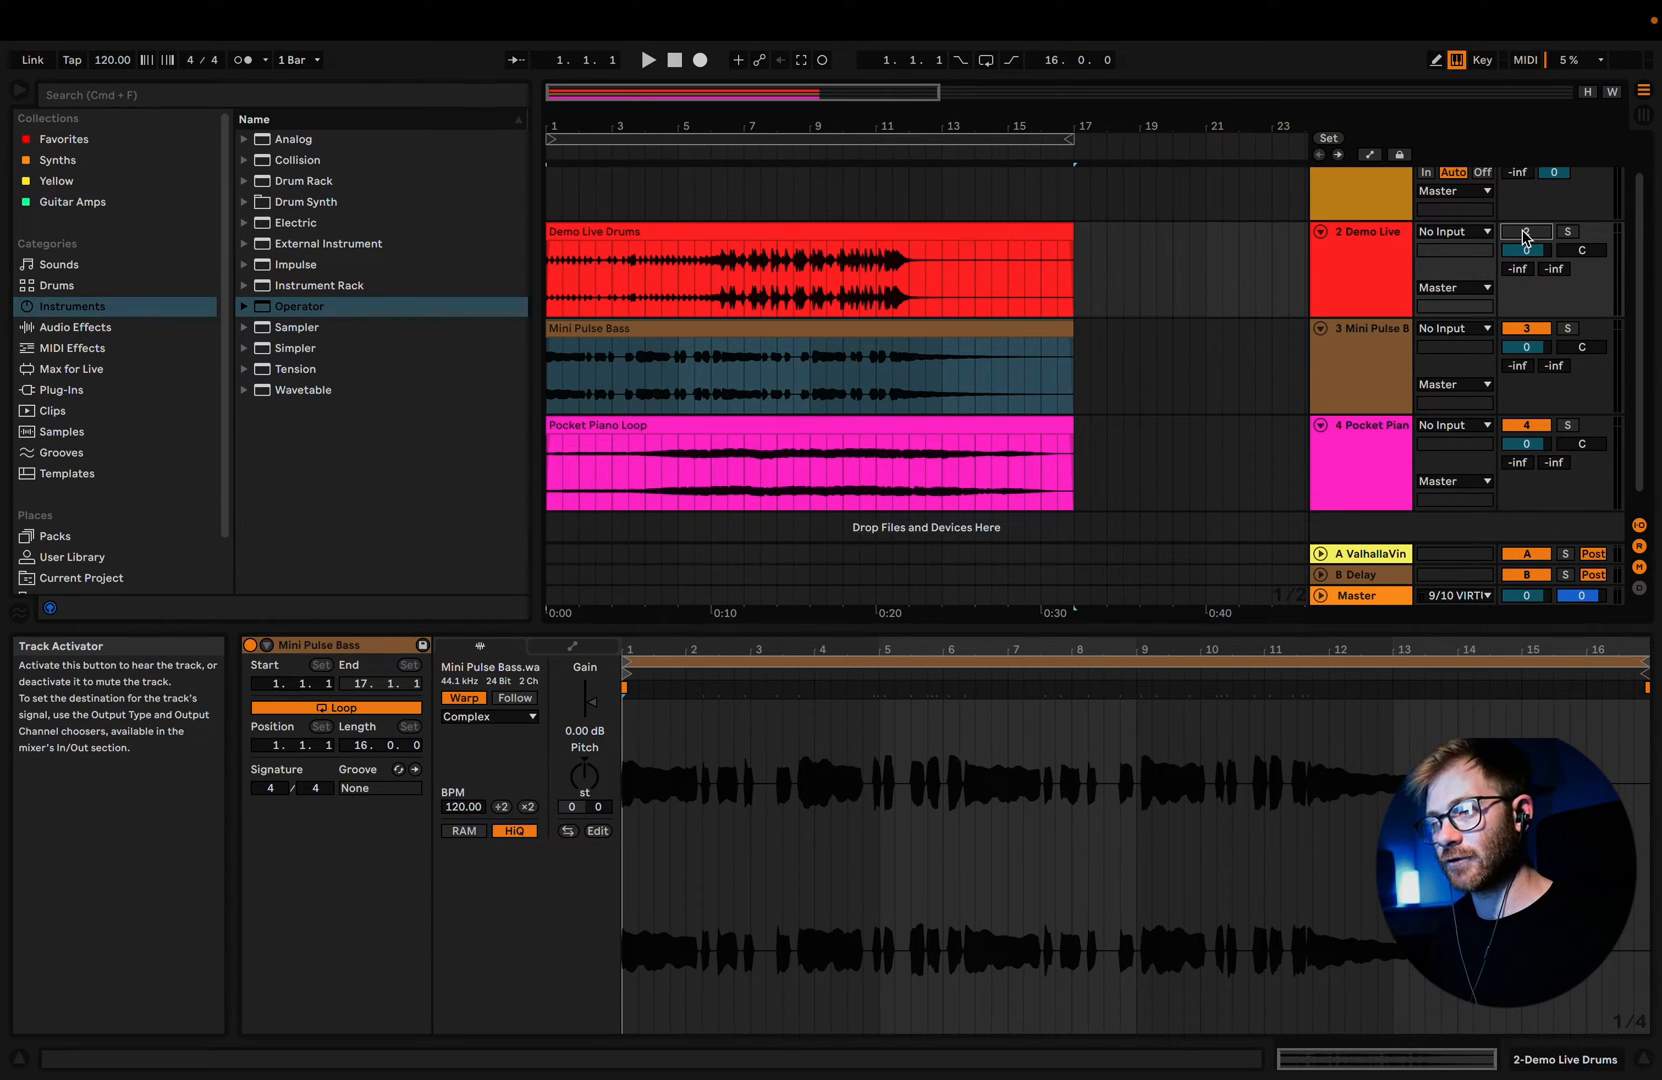
Step: Extend the arrangement loop to 18 bars from 4.1.1 and start playing the backing tracks
{"action": "left_click", "coordinate": [1370, 431]}
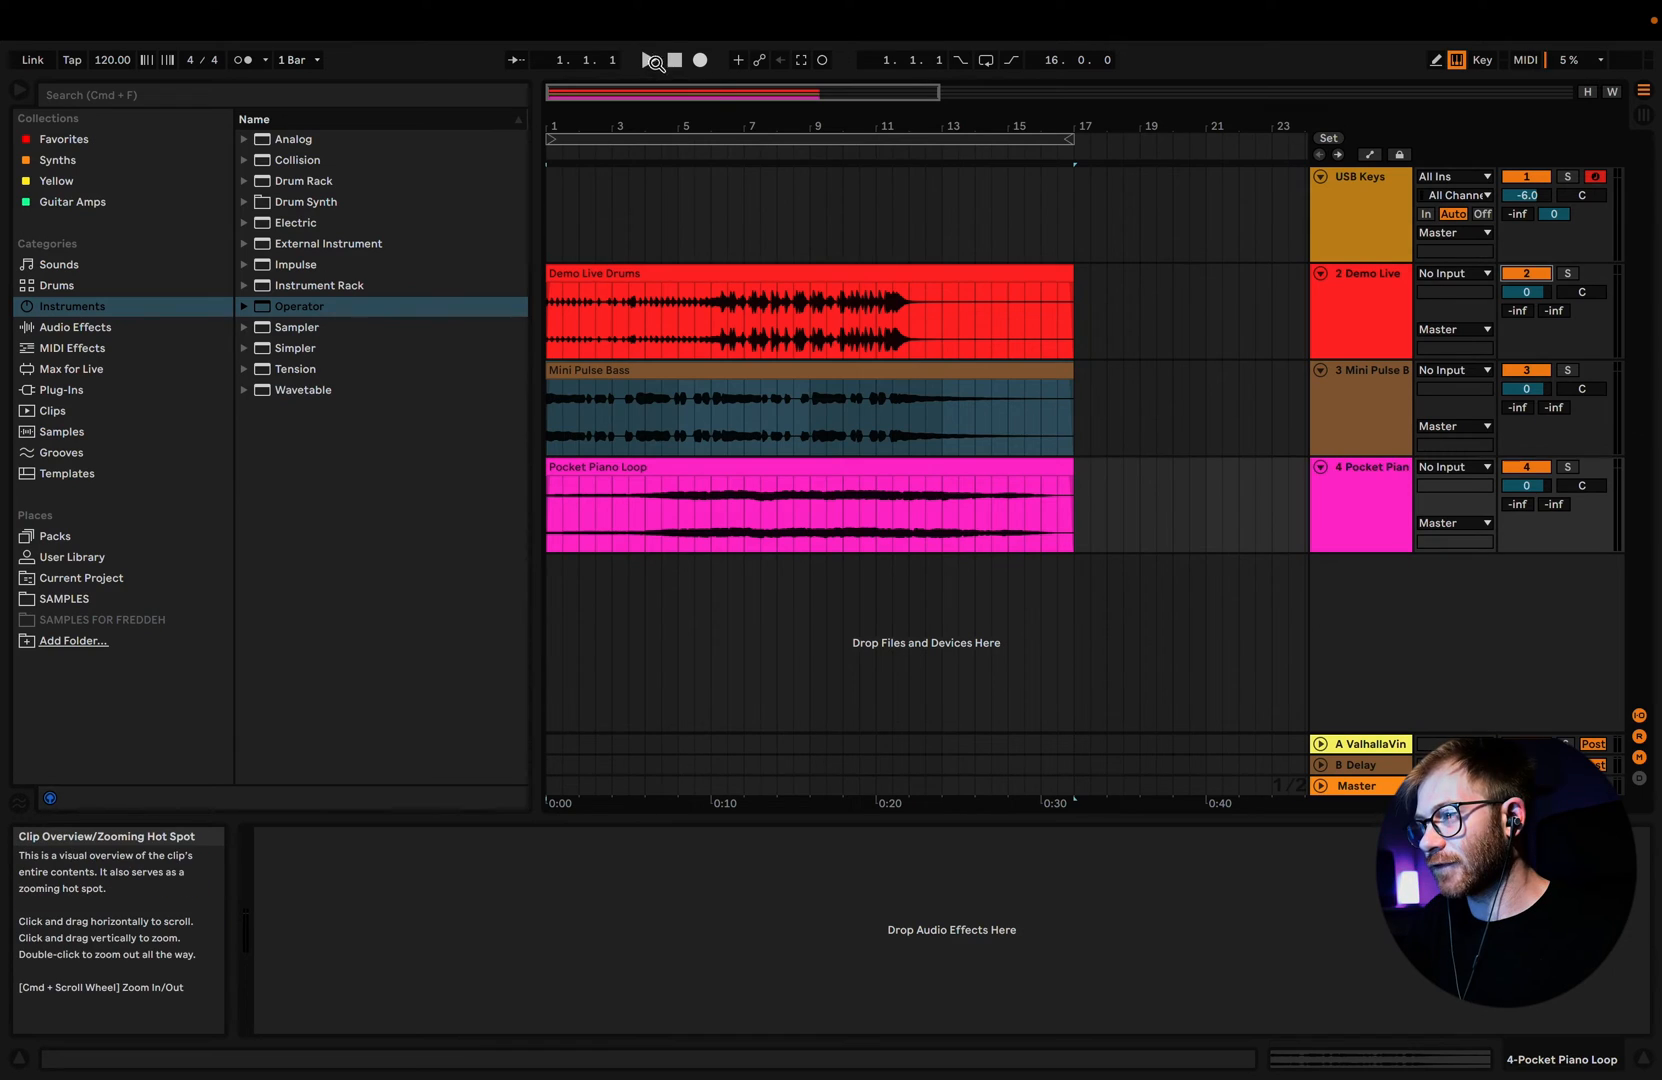
{"action": "left_click", "coordinate": [674, 61]}
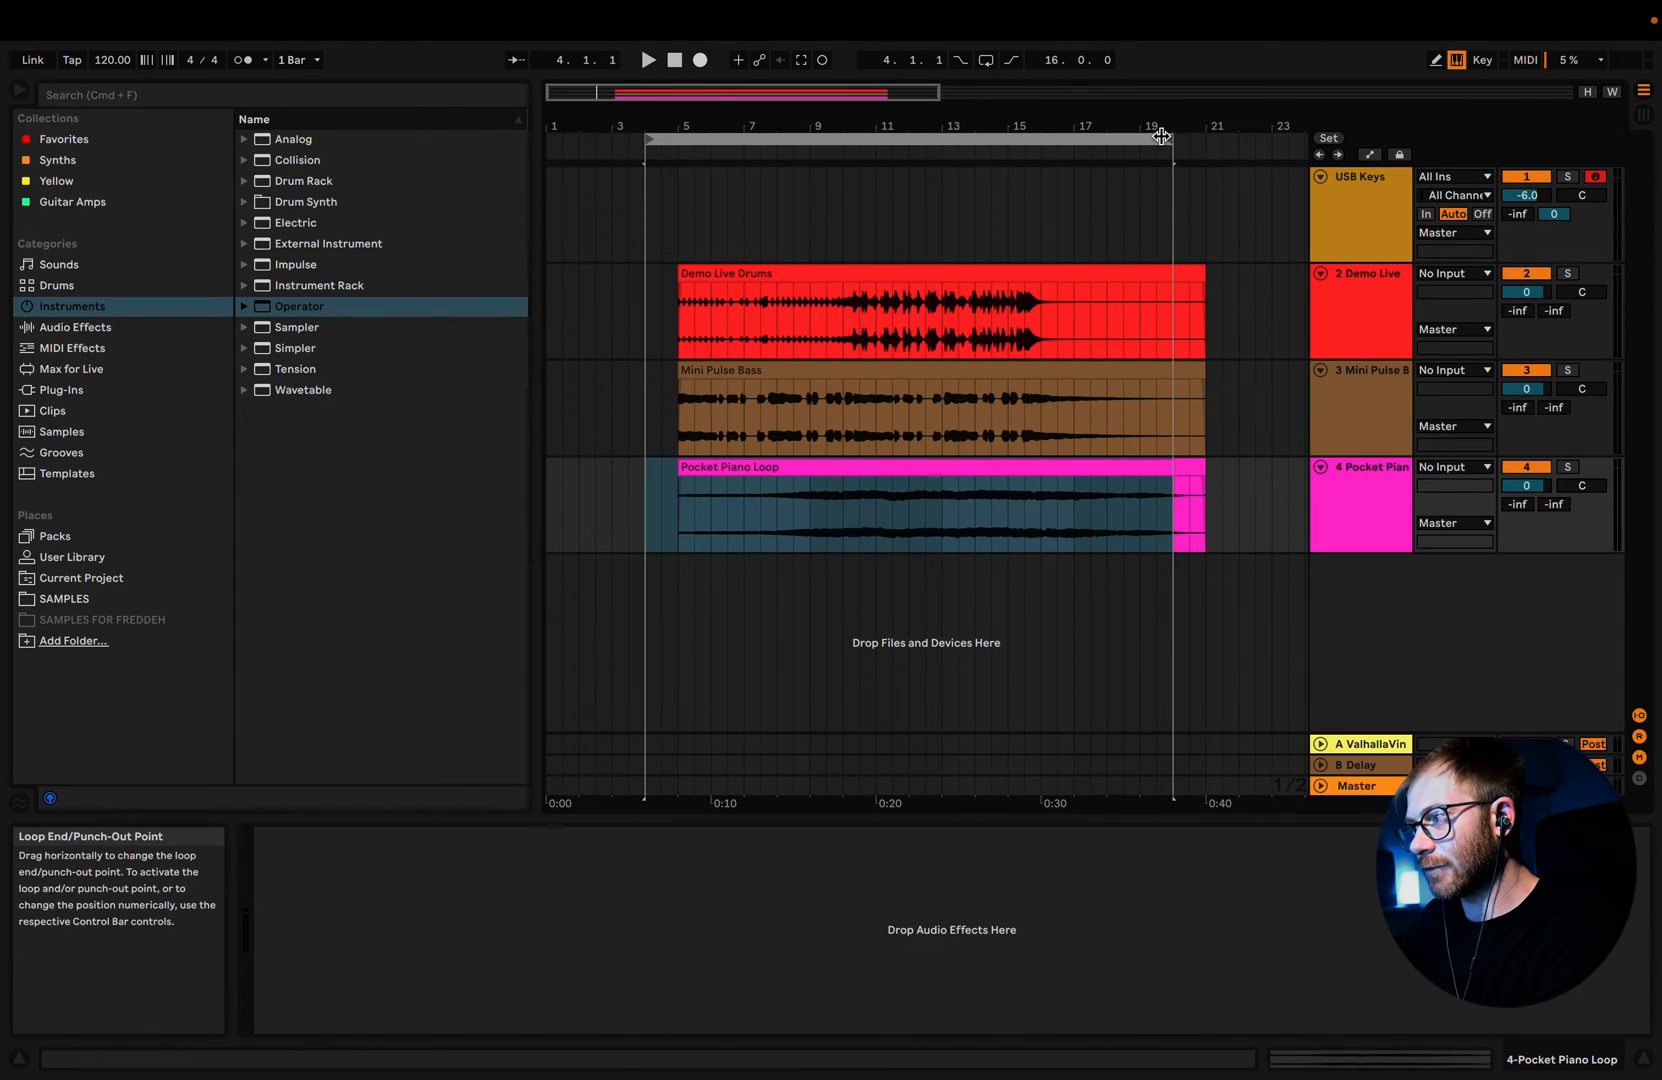
{"action": "left_click_drag", "start_coordinate": [1168, 136], "coordinate": [1236, 140]}
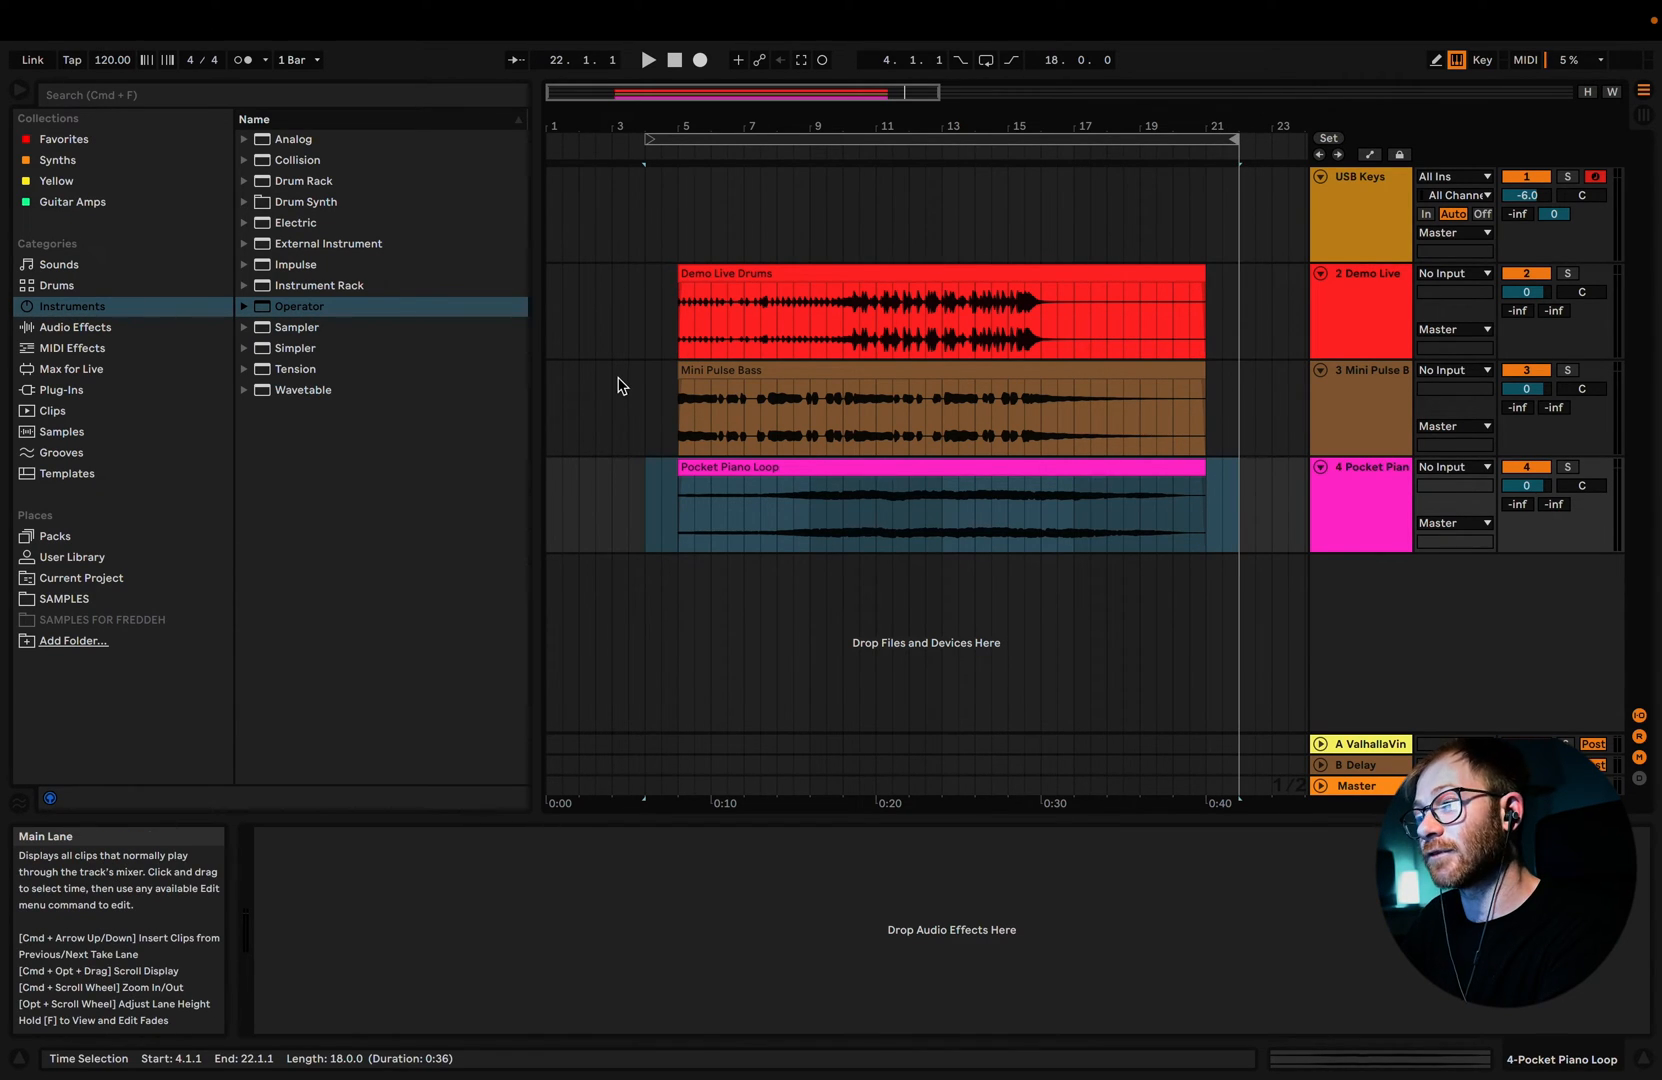
{"action": "key", "text": "space"}
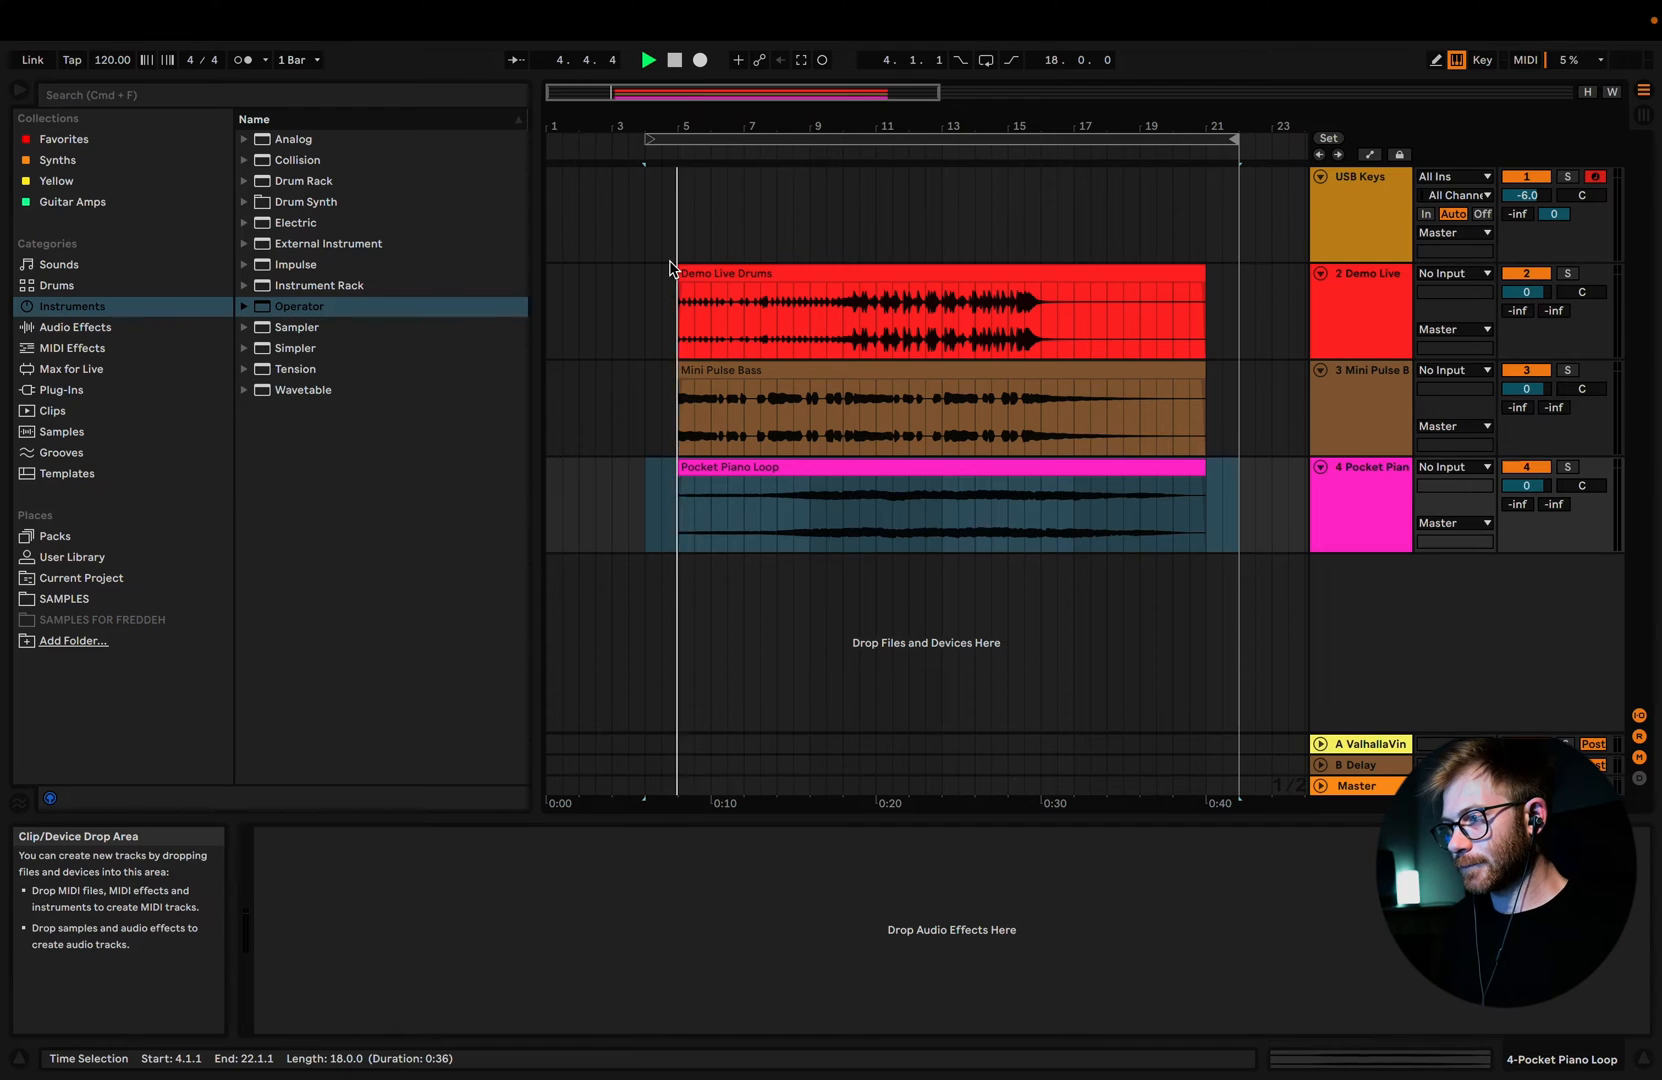
Step: Group the Demo Live Drums, Mini Pulse Bass and Pocket Piano Loop tracks
{"action": "left_click", "coordinate": [1360, 310]}
{"action": "left_click", "coordinate": [1365, 408], "text": "shift"}
{"action": "left_click", "coordinate": [1376, 492], "text": "shift"}
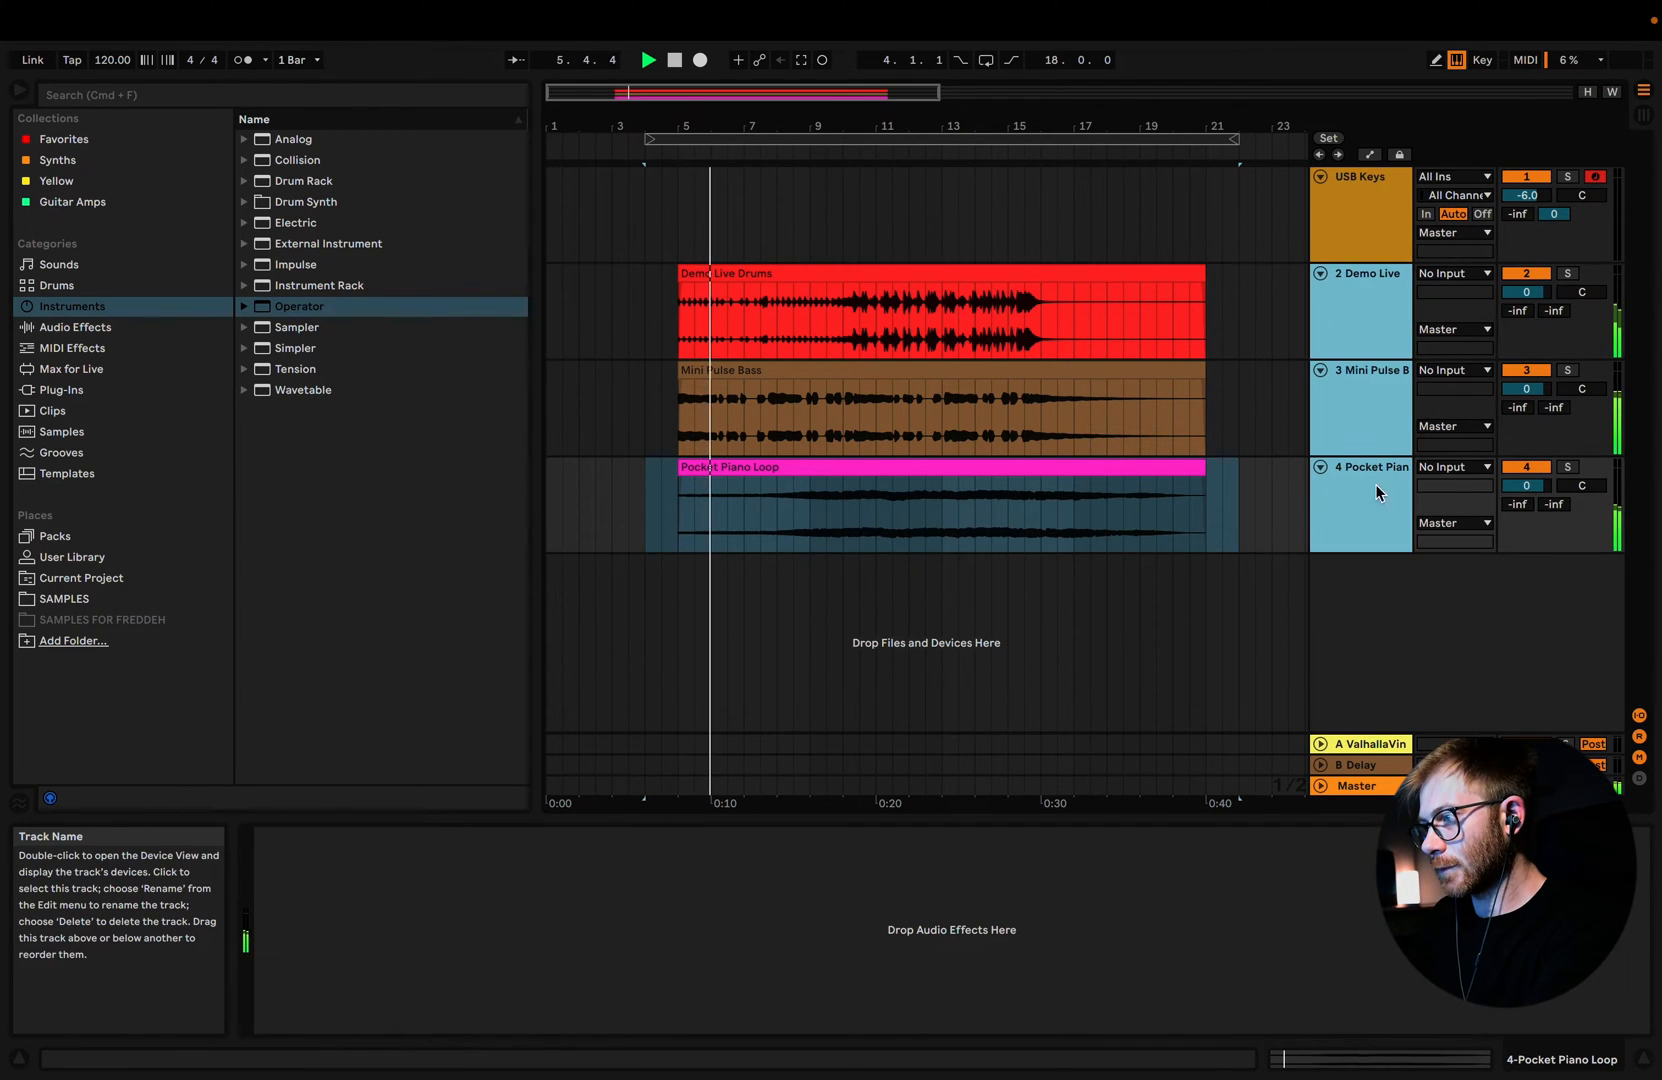
{"action": "key", "text": "super+g"}
Step: Rename the new track group BACKING TRACKS and color it red
{"action": "right_click", "coordinate": [1378, 290]}
{"action": "left_click", "coordinate": [1425, 382]}
{"action": "type", "text": "BAC"}
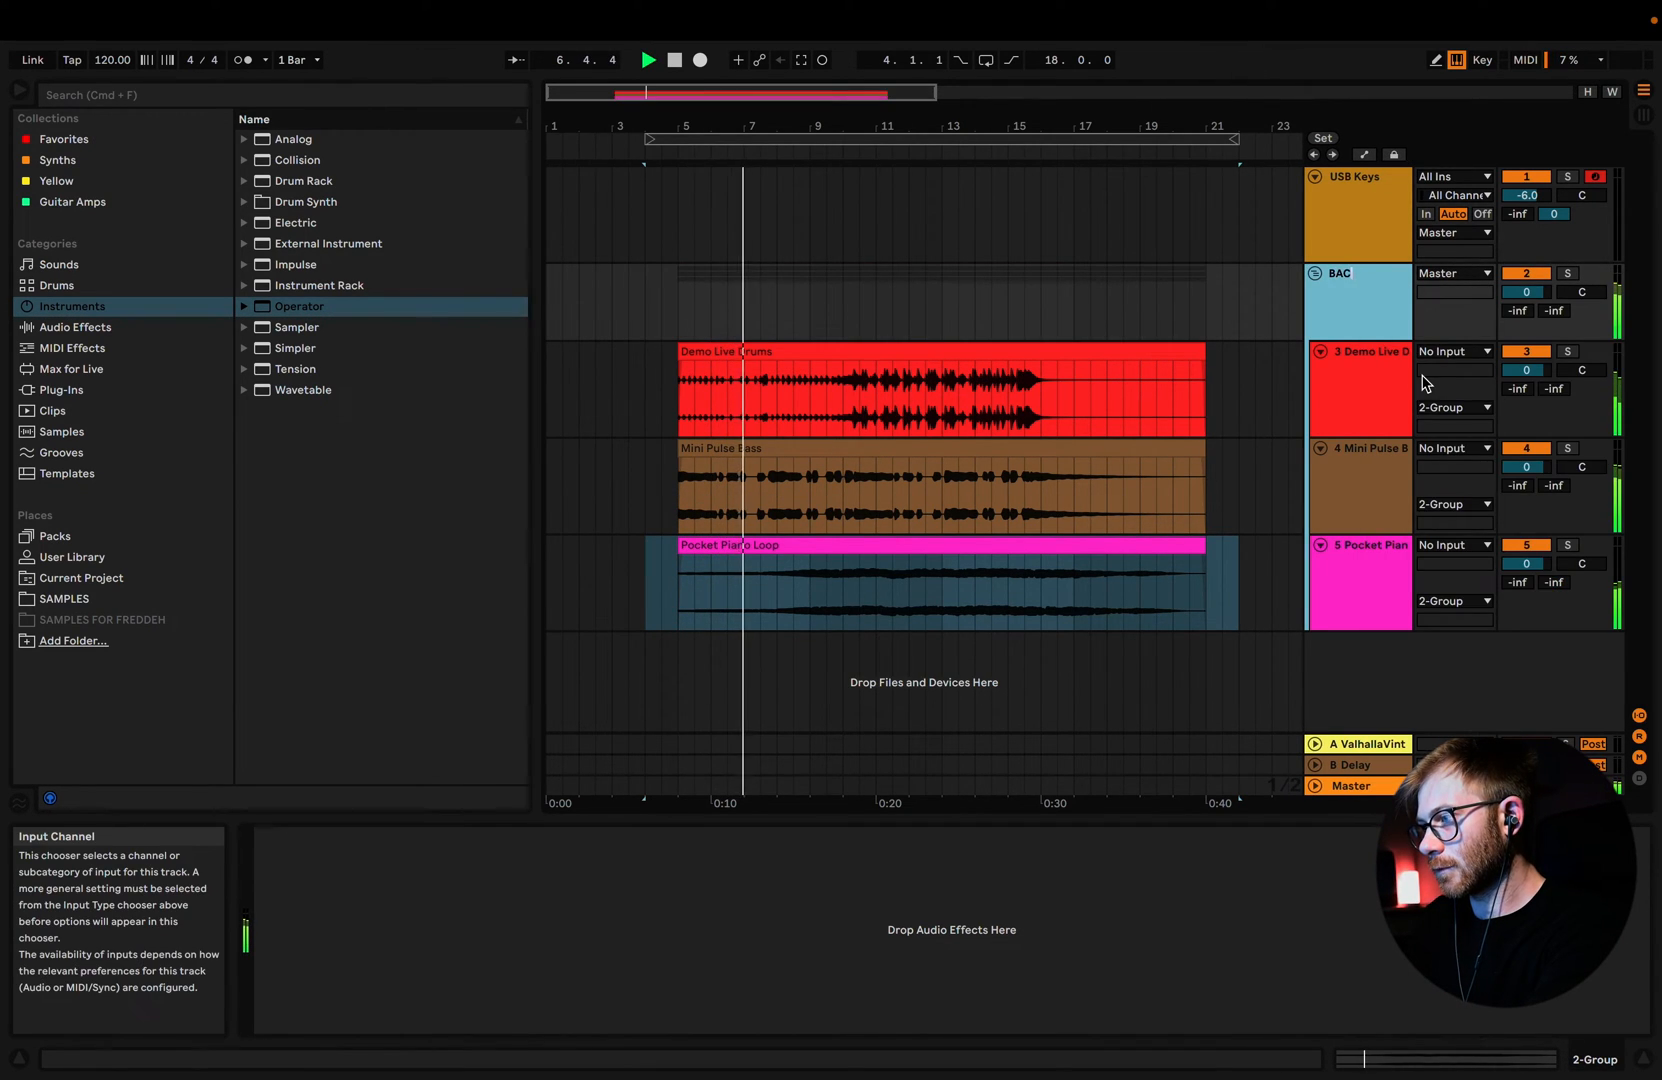
{"action": "type", "text": "KING TRACKS"}
{"action": "key", "text": "Return"}
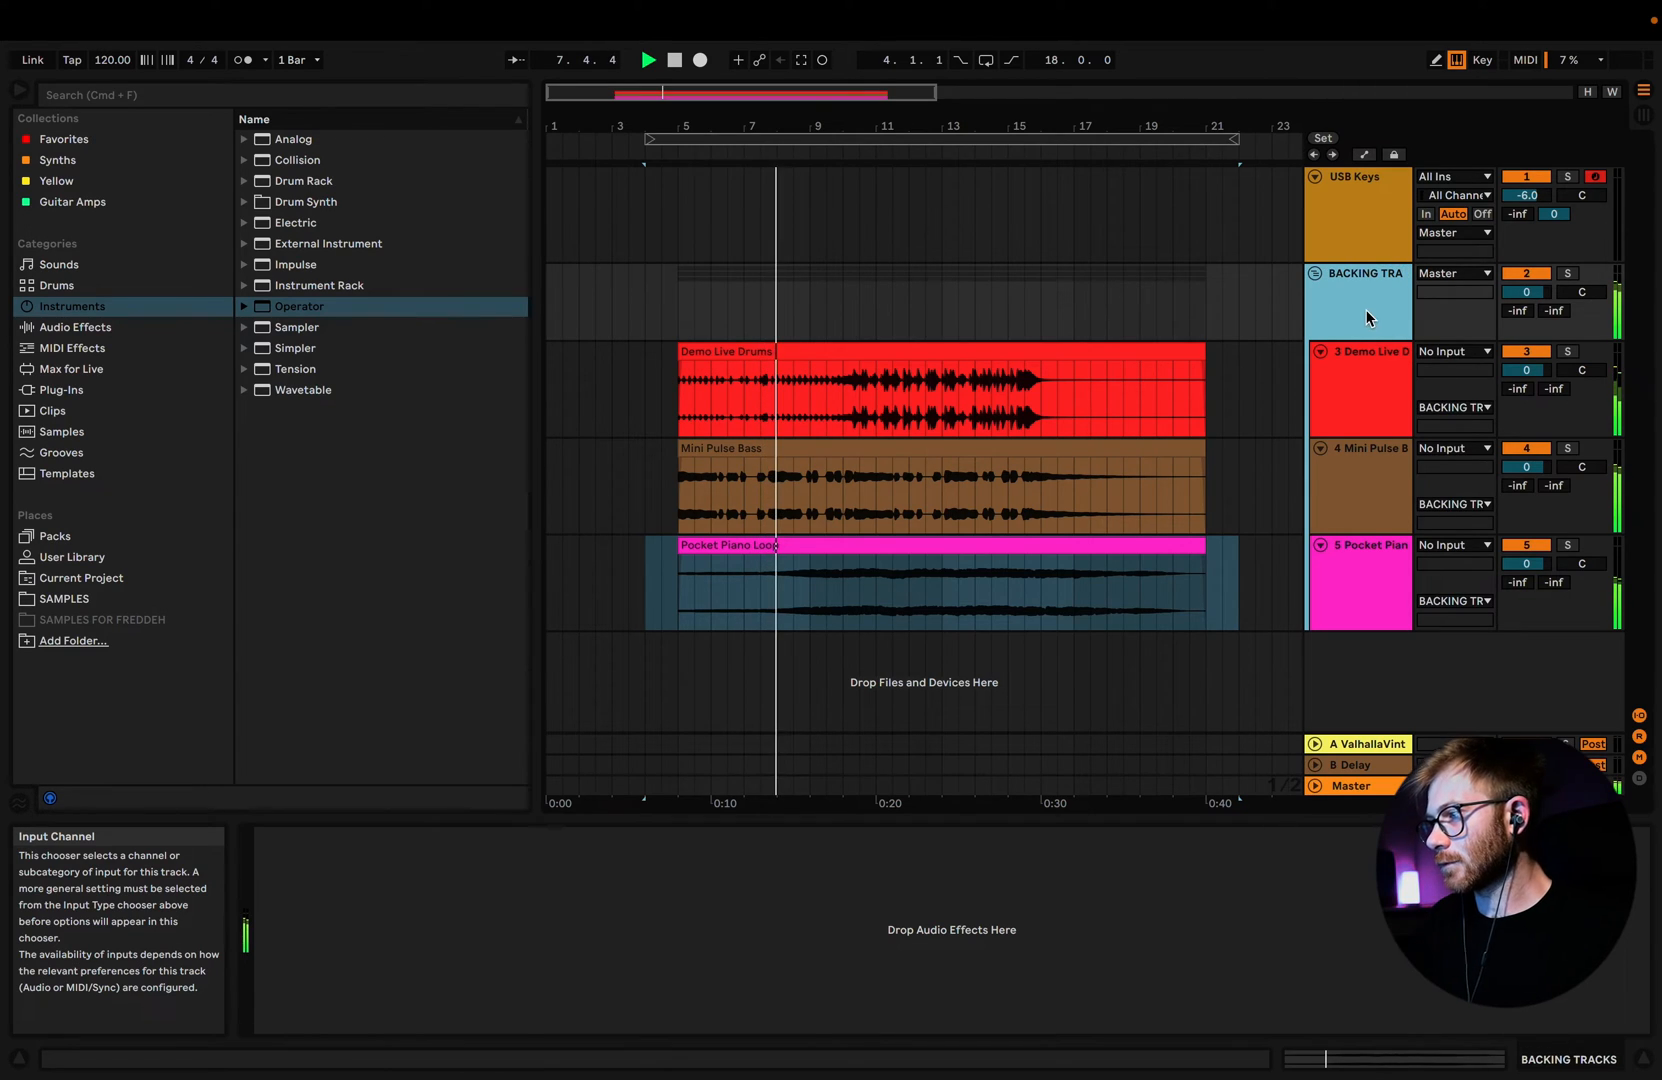
{"action": "left_click", "coordinate": [1358, 375]}
{"action": "left_click", "coordinate": [1356, 316]}
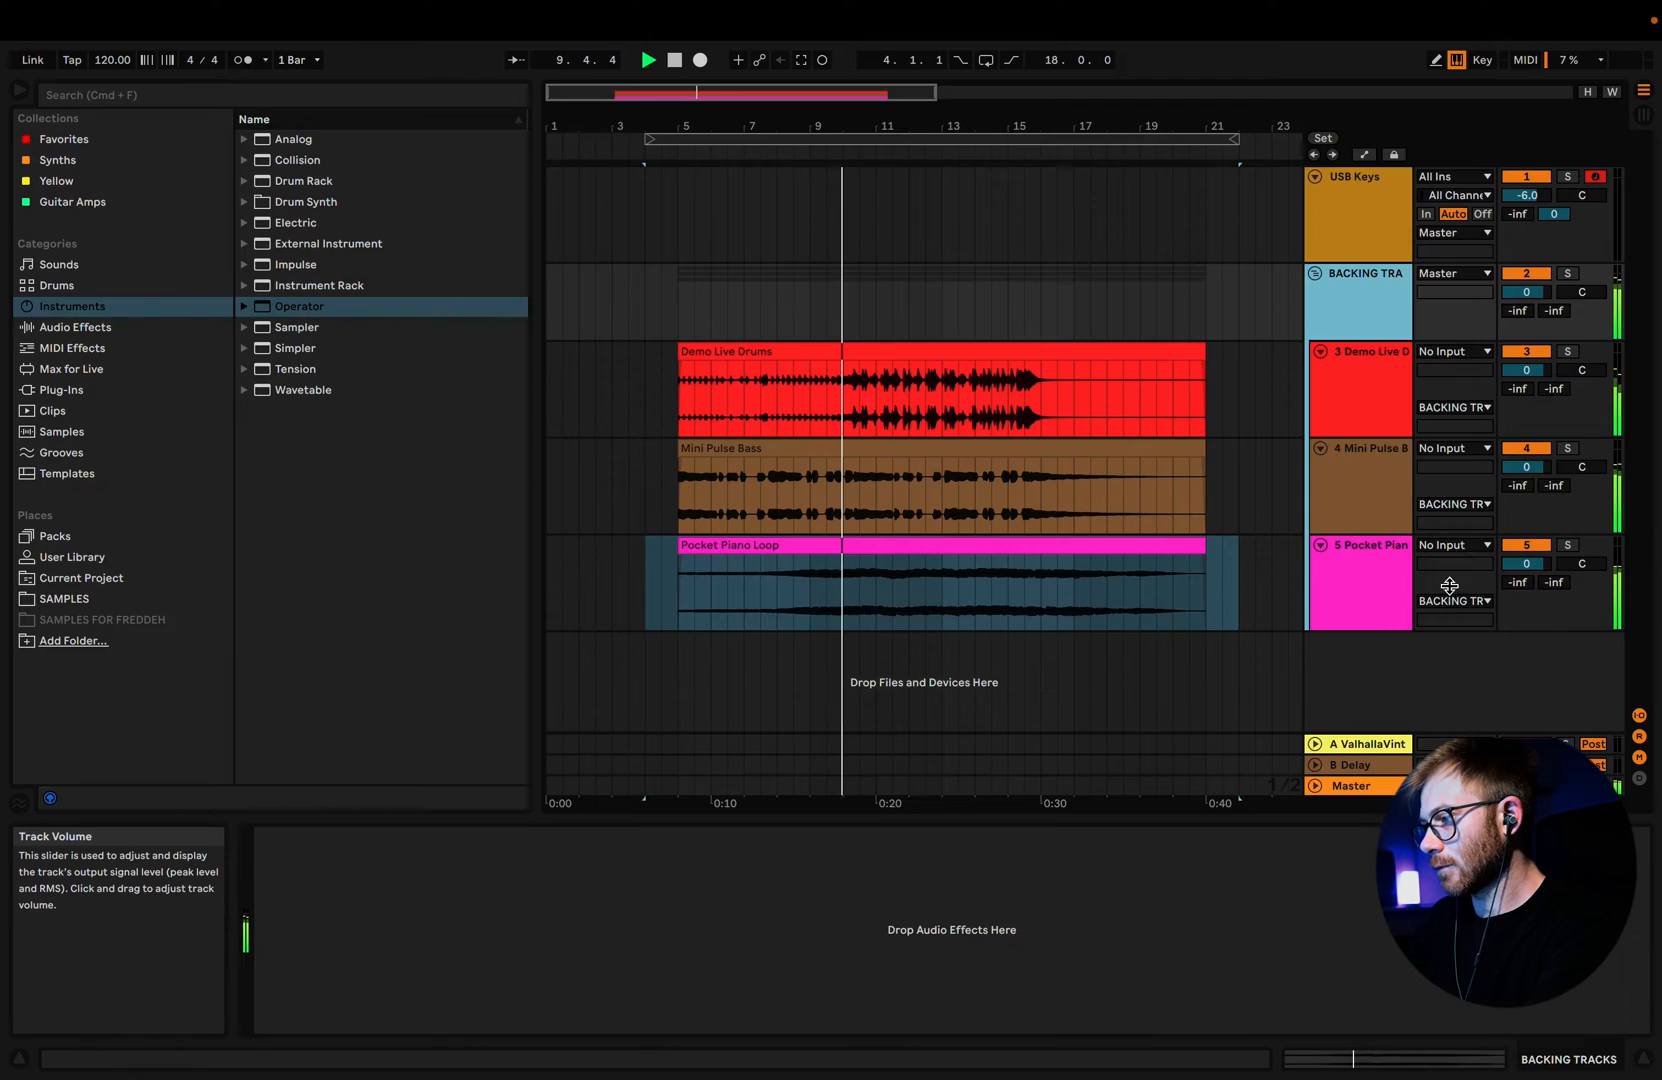
Step: In Session View, search the browser's audio effects for utility and add Utility to the Master track
{"action": "key", "text": "Tab"}
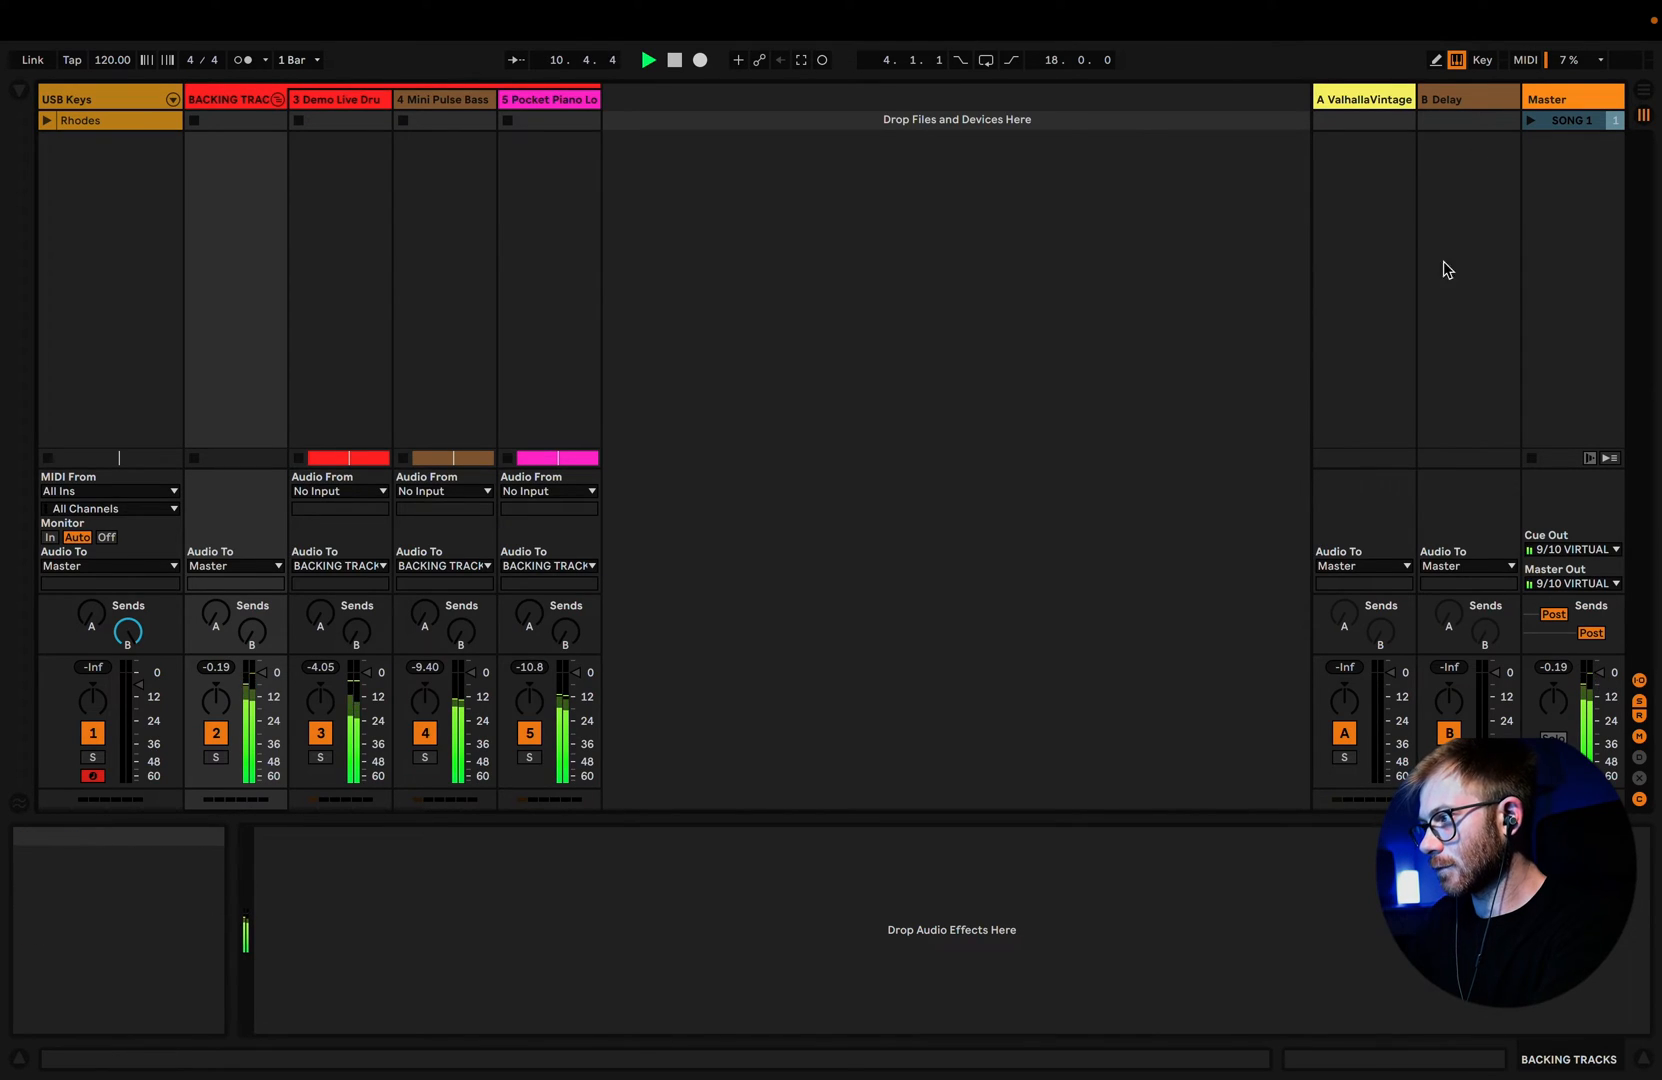
{"action": "left_click", "coordinate": [19, 89]}
{"action": "left_click", "coordinate": [105, 97]}
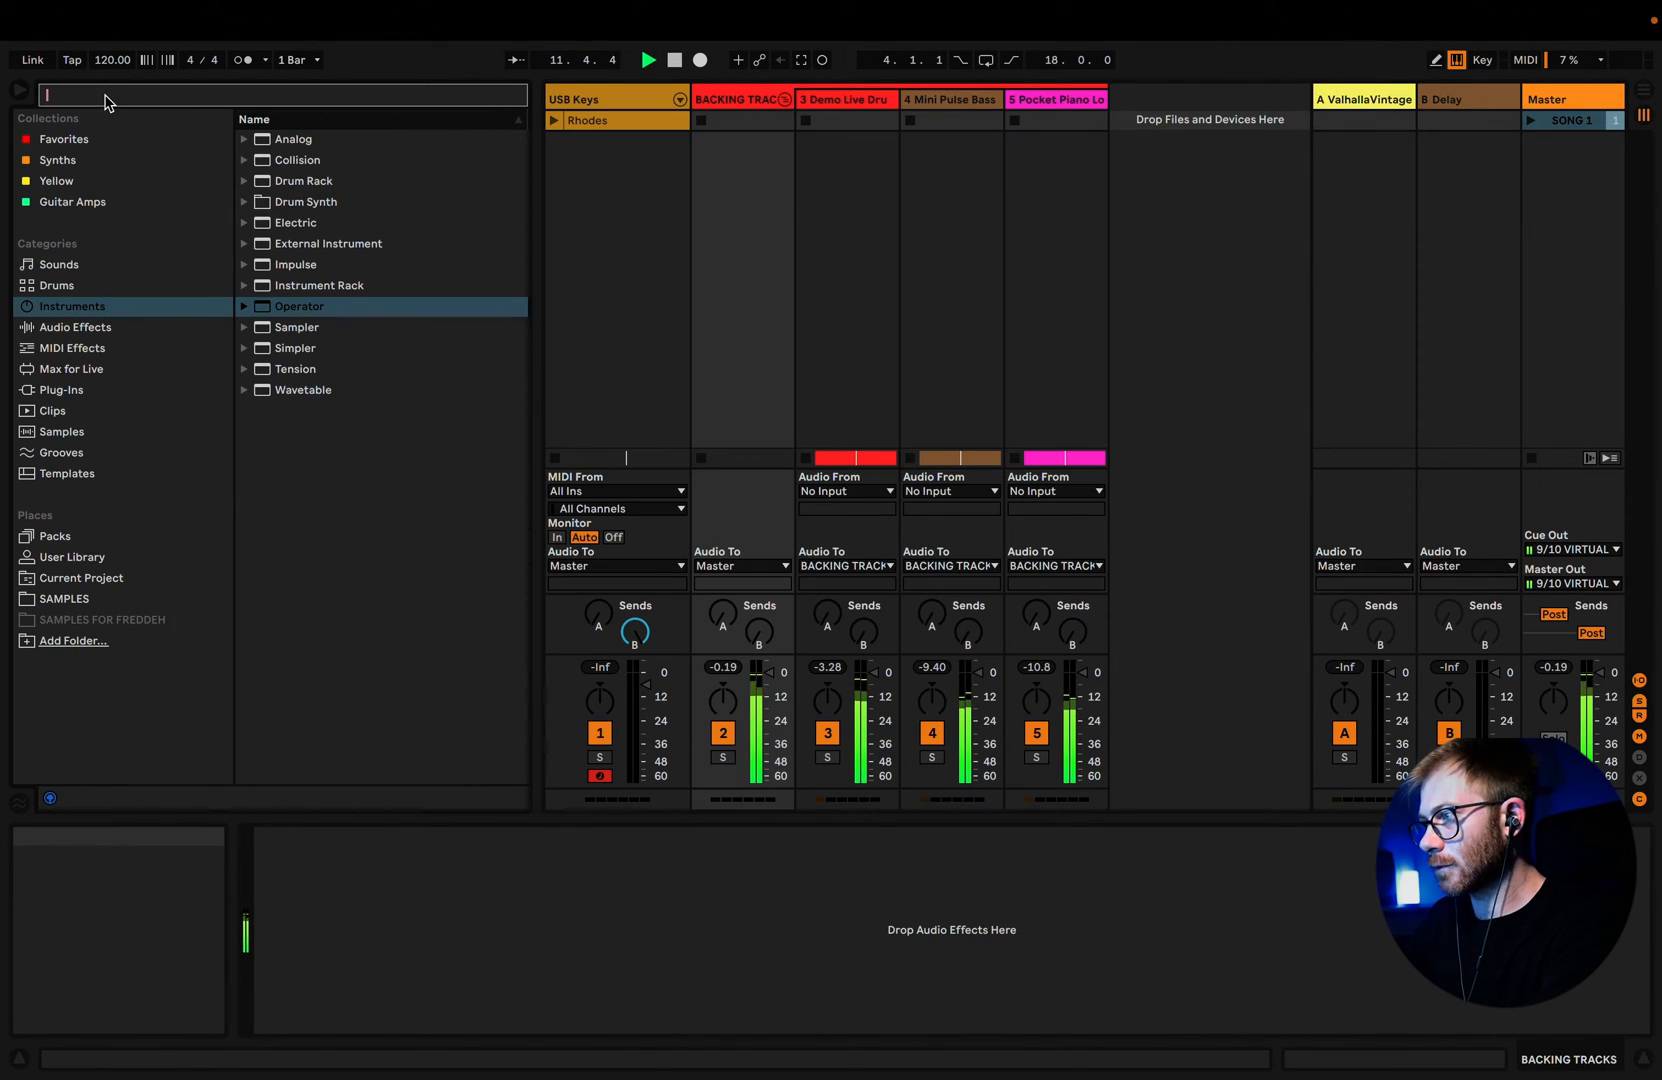
{"action": "type", "text": "utility"}
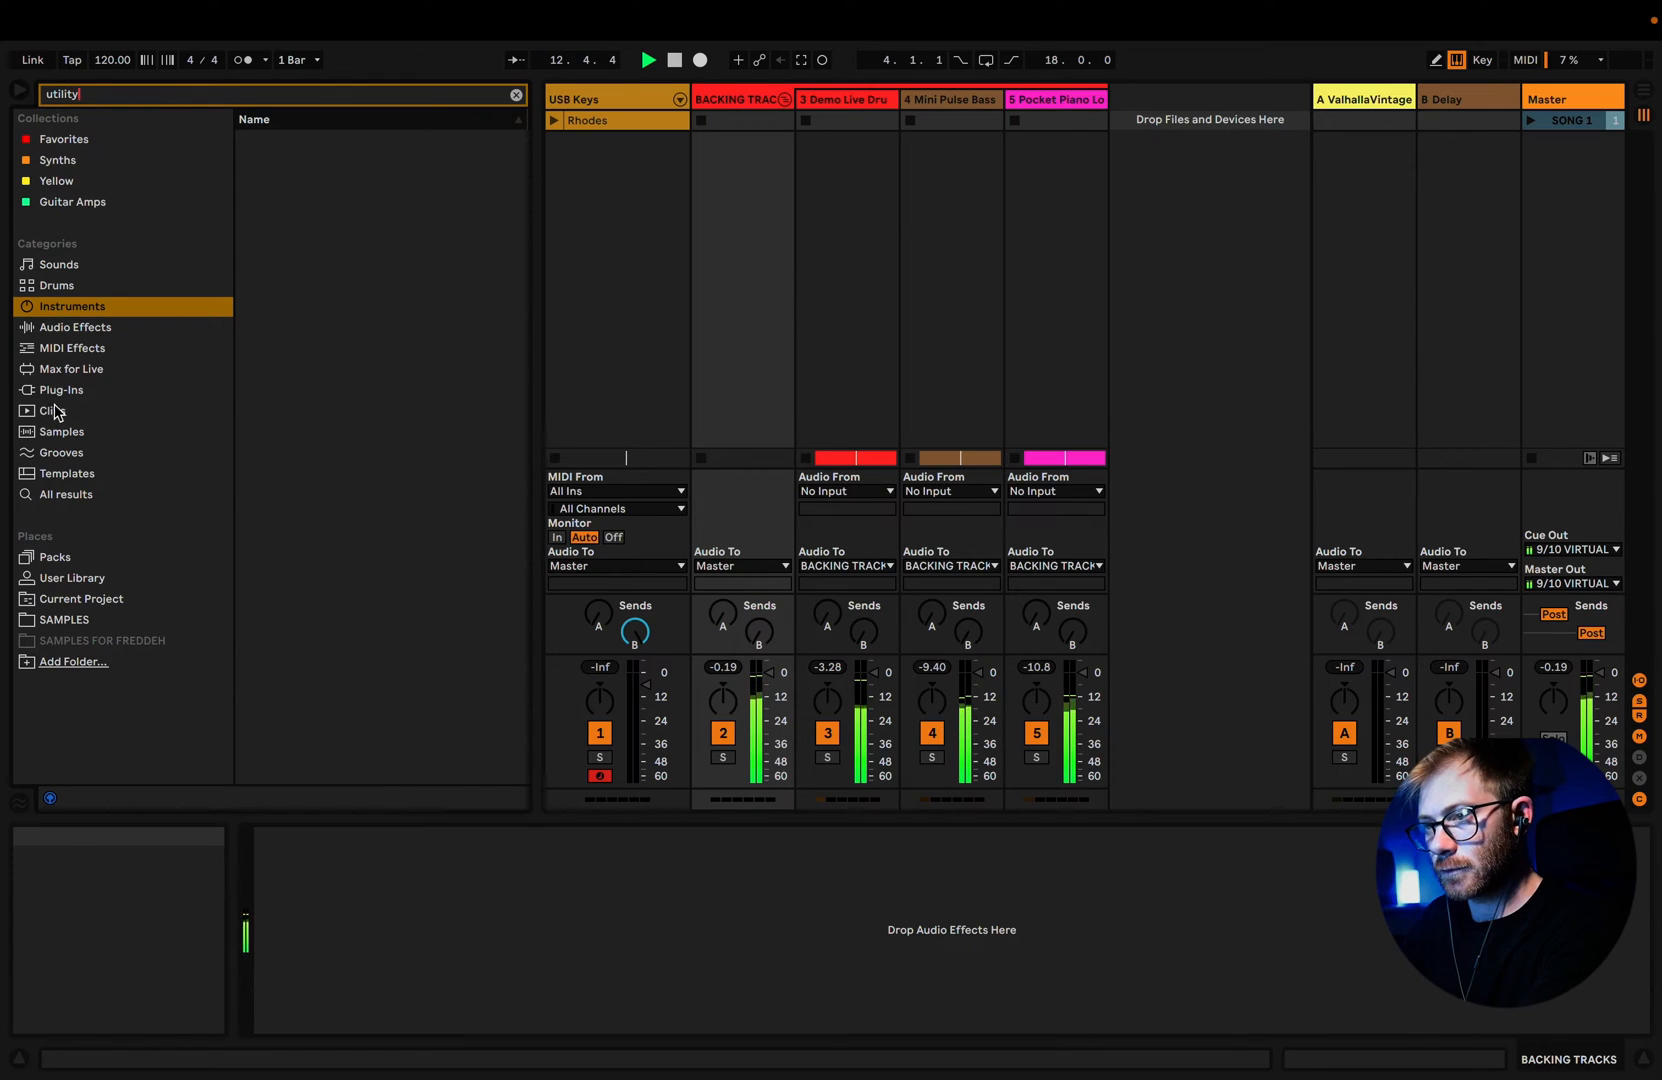
{"action": "left_click", "coordinate": [60, 391]}
{"action": "left_click", "coordinate": [72, 327]}
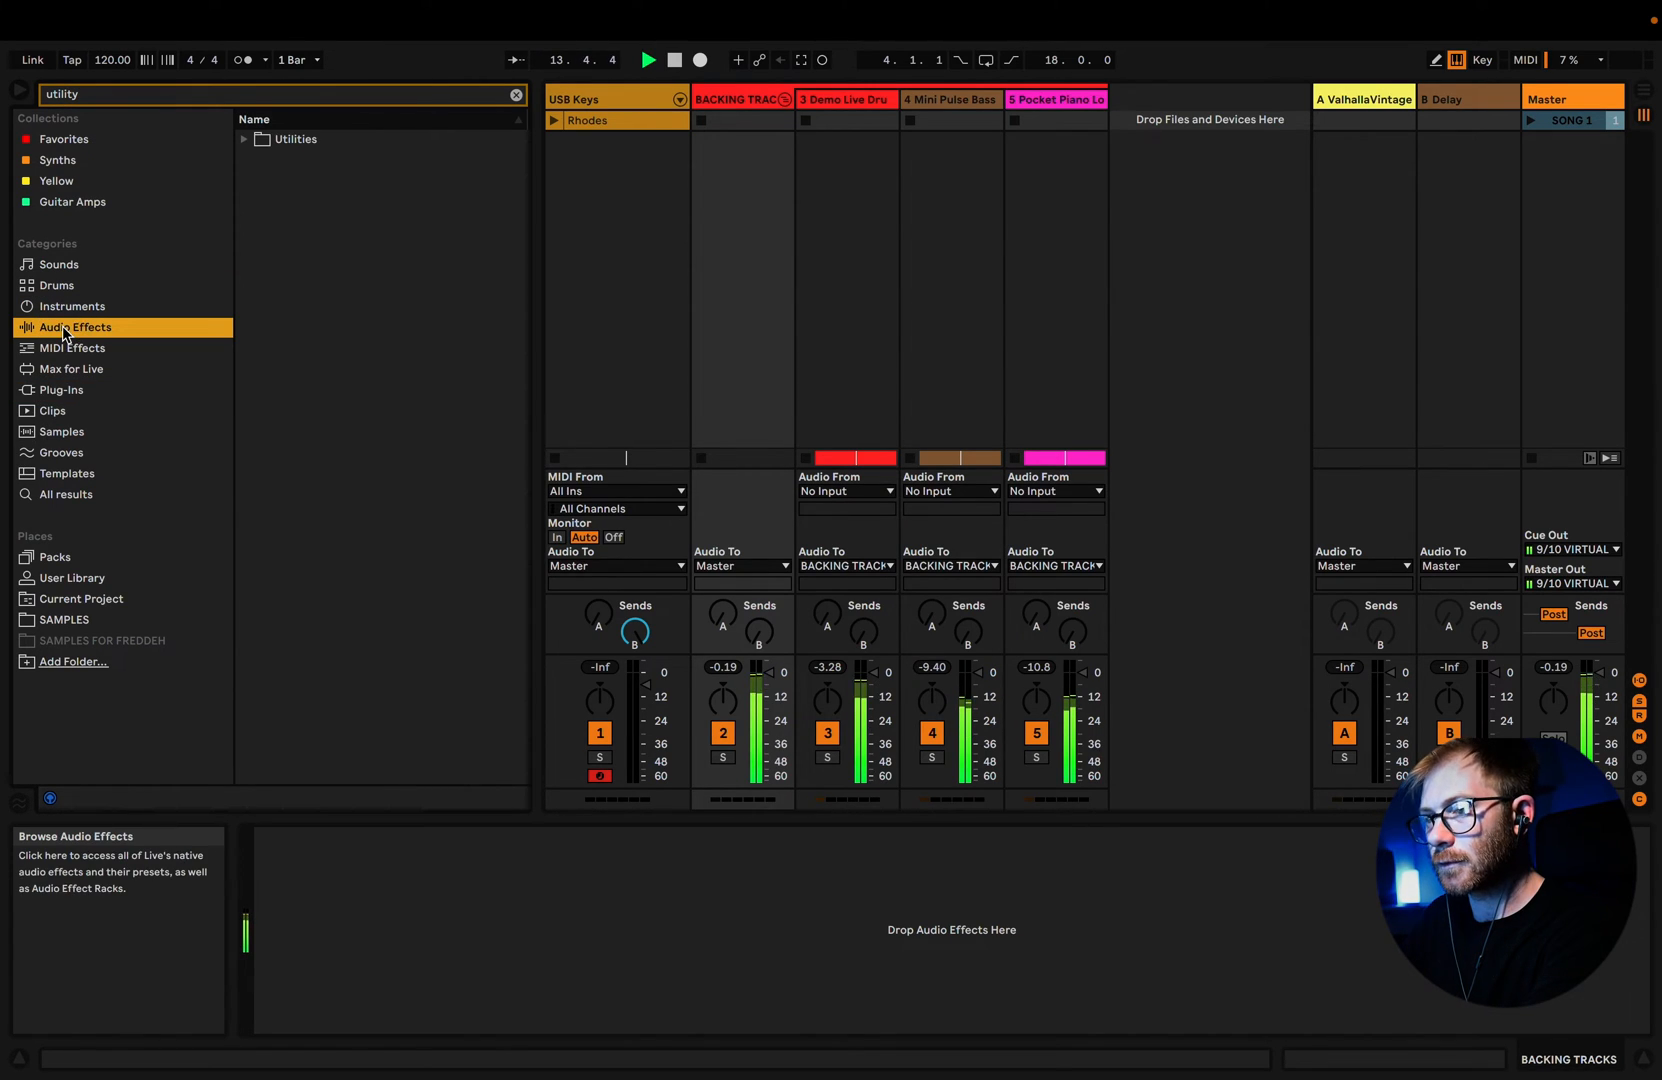
{"action": "double_click", "coordinate": [274, 145]}
{"action": "left_click_drag", "start_coordinate": [276, 160], "coordinate": [1552, 112]}
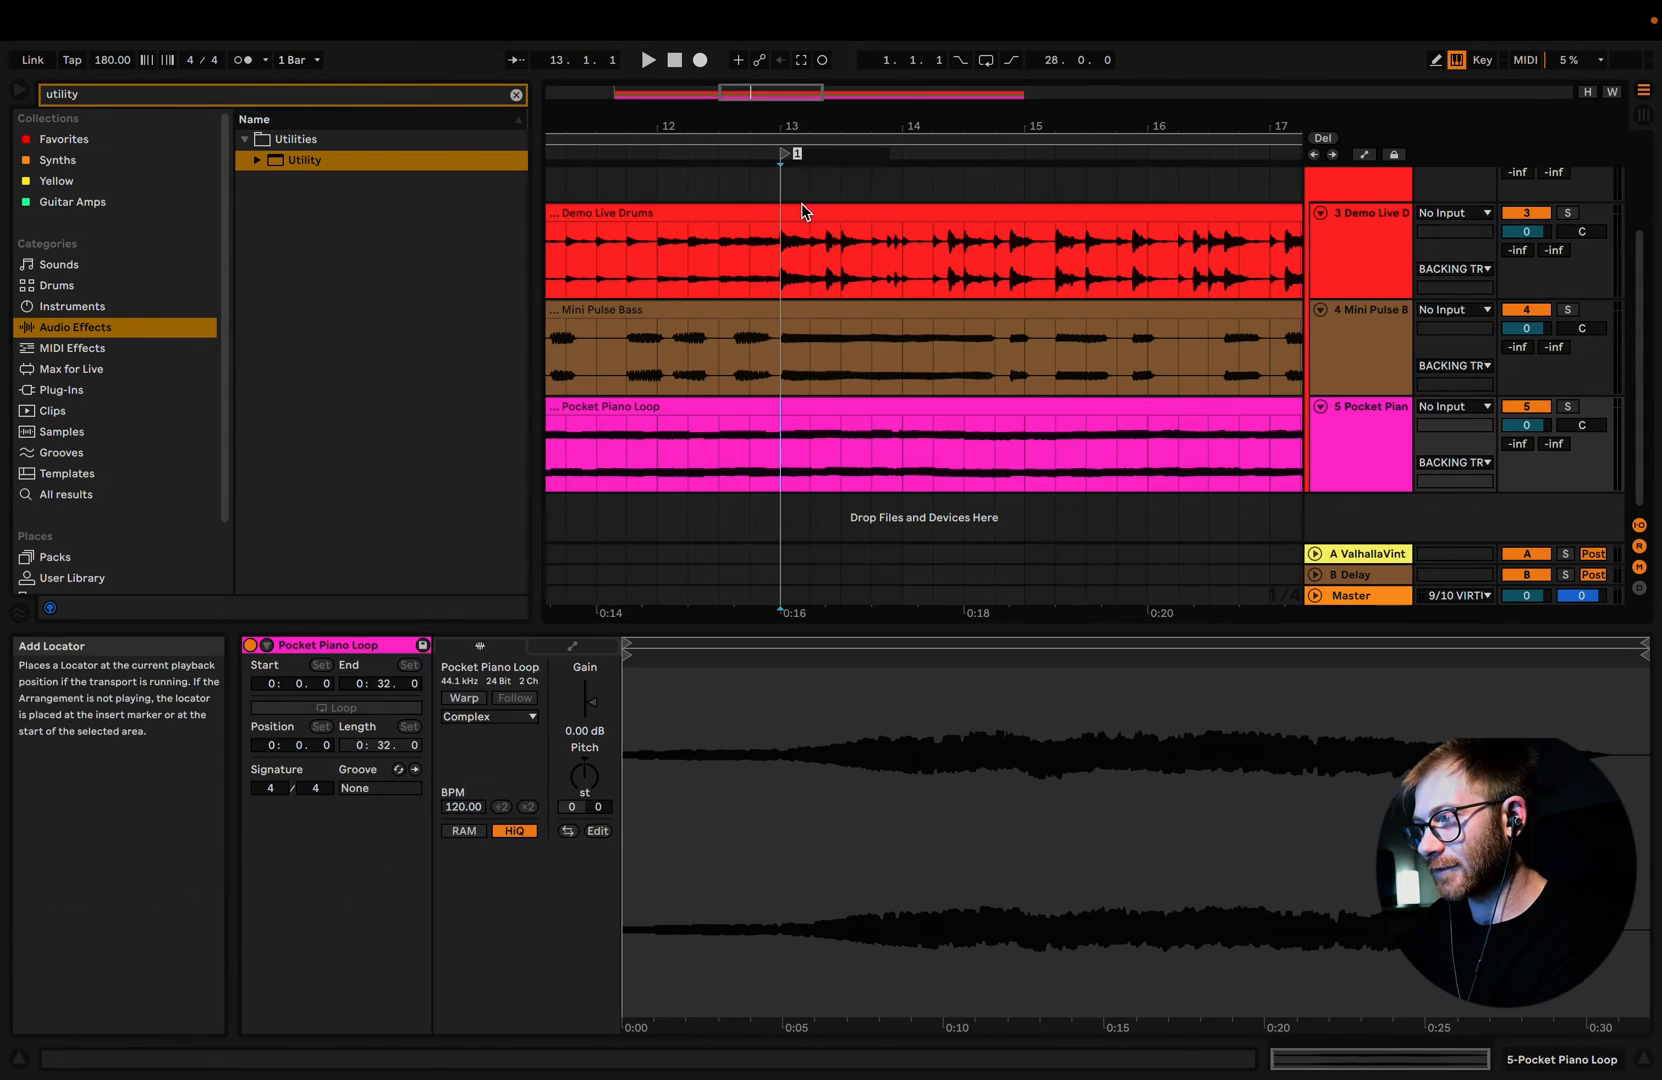
Step: Name the arrangement locator at bar 13 CHORUS and add a locator named END at bar 21
{"action": "key", "text": "Return"}
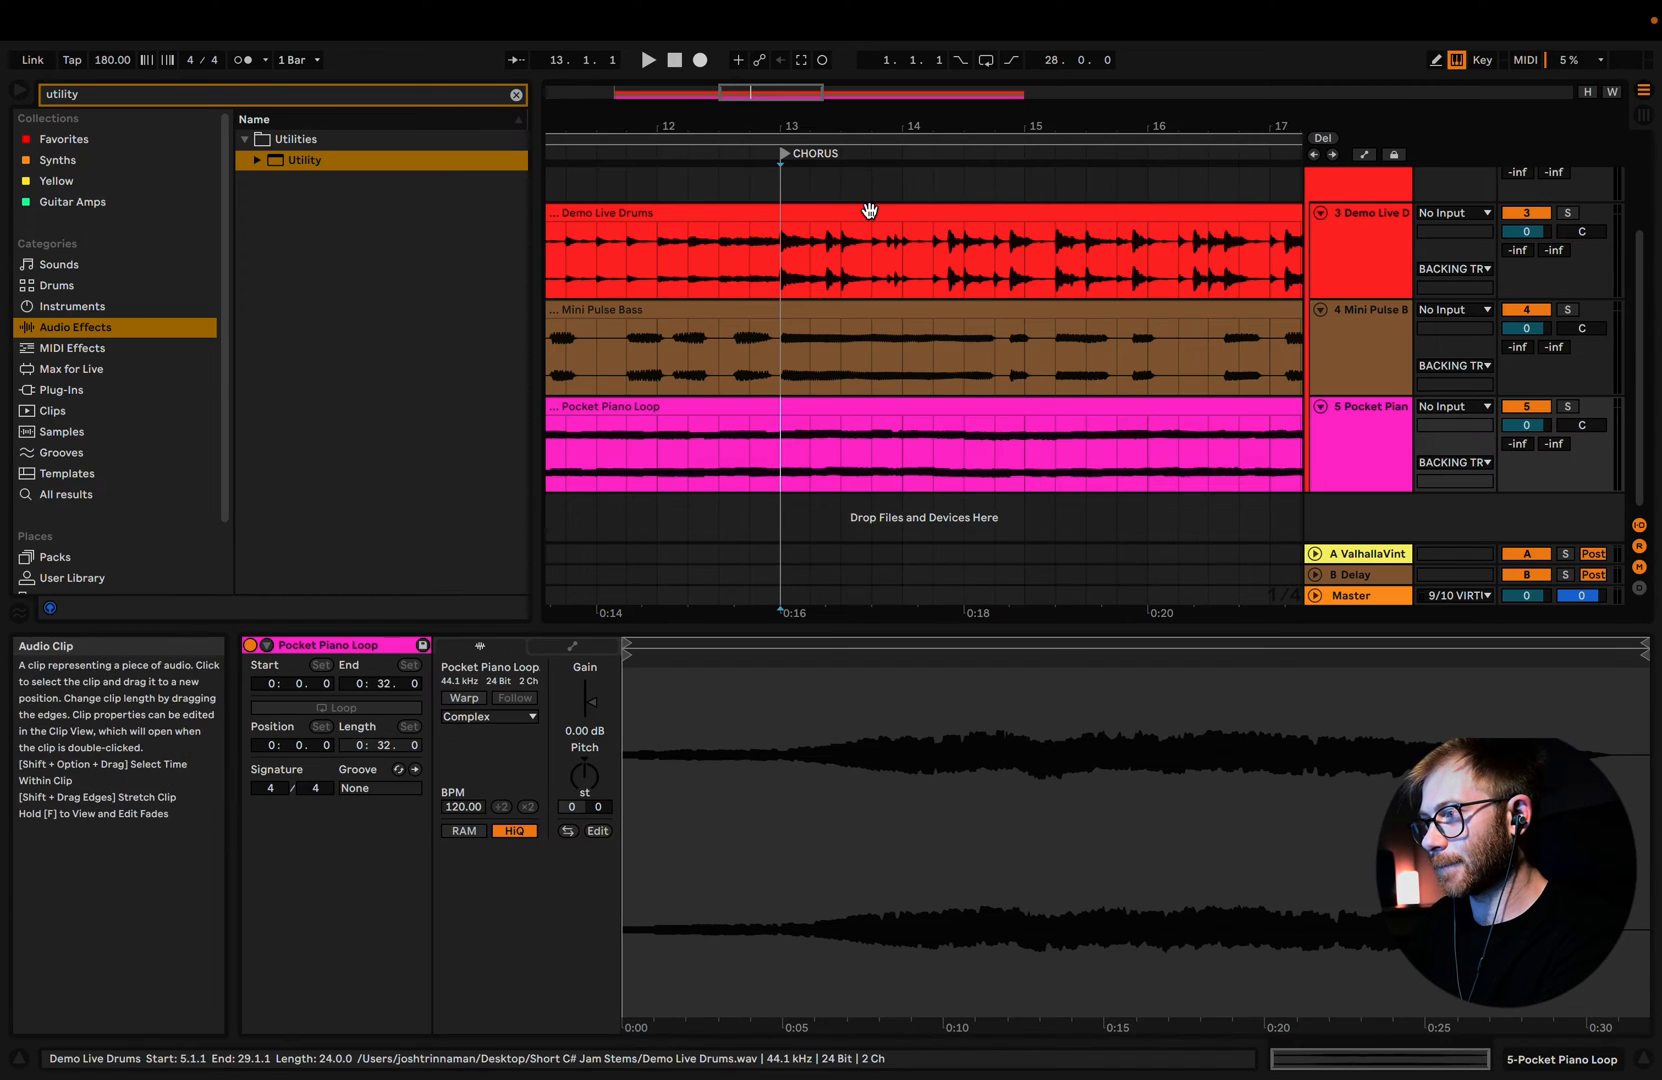
{"action": "scroll", "coordinate": [869, 211], "scroll_direction": "down", "scroll_amount": 6}
{"action": "scroll", "coordinate": [1065, 160], "scroll_direction": "up", "scroll_amount": 5}
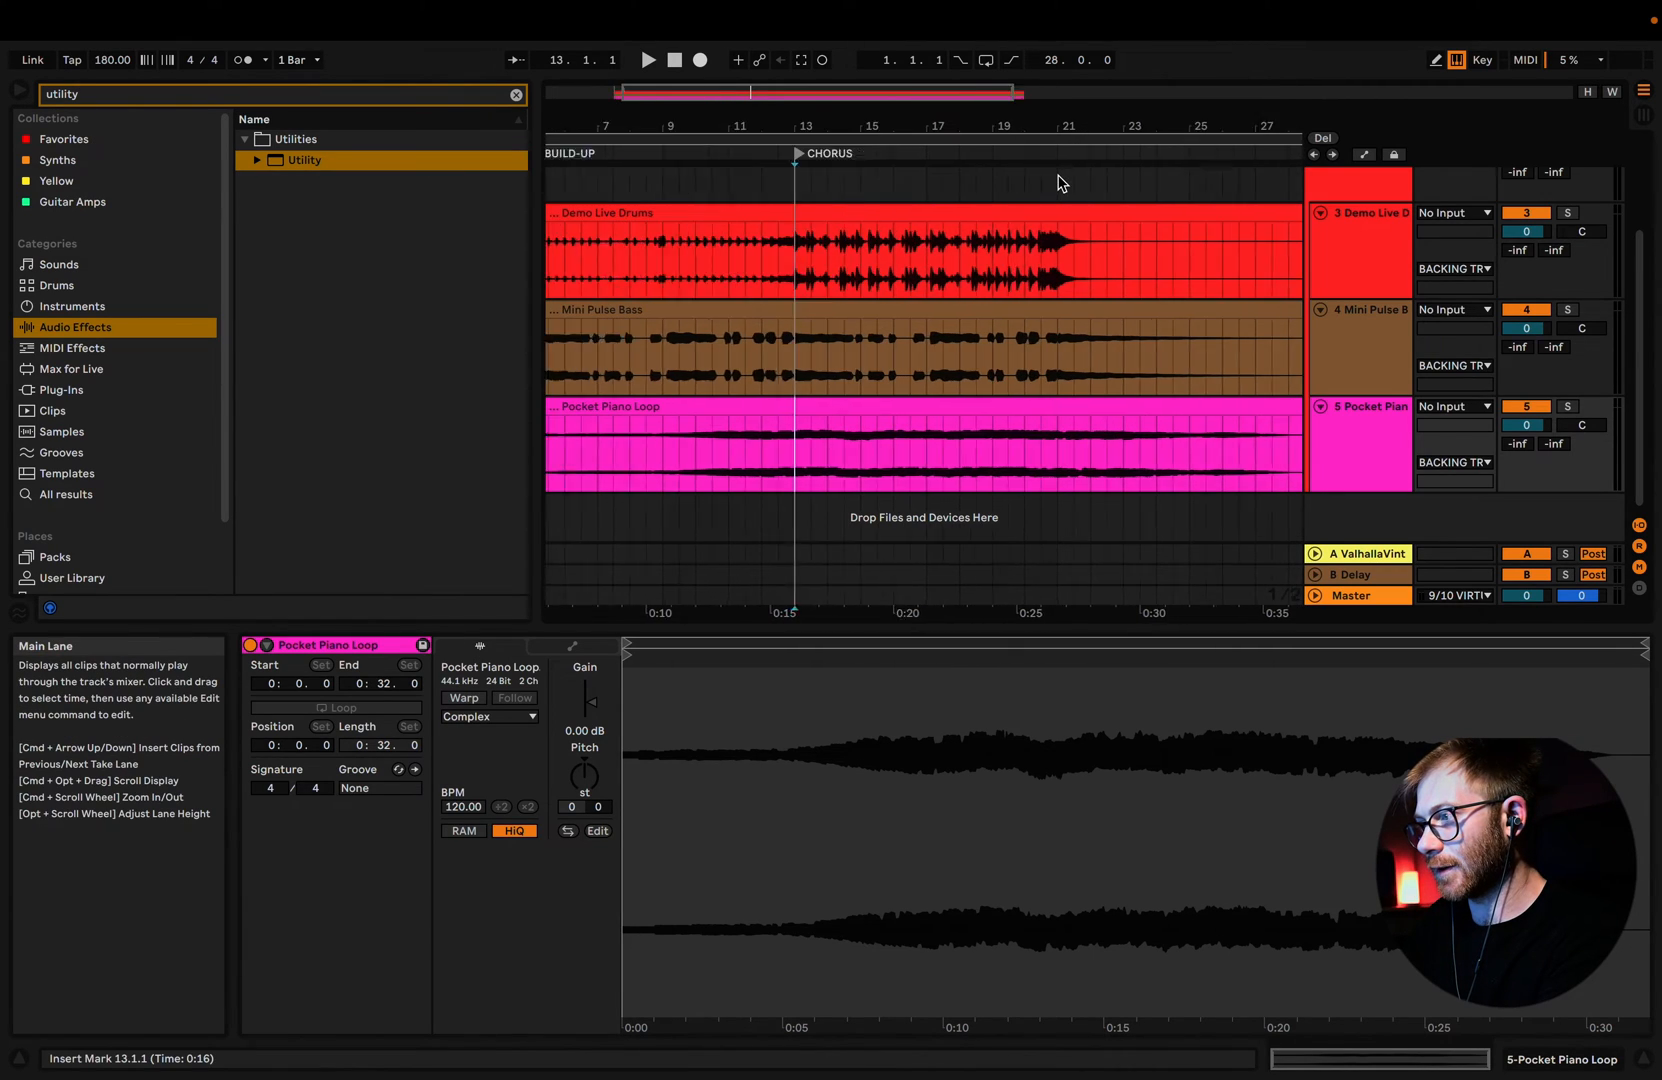
{"action": "right_click", "coordinate": [1060, 165]}
{"action": "left_click", "coordinate": [1080, 213]}
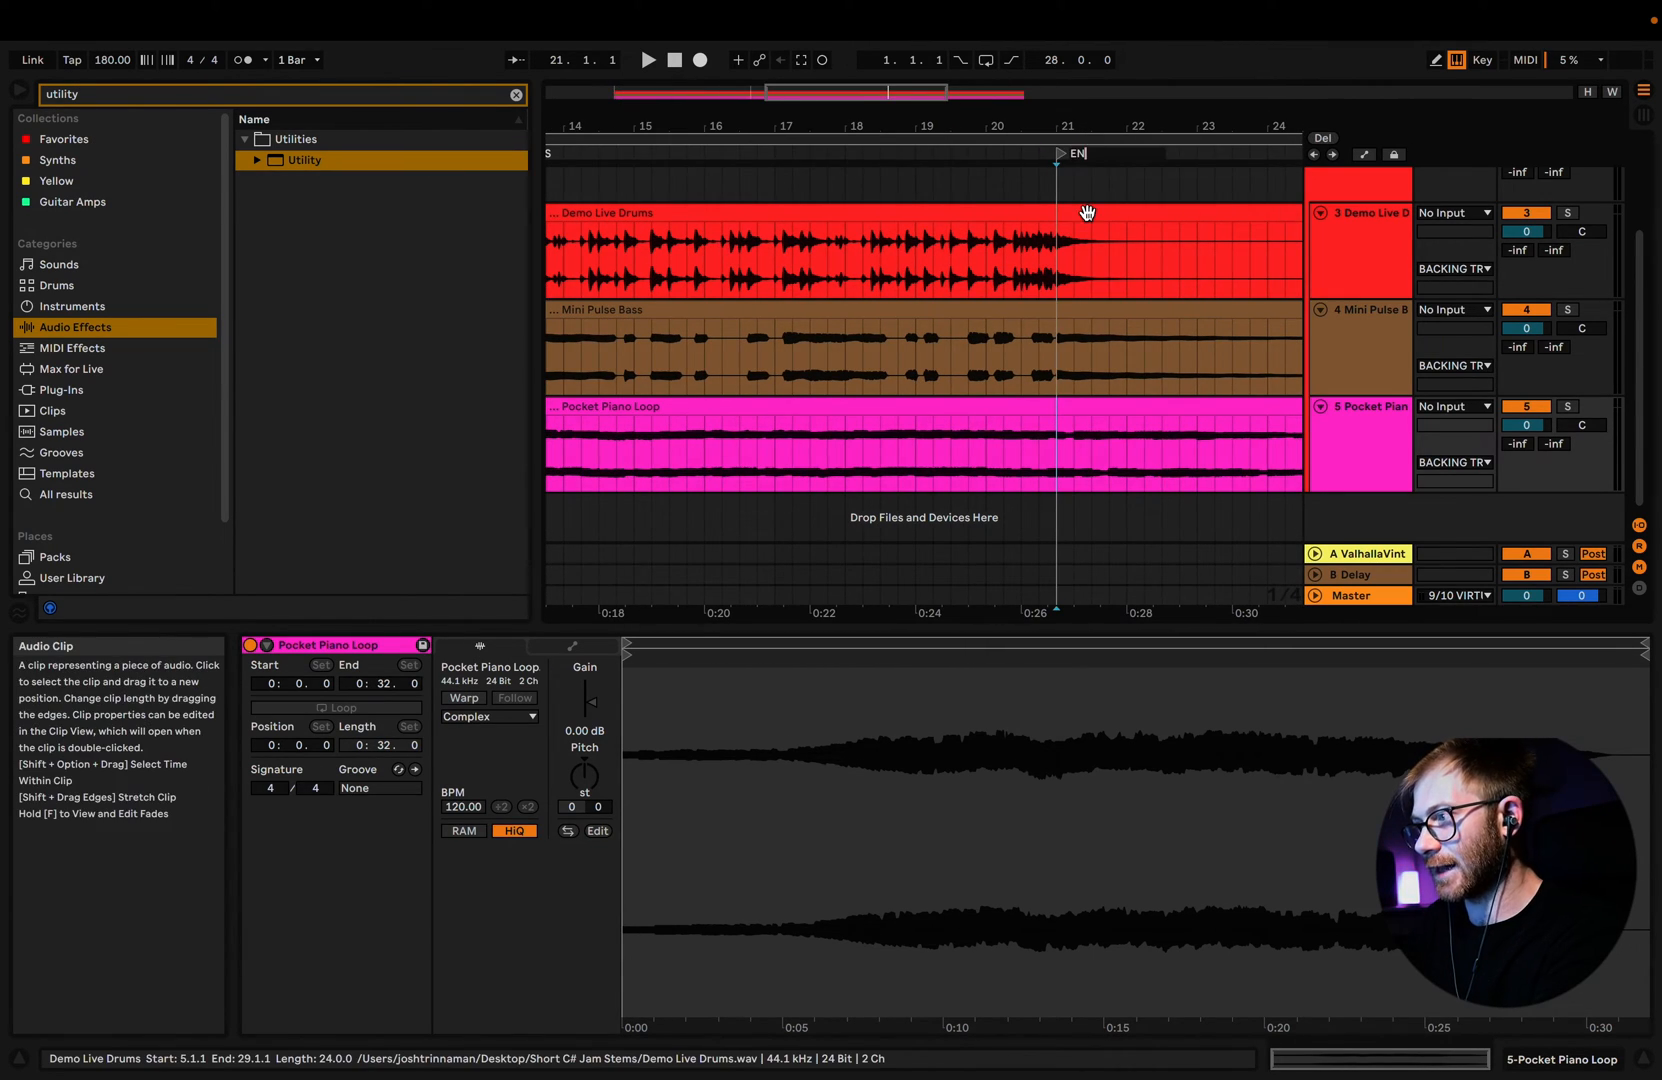
{"action": "scroll", "coordinate": [1047, 215], "scroll_direction": "down", "scroll_amount": 3}
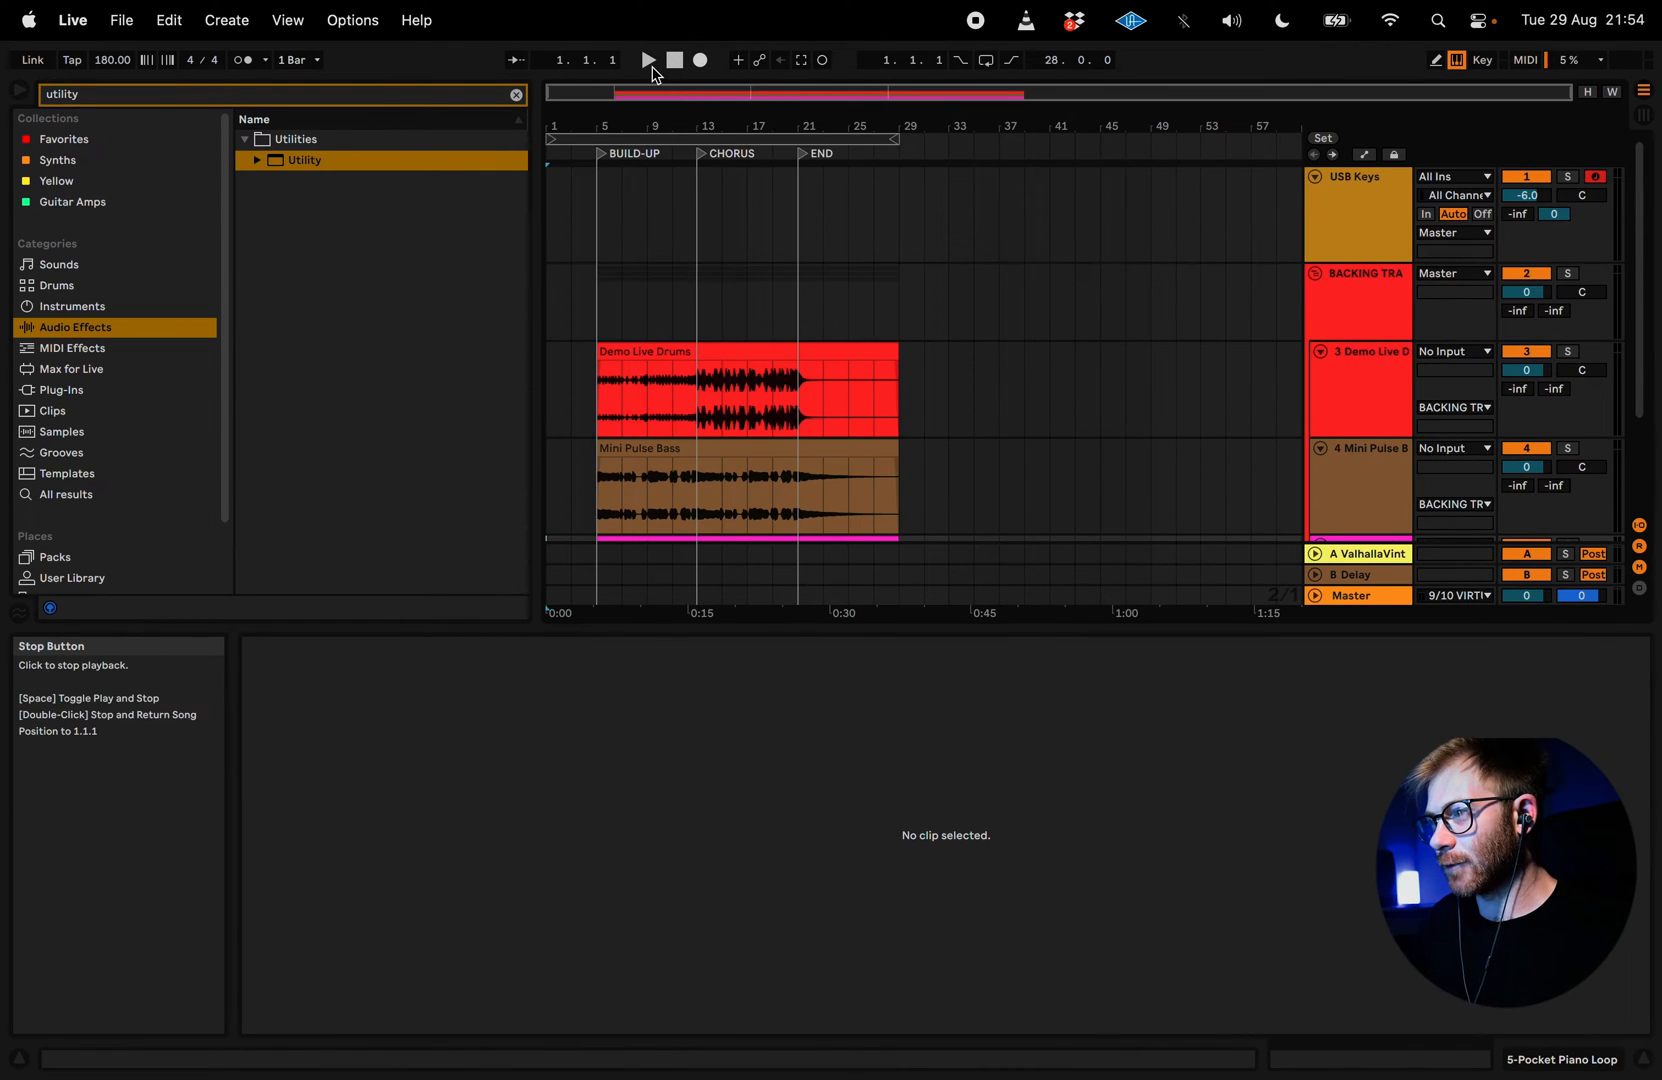
Step: Play the arrangement into the build-up and review the USB Keys instrument rack and the locators up to END
{"action": "left_click", "coordinate": [648, 61]}
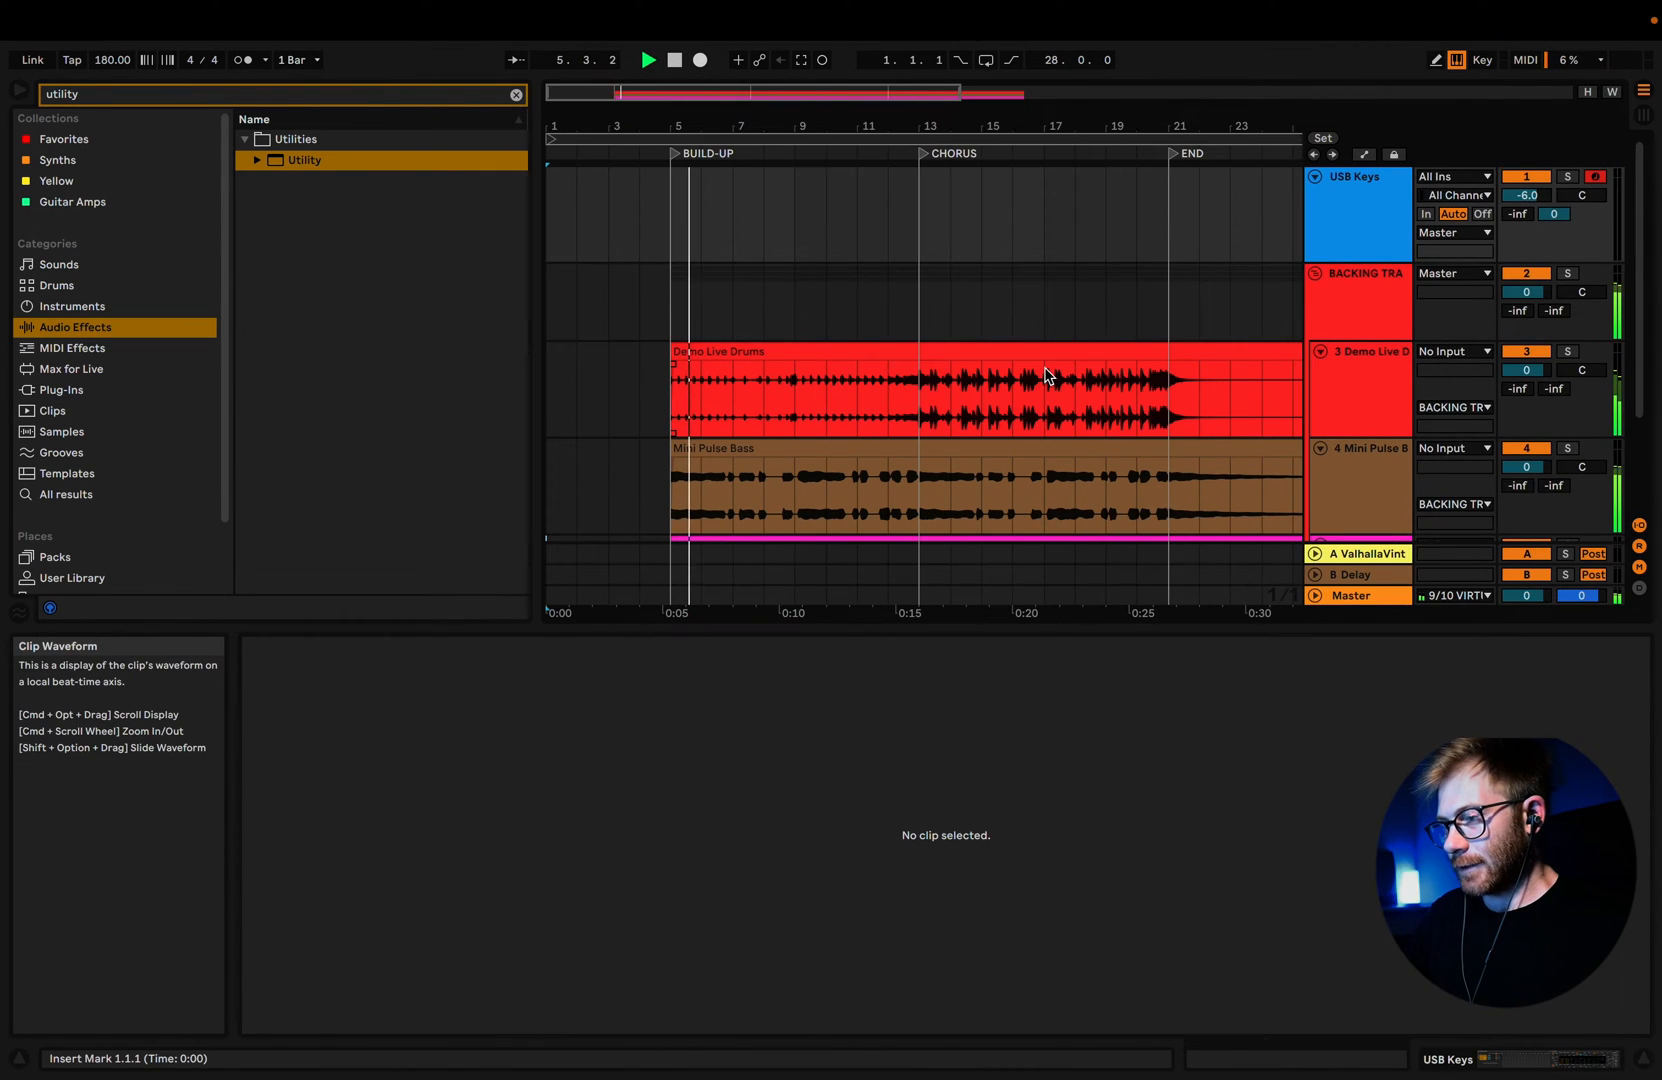
{"action": "left_click", "coordinate": [1352, 180]}
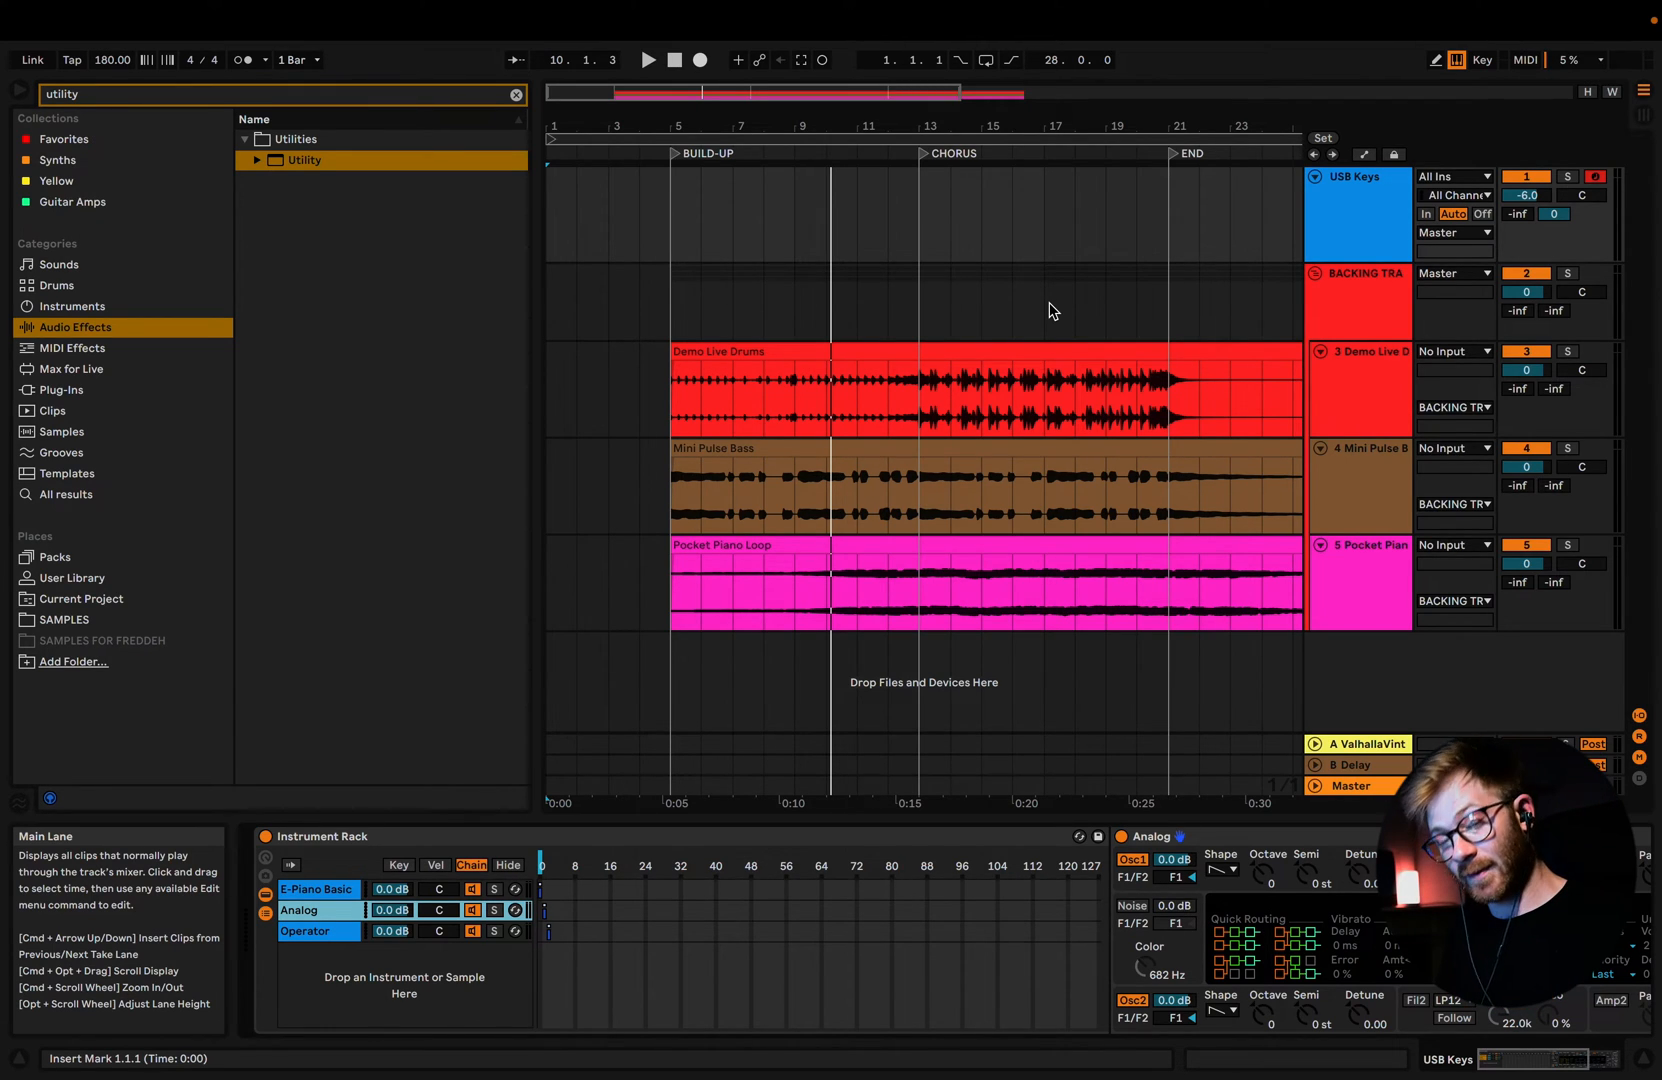
{"action": "scroll", "coordinate": [1049, 310], "scroll_direction": "right", "scroll_amount": 5}
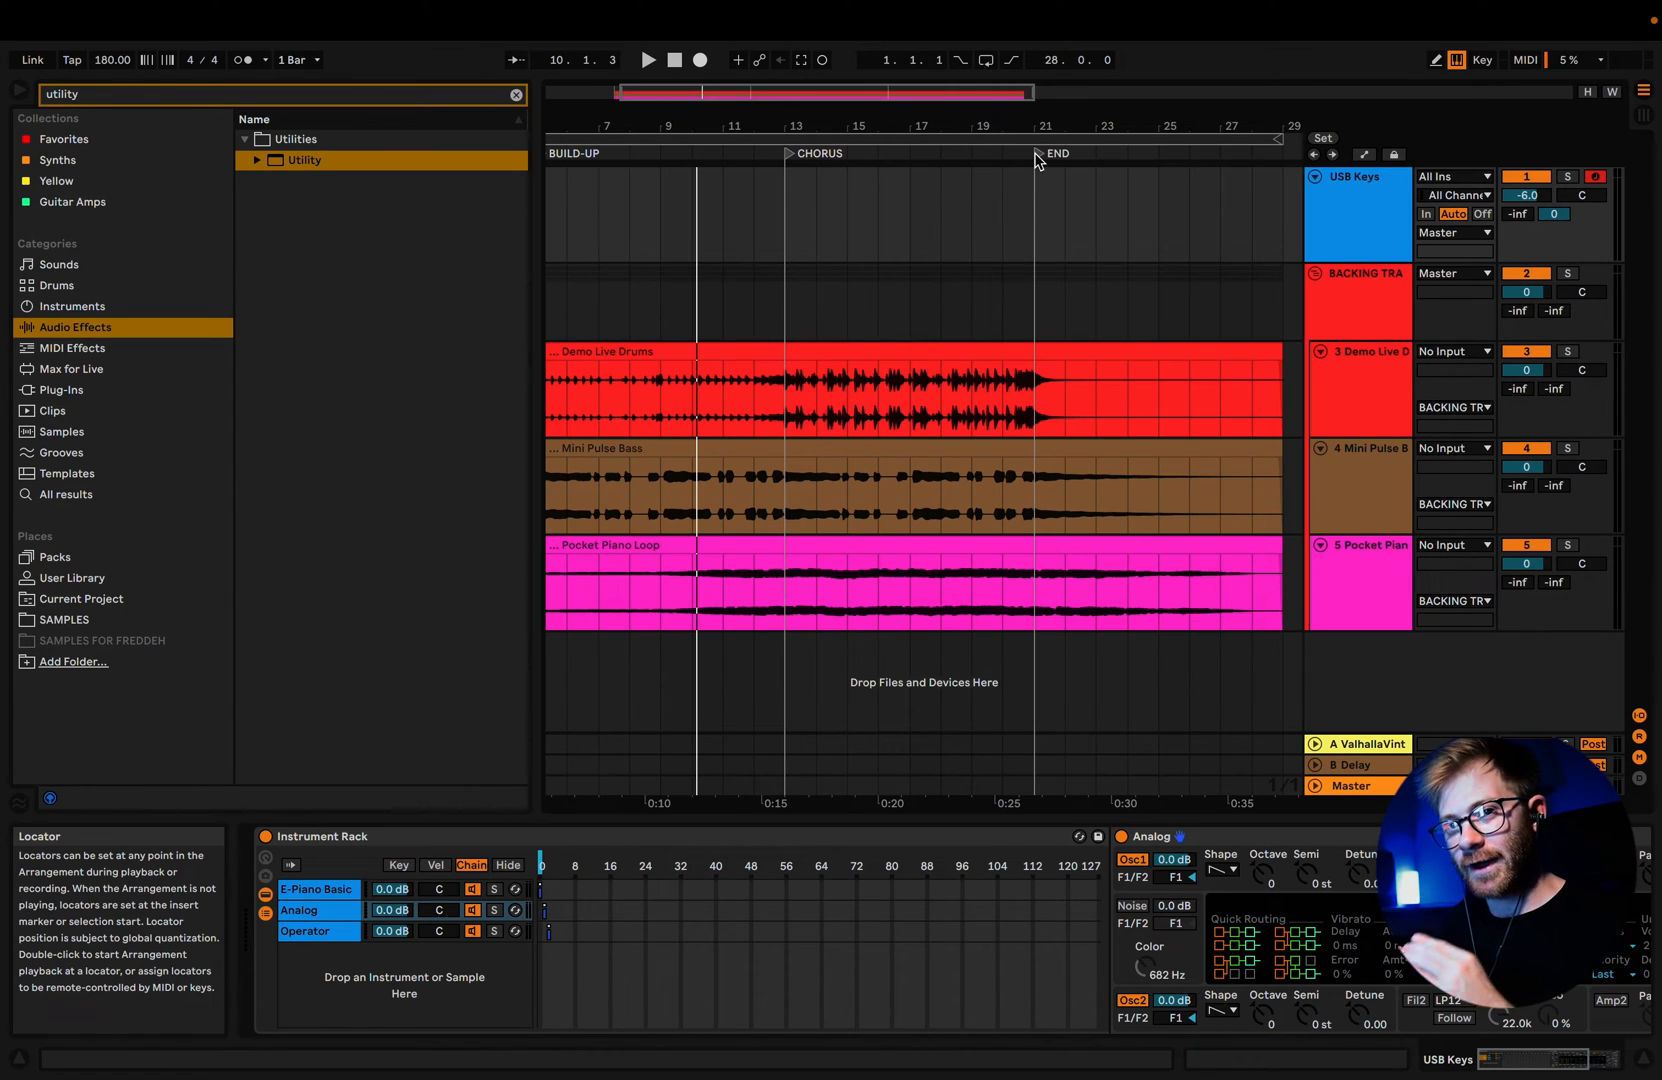
{"action": "scroll", "coordinate": [950, 430], "scroll_direction": "left", "scroll_amount": 3}
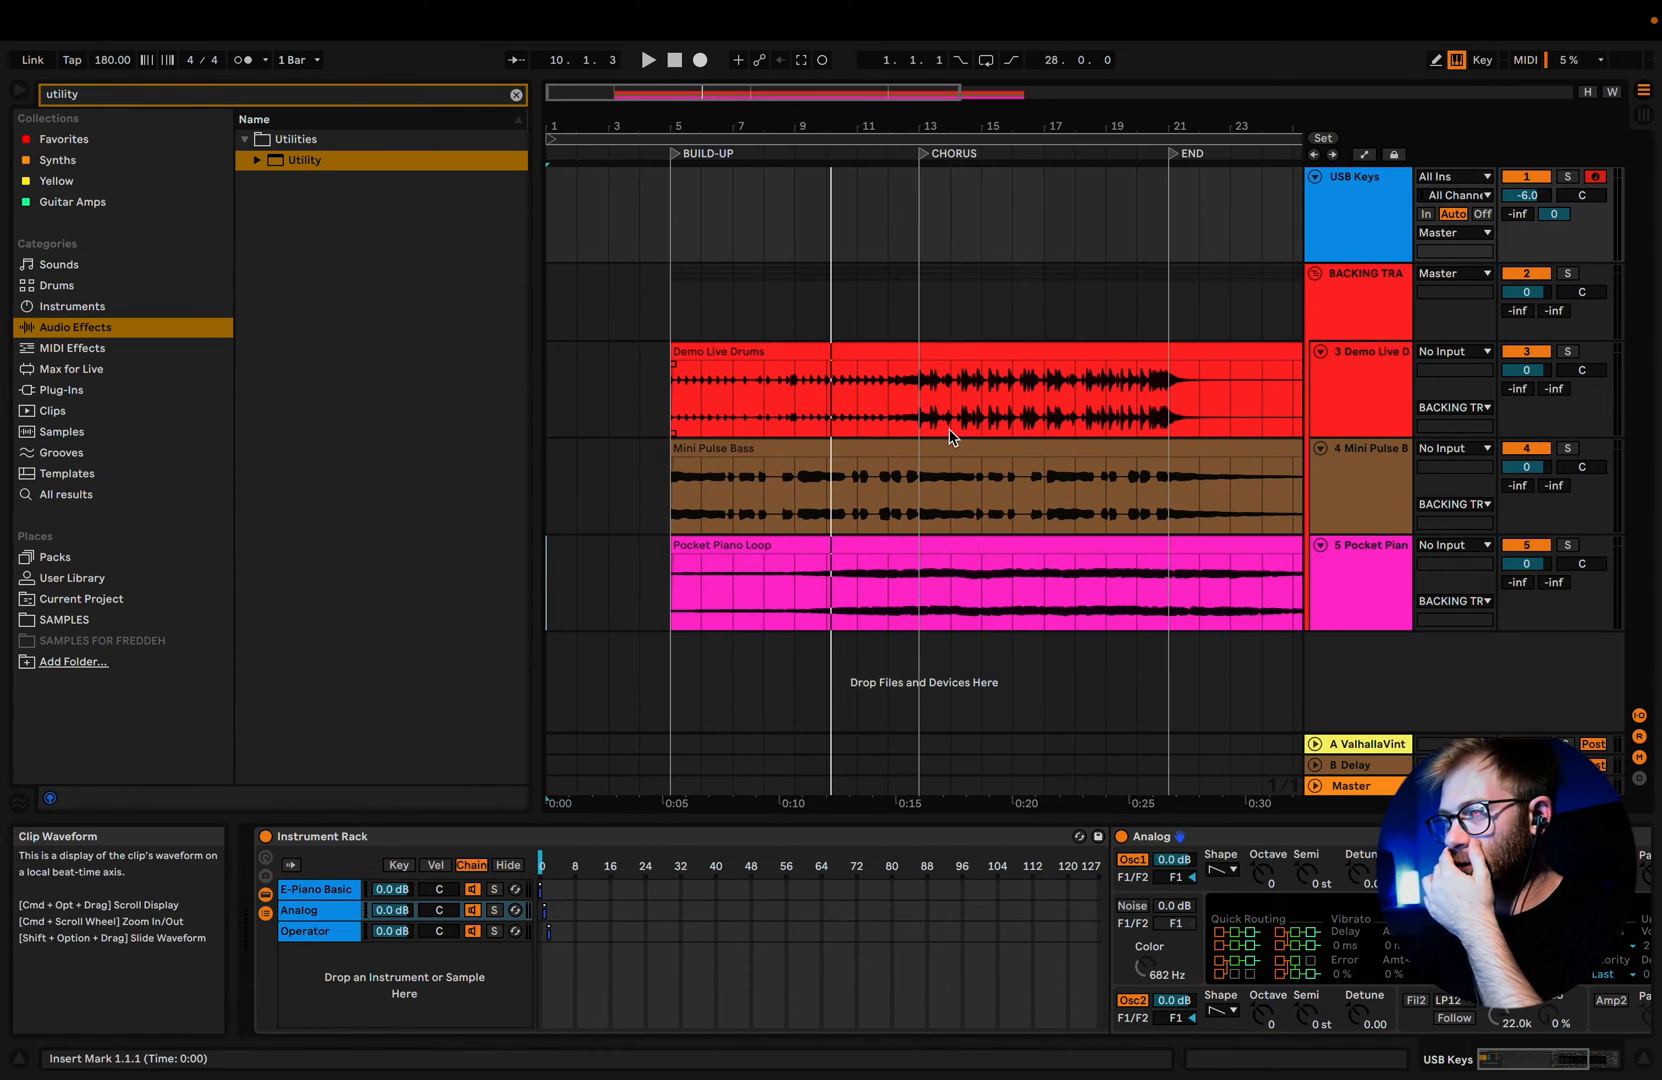
Step: Insert a MIDI clip on the USB Keys track and extend it to 28 bars starting at bar 1
{"action": "left_click", "coordinate": [1368, 178]}
{"action": "double_click", "coordinate": [675, 195]}
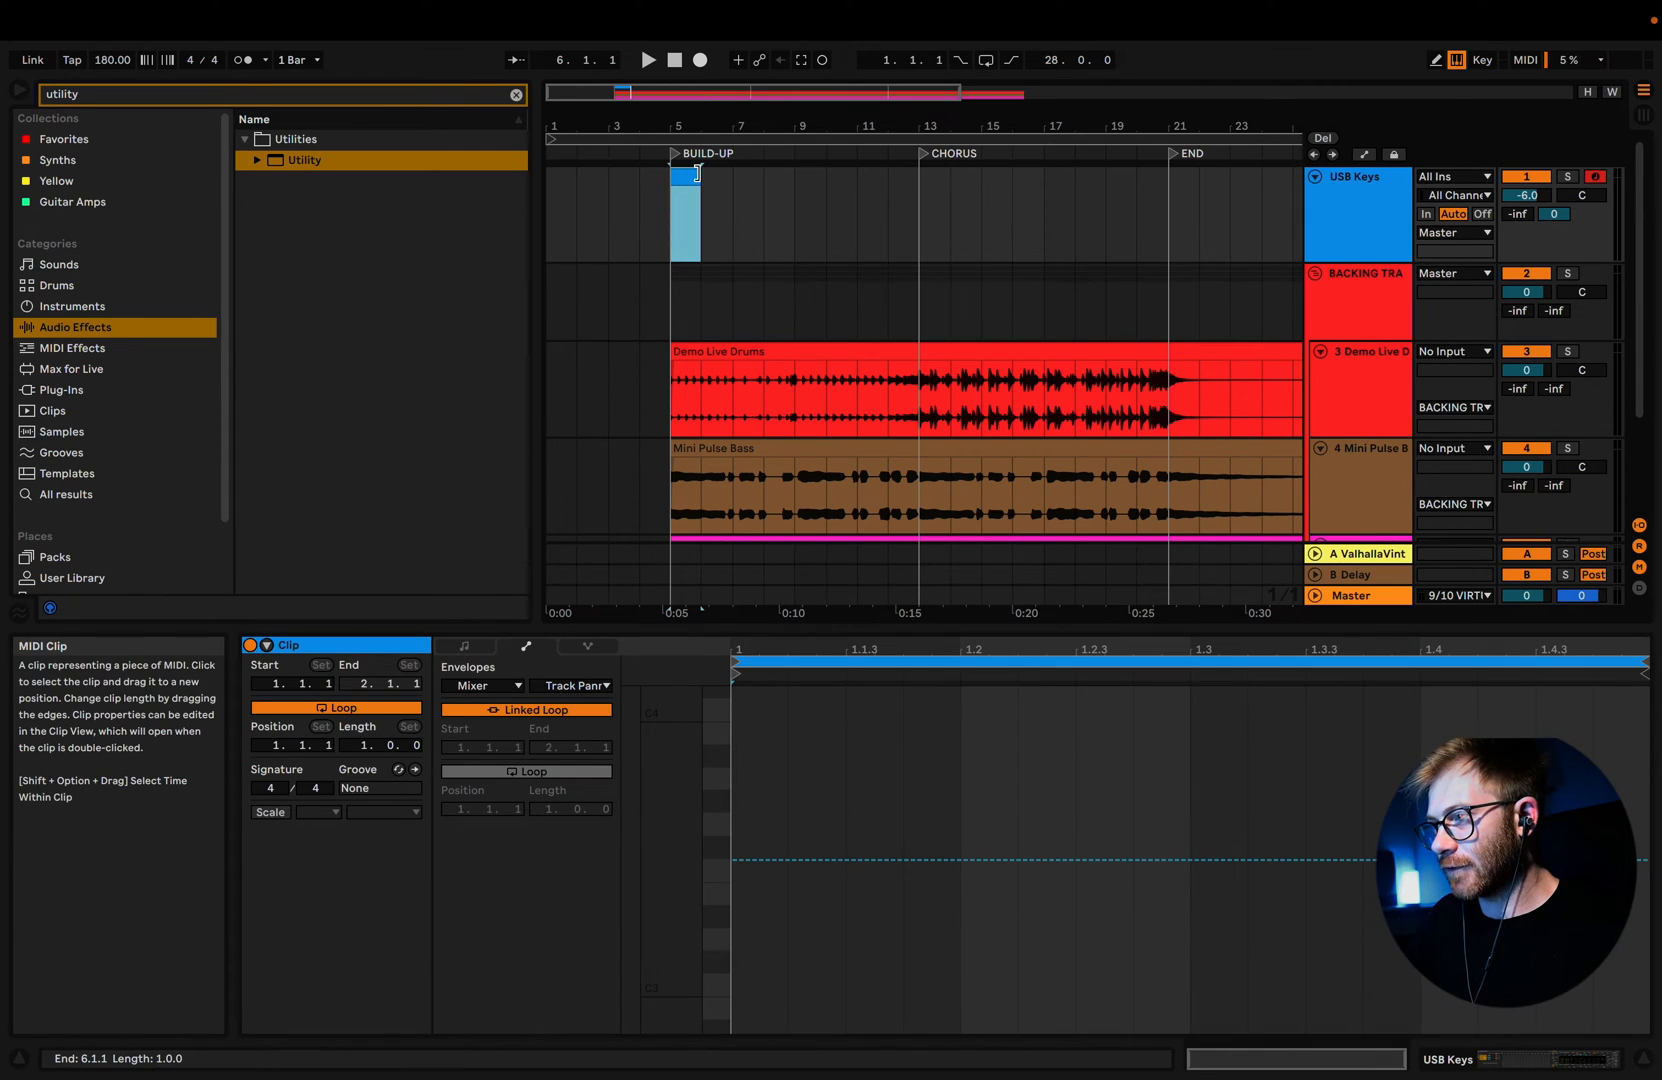
{"action": "left_click_drag", "start_coordinate": [700, 200], "coordinate": [1230, 200]}
{"action": "scroll", "coordinate": [899, 234], "scroll_direction": "left", "scroll_amount": 3}
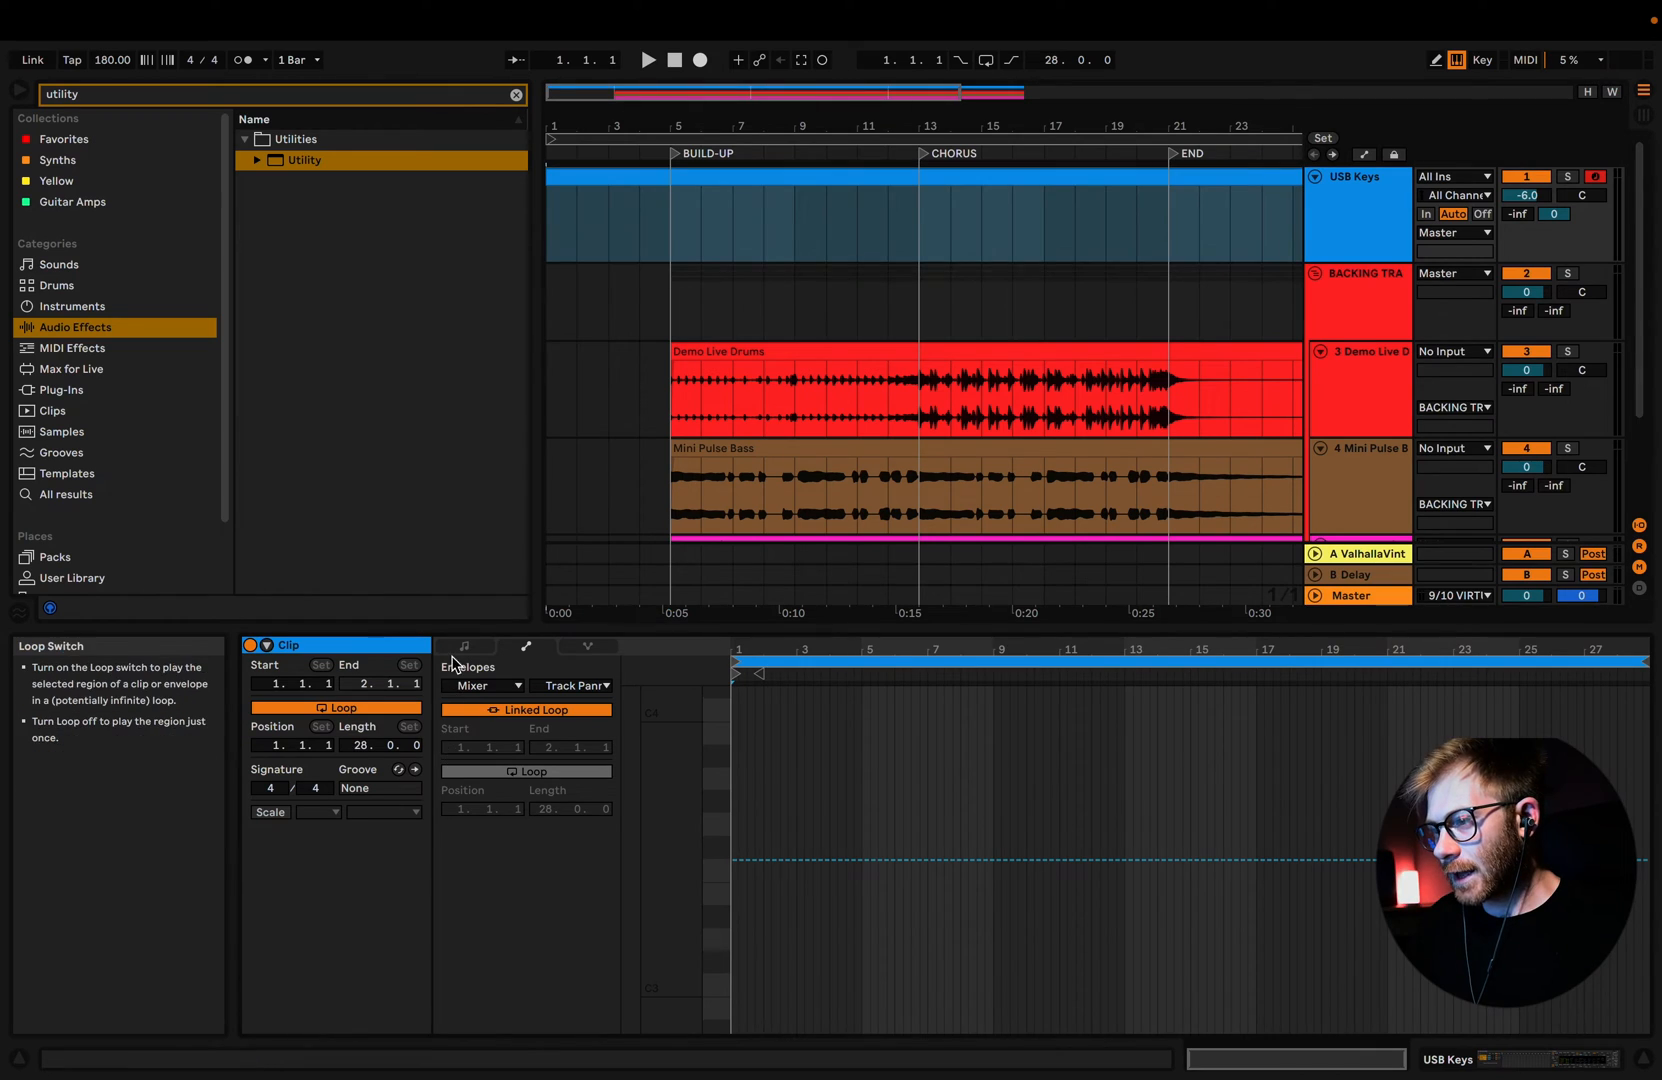
Step: Show the Instrument Rack's Chain Selector envelope in the USB Keys clip
{"action": "left_click", "coordinate": [464, 646]}
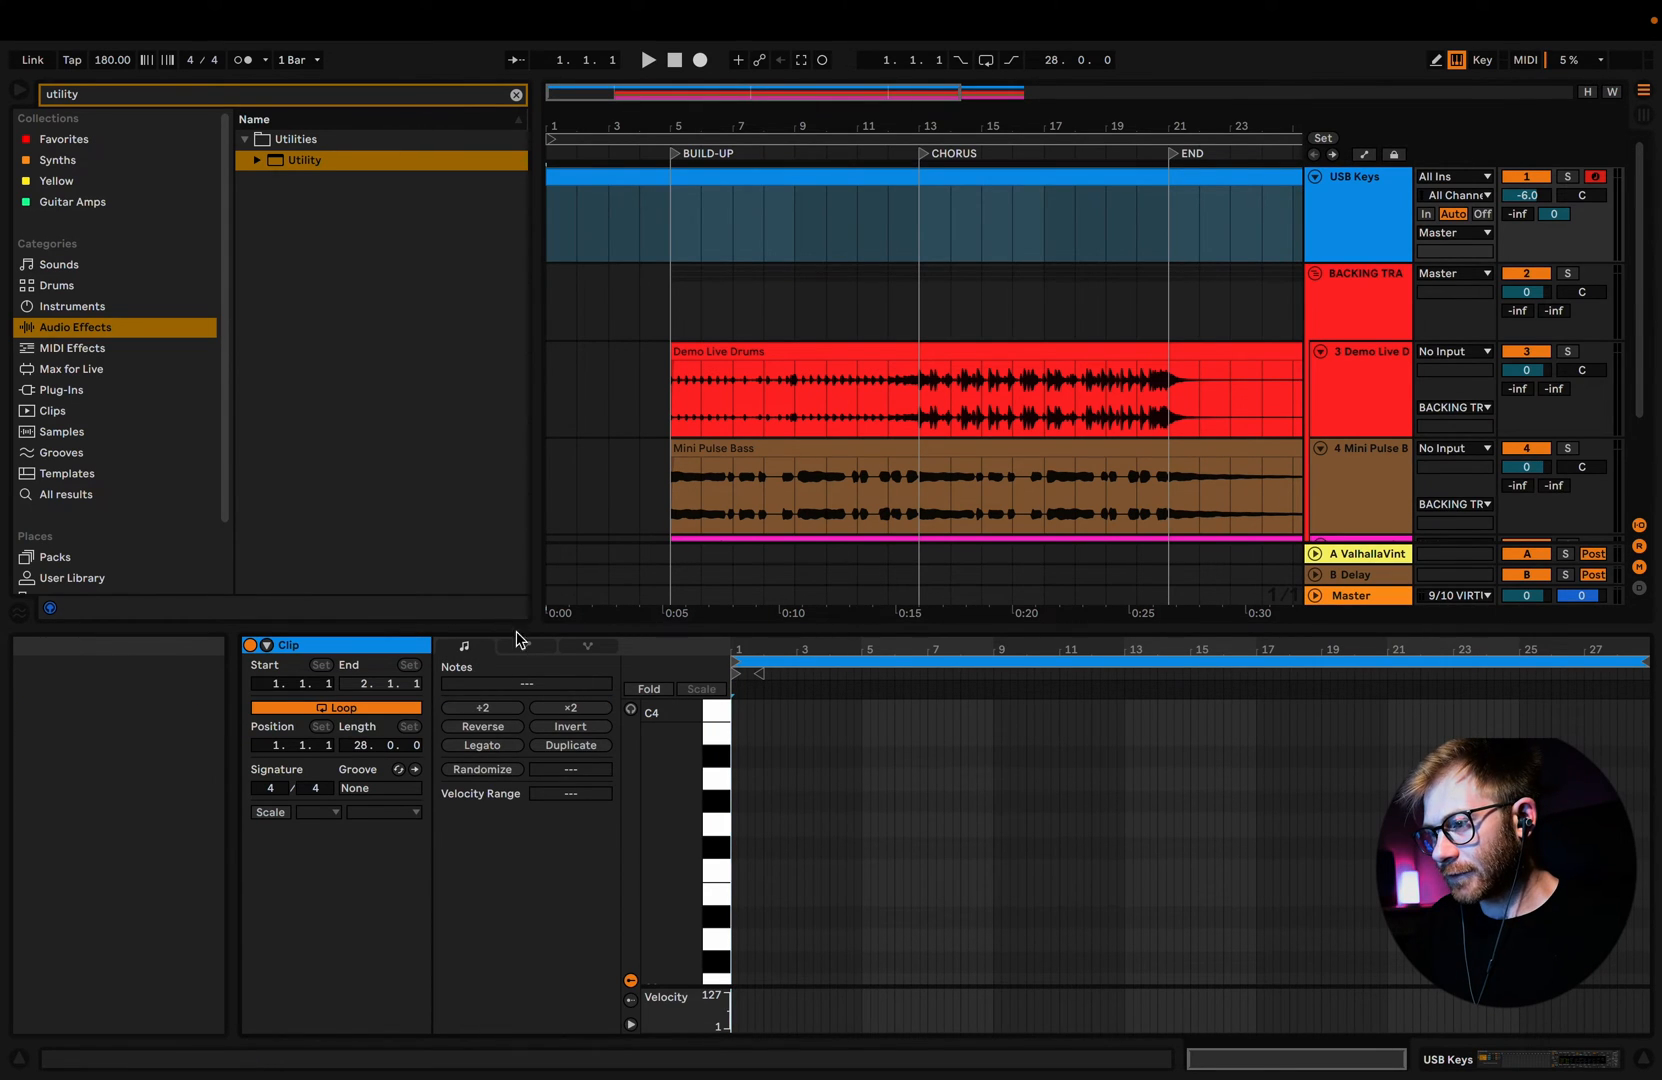
{"action": "left_click", "coordinate": [524, 648]}
{"action": "left_click", "coordinate": [490, 686]}
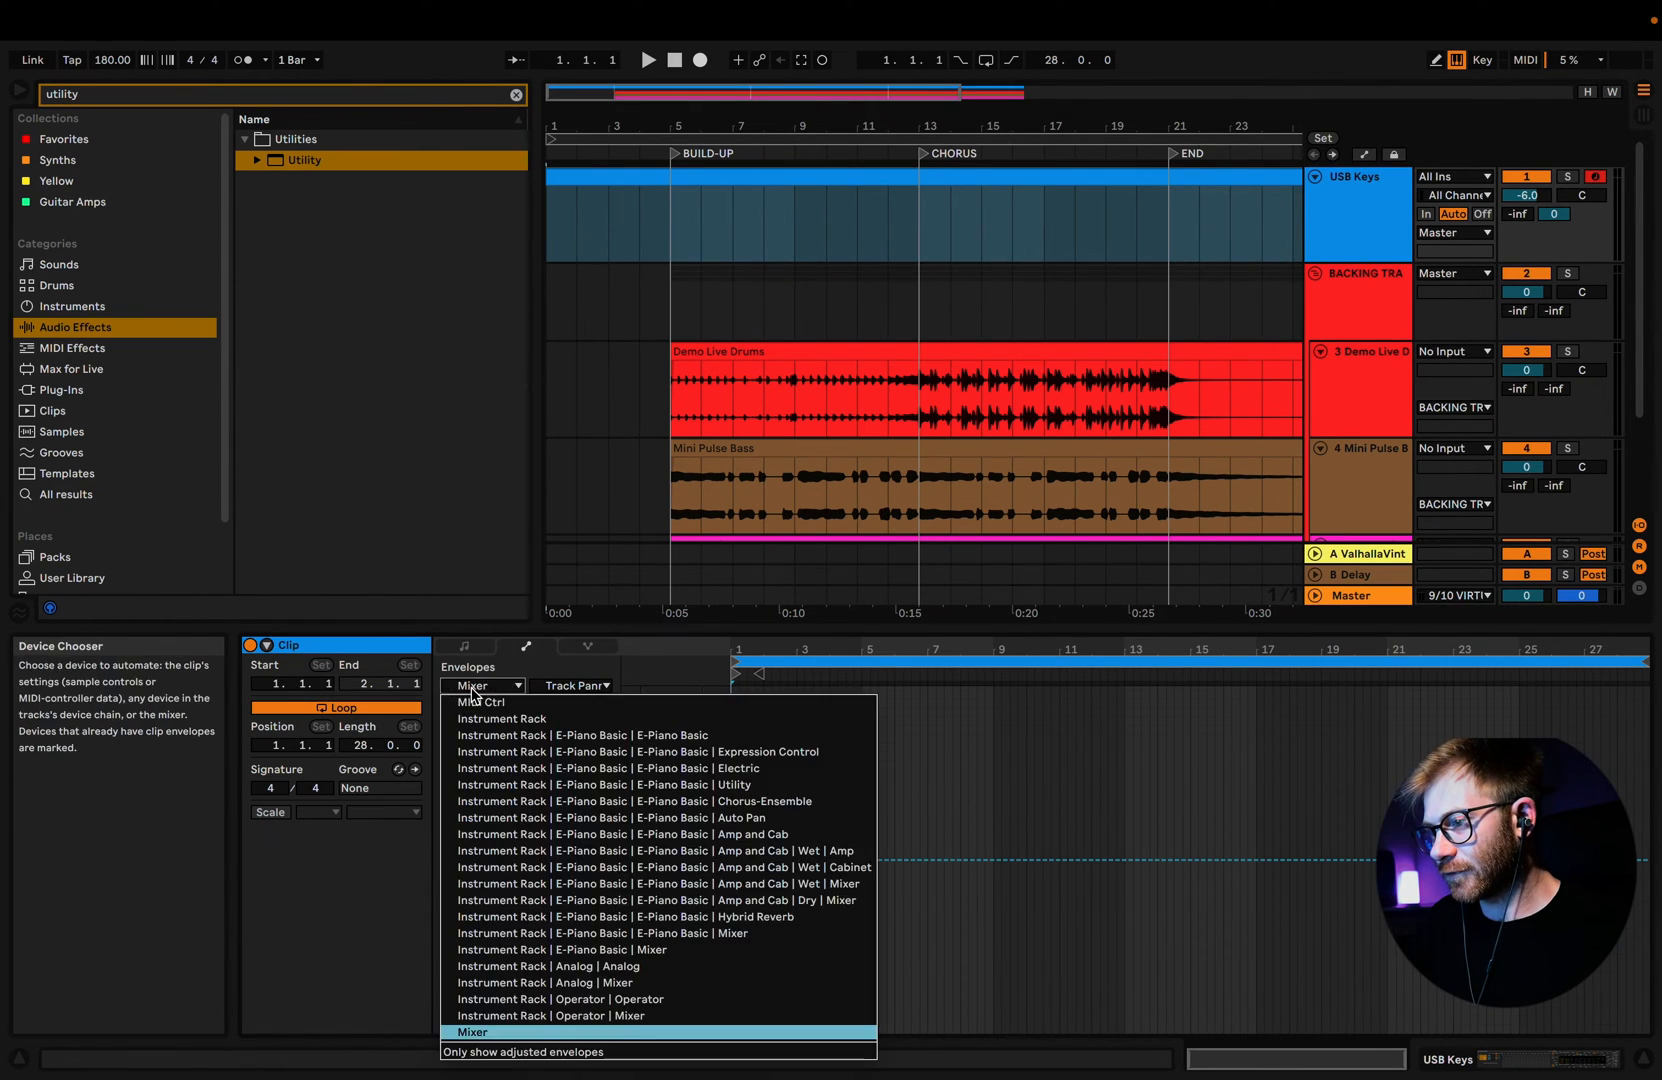
{"action": "left_click", "coordinate": [558, 692]}
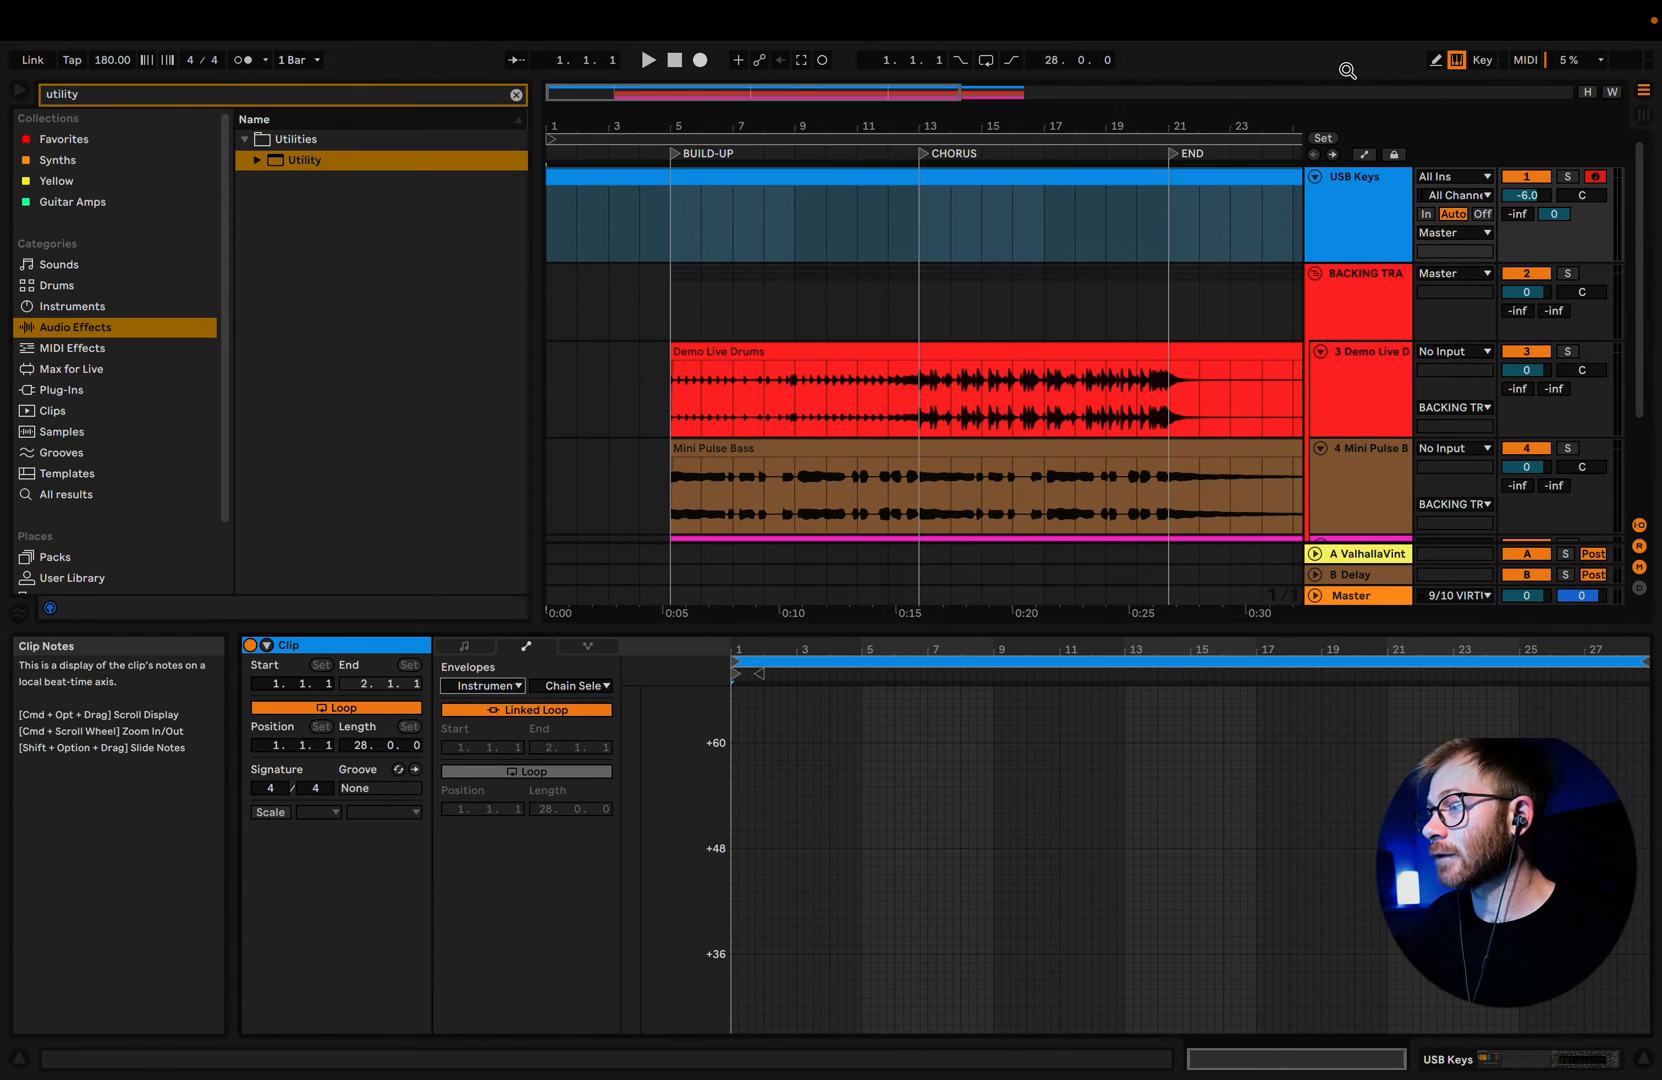
{"action": "left_click", "coordinate": [757, 798]}
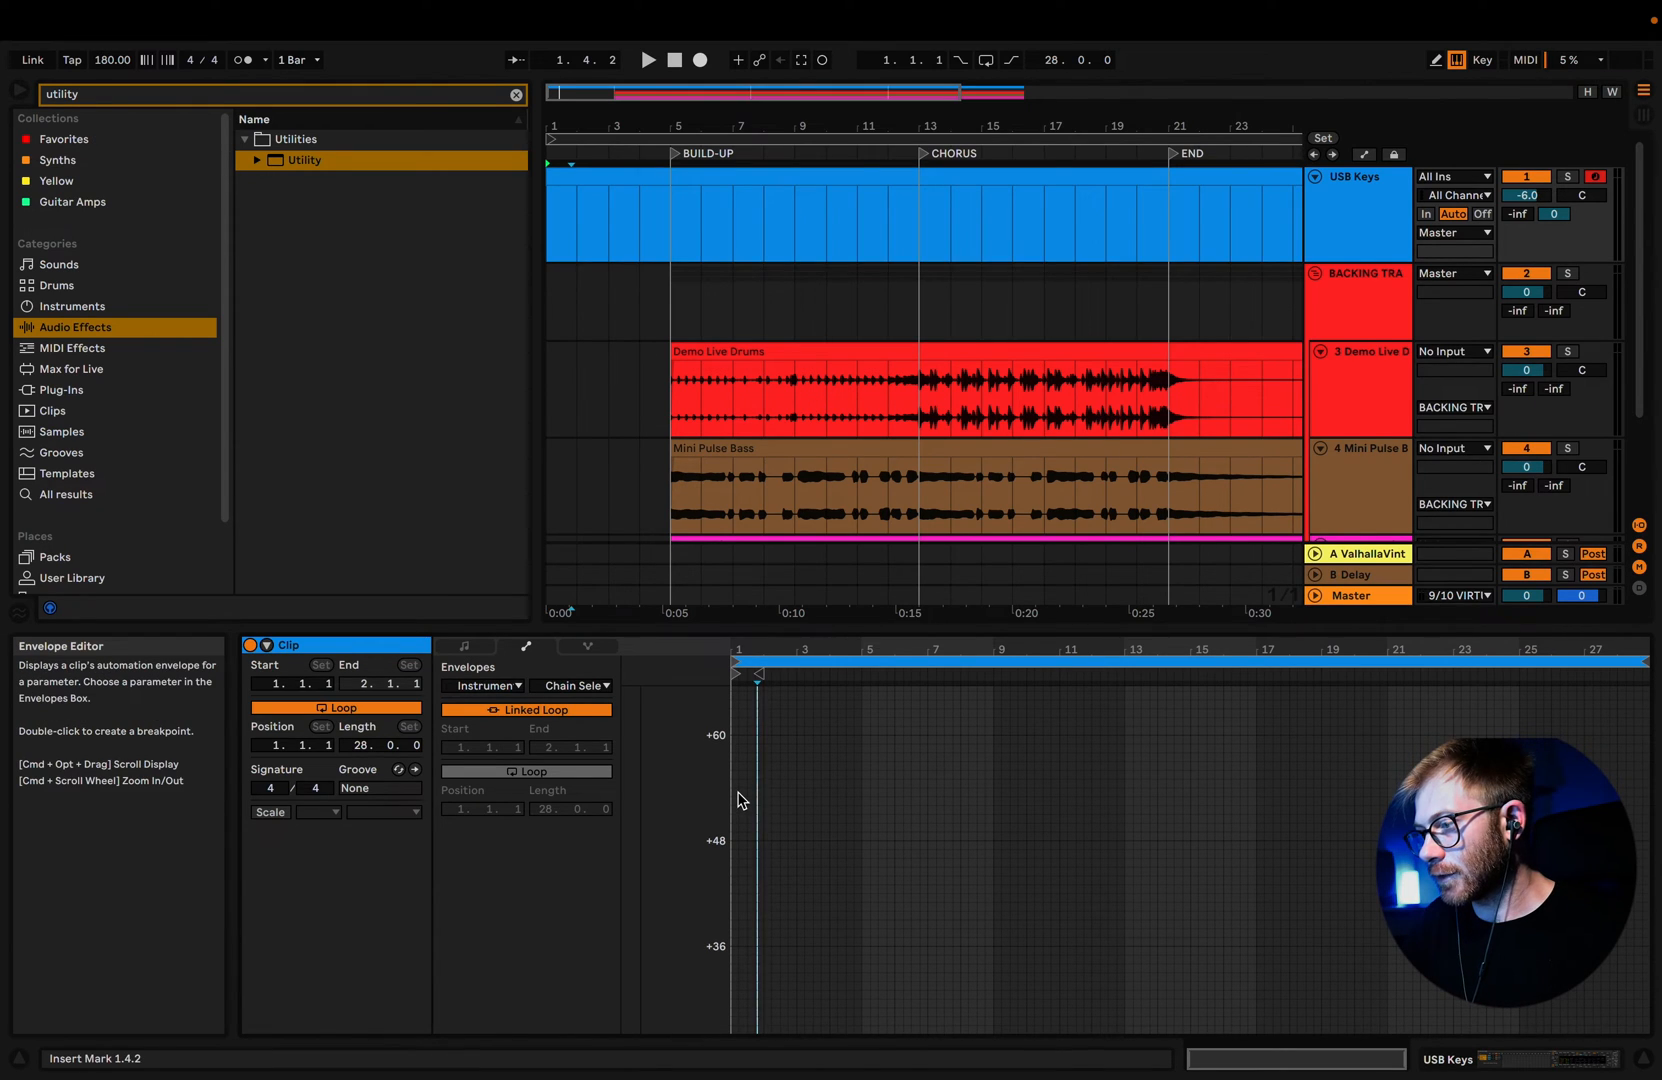
Step: Hold the Chain Selector envelope at 0 across the whole USB Keys clip and briefly play its start
{"action": "left_click", "coordinate": [686, 174]}
{"action": "left_click", "coordinate": [779, 820]}
{"action": "key", "text": "space"}
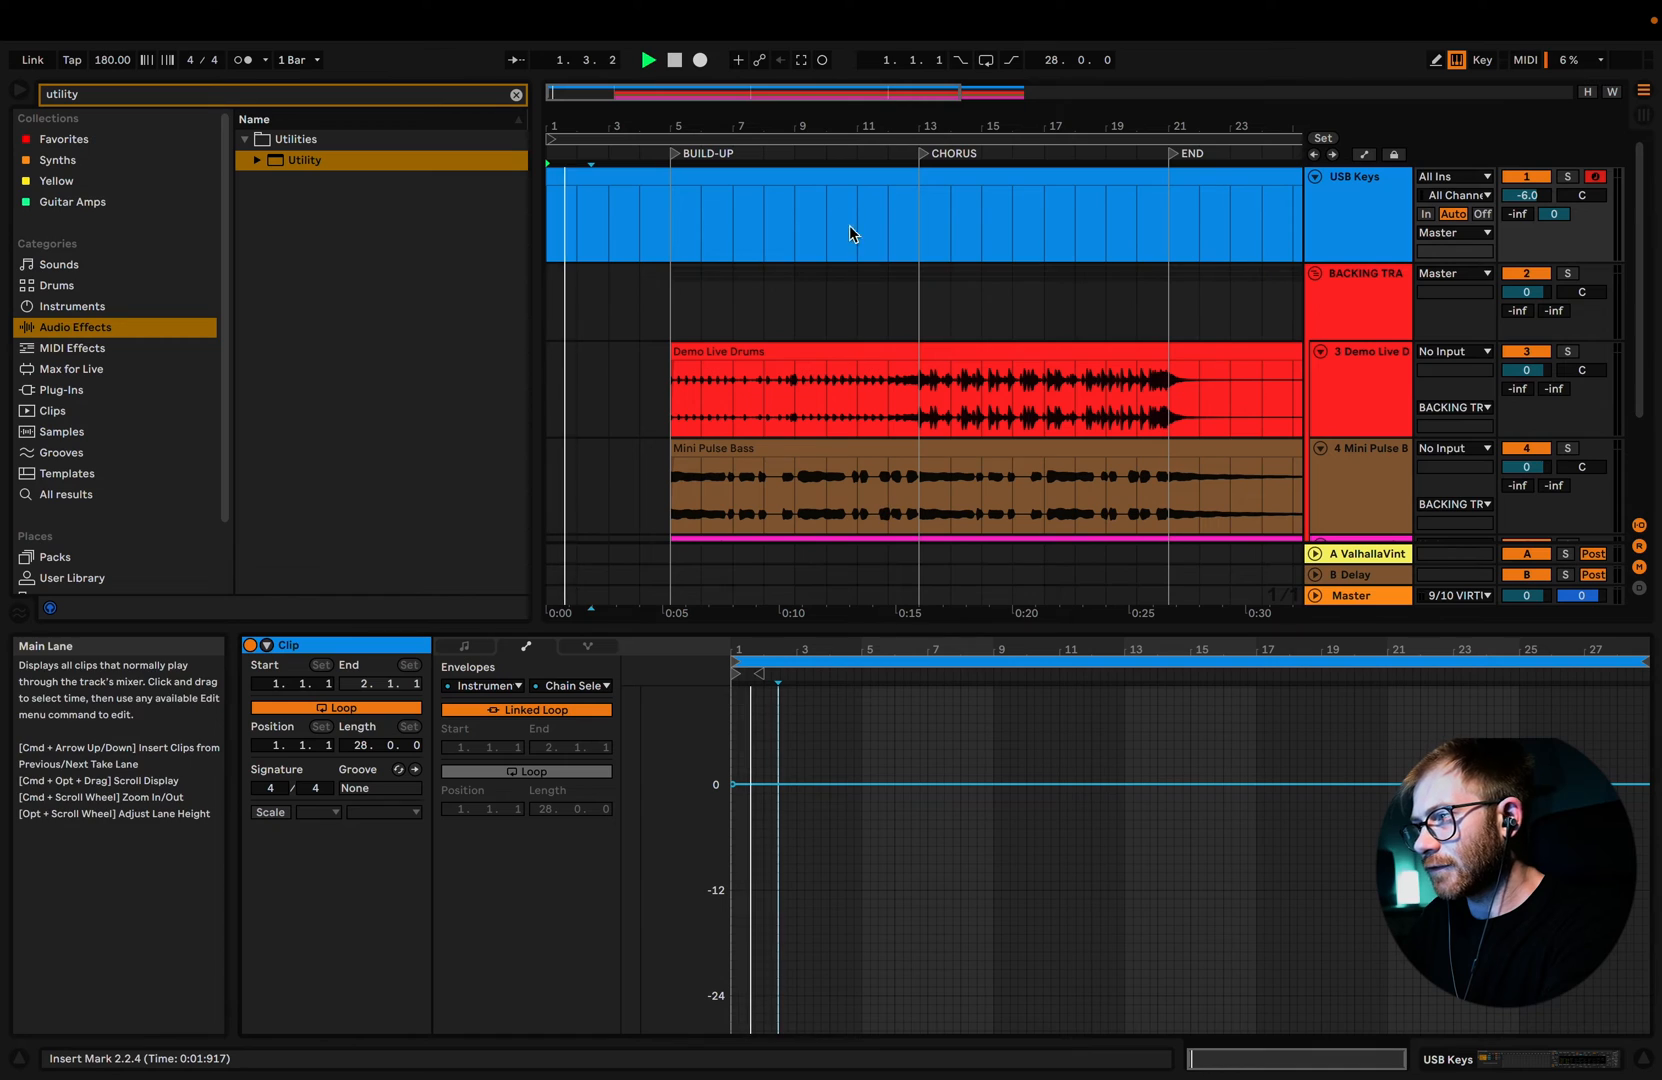
{"action": "key", "text": "space"}
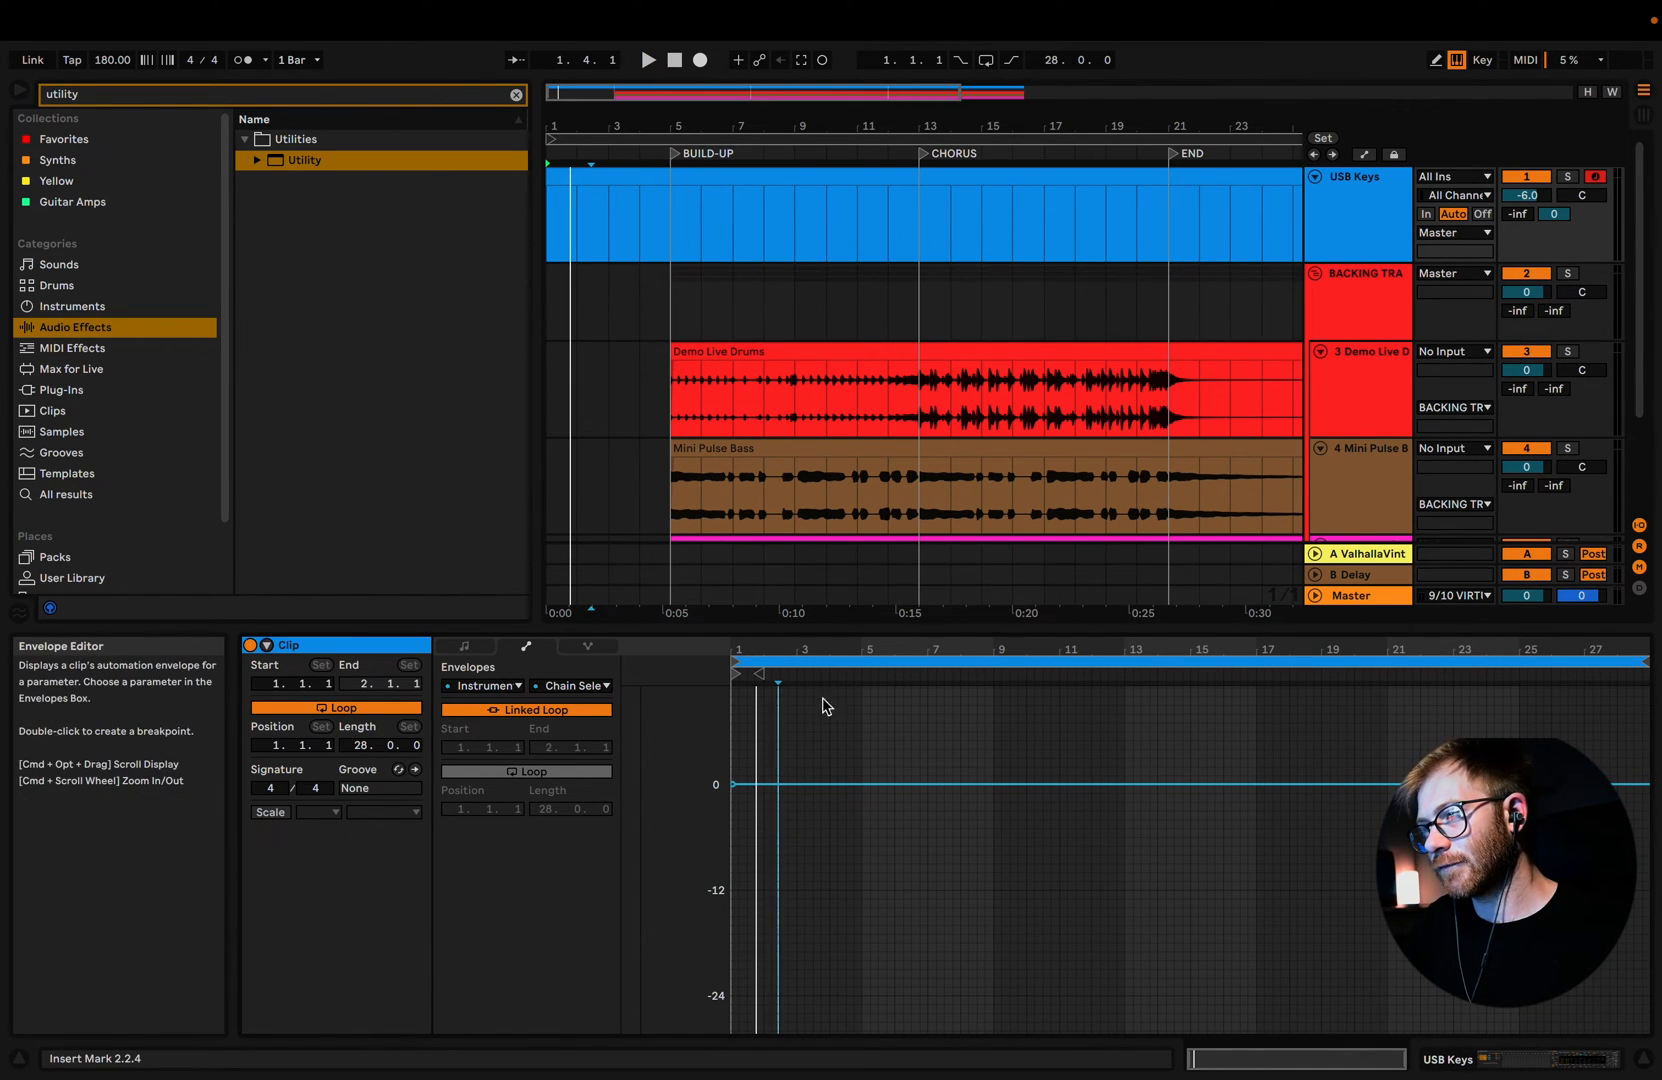
{"action": "scroll", "coordinate": [1123, 816], "scroll_direction": "up", "scroll_amount": 5}
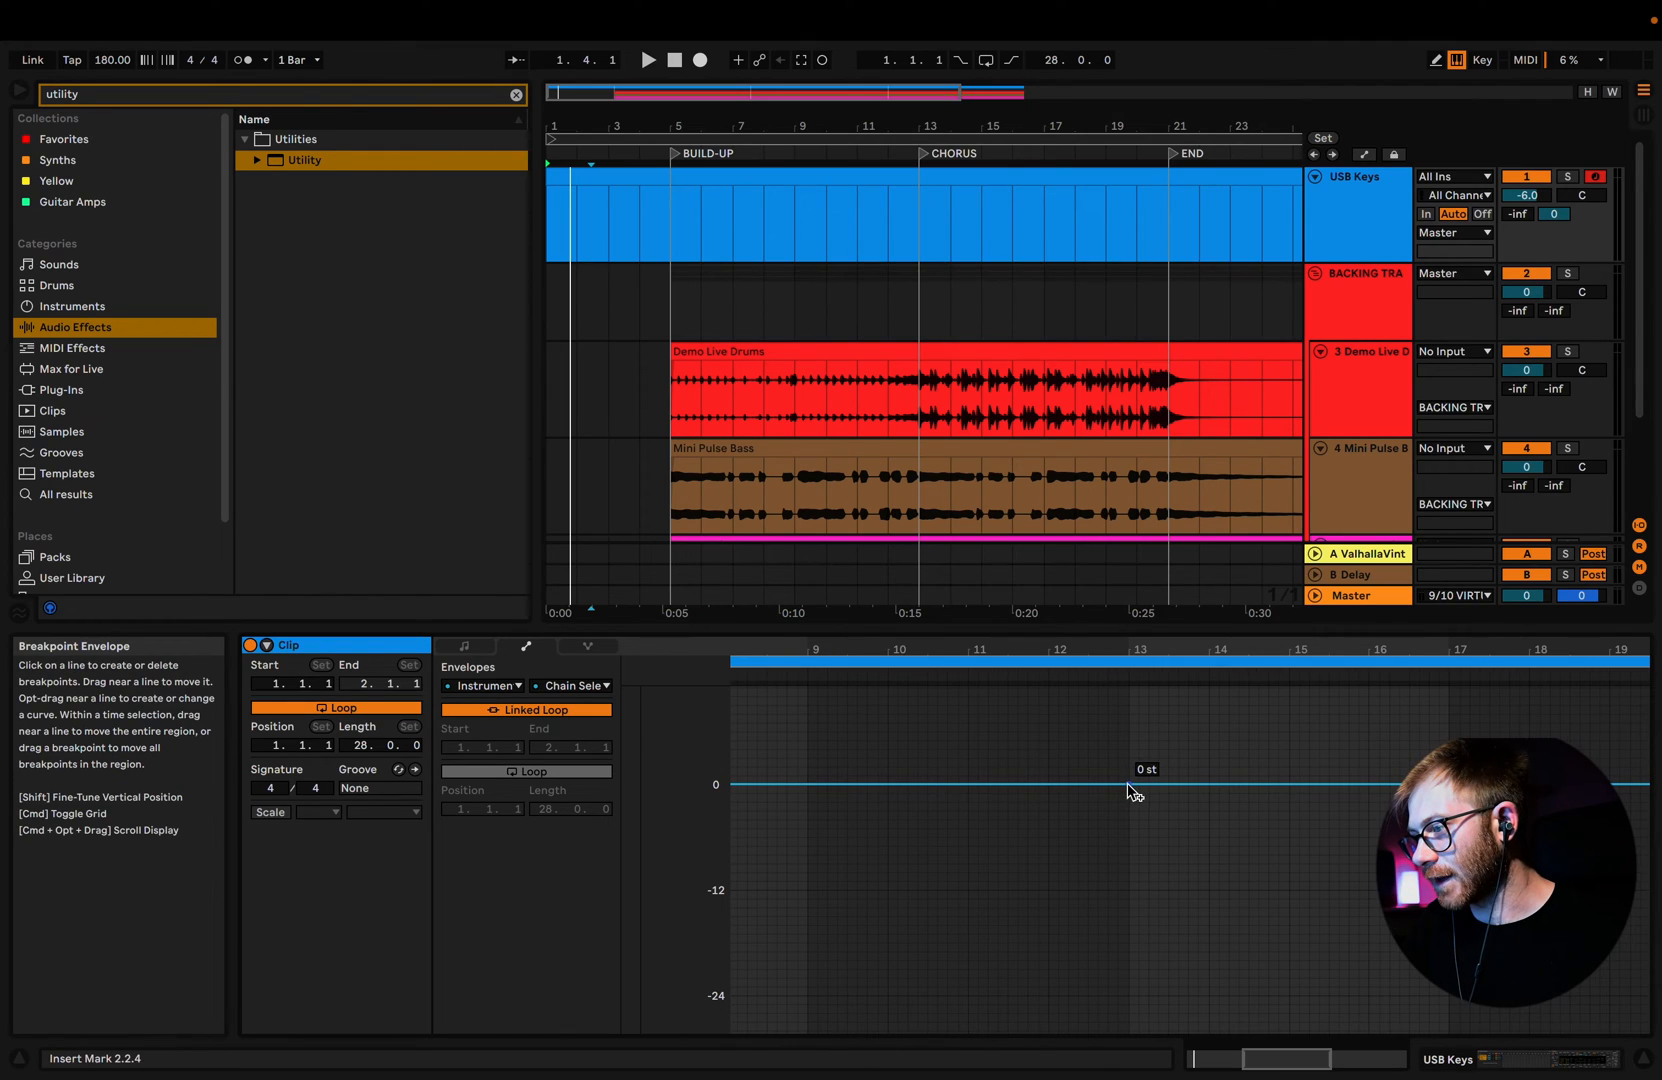
{"action": "left_click", "coordinate": [1129, 785]}
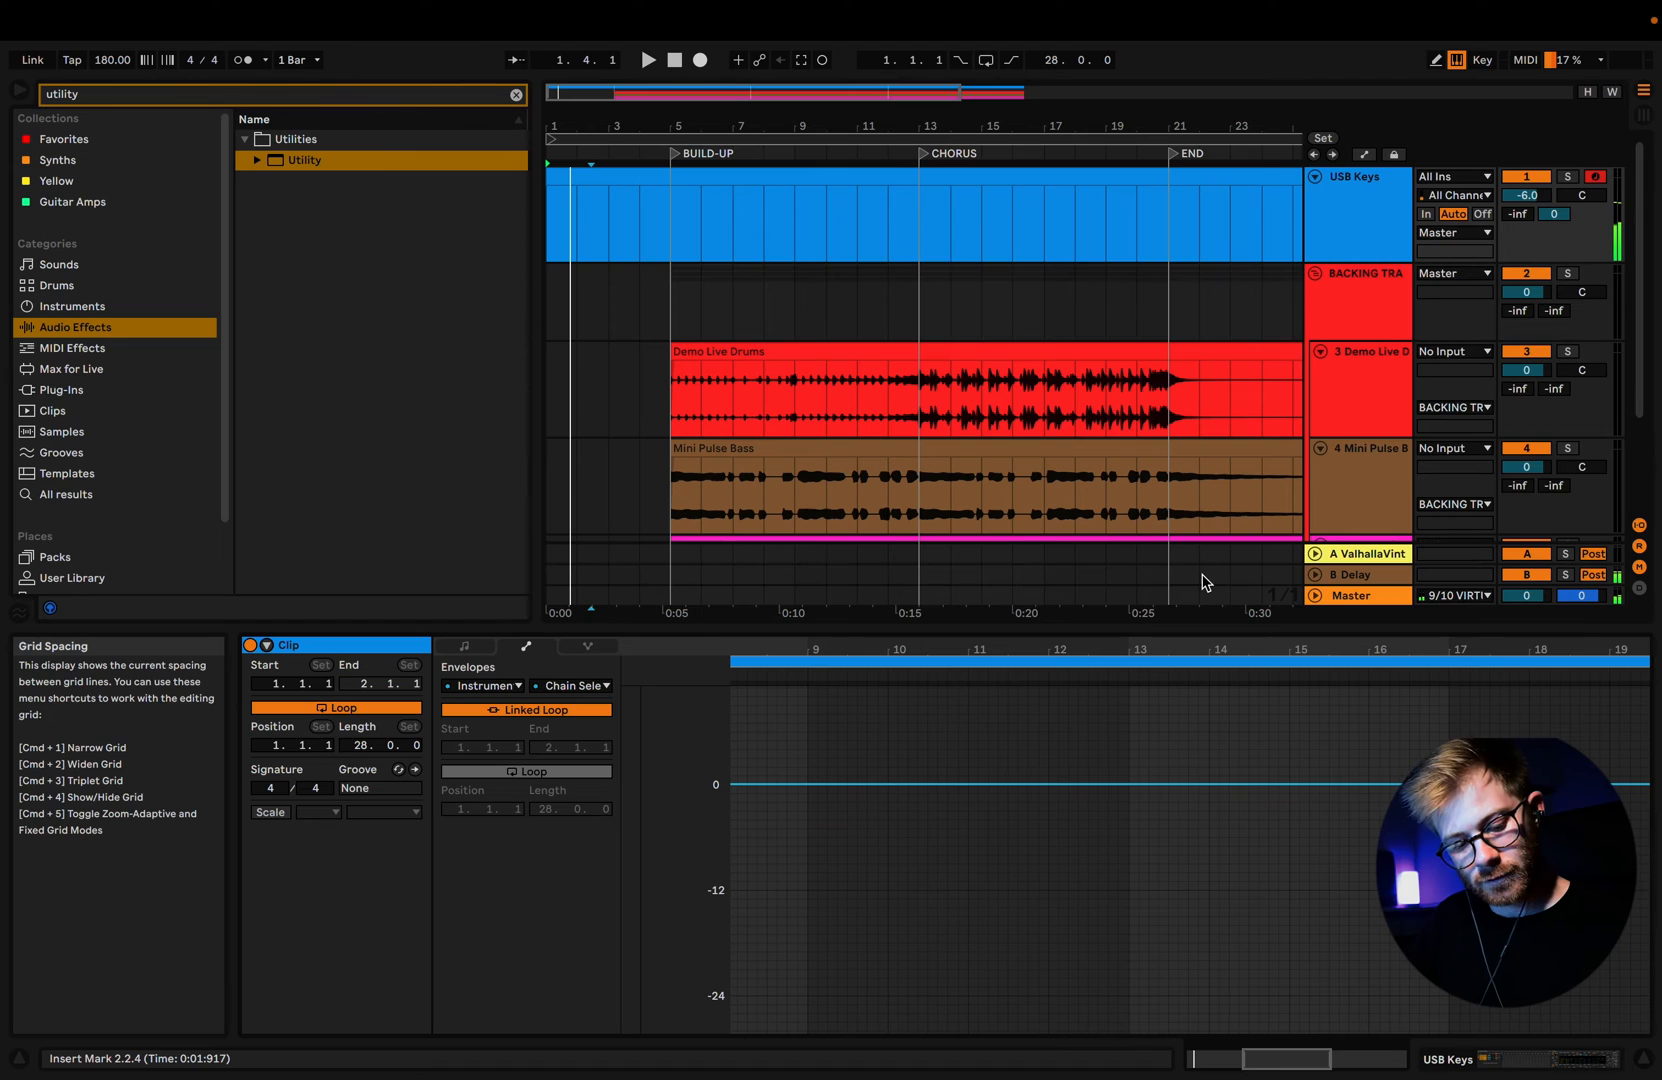
Step: Set the USB Keys clip's Mixer B-Delay send envelope to its minimum from bar 1
{"action": "left_click", "coordinate": [490, 686]}
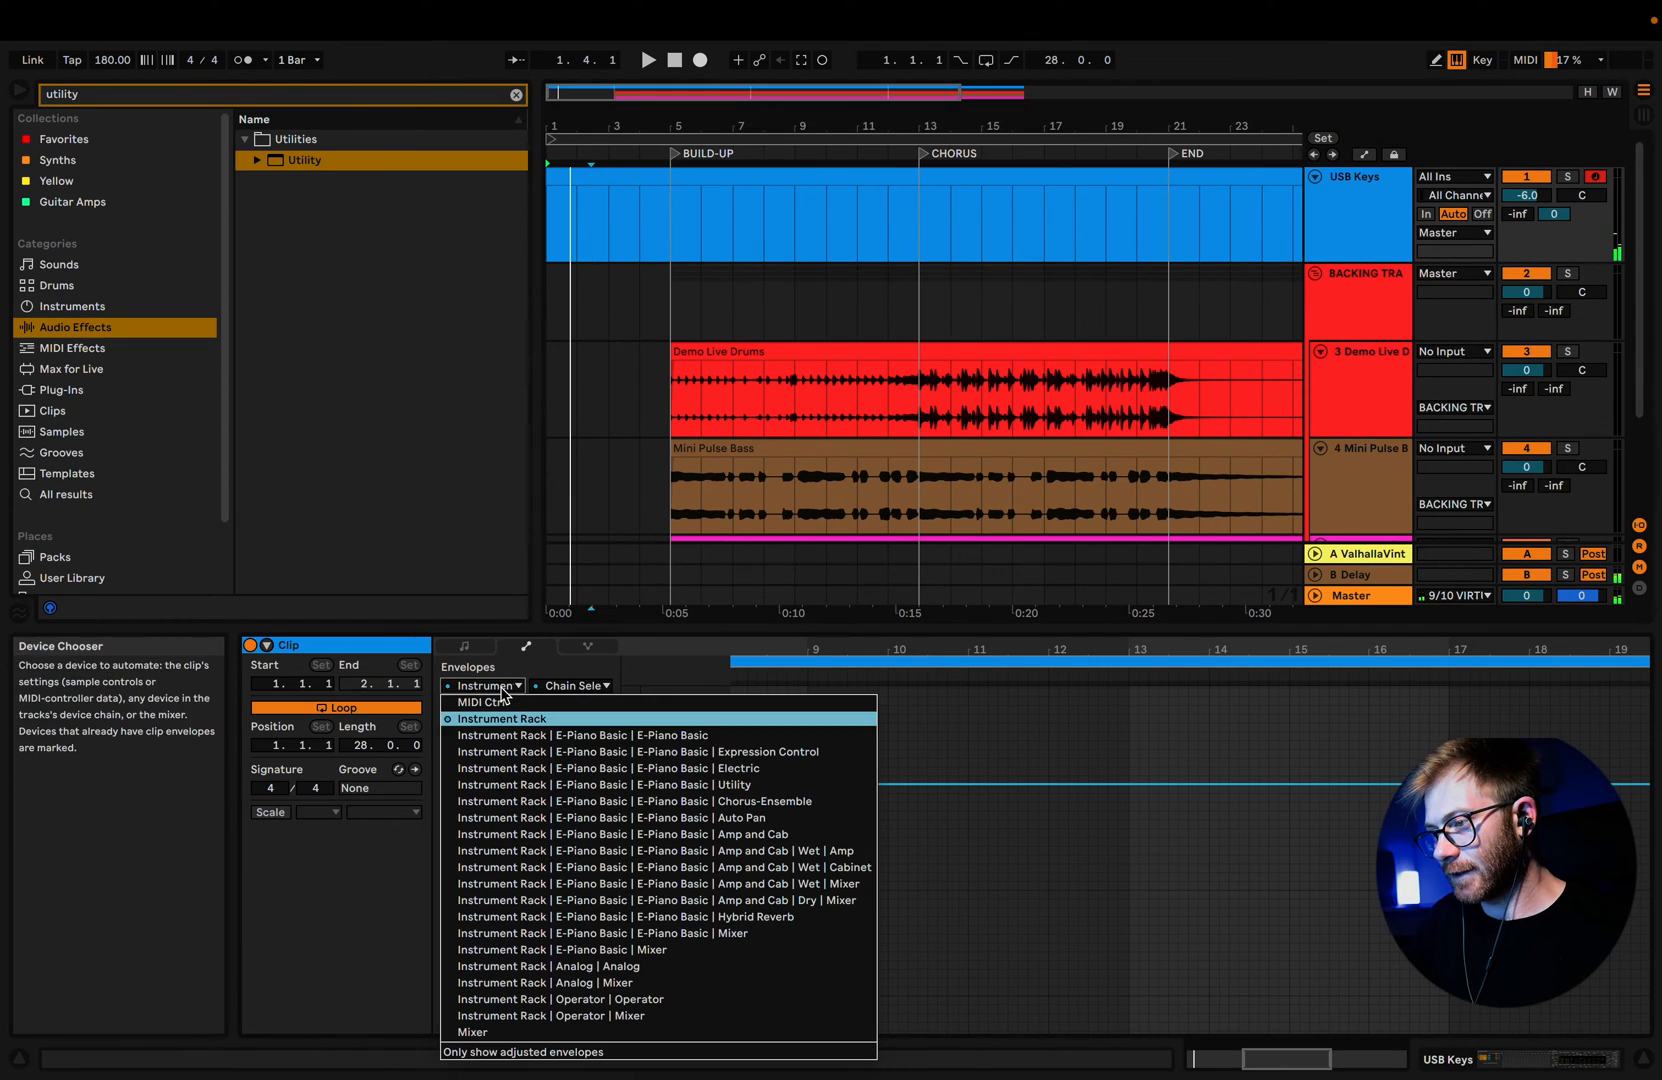
{"action": "left_click", "coordinate": [472, 1032]}
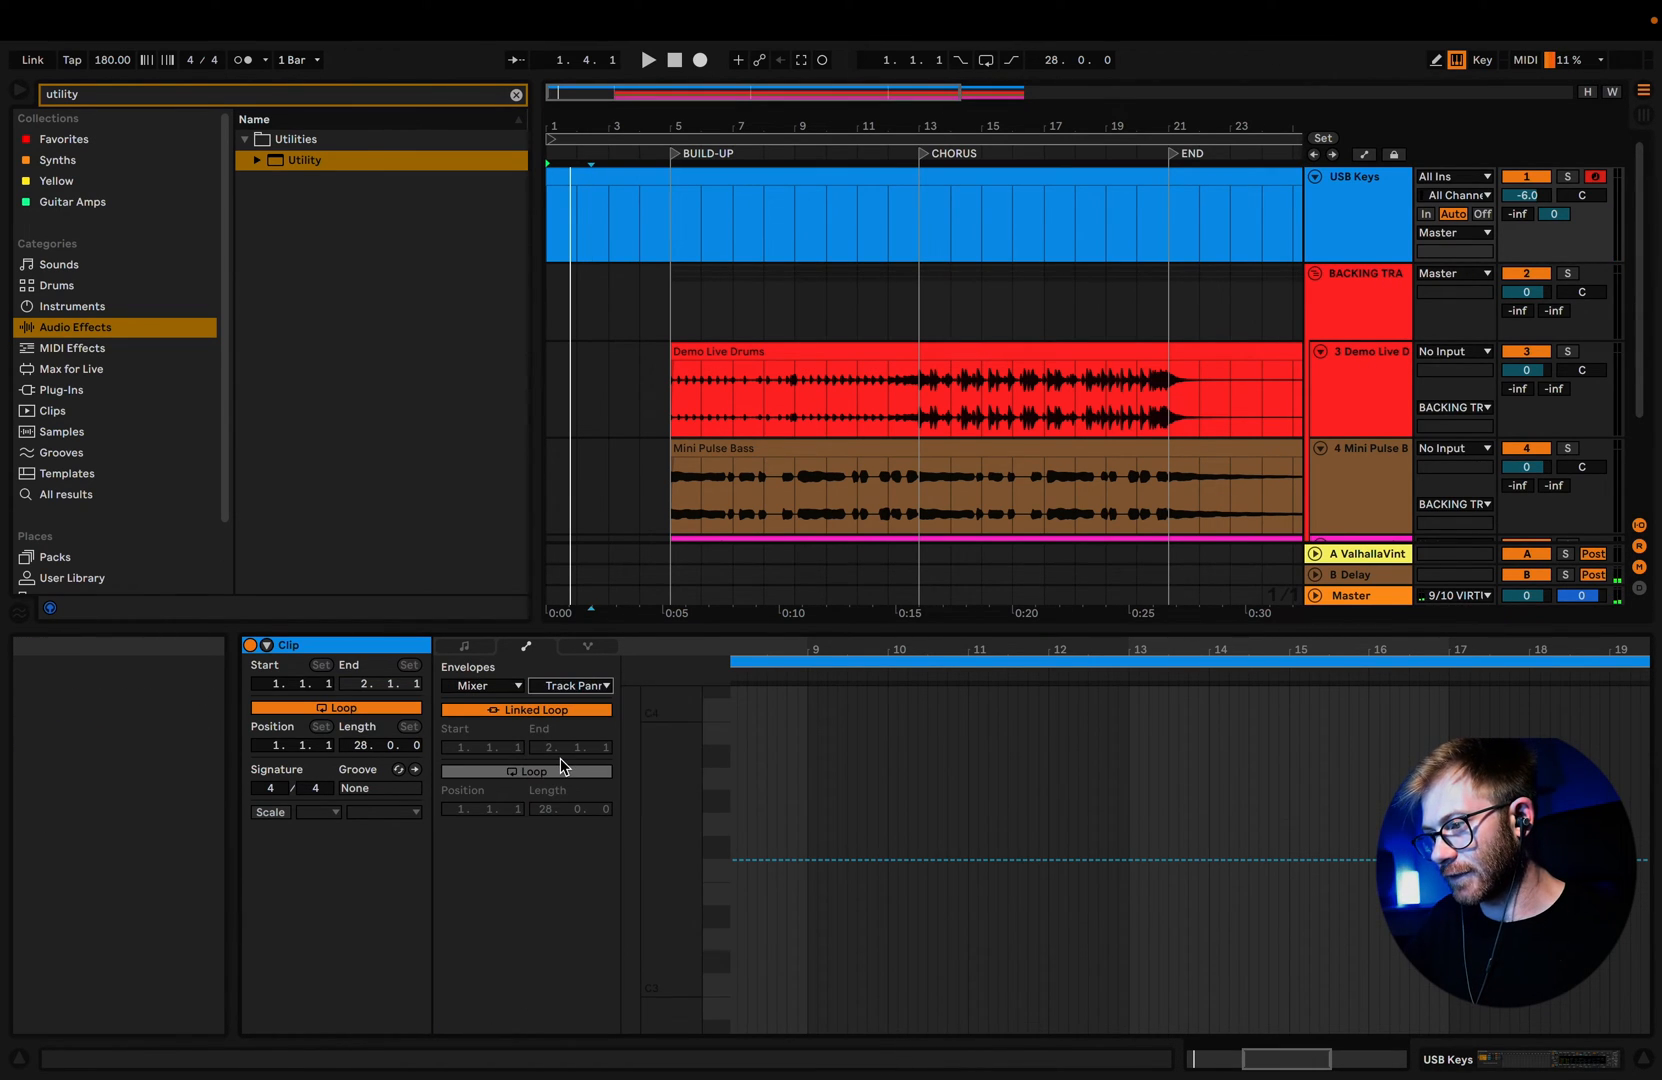
{"action": "left_click", "coordinate": [570, 686]}
{"action": "left_click", "coordinate": [560, 753]}
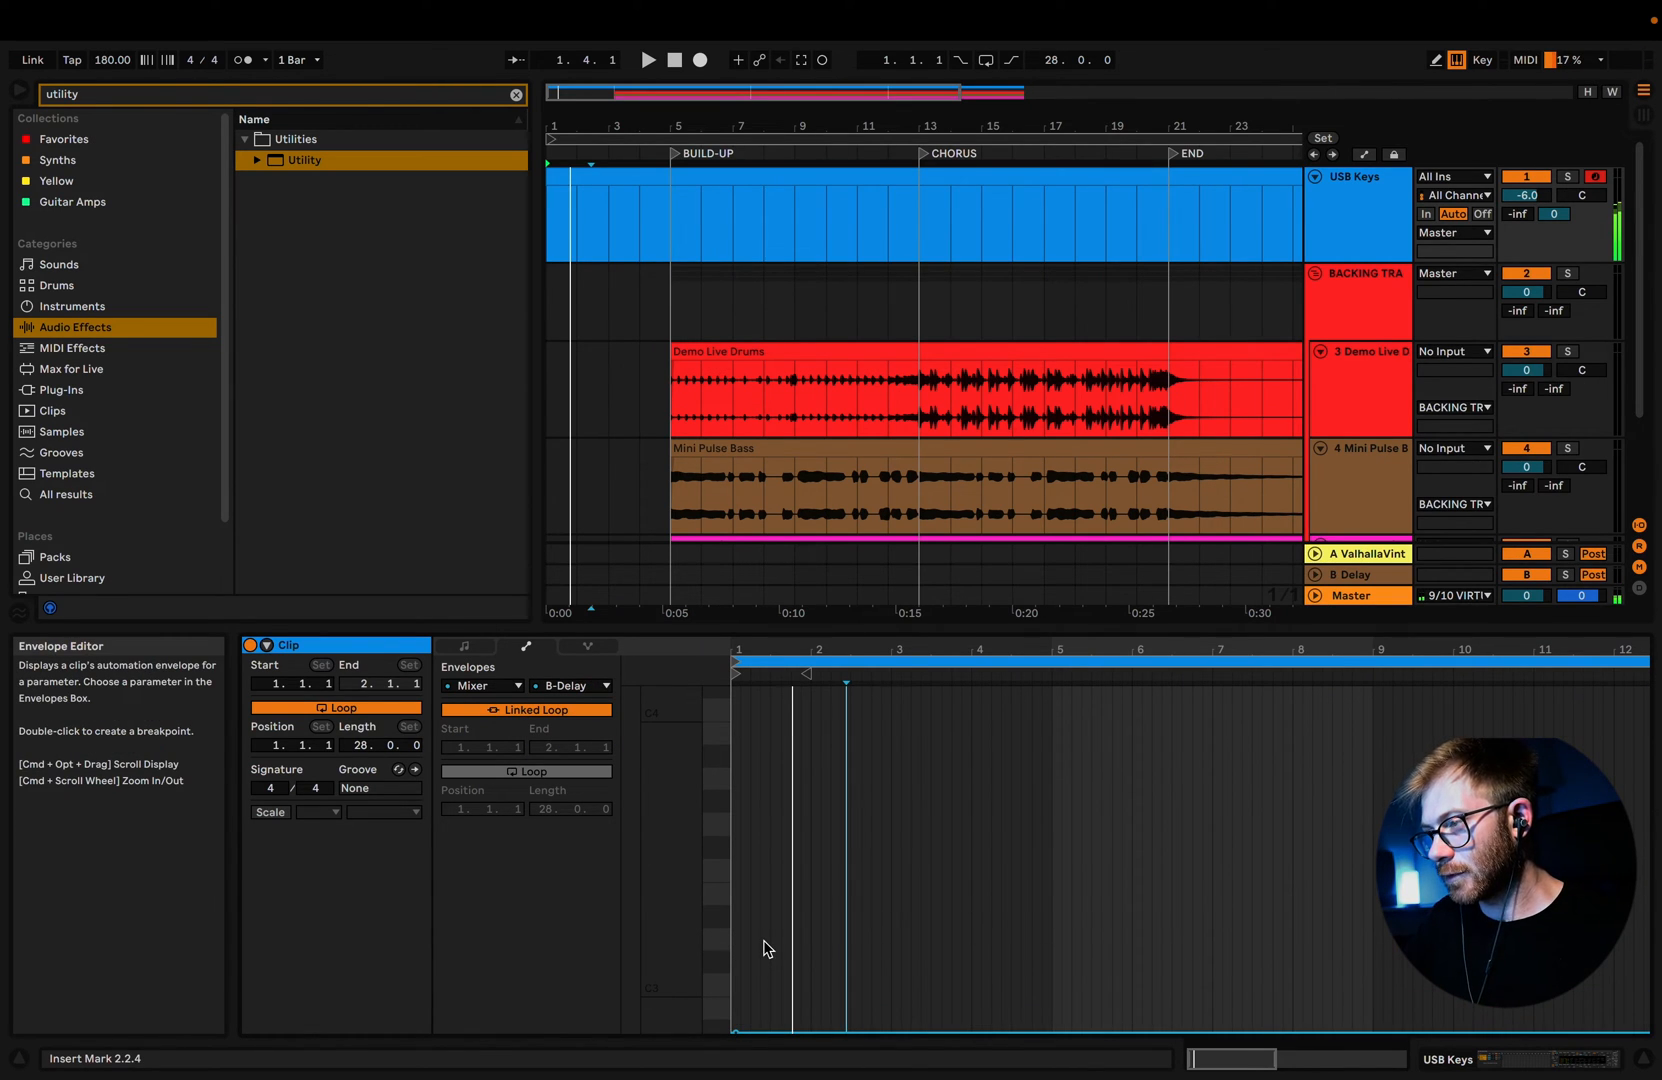
Step: Reopen the Instrument Rack's Chain Selector envelope in the USB Keys clip and step it up to 1 at bar 13
{"action": "left_click", "coordinate": [483, 686]}
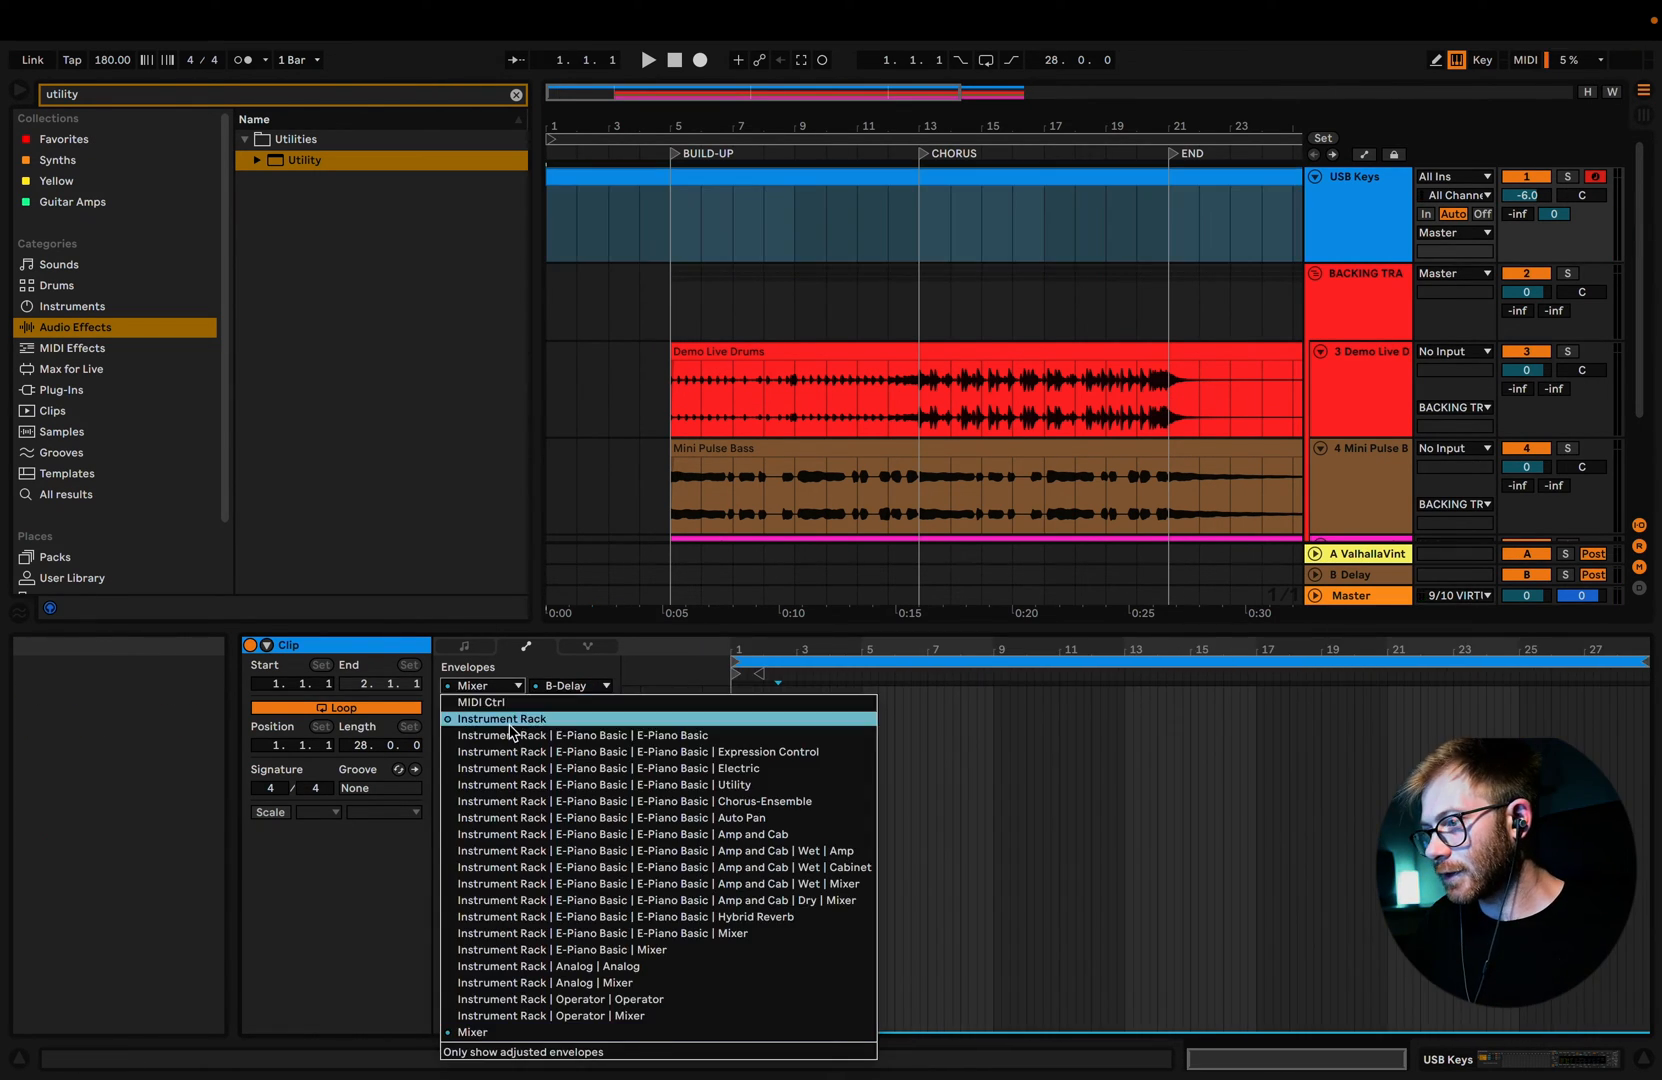
{"action": "left_click", "coordinate": [510, 722]}
{"action": "left_click", "coordinate": [483, 686]}
{"action": "left_click", "coordinate": [490, 714]}
{"action": "left_click", "coordinate": [572, 686]}
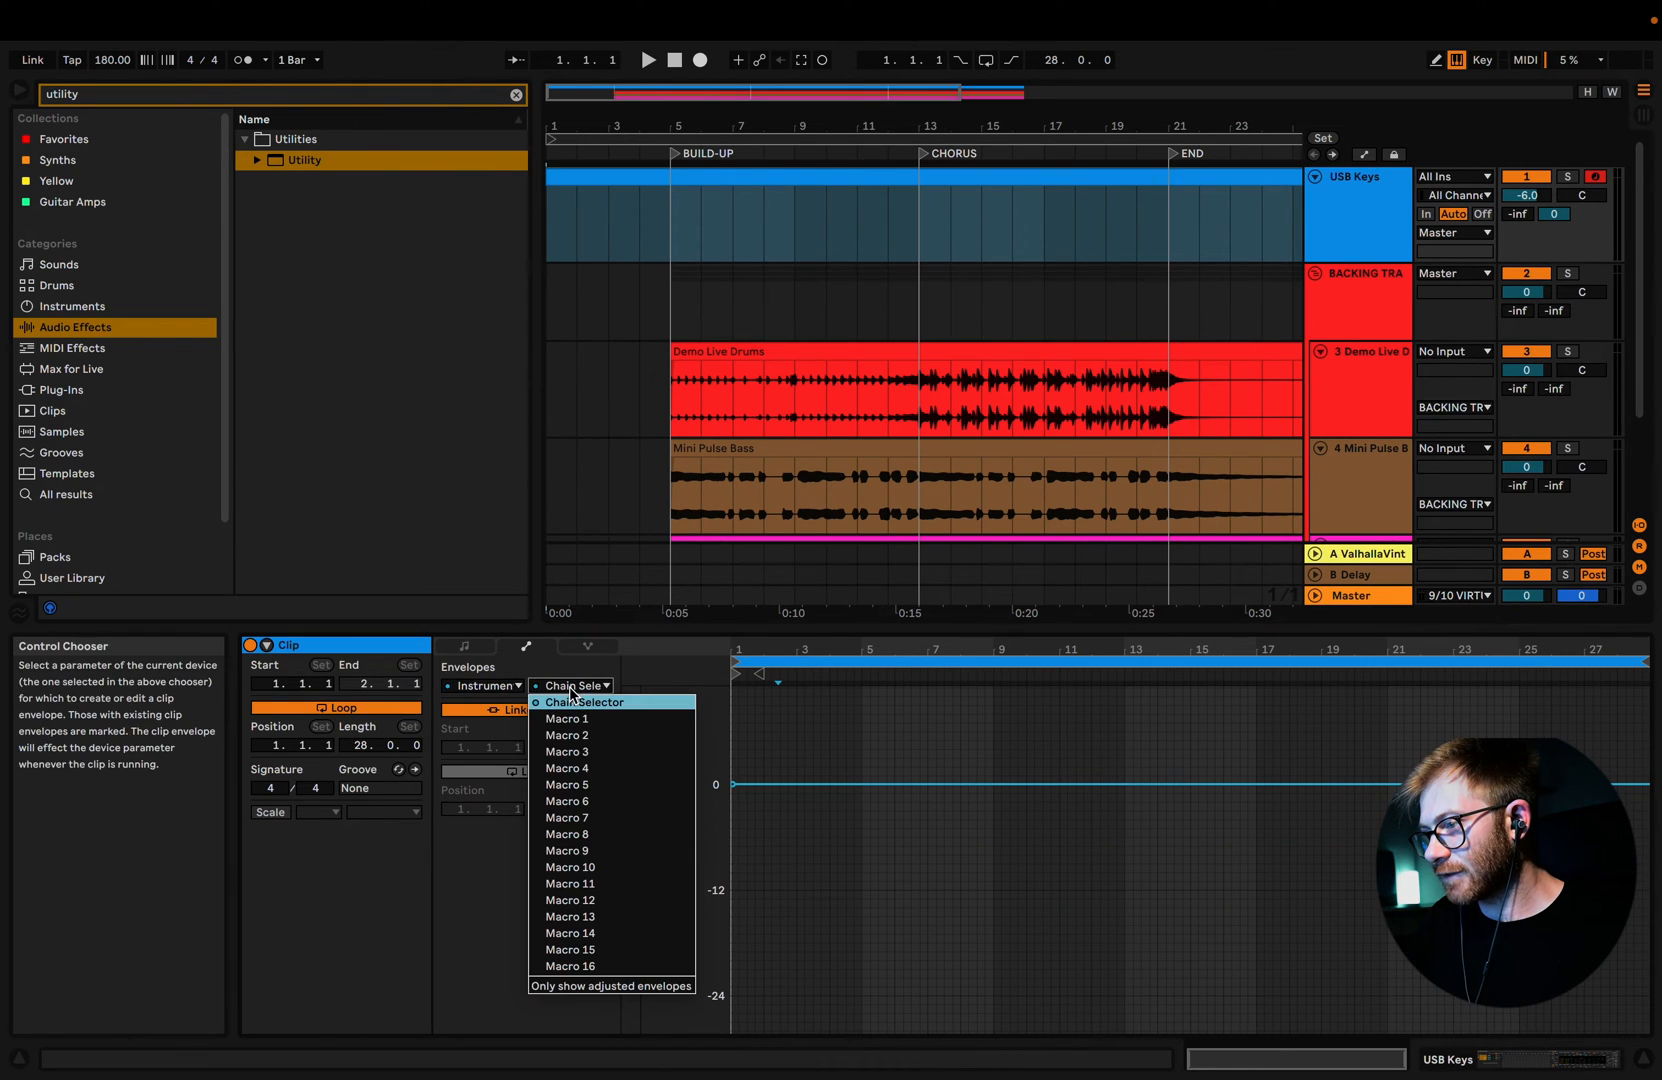
{"action": "left_click", "coordinate": [583, 703]}
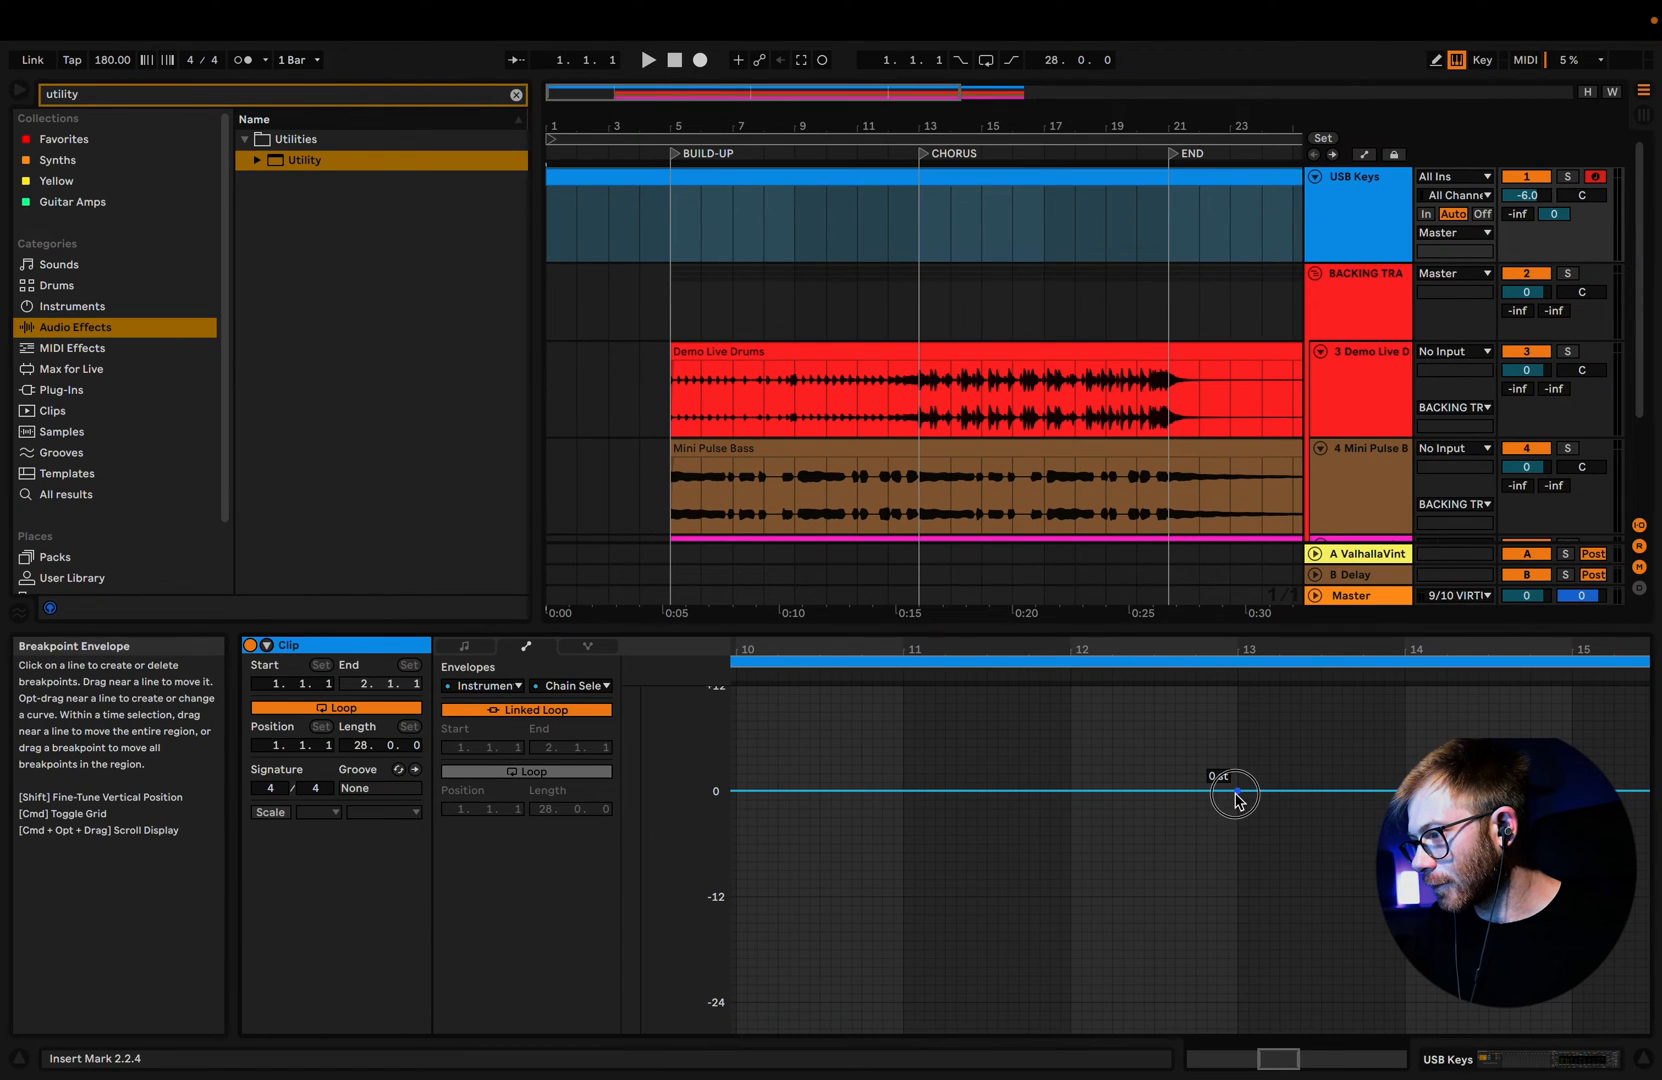
{"action": "left_click_drag", "start_coordinate": [1236, 792], "coordinate": [1237, 783]}
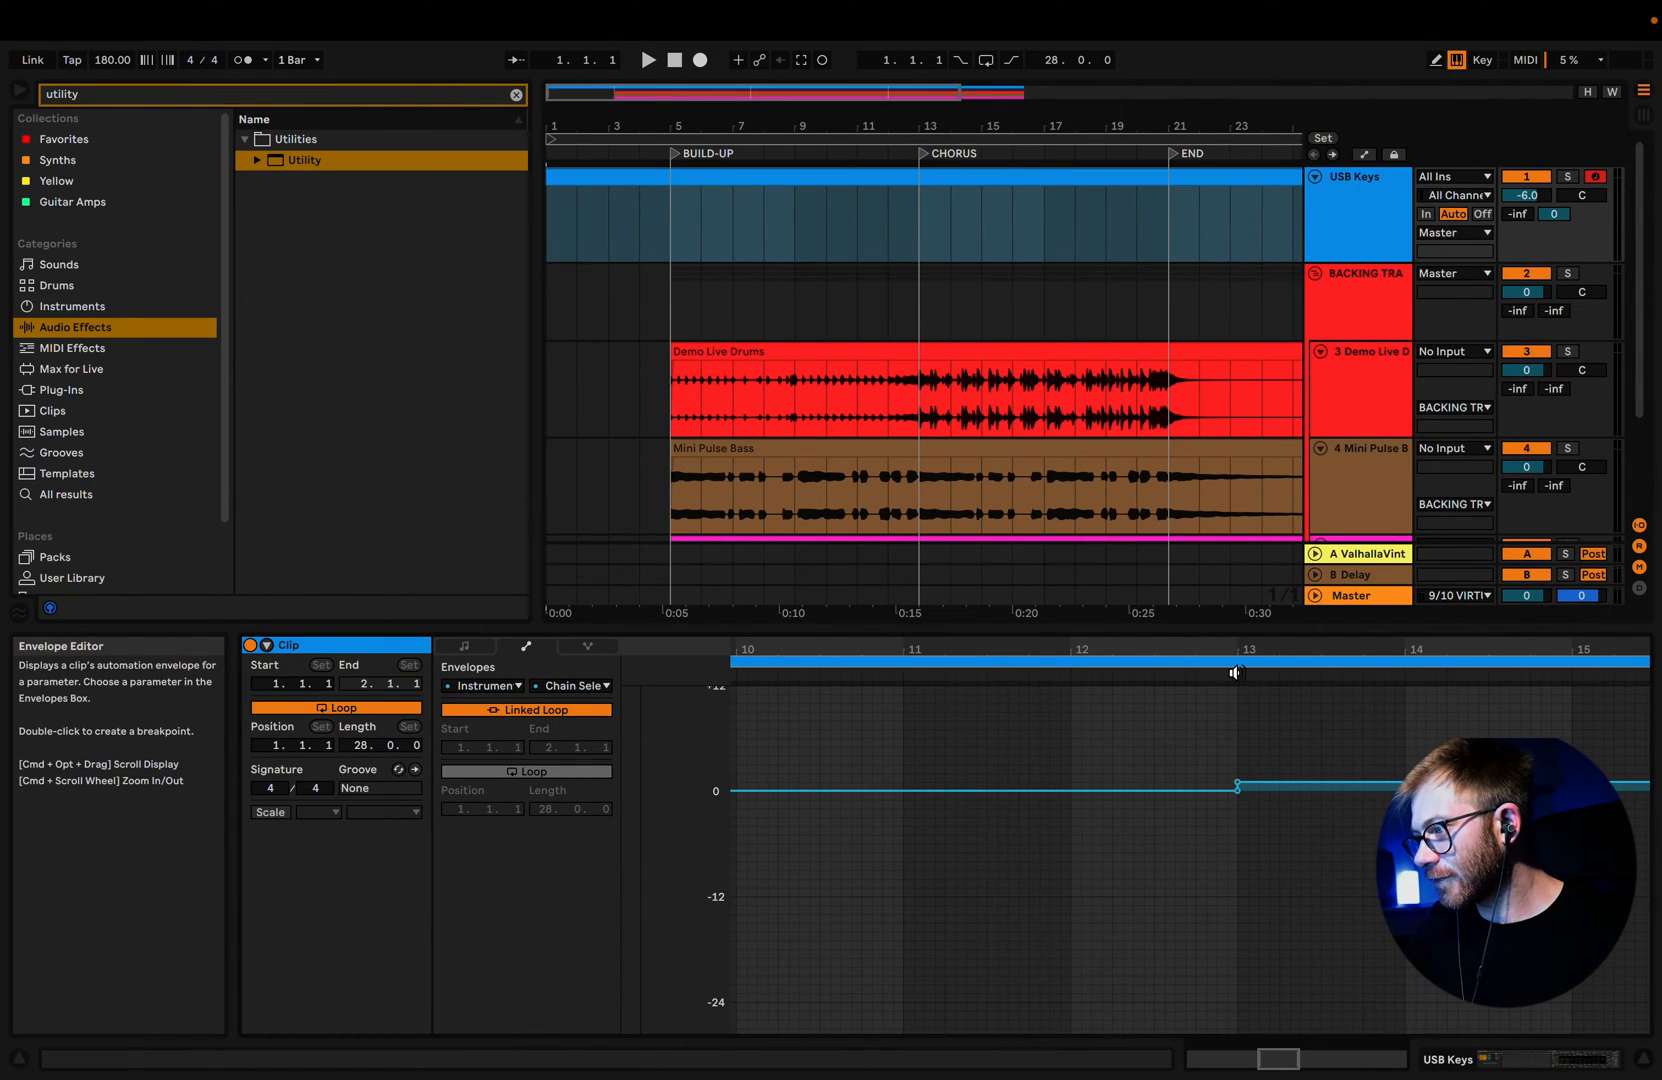
Step: Step the Chain Selector envelope up to 2 from bar 21, at the END locator
{"action": "scroll", "coordinate": [1240, 790], "scroll_direction": "right", "scroll_amount": 8}
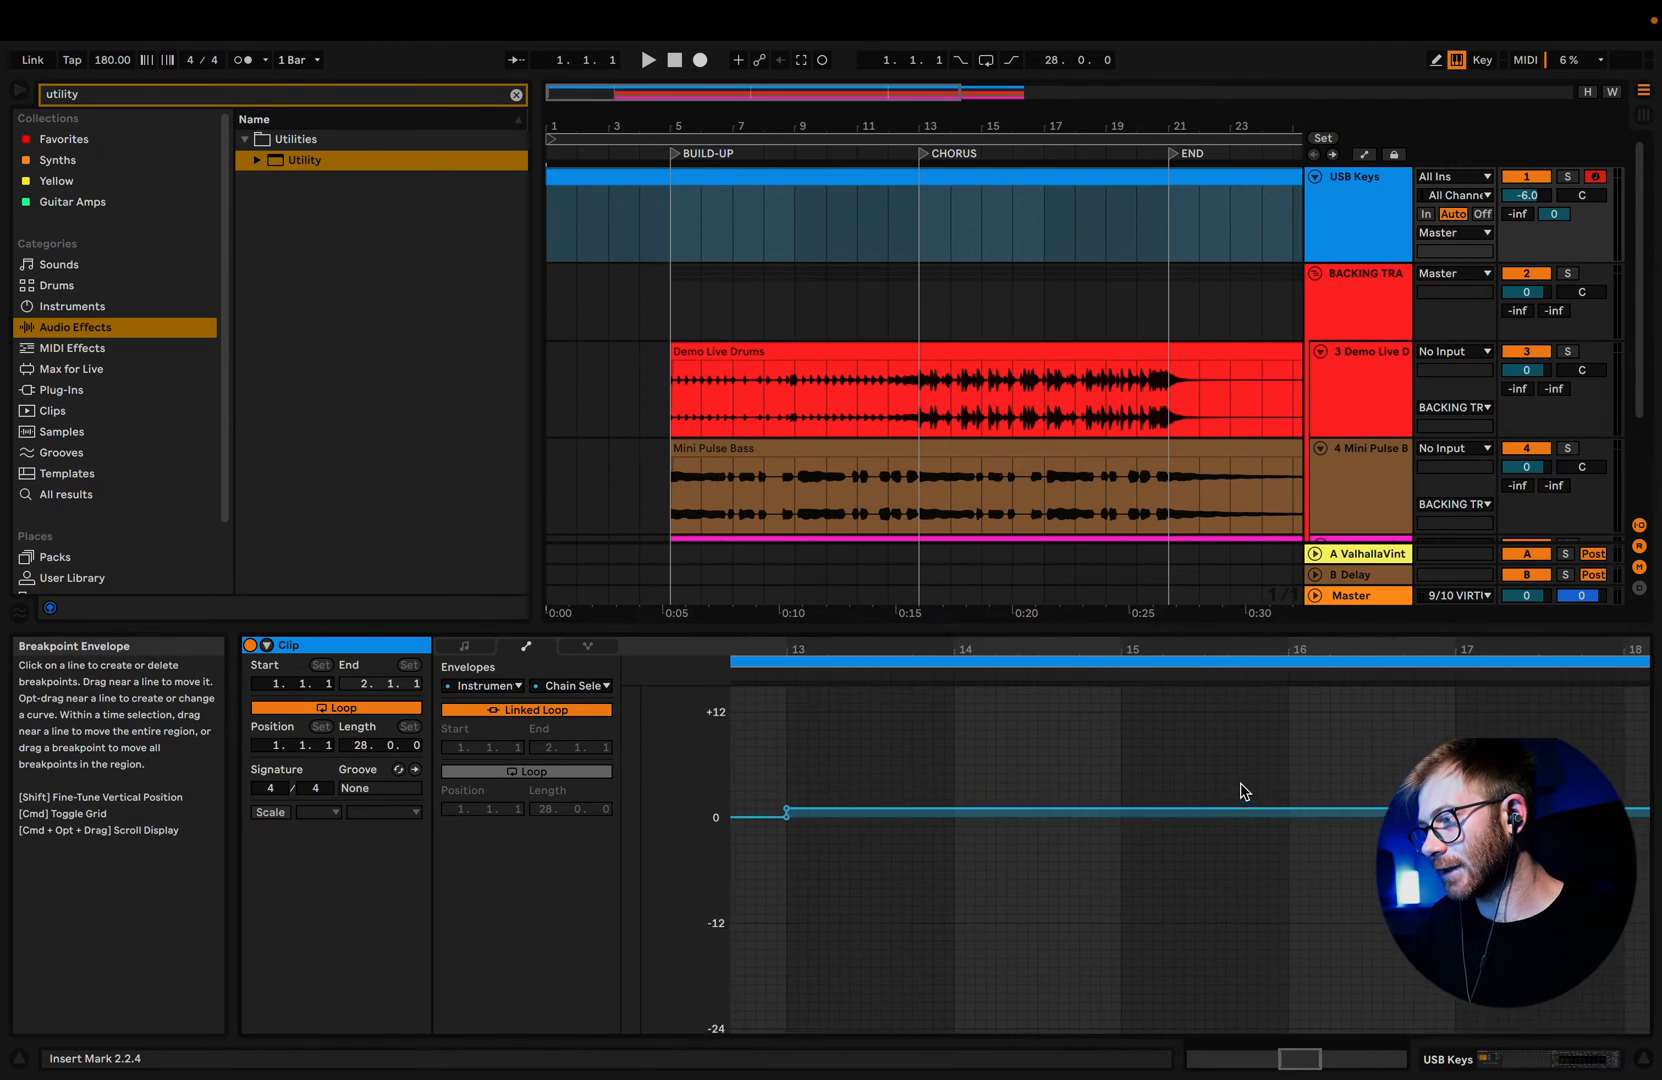
{"action": "scroll", "coordinate": [1240, 790], "scroll_direction": "up", "scroll_amount": 1}
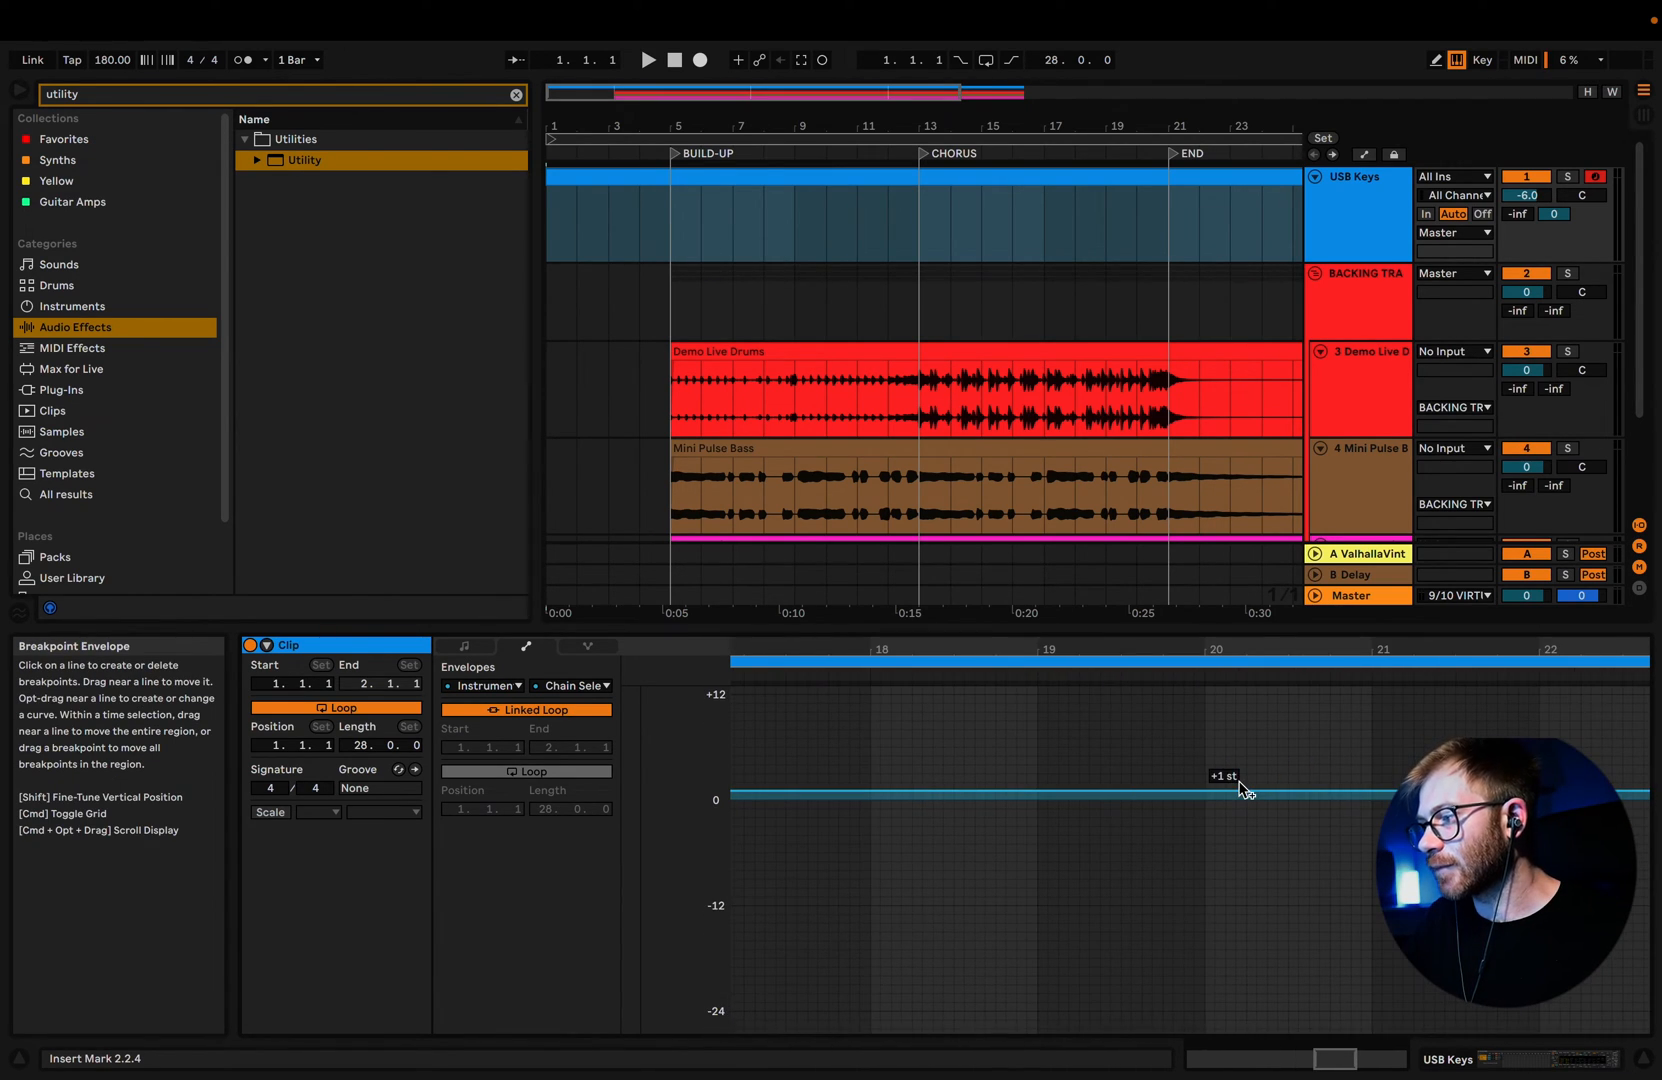
{"action": "scroll", "coordinate": [1250, 792], "scroll_direction": "right", "scroll_amount": 7}
{"action": "left_click_drag", "start_coordinate": [1305, 808], "coordinate": [1310, 798]}
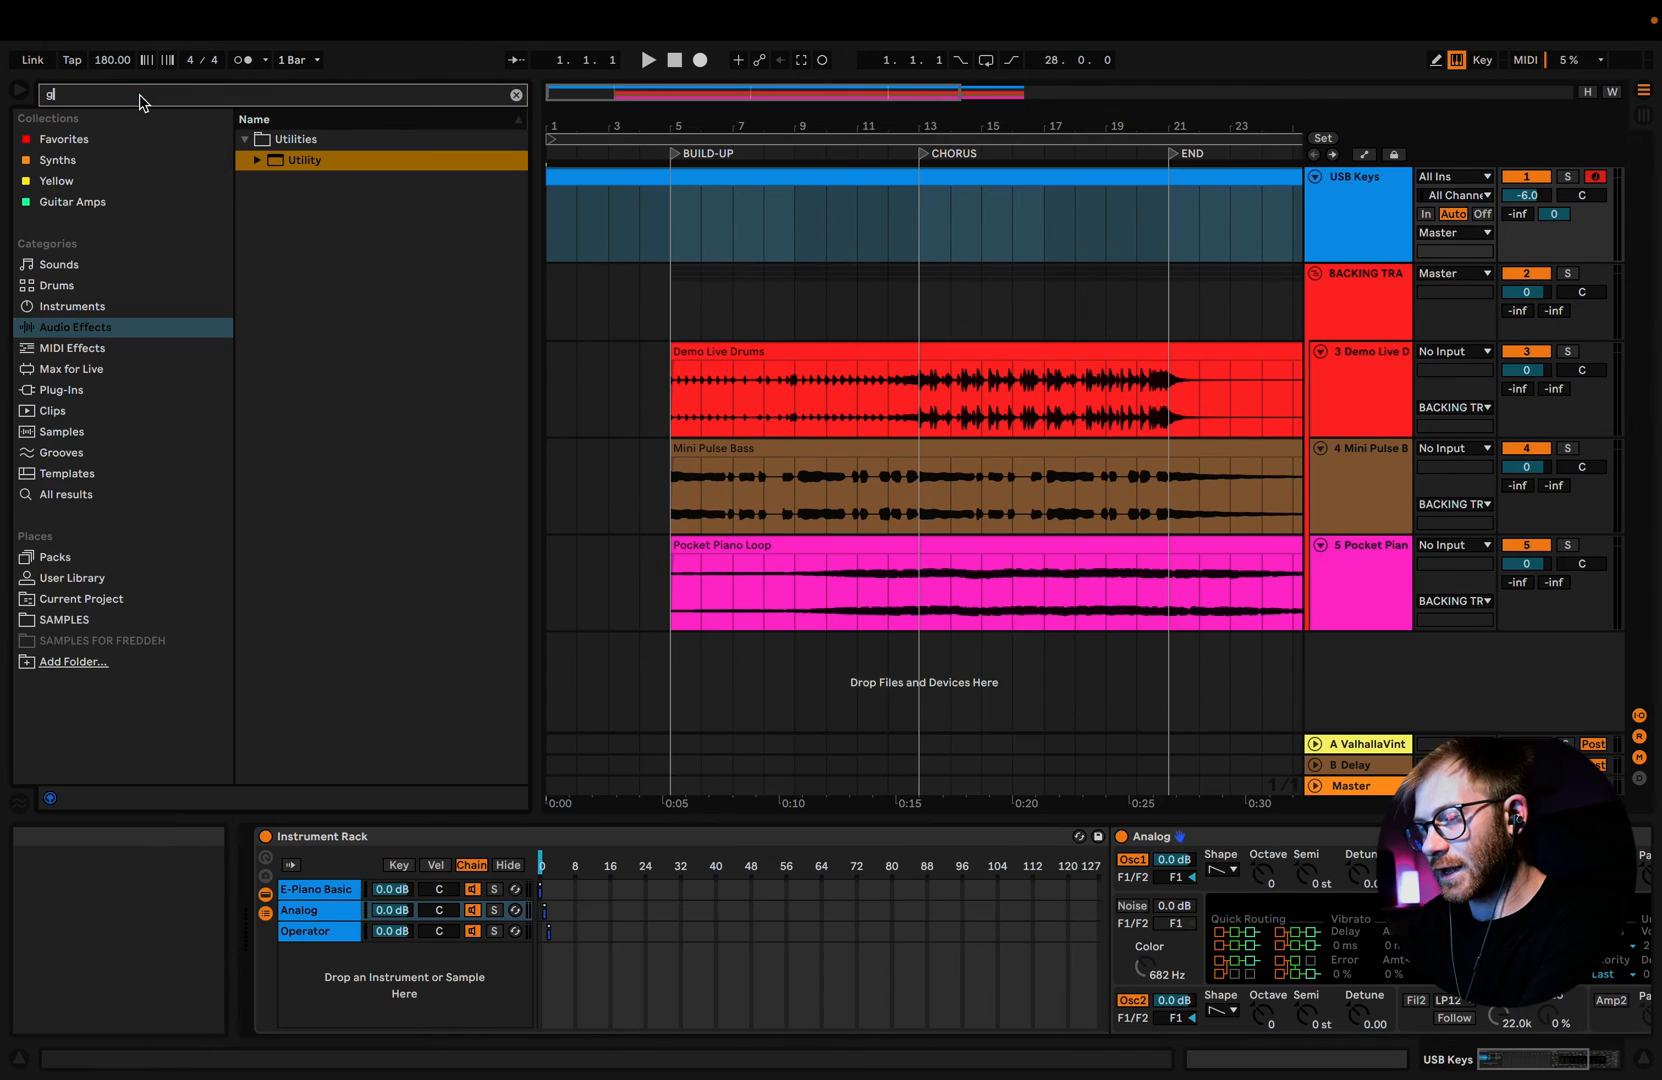
Step: Add Grand Piano.adg to the Instrument Rack as a new chain and align its zone with the Analog chain's zone
{"action": "type", "text": "grand piano"}
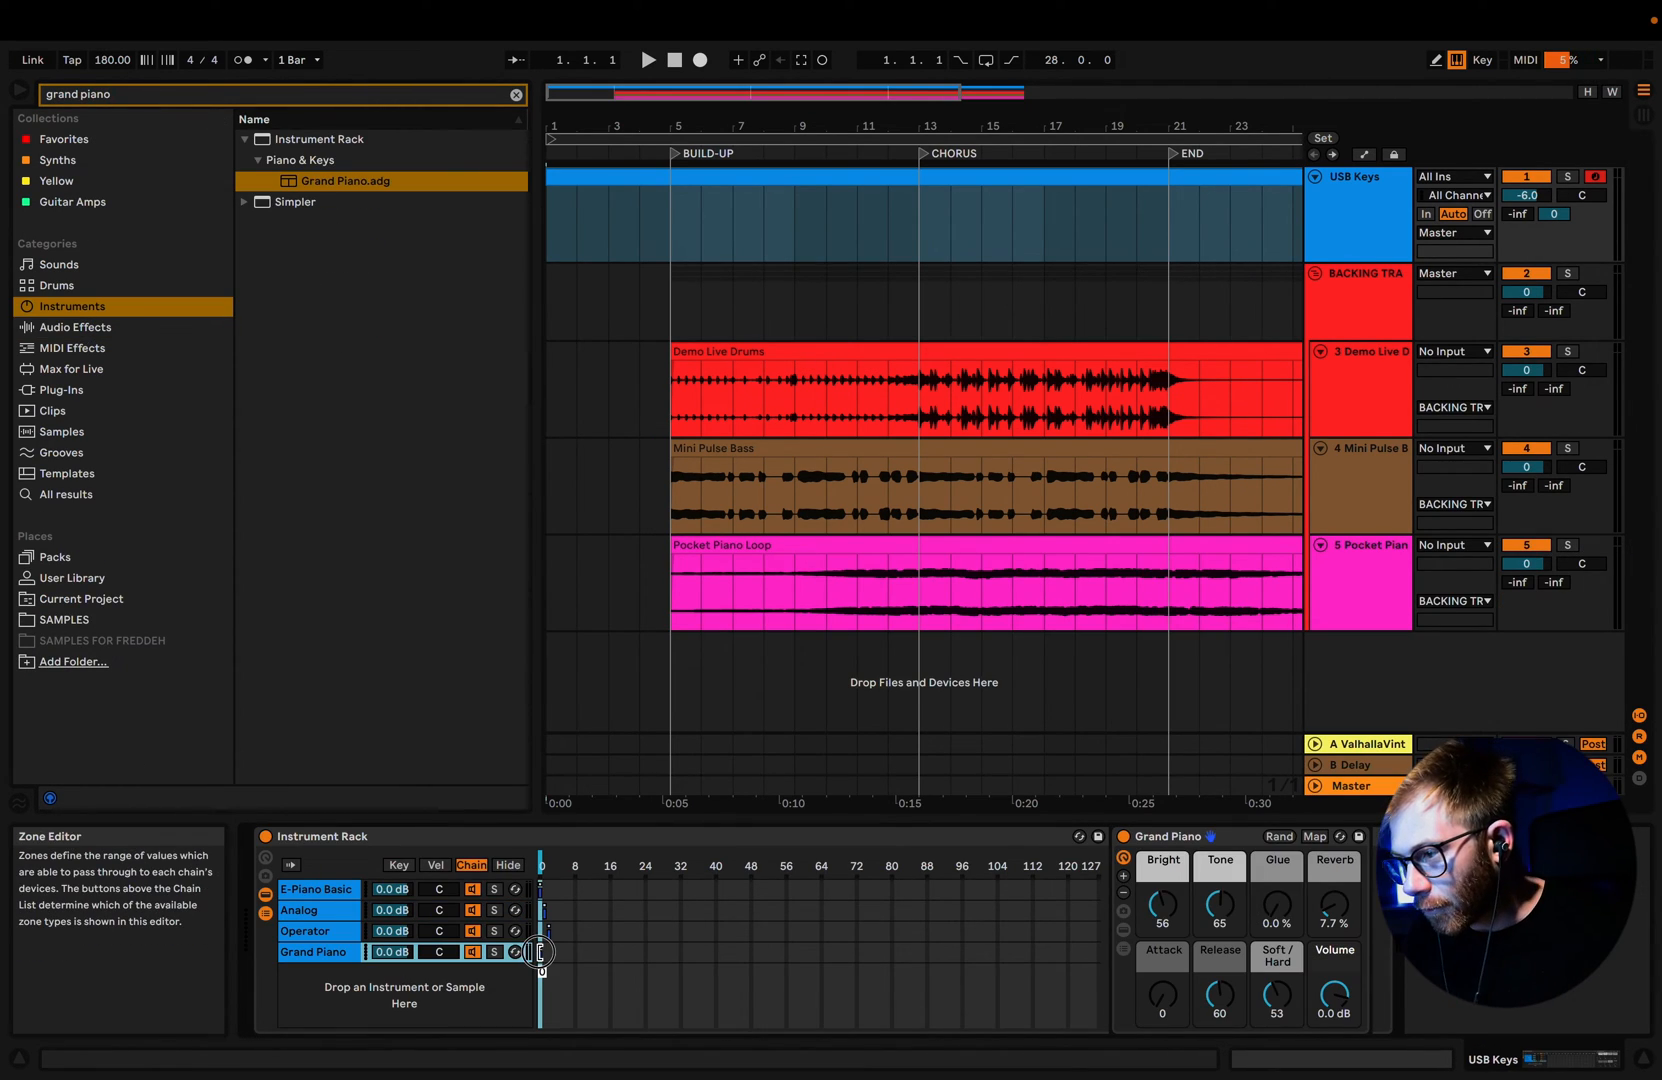
{"action": "left_click_drag", "start_coordinate": [540, 952], "coordinate": [541, 952]}
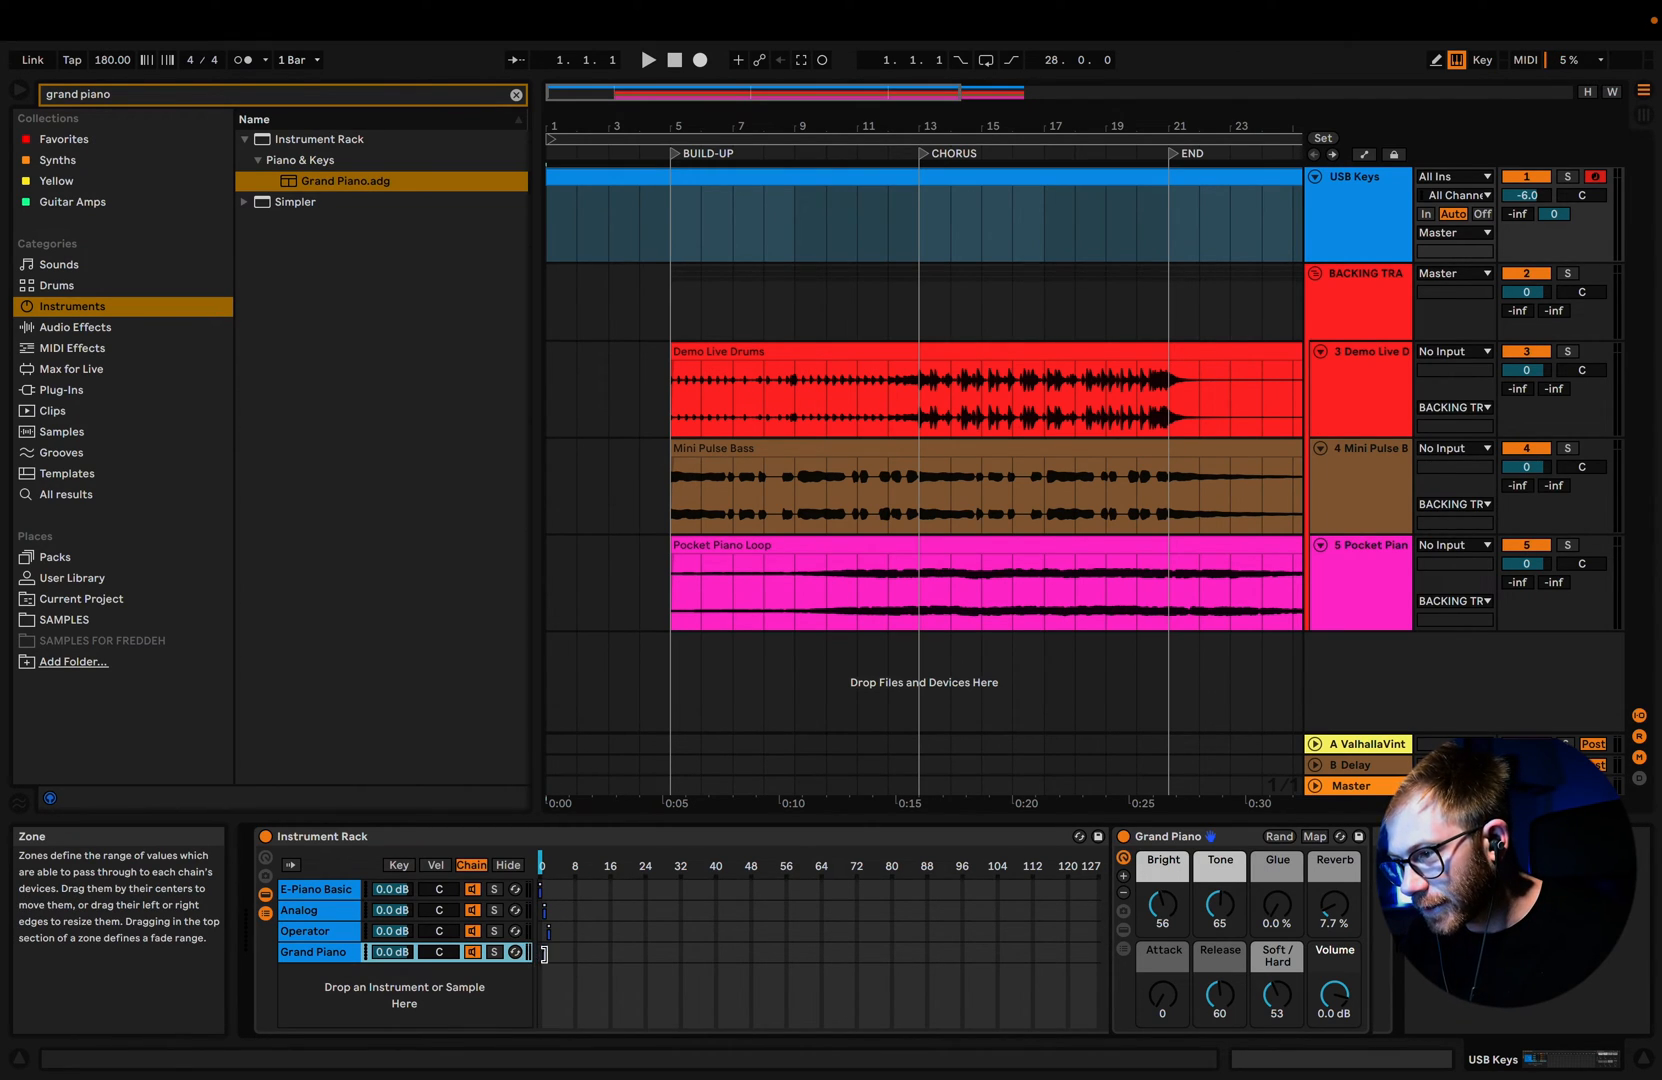
Step: Set the chain volumes of Grand Piano and Analog to -6 dB
{"action": "left_click", "coordinate": [391, 952]}
{"action": "type", "text": "-6"}
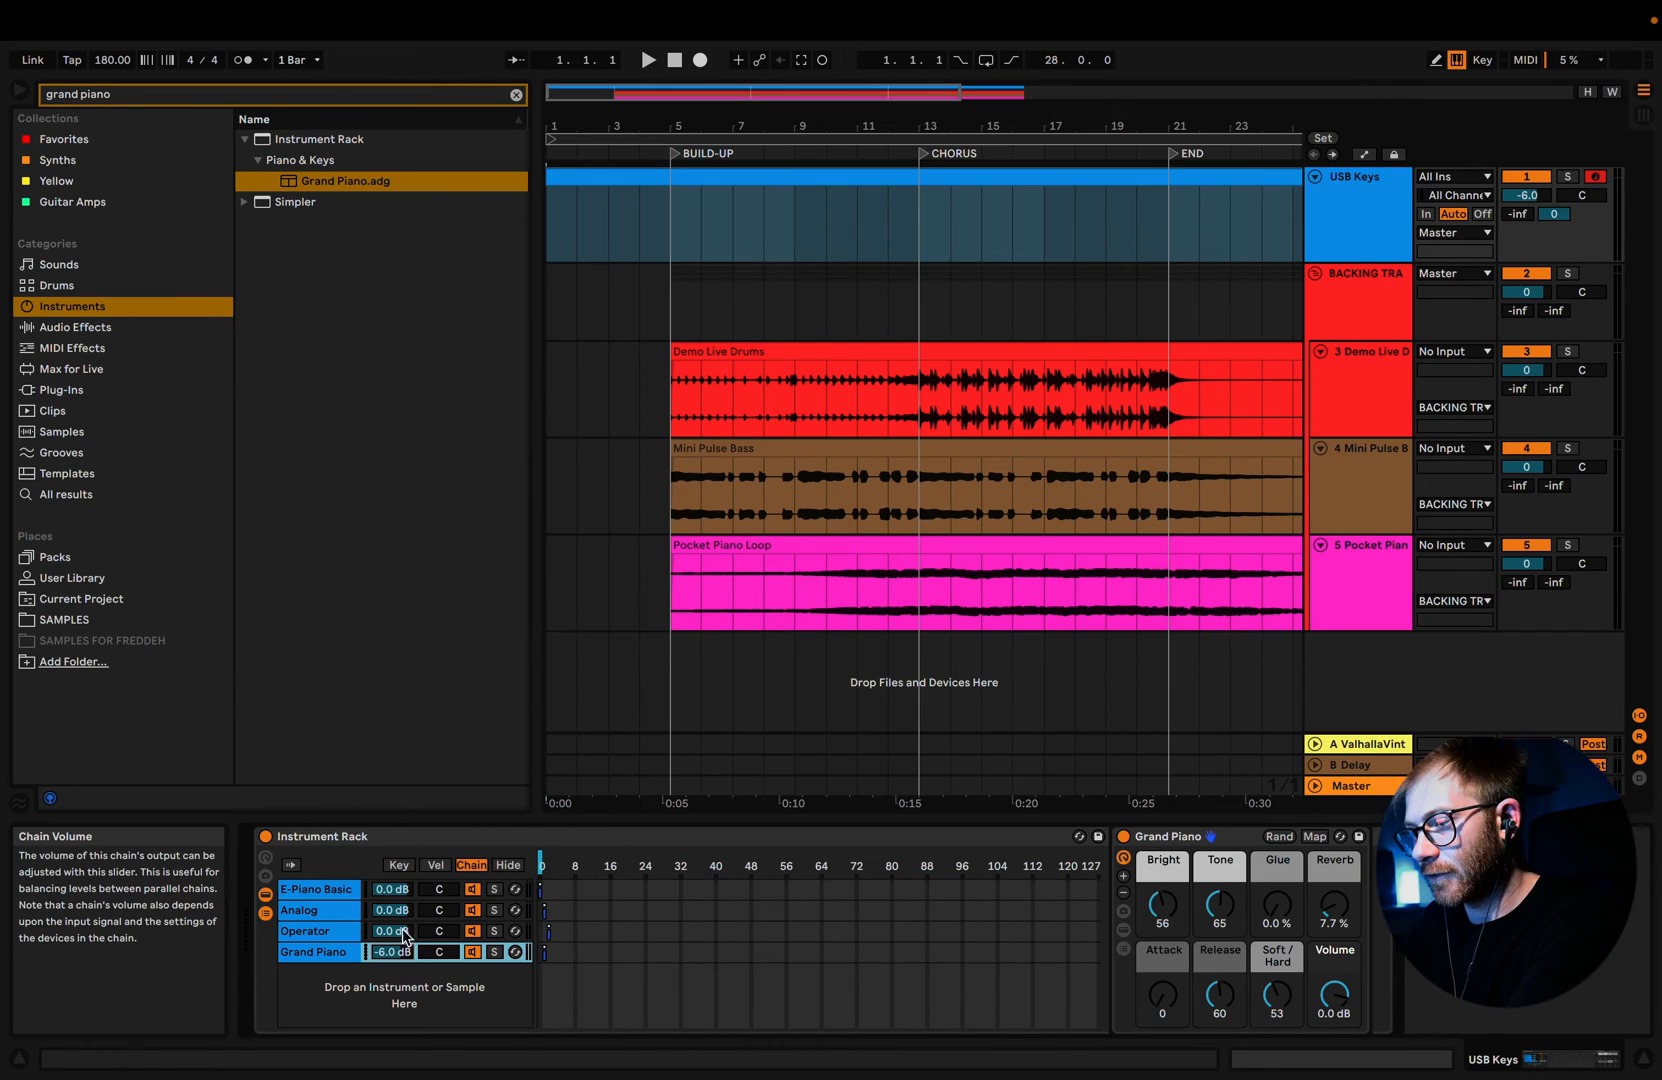
{"action": "key", "text": "Return"}
{"action": "left_click", "coordinate": [388, 911]}
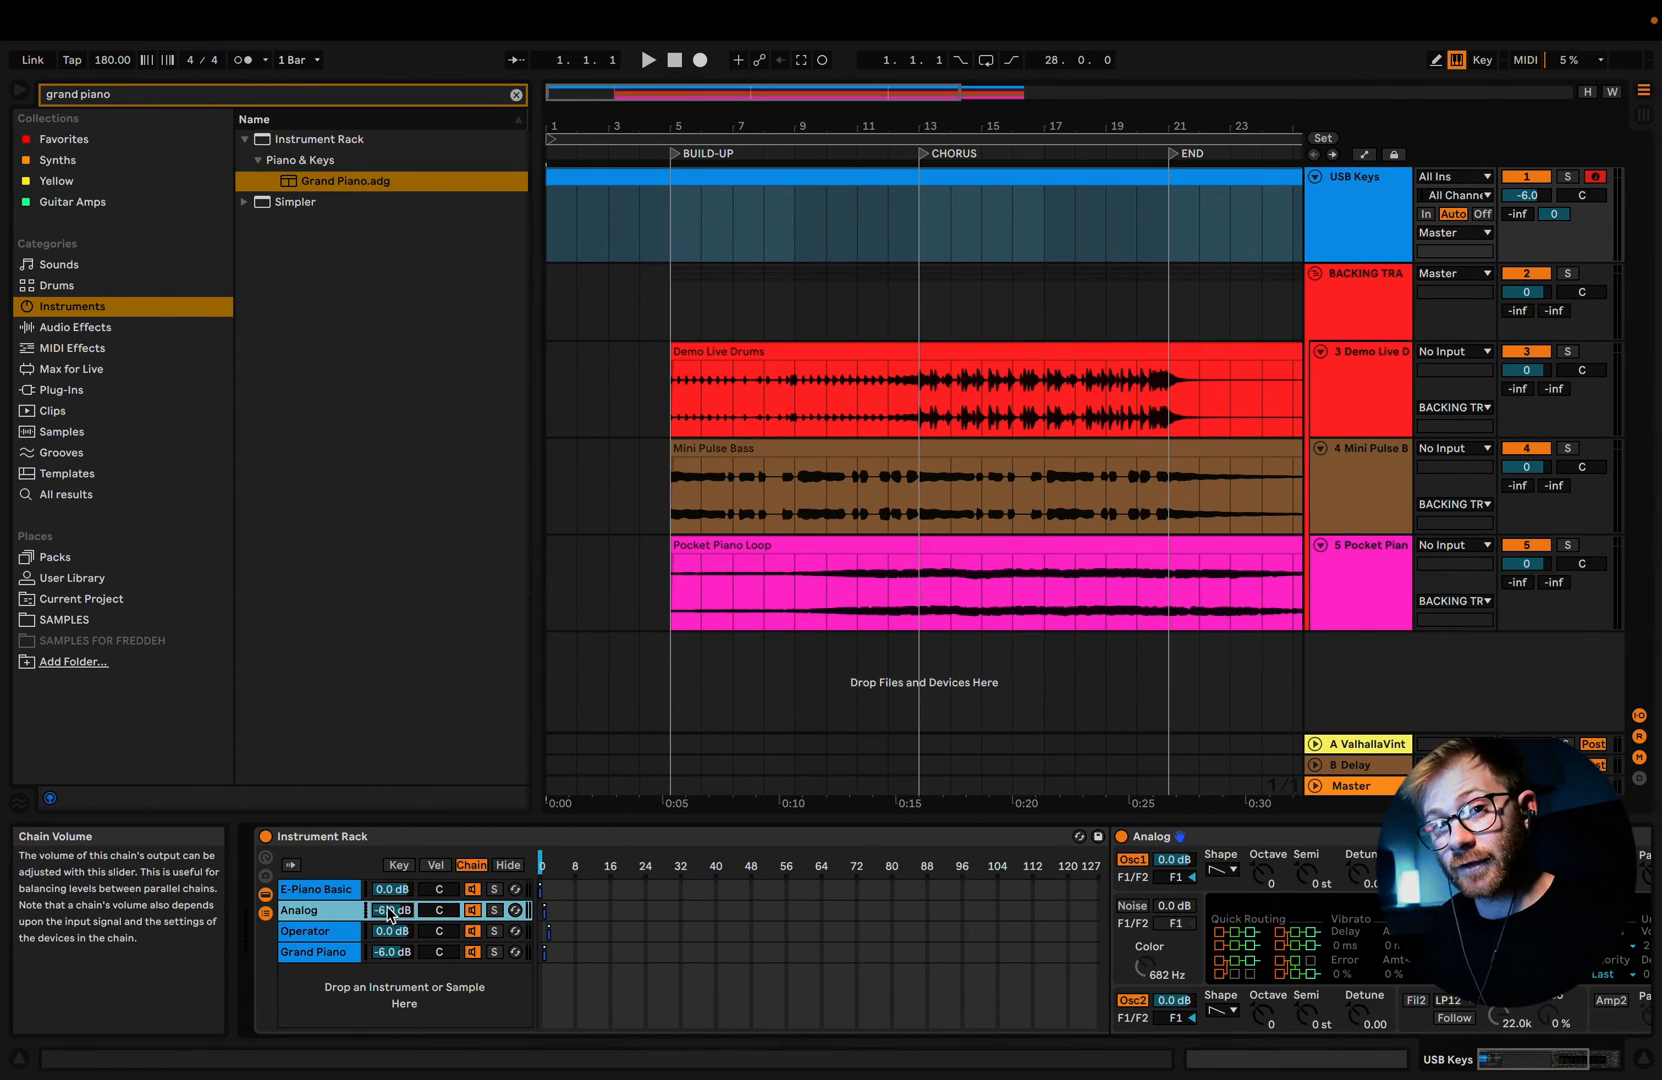
Step: Search the instruments for "piano", preview E-Piano presets, and add E-Piano Rusty.adg to the Instrument Rack as another chain
{"action": "left_click", "coordinate": [342, 891]}
{"action": "left_click", "coordinate": [259, 93]}
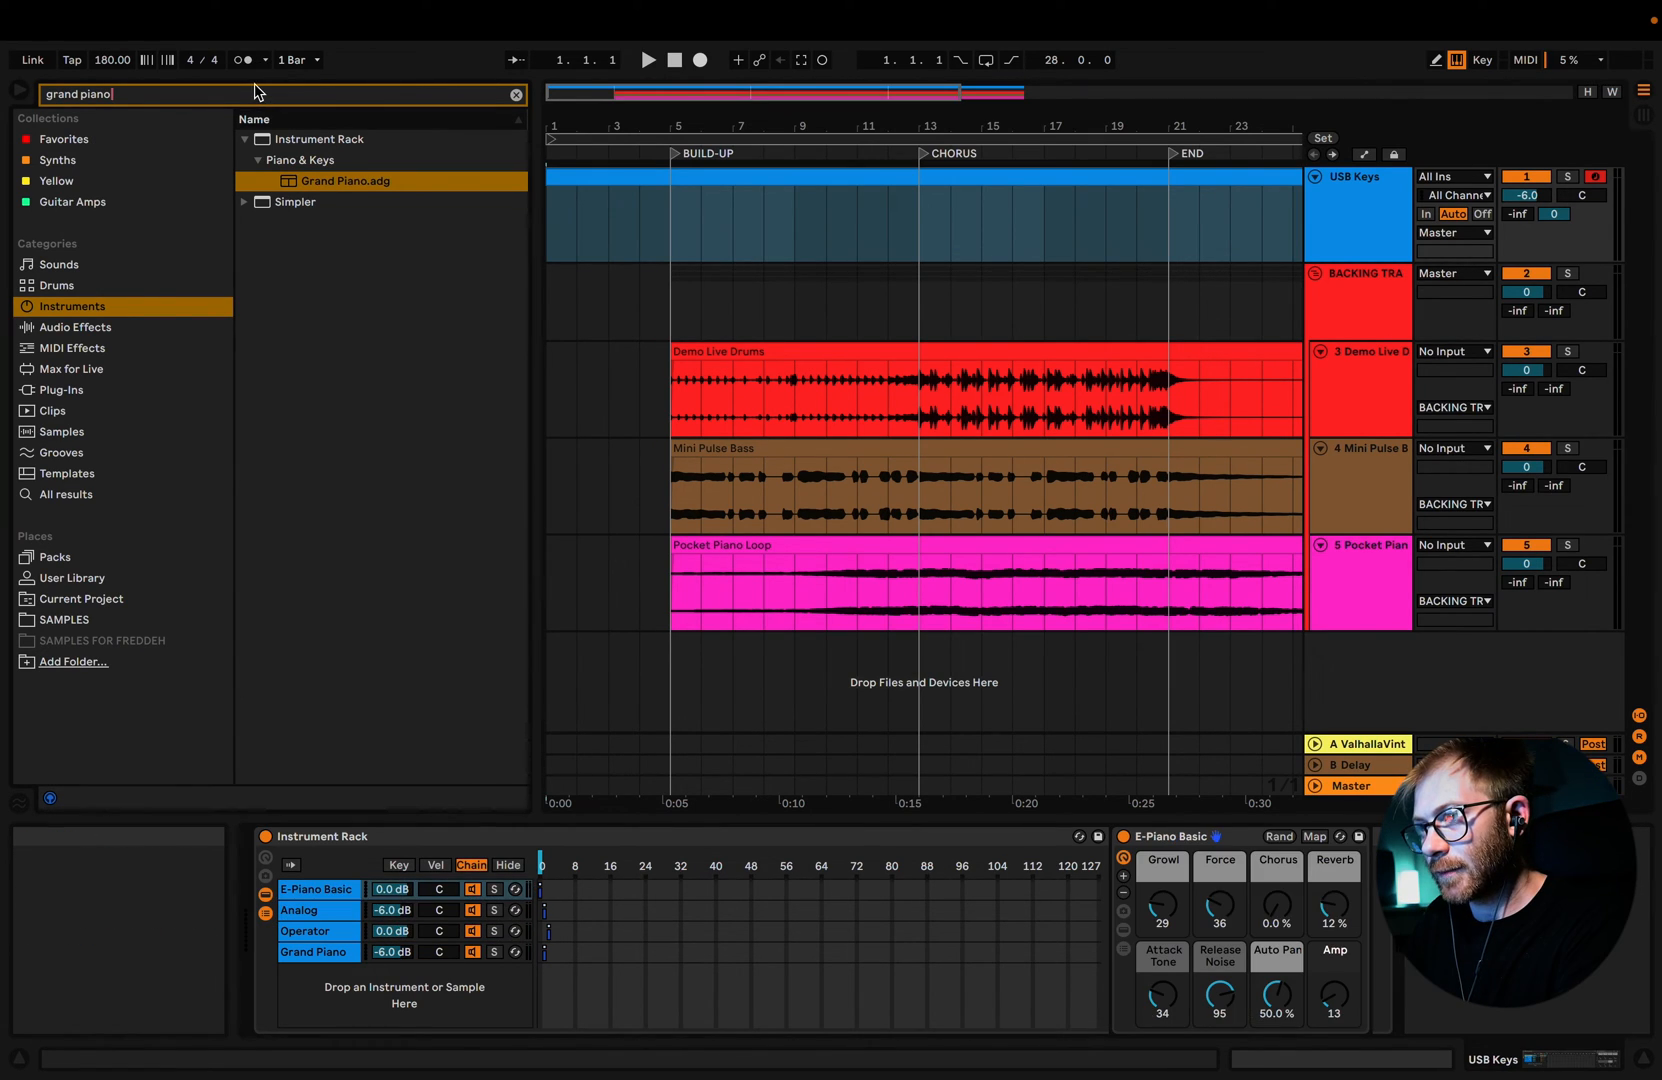
{"action": "type", "text": "piano"}
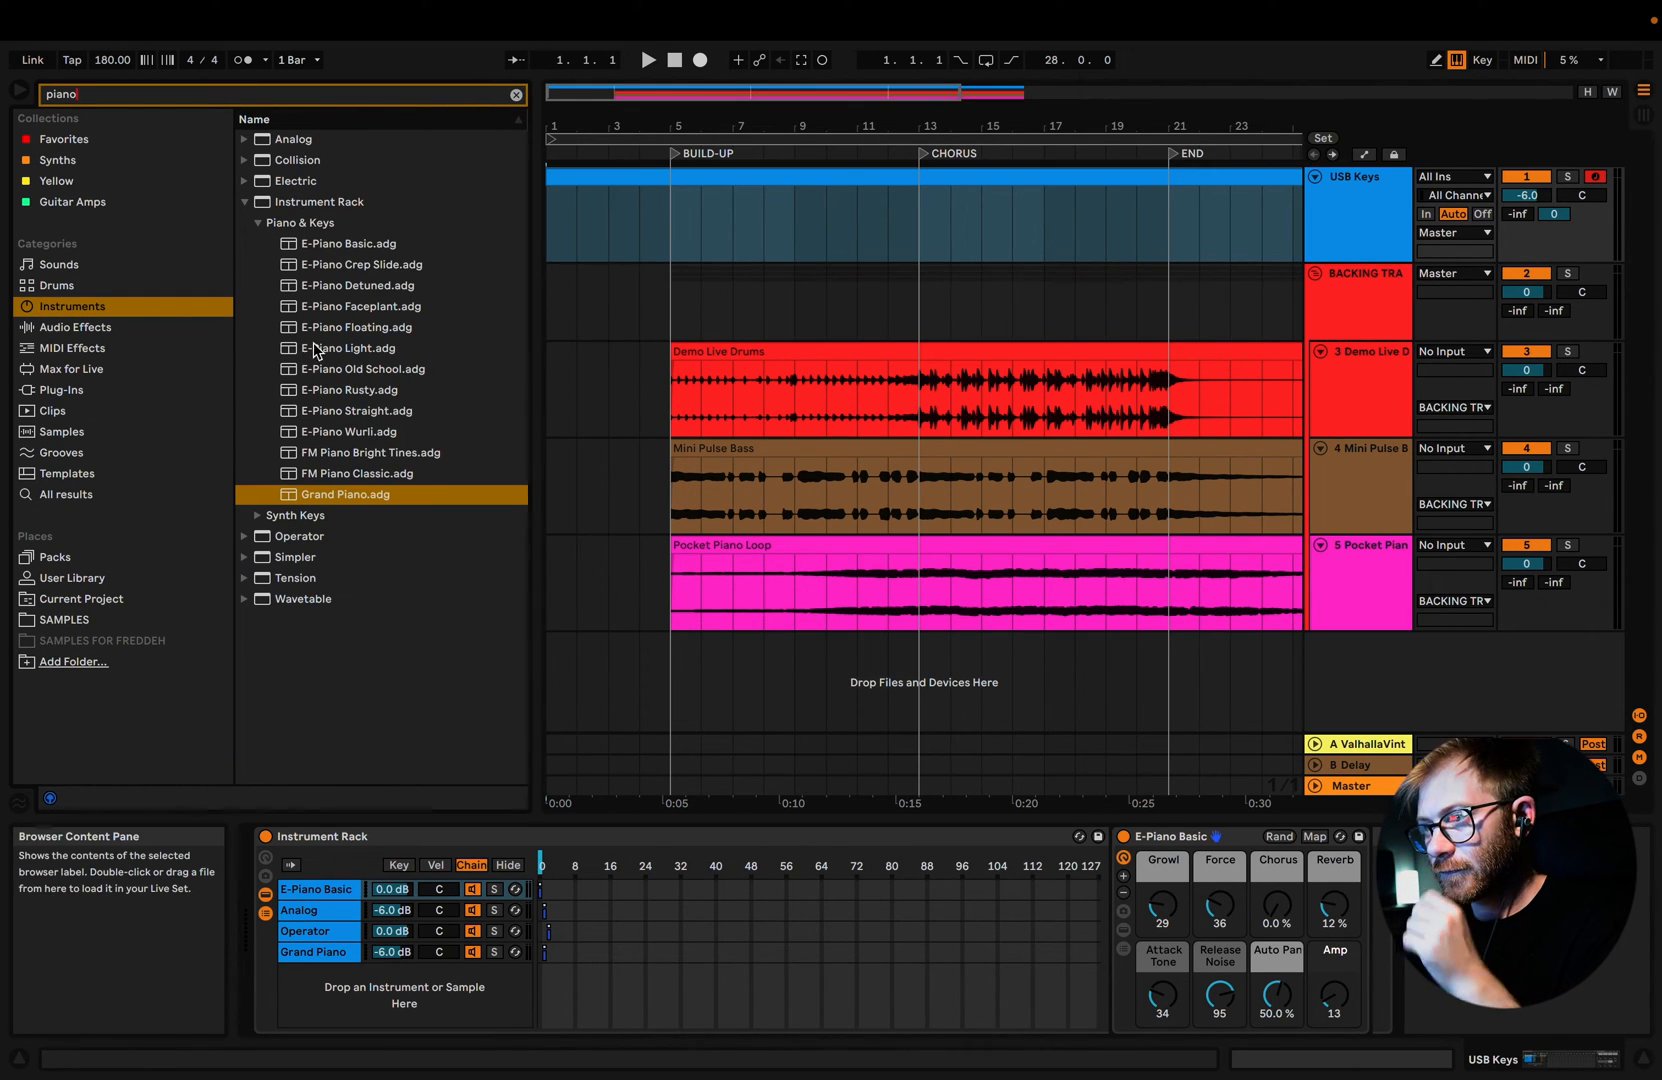
{"action": "left_click", "coordinate": [318, 350]}
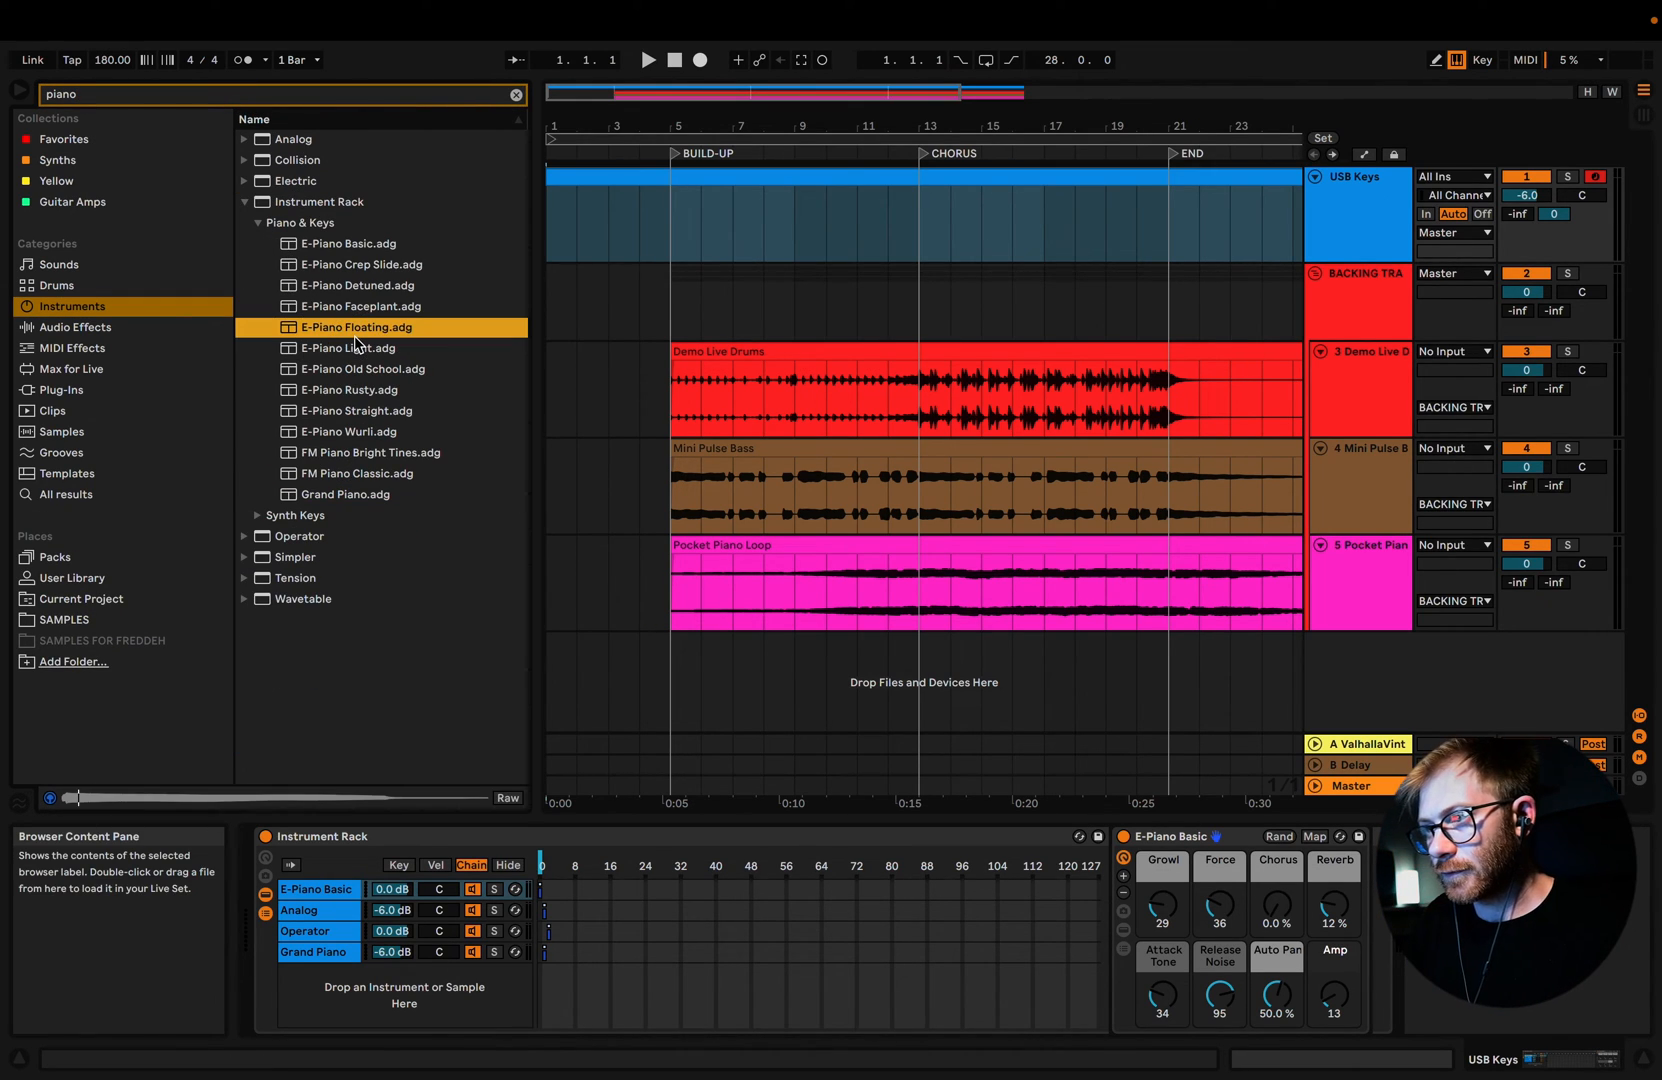
{"action": "left_click", "coordinate": [328, 393]}
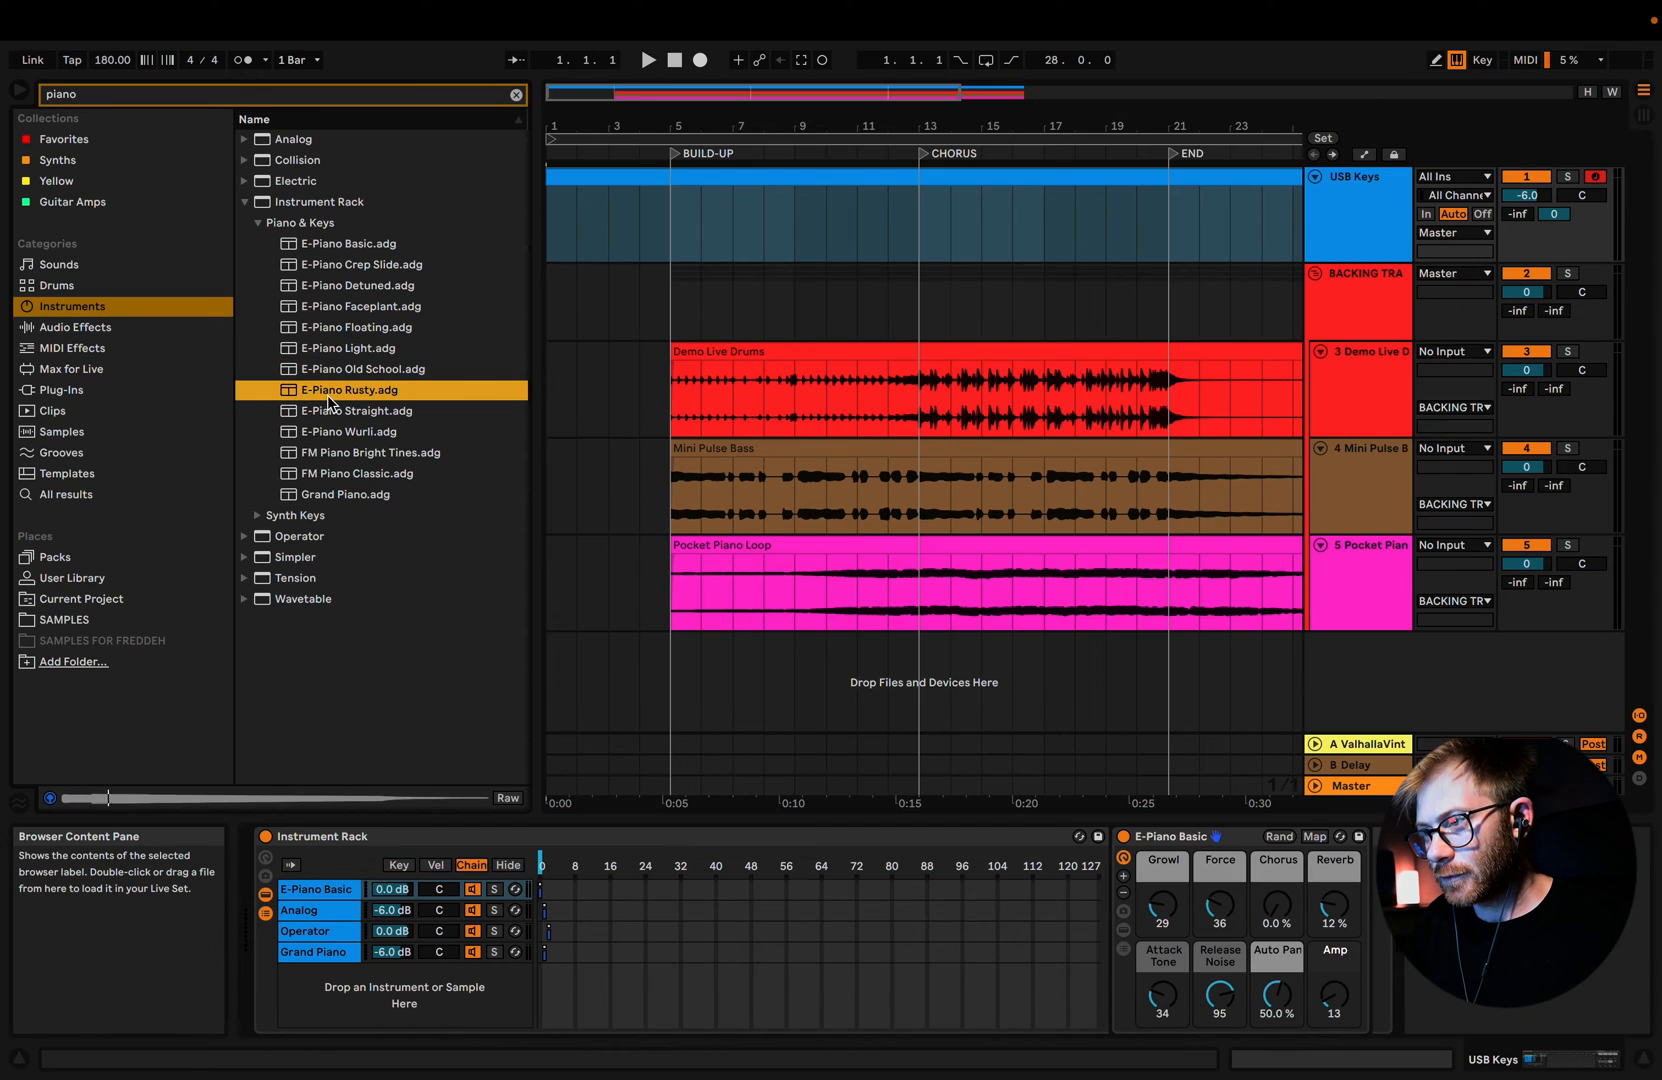
{"action": "left_click_drag", "start_coordinate": [322, 912], "coordinate": [317, 1008]}
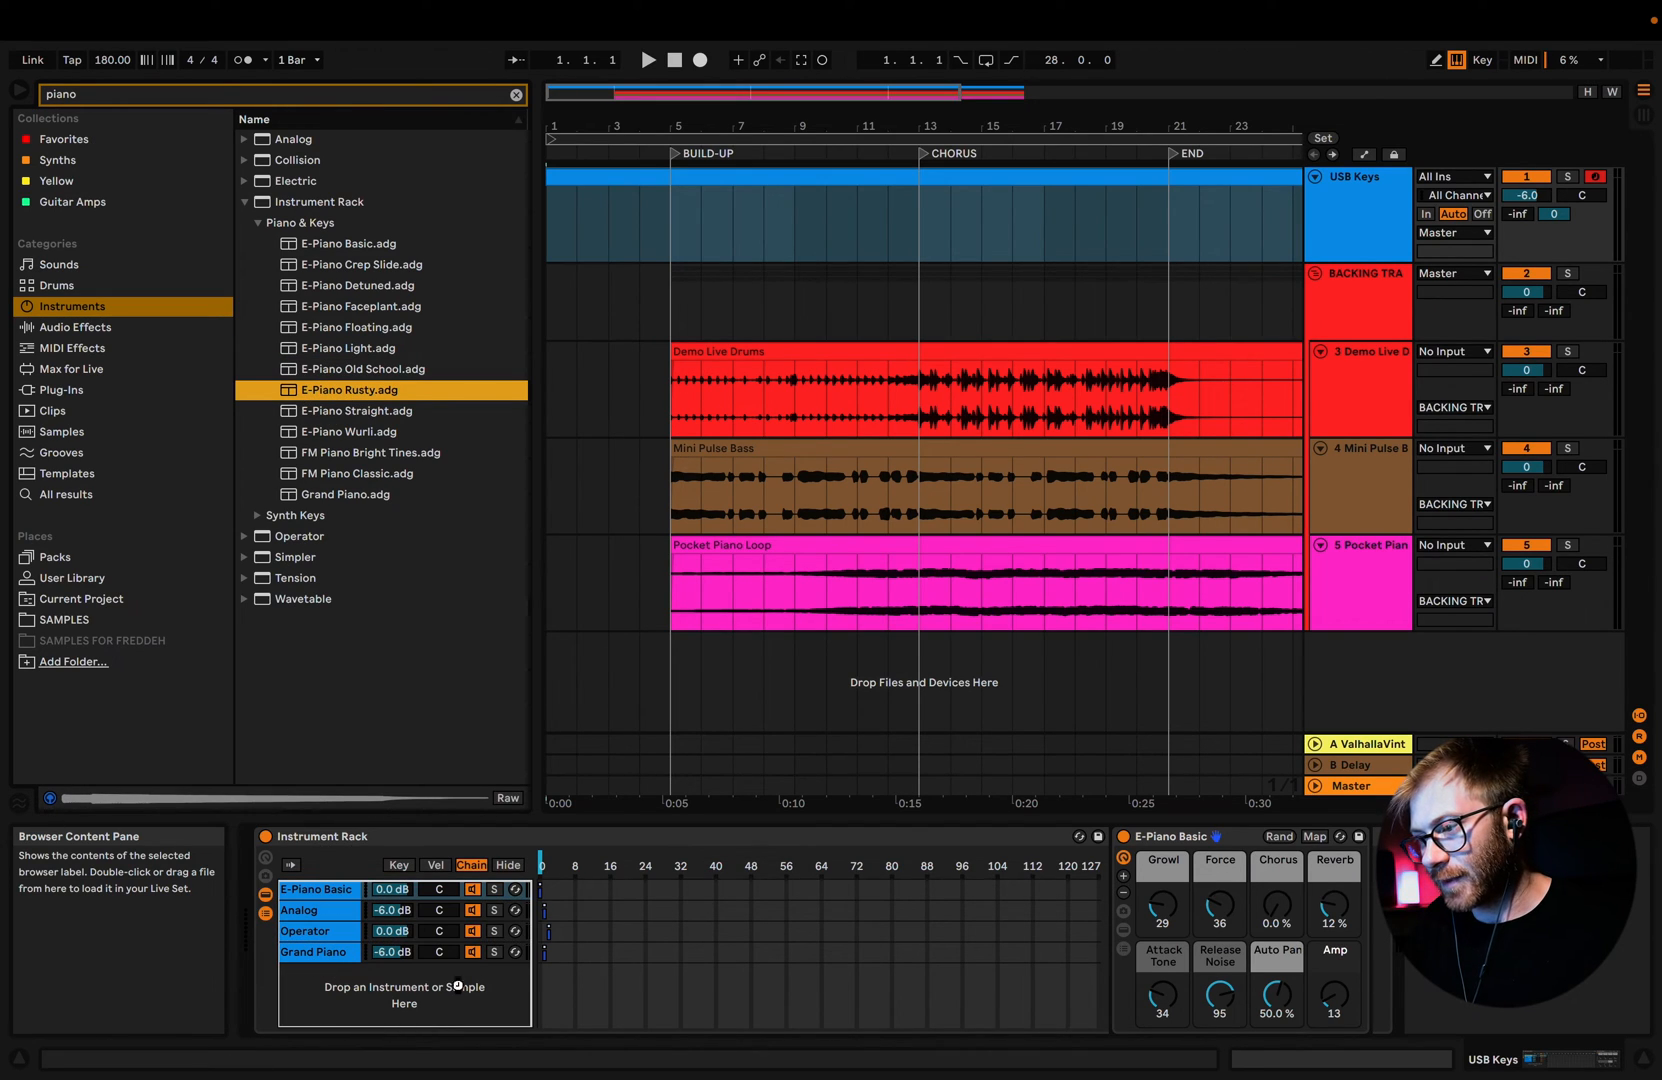
{"action": "left_click_drag", "start_coordinate": [535, 962], "coordinate": [566, 983]}
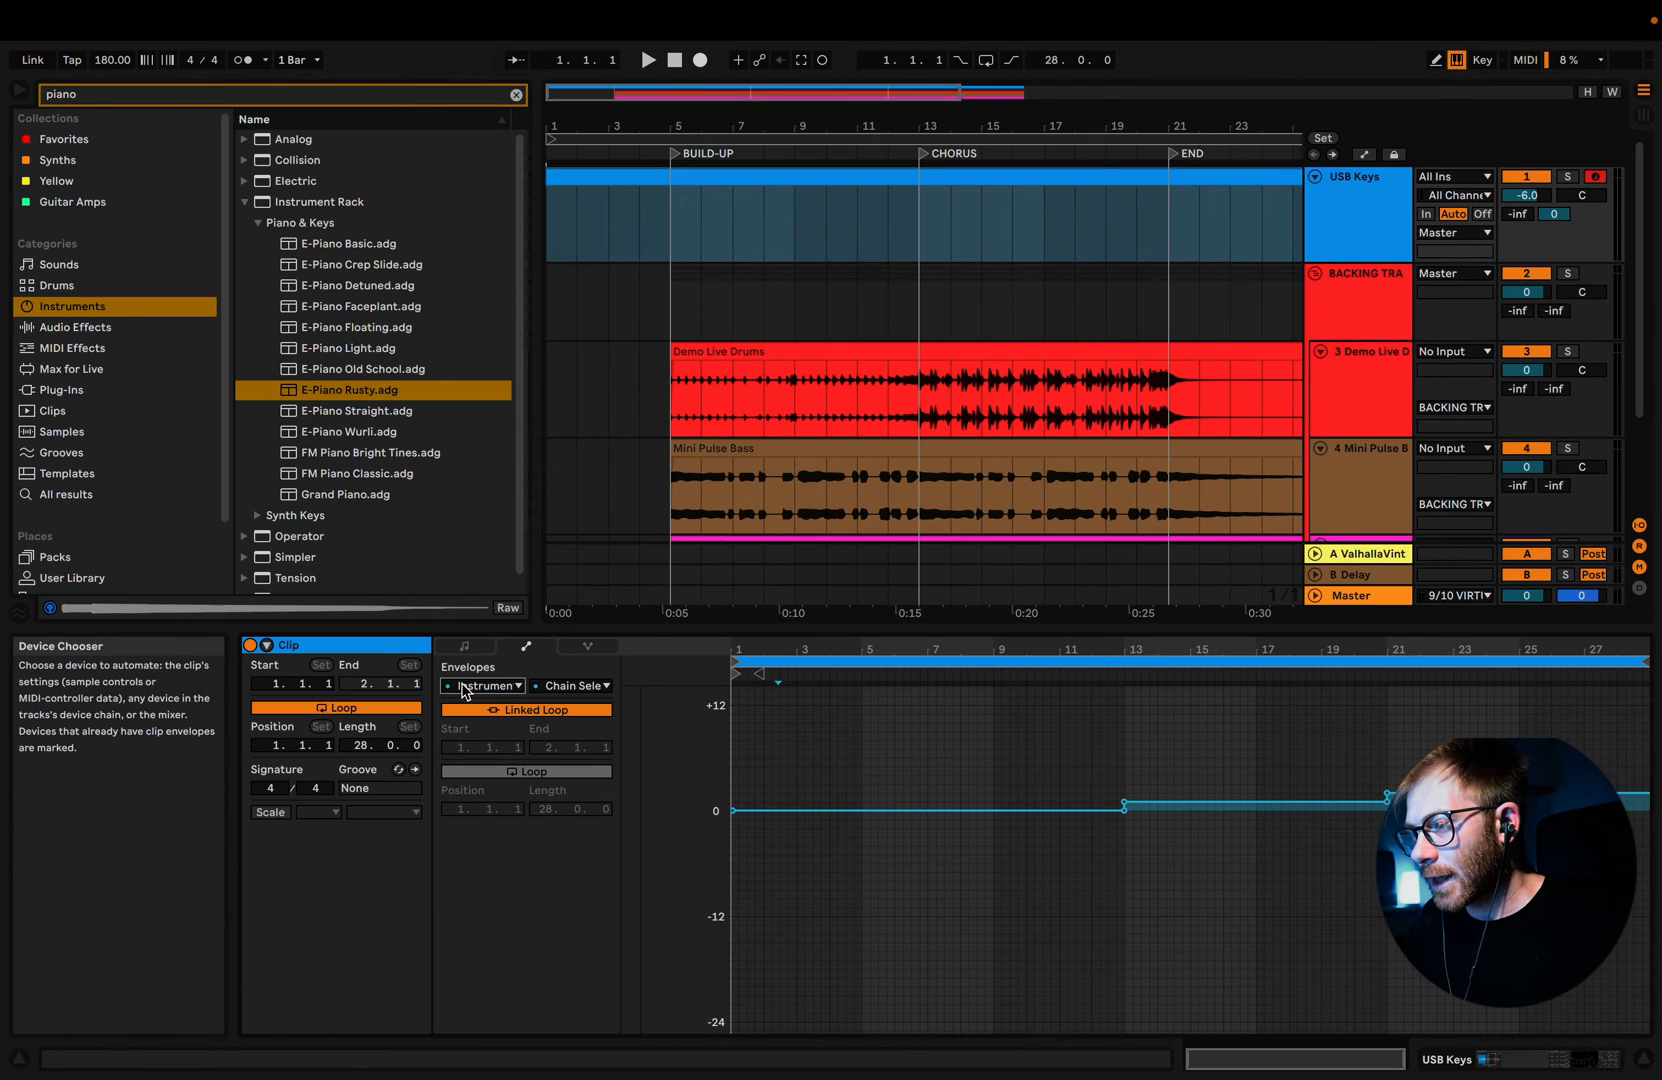
Step: Ramp the USB Keys clip's Mixer B-Delay send envelope up from 0% at about bar 19 to a raised level at bar 21
{"action": "left_click", "coordinate": [482, 686]}
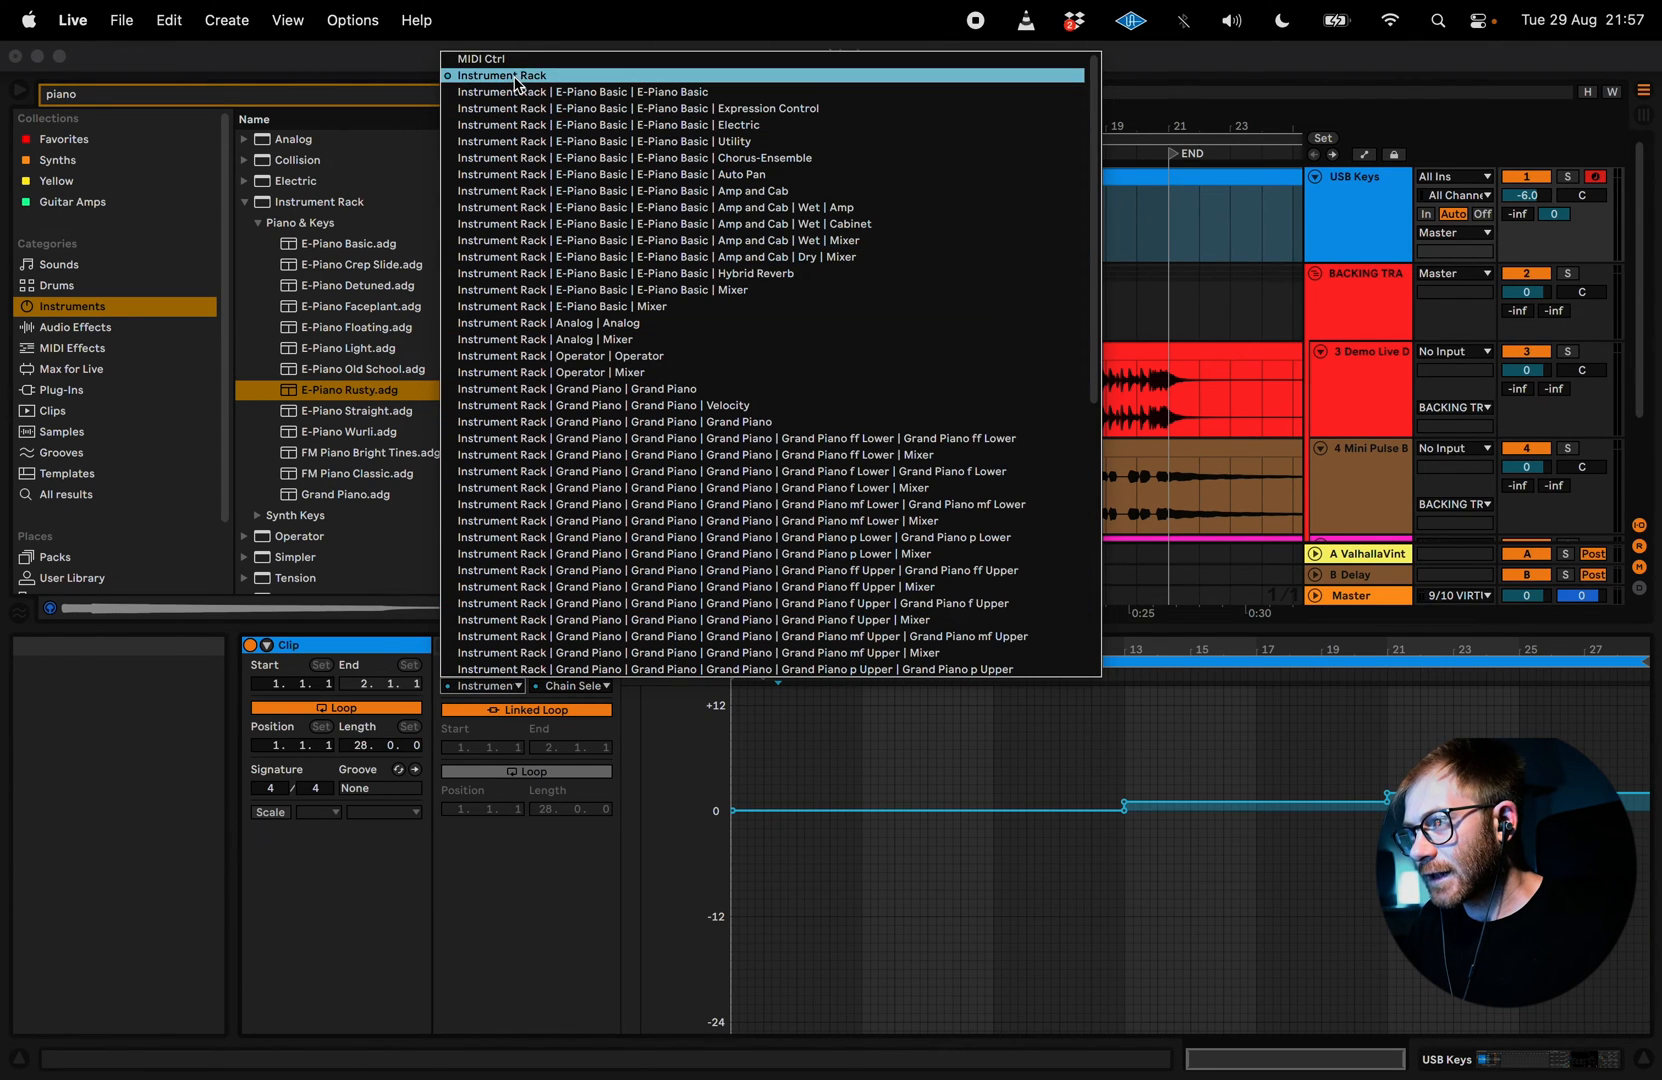
{"action": "left_click", "coordinate": [502, 75]}
{"action": "left_click", "coordinate": [573, 686]}
{"action": "left_click", "coordinate": [484, 689]}
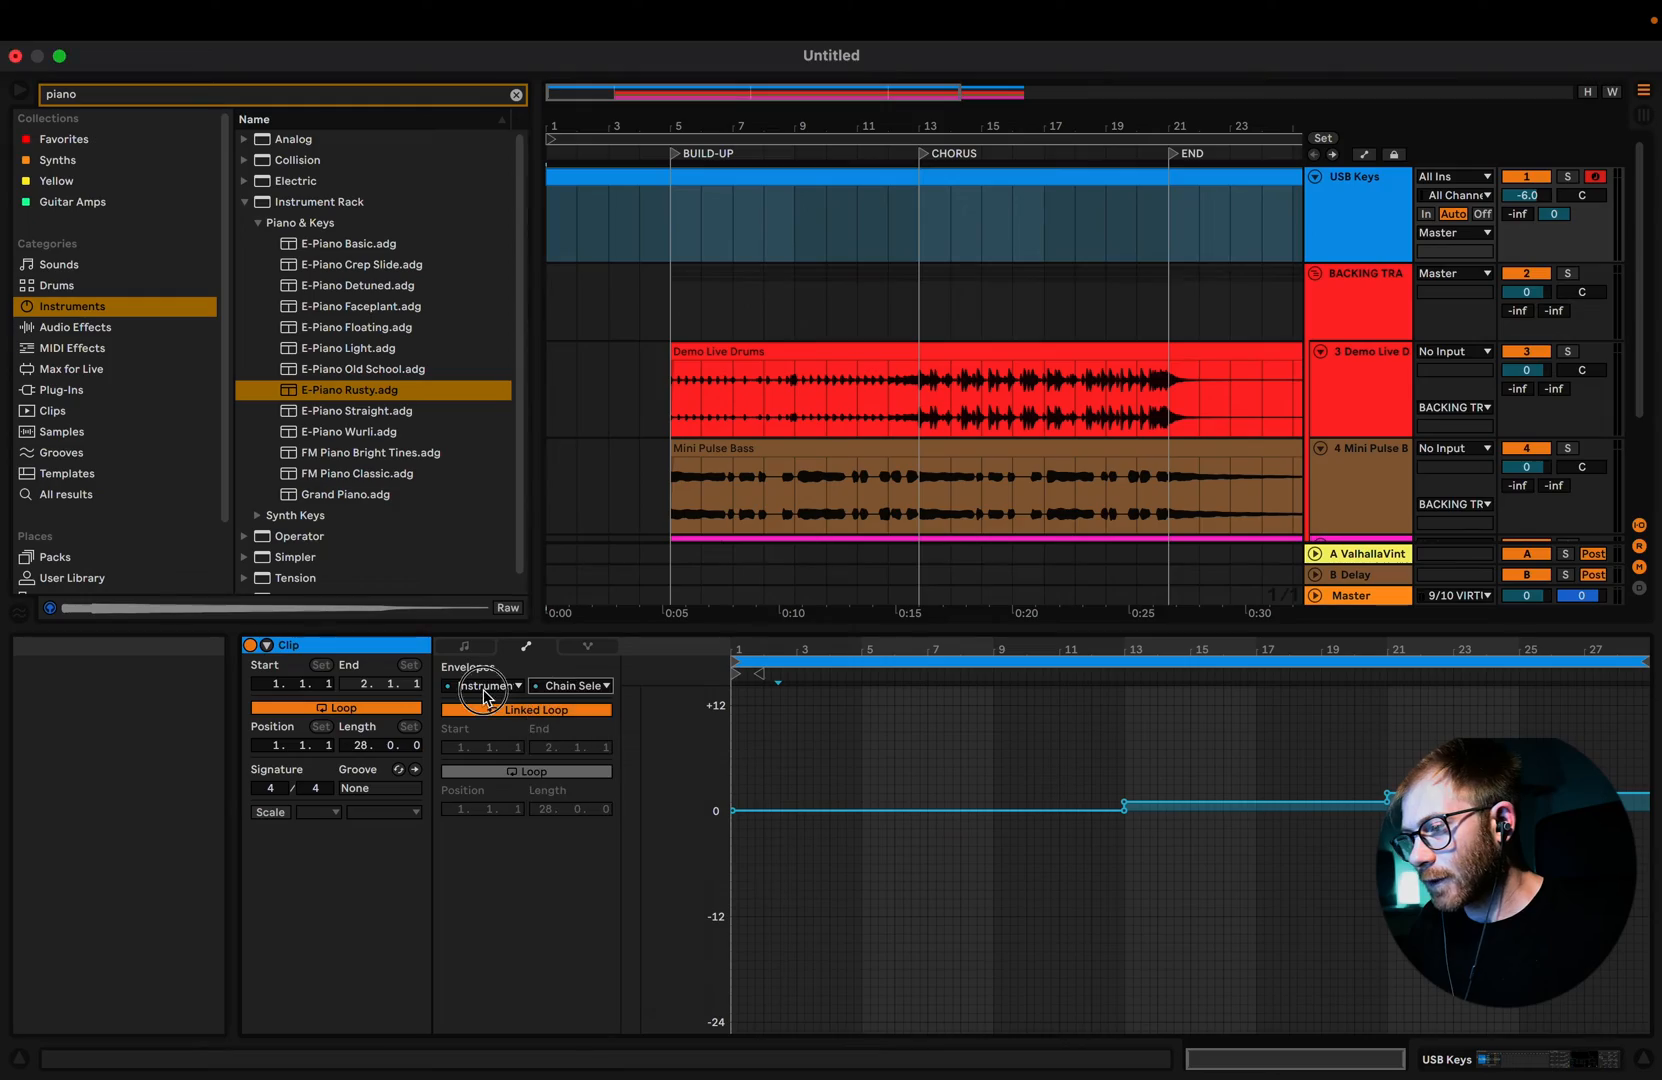
{"action": "left_click", "coordinate": [484, 689]}
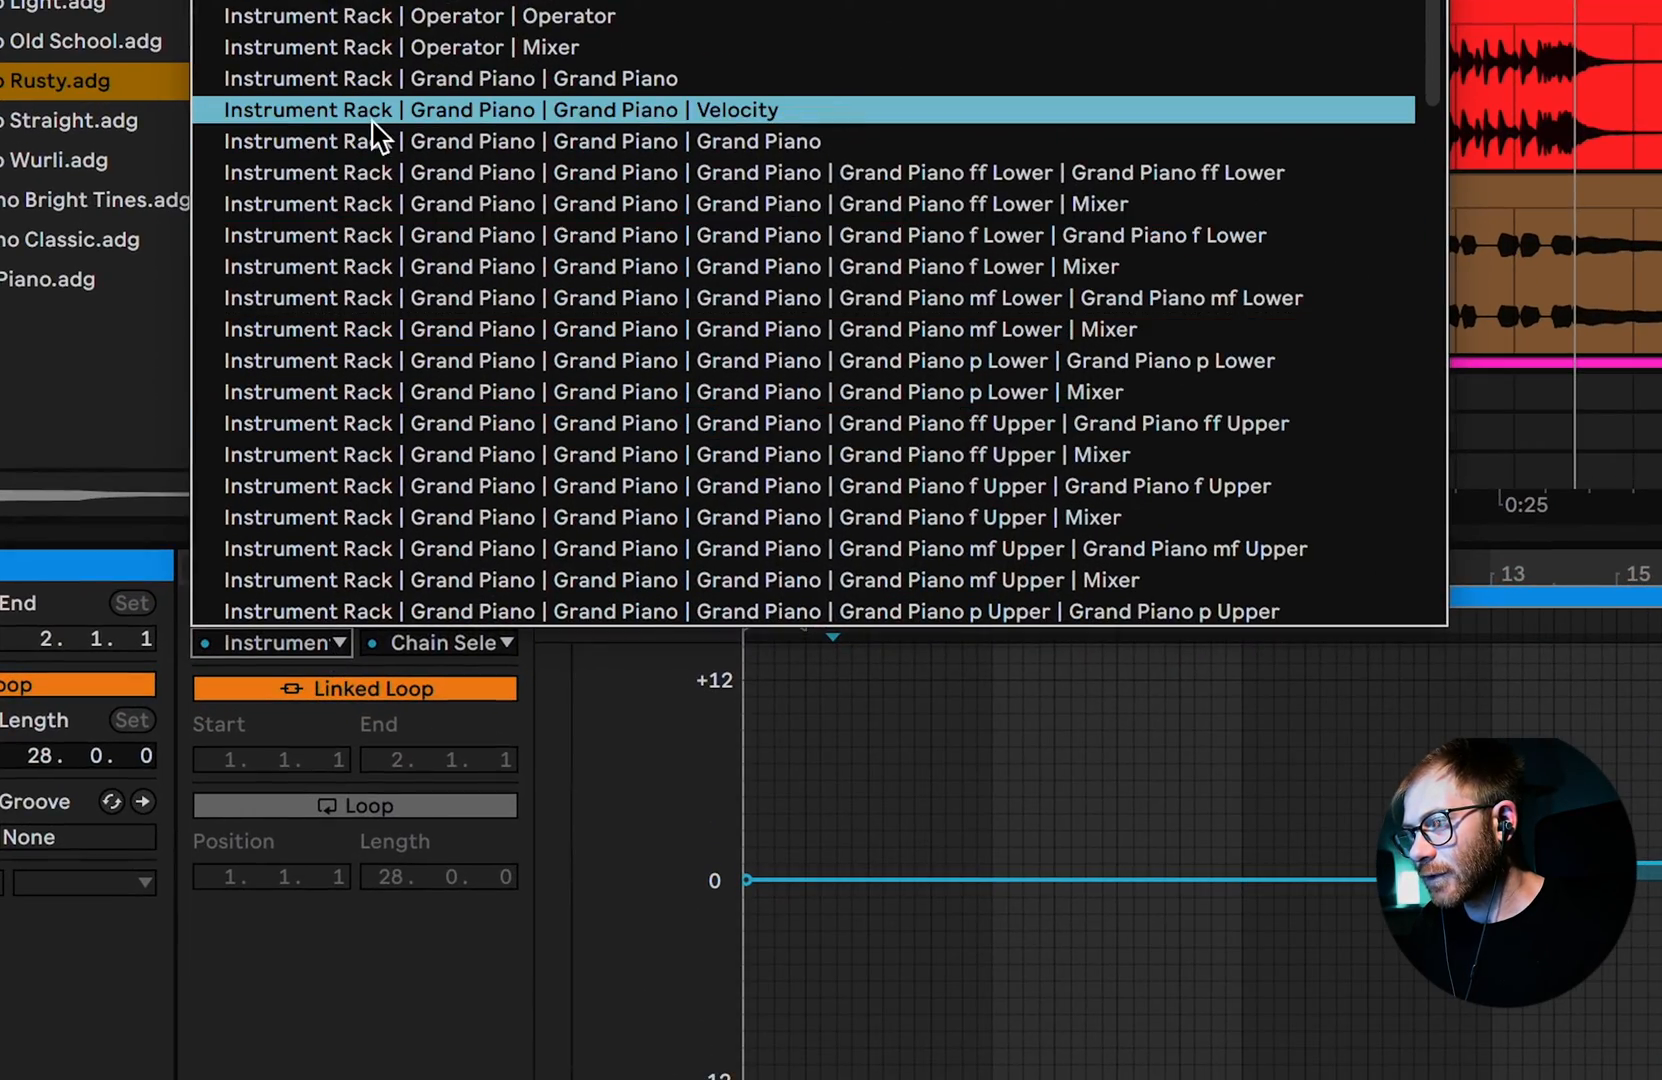
{"action": "scroll", "coordinate": [378, 135], "scroll_direction": "down", "scroll_amount": 10}
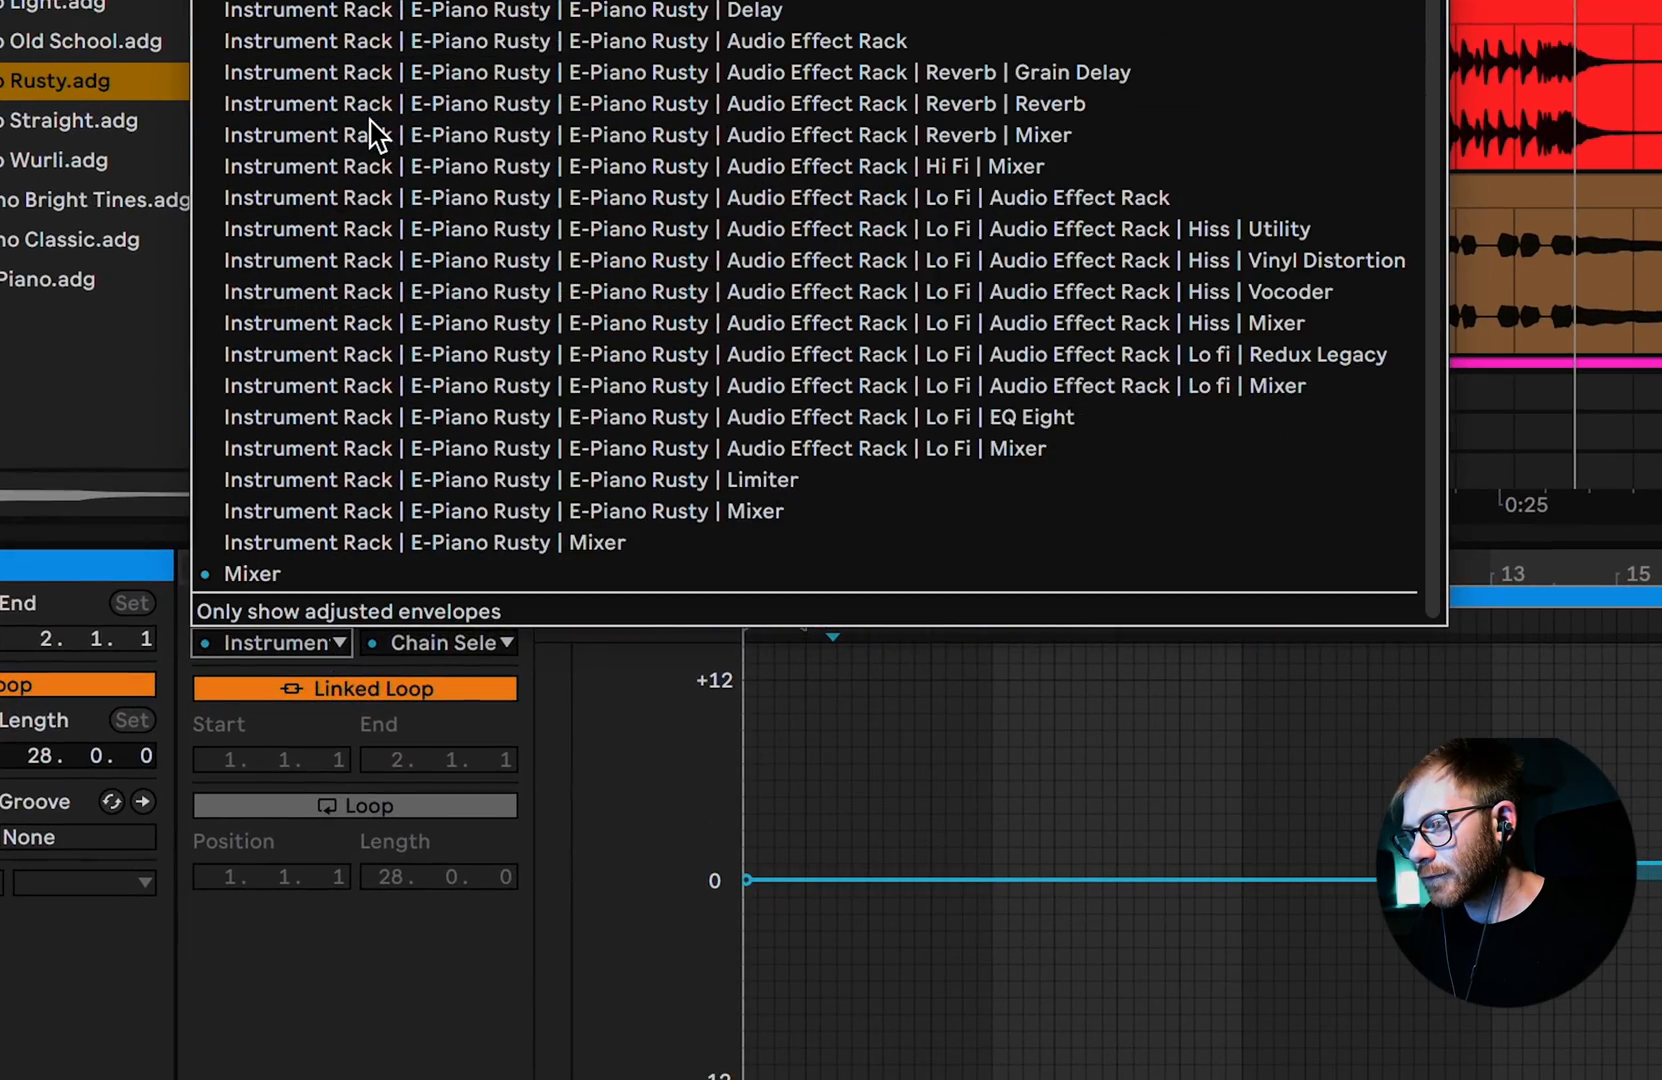
{"action": "left_click", "coordinate": [237, 570]}
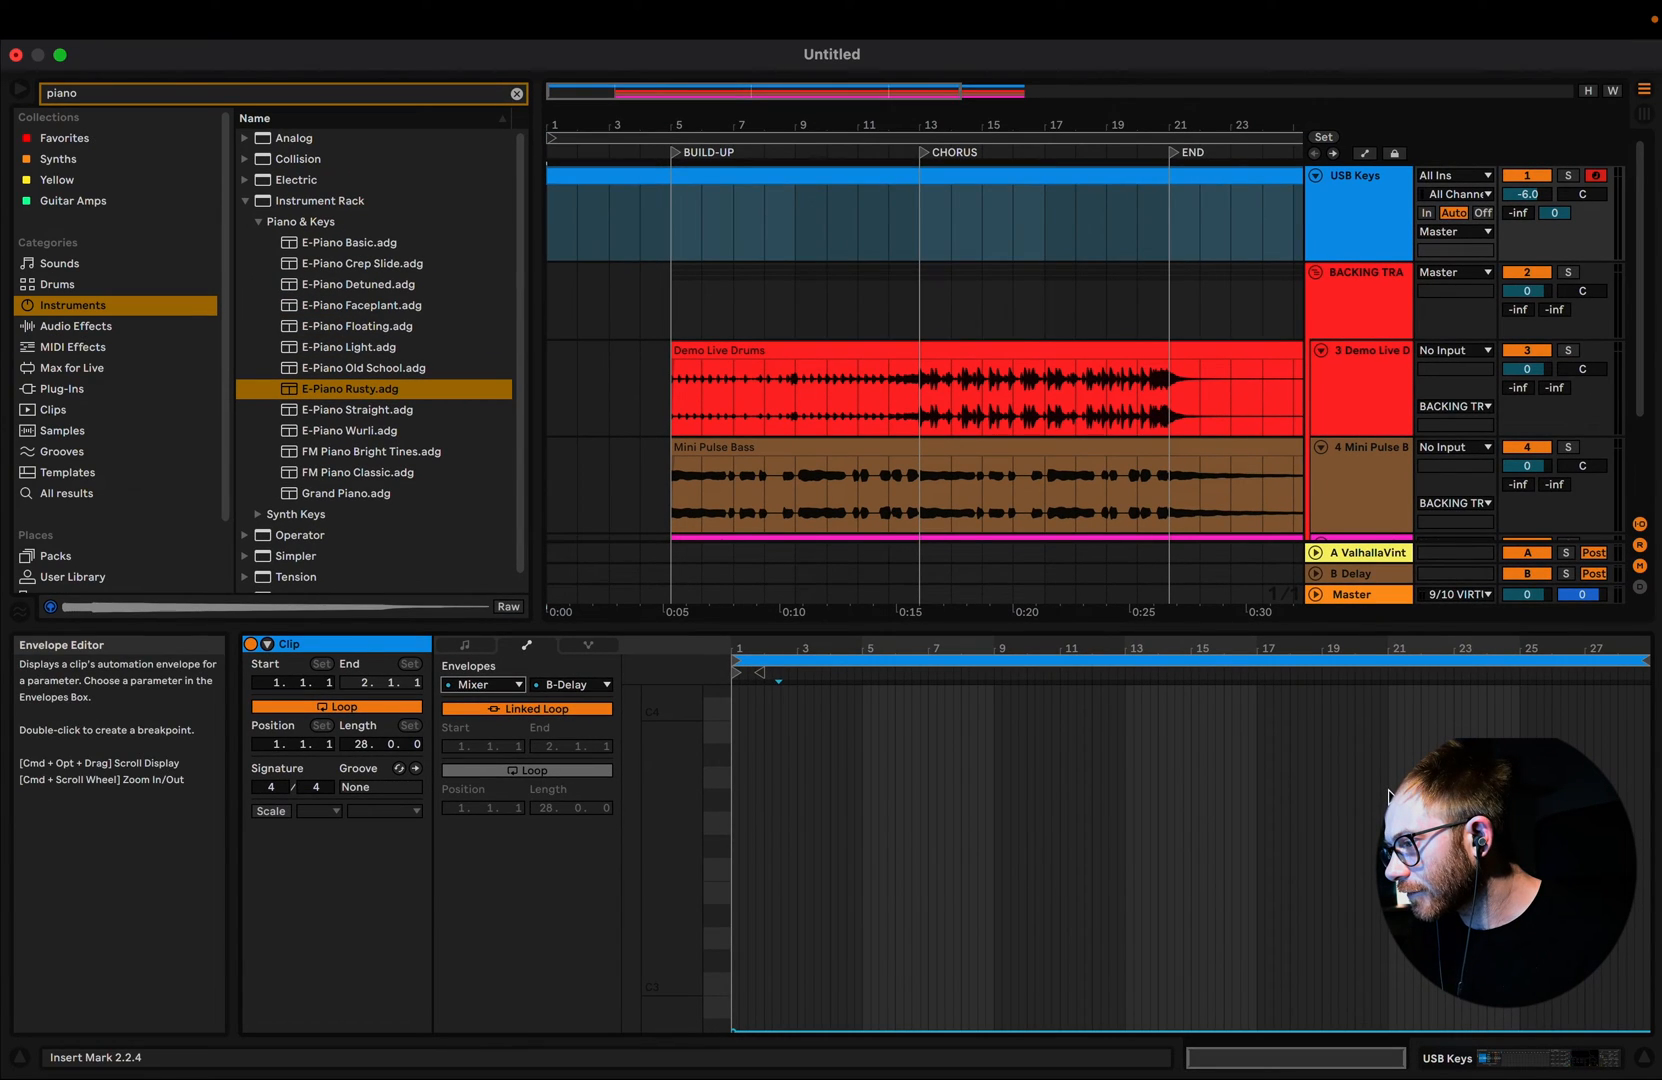
{"action": "double_click", "coordinate": [1389, 793]}
{"action": "left_click_drag", "start_coordinate": [1330, 805], "coordinate": [1295, 1026]}
{"action": "left_click_drag", "start_coordinate": [1295, 1026], "coordinate": [1324, 1031]}
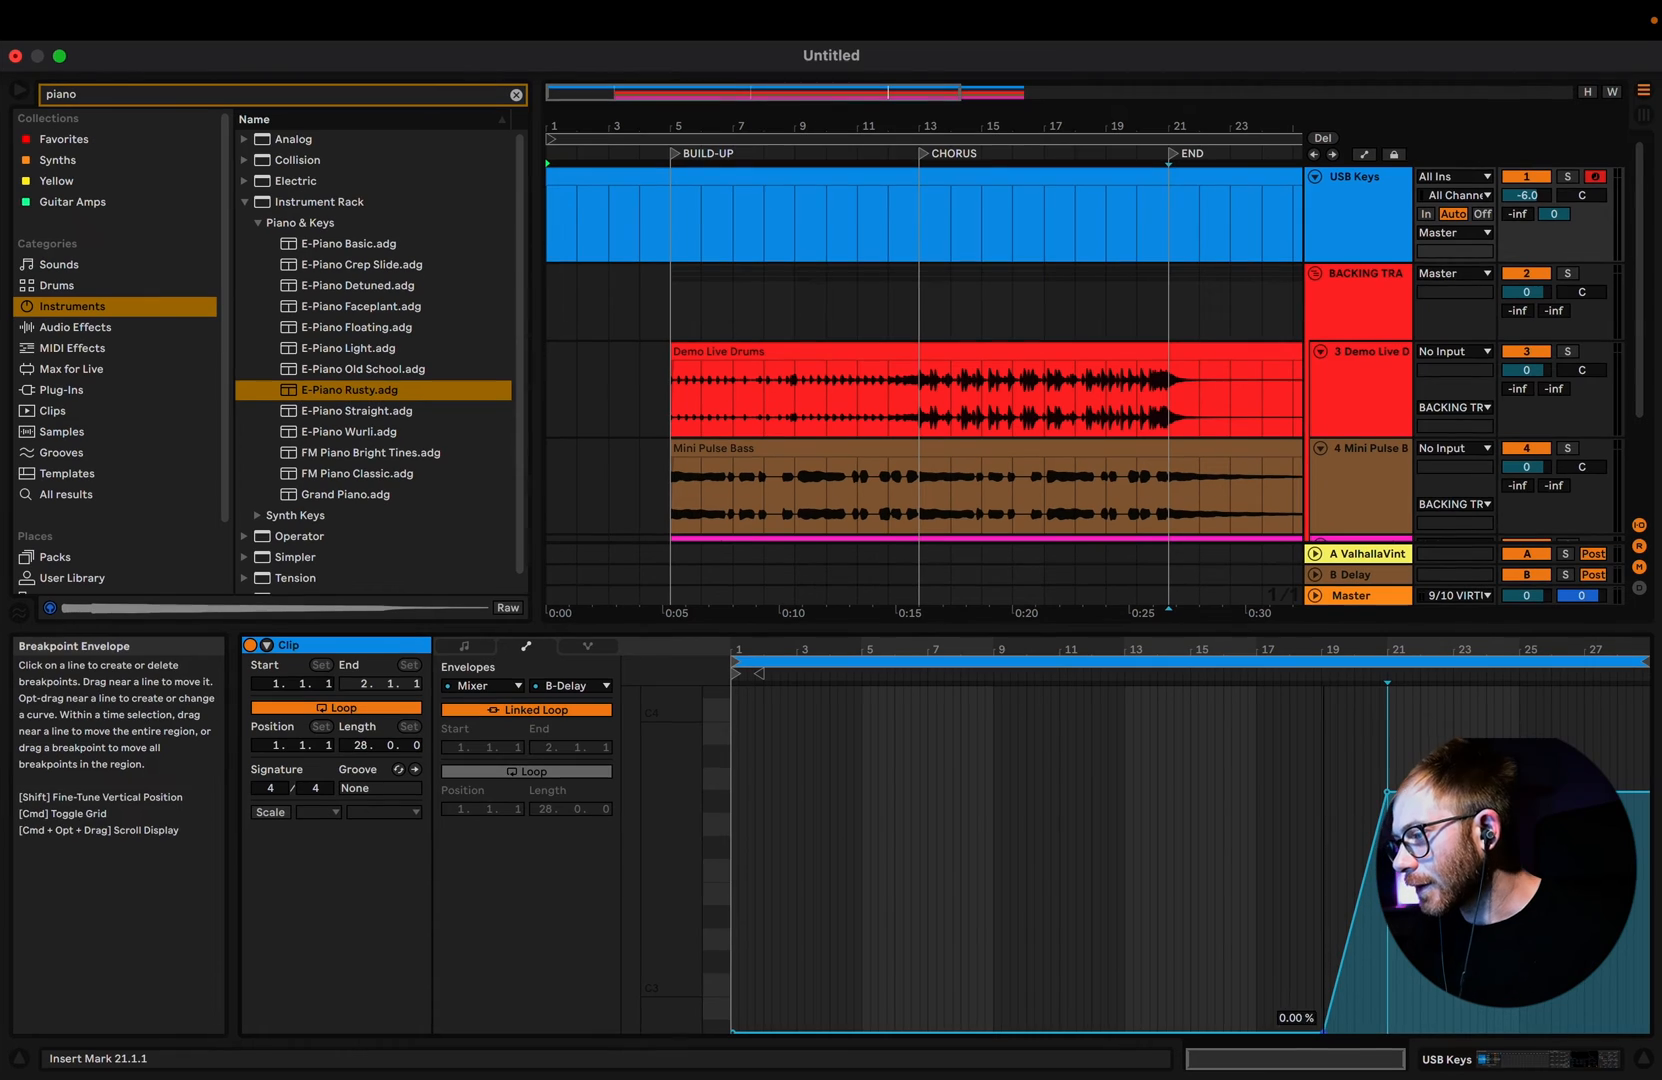
Step: Check the B Delay return track in Session View and return to the Arrangement
{"action": "key", "text": "Tab"}
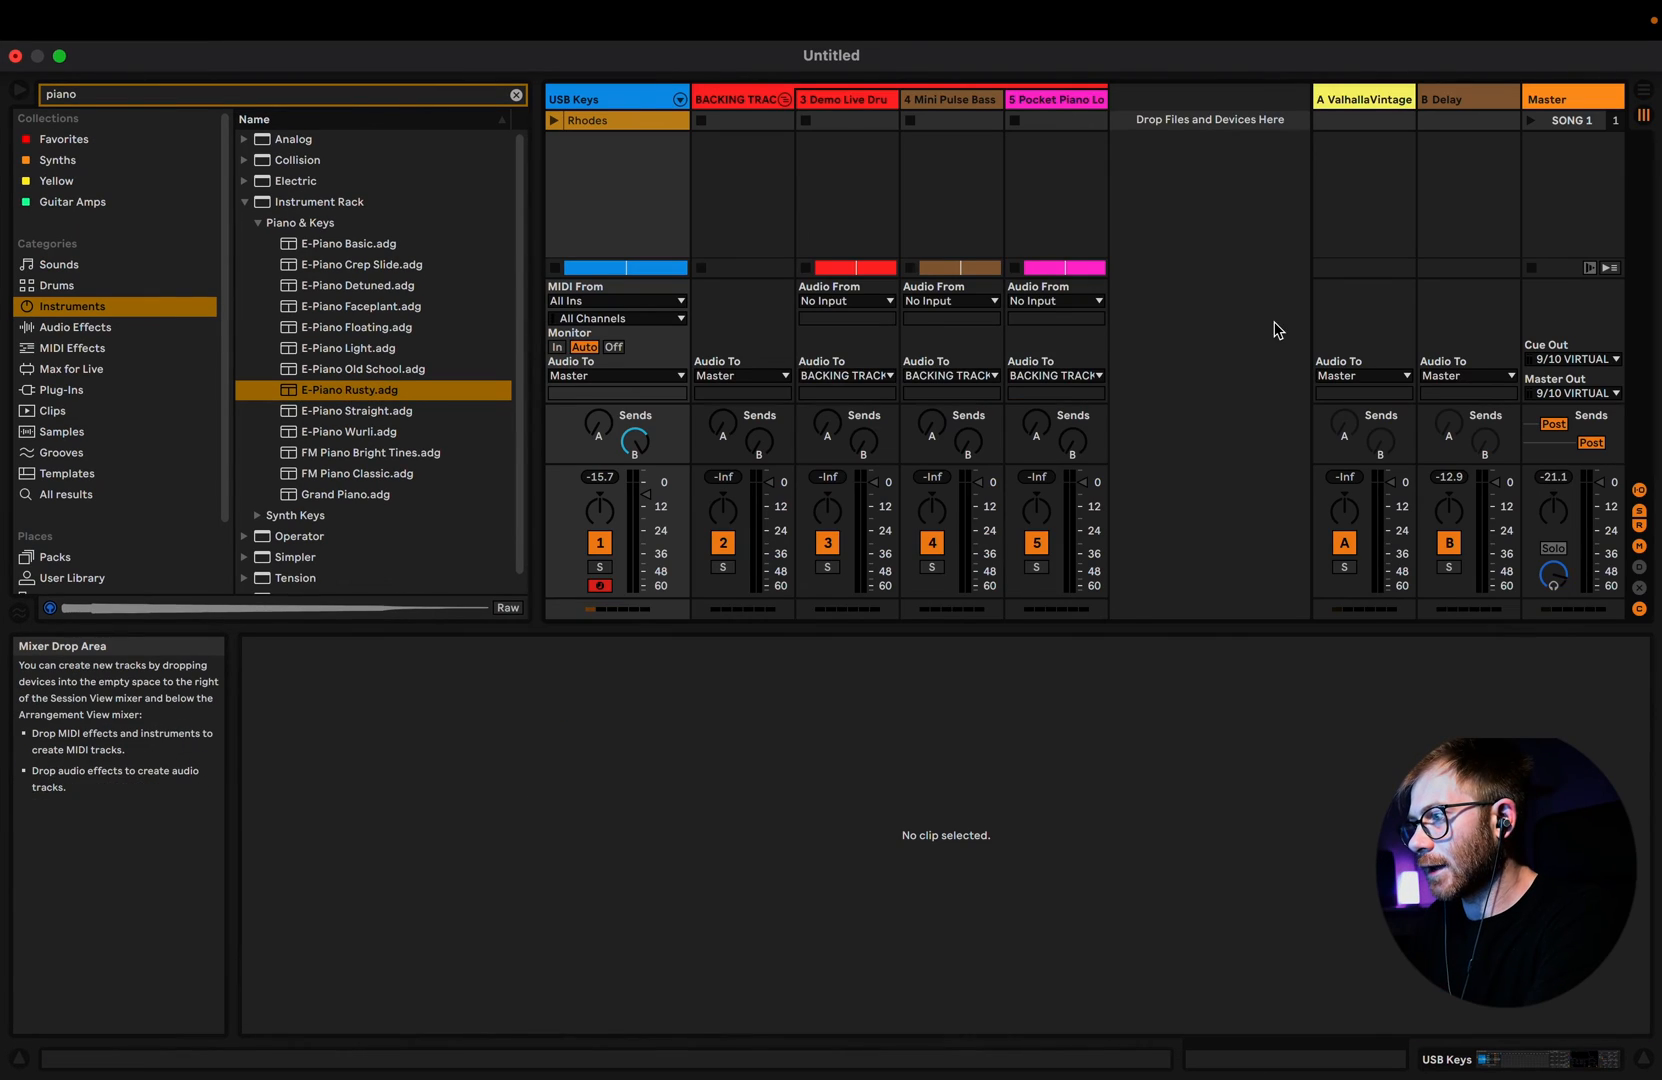
{"action": "left_click", "coordinate": [1444, 109]}
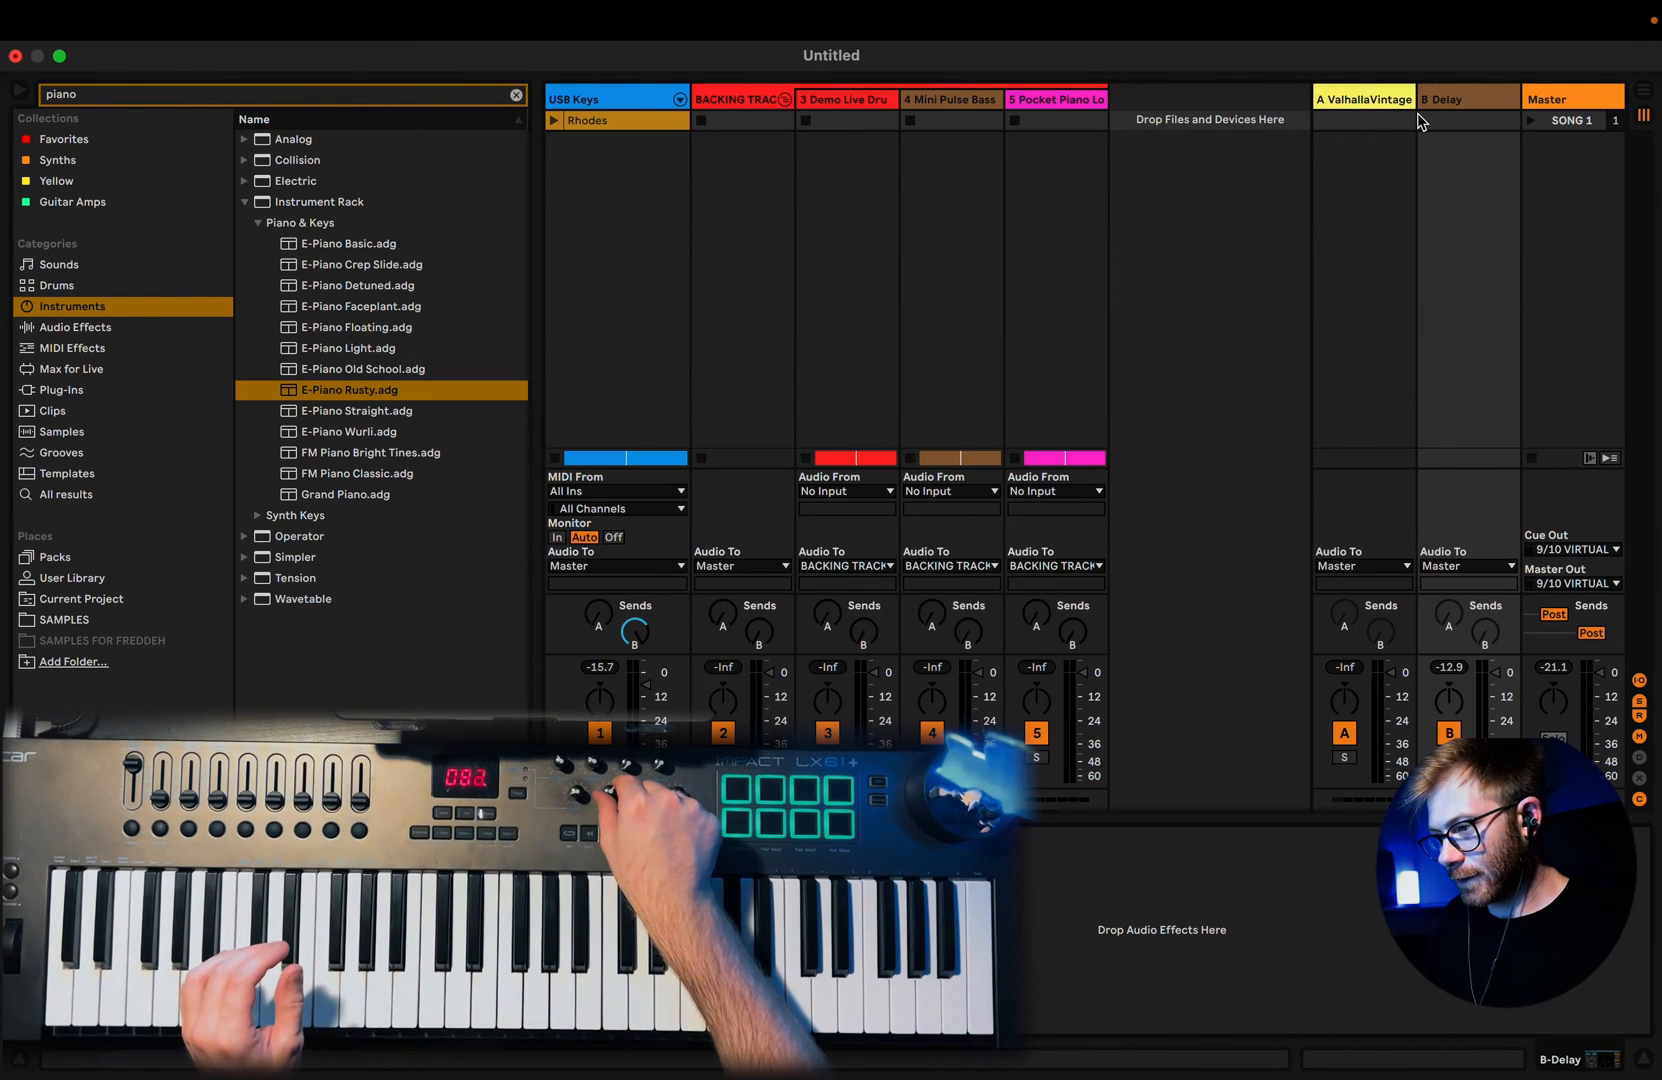
{"action": "key", "text": "Tab"}
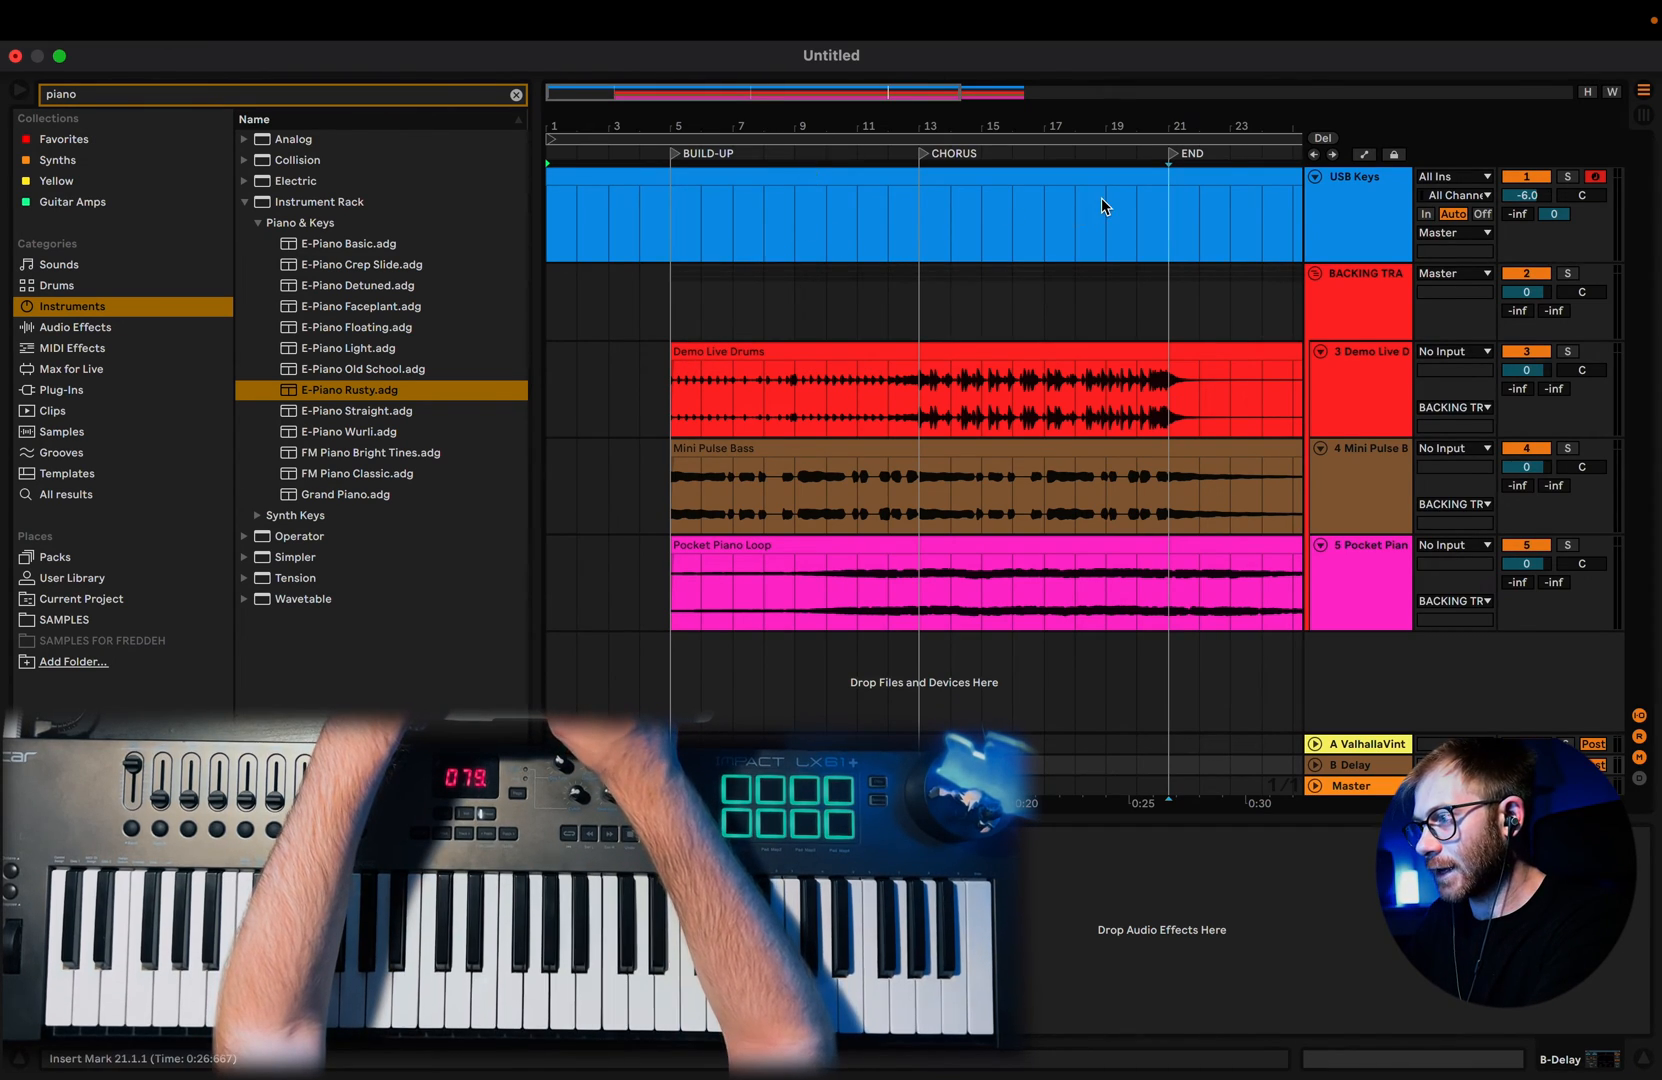
Step: Enable the metronome and play the arrangement through the BUILD-UP and CHORUS sections to the END locator
{"action": "left_click", "coordinate": [671, 318]}
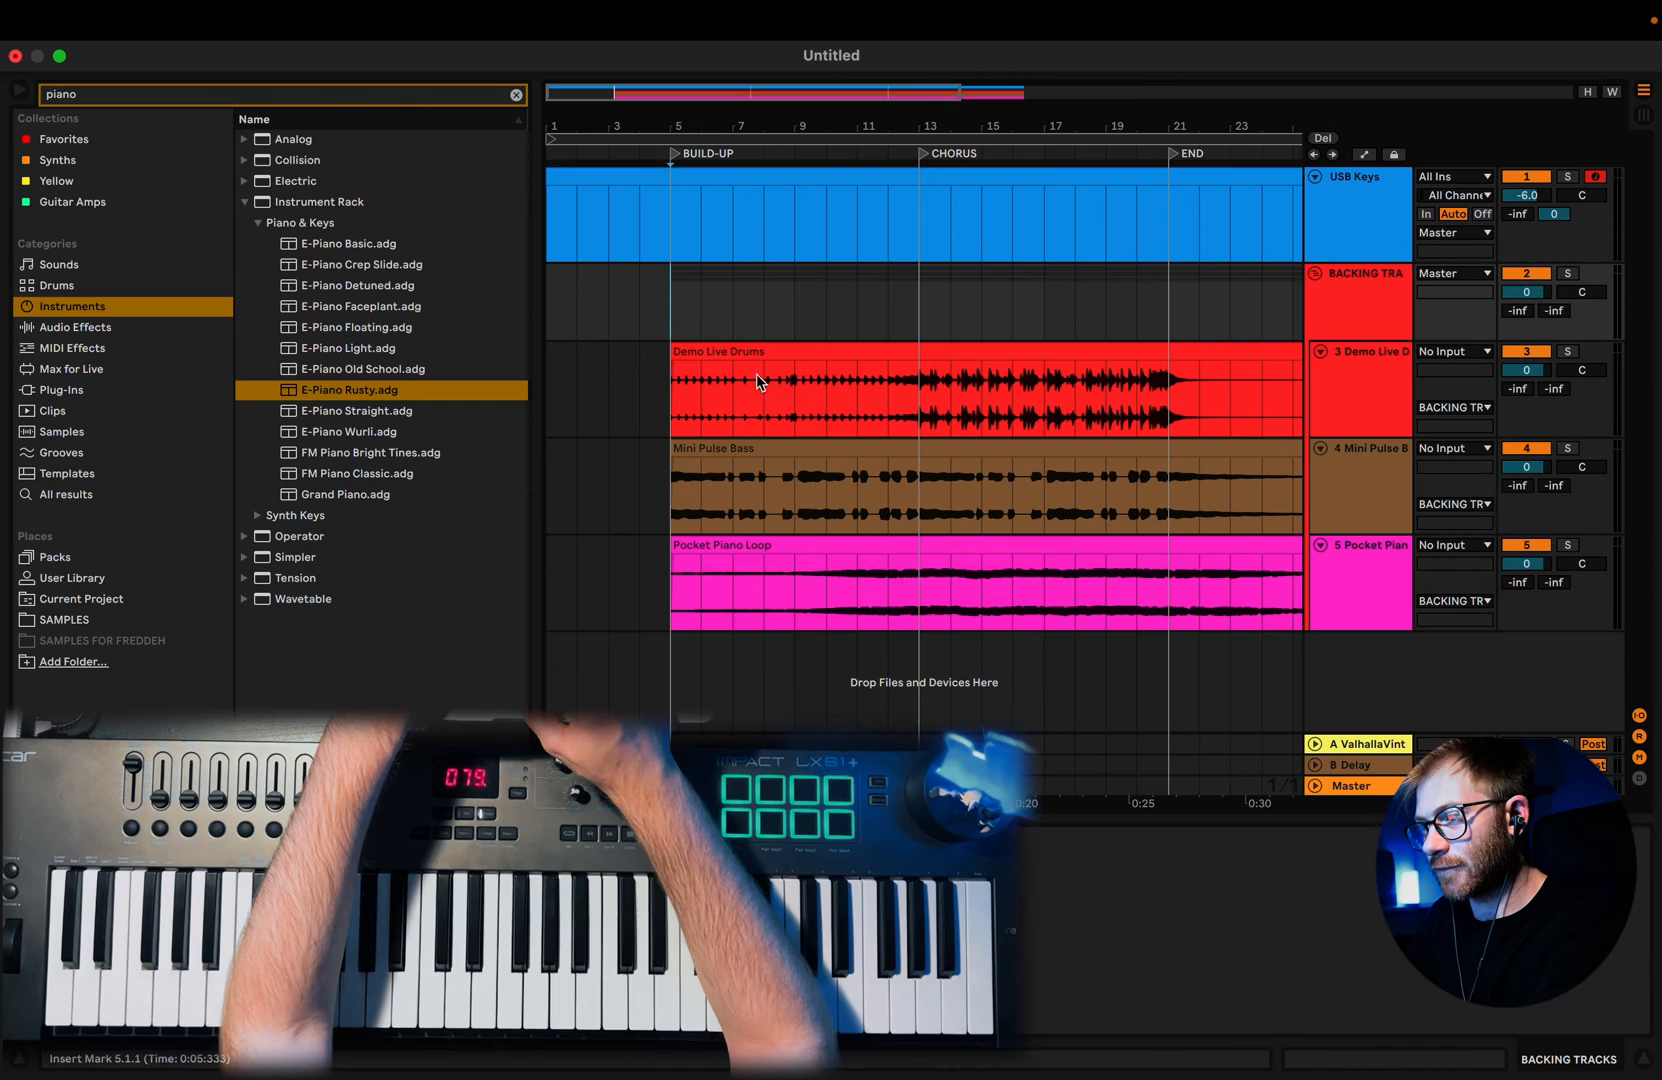
{"action": "left_click", "coordinate": [246, 60]}
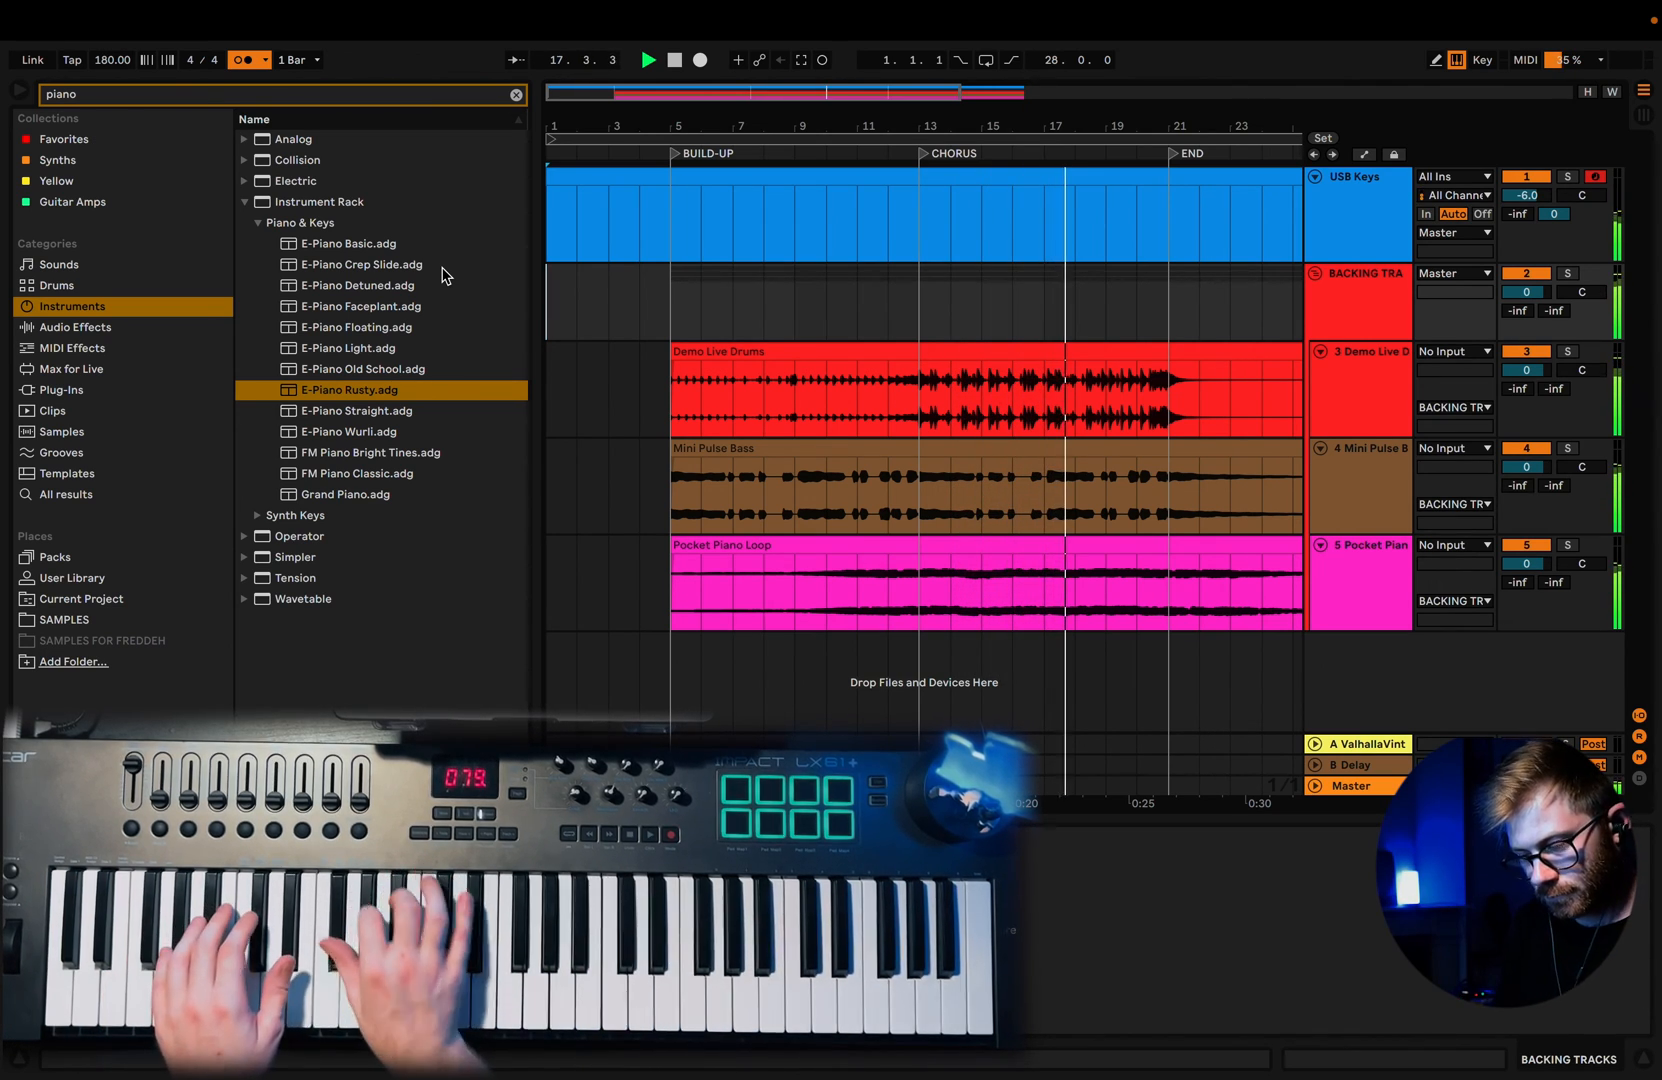
Step: Find the ValhallaVintageVerb Audio Unit among the plug-ins and add it to the Analog chain of the USB Keys rack
{"action": "key", "text": "Tab"}
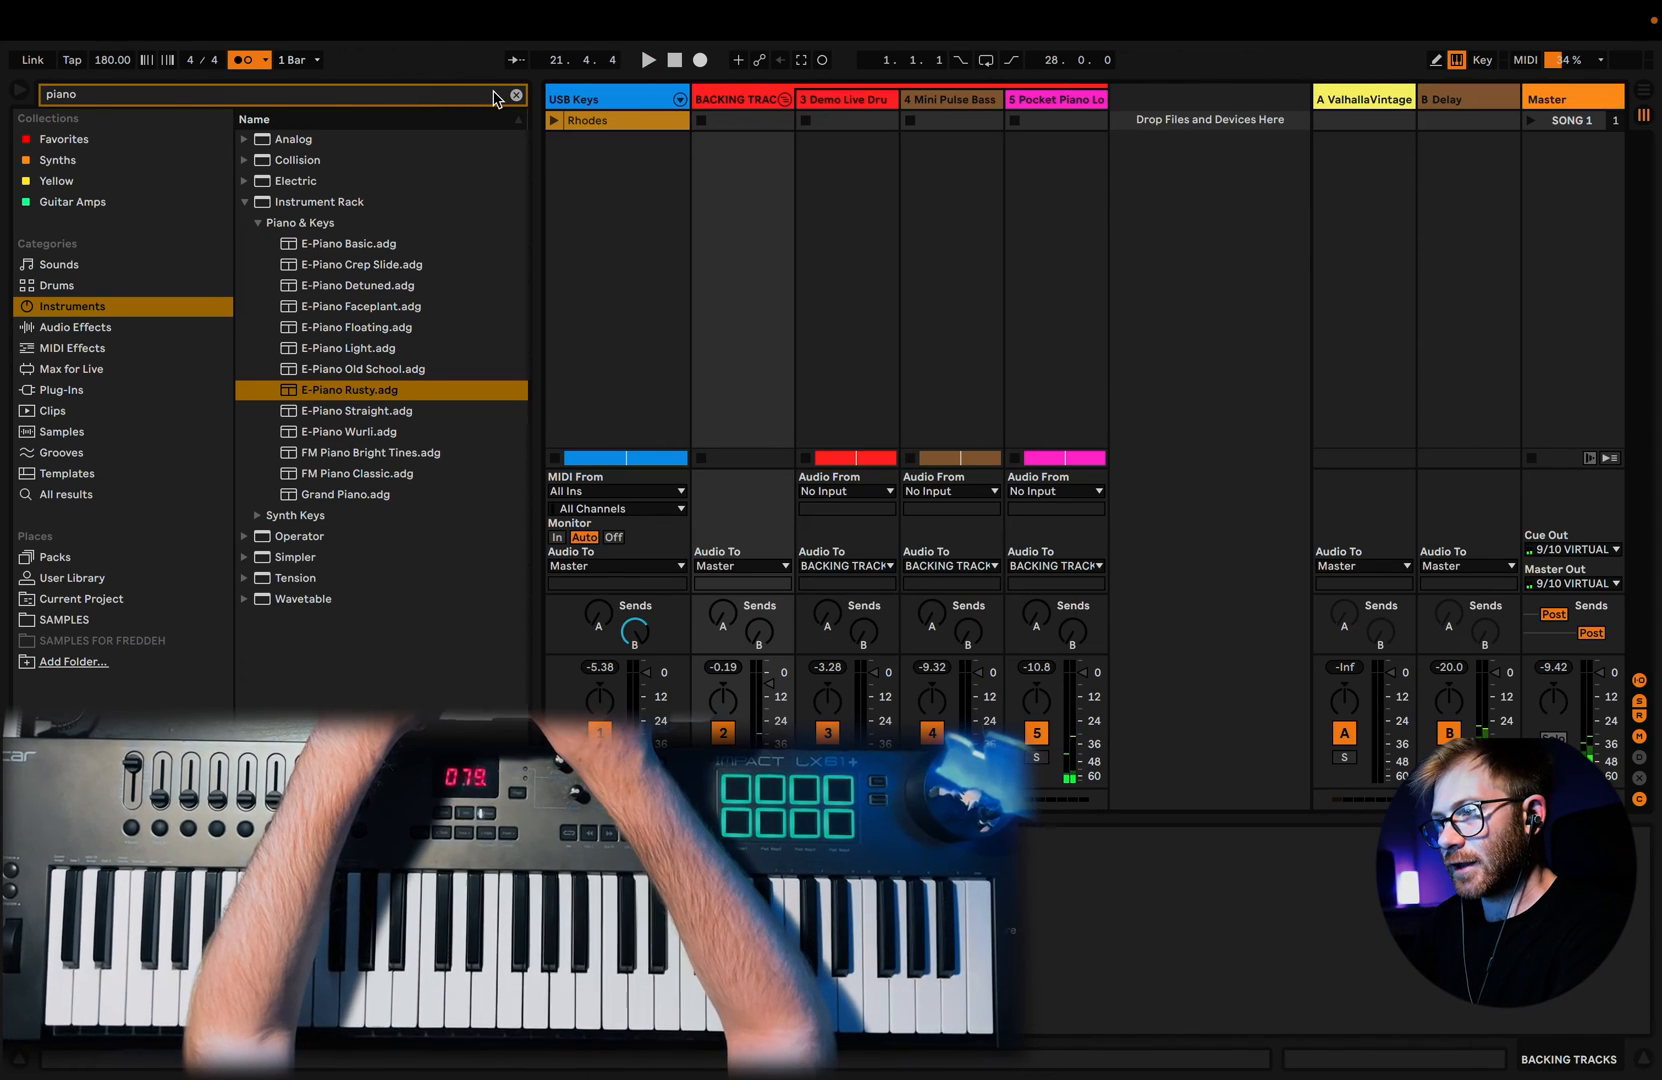
{"action": "left_click", "coordinate": [516, 95]}
{"action": "left_click", "coordinate": [603, 93]}
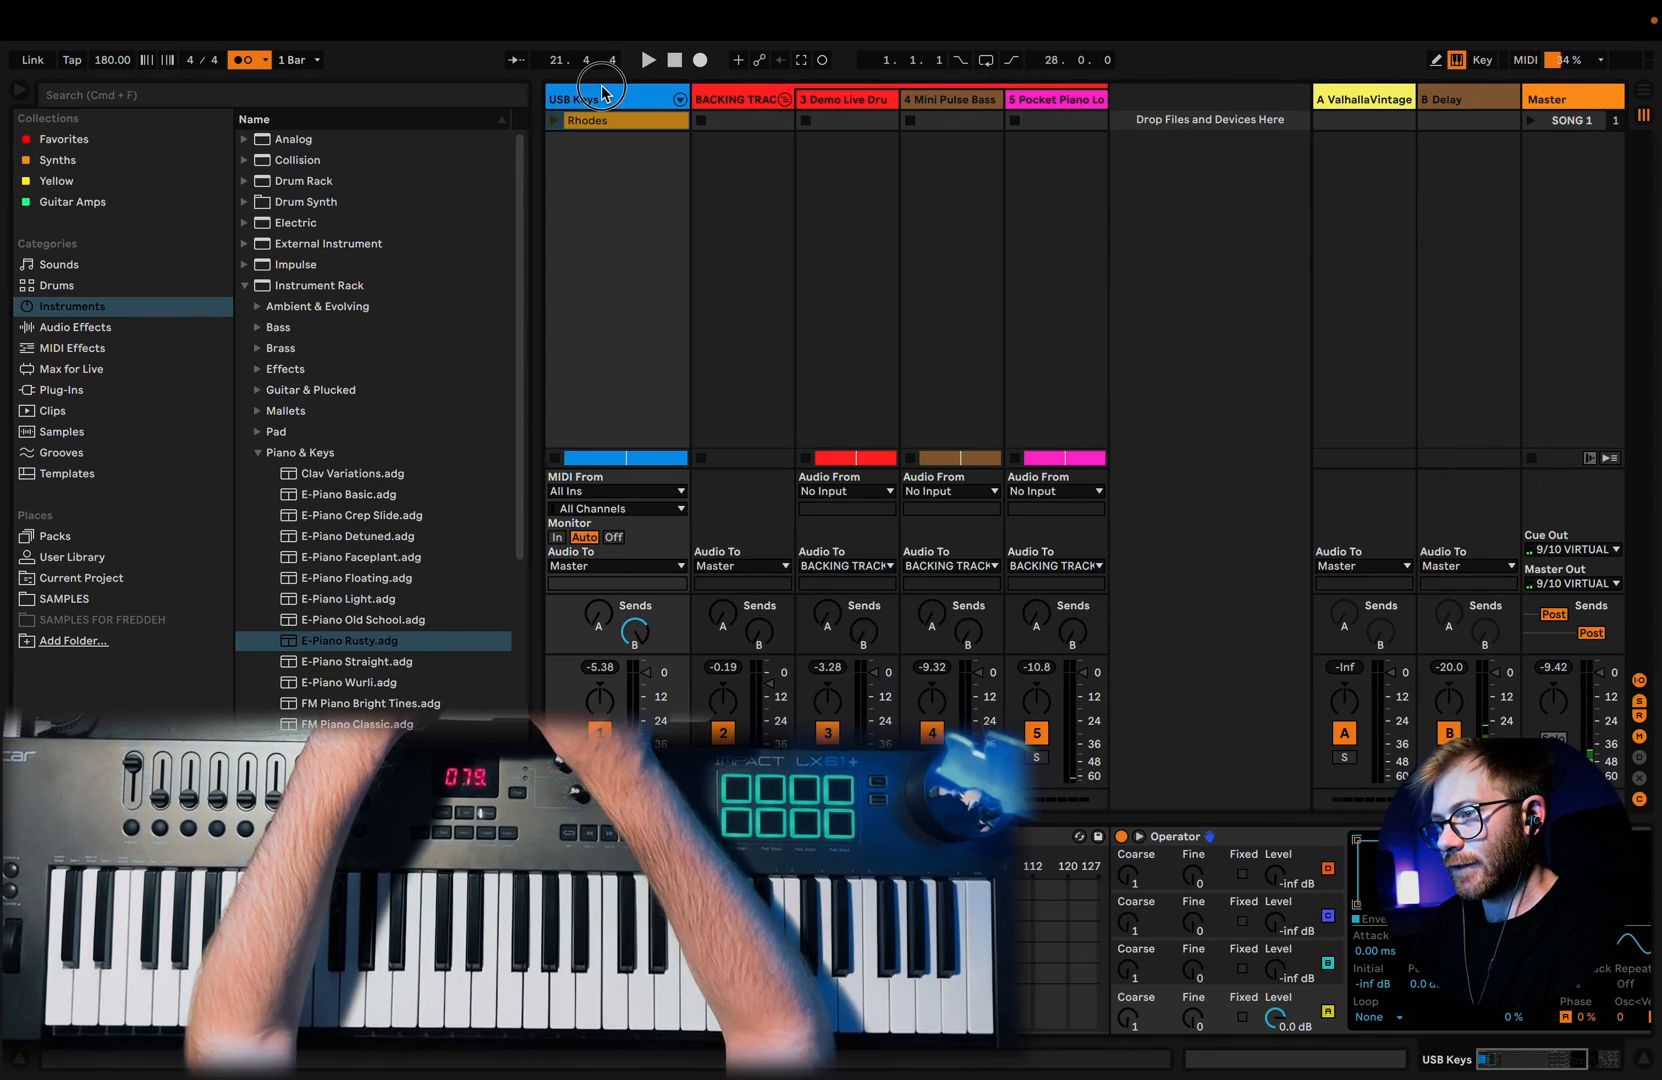
{"action": "left_click", "coordinate": [78, 328]}
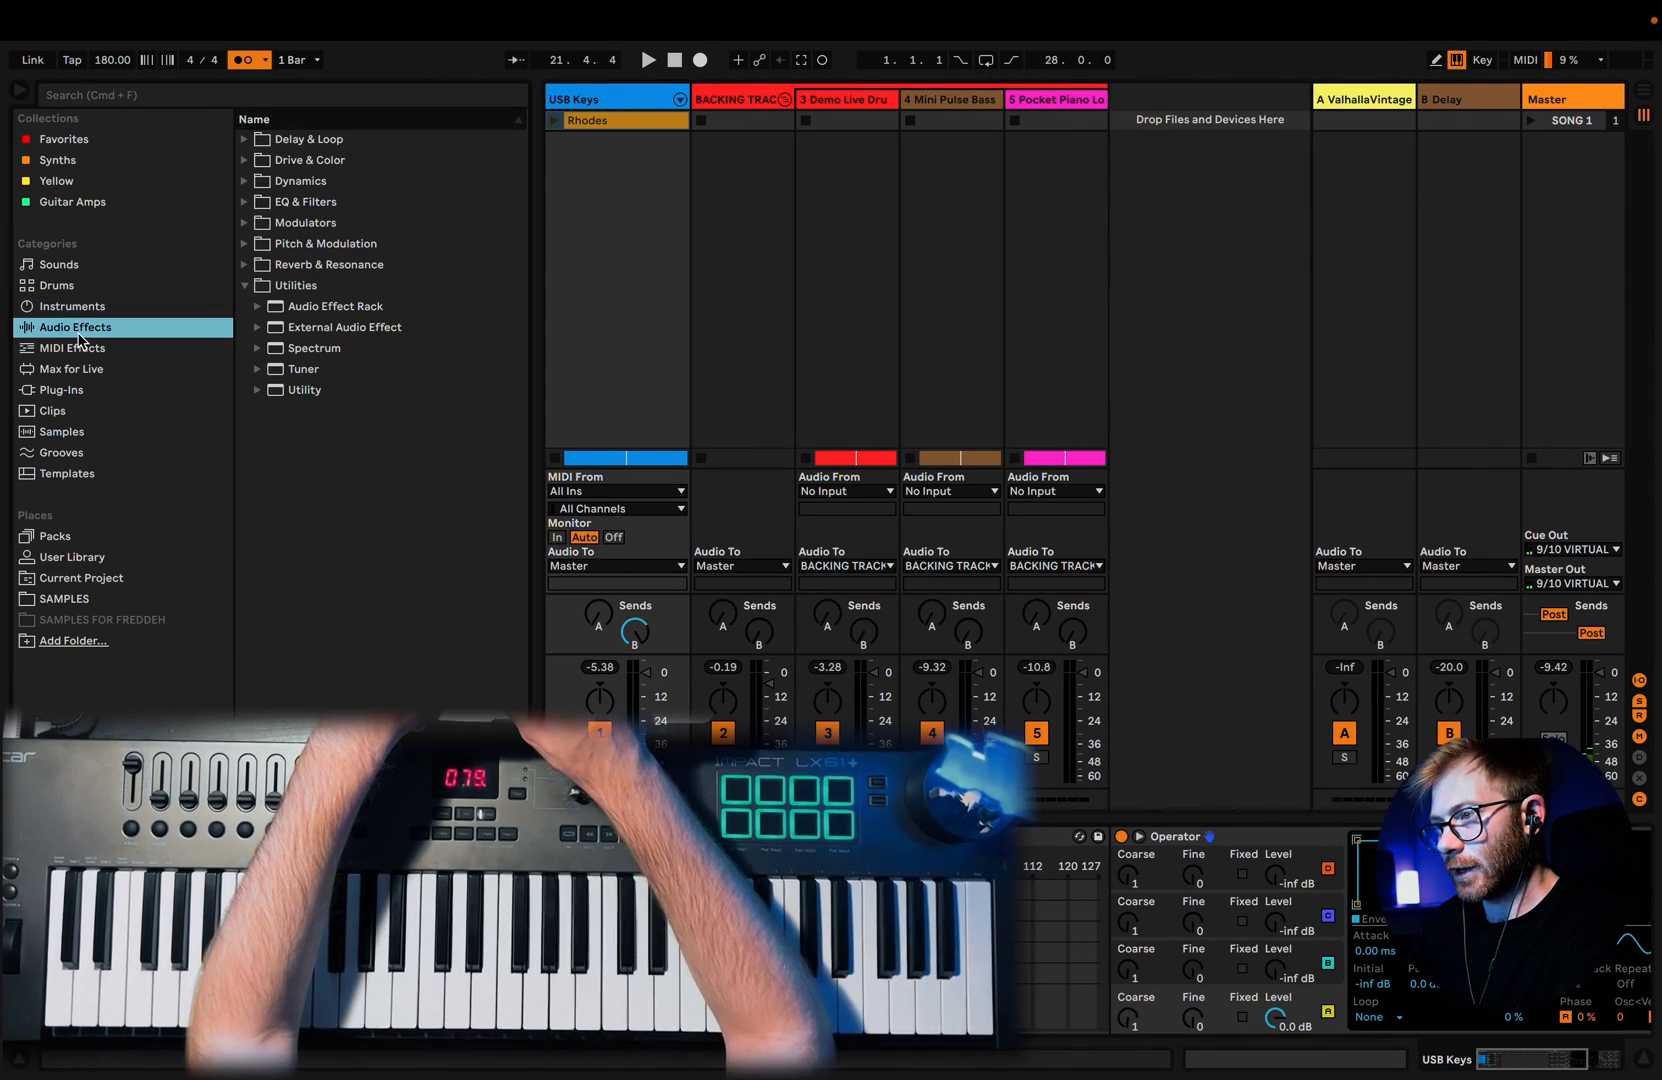
{"action": "left_click", "coordinate": [128, 95]}
{"action": "type", "text": "valhalla"}
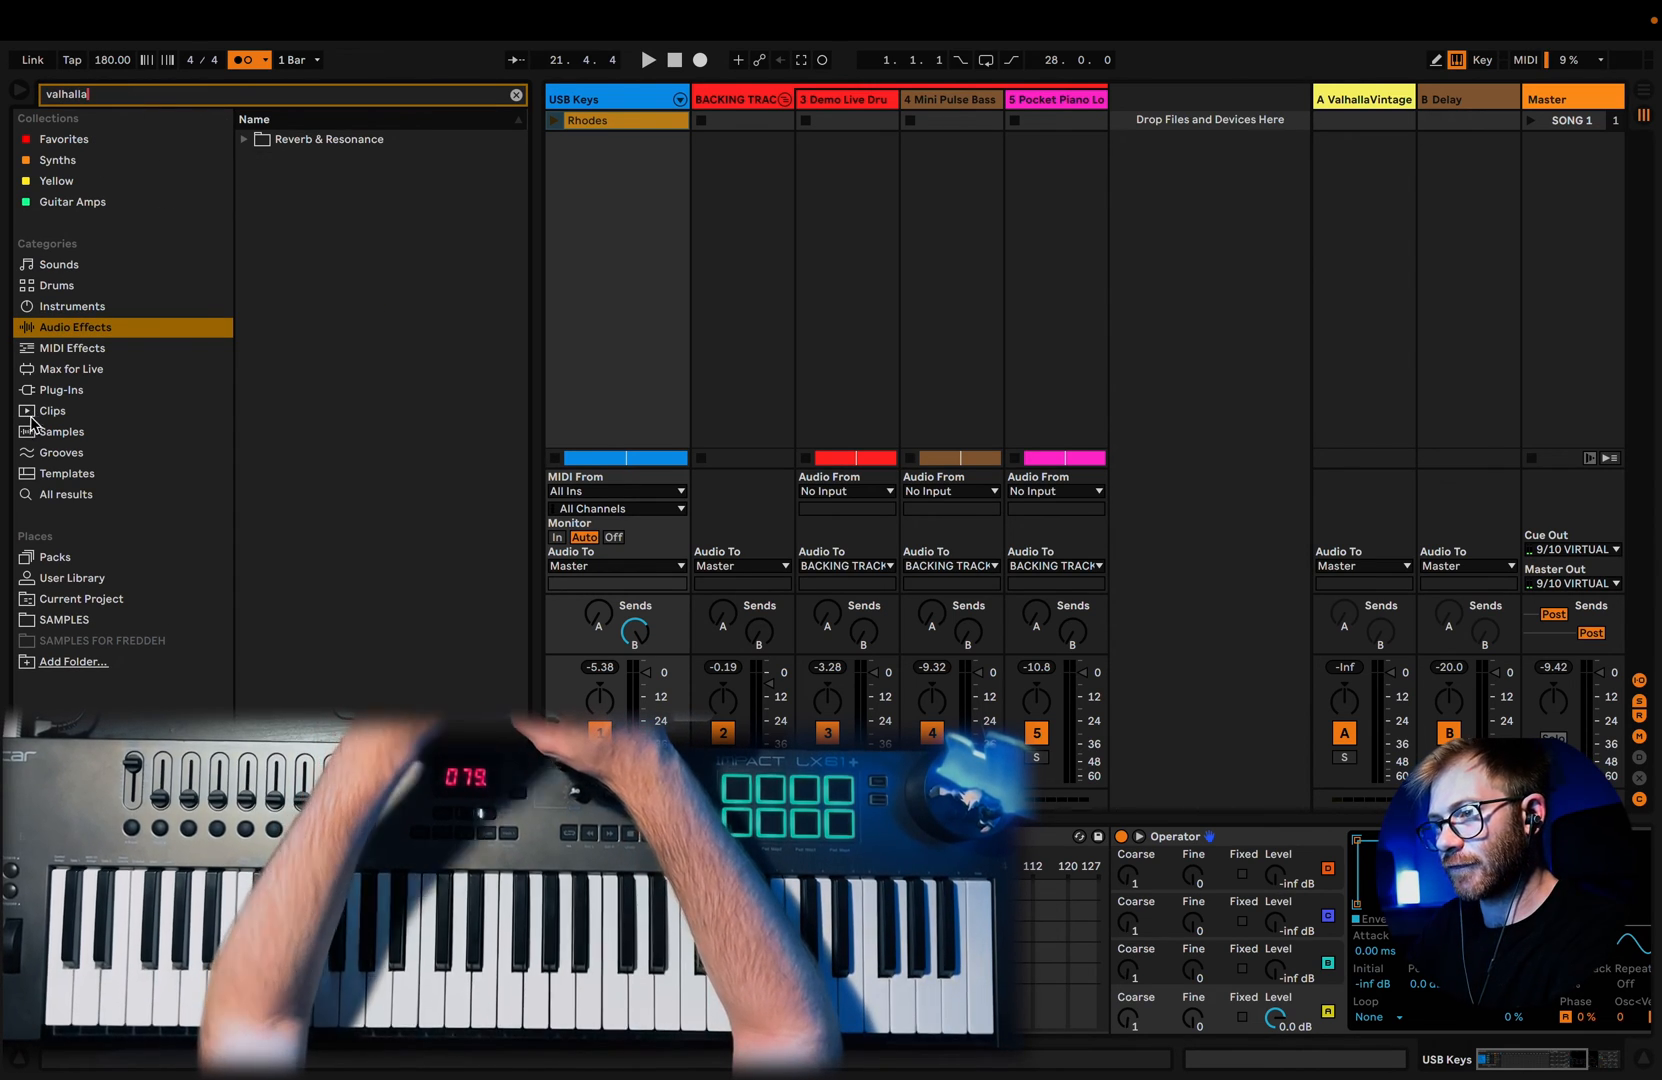
{"action": "left_click", "coordinate": [84, 390]}
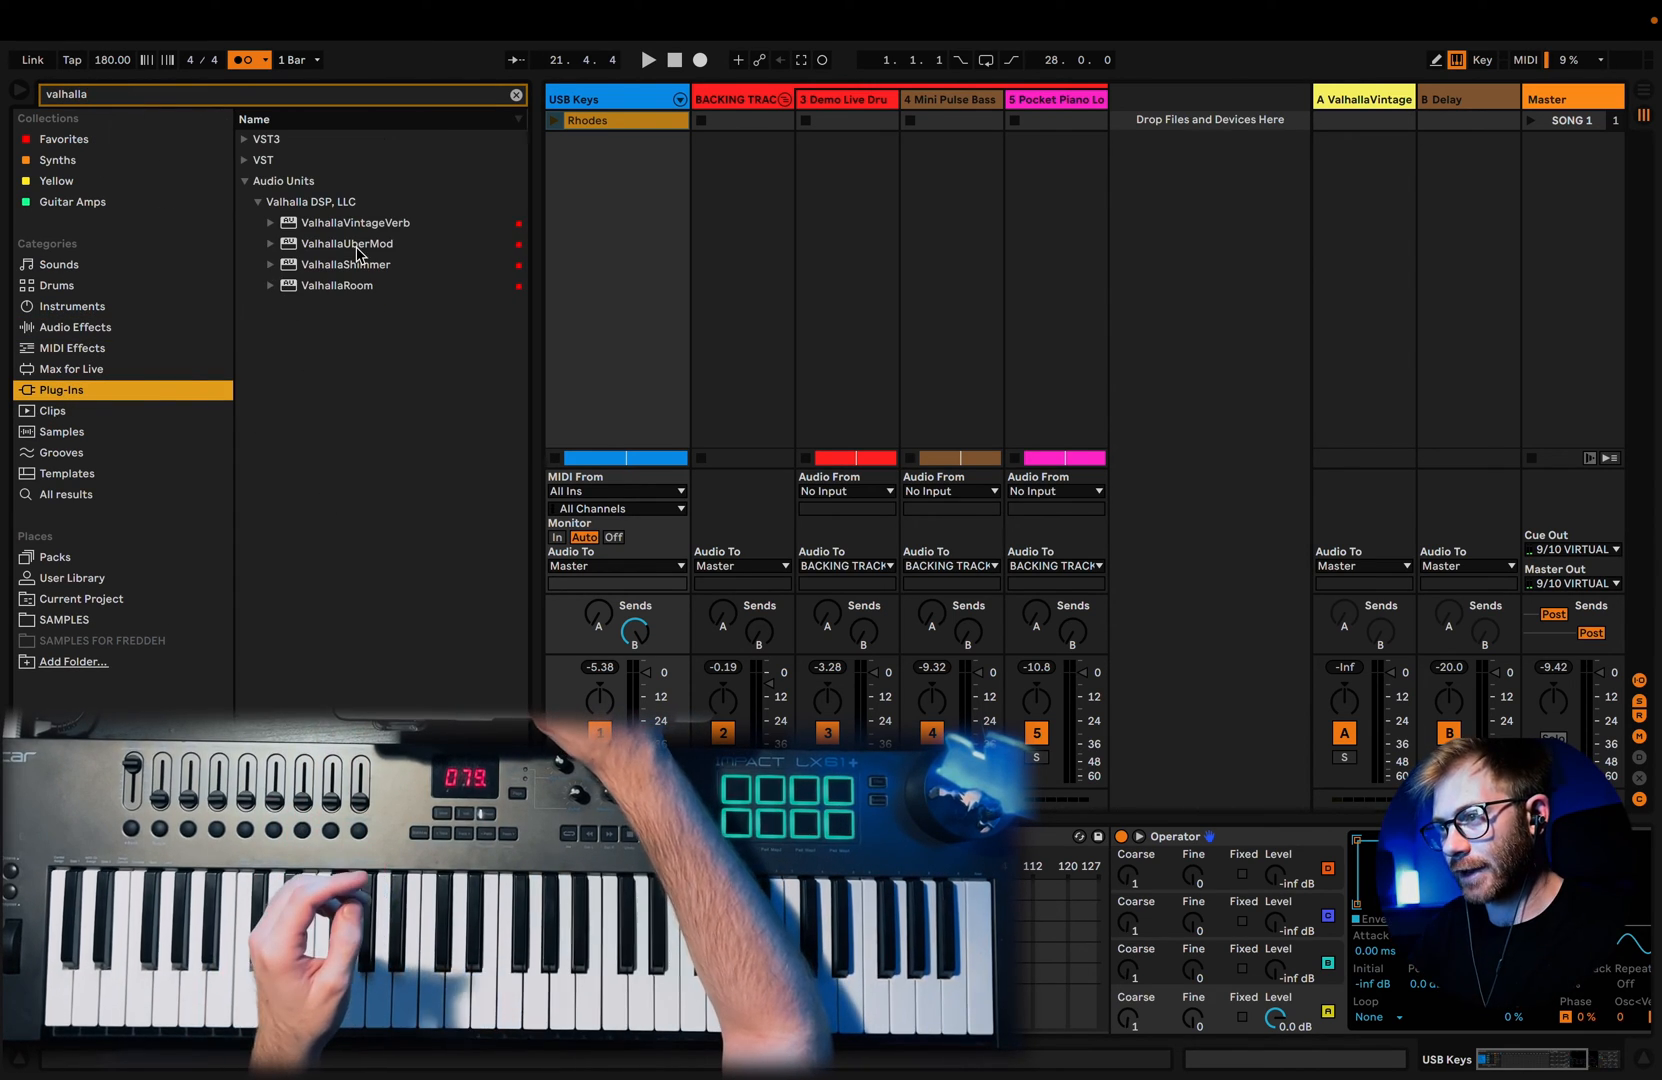
{"action": "left_click", "coordinate": [370, 908]}
{"action": "scroll", "coordinate": [845, 930], "scroll_direction": "right", "scroll_amount": 5}
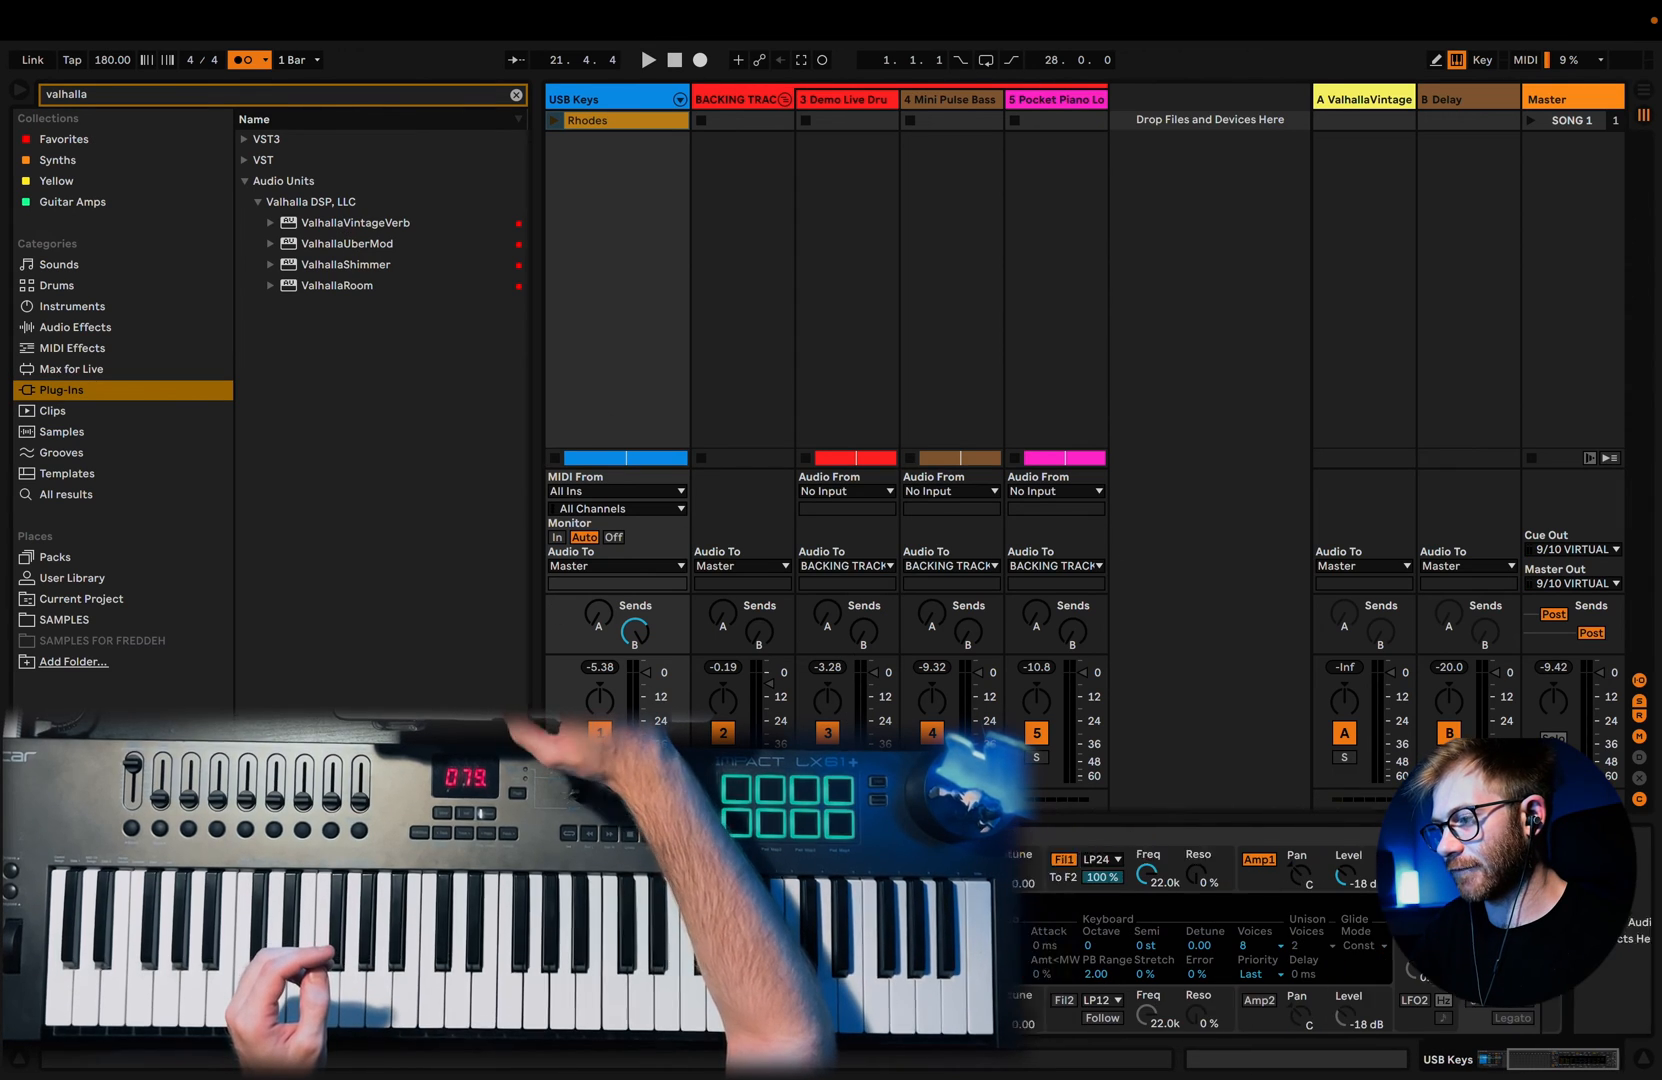
{"action": "left_click_drag", "start_coordinate": [340, 226], "coordinate": [565, 290]}
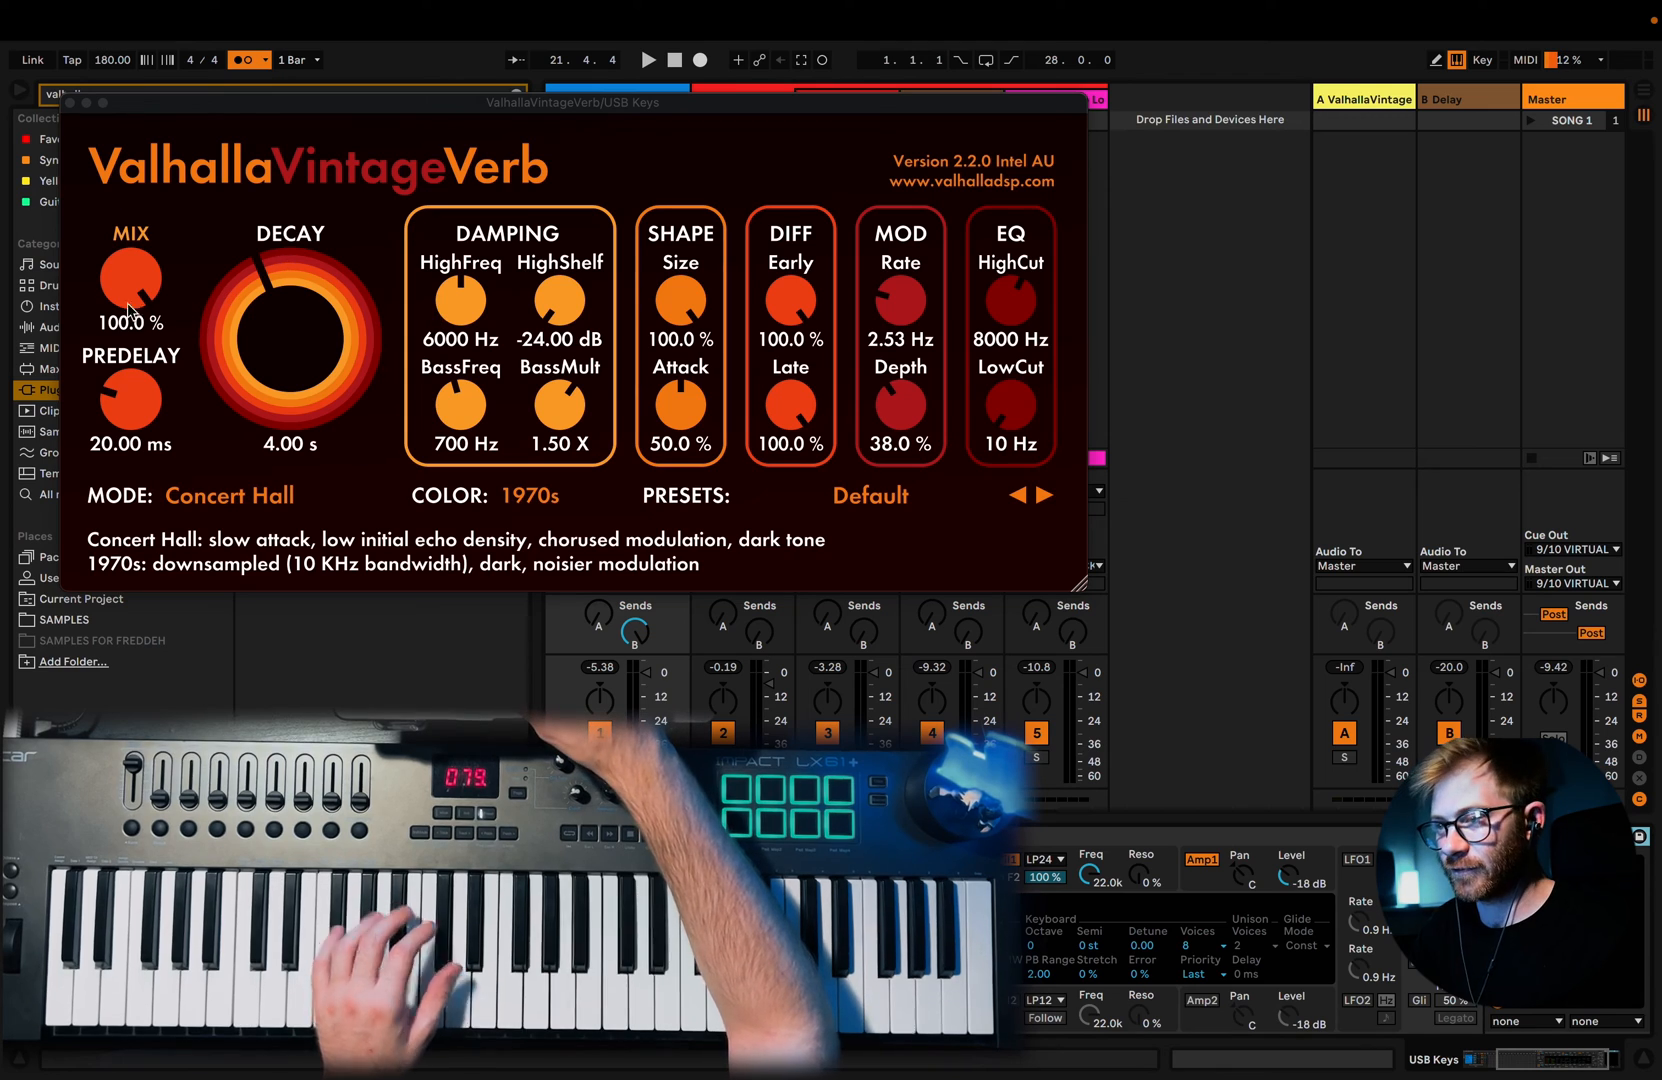
Step: Lower the mix amount of the ValhallaVintageVerb on the USB Keys track
{"action": "left_click_drag", "start_coordinate": [130, 283], "coordinate": [134, 414]}
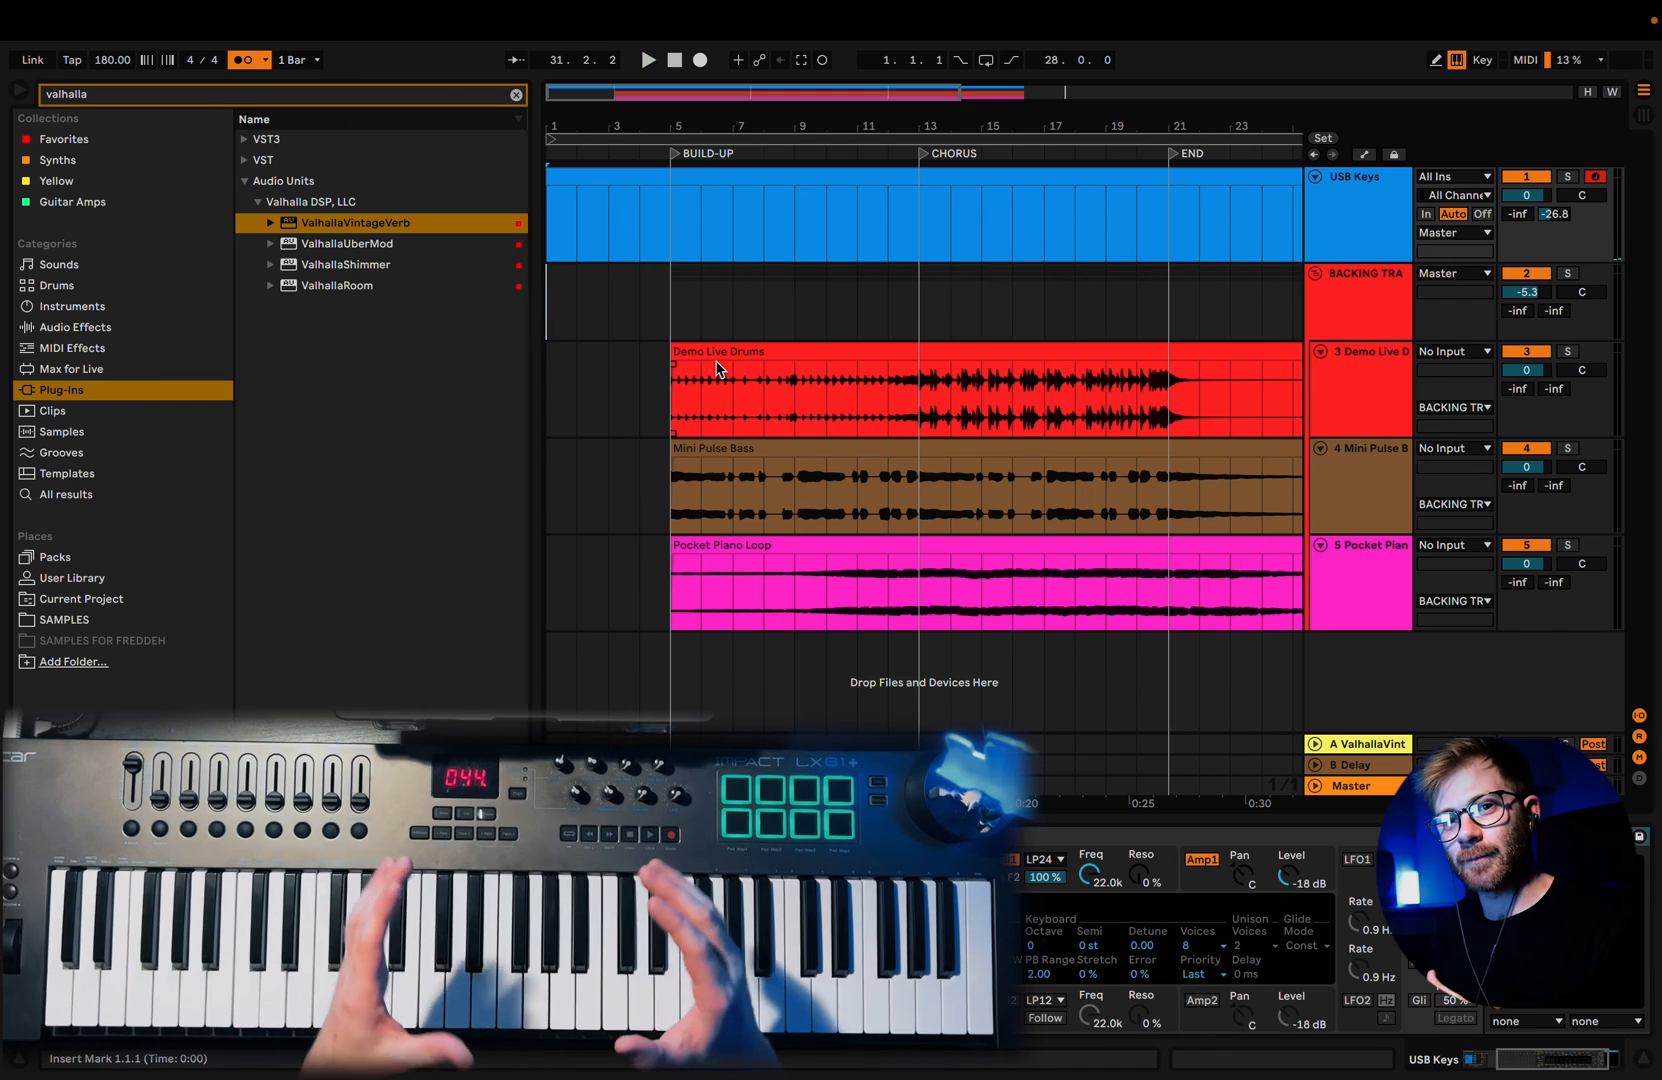
Step: Find Auto Filter among the audio effects, add it at the end of the USB Keys device chain and adjust its high-pass filter
{"action": "key", "text": "Tab"}
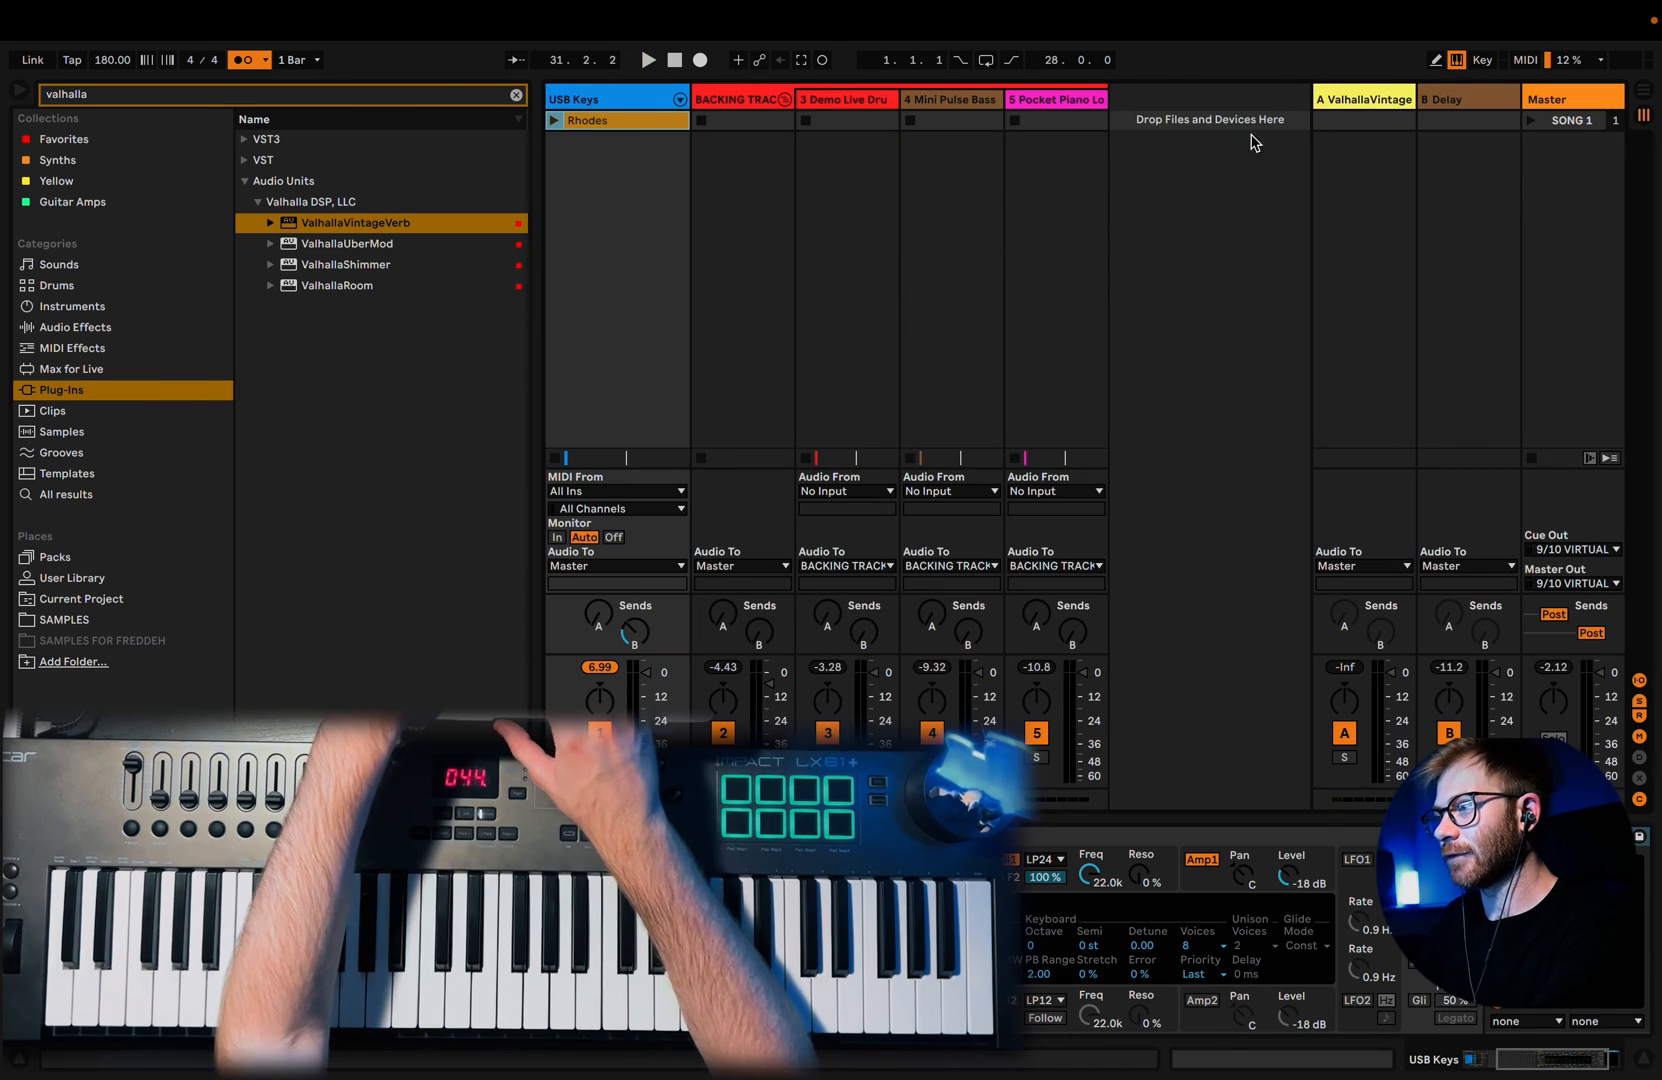
{"action": "left_click", "coordinate": [1445, 100]}
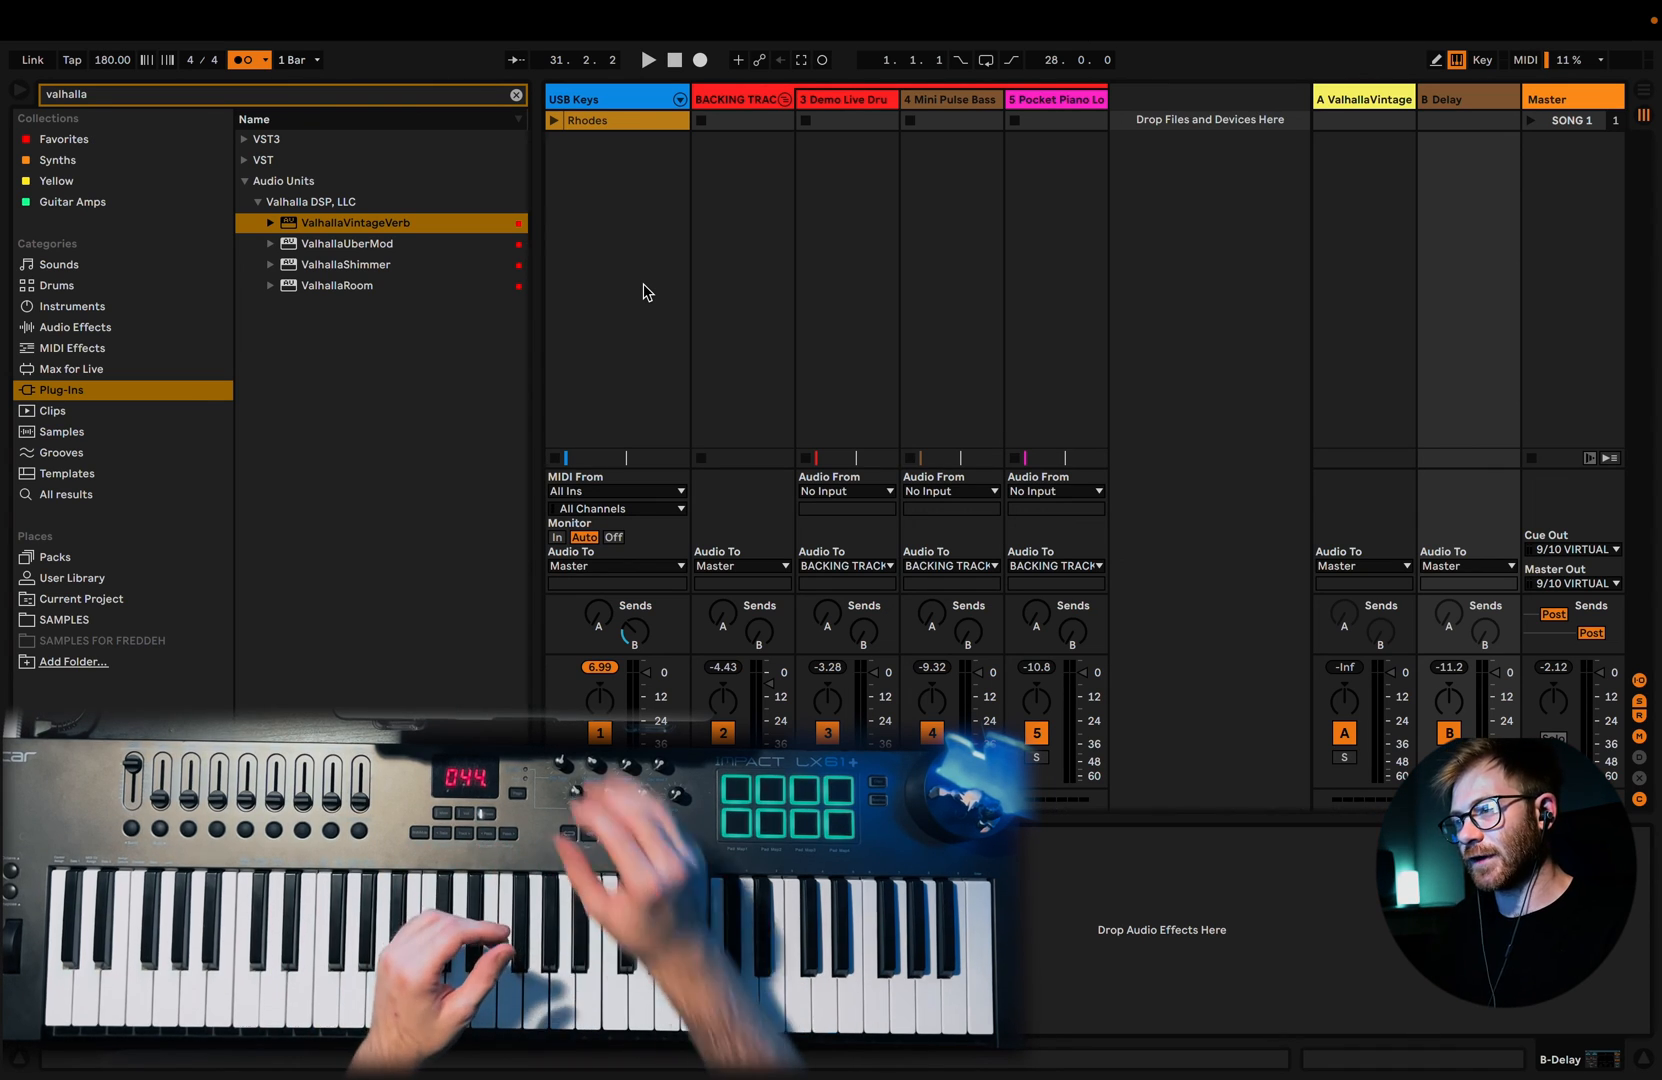
{"action": "left_click", "coordinate": [610, 103]}
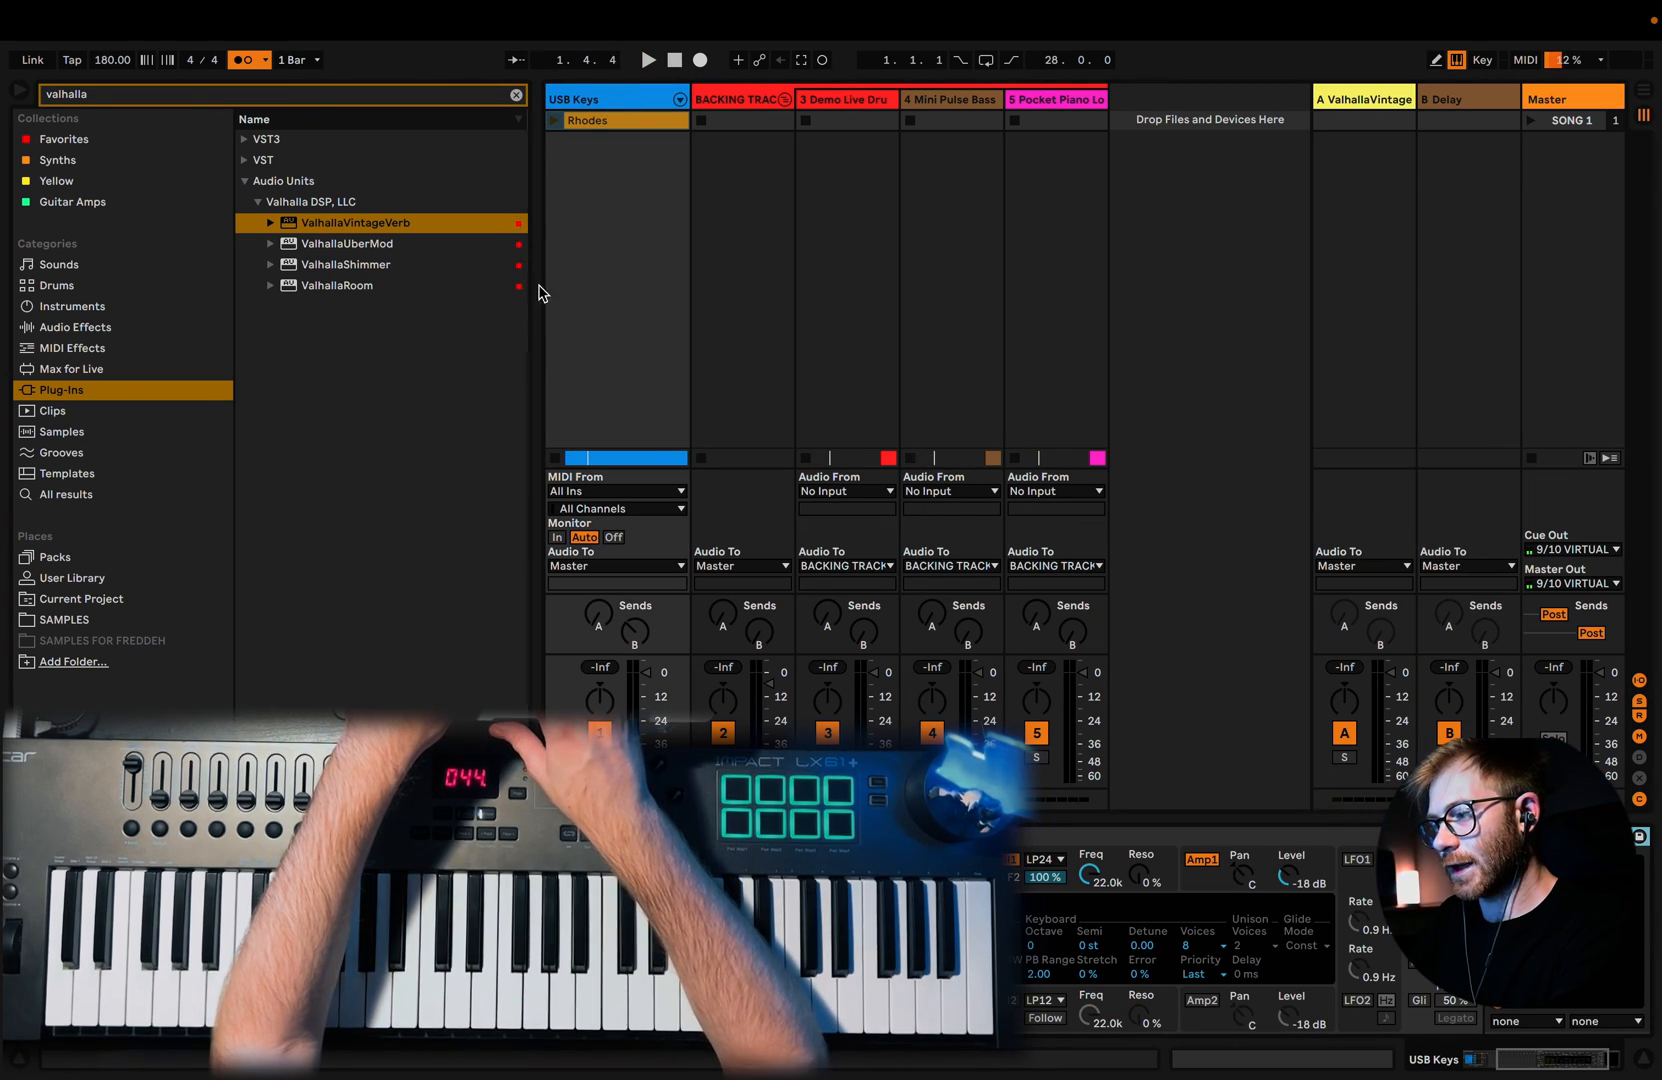
{"action": "type", "text": "autofilter"}
{"action": "left_click", "coordinate": [57, 333]}
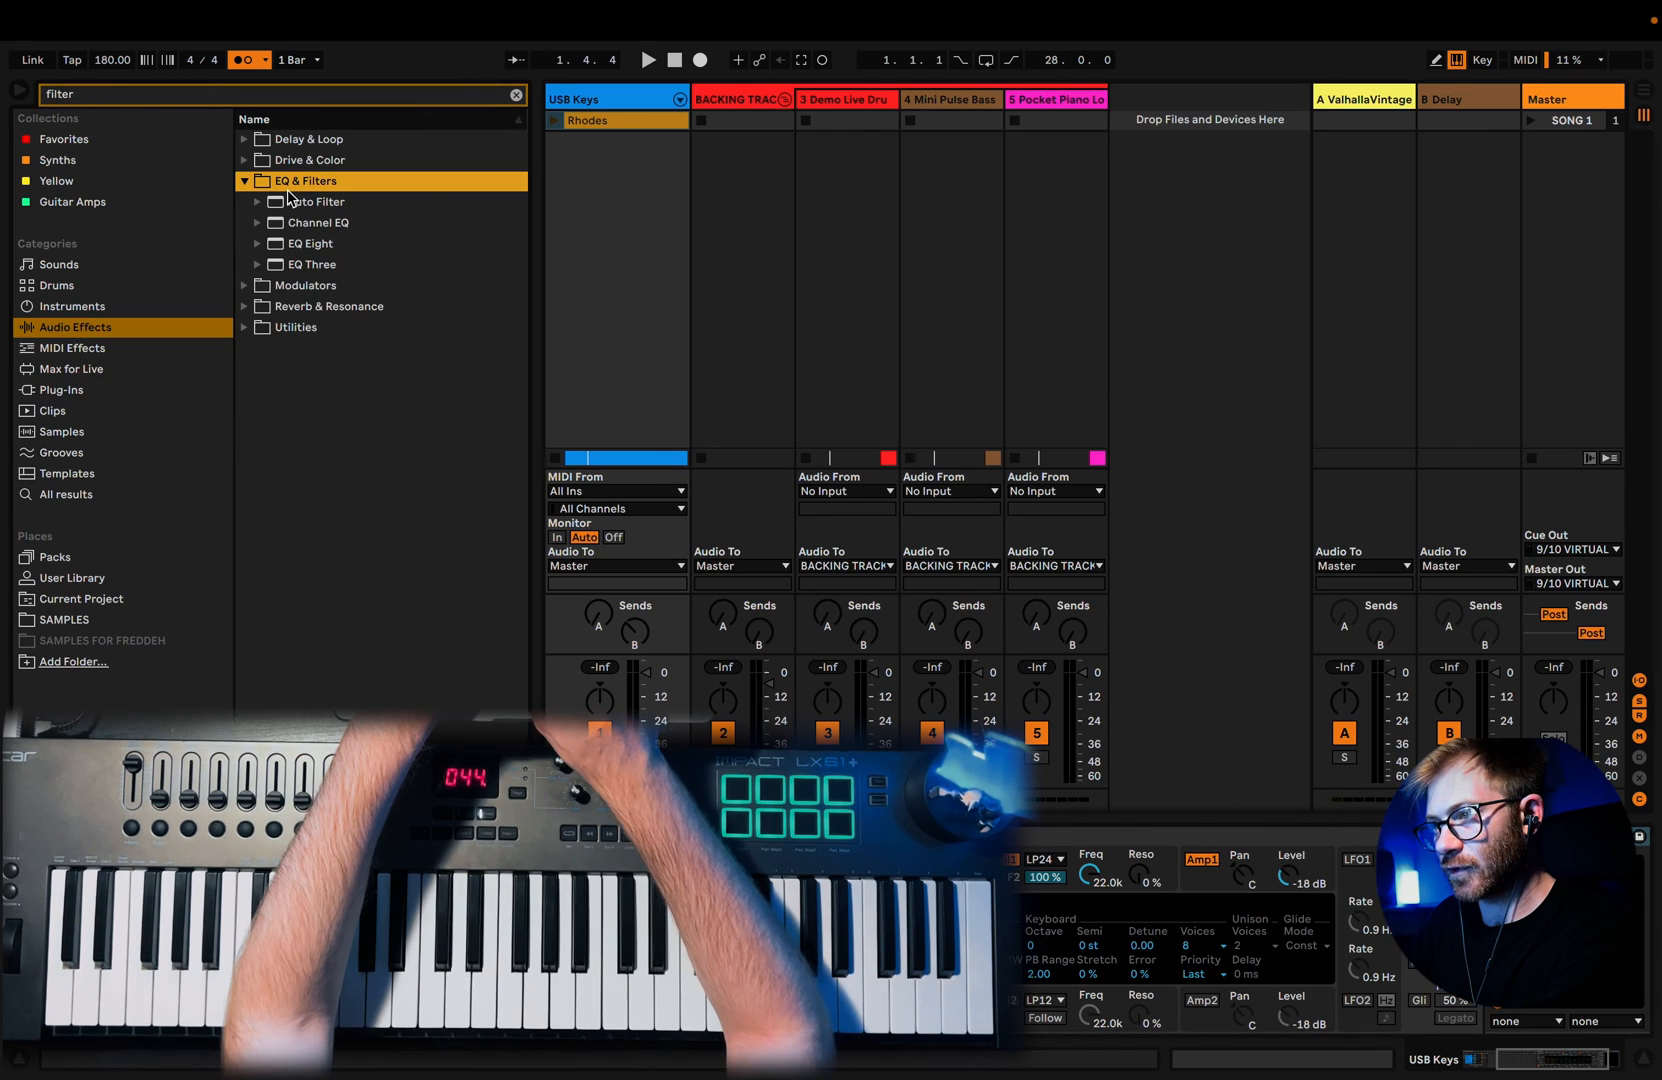
{"action": "left_click", "coordinate": [291, 204]}
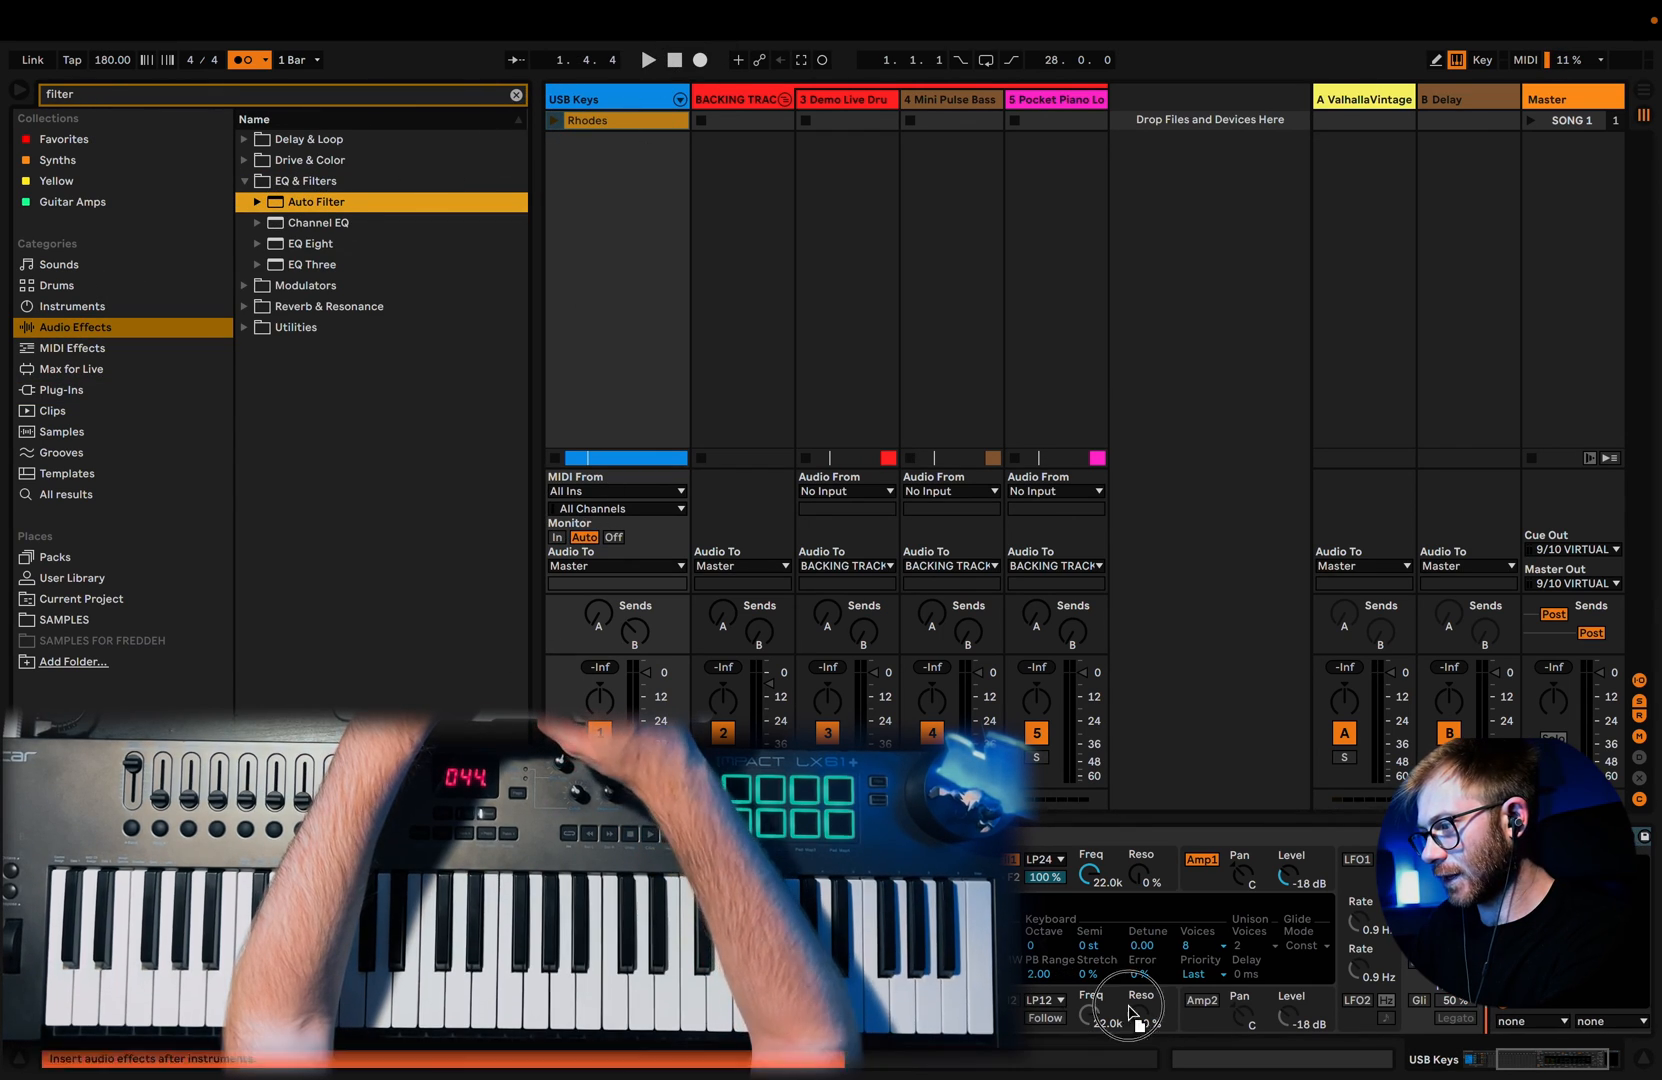
{"action": "left_click_drag", "start_coordinate": [1128, 1012], "coordinate": [1642, 927]}
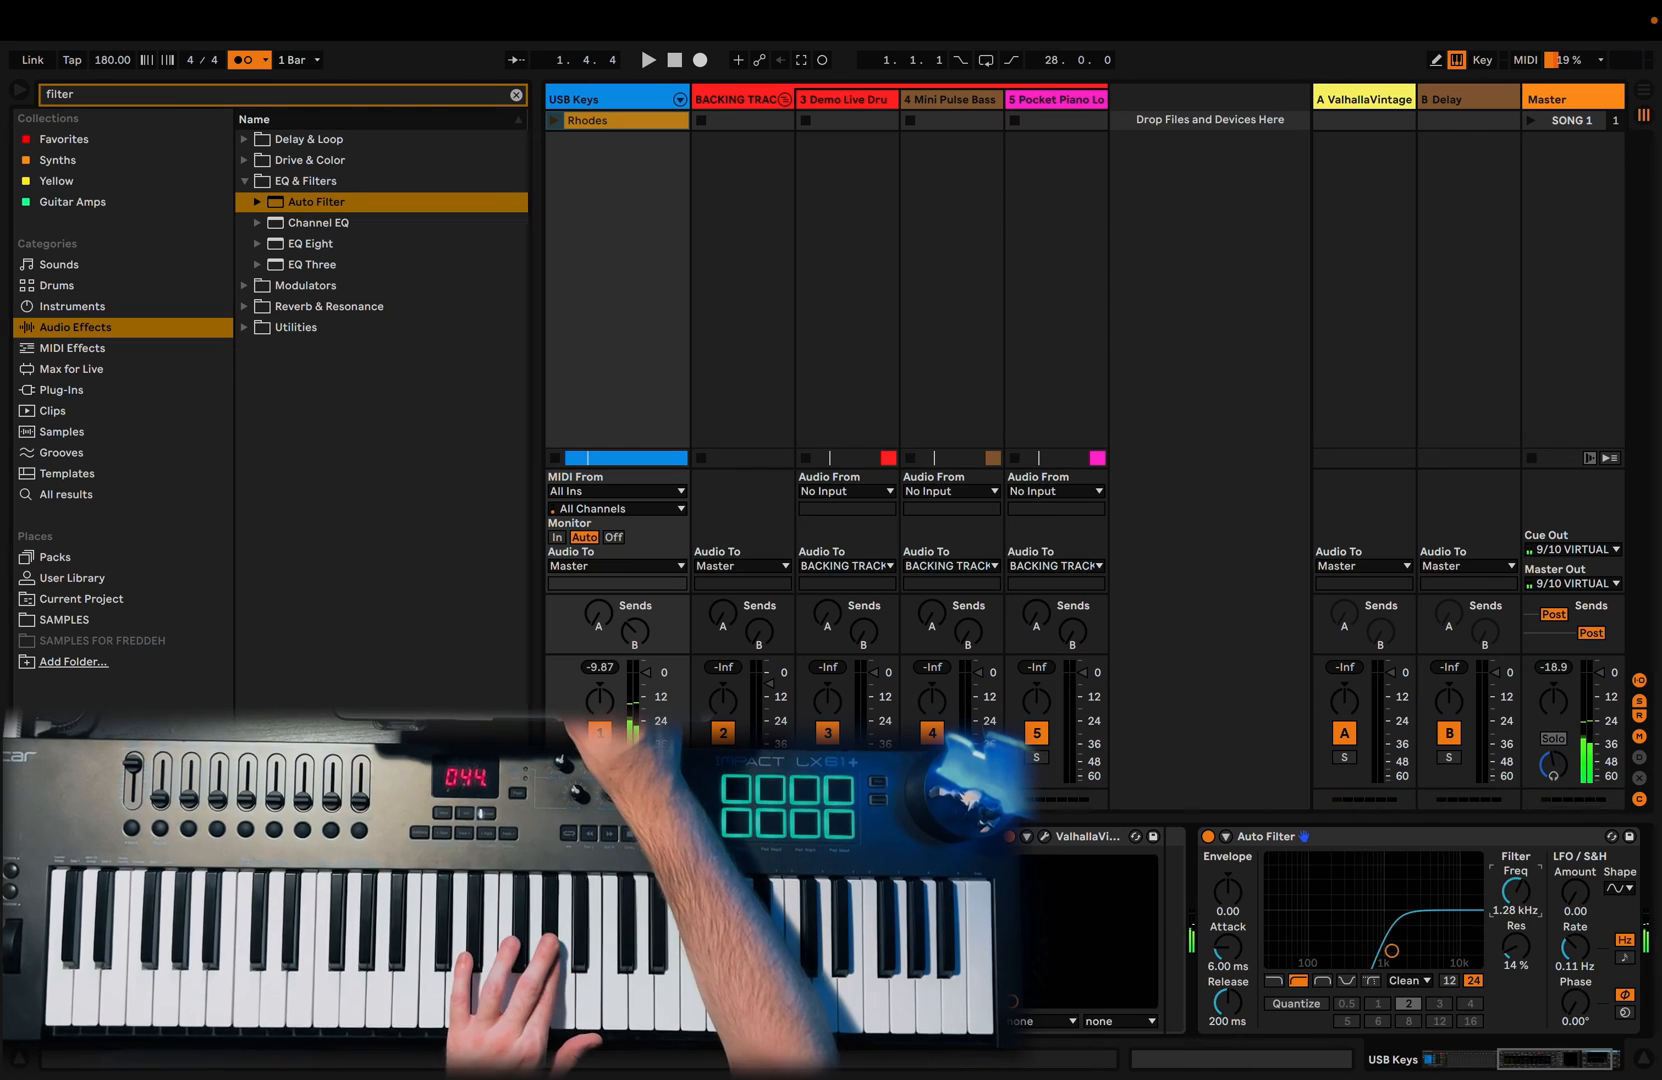
{"action": "left_click_drag", "start_coordinate": [1516, 955], "coordinate": [1516, 896]}
{"action": "left_click_drag", "start_coordinate": [1516, 890], "coordinate": [1516, 898]}
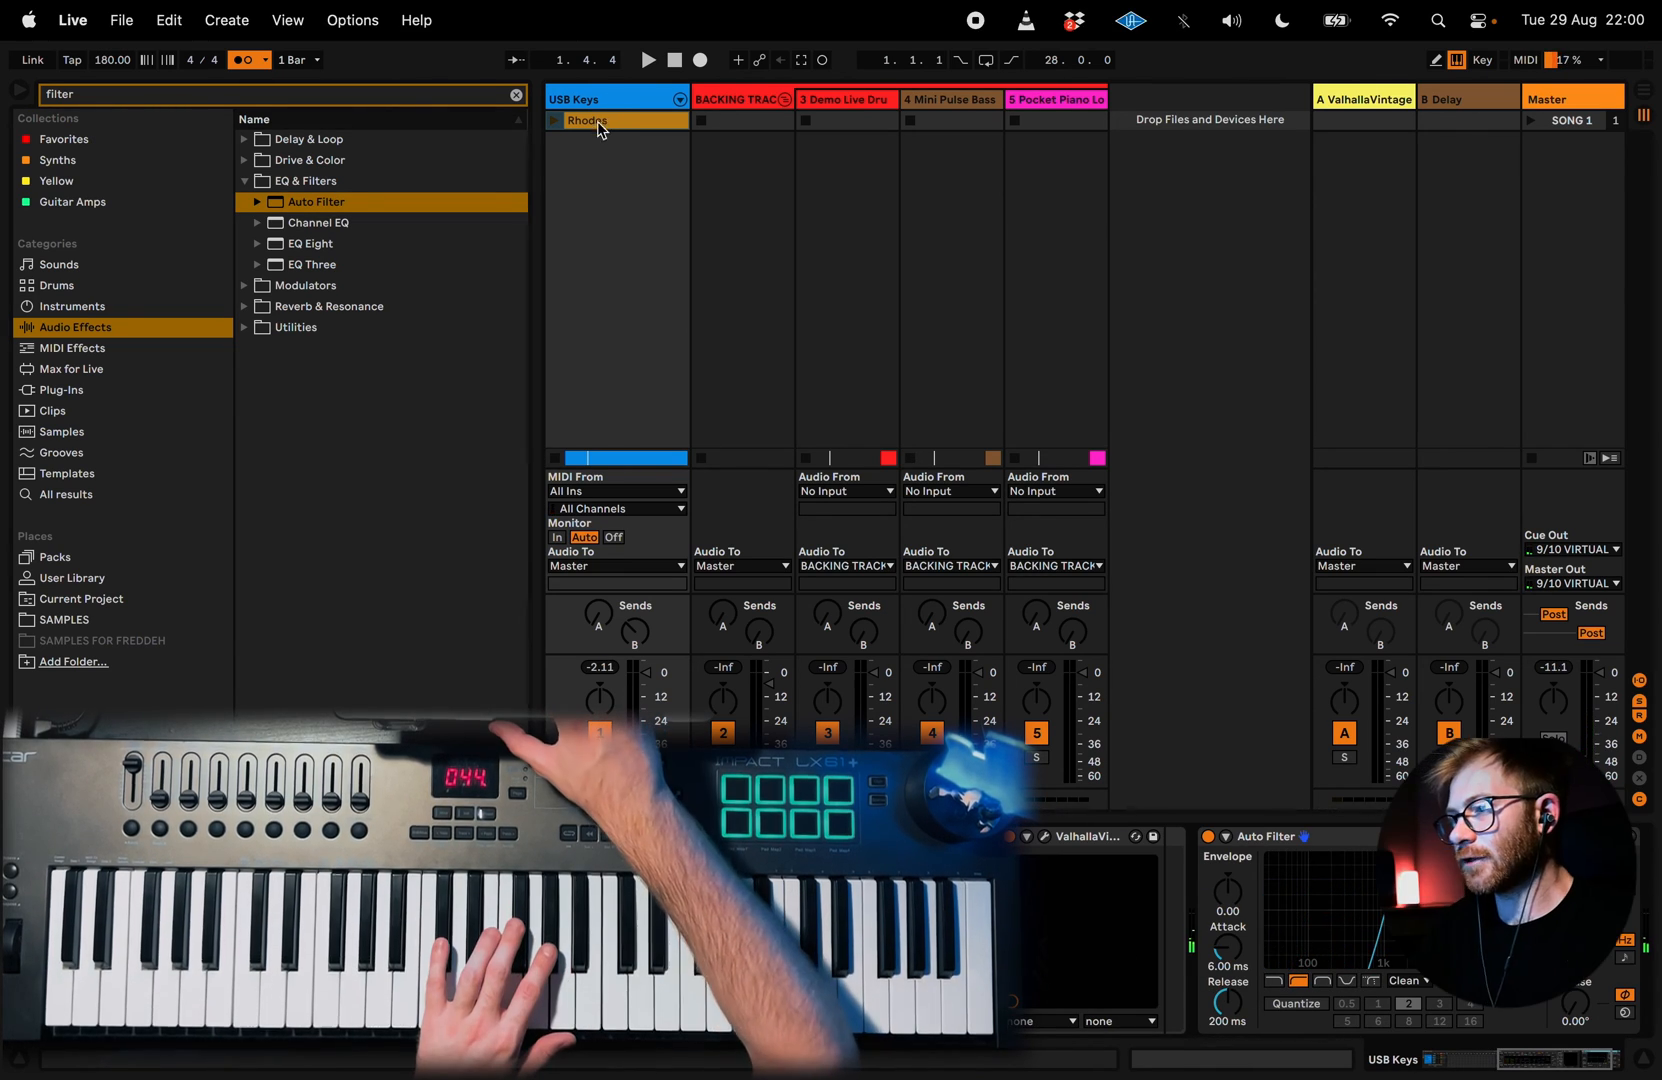
Step: Draw an Auto Filter S/C Mix envelope in the USB Keys arrangement clip, holding 100% until about bar 12 and falling to 0% by bar 13
{"action": "double_click", "coordinate": [600, 123]}
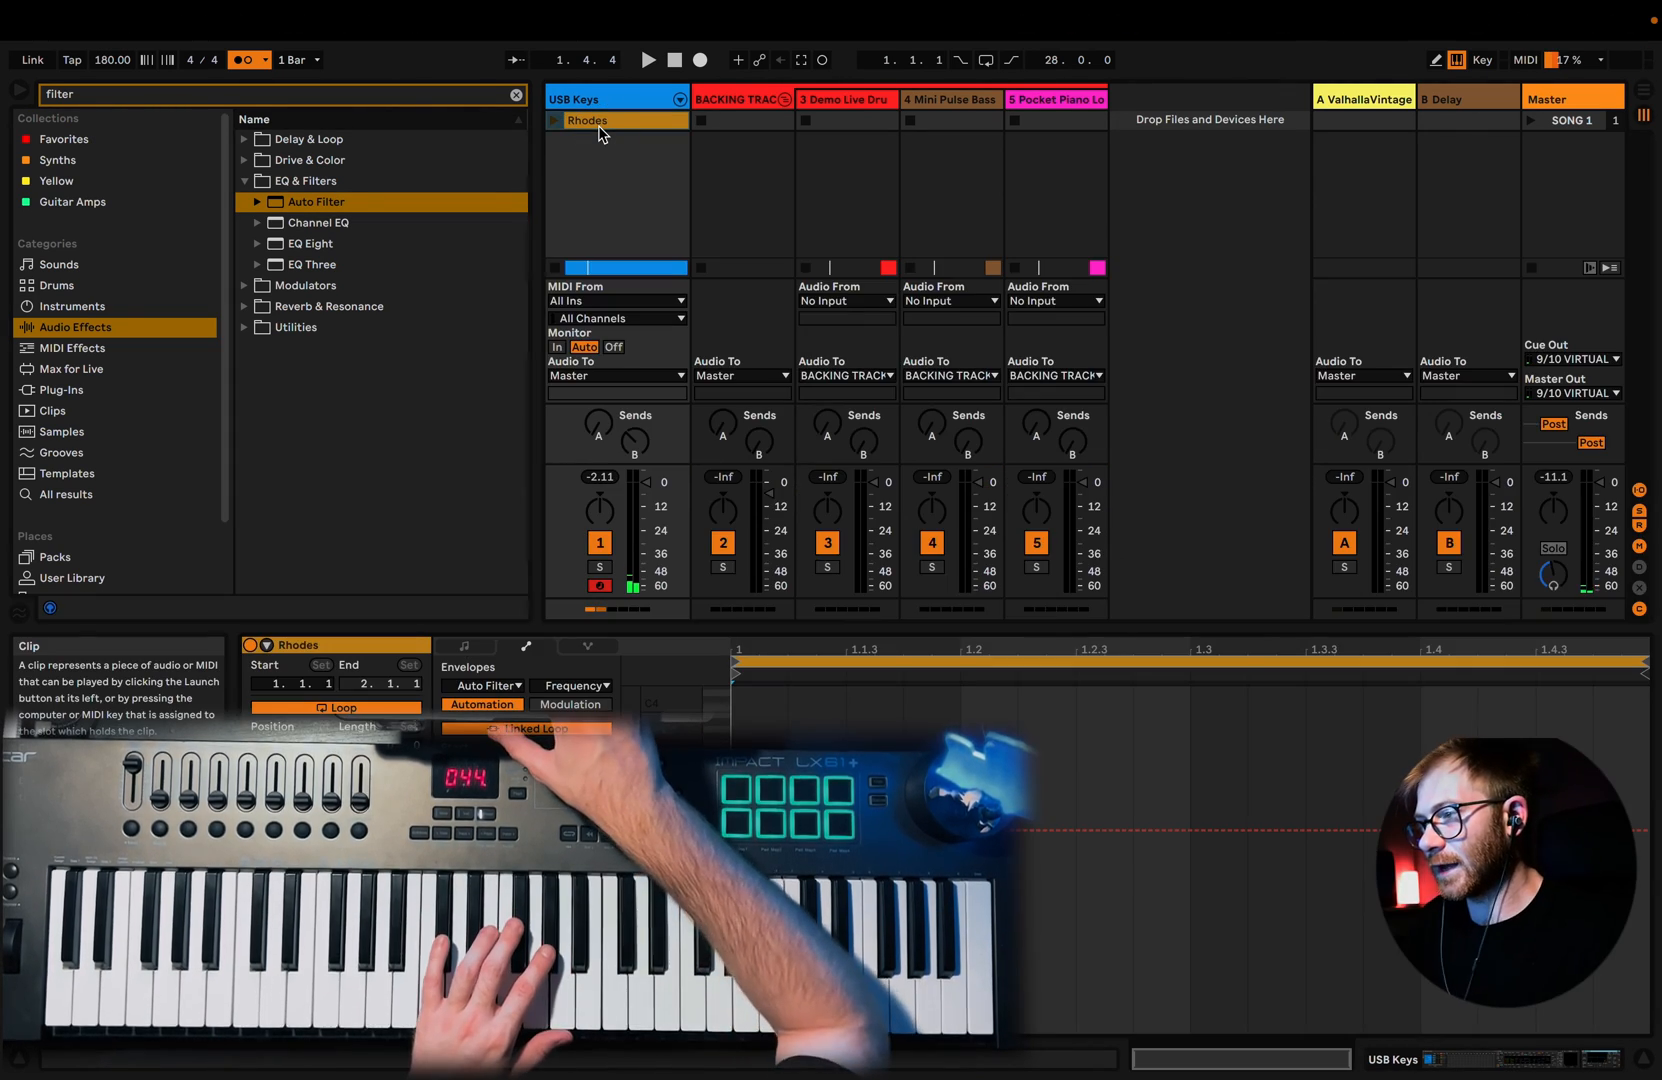
{"action": "key", "text": "Tab"}
{"action": "double_click", "coordinate": [909, 174]}
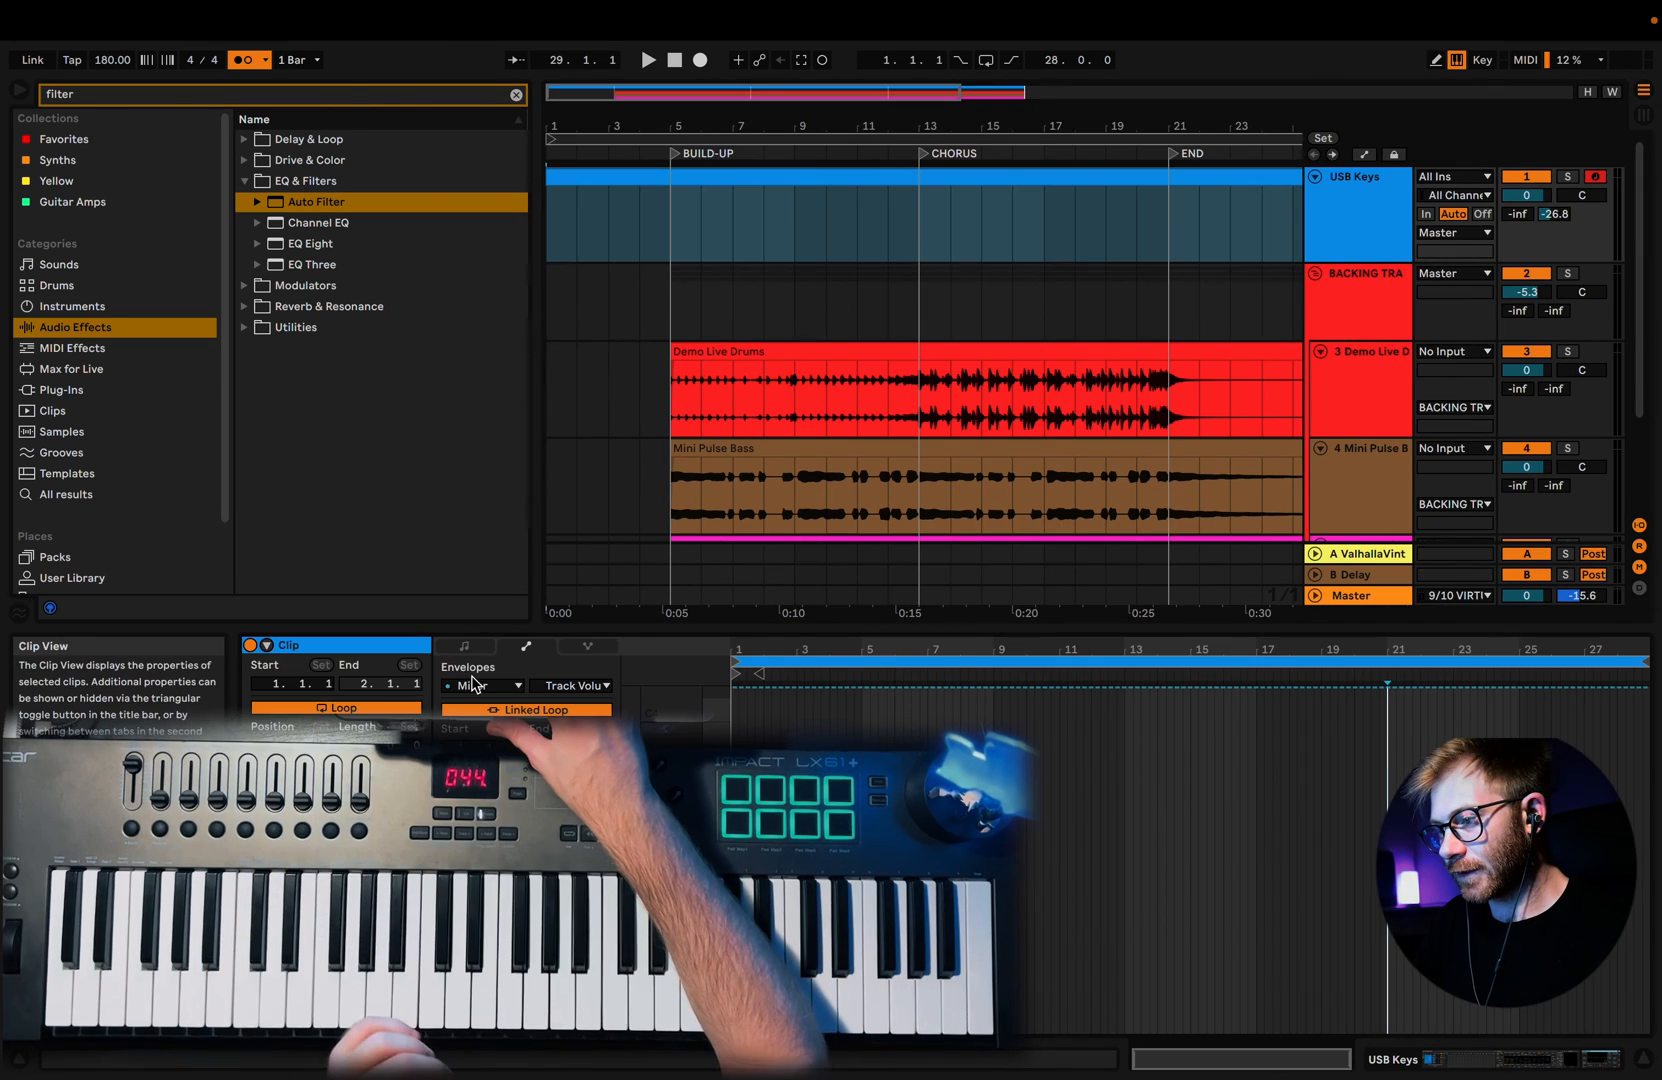
{"action": "left_click", "coordinate": [483, 685]}
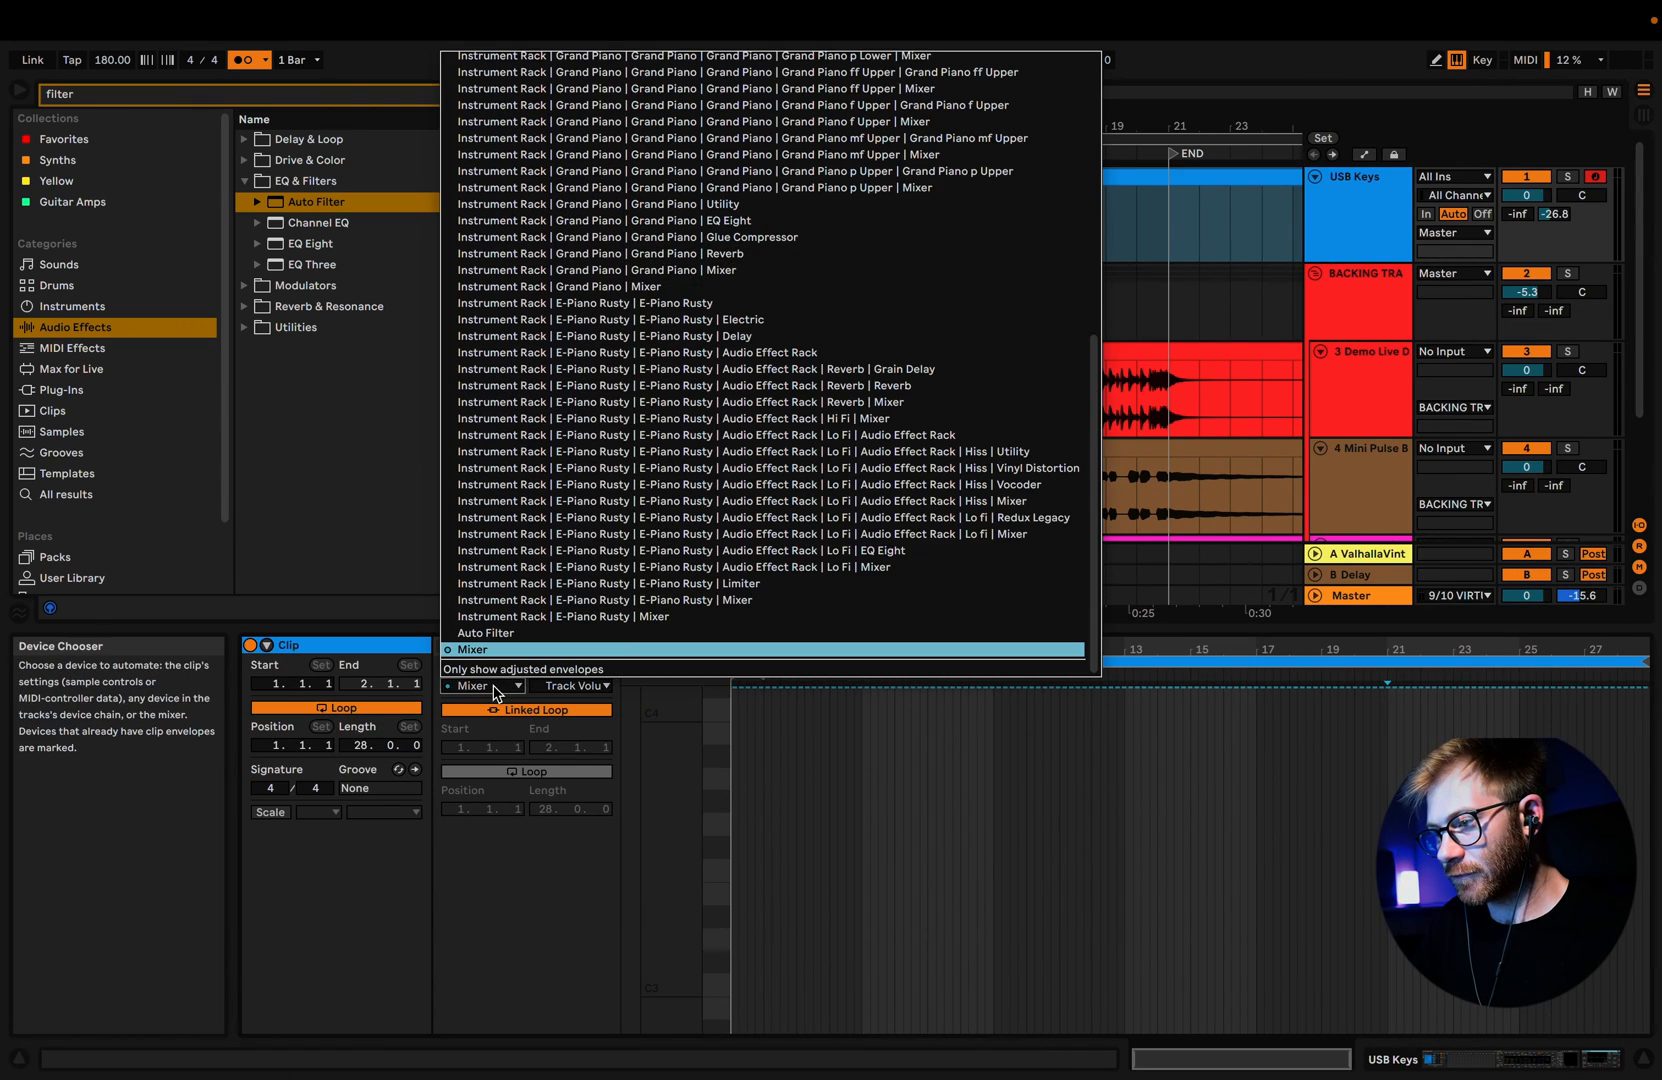
{"action": "left_click", "coordinate": [491, 633]}
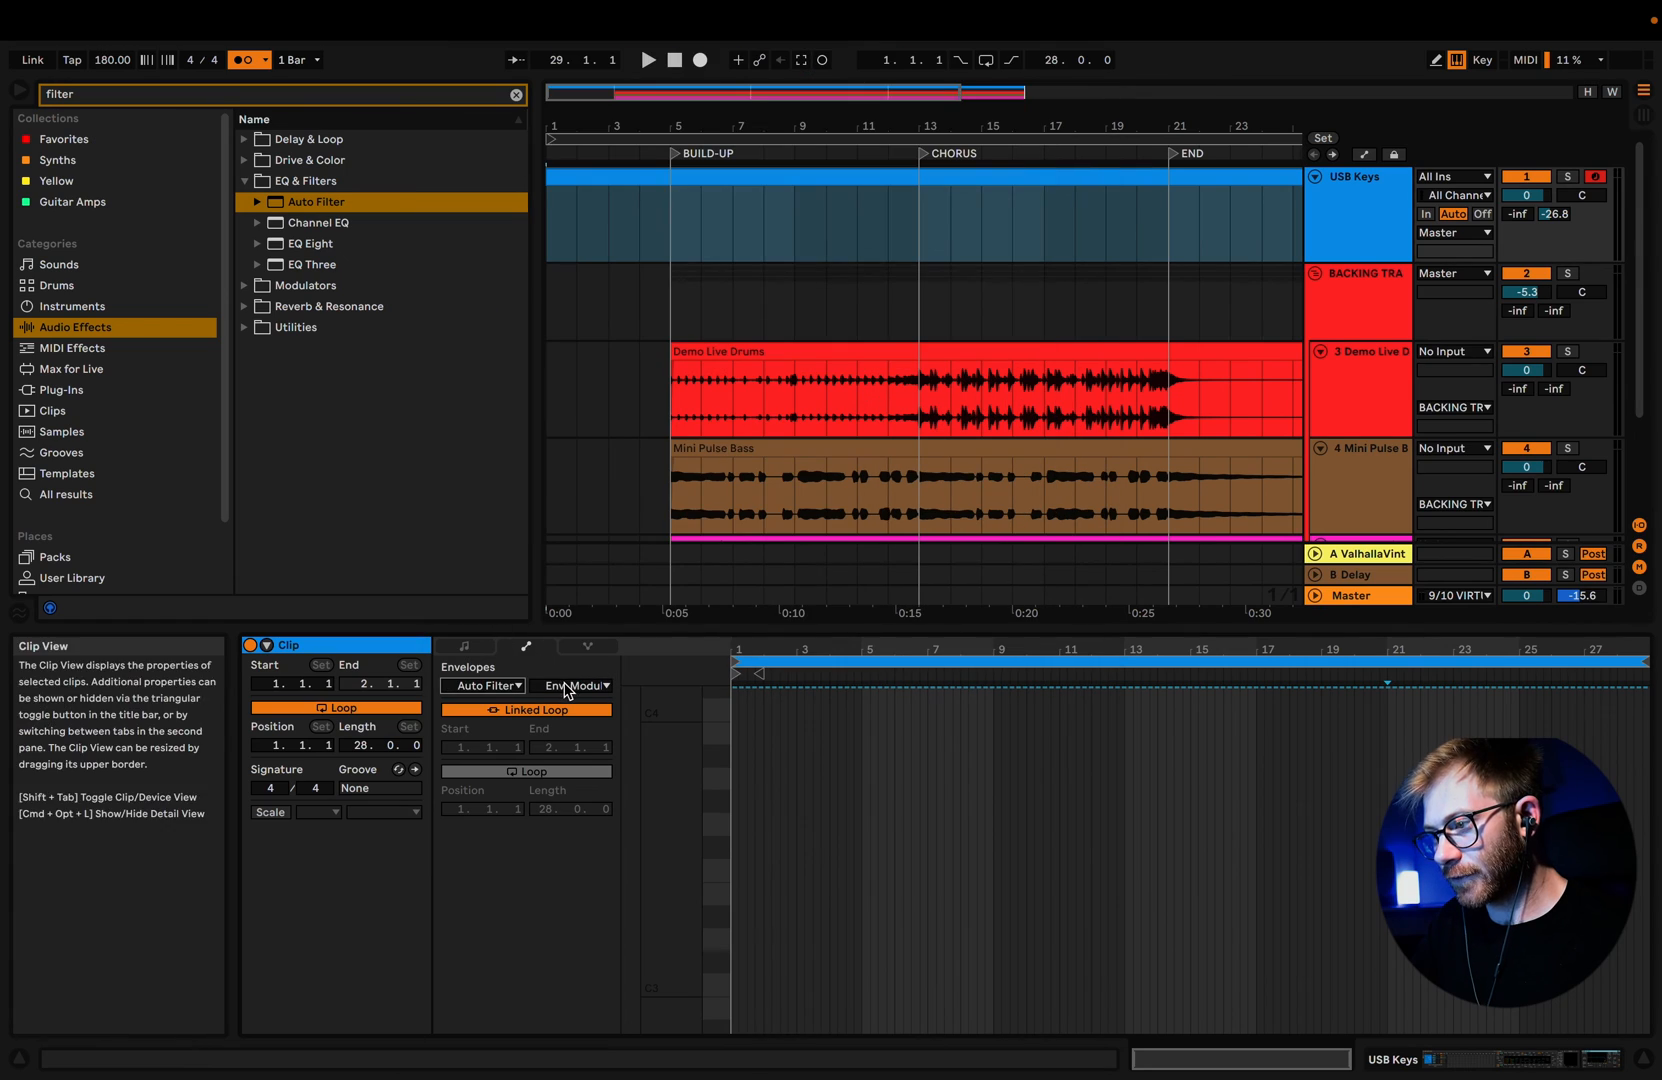
{"action": "left_click", "coordinate": [575, 685]}
{"action": "left_click", "coordinate": [600, 783]}
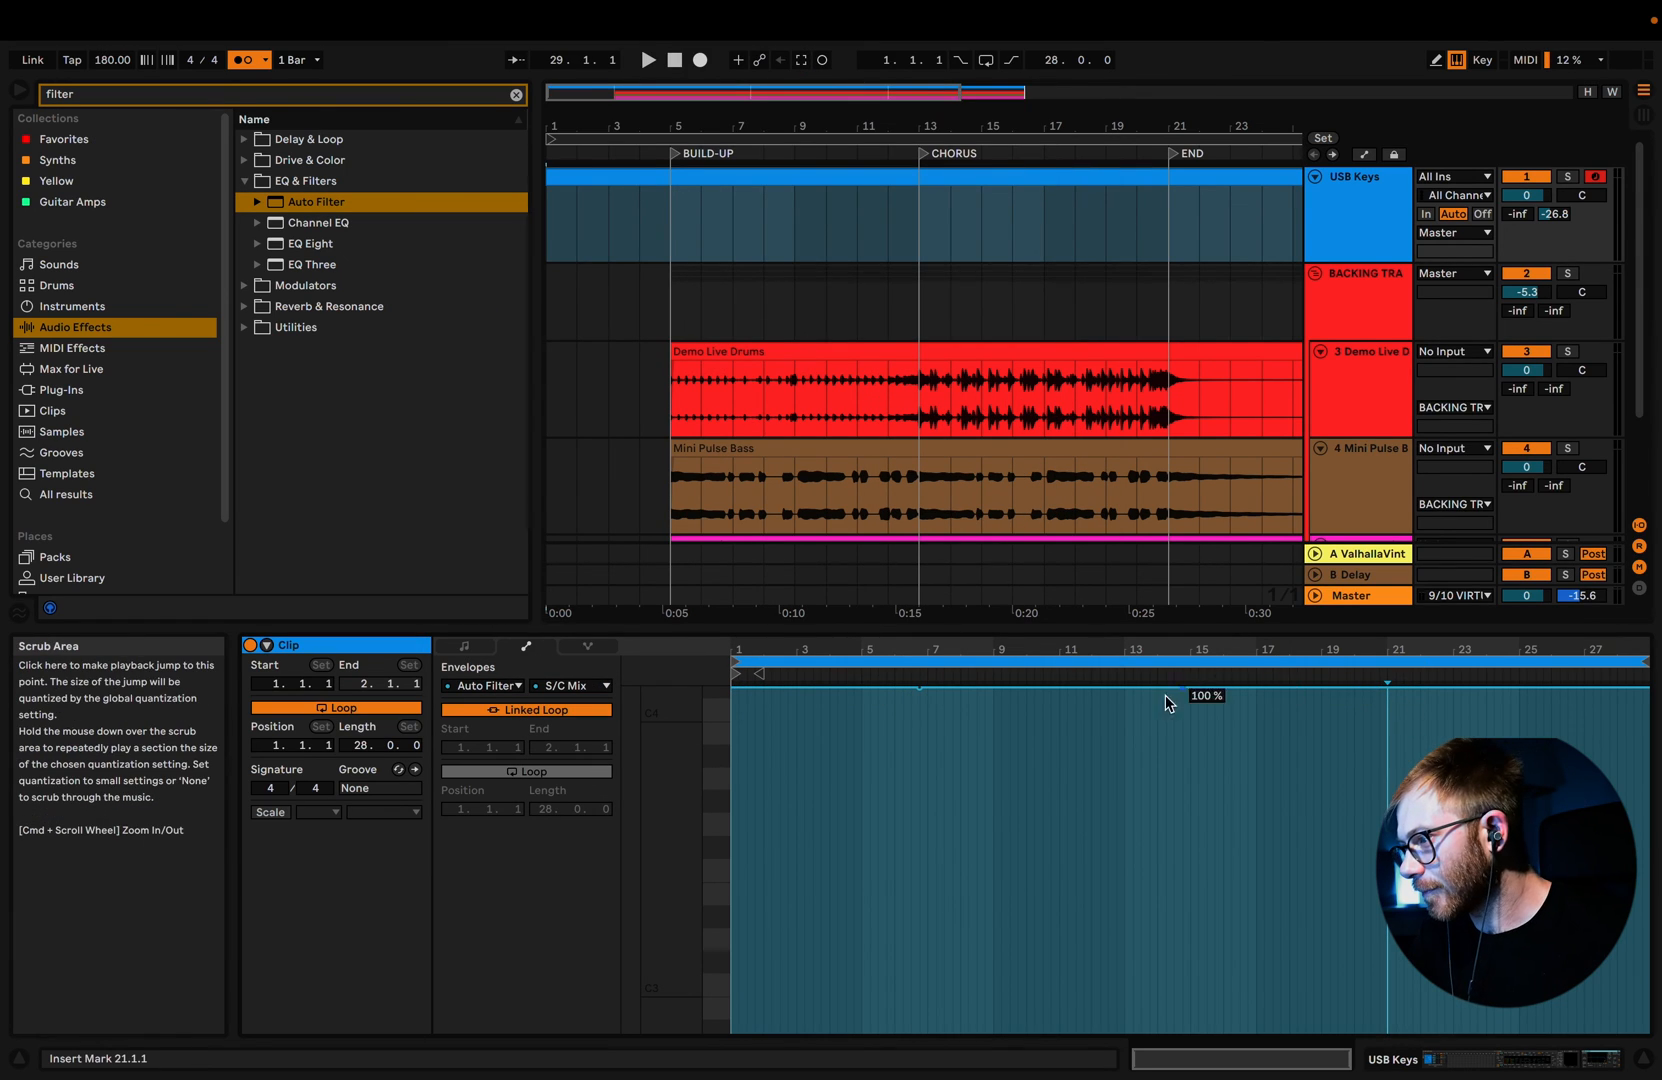
{"action": "left_click_drag", "start_coordinate": [1128, 694], "coordinate": [1124, 1032]}
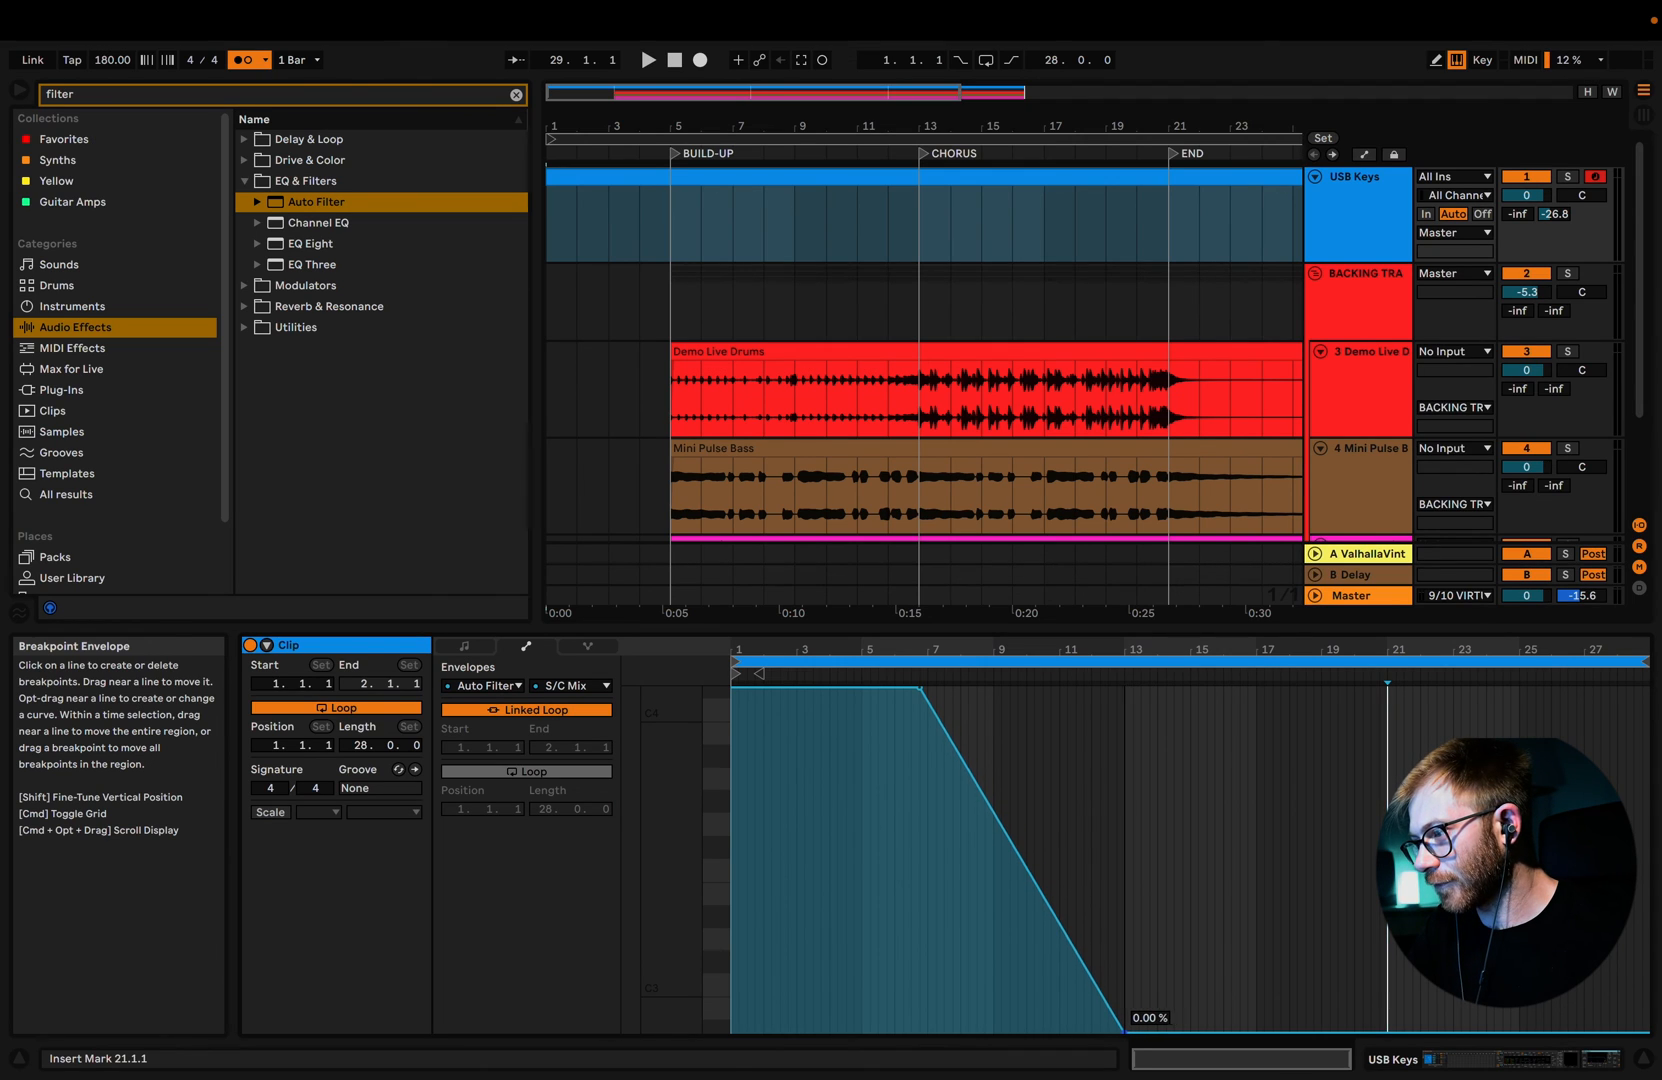
{"action": "left_click_drag", "start_coordinate": [1020, 852], "coordinate": [1088, 852]}
Step: Play the arrangement from bar 1 to hear the clip automation
{"action": "left_click", "coordinate": [676, 62]}
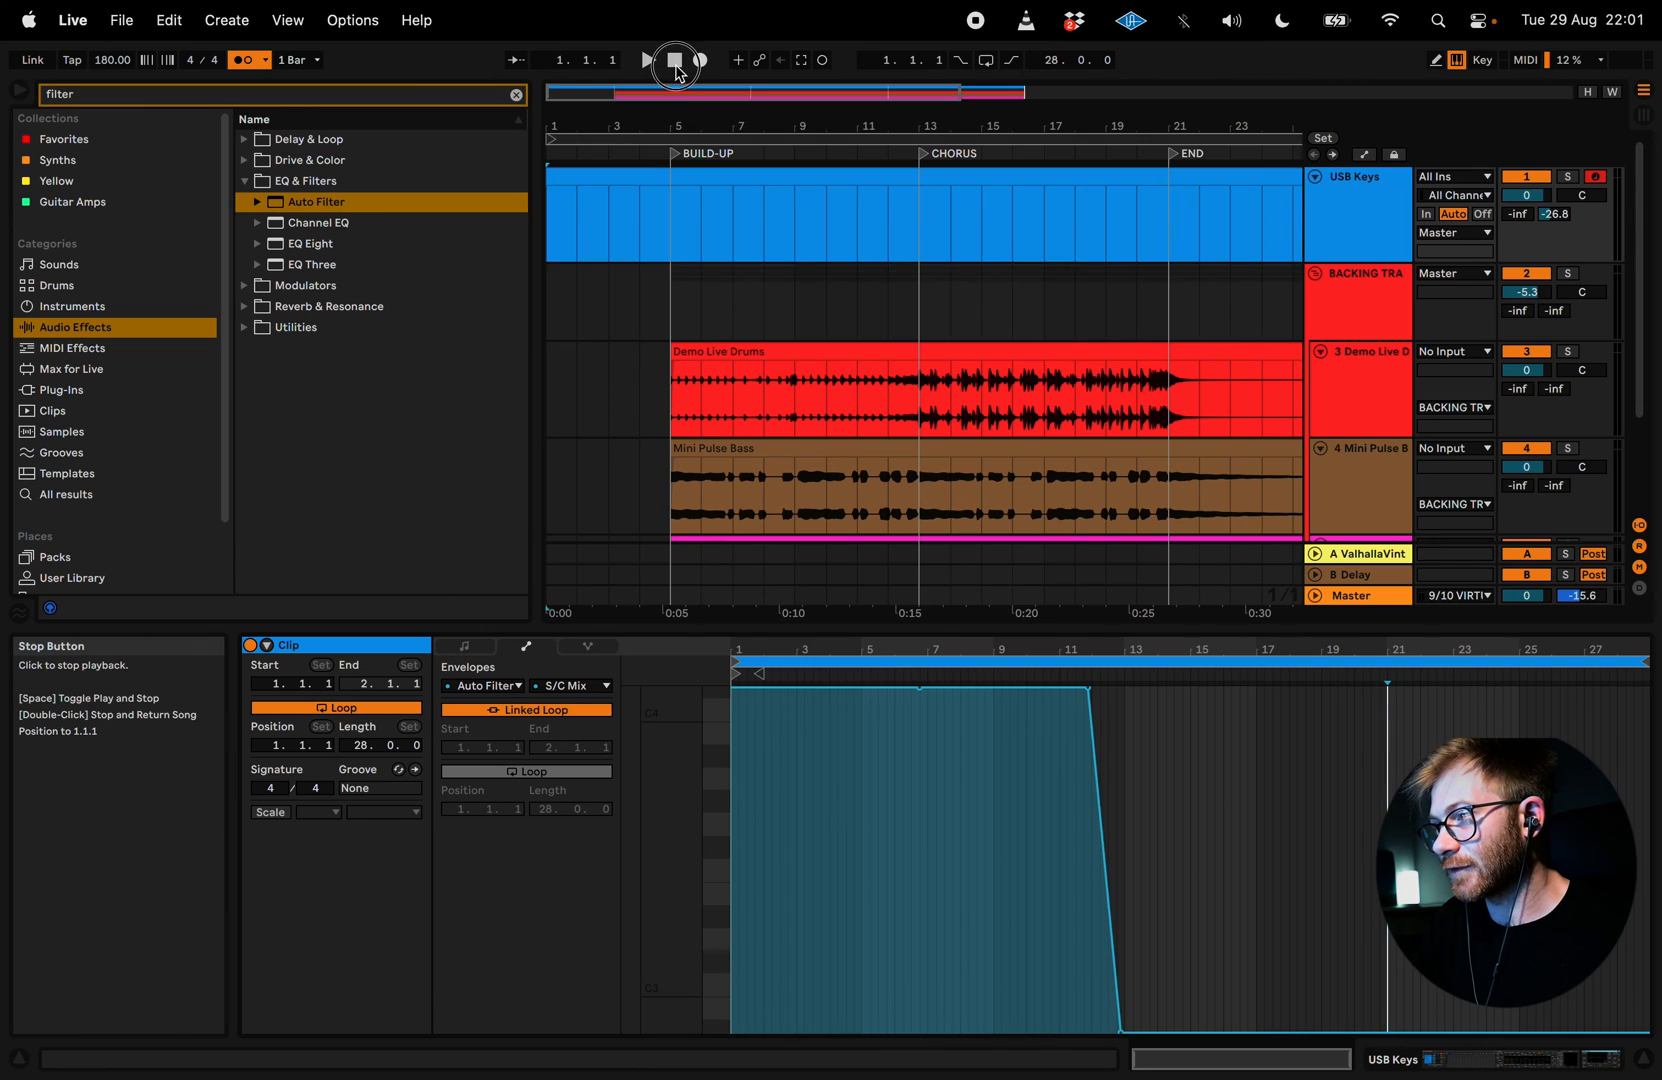
{"action": "left_click", "coordinate": [649, 61]}
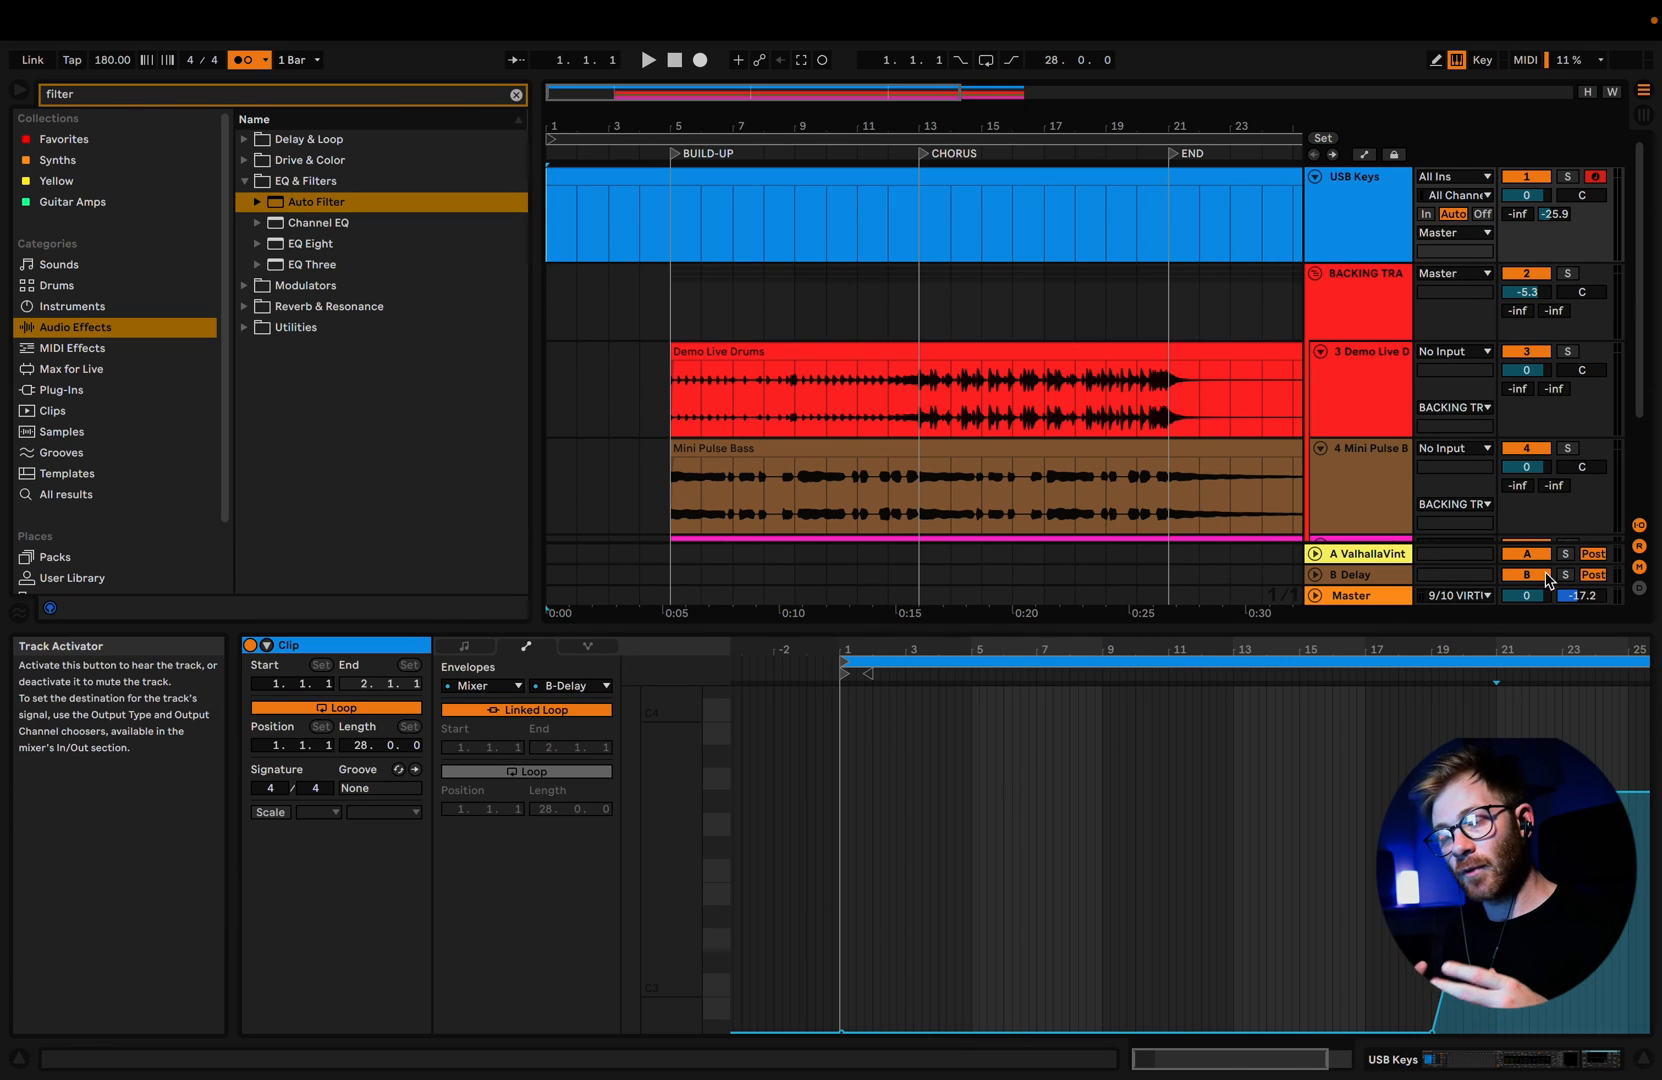
Step: Examine which rack devices are available for envelopes in the USB Keys clip
{"action": "left_click", "coordinate": [482, 685]}
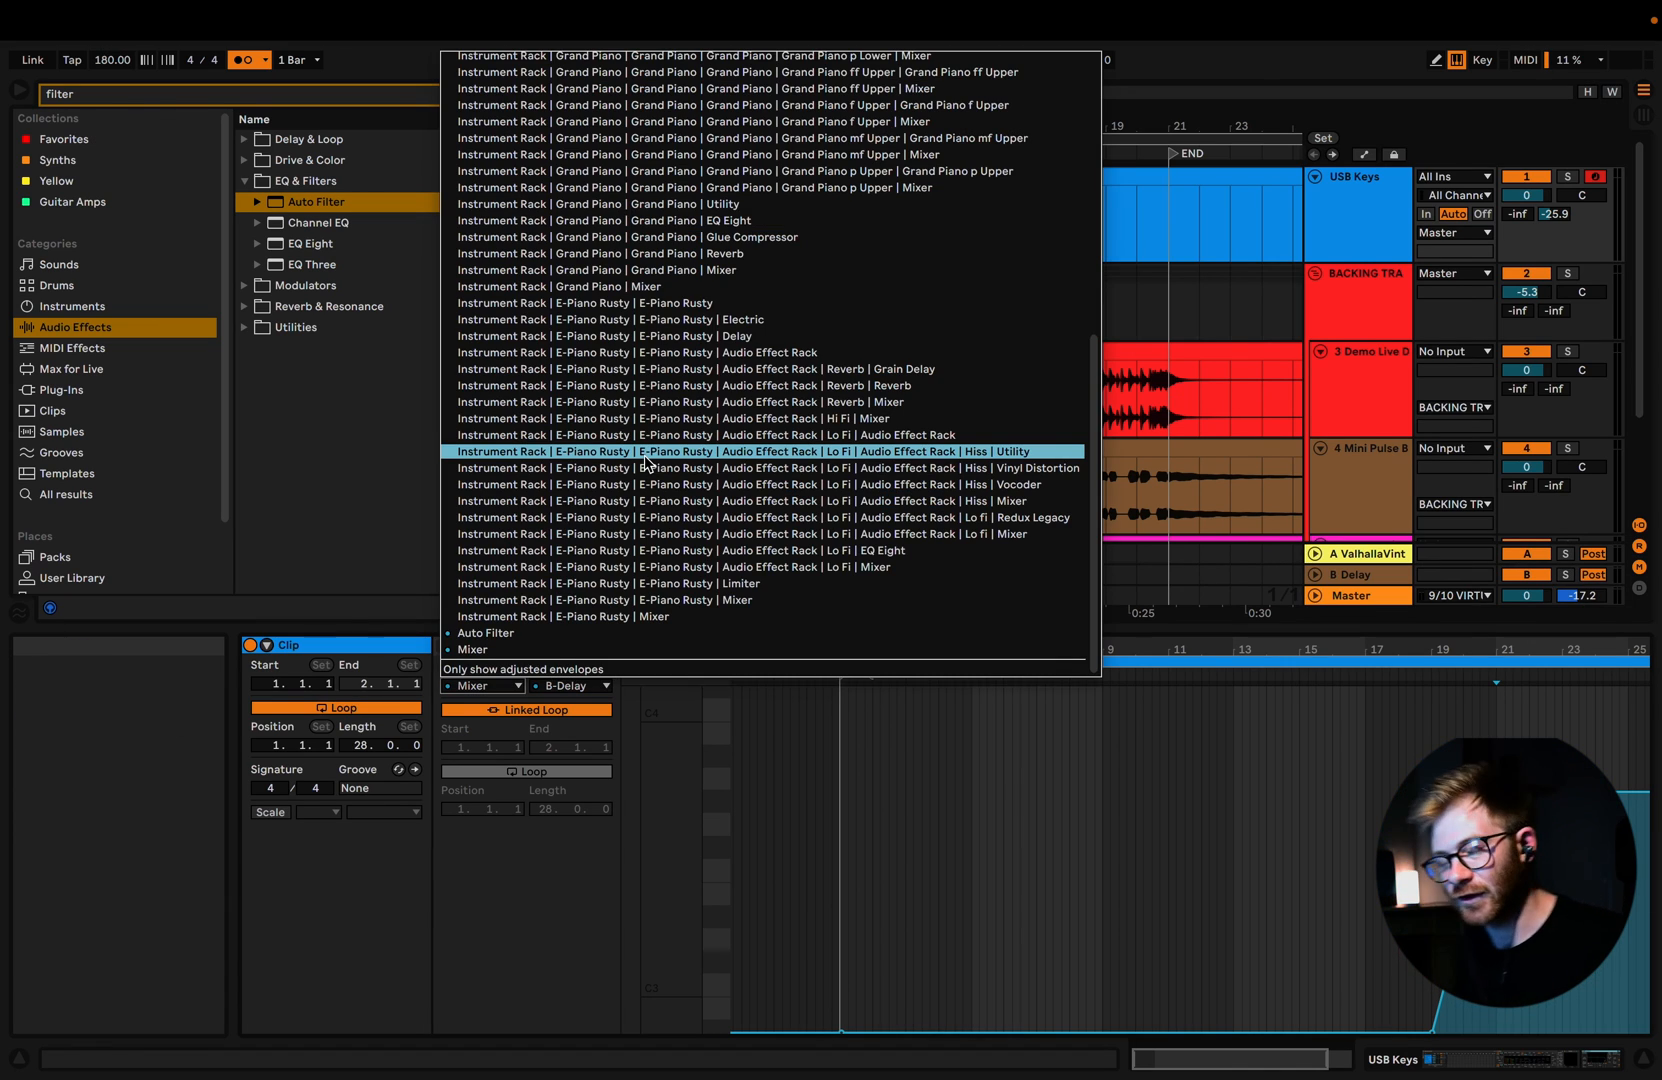